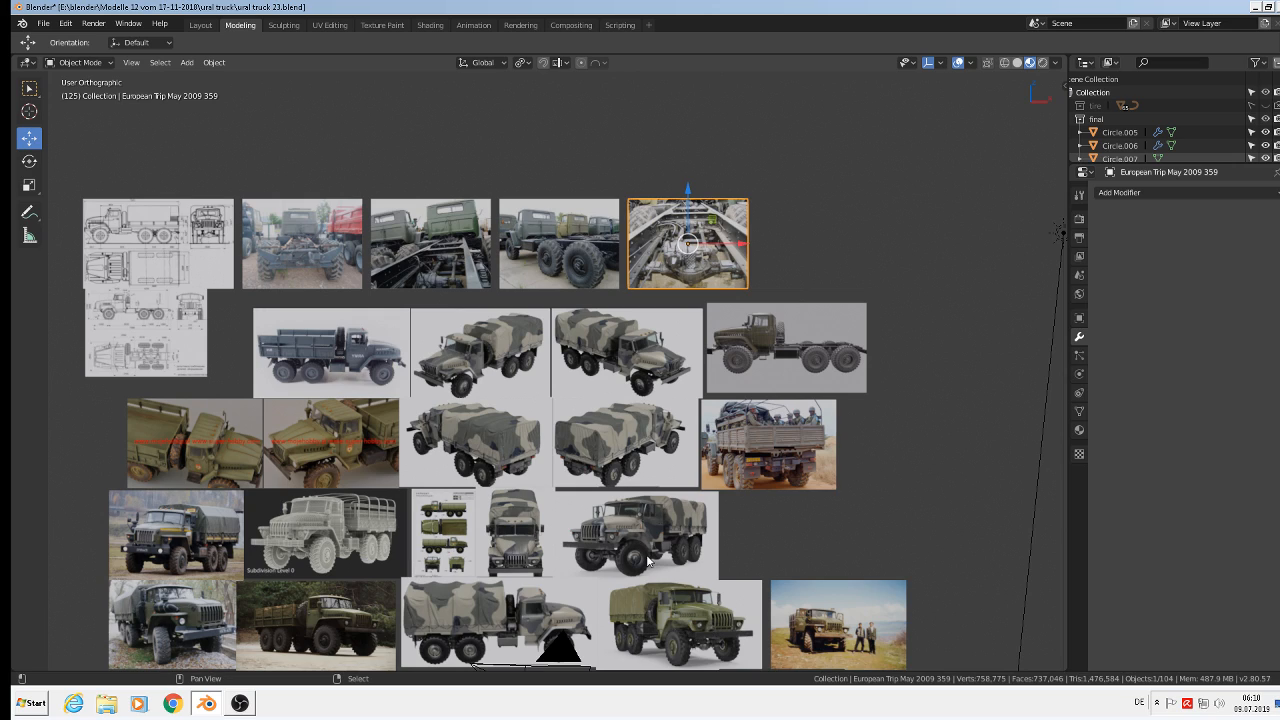
- Examine the reference photos of the truck, focusing on the front axle and wheels of the green one
shift+middle_drag(659, 384, 757, 228)
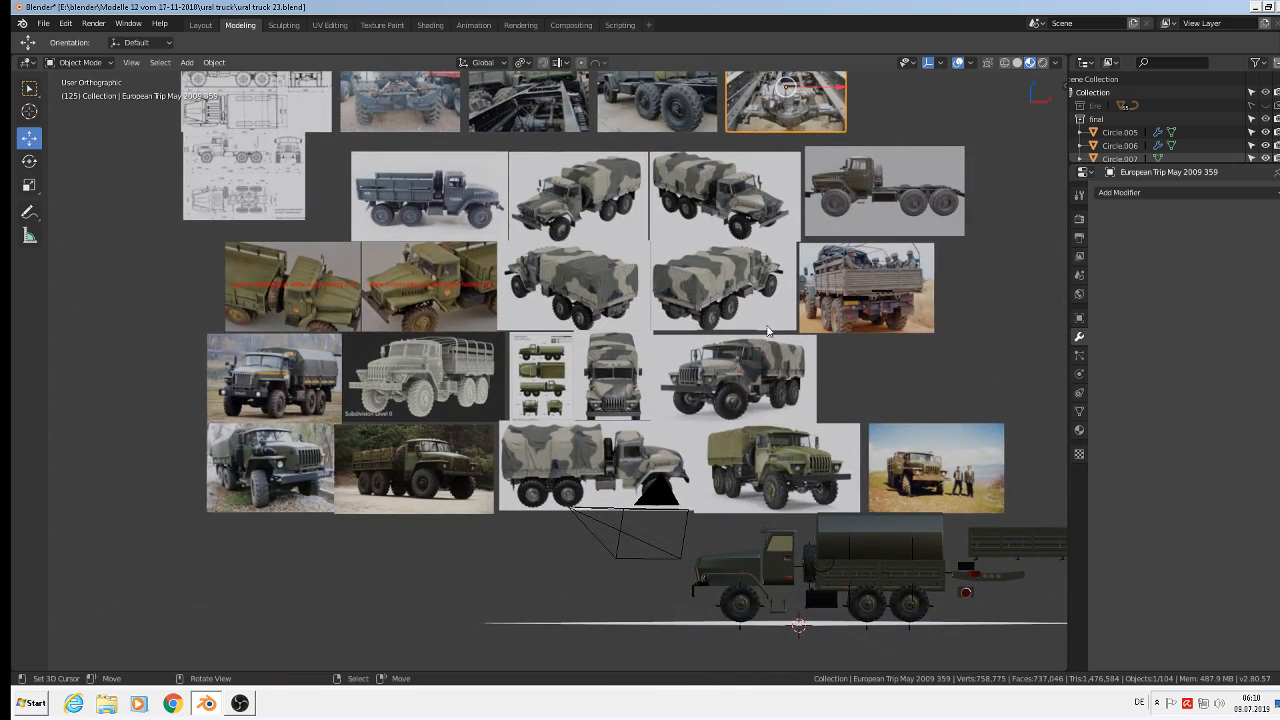
scroll(745, 407, up, 8)
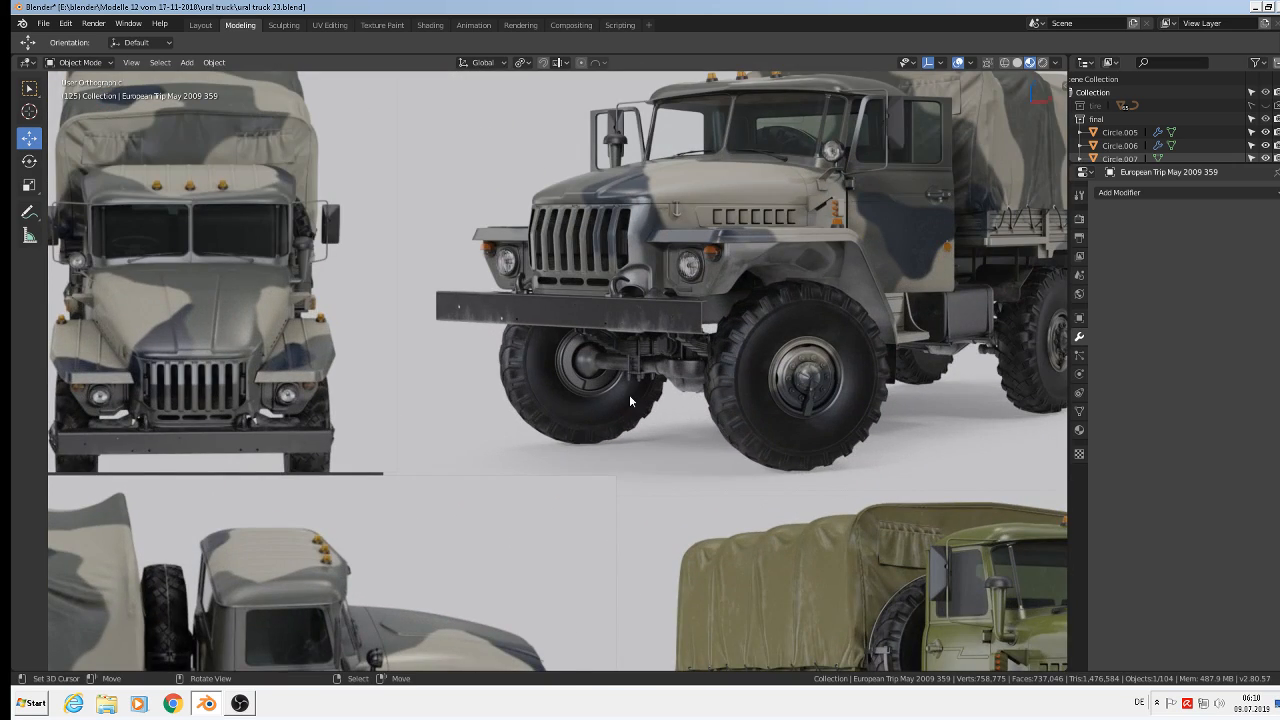
scroll(688, 387, down, 4)
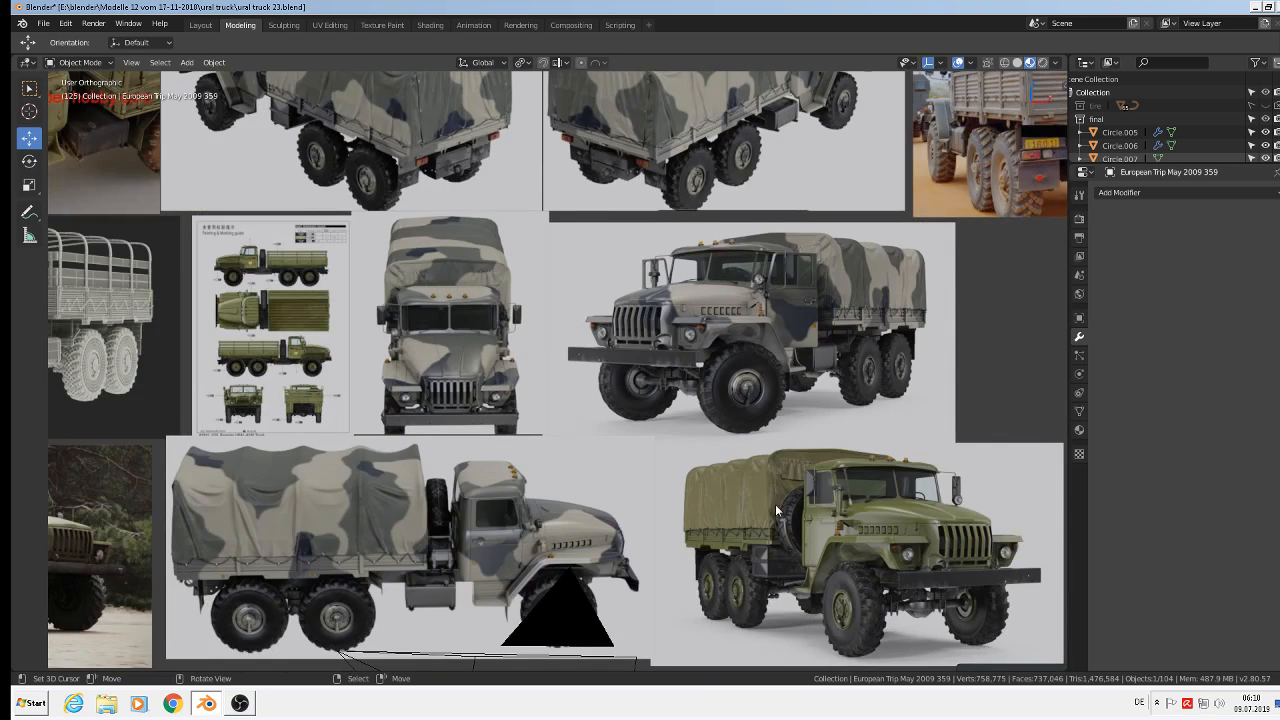
scroll(929, 588, up, 3)
shift+middle_drag(925, 590, 578, 346)
scroll(589, 318, up, 2)
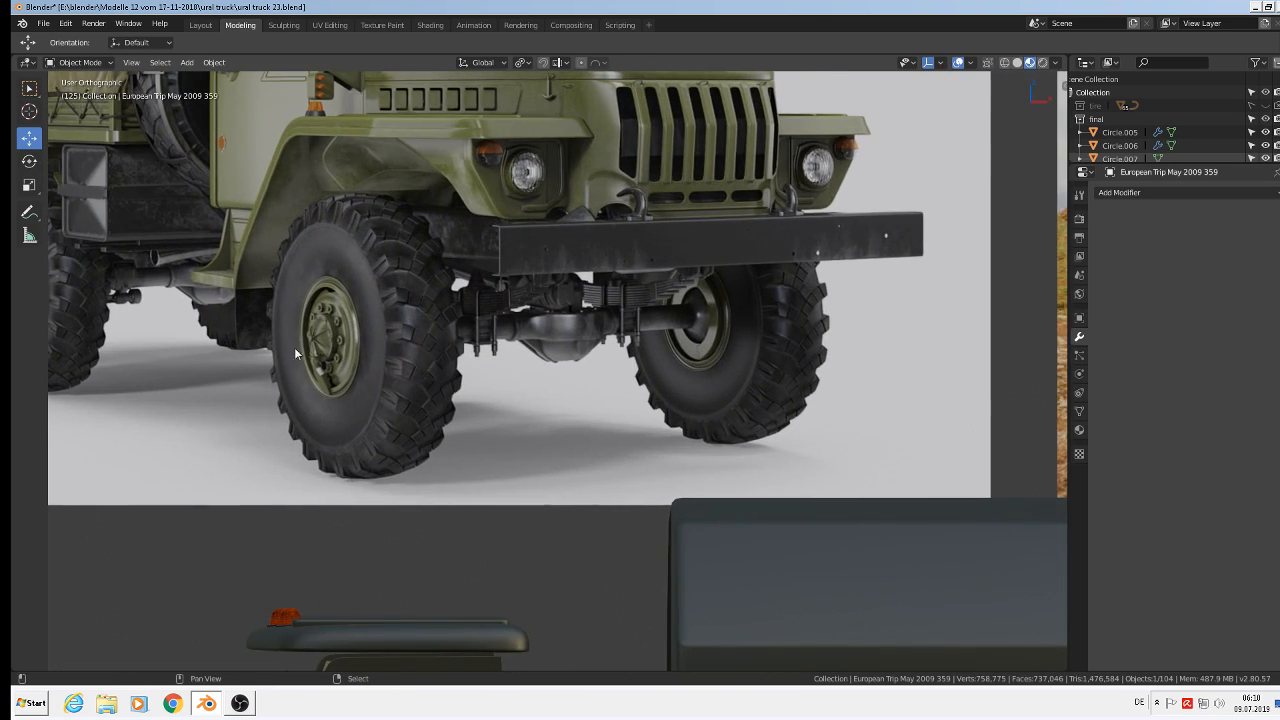
shift+middle_drag(411, 328, 233, 319)
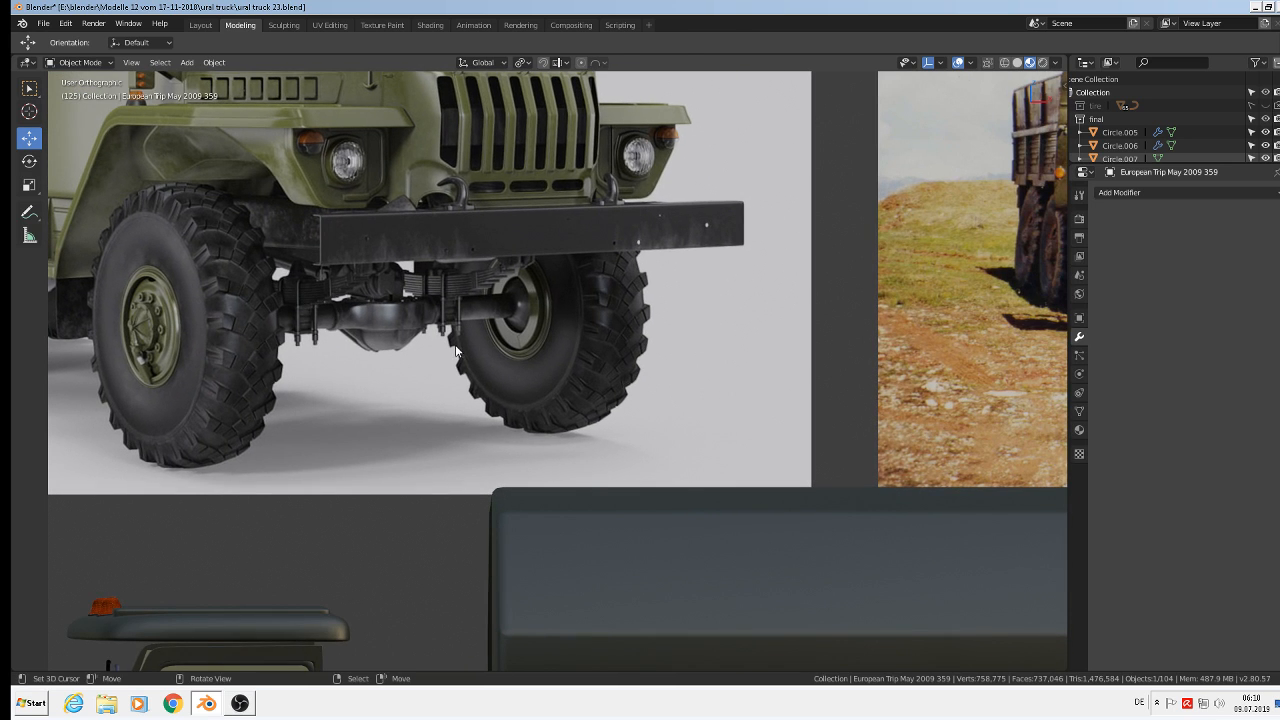
- Place the 3D cursor beside the green truck's front wheel and add a cylinder mesh with 6 vertices there
click(787, 317)
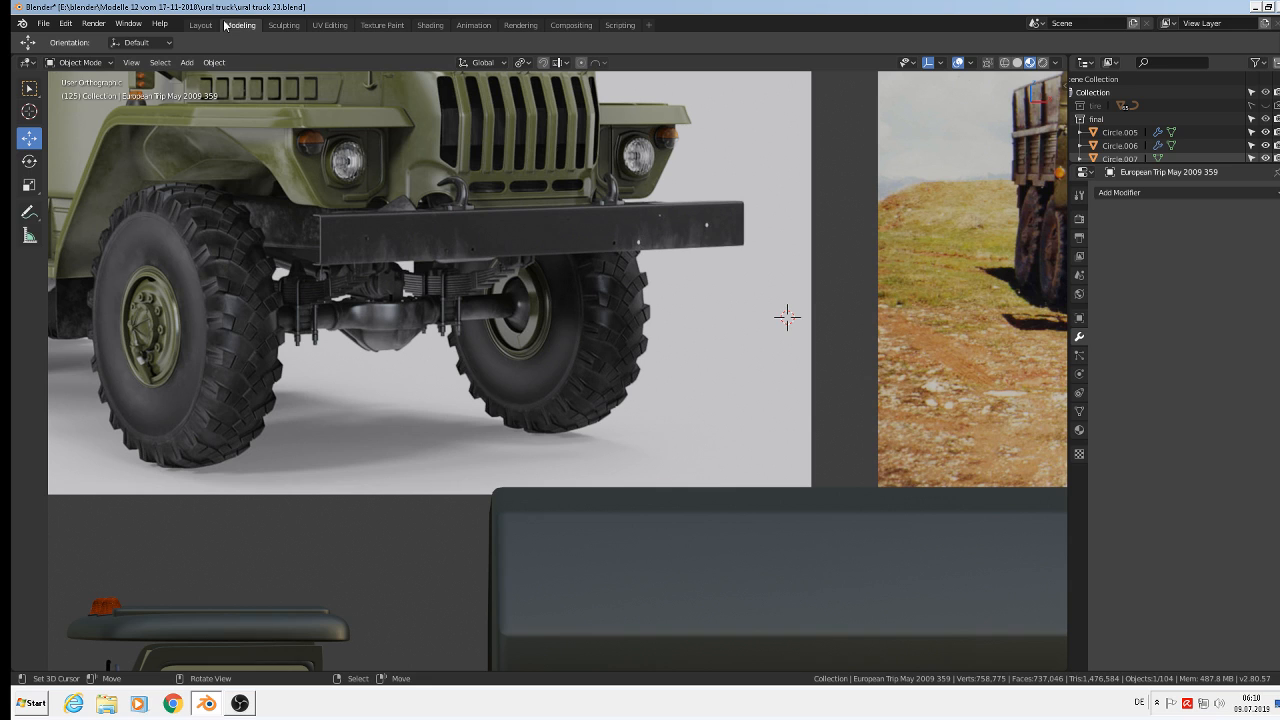
click(187, 63)
mouse_move(210, 78)
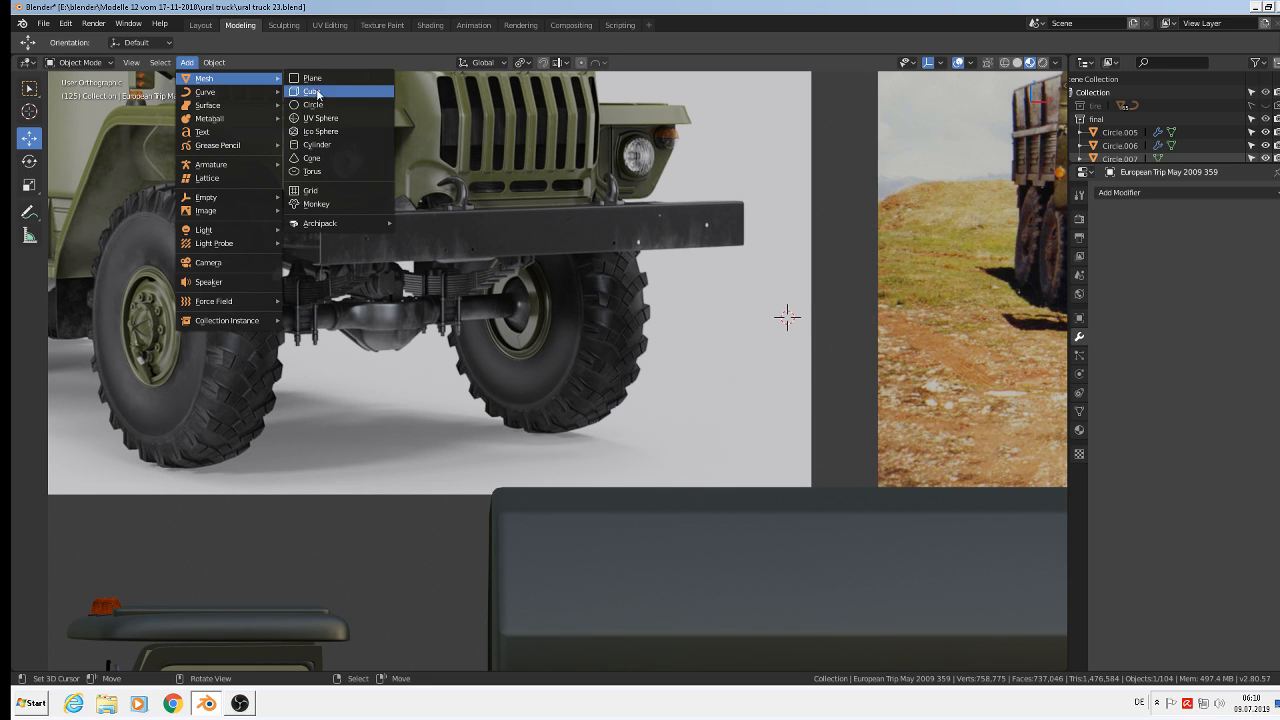
click(337, 148)
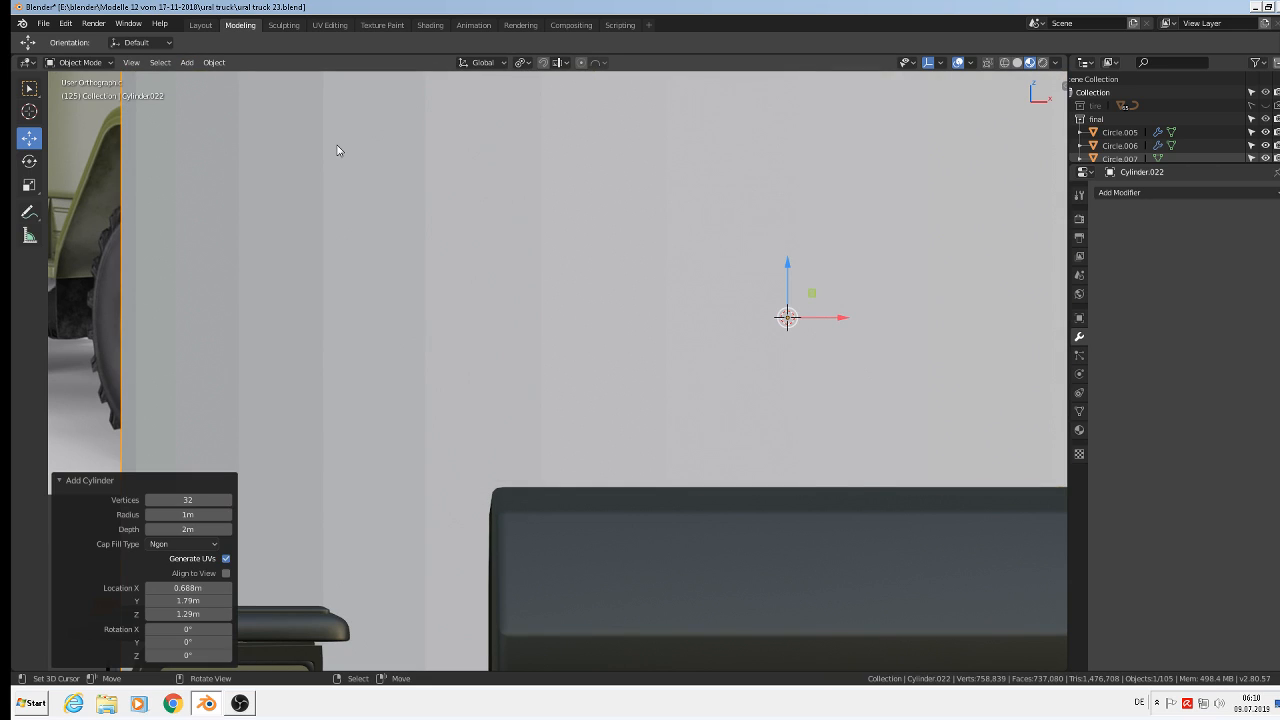
click(202, 500)
text(6)
key(Return)
- Scale the hexagonal cylinder down to about 0.099 and flatten it along Z to about 0.243
key(s)
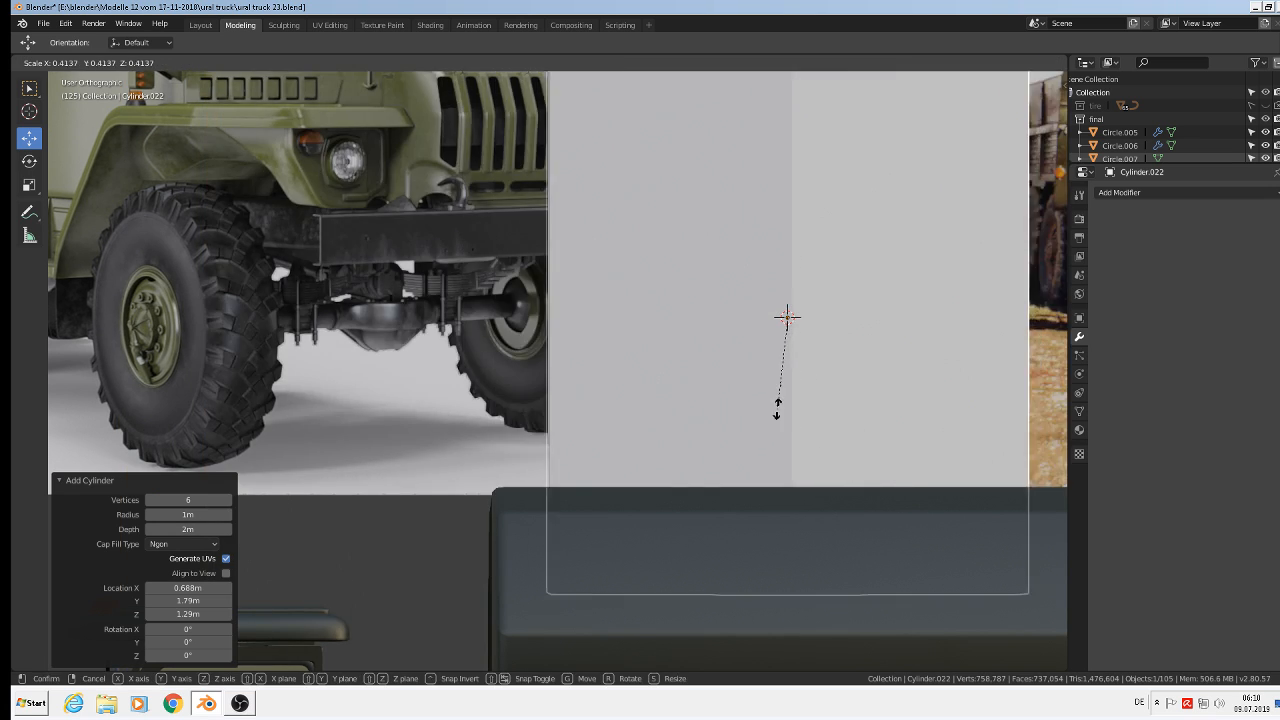
click(773, 335)
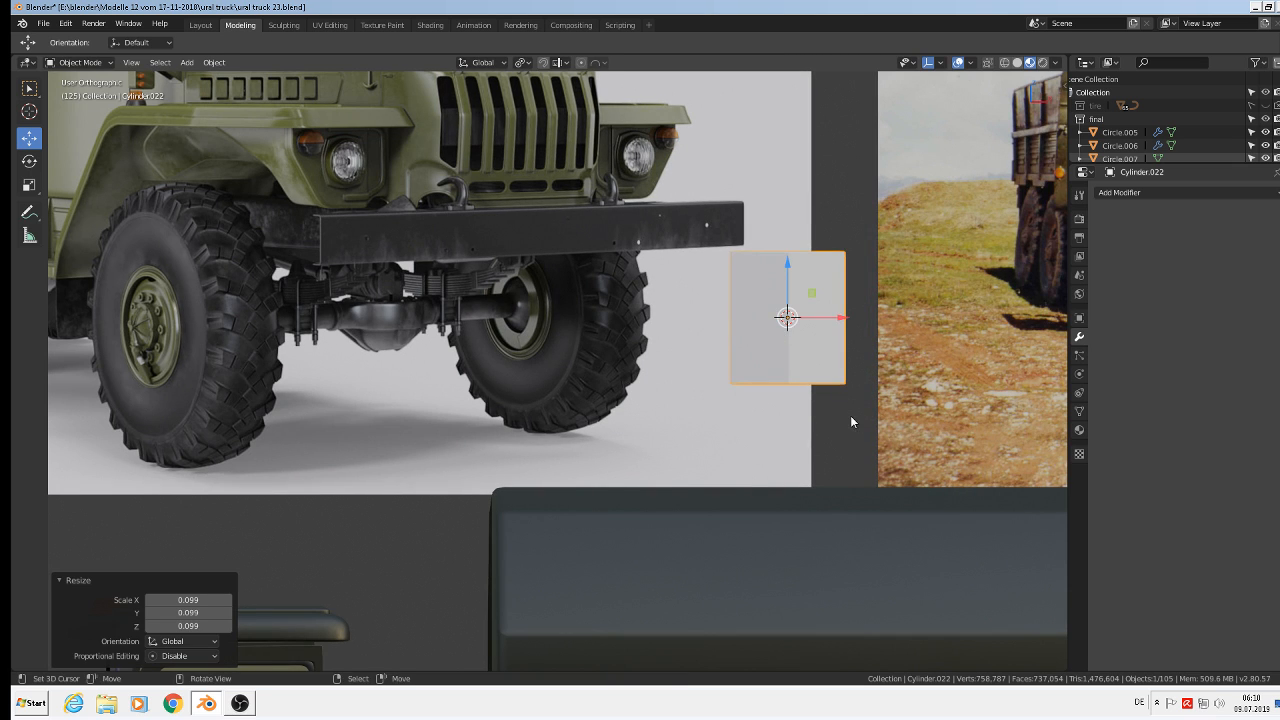
key(s)
key(z)
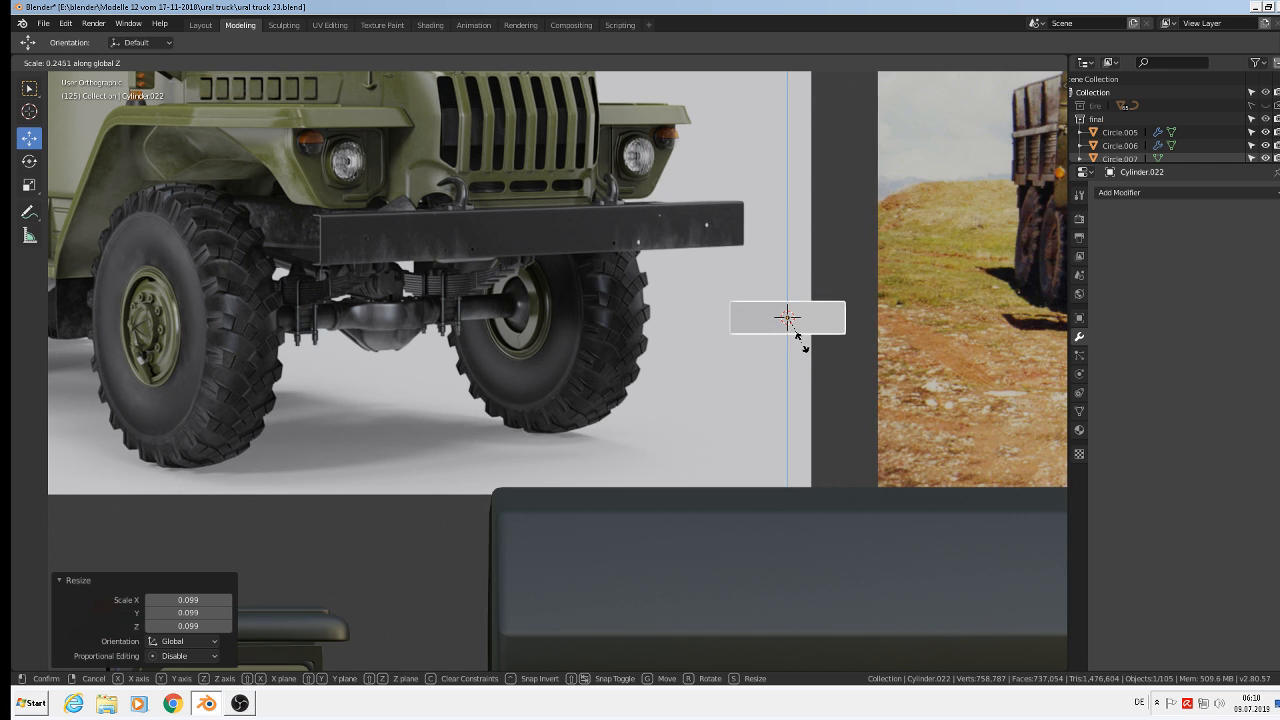
click(802, 340)
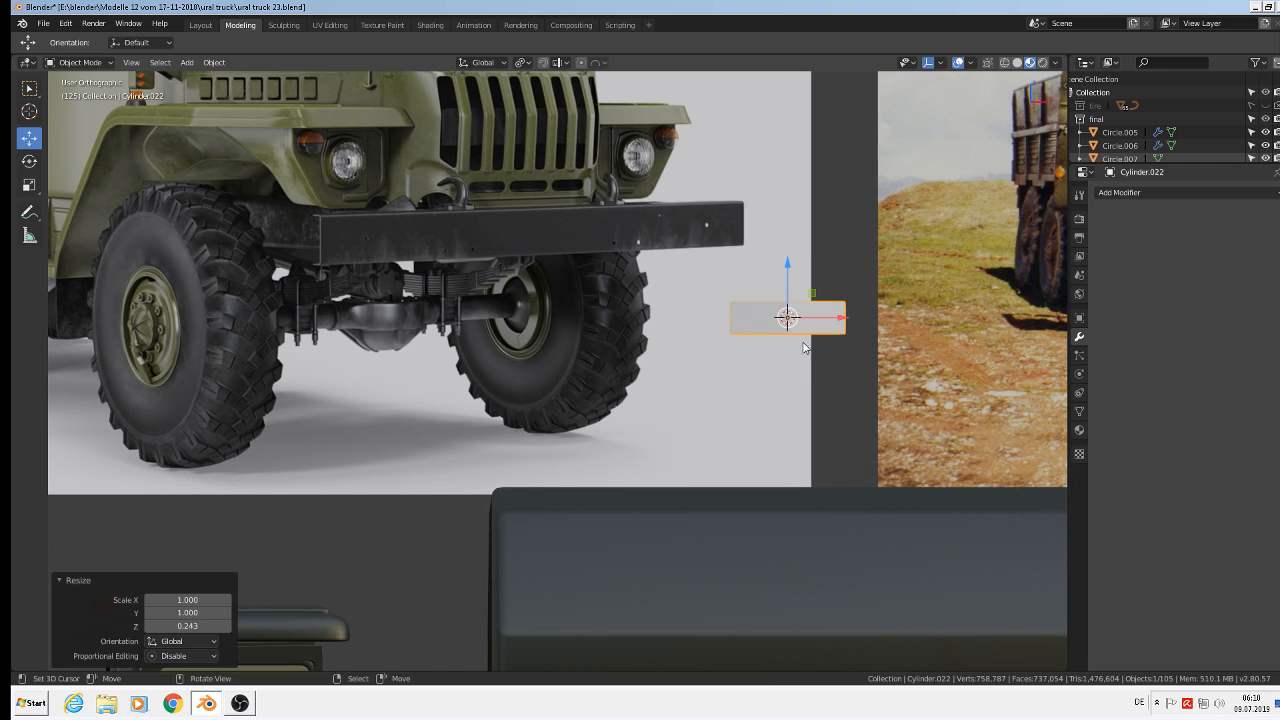
- Move the flattened hexagon about -0.287 m along Y, in front of the reference images
middle_drag(802, 340, 929, 442)
drag(755, 297, 857, 394)
middle_drag(815, 463, 778, 450)
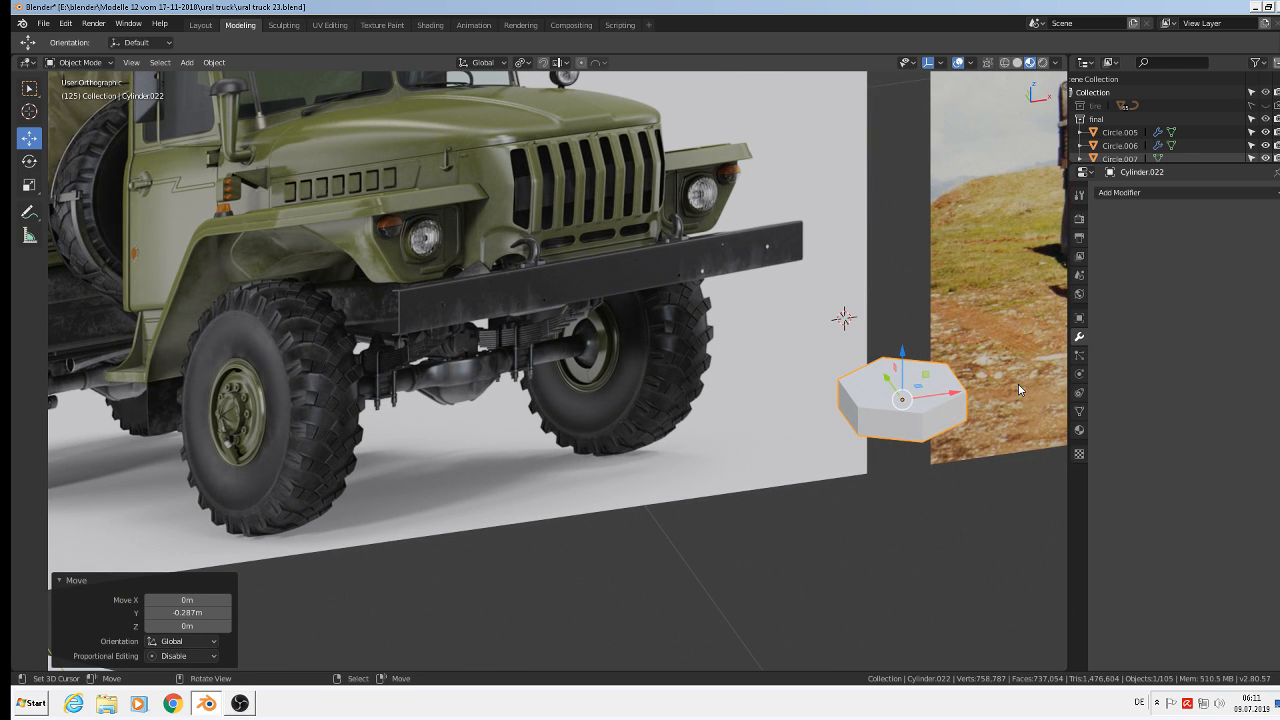
- Edit the hexagon in face mode and select two opposite side faces
scroll(854, 407, up, 4)
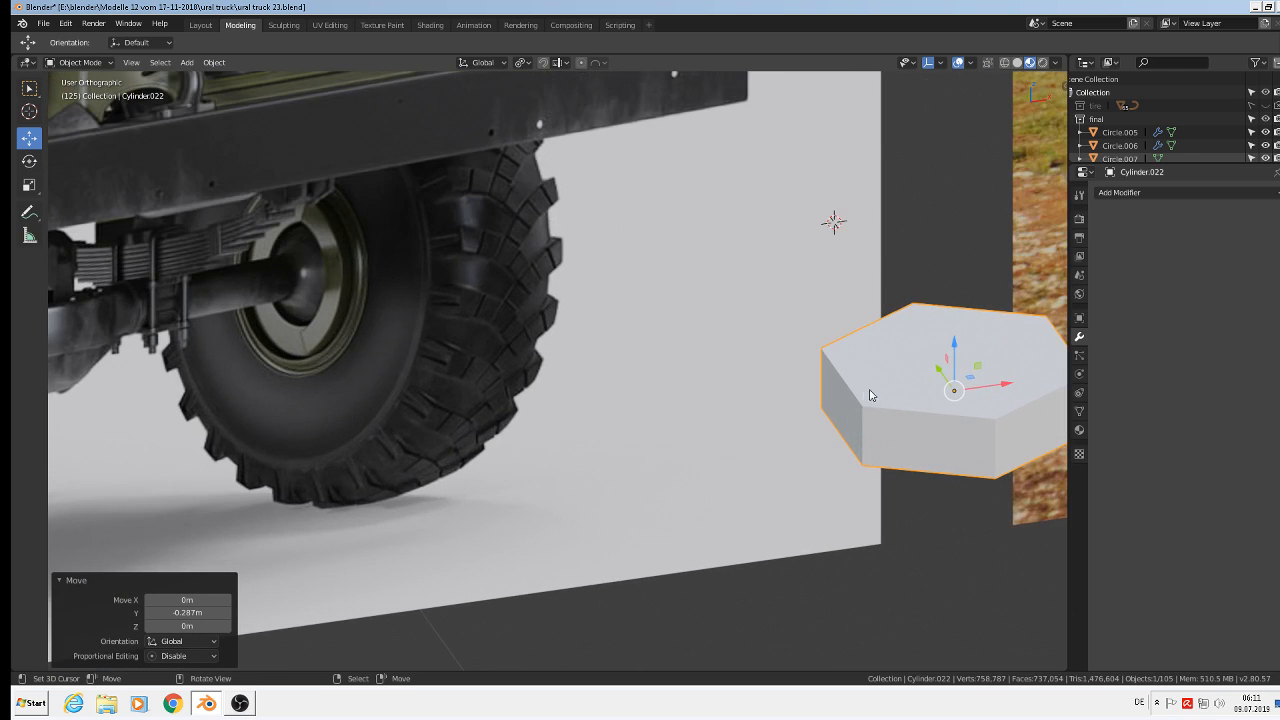
scroll(856, 402, up, 2)
key(Tab)
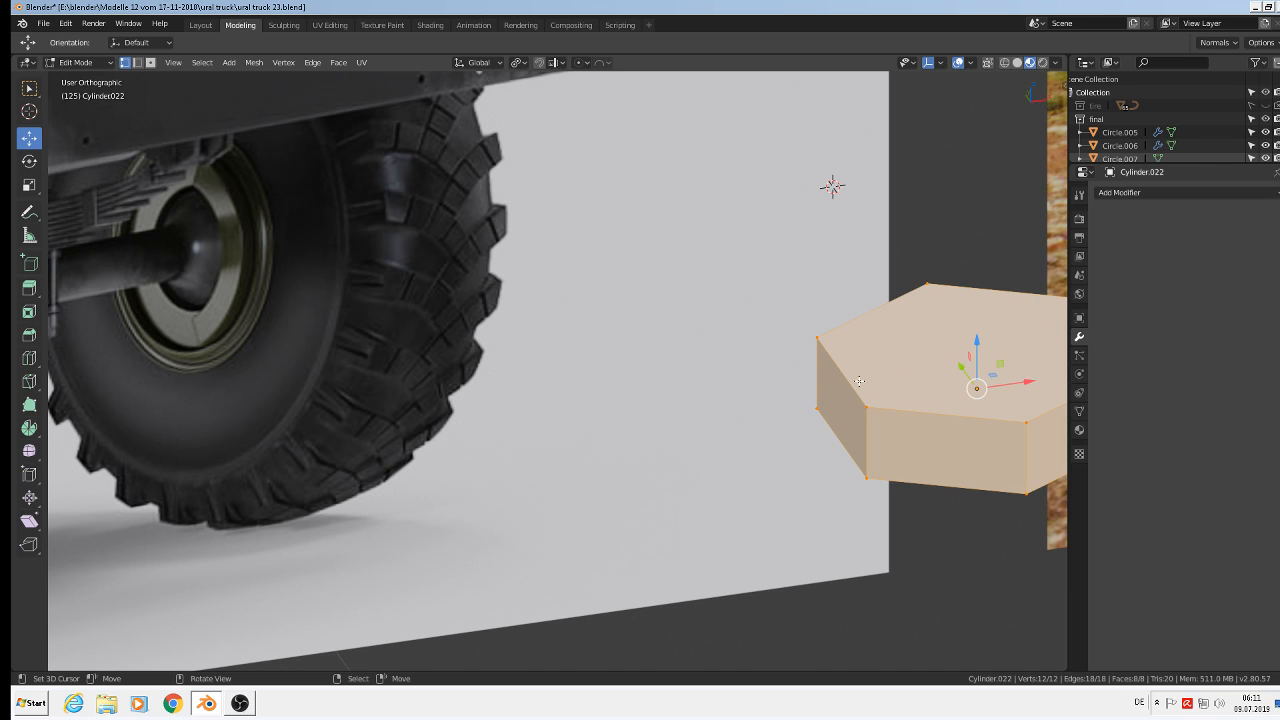
click(150, 62)
click(846, 406)
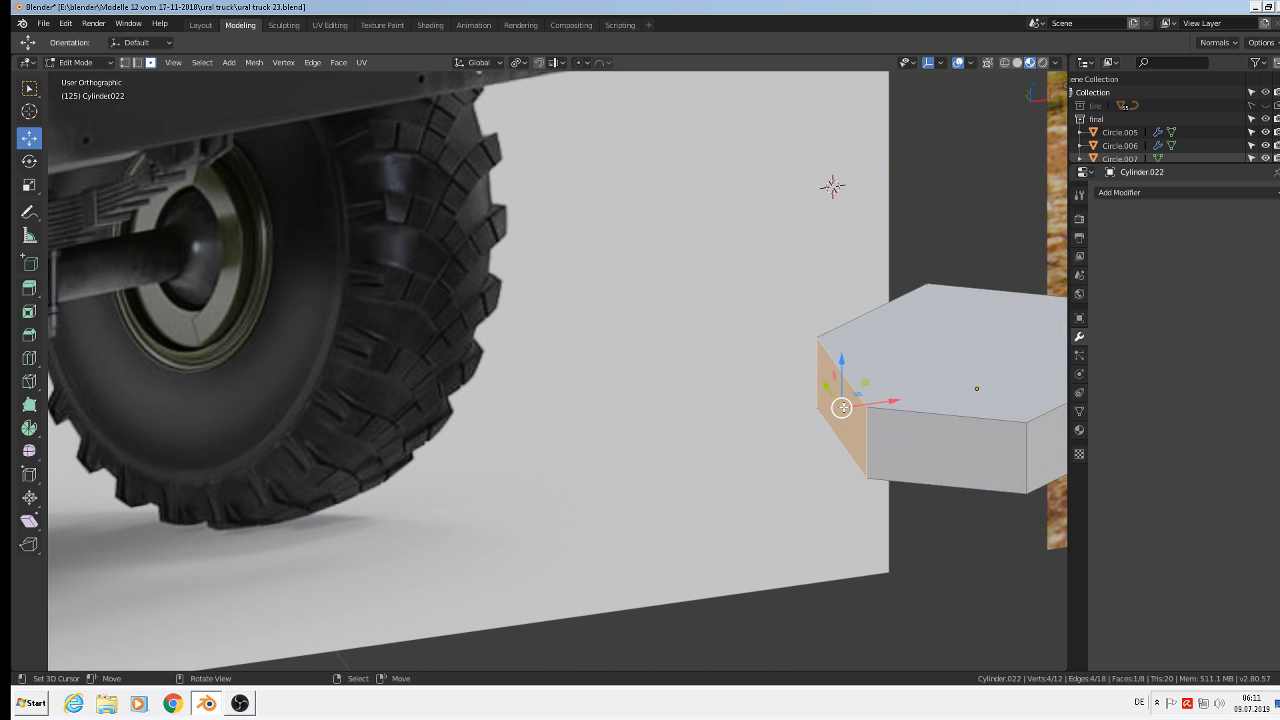
scroll(846, 406, down, 4)
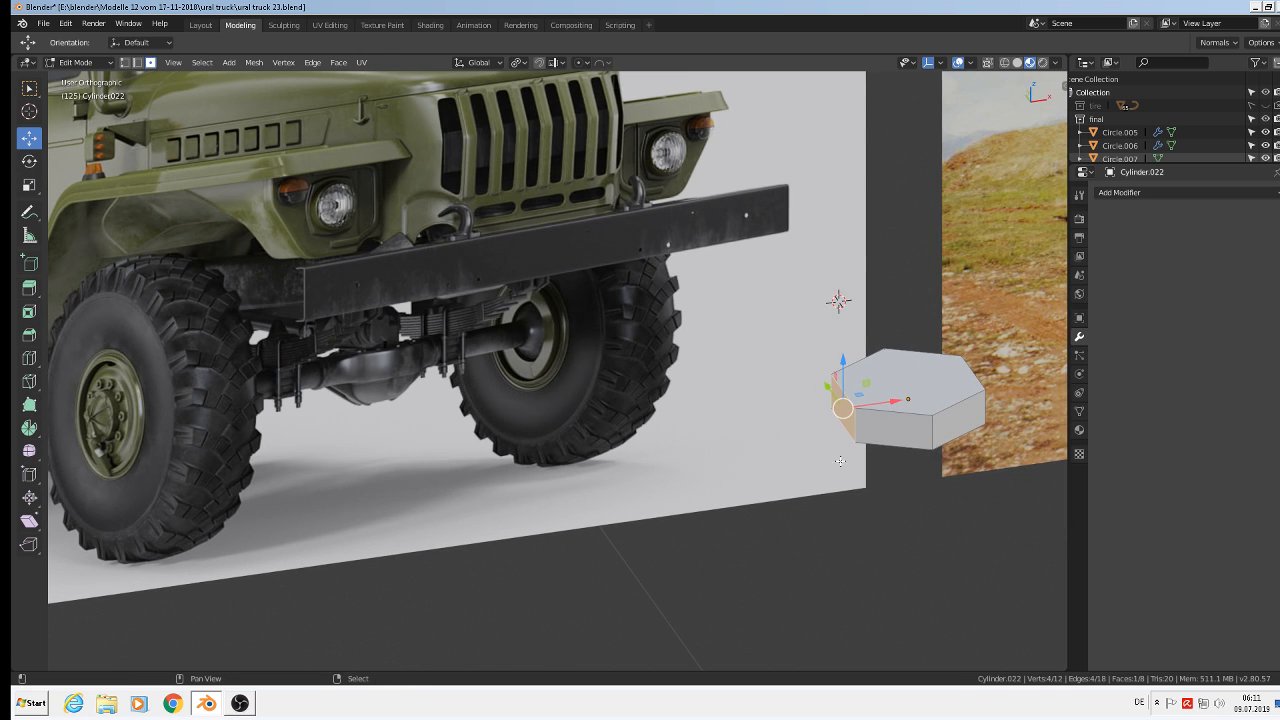
mouse_move(919, 461)
middle_down()
mouse_move(731, 407)
mouse_move(917, 291)
mouse_move(734, 354)
mouse_move(749, 343)
mouse_move(894, 462)
middle_up()
shift+right_click(952, 430)
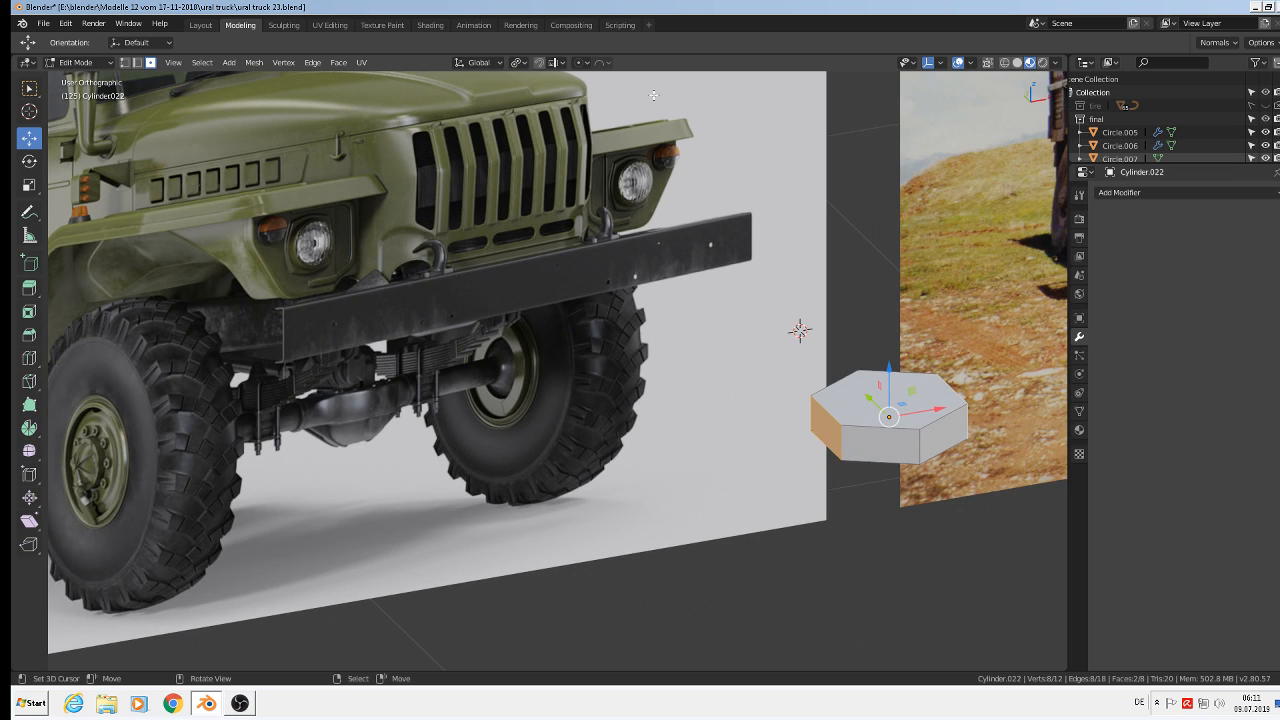
- With the pivot point on Individual Origins, extrude the two selected side faces and scale them inward to about 0.496
click(518, 63)
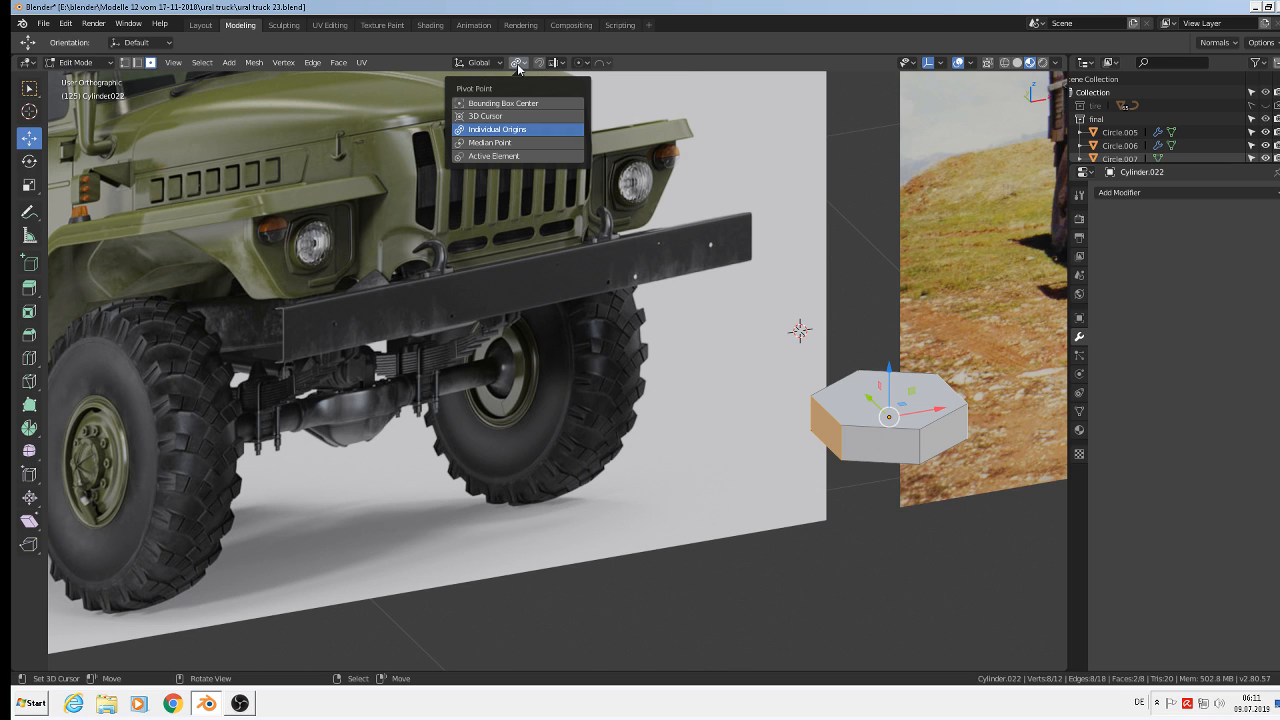
click(507, 133)
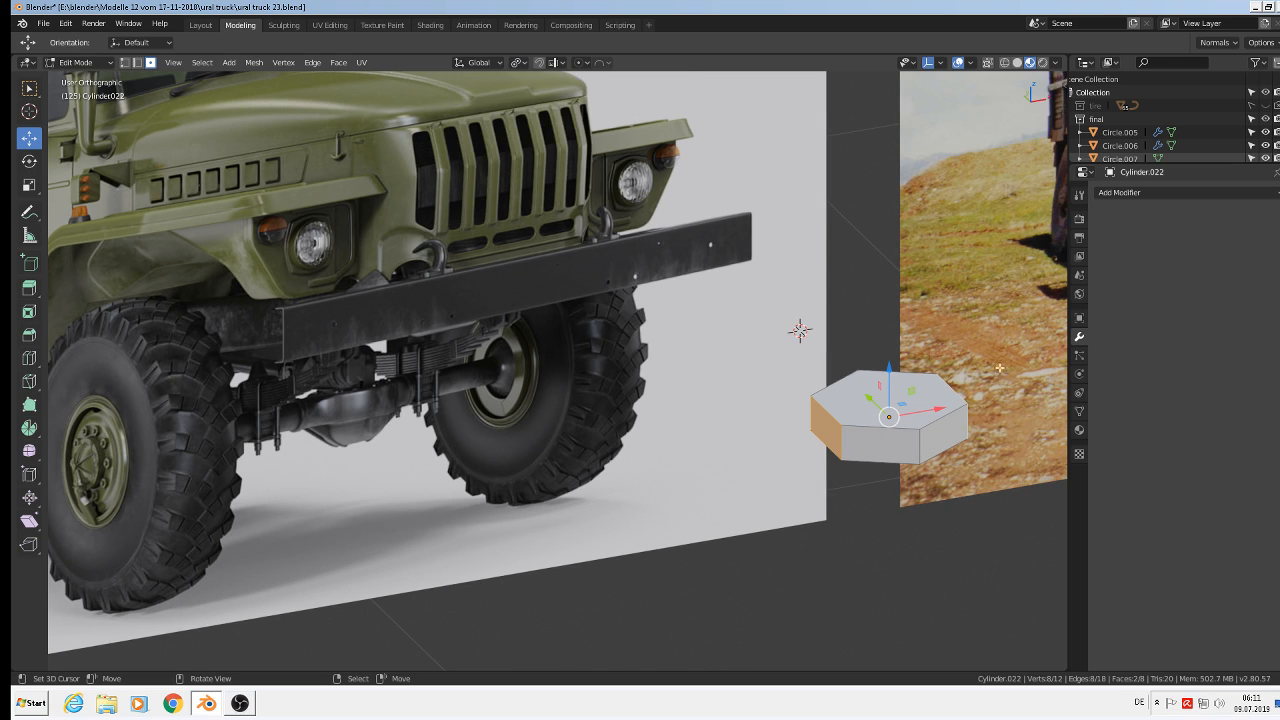
scroll(847, 481, up, 5)
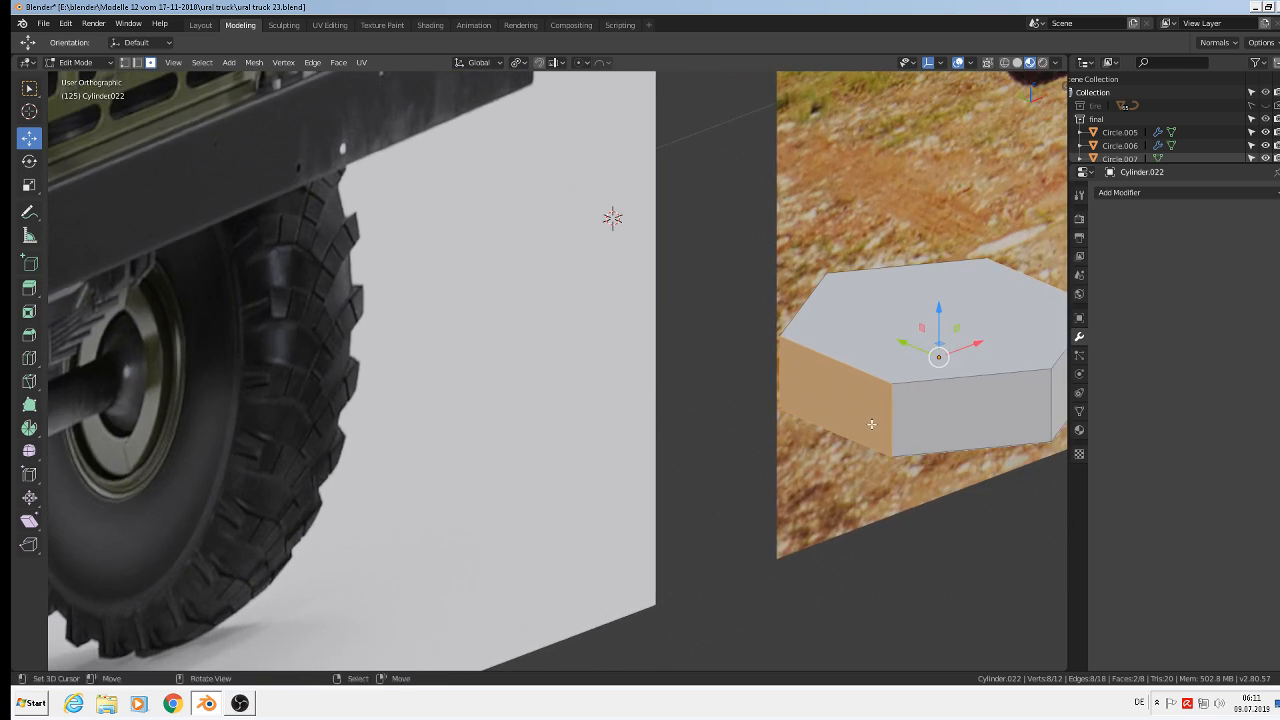
key(e)
key(s)
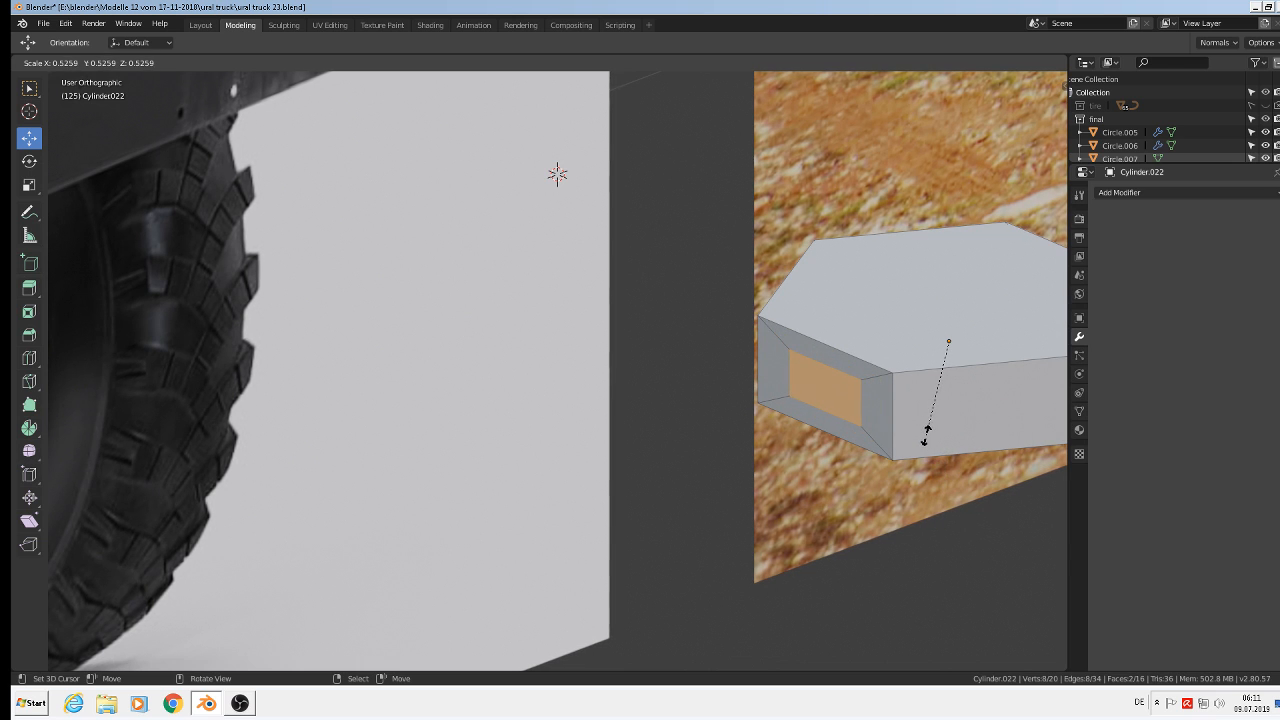
click(928, 430)
- Add one centred vertical loop cut through the first inset side face of the hexagon
scroll(927, 430, down, 5)
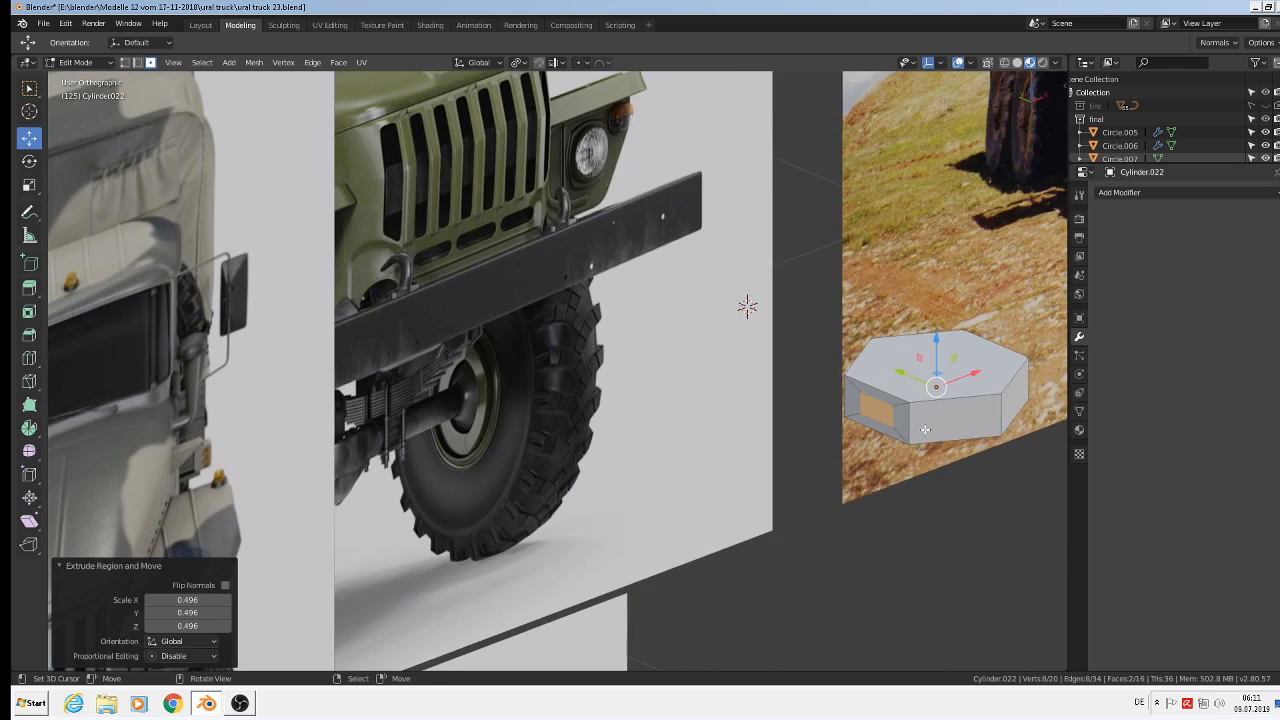
scroll(970, 427, up, 5)
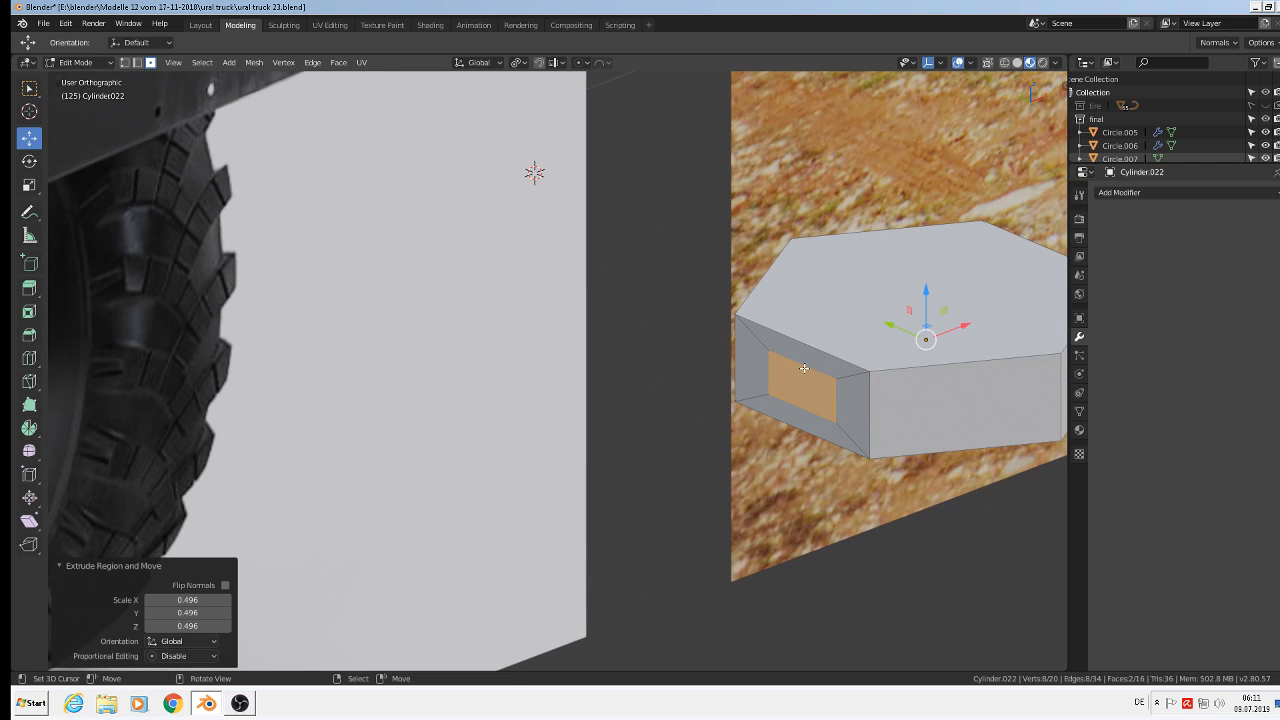
key(ctrl+r)
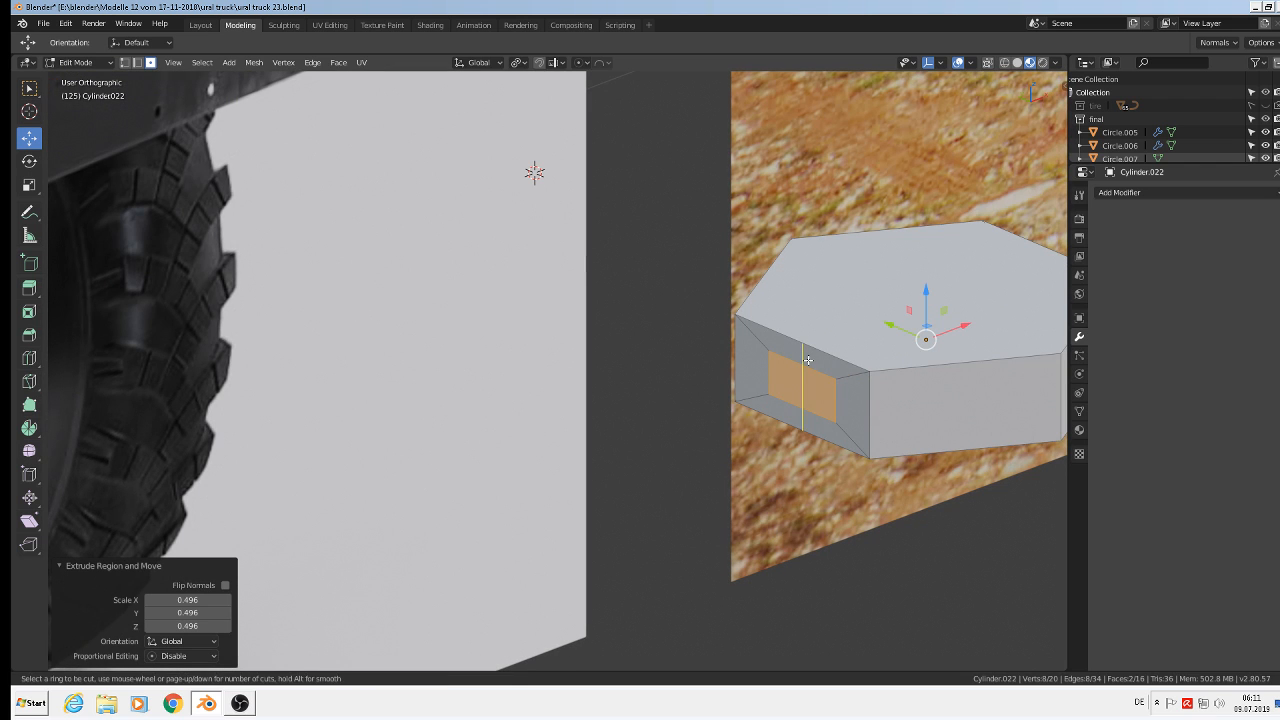
click(814, 368)
right_click(814, 366)
scroll(982, 449, down, 5)
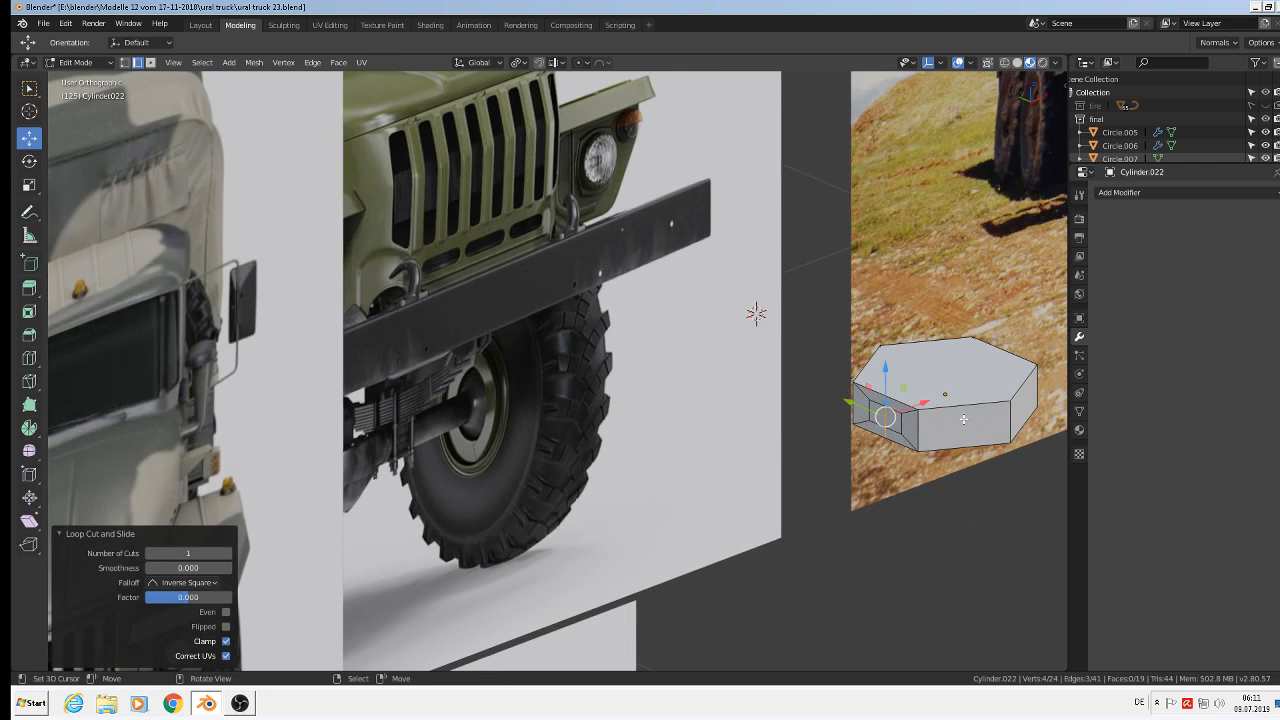
- Add a matching centred vertical loop cut through the opposite inset side face
middle_drag(980, 447, 700, 385)
scroll(982, 440, up, 5)
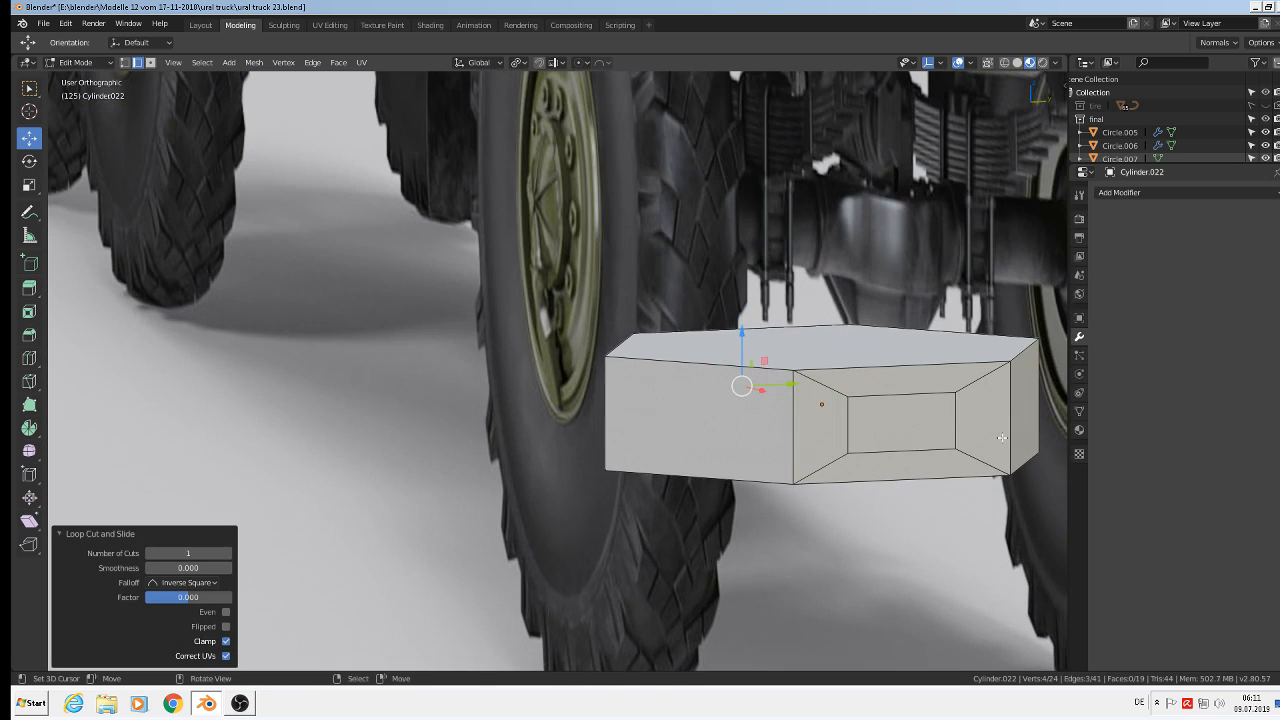
key(ctrl+r)
click(914, 400)
click(914, 400)
middle_drag(914, 400, 67, 514)
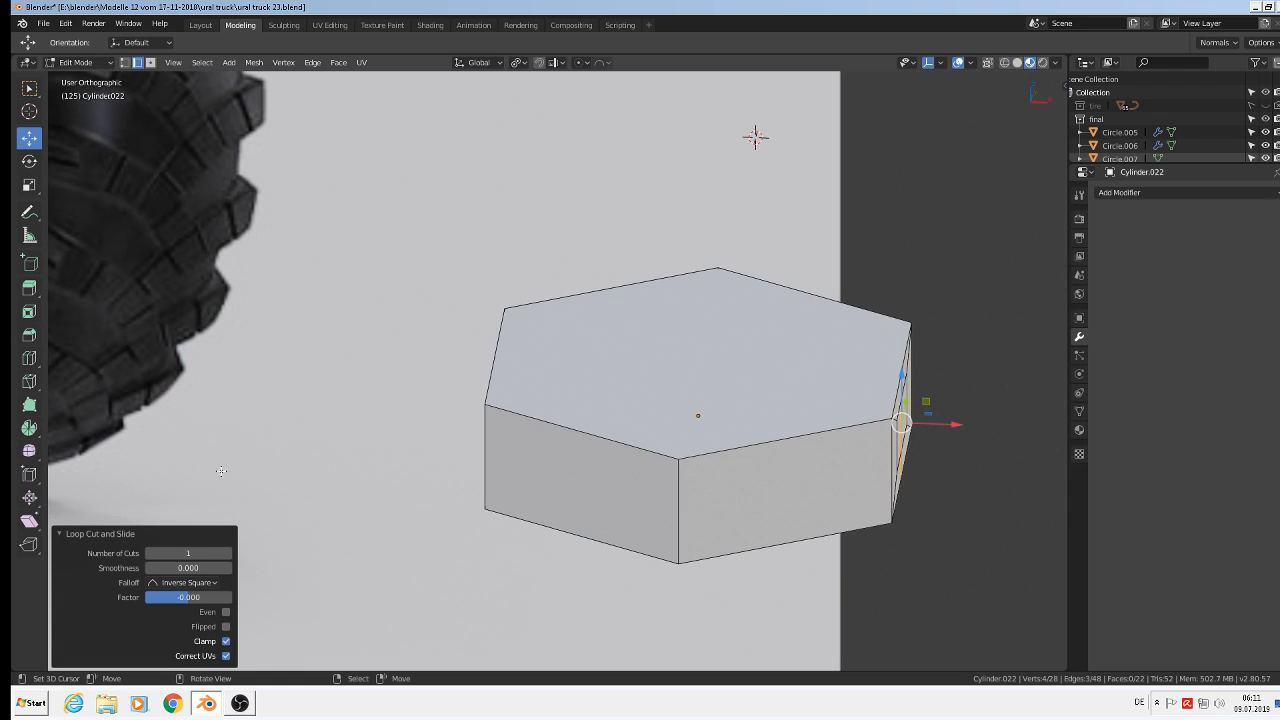
- Dissolve the vertical middle edge inside the inner rectangle of the first inset side face
middle_drag(583, 481, 596, 507)
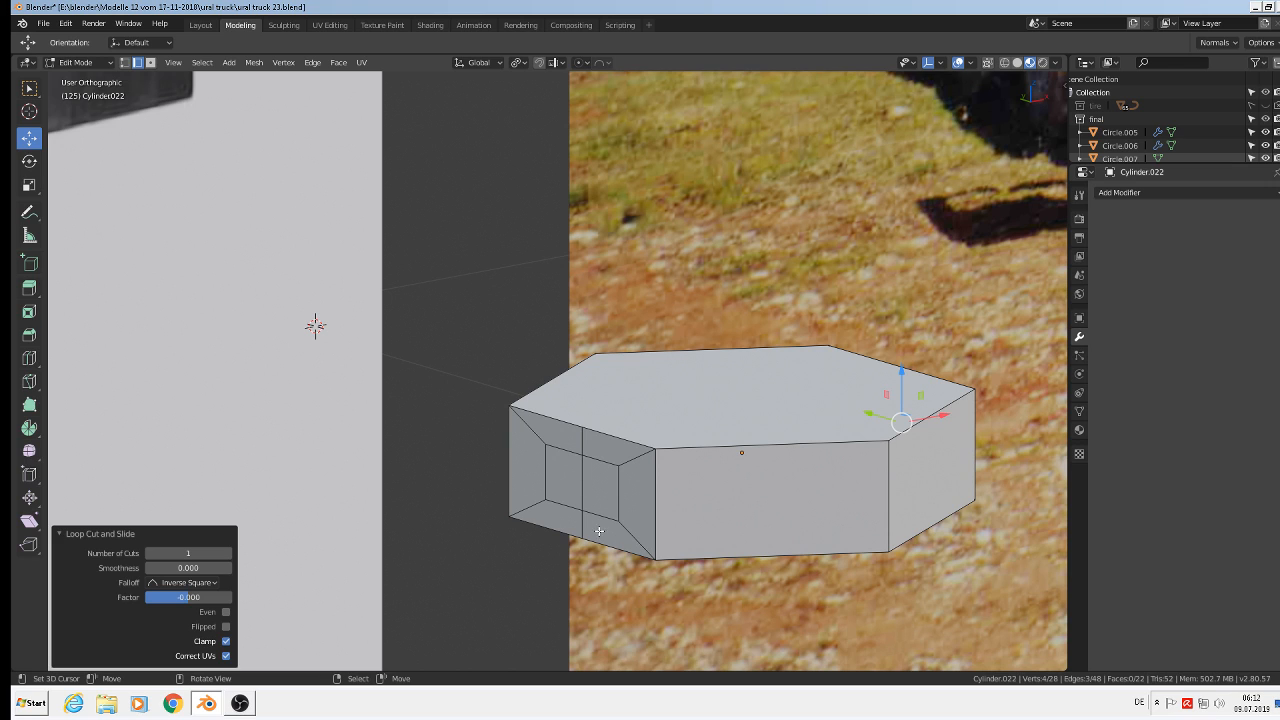
click(582, 472)
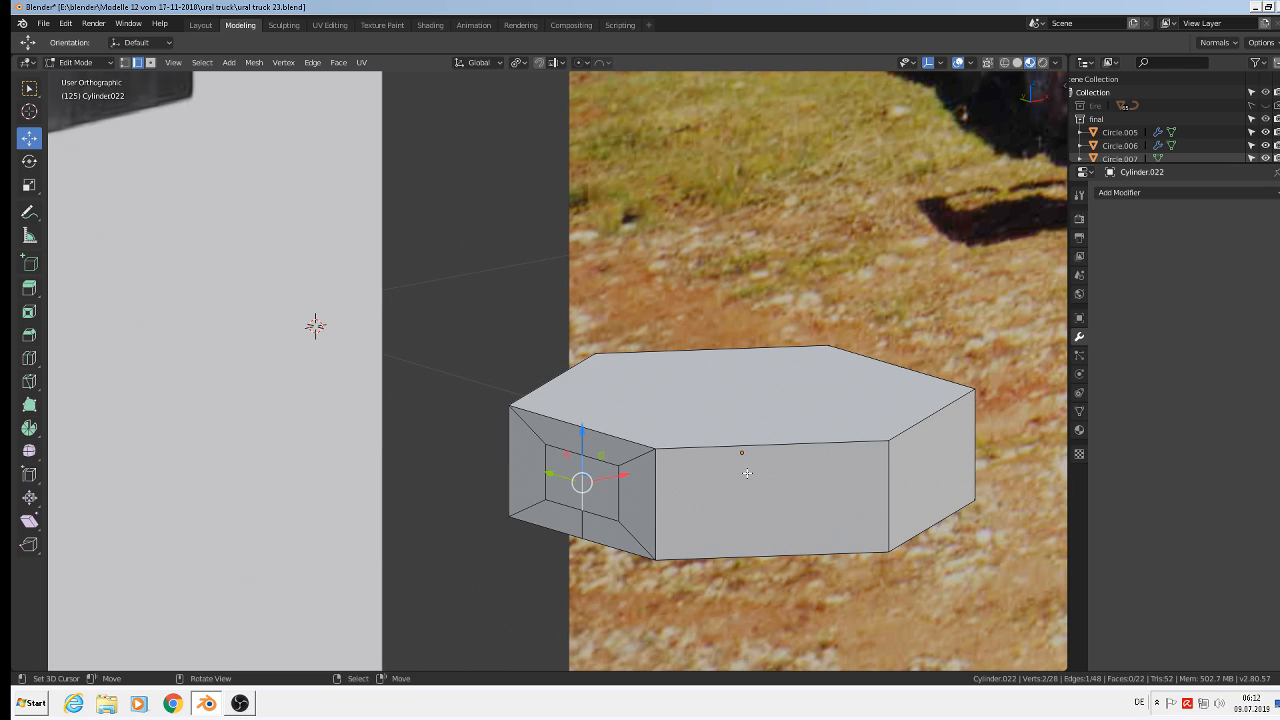
key(x)
click(684, 558)
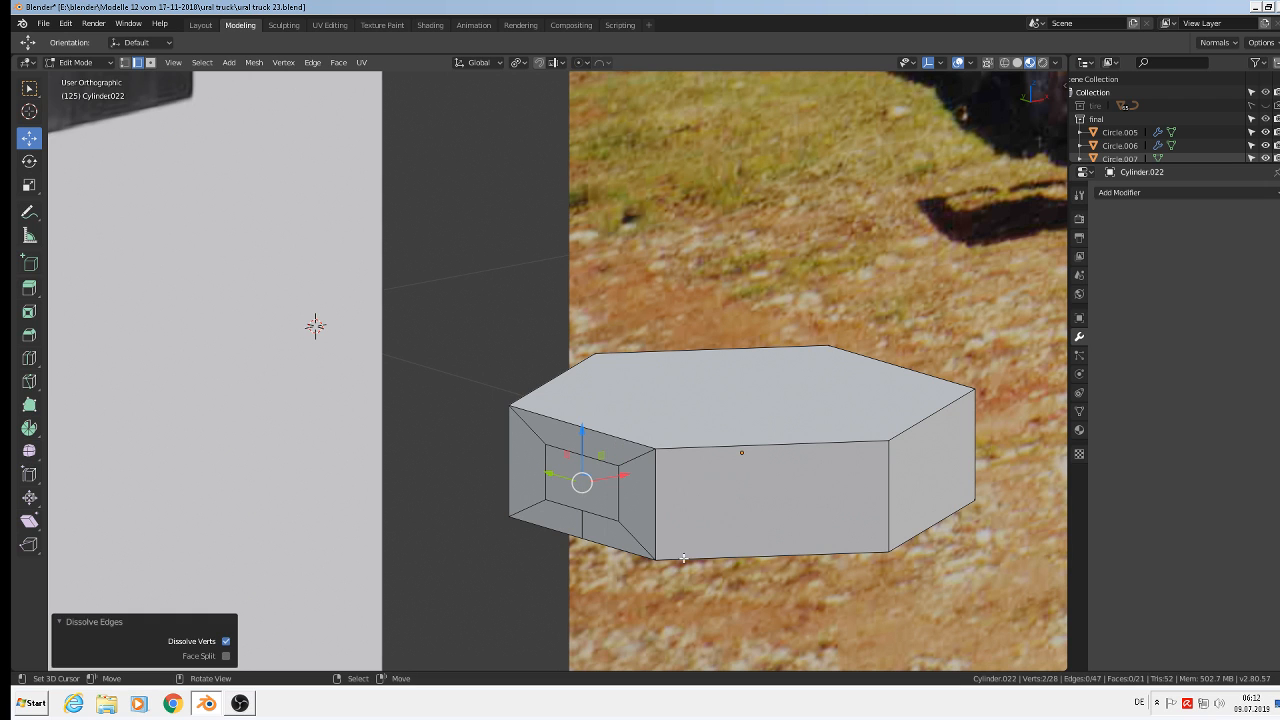
scroll(577, 442, up, 1)
click(596, 459)
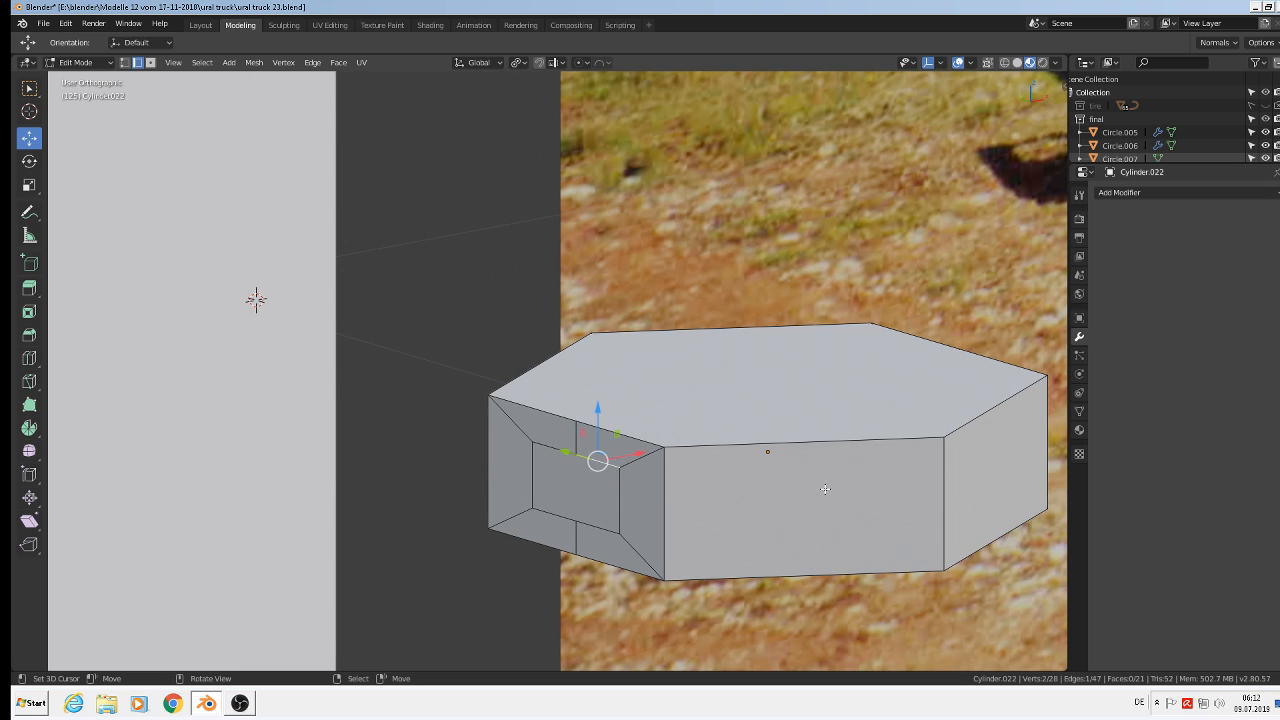
scroll(907, 497, down, 2)
middle_drag(973, 435, 970, 435)
middle_drag(857, 470, 1043, 474)
click(975, 453)
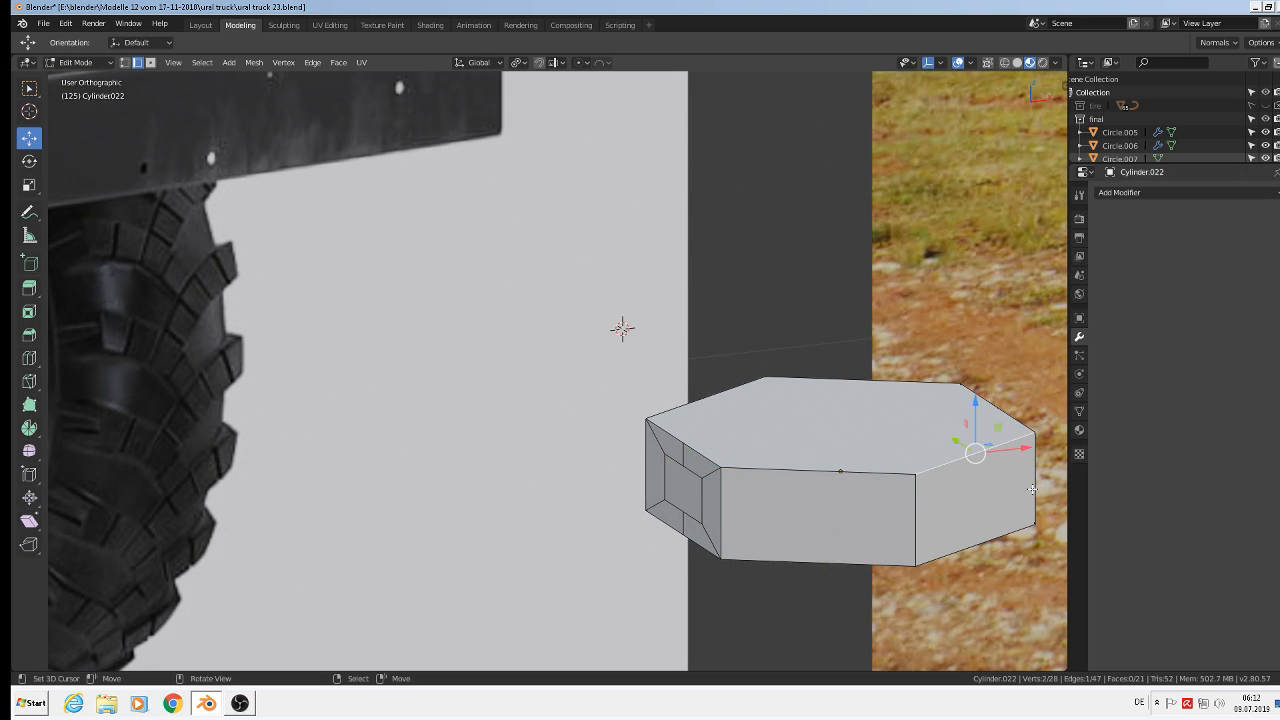
middle_drag(975, 453, 883, 407)
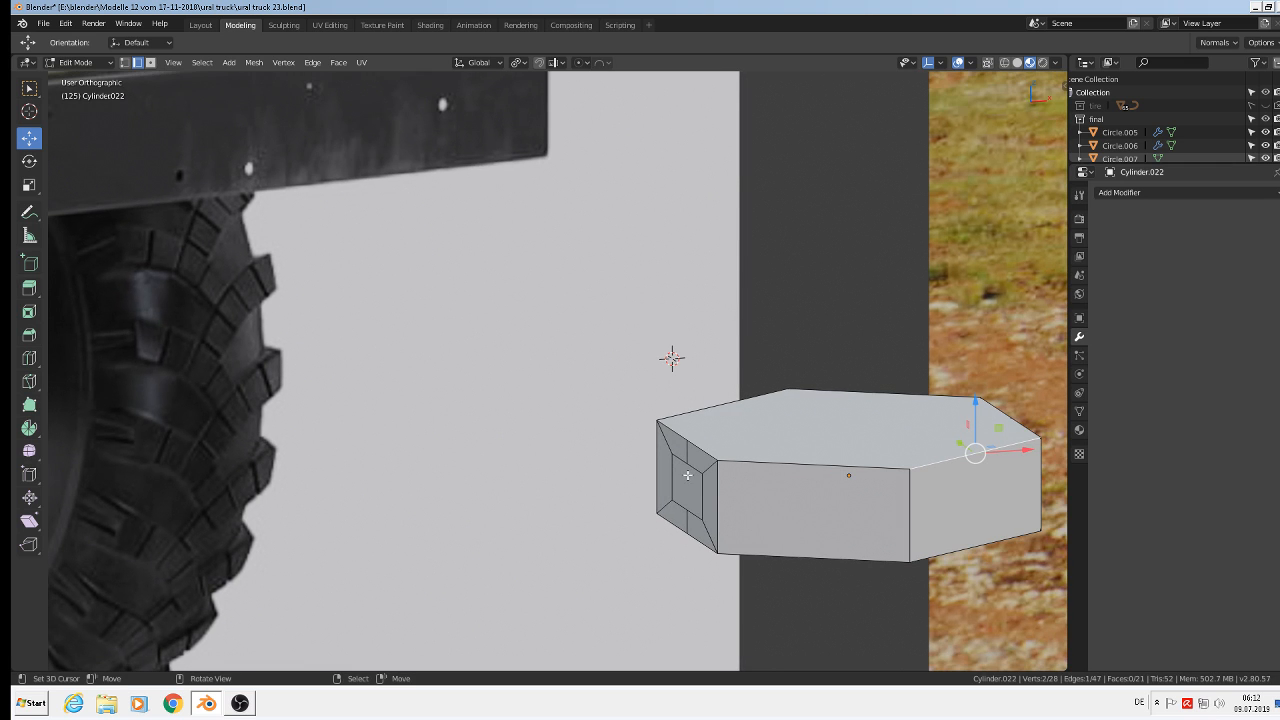
middle_drag(688, 476, 902, 420)
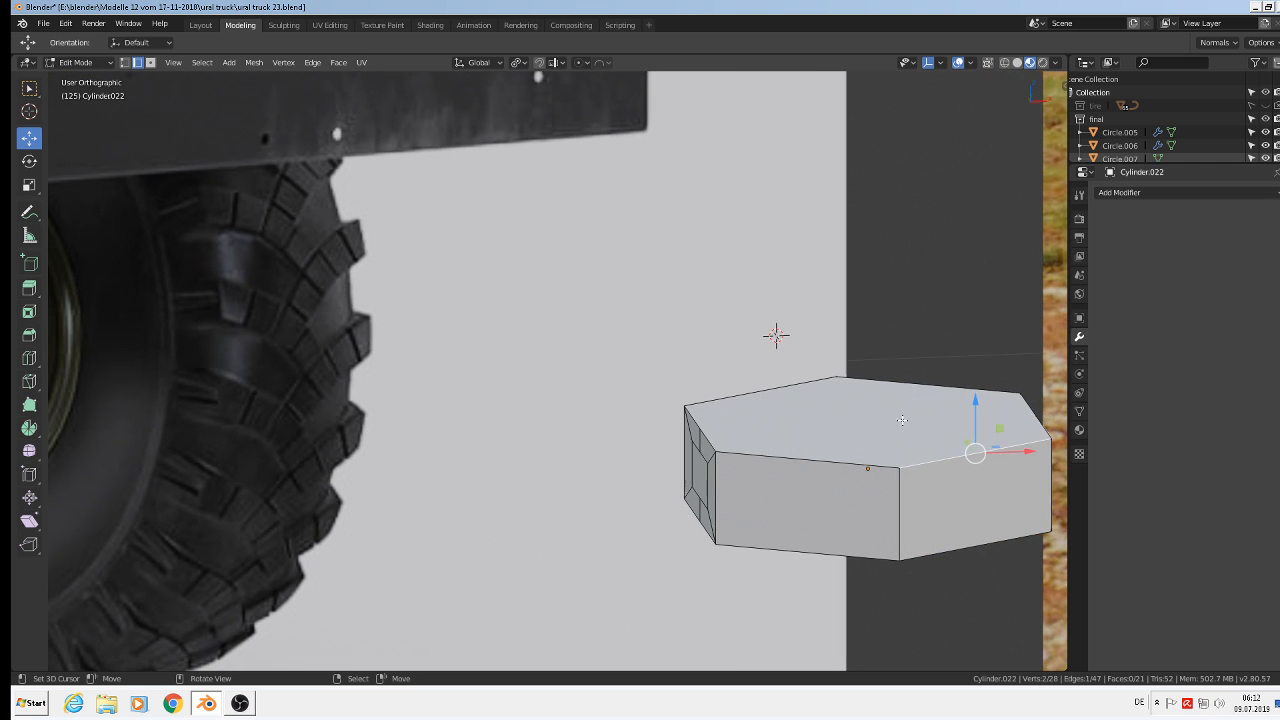
- Dissolve the vertical middle edge inside the inner rectangle of the opposite inset side face
middle_drag(586, 366, 534, 336)
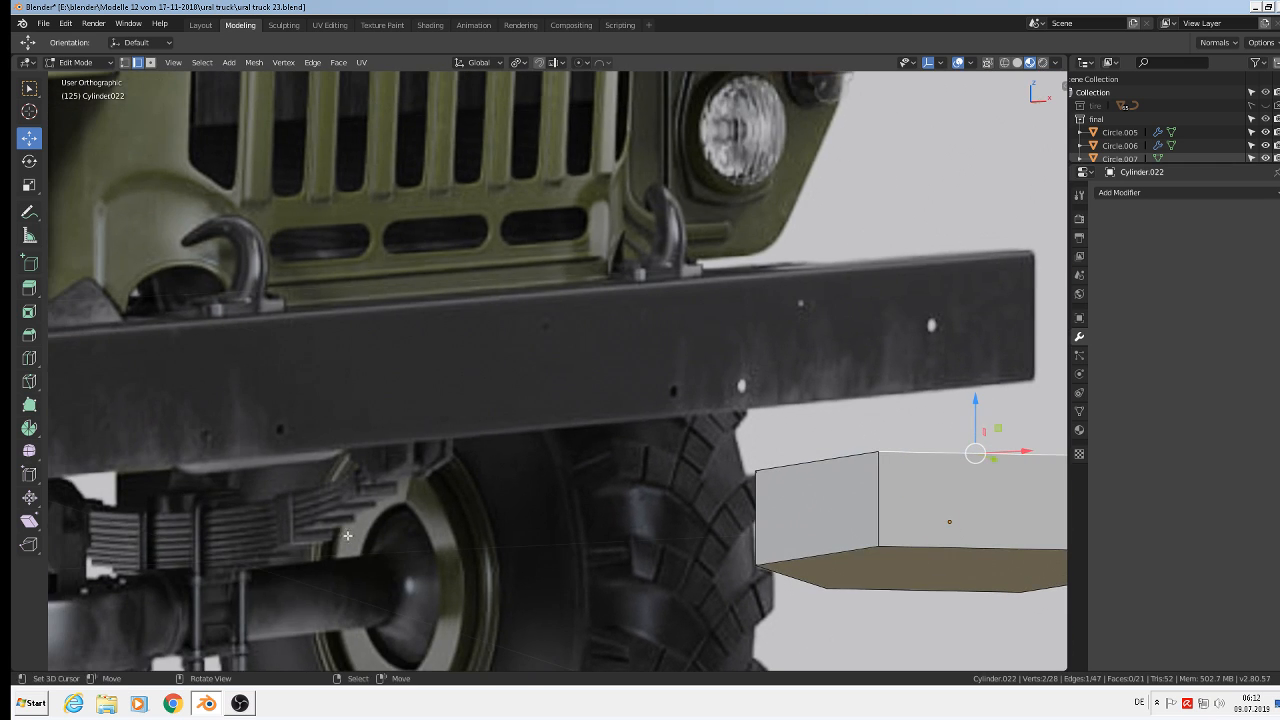
middle_drag(347, 536, 345, 541)
scroll(936, 516, down, 3)
scroll(936, 516, up, 4)
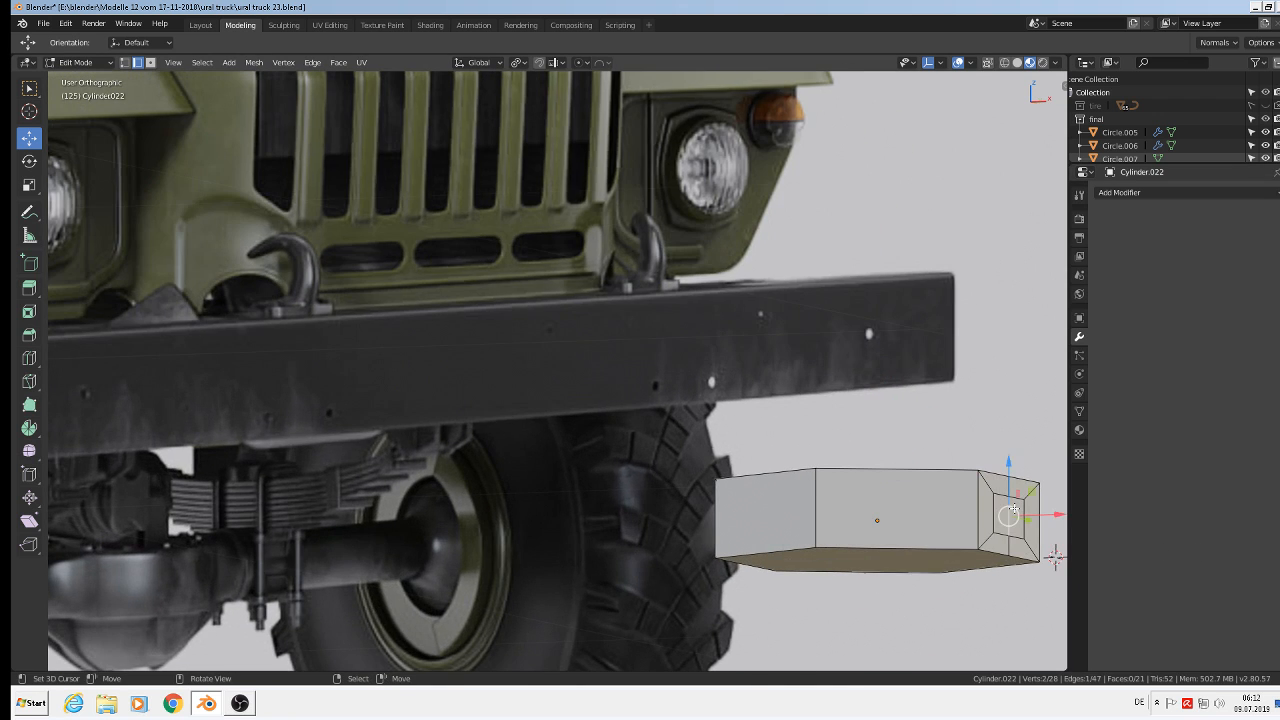
key(space)
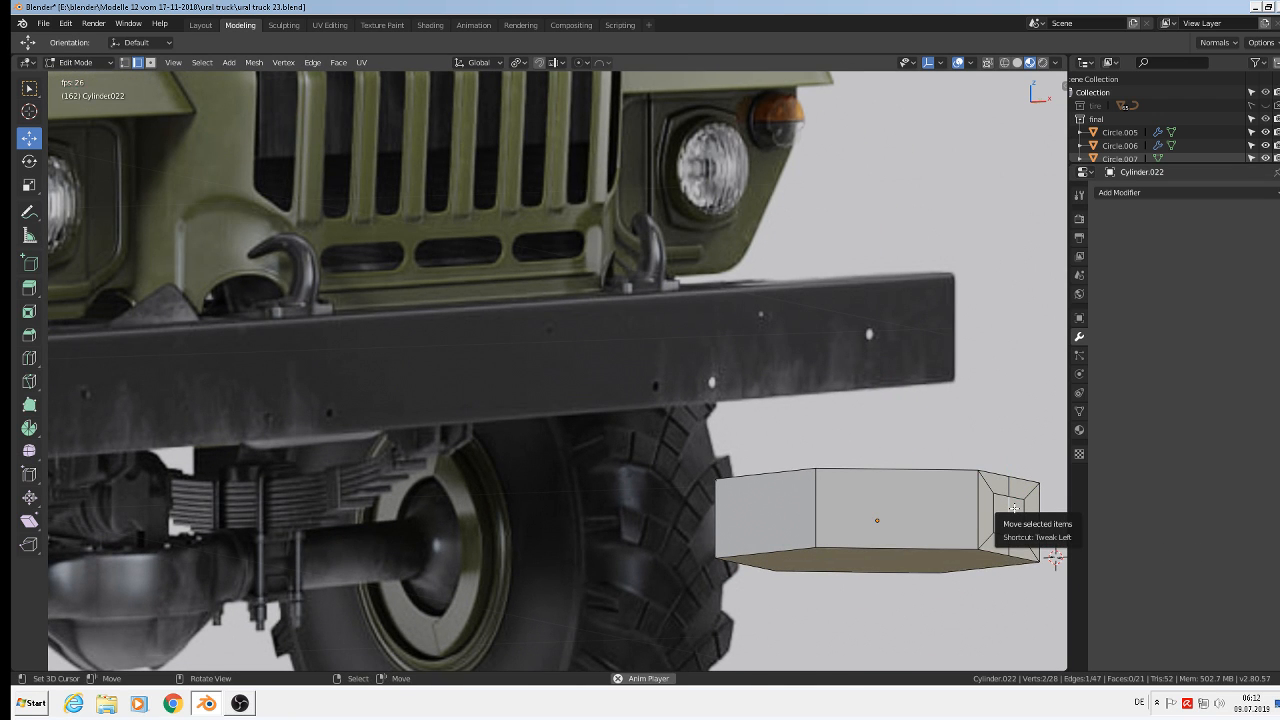
right_click(1014, 508)
click(1006, 432)
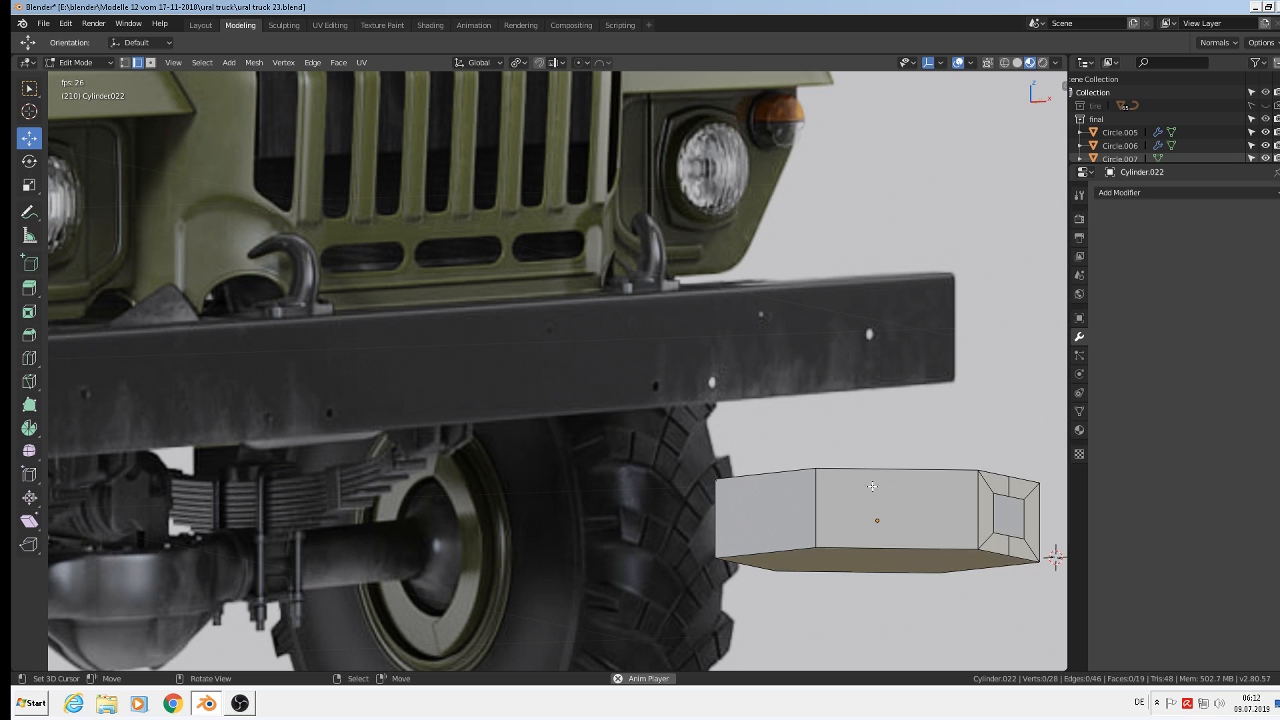
- With X-ray on, lower the upper corner vertices of both inset faces' inner rectangles by 0.00685 m along Z
middle_drag(872, 486, 81, 592)
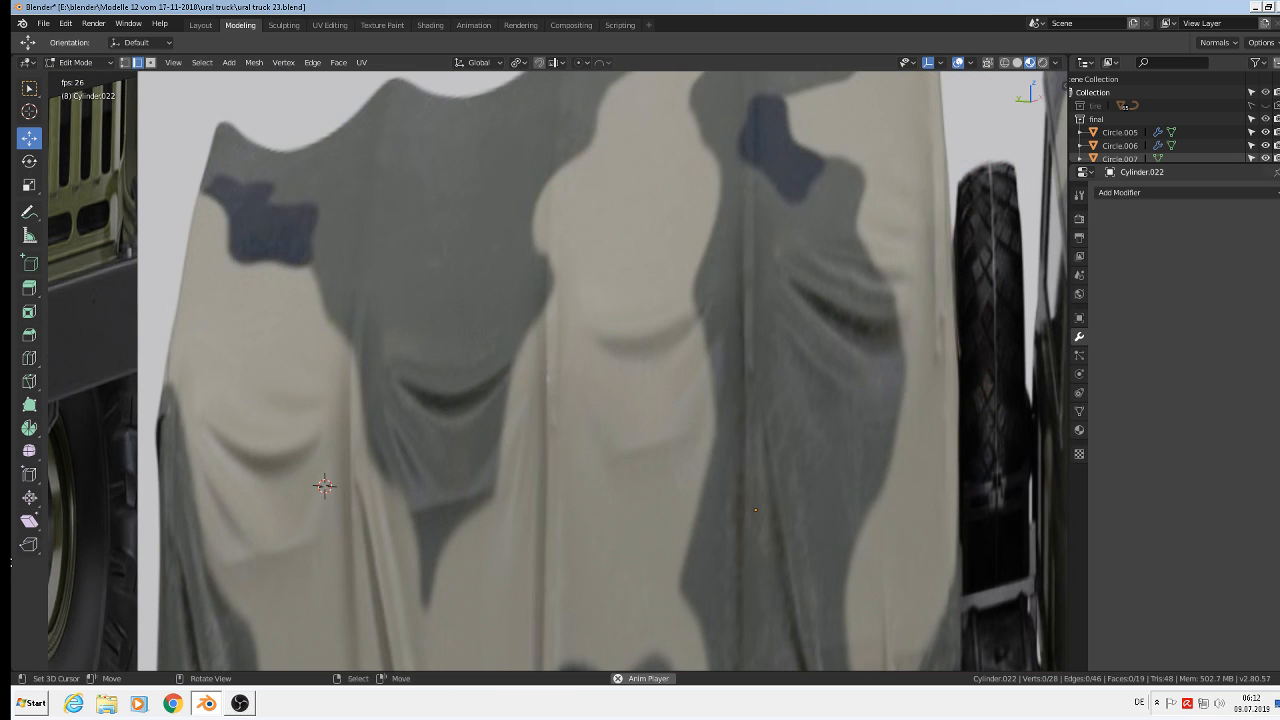
scroll(782, 429, down, 3)
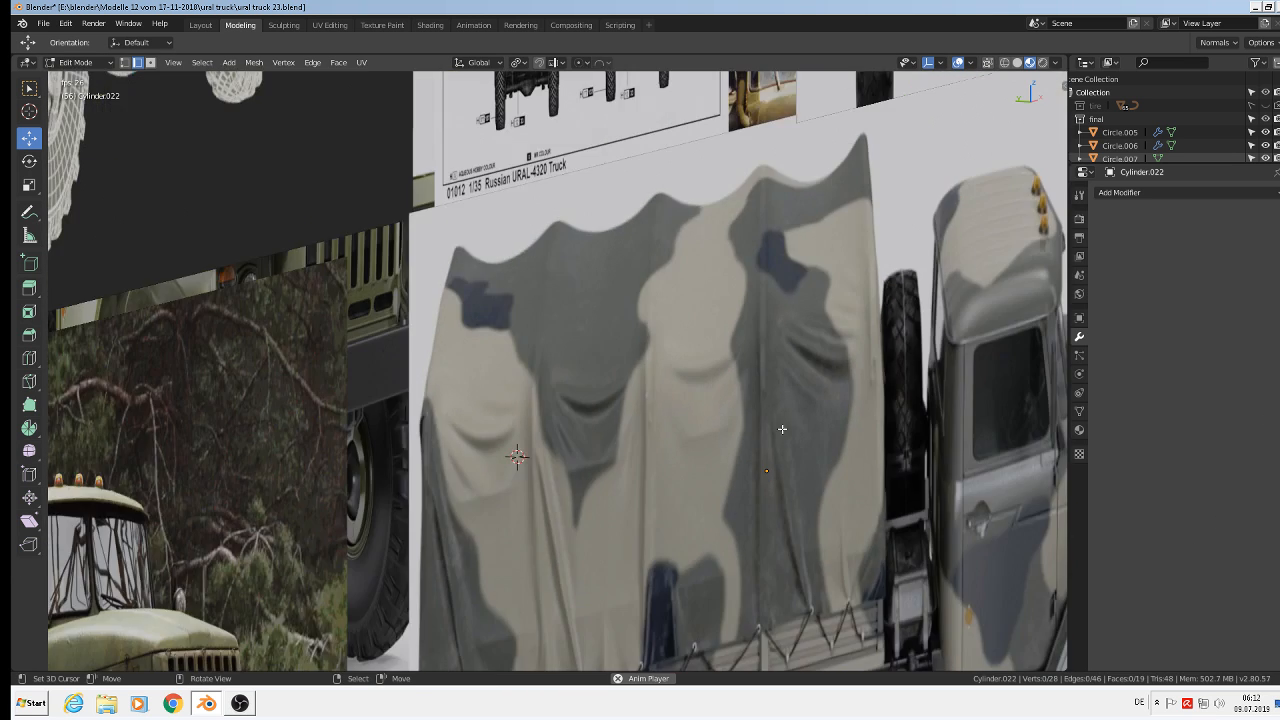
scroll(915, 535, down, 3)
middle_drag(920, 537, 801, 525)
scroll(720, 443, up, 6)
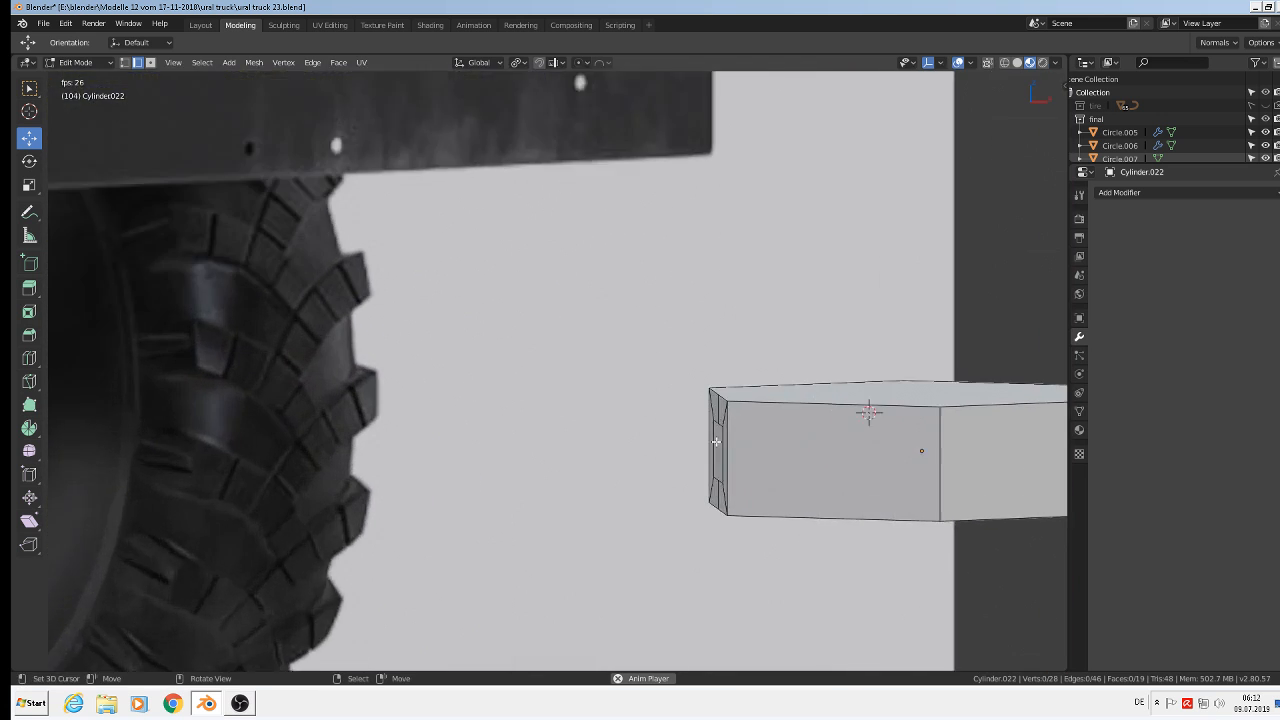
middle_drag(716, 441, 780, 453)
scroll(688, 457, up, 2)
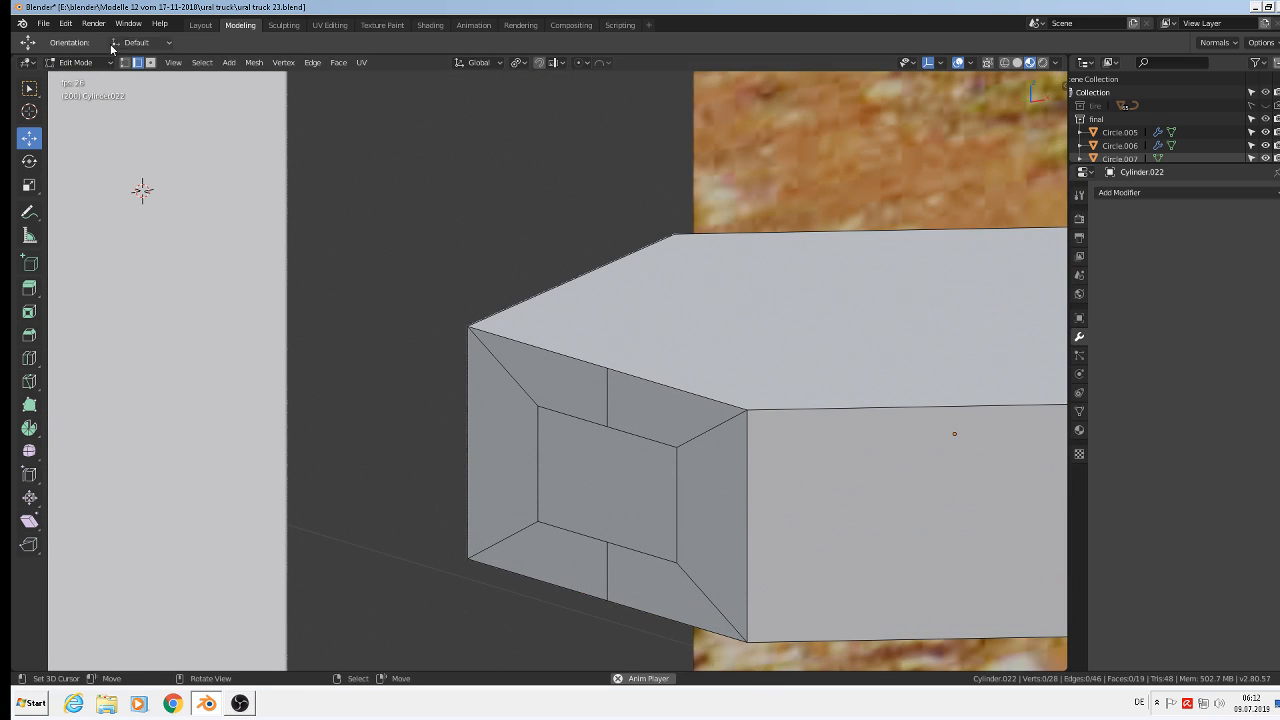
key(1)
click(537, 406)
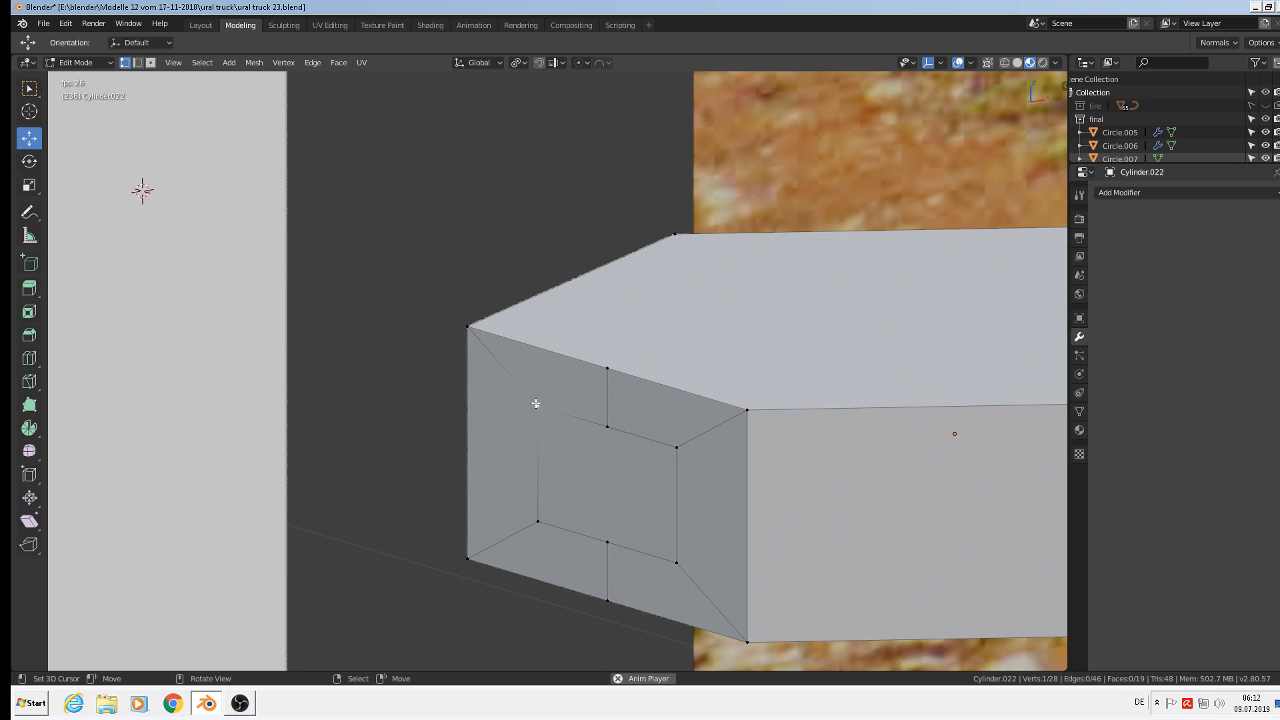
shift+click(678, 447)
scroll(854, 462, down, 4)
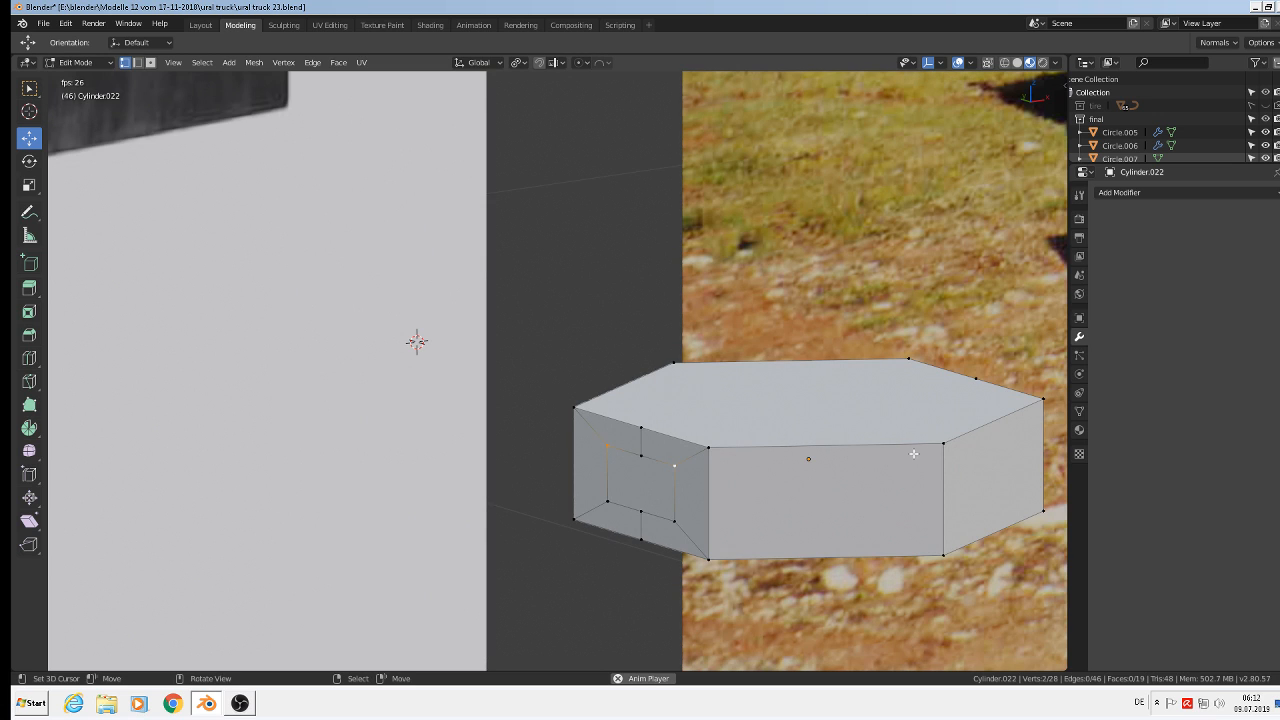
click(988, 63)
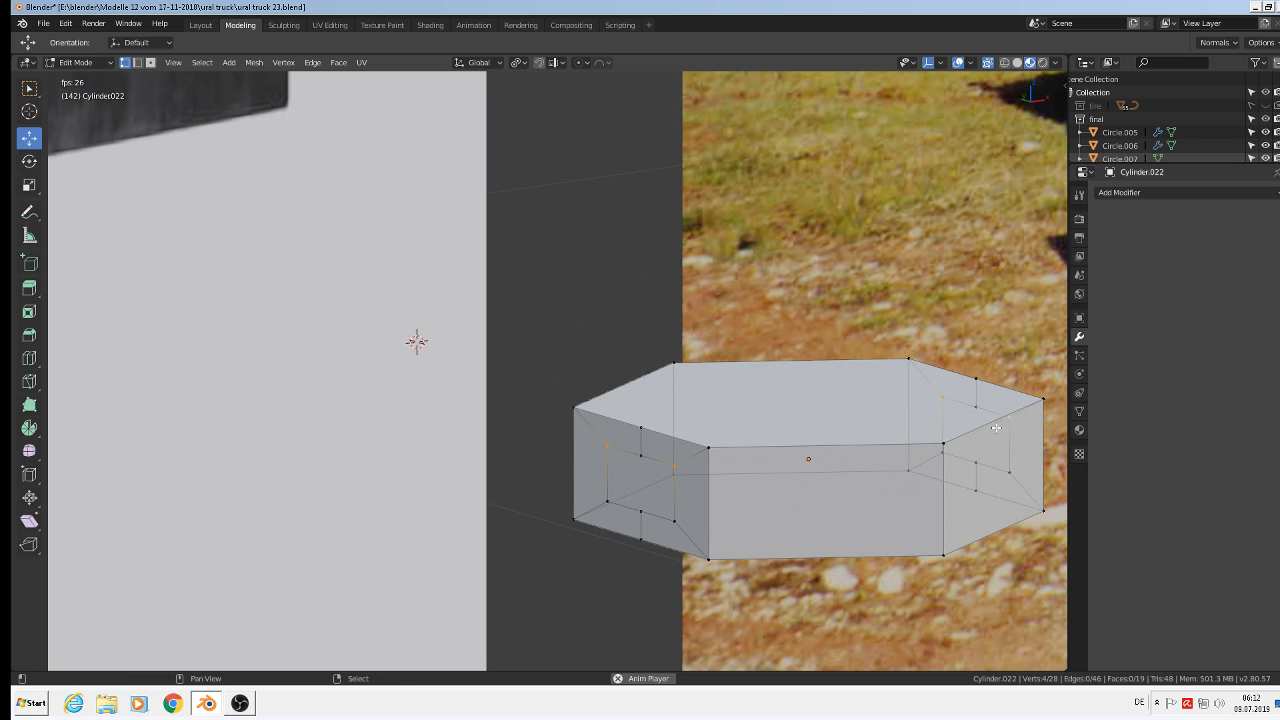
key(g)
key(z)
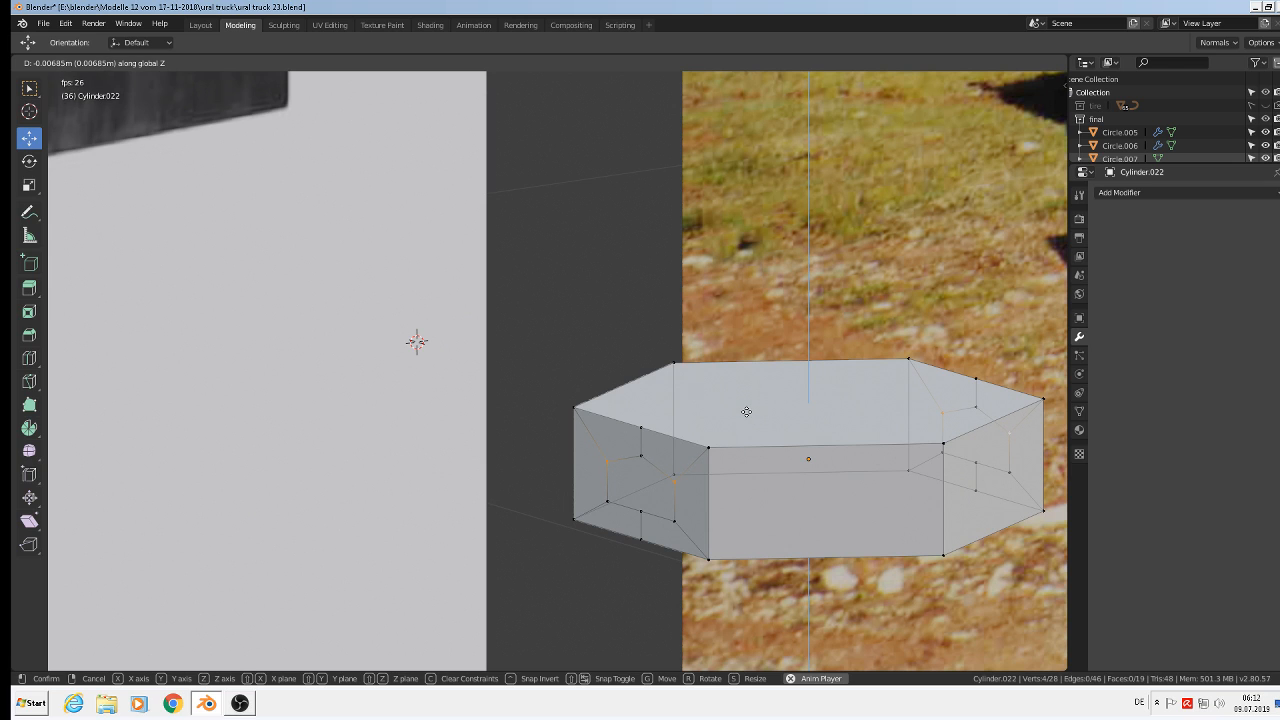
click(745, 412)
- Raise the lower corner vertices of both inner rectangles by 0.00685 m along Z, making them hexagonal
click(603, 502)
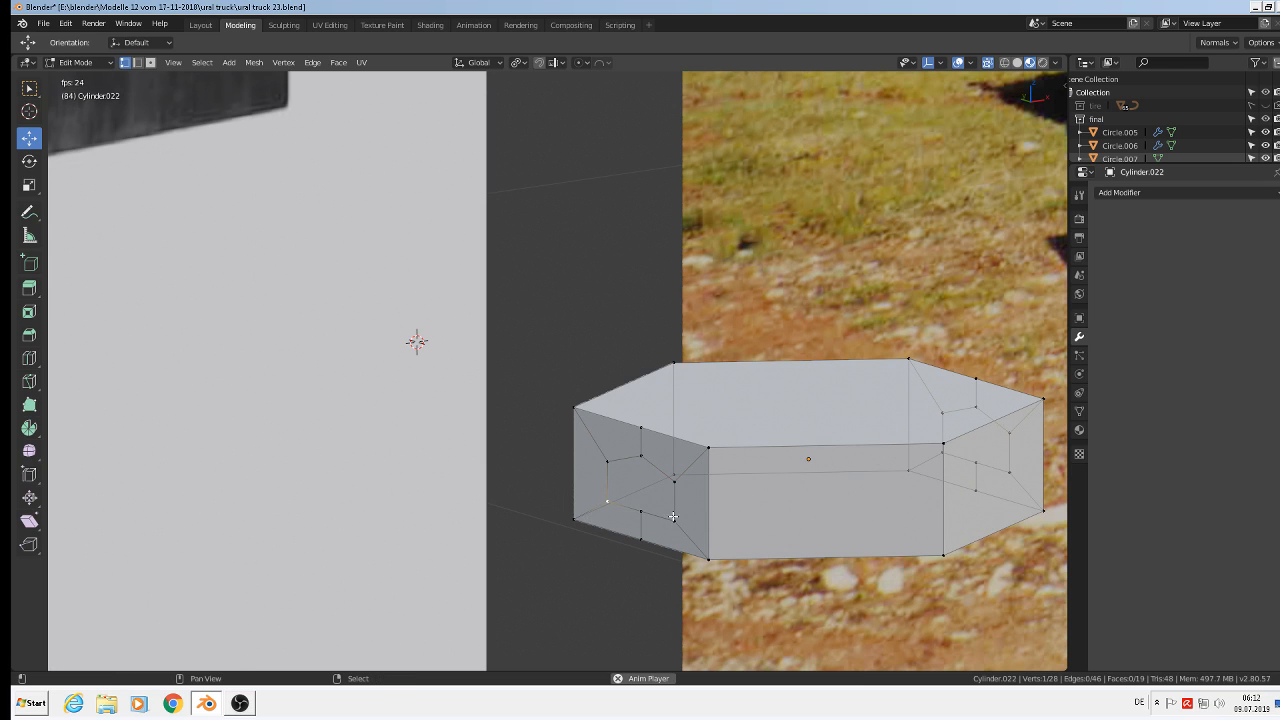
shift+click(674, 520)
key(g)
key(z)
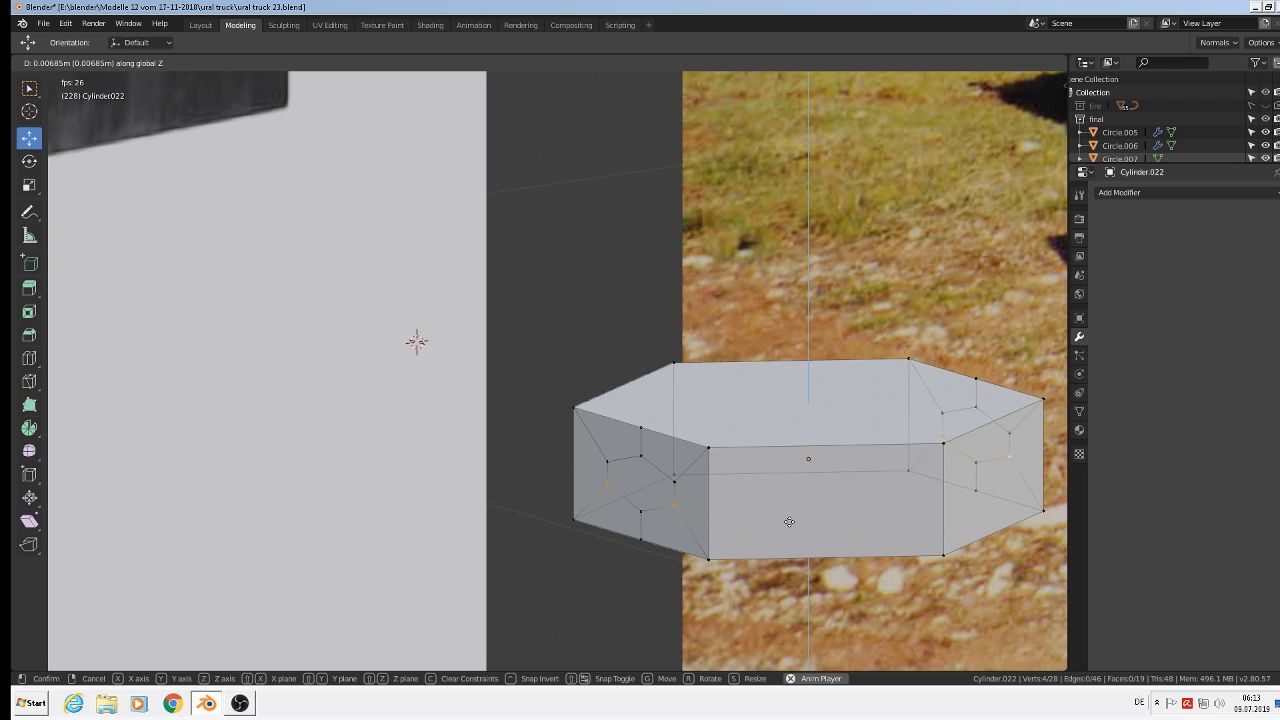
click(789, 521)
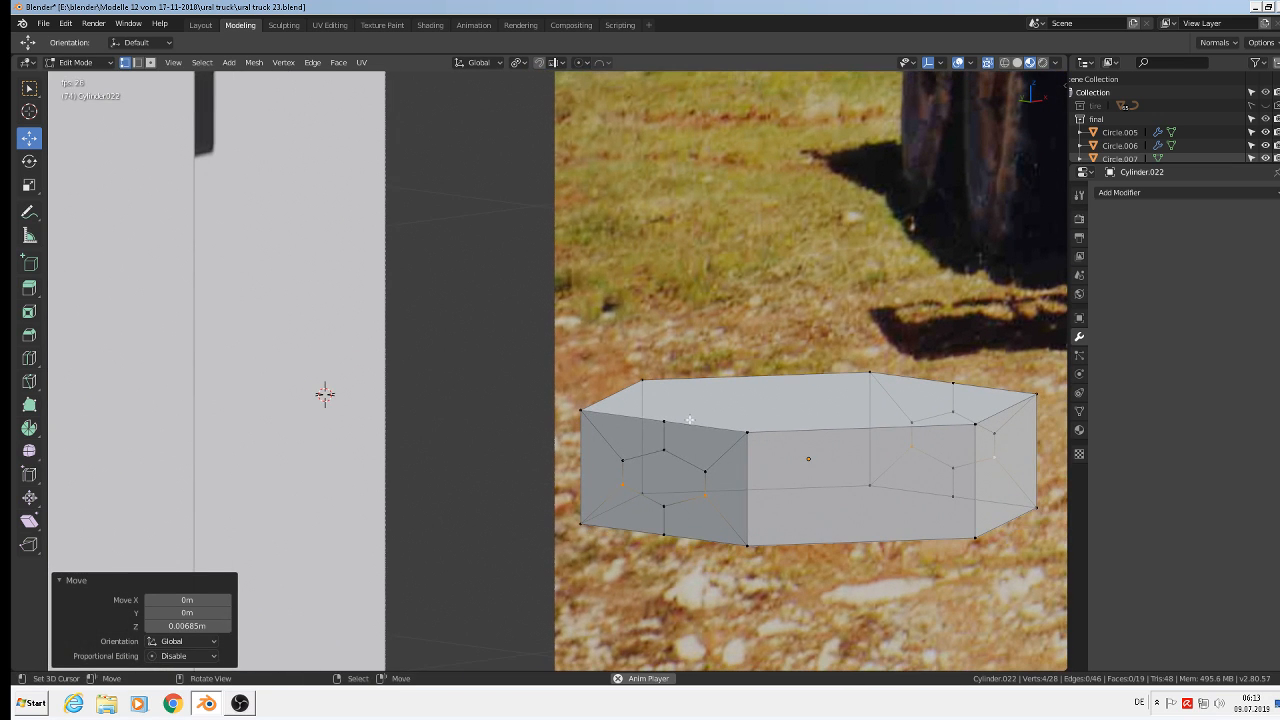
alt+click(645, 497)
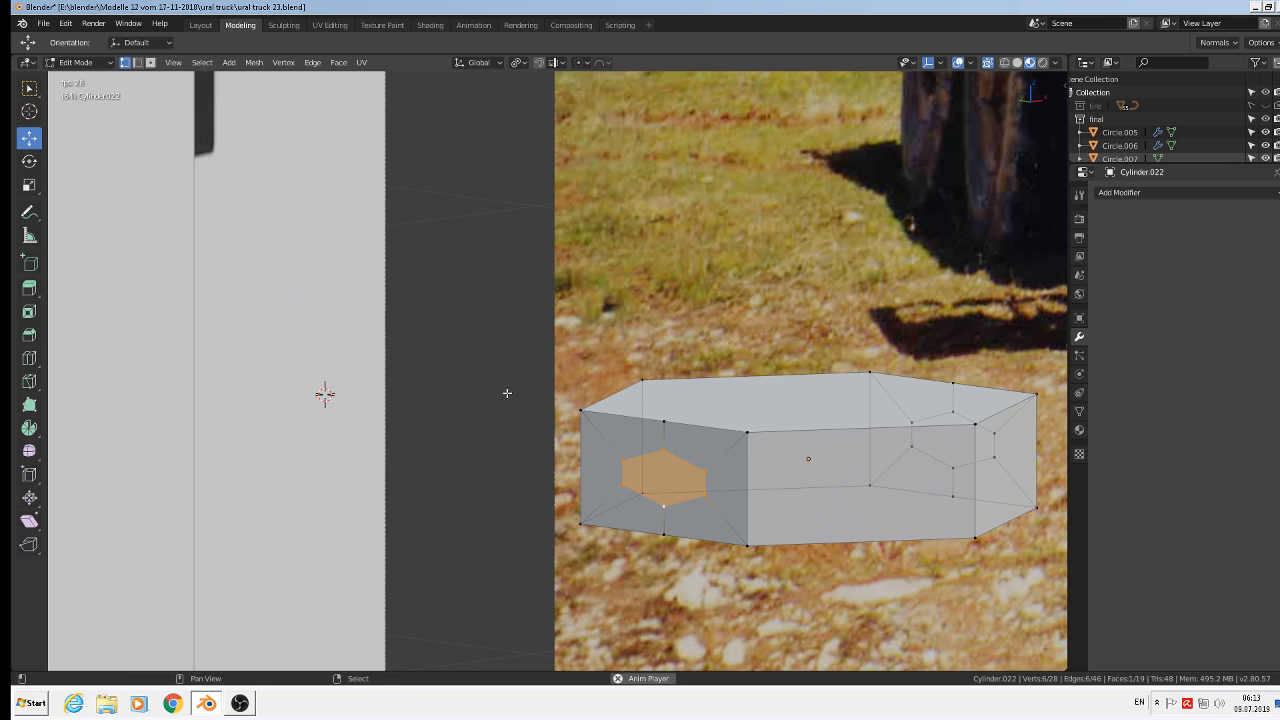
key(shift+w)
right_click(495, 389)
key(alt+a)
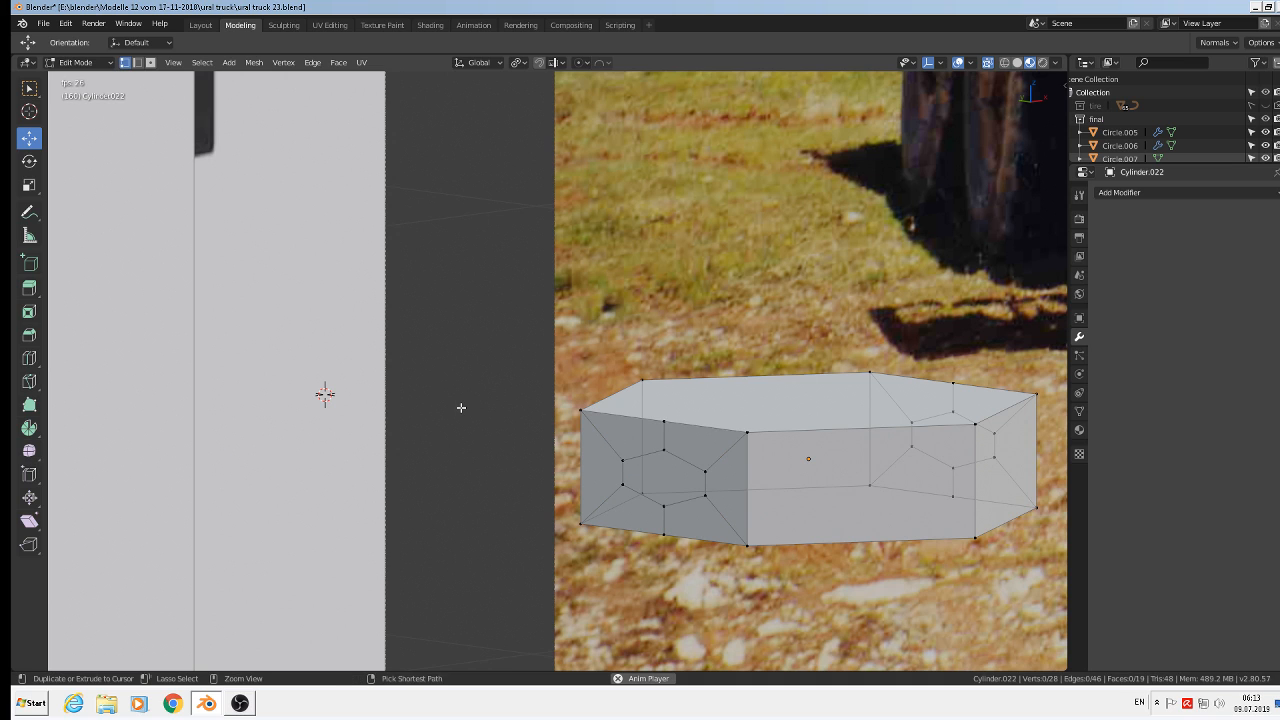
- Save the file and stop the running animation playback
key(ctrl+s)
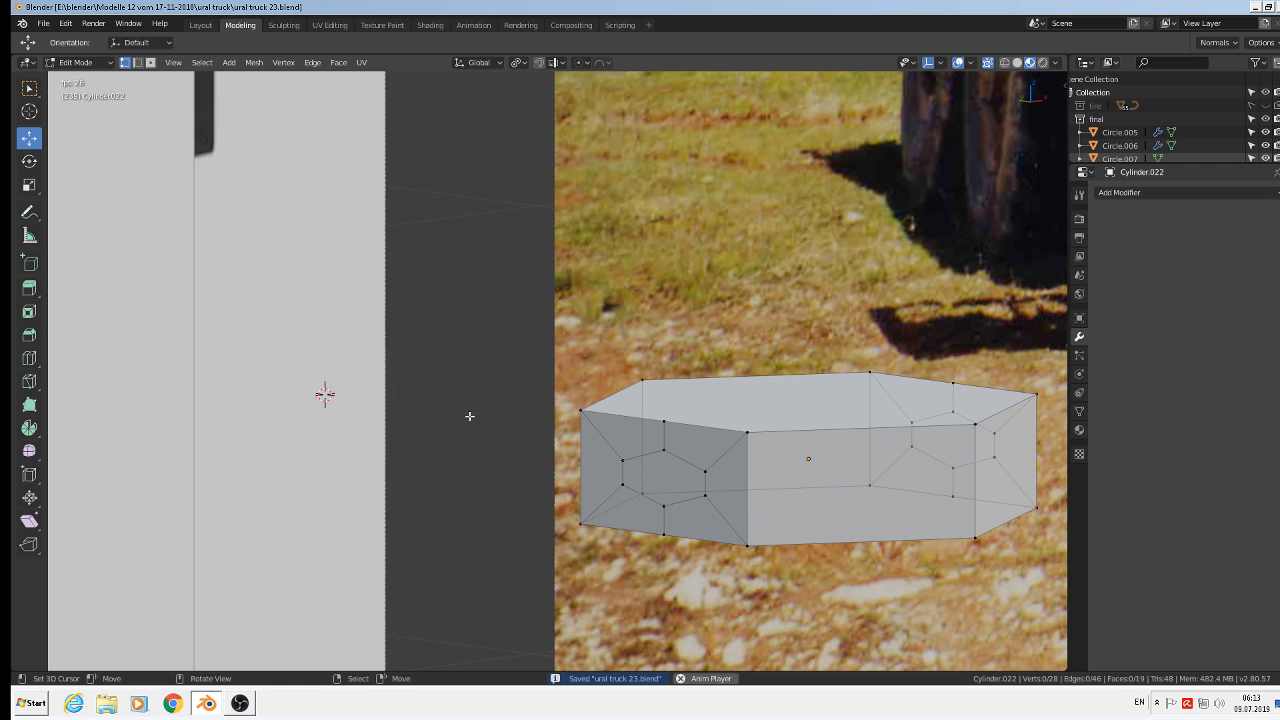
click(682, 679)
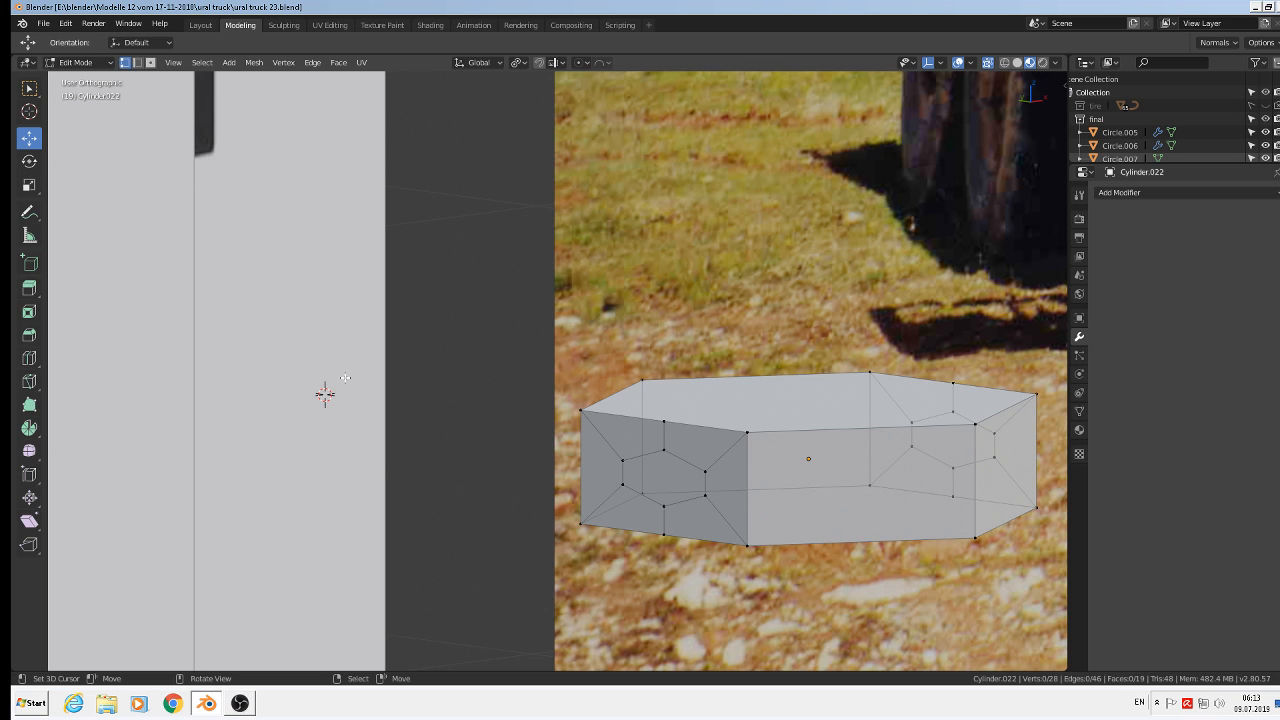
- Try to regularise the first side face's inner hexagon with the LoopTools Circle operation, using Best fit and Regular
right_click(345, 378)
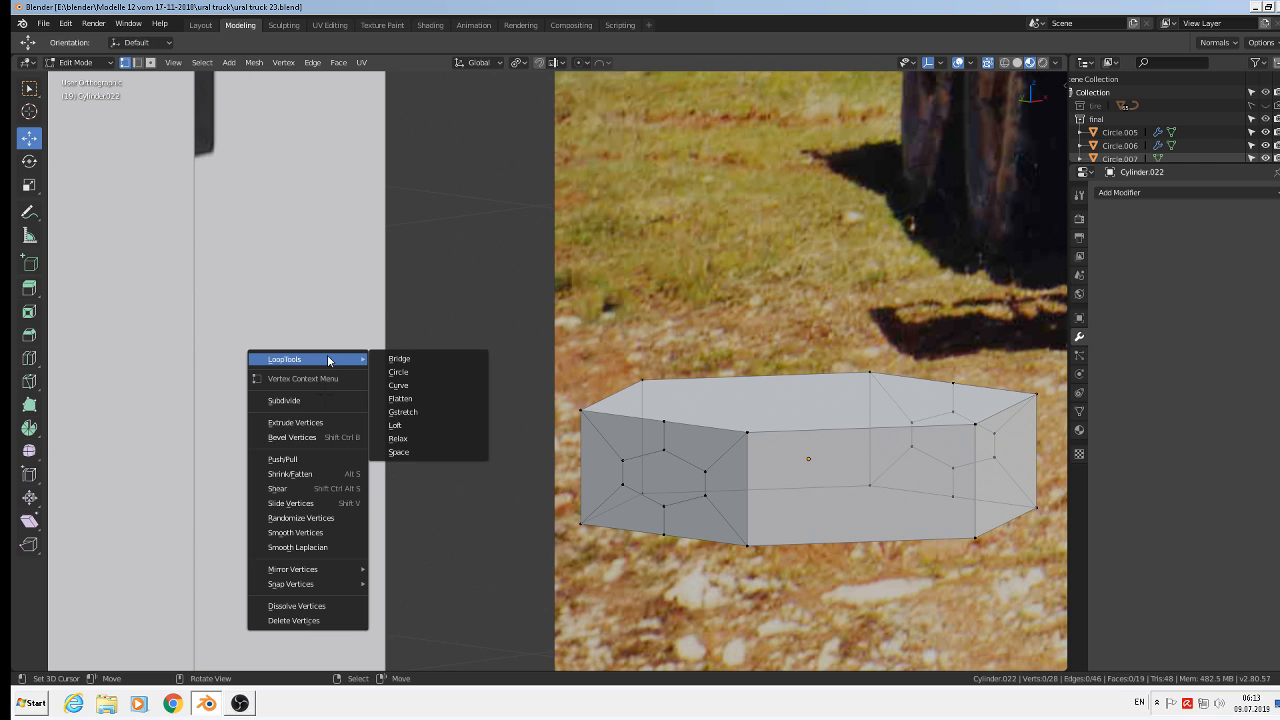
click(443, 374)
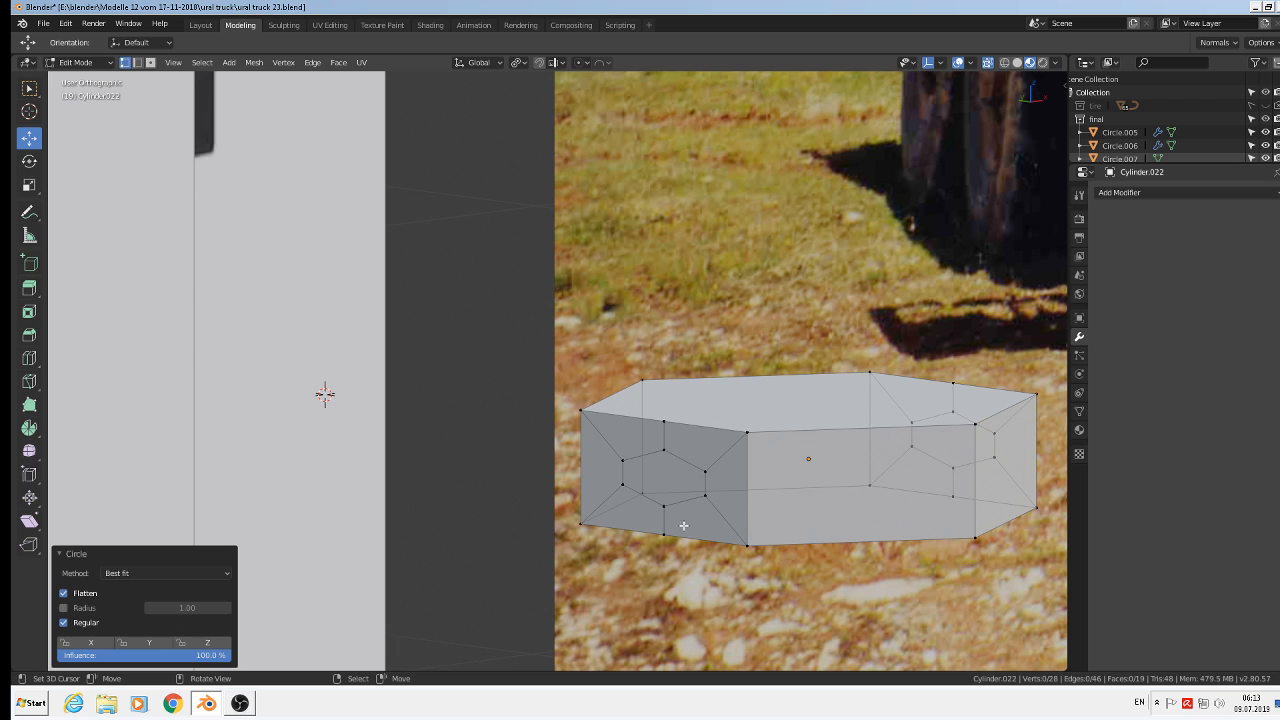
alt+right_click(640, 457)
key(w)
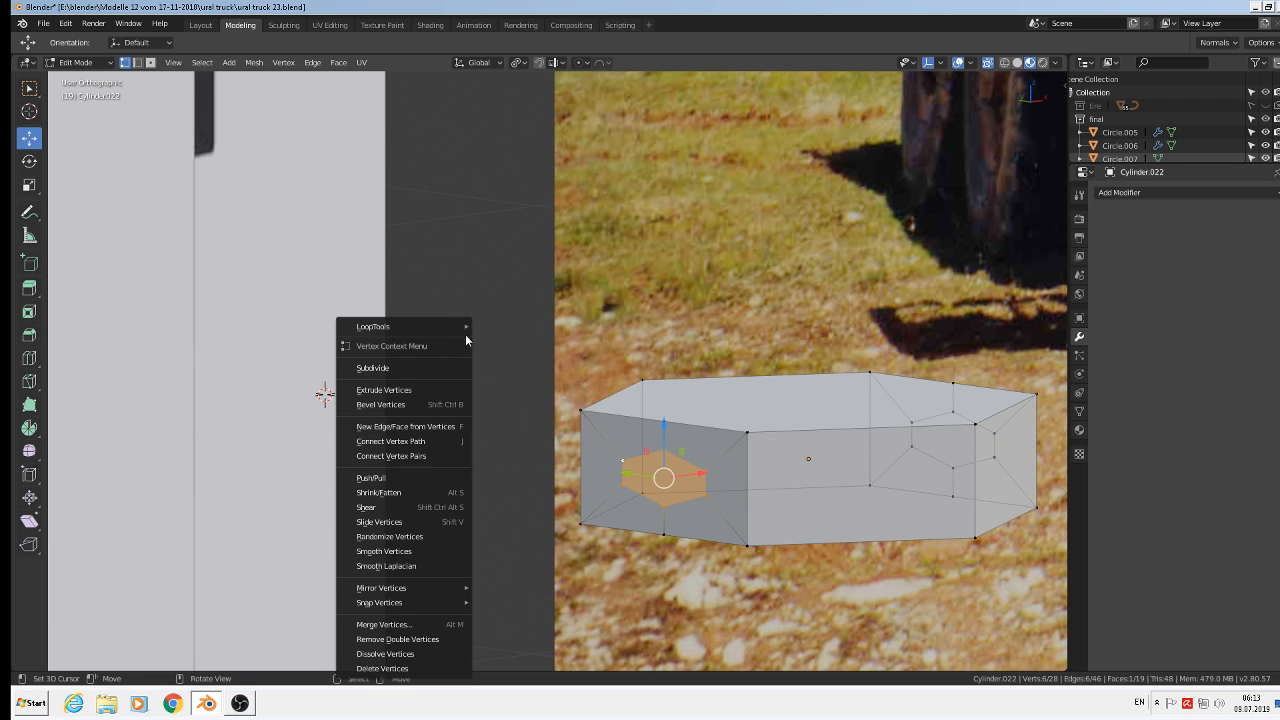
click(510, 341)
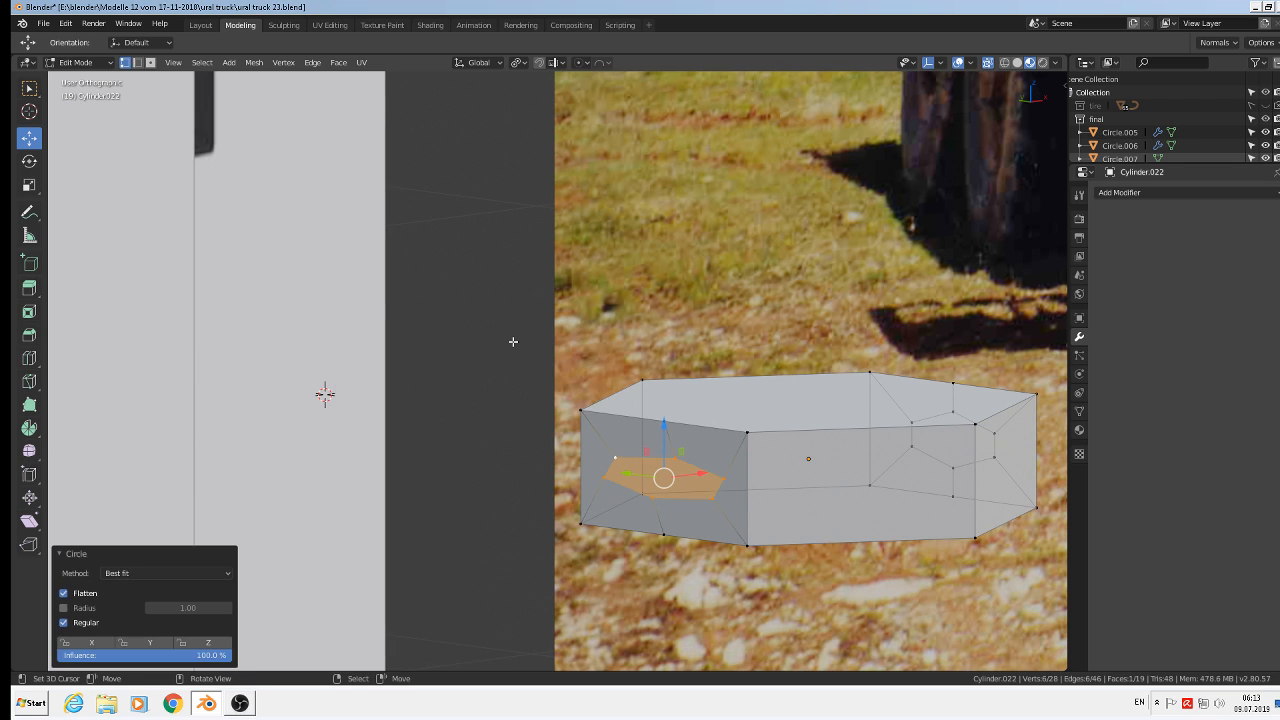
- Switch the keyboard layout to German and undo the Circle operation on the inner hexagon
middle_drag(679, 497, 506, 557)
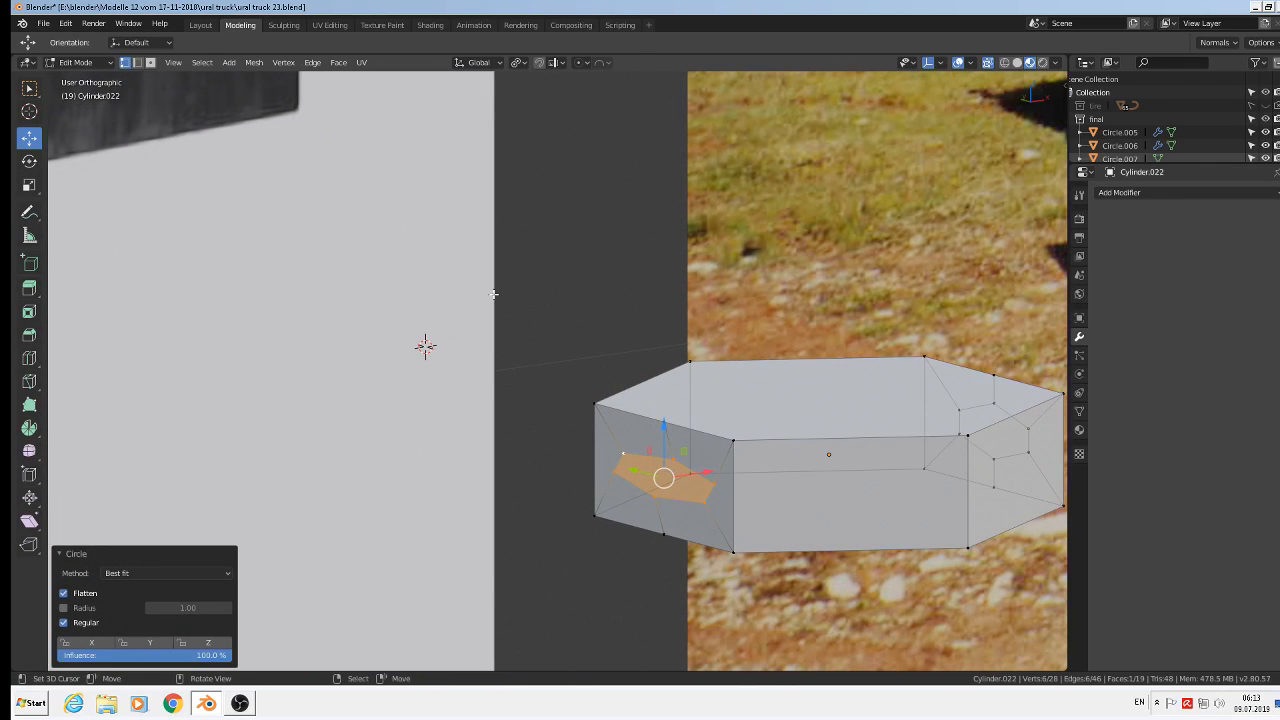
key(ctrl)
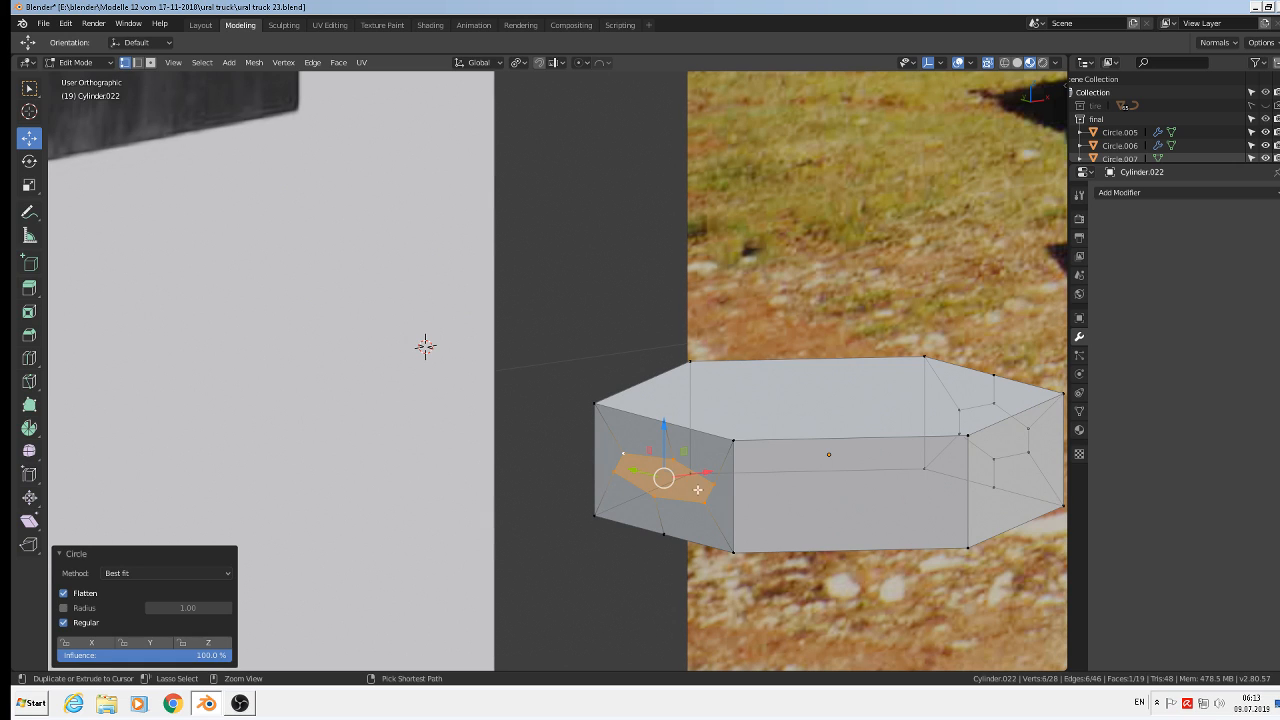
key(ctrl)
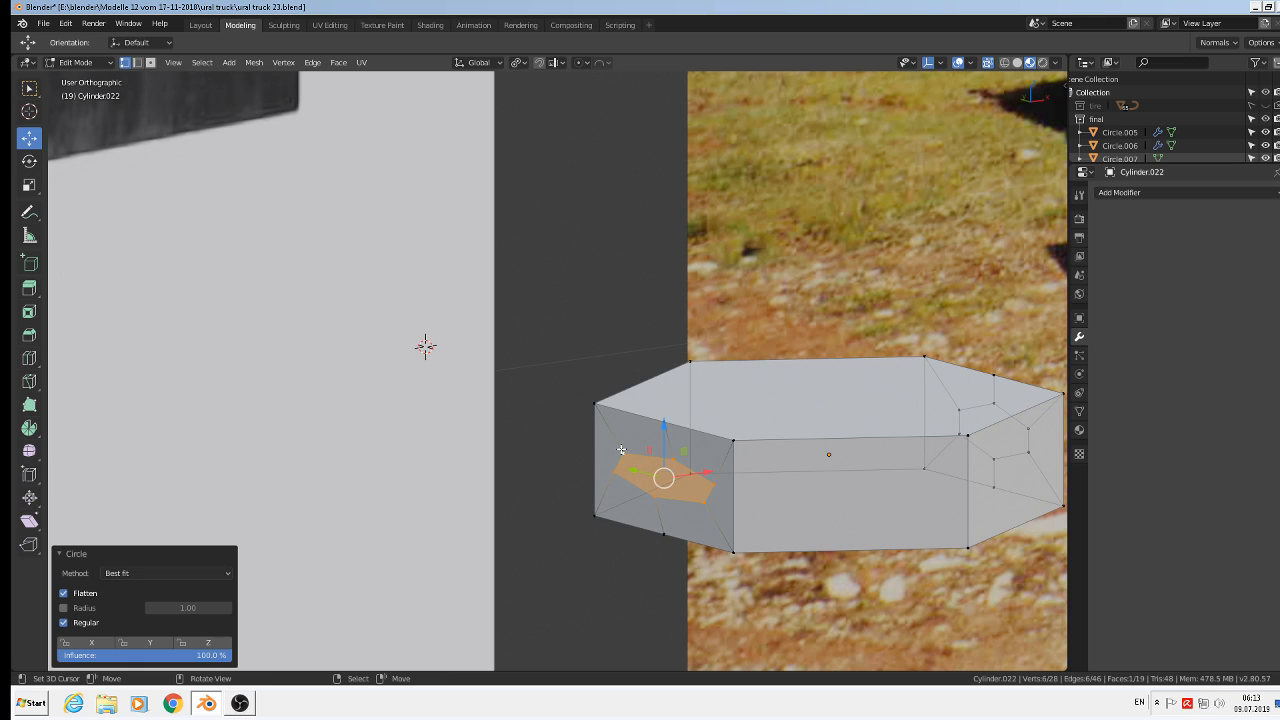
click(1141, 708)
click(1170, 652)
key(ctrl+z)
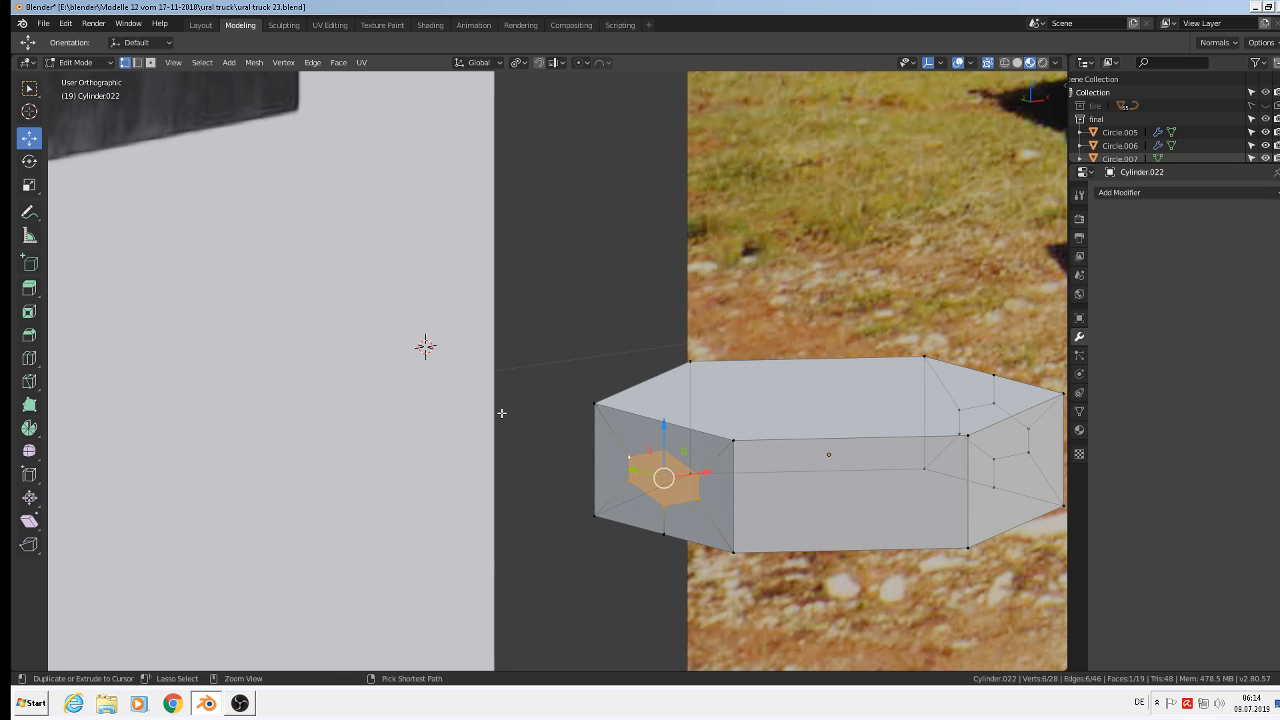
- Move both side vertex pairs of the first face's inner hexagon inward along Y, the outer pair by about -0.004 m
scroll(697, 479, up, 2)
right_click(697, 479)
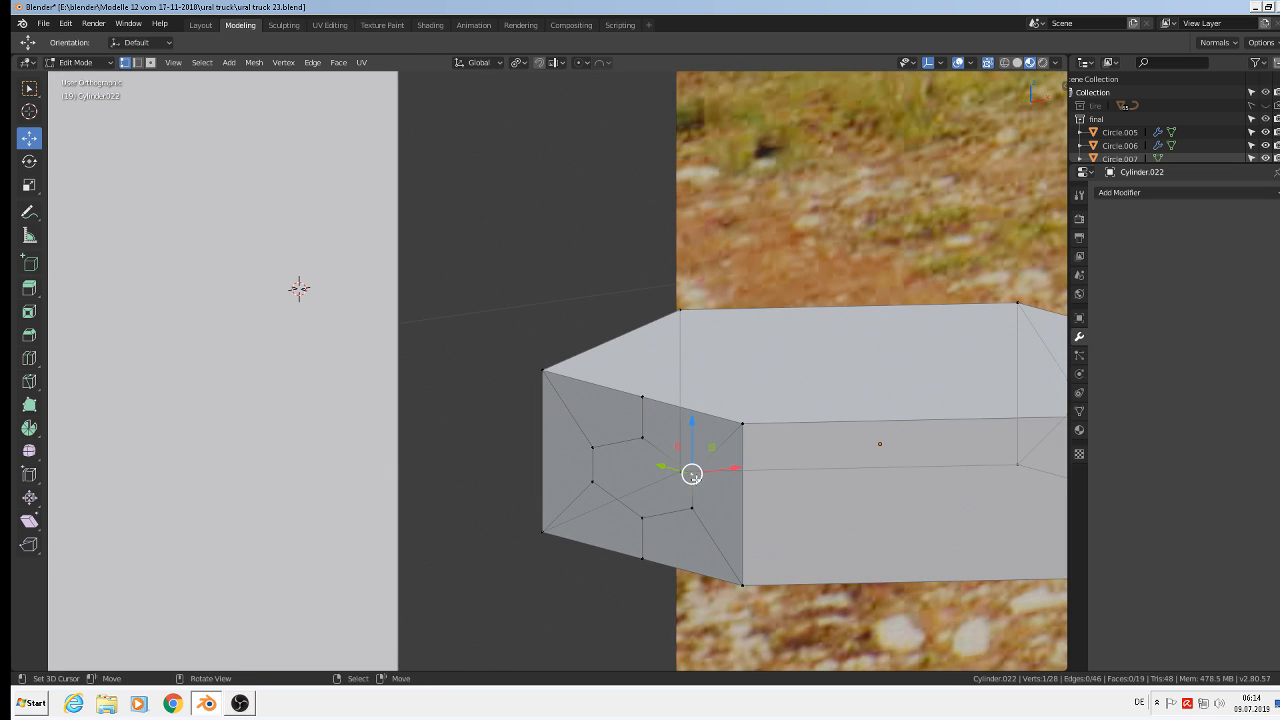
shift+right_click(695, 512)
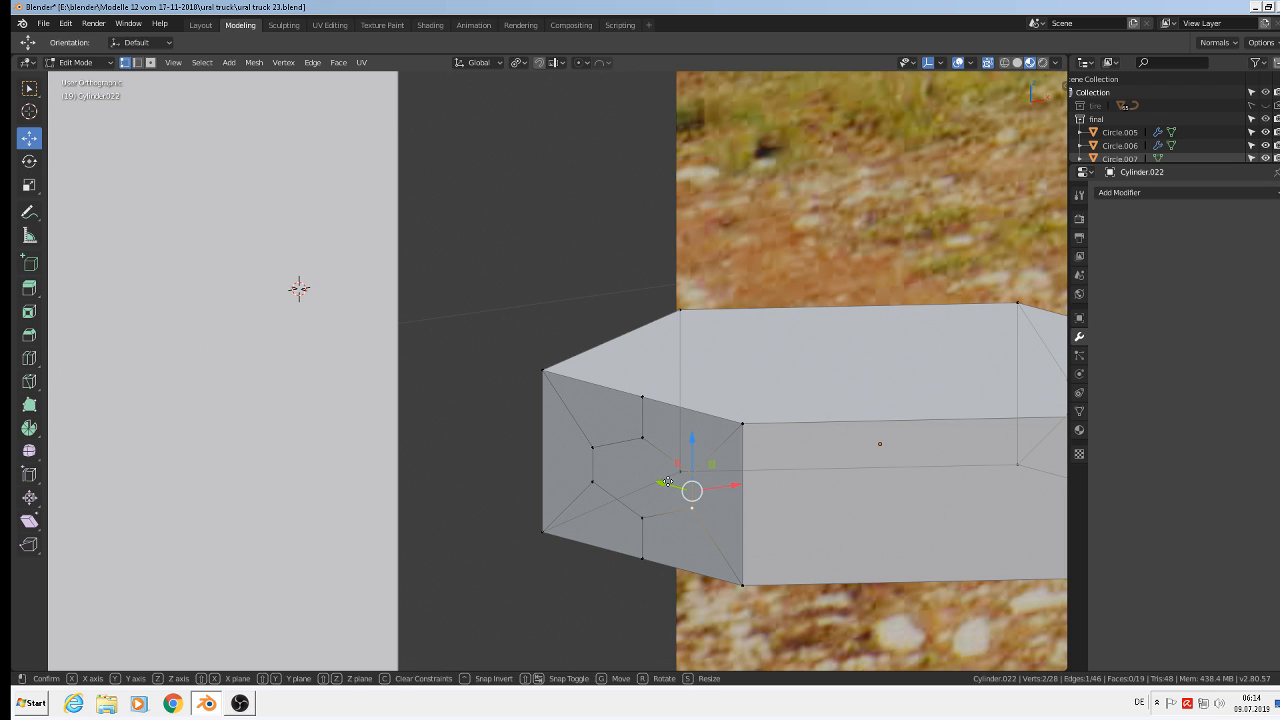
drag(667, 483, 660, 478)
right_click(592, 447)
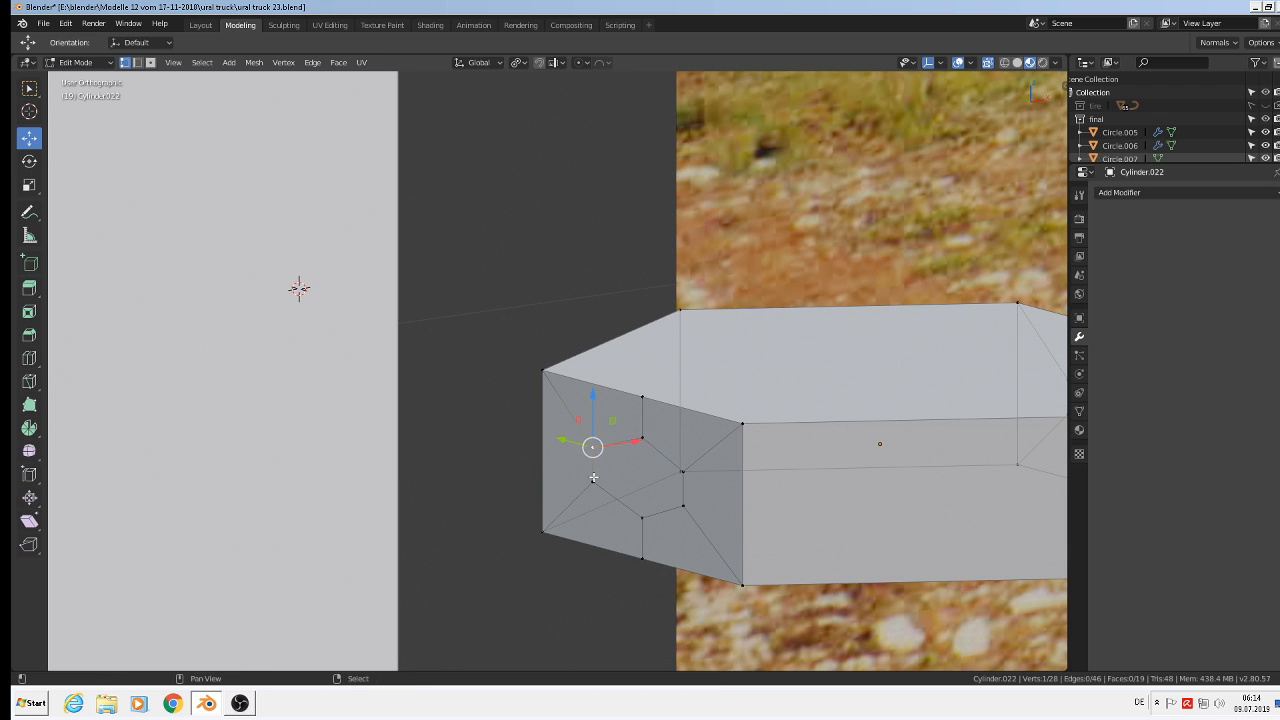
shift+right_click(592, 482)
drag(578, 457, 576, 460)
scroll(656, 467, down, 3)
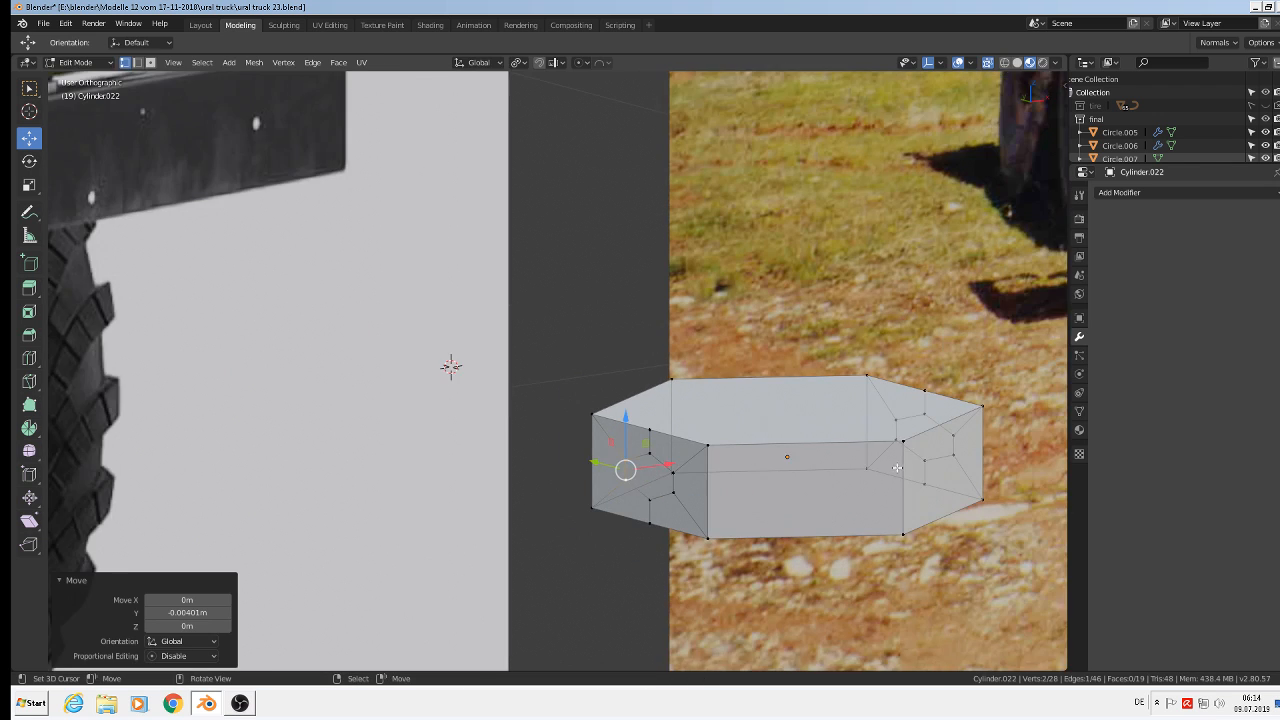
- Move both side vertex pairs of the opposite face's inner hexagon inward along Y, the second pair by about 0.0068 m
scroll(892, 452, up, 1)
right_click(892, 407)
shift+right_click(892, 430)
drag(866, 414, 872, 417)
right_click(965, 432)
shift+right_click(965, 451)
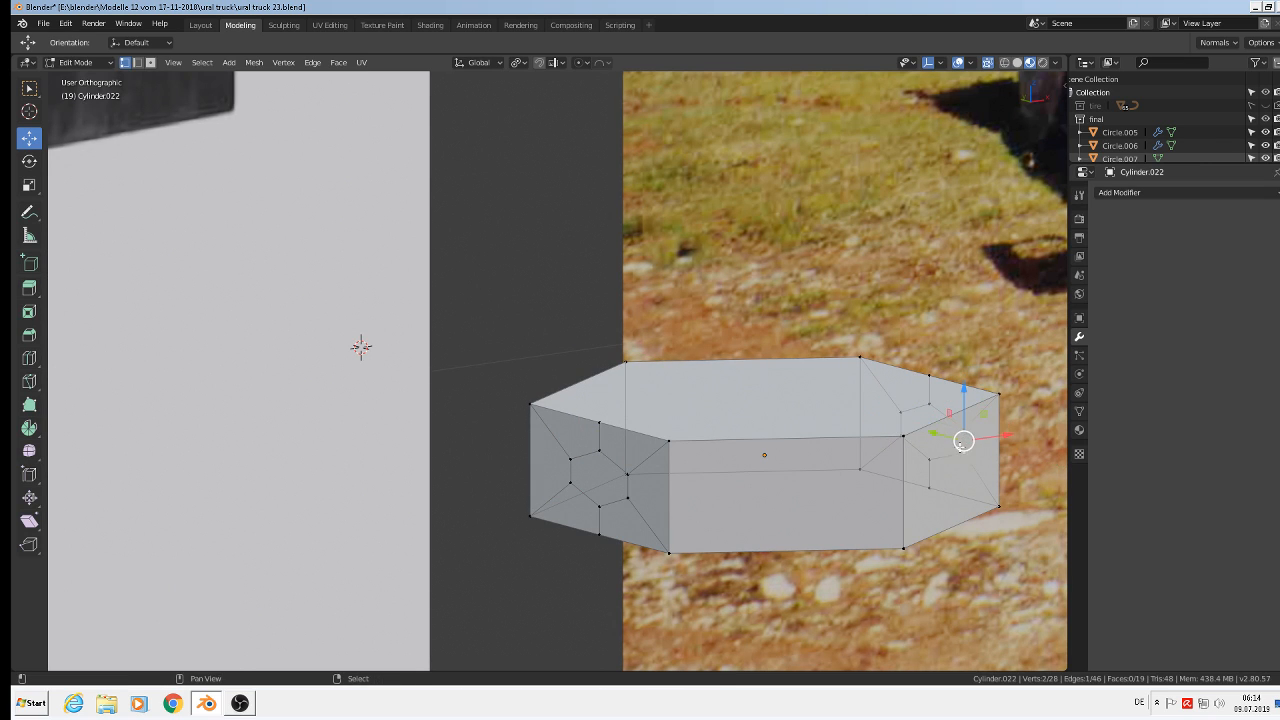
drag(944, 437, 935, 435)
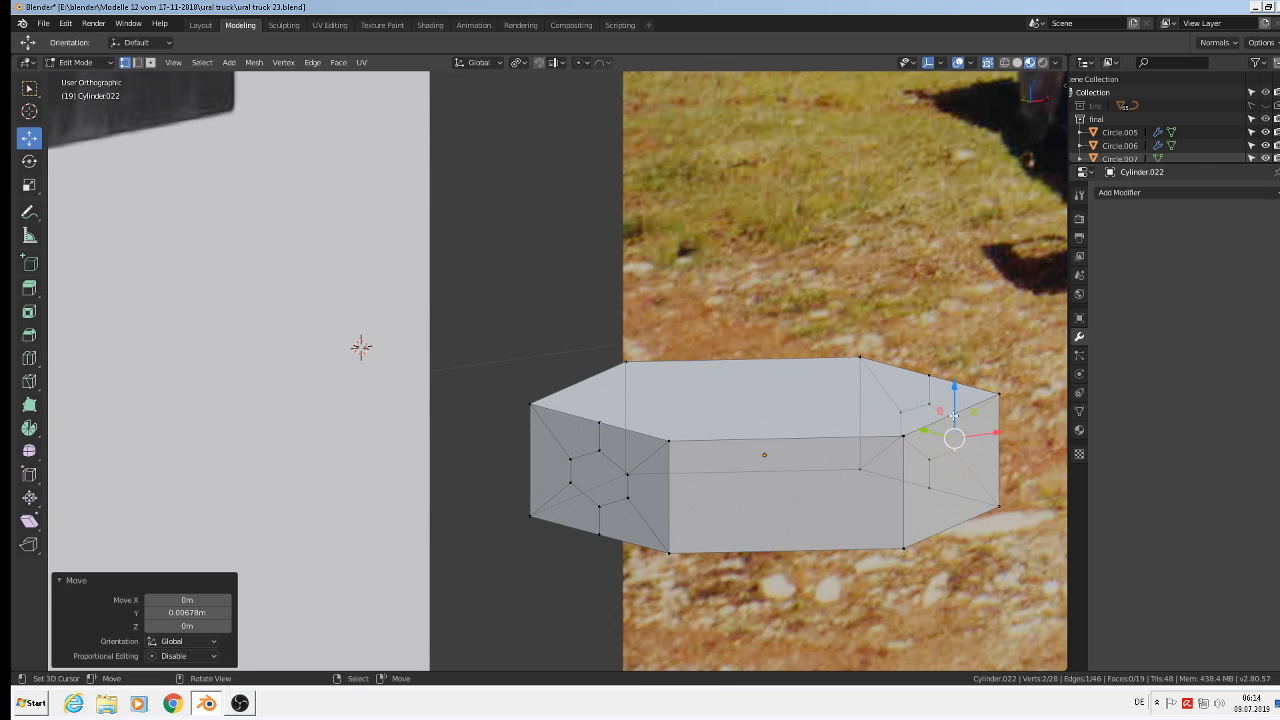
- Select the inner hexagons on both opposite side faces and scale them up uniformly by about 1.637
scroll(767, 489, down, 3)
scroll(705, 490, up, 3)
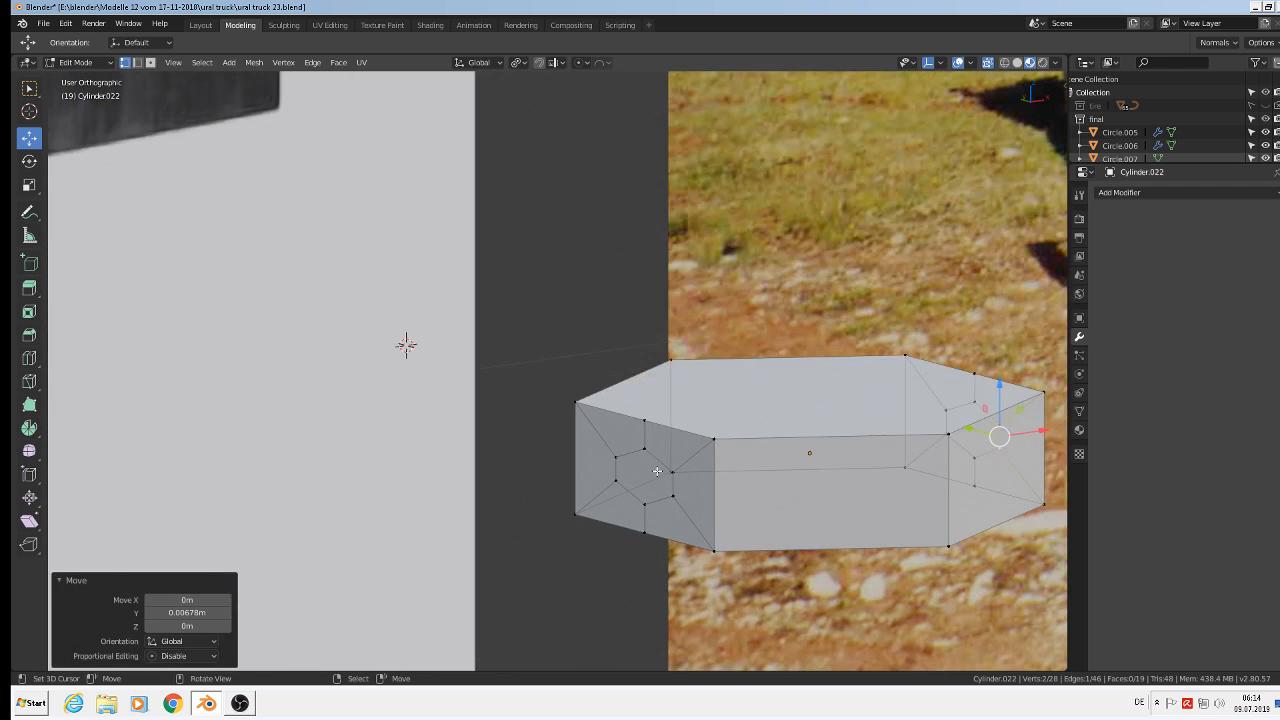
alt+right_click(664, 461)
scroll(679, 471, down, 3)
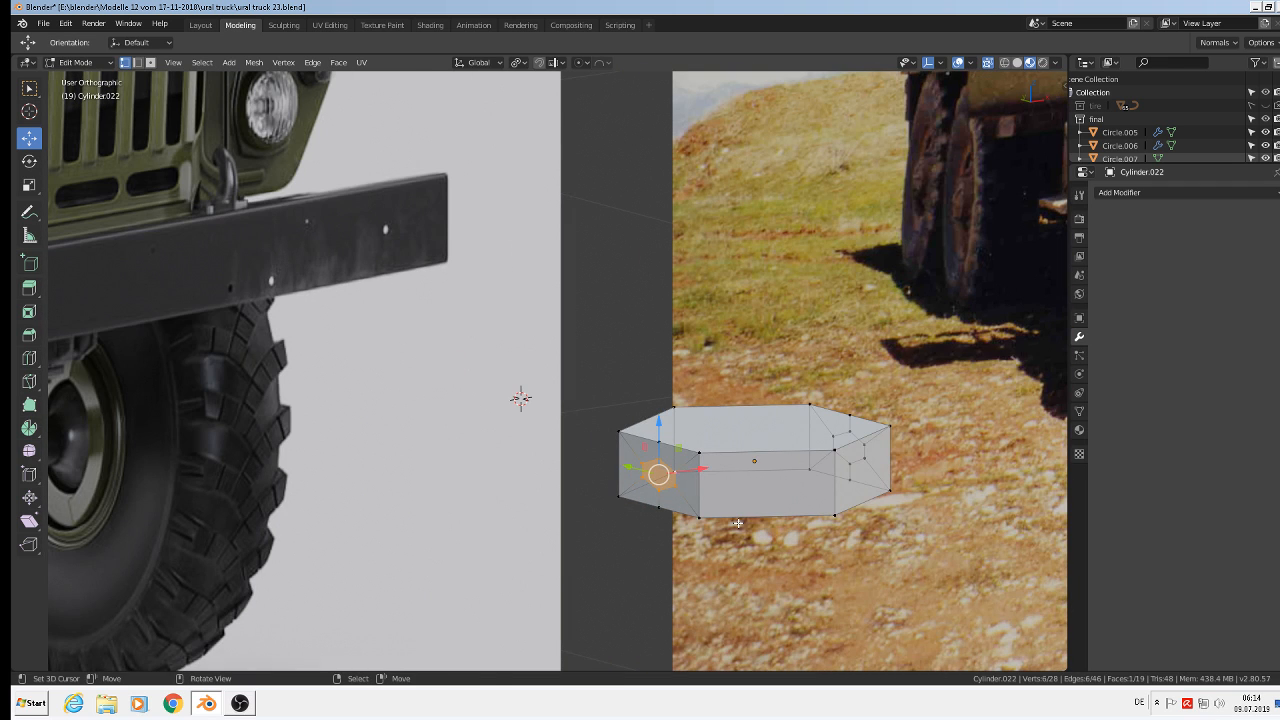
alt+shift+right_click(853, 440)
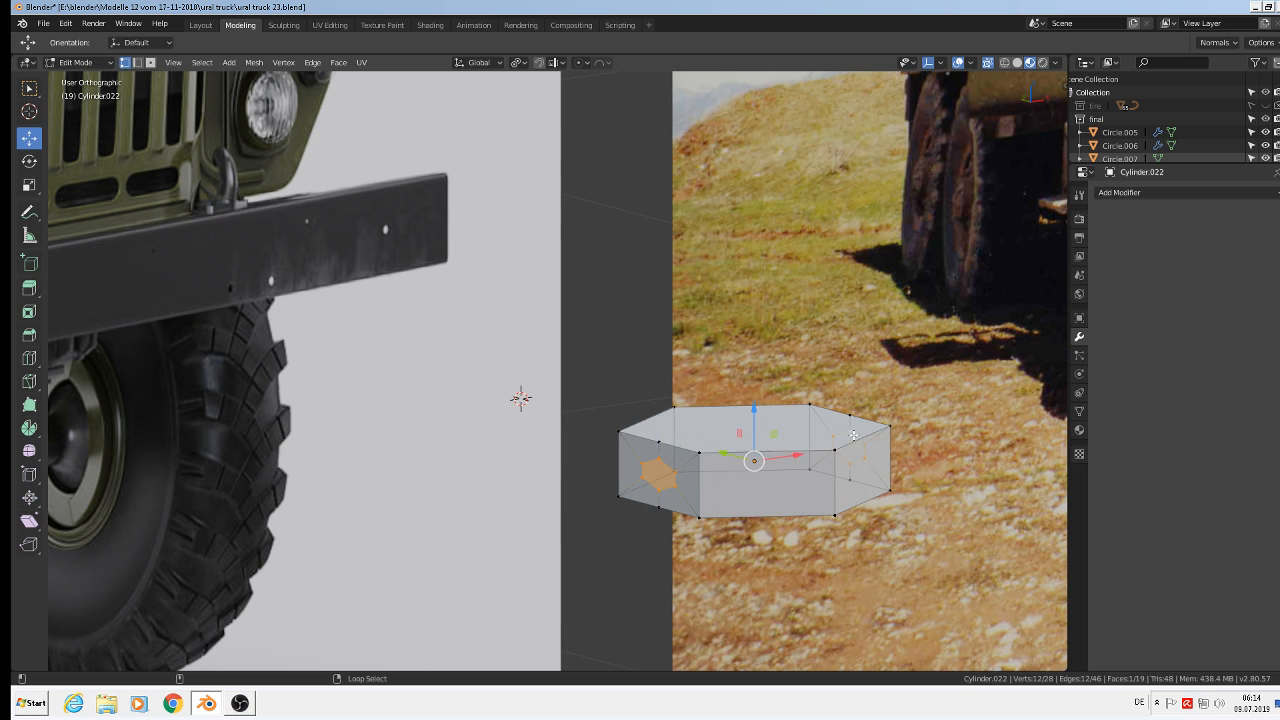
key(s)
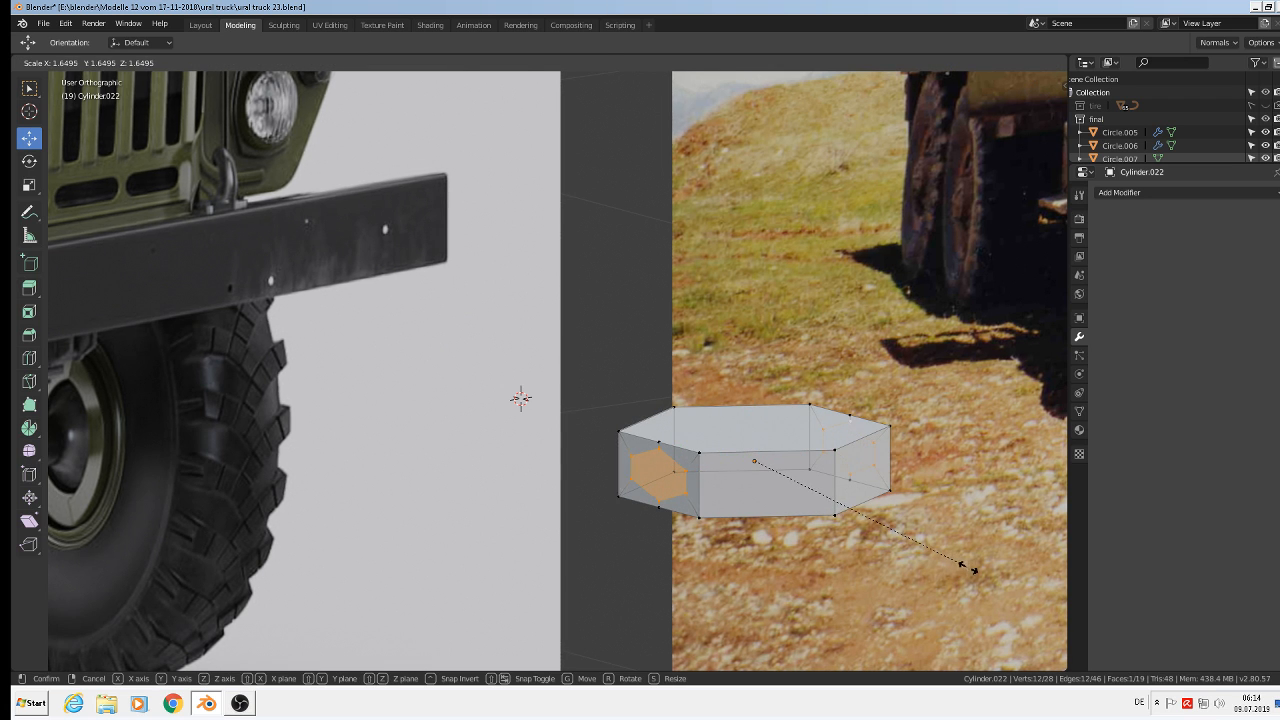
click(953, 559)
- Extrude both inner hexagons outward about 0.051 m along their normals to form two side stubs
key(e)
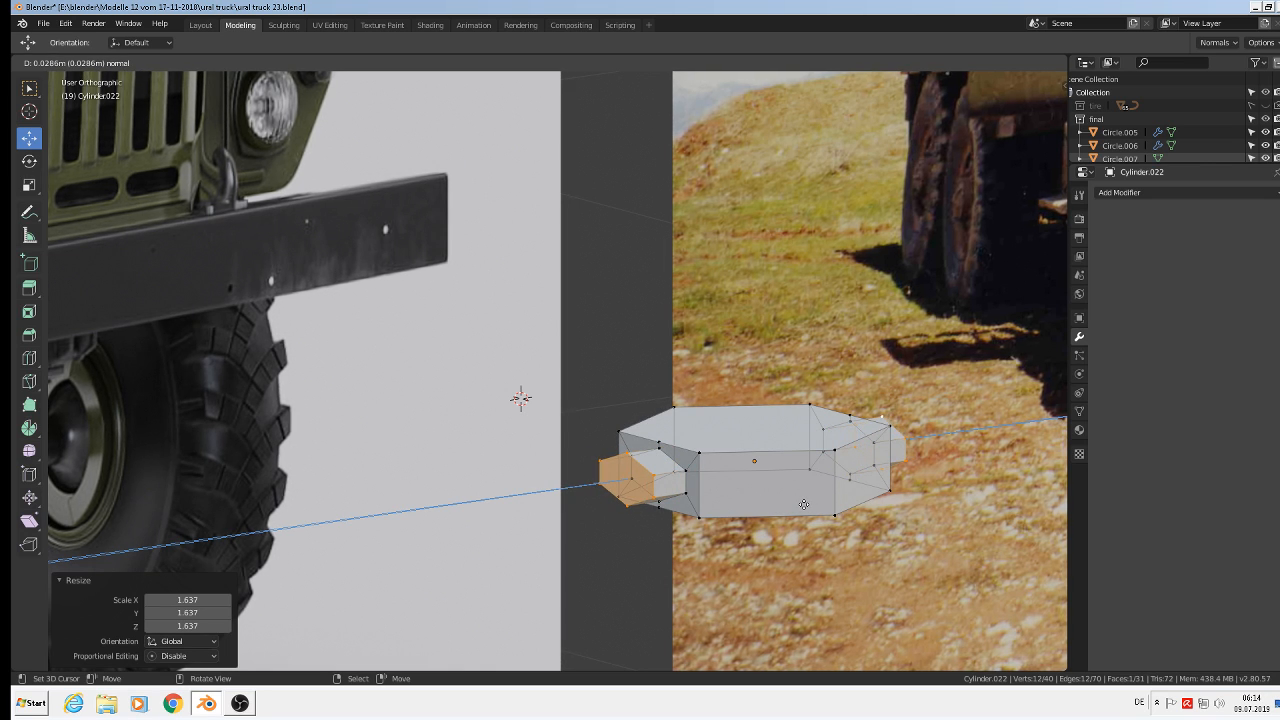
click(829, 506)
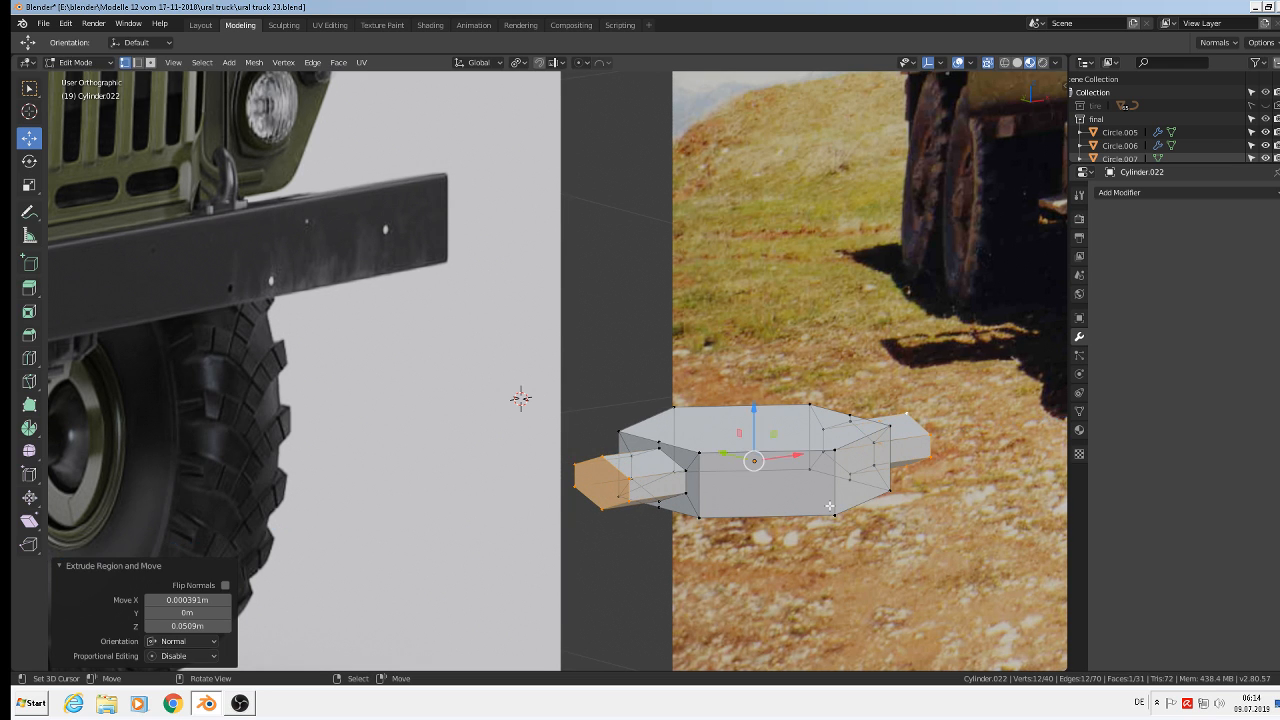
scroll(665, 470, down, 6)
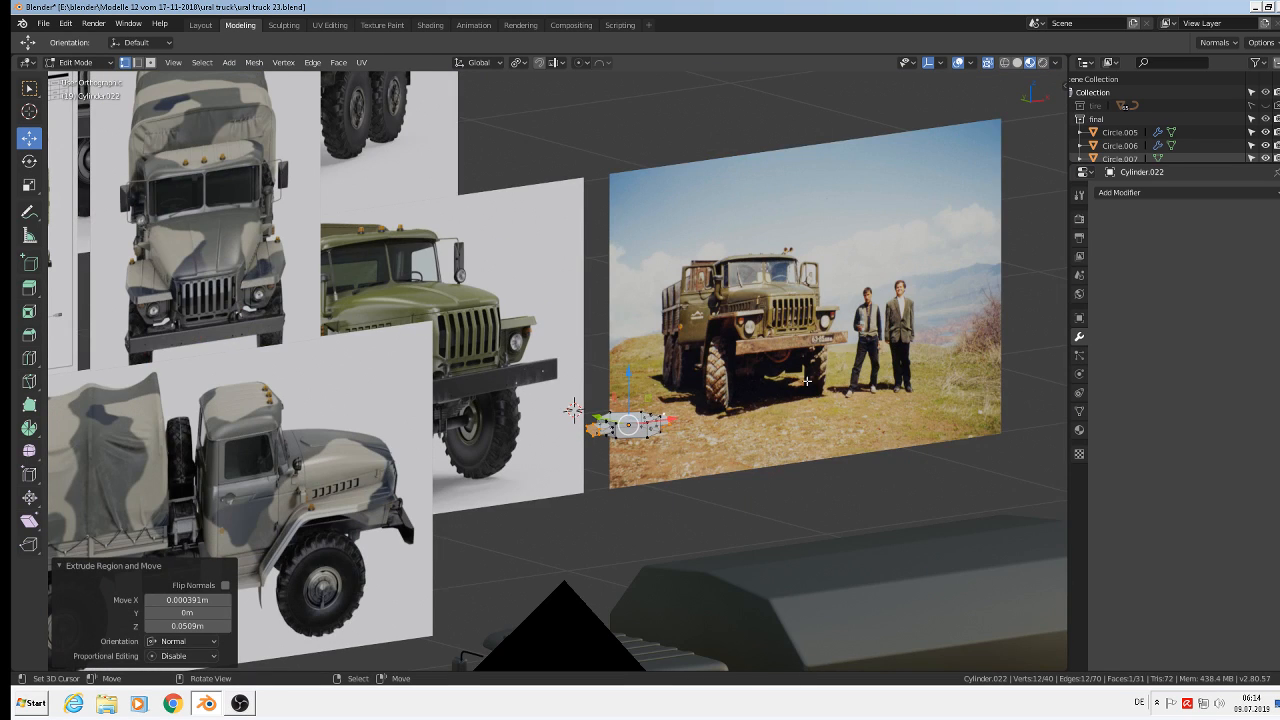
- Add one loop cut around the stub on the -X side, slid close to its outer end with factor -0.750
key(KP_1)
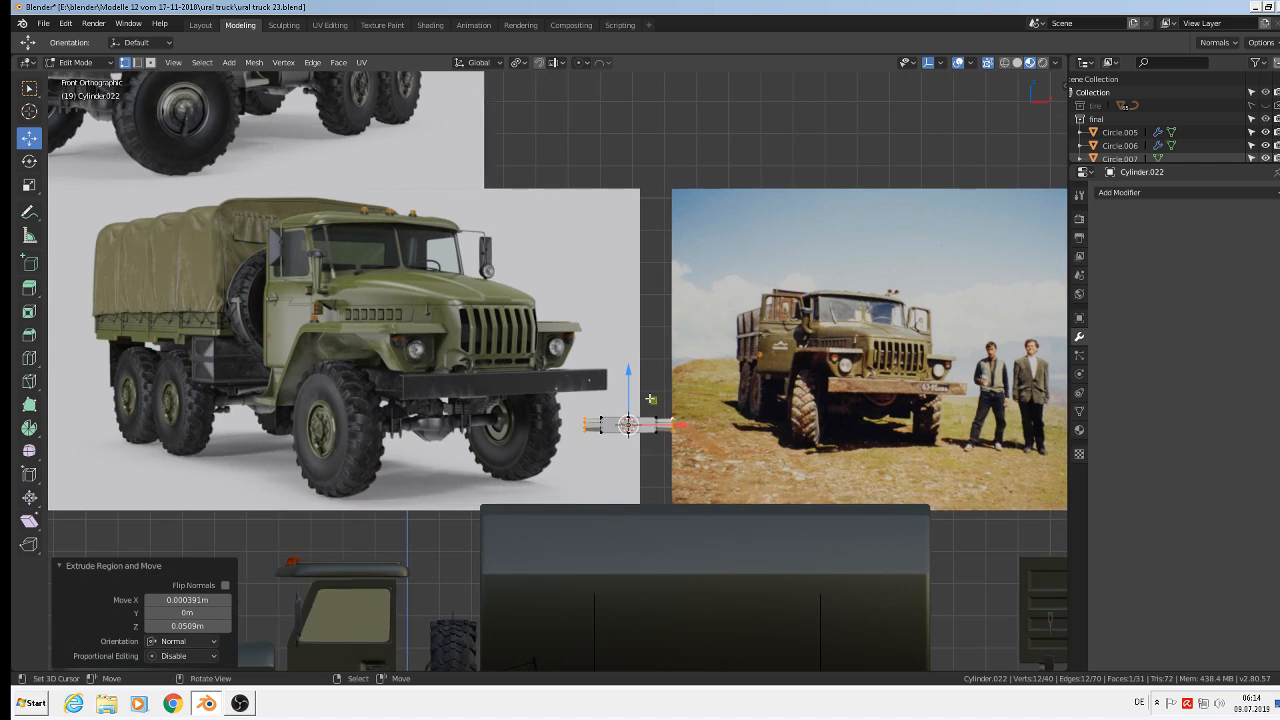
scroll(432, 440, up, 6)
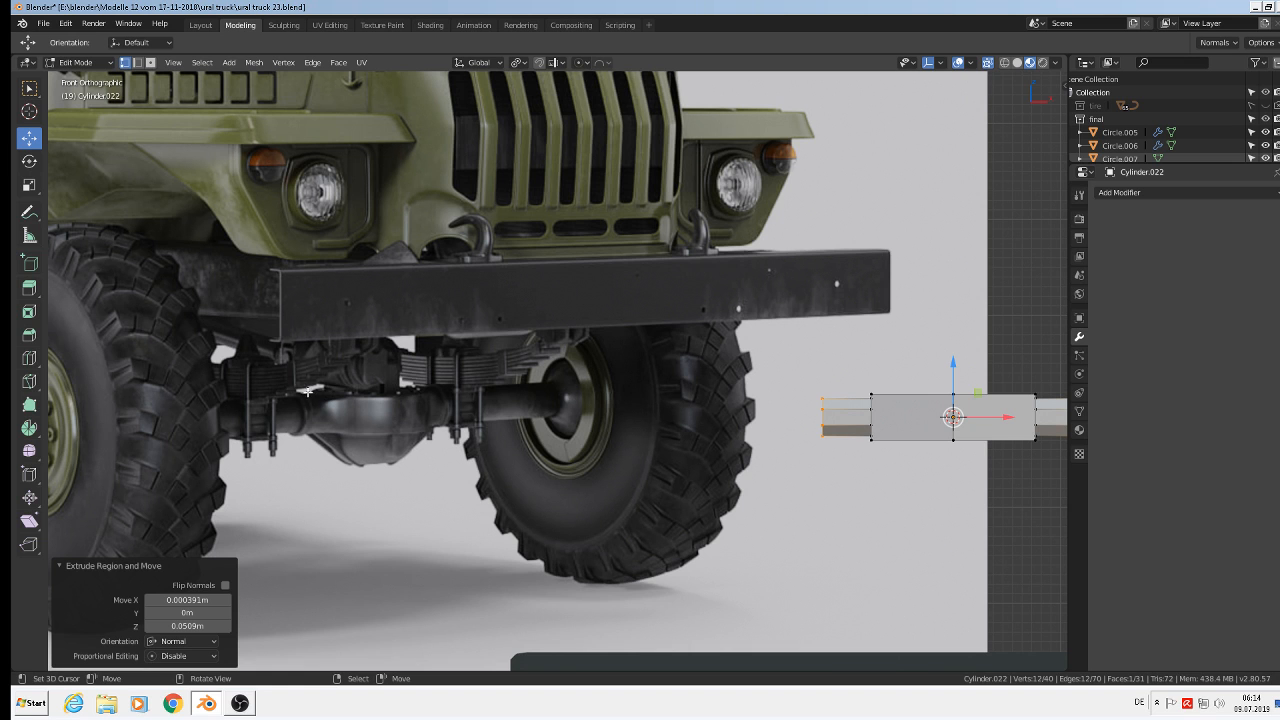
scroll(901, 420, up, 3)
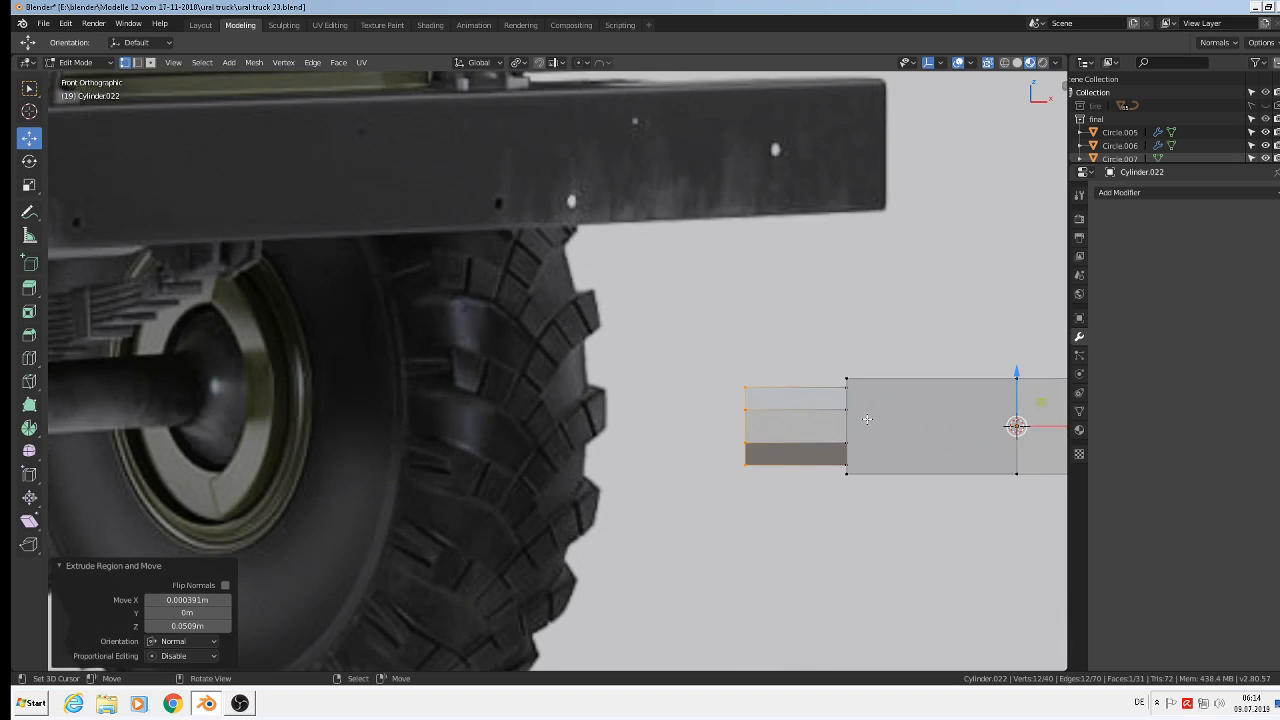
scroll(881, 424, down, 3)
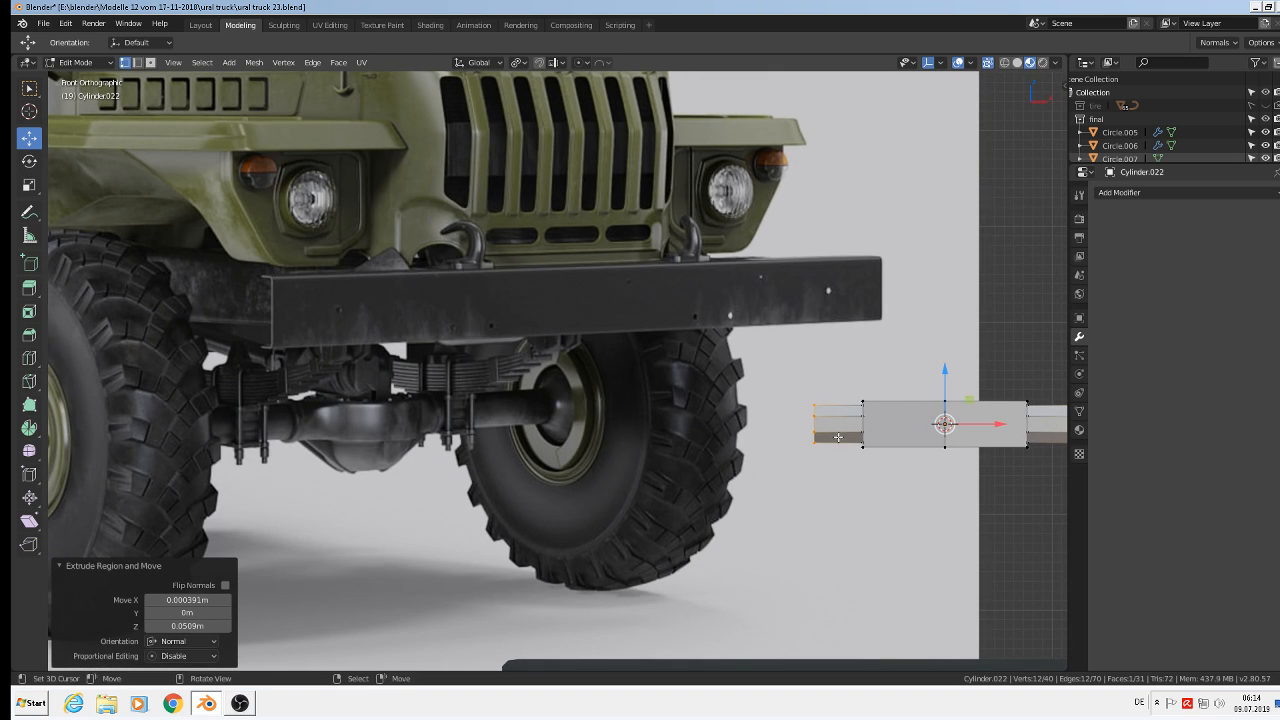
scroll(828, 424, up, 4)
scroll(828, 424, up, 2)
key(ctrl+e)
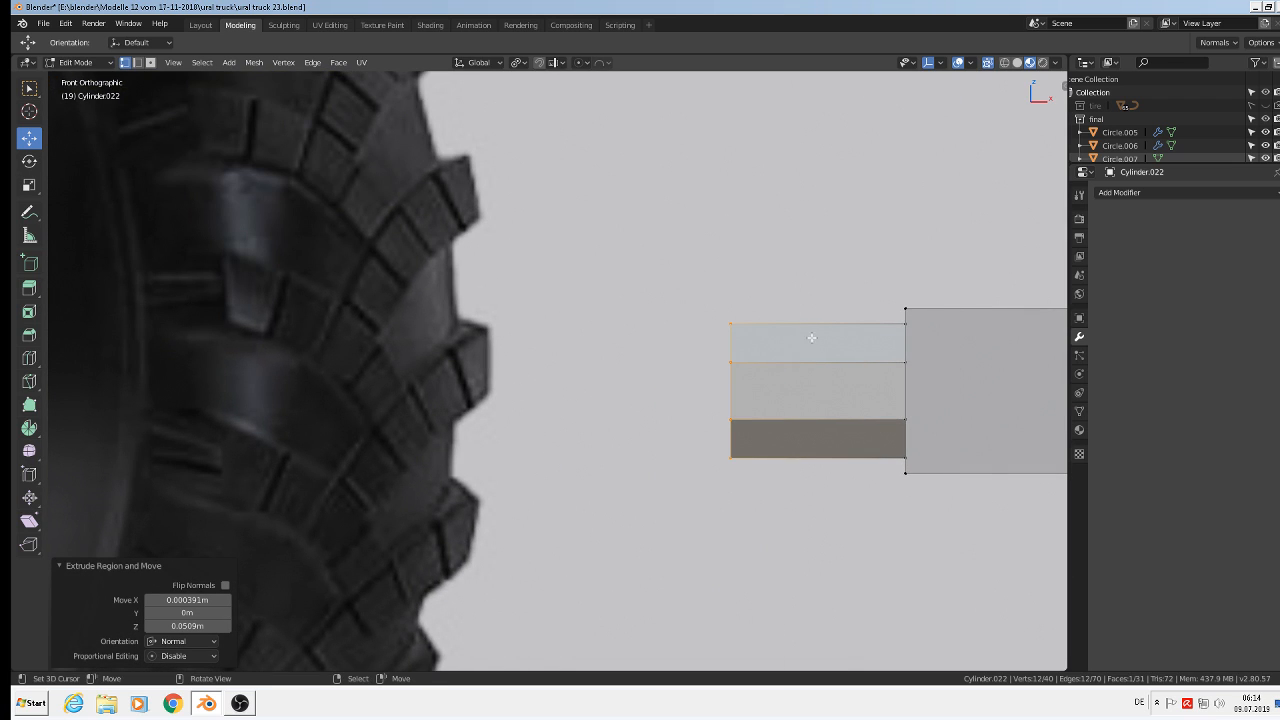
key(alt+a)
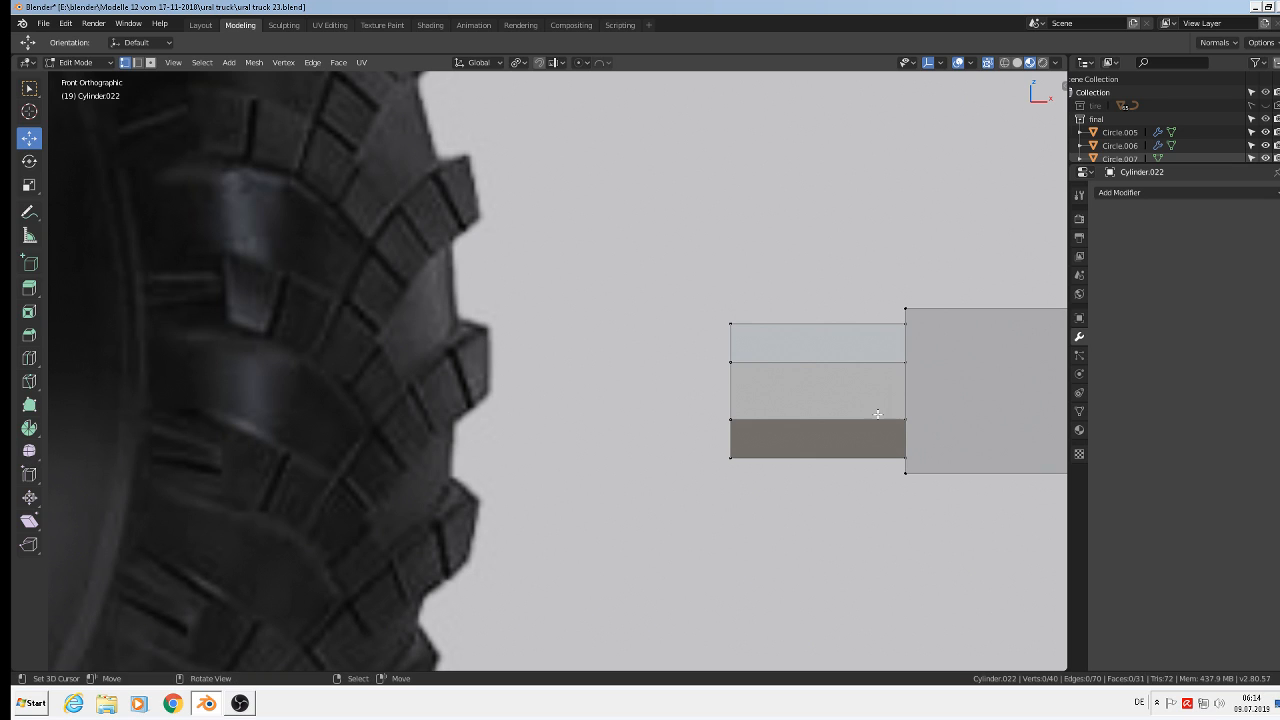
key(alt)
key(ctrl+r)
click(834, 338)
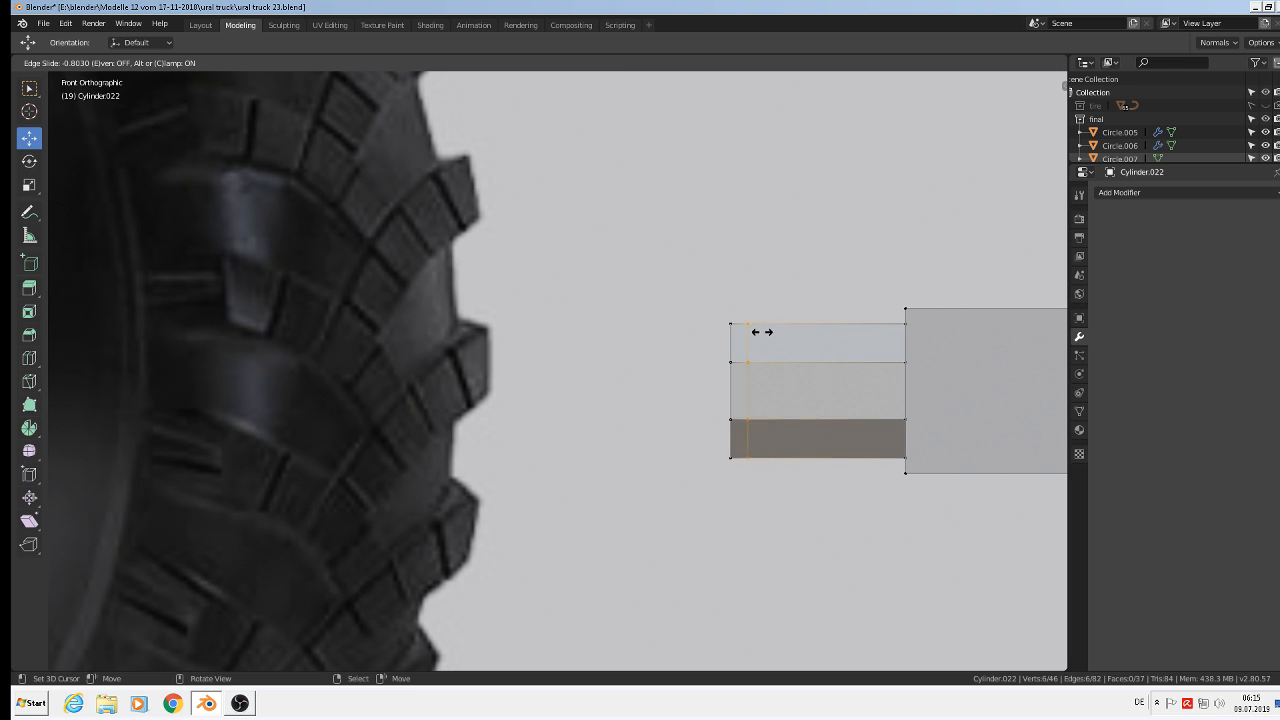
click(766, 332)
- Add one loop cut around the +X side stub, slid close to its outer end with factor -0.688
scroll(800, 360, down, 5)
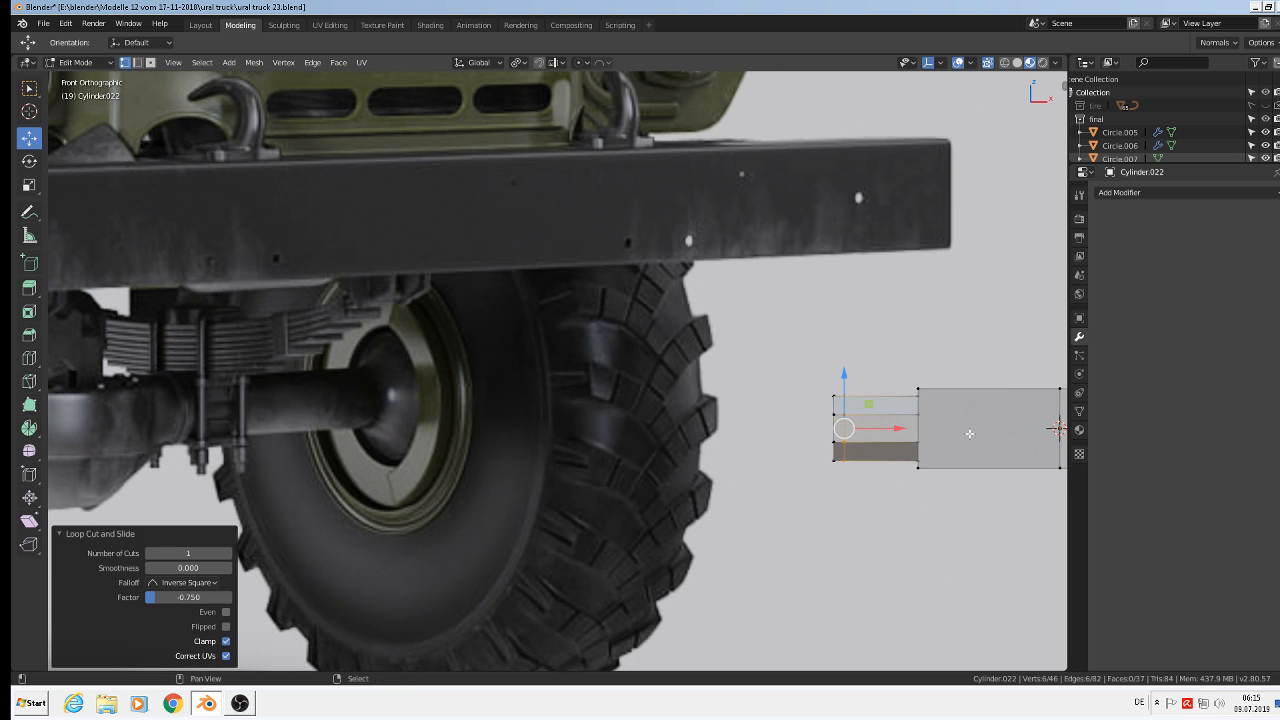
scroll(907, 421, down, 3)
scroll(1040, 420, up, 9)
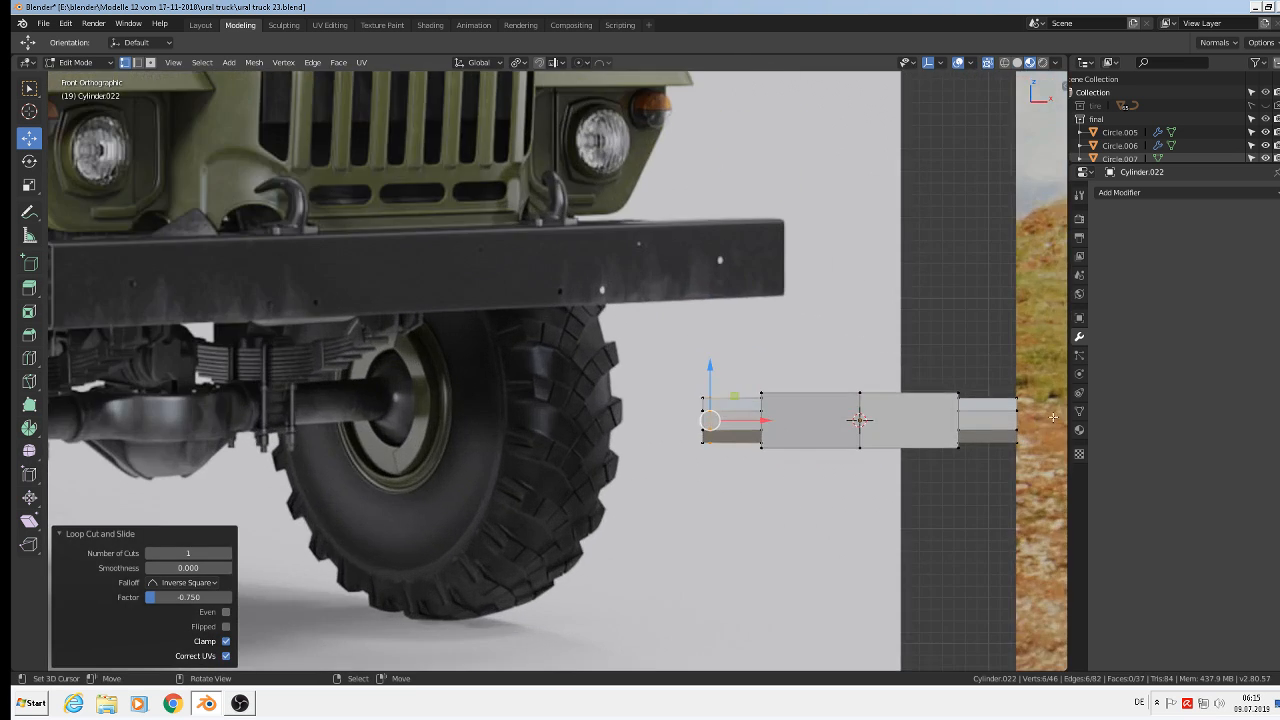
key(ctrl+r)
click(940, 401)
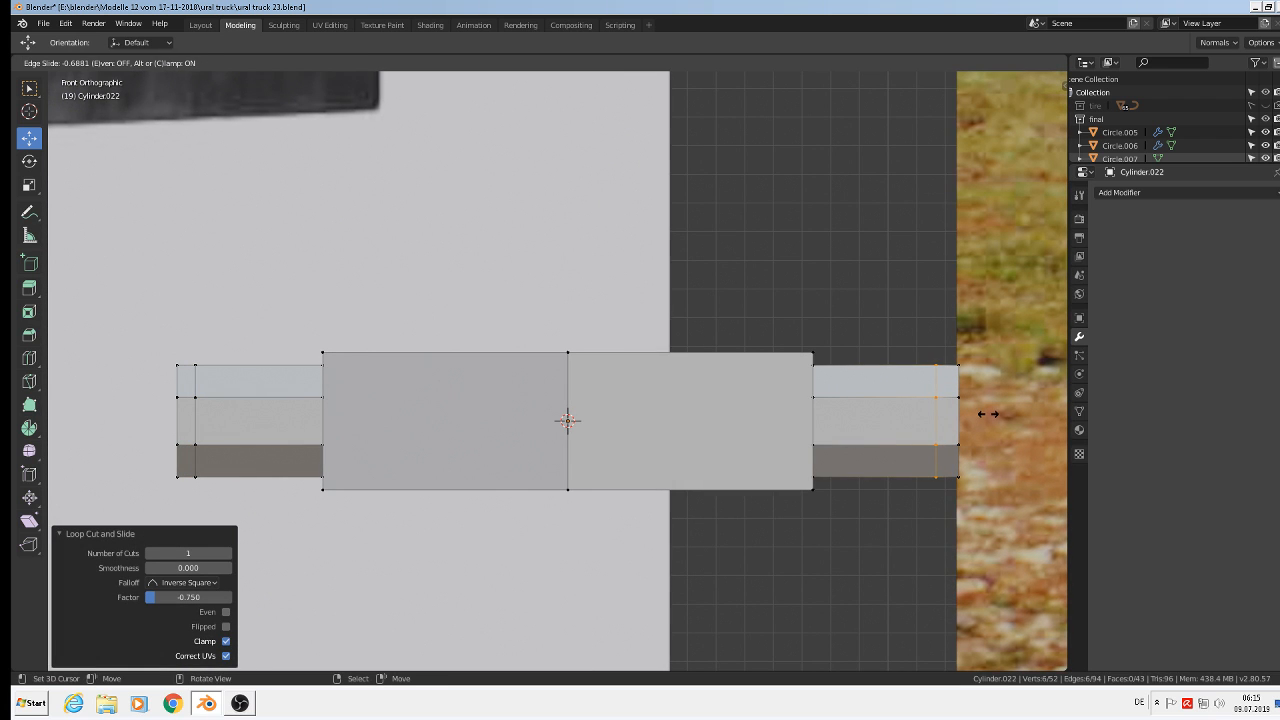
click(988, 414)
- Return to Object Mode and add a Subdivision Surface modifier to the hexagonal part
scroll(660, 423, down, 4)
middle_drag(660, 423, 771, 571)
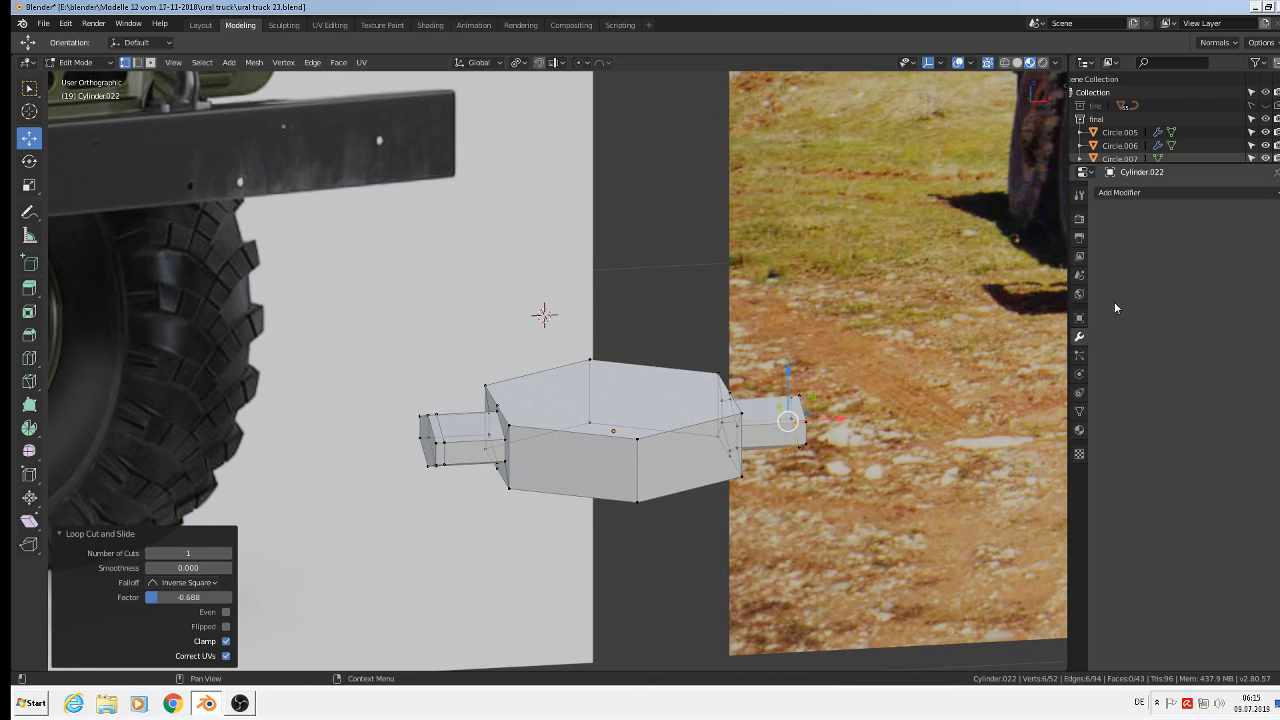
key(Tab)
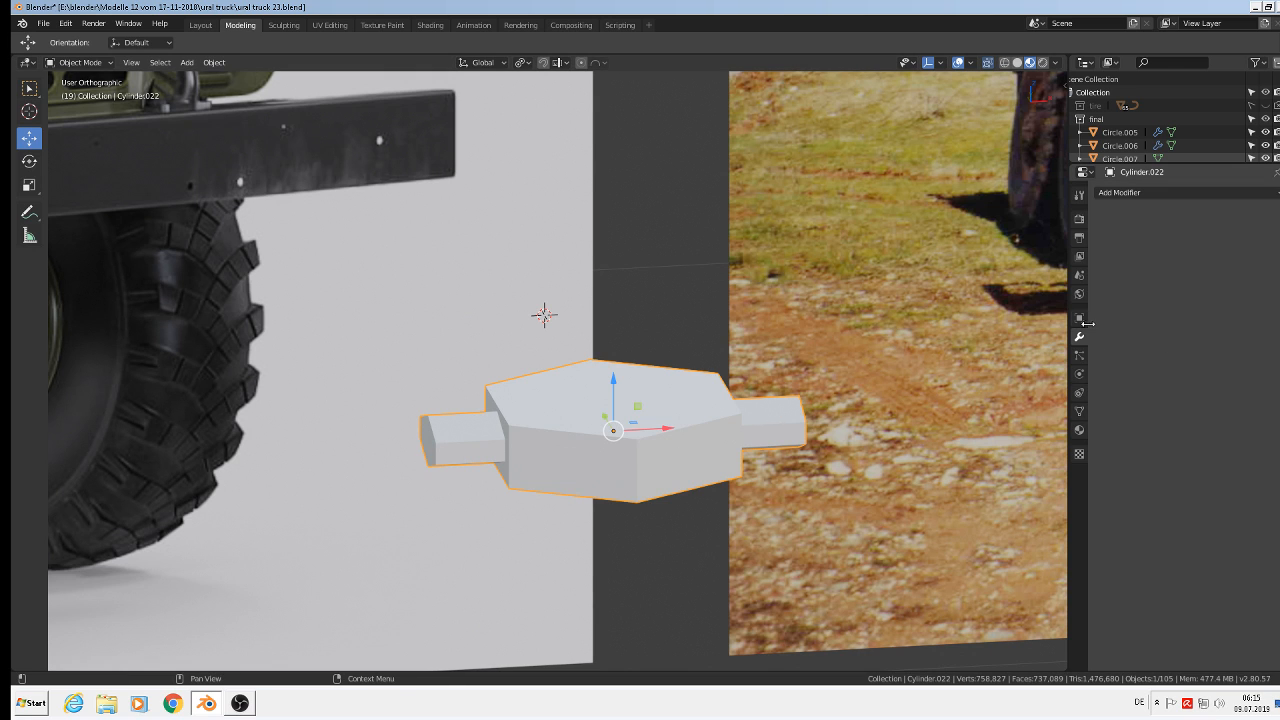
click(1150, 194)
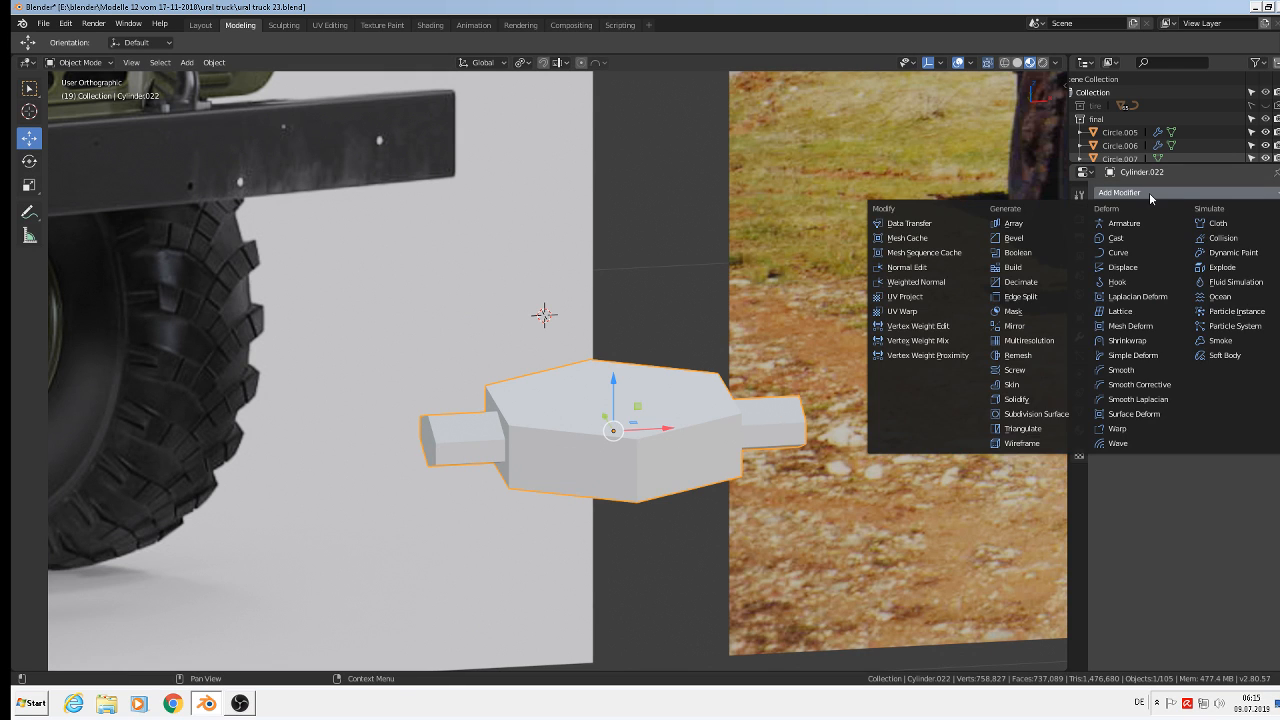
click(1040, 416)
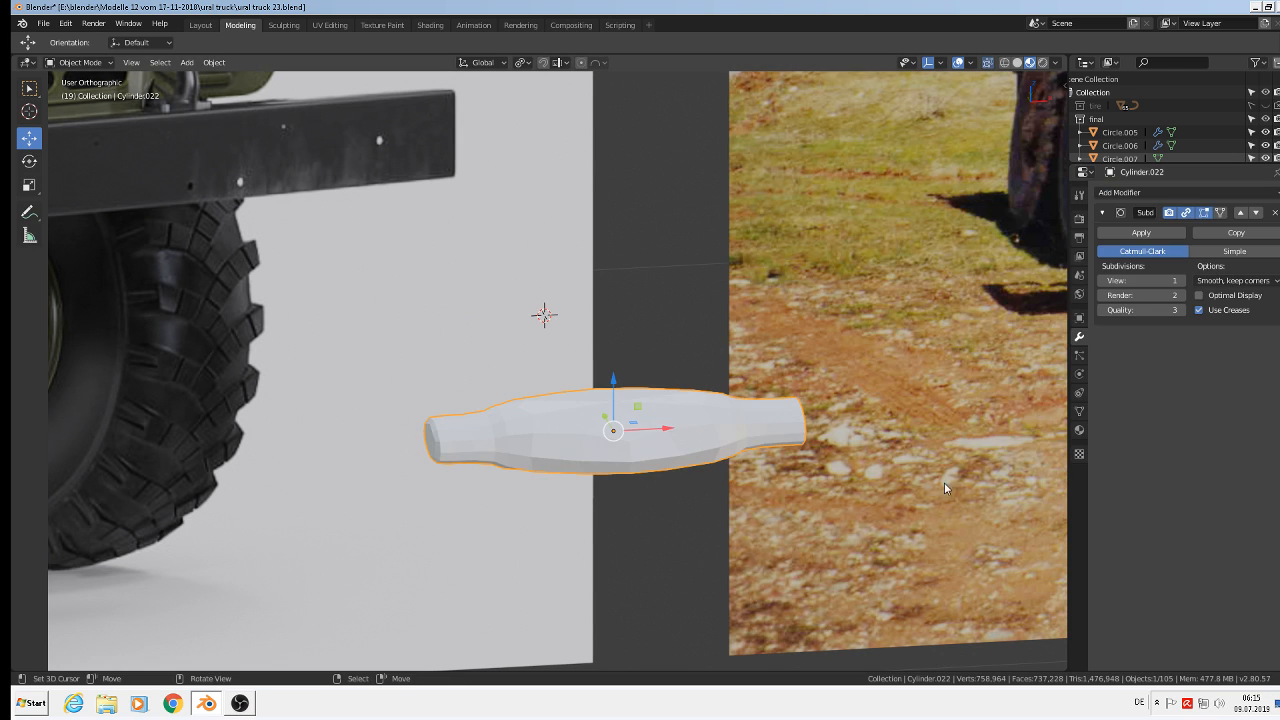
- In Edit Mode, add a lengthwise loop cut across the main body's side faces, slid close to the upper edge with factor 0.883
scroll(560, 522, up, 3)
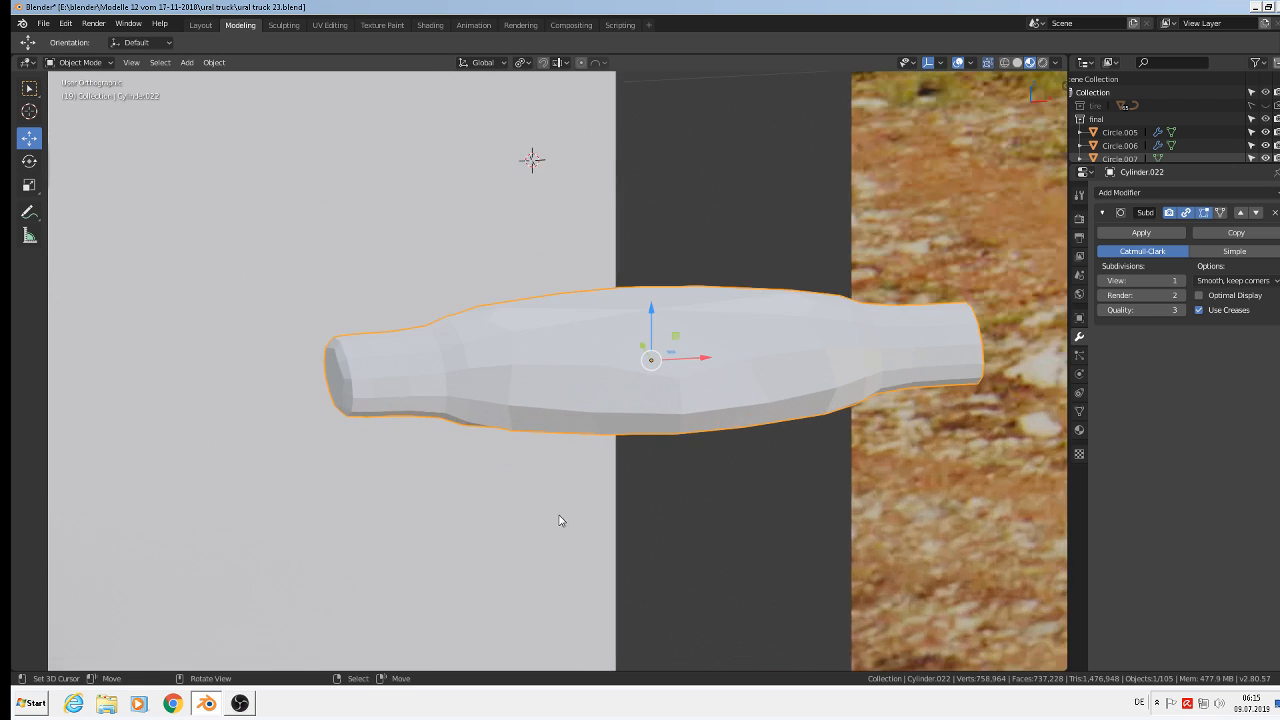
middle_drag(560, 518, 545, 568)
scroll(545, 572, down, 3)
key(Tab)
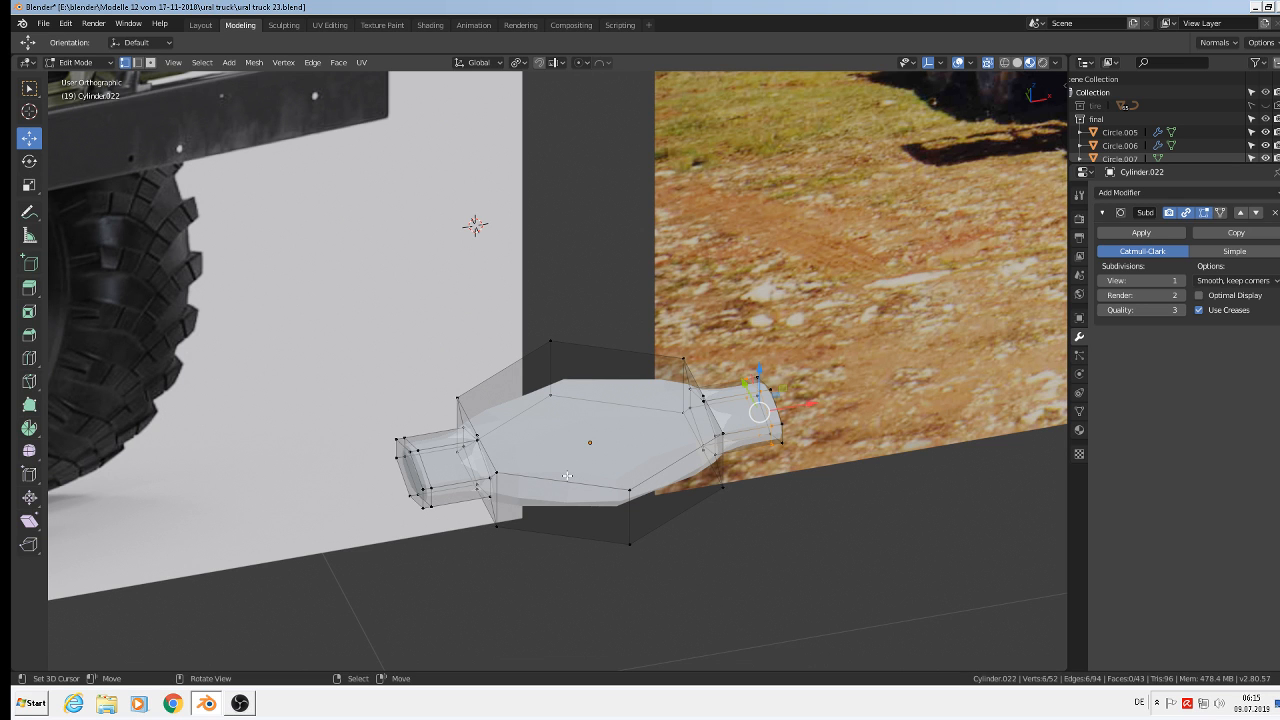
middle_drag(545, 484, 511, 454)
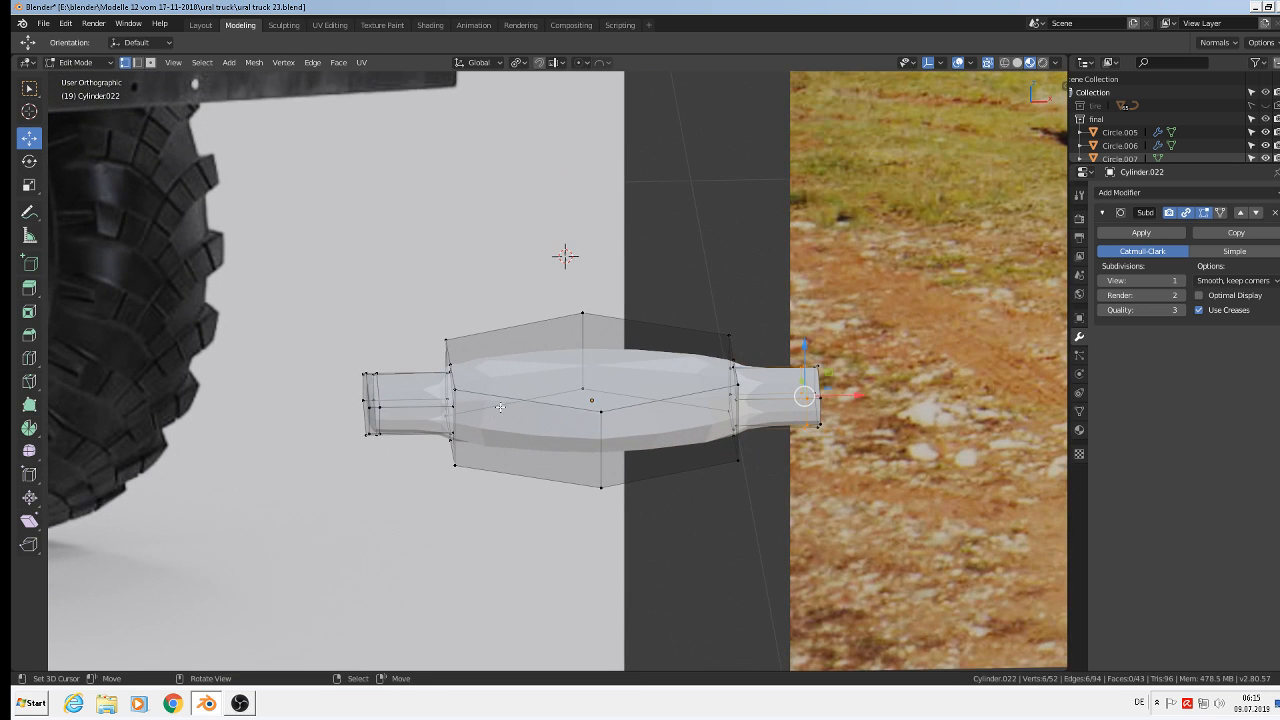
middle_drag(500, 407, 502, 353)
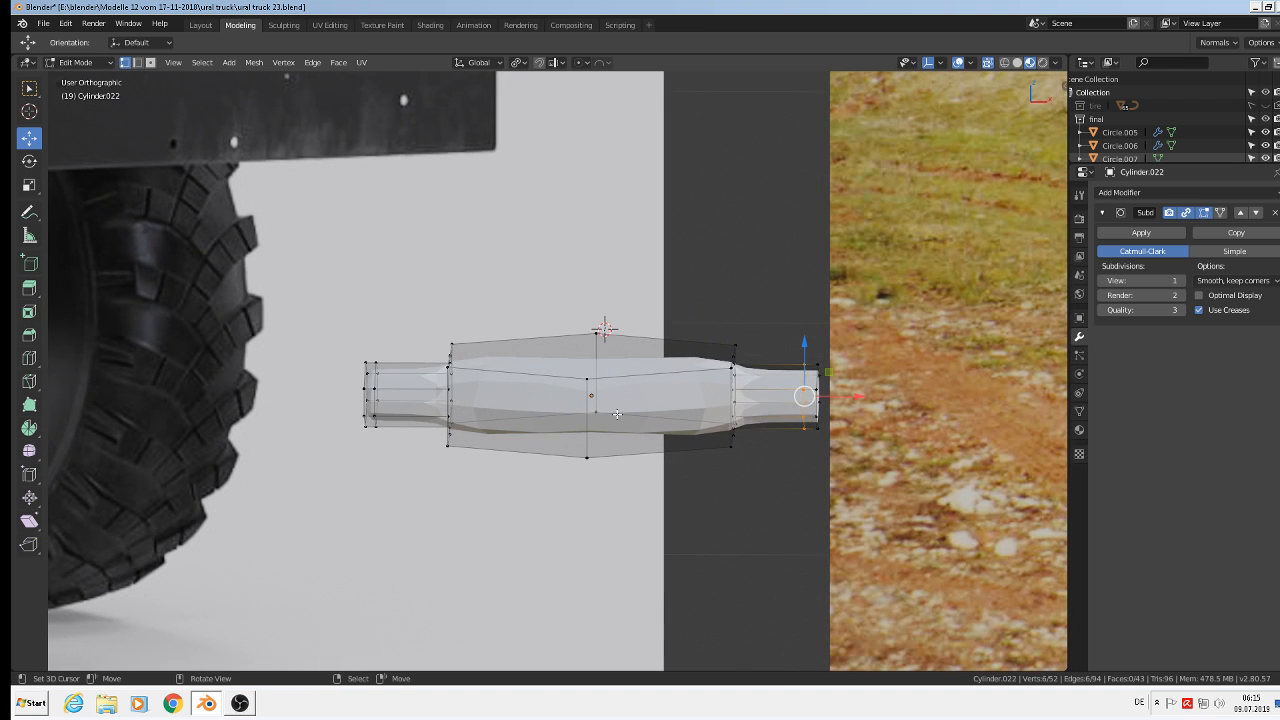
key(ctrl+r)
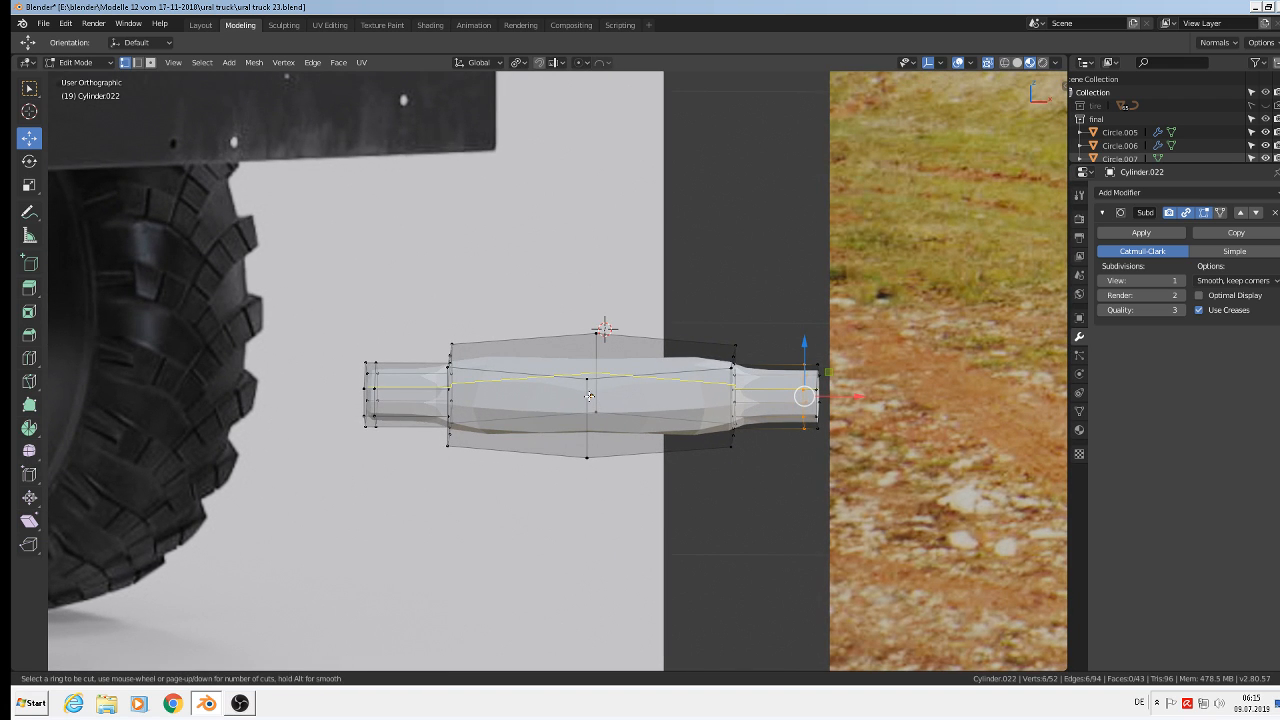
drag(597, 428, 603, 390)
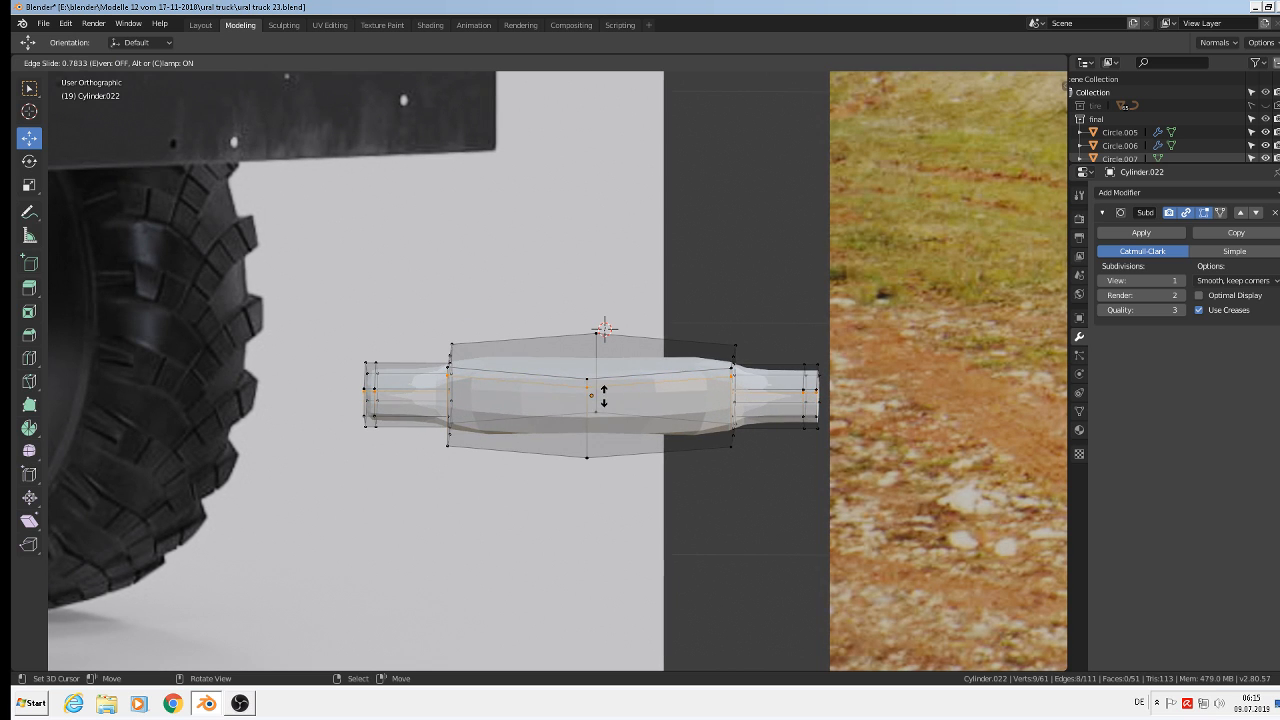
click(603, 395)
- Add a second lengthwise loop cut across the main body's side faces, slid close to the lower edge with factor 0.873
key(ctrl+r)
click(596, 429)
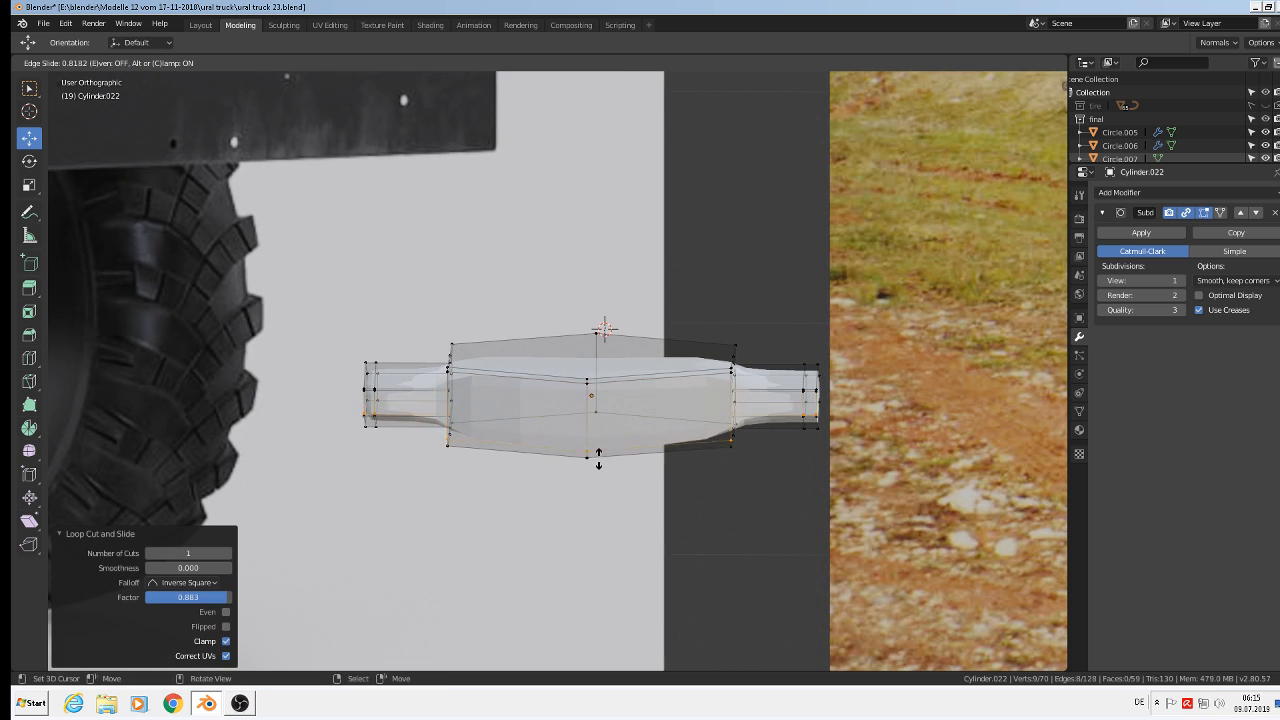
click(599, 459)
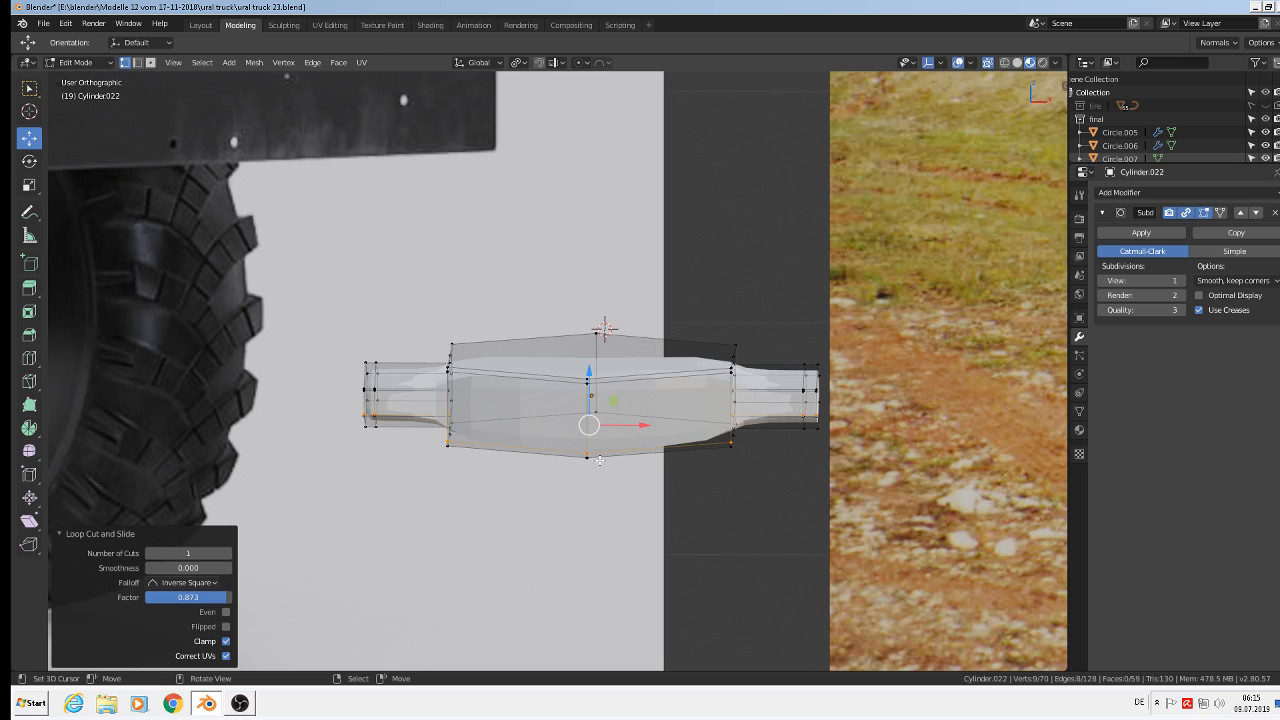
- Add another loop cut around the -X side stub, slid toward its outer end with factor -0.460
middle_drag(600, 460, 515, 520)
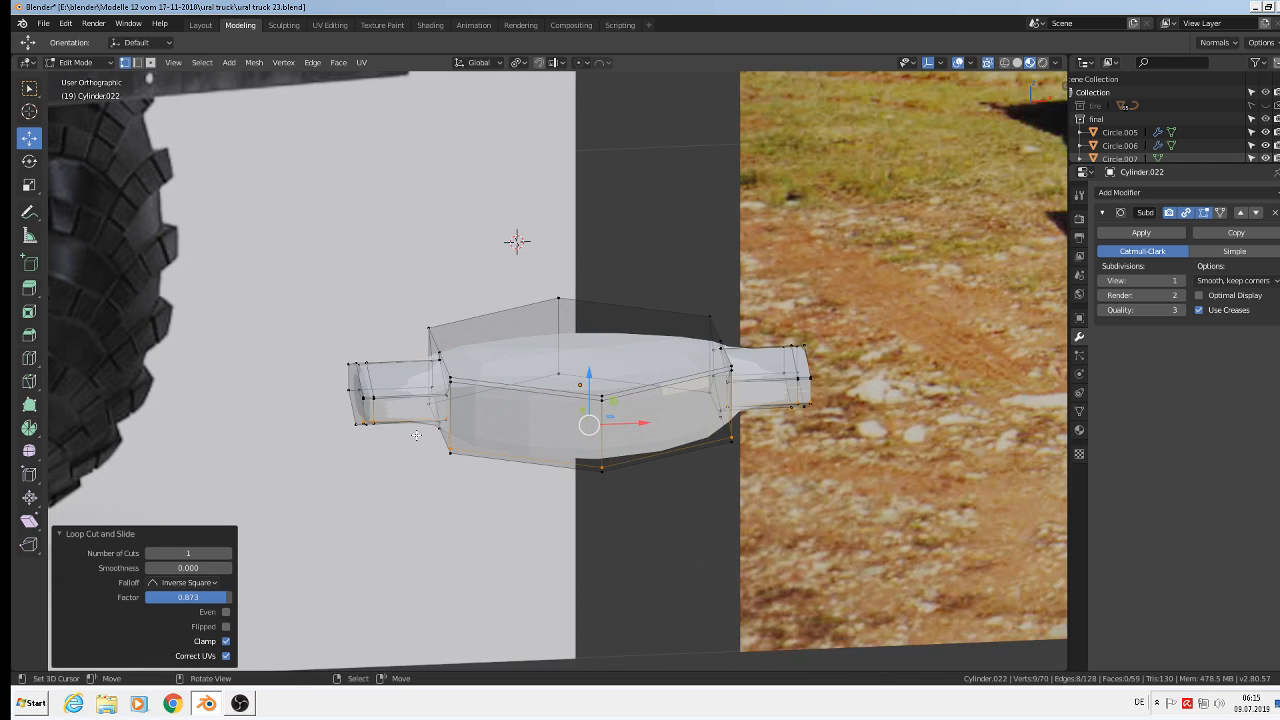
scroll(408, 420, up, 4)
key(ctrl+r)
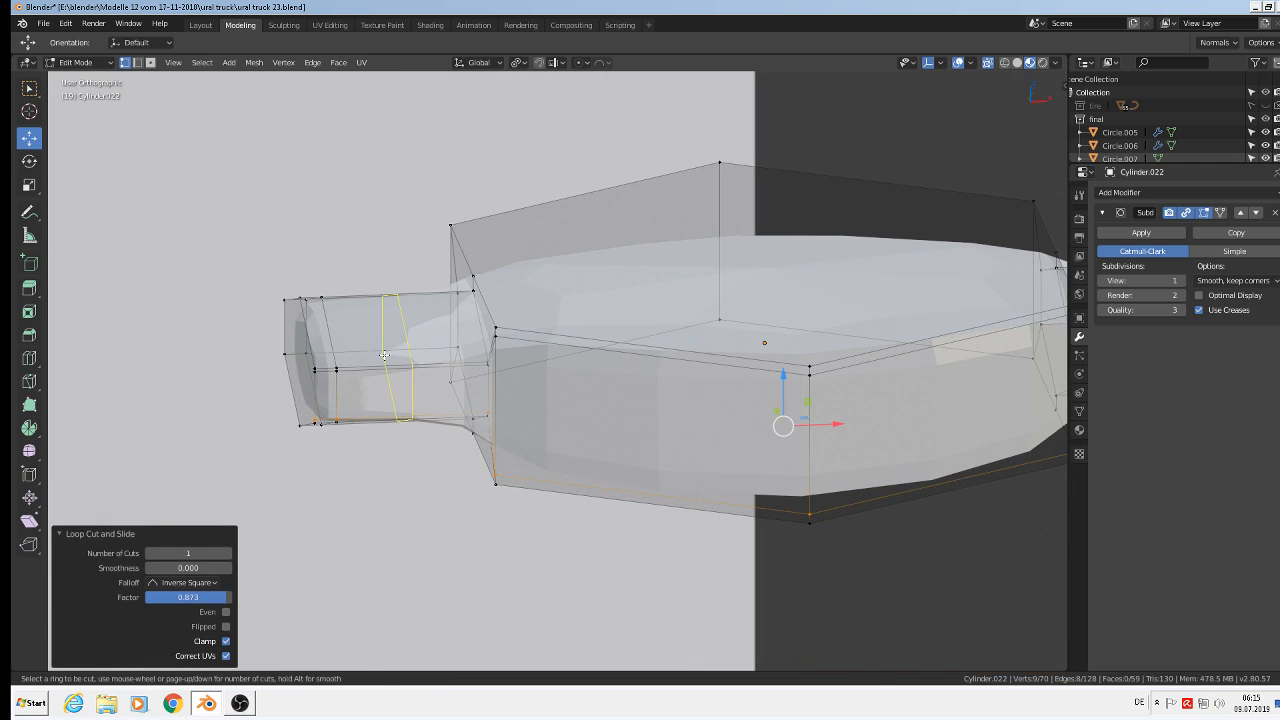
click(405, 355)
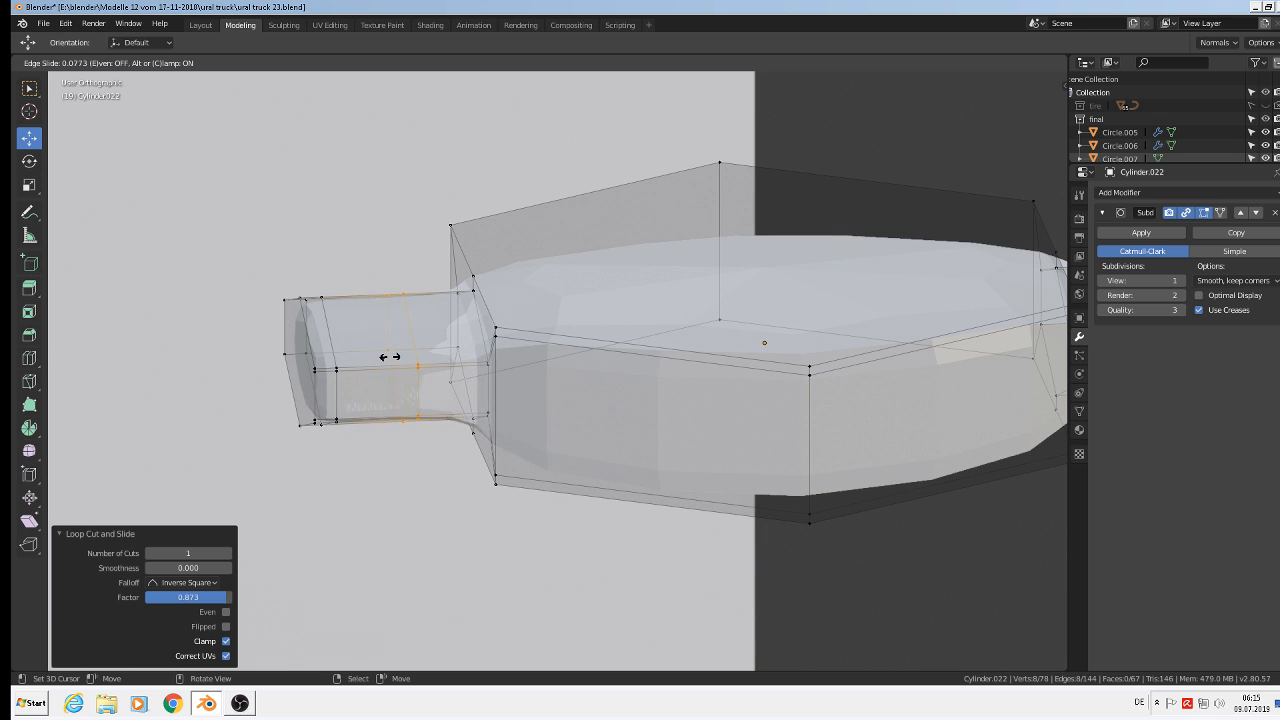
click(348, 348)
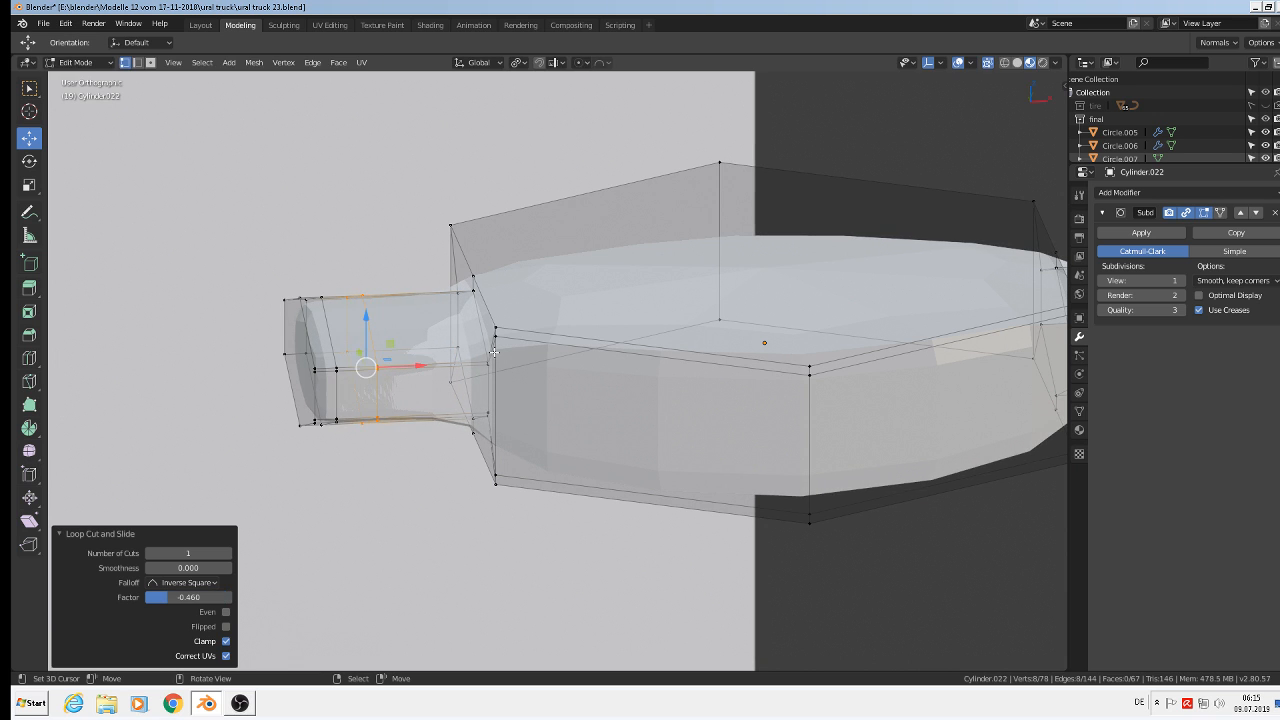
- Add another loop cut around the +X side stub, slid toward its outer end with factor -0.397
scroll(496, 340, down, 5)
scroll(784, 350, up, 2)
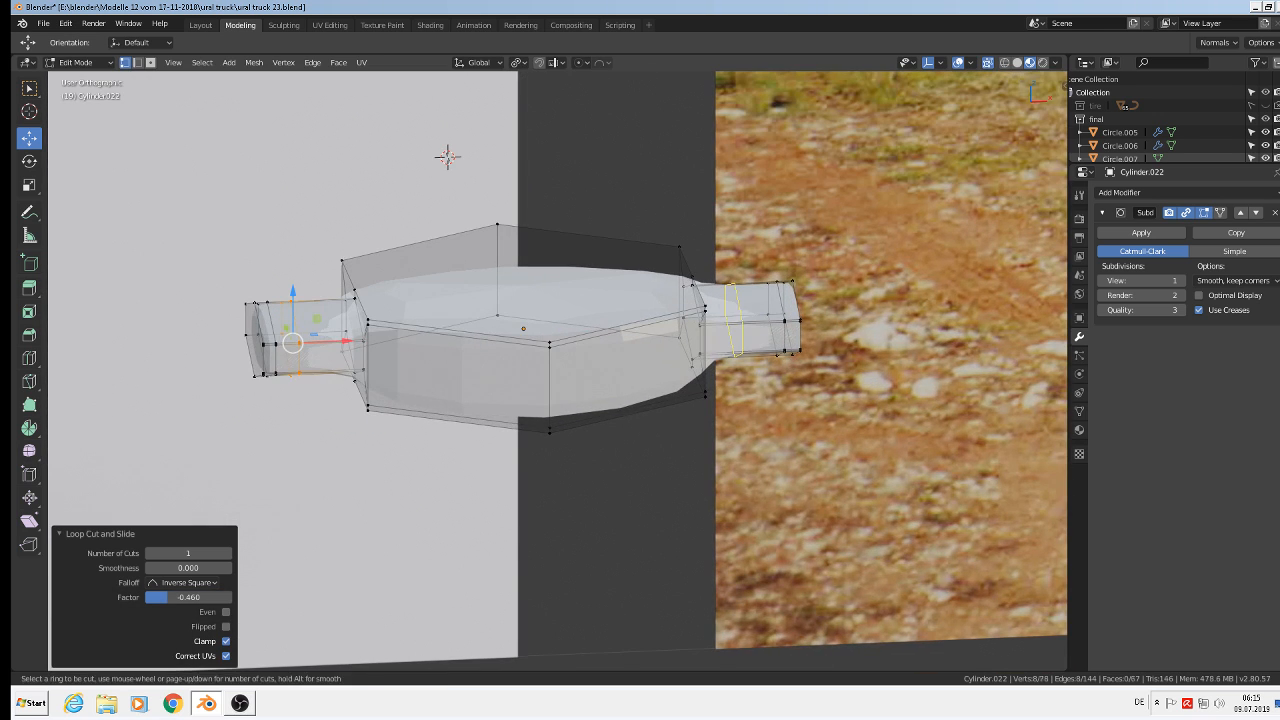
key(ctrl+r)
click(744, 317)
click(758, 315)
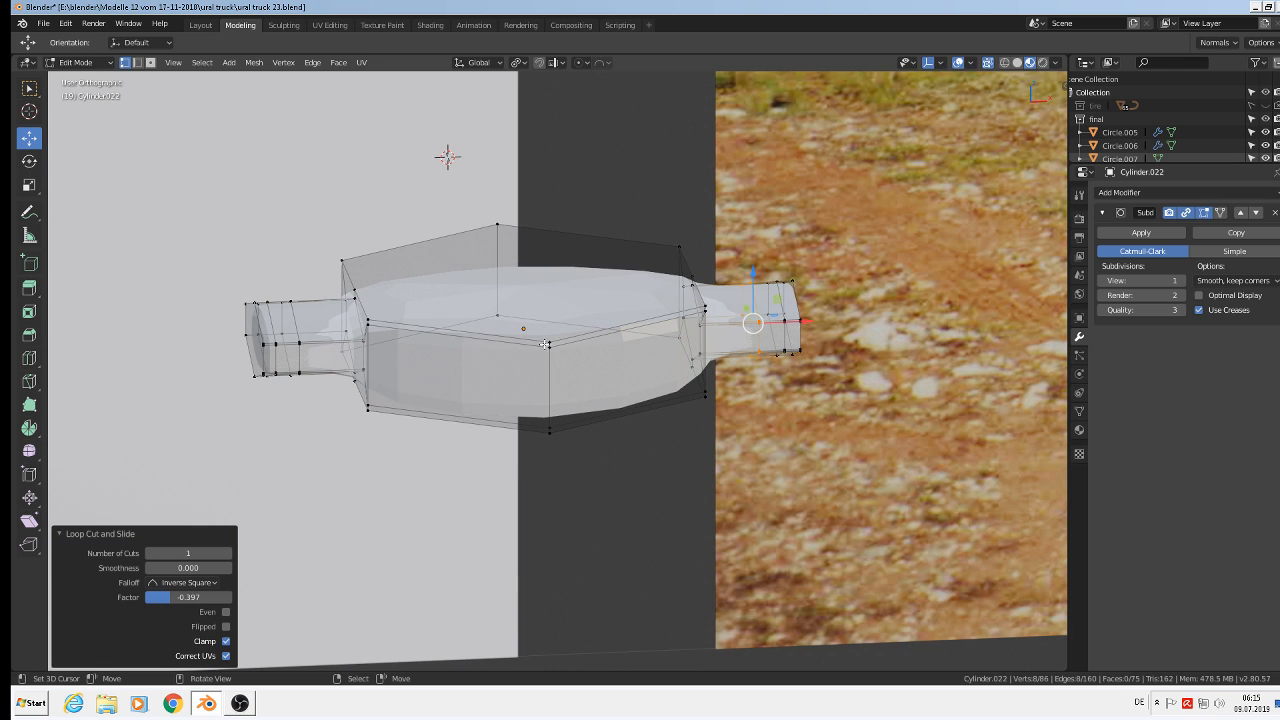
- Set the Subdivision Surface modifier's viewport subdivisions to 2
scroll(515, 340, down, 2)
scroll(533, 338, up, 3)
middle_drag(533, 338, 585, 455)
click(1185, 281)
scroll(569, 417, down, 3)
key(Tab)
key(Tab)
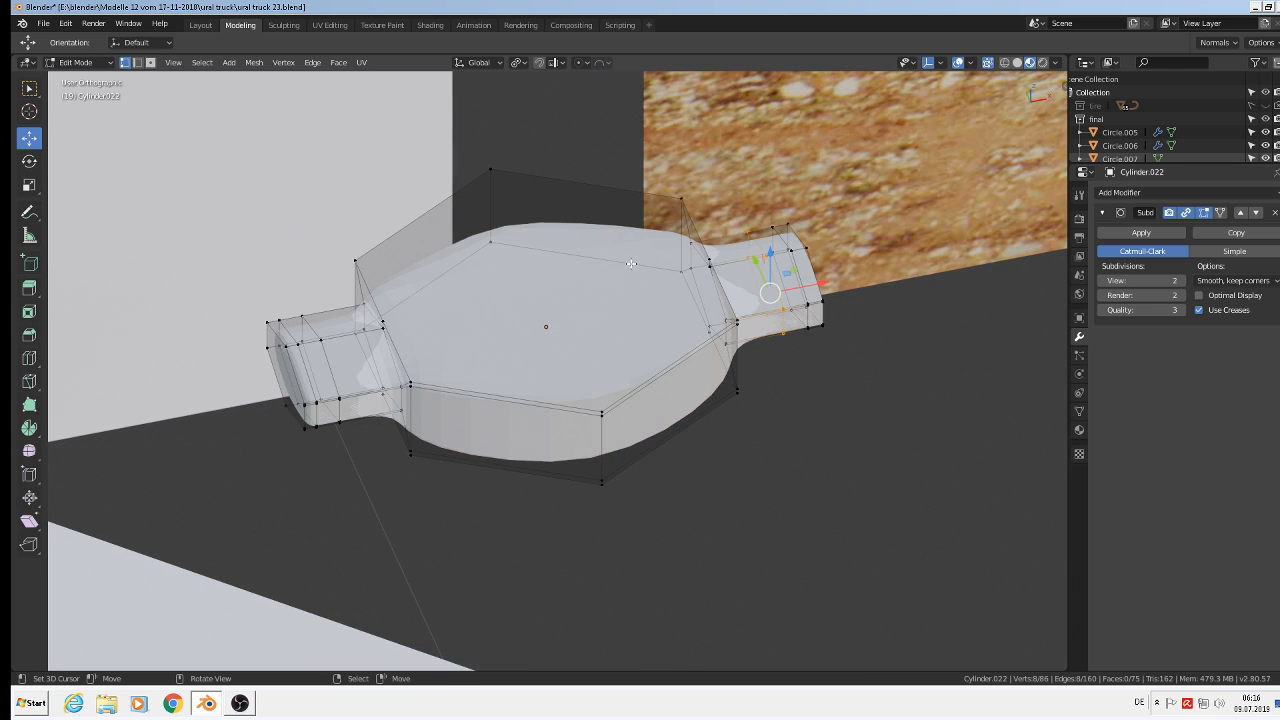
- Examine the smoothed part from several angles, then compare it in Object Mode and front view with the axle in the truck reference photo
middle_drag(611, 360, 538, 287)
scroll(347, 290, up, 2)
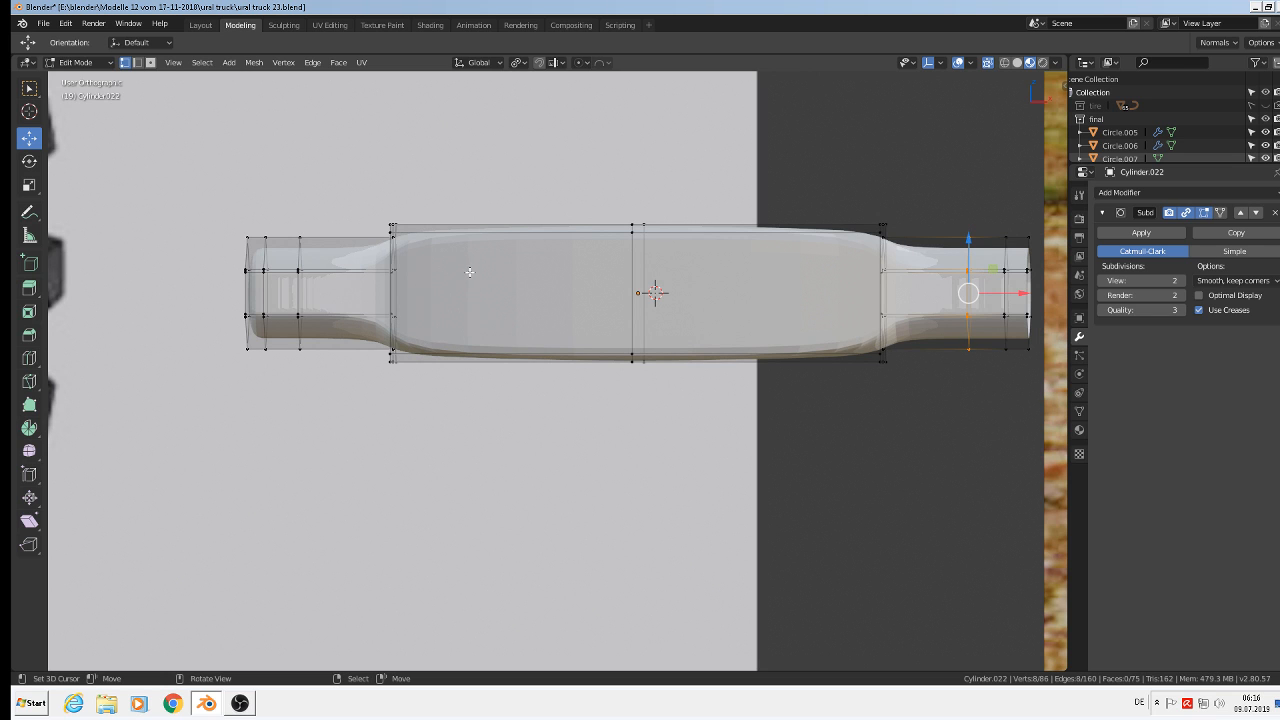
middle_drag(469, 247, 524, 344)
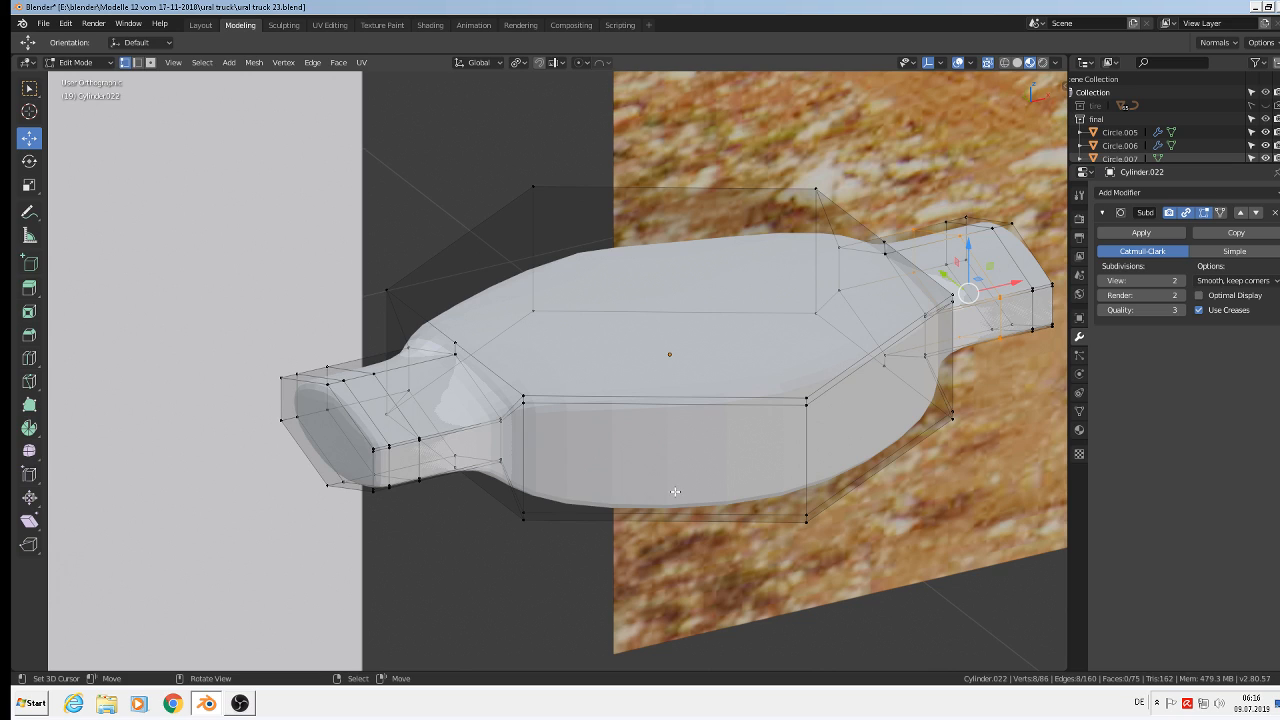
middle_drag(489, 569, 236, 417)
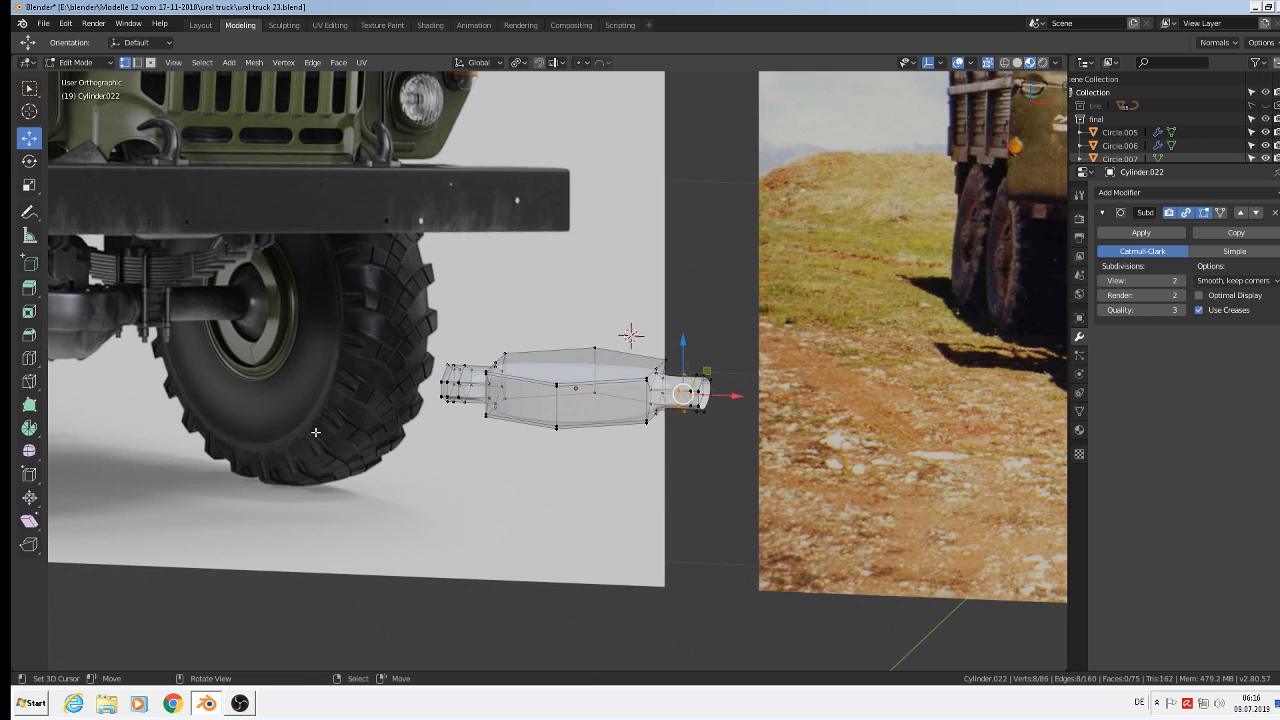
key(KP_1)
scroll(347, 436, down, 4)
scroll(407, 415, up, 2)
shift+middle_drag(425, 340, 820, 112)
key(Tab)
scroll(777, 277, up, 3)
scroll(777, 280, down, 1)
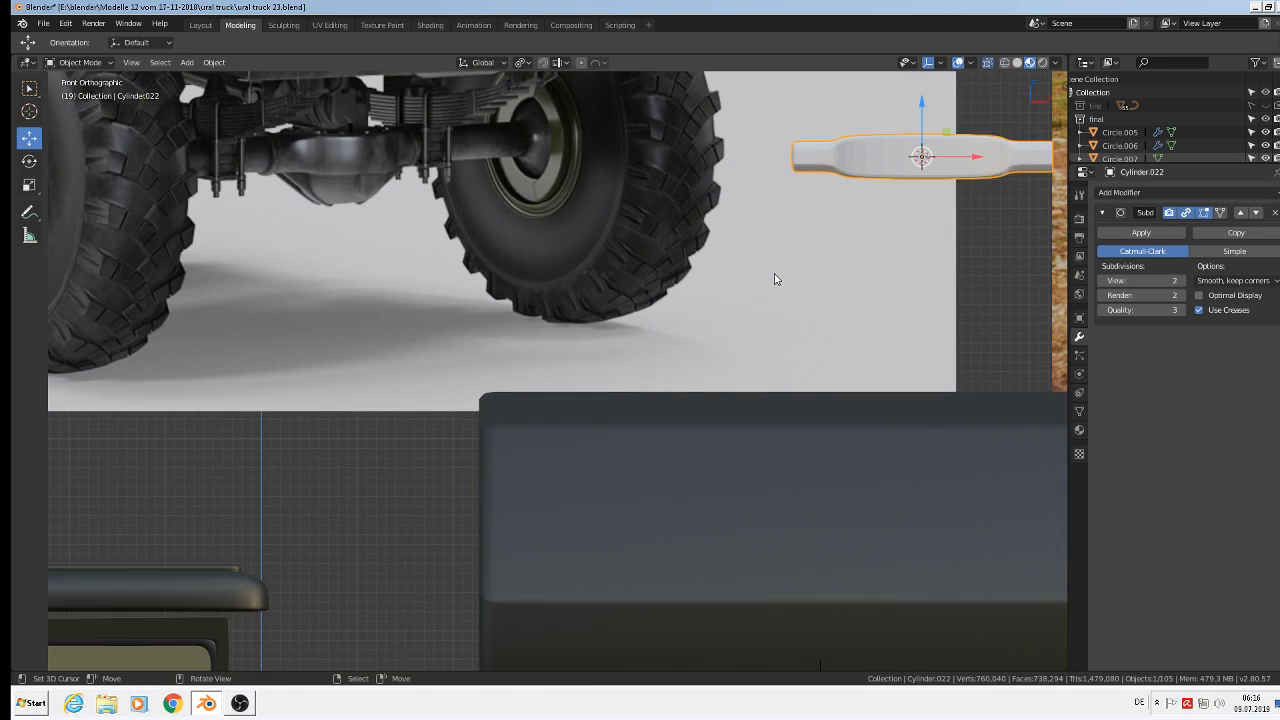
shift+middle_drag(624, 246, 577, 256)
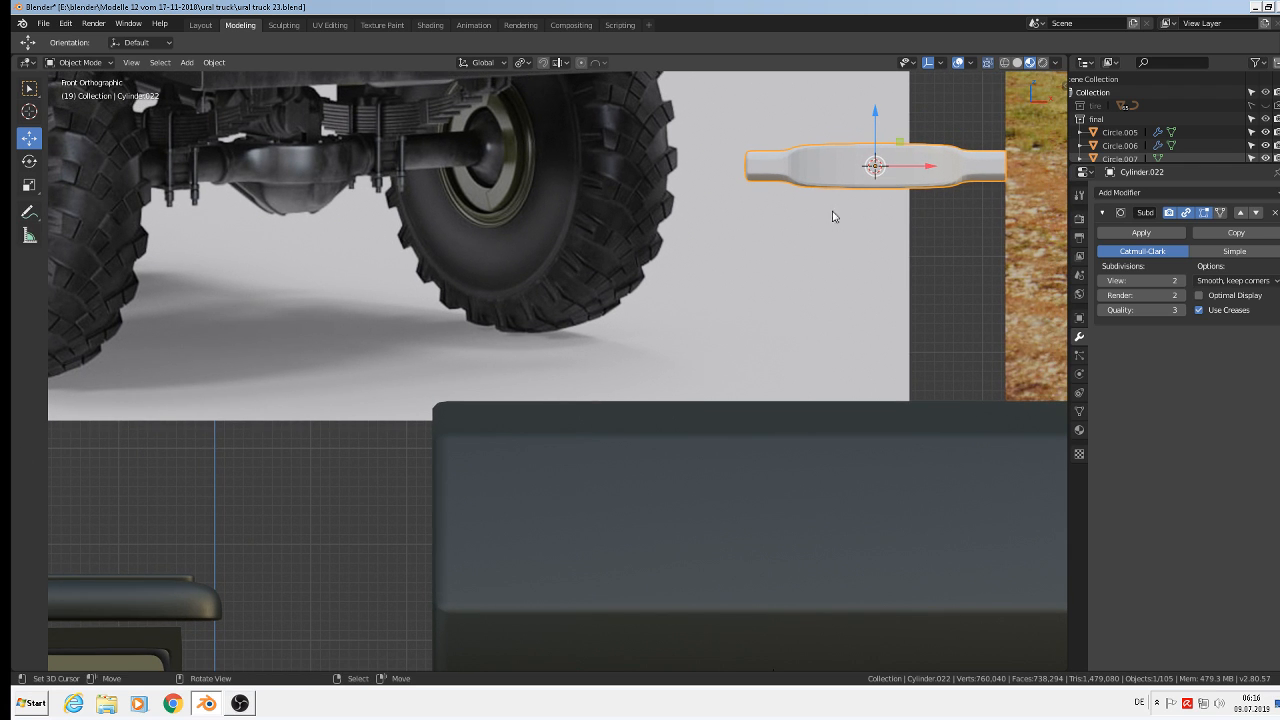
- Move the part -1.01 m along global Y, away from the reference images, and enter Edit Mode on it
scroll(925, 127, up, 4)
middle_drag(814, 174, 870, 222)
scroll(868, 223, down, 9)
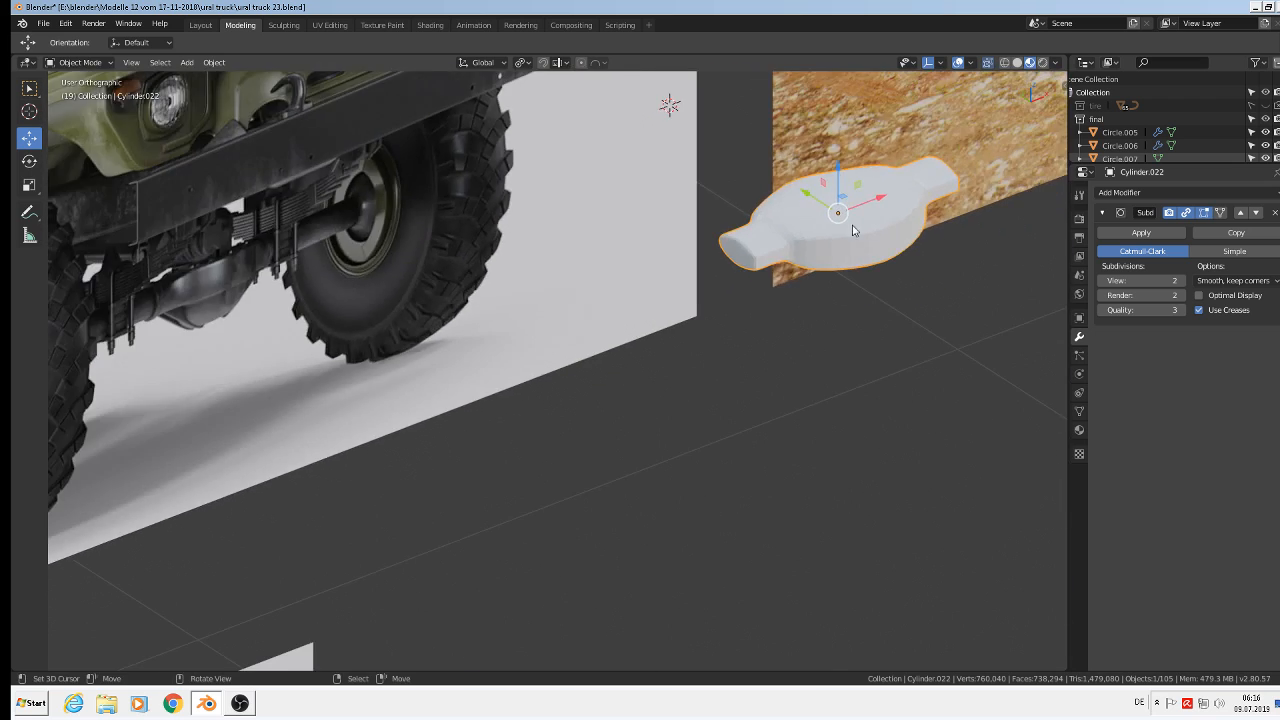
drag(806, 205, 1011, 384)
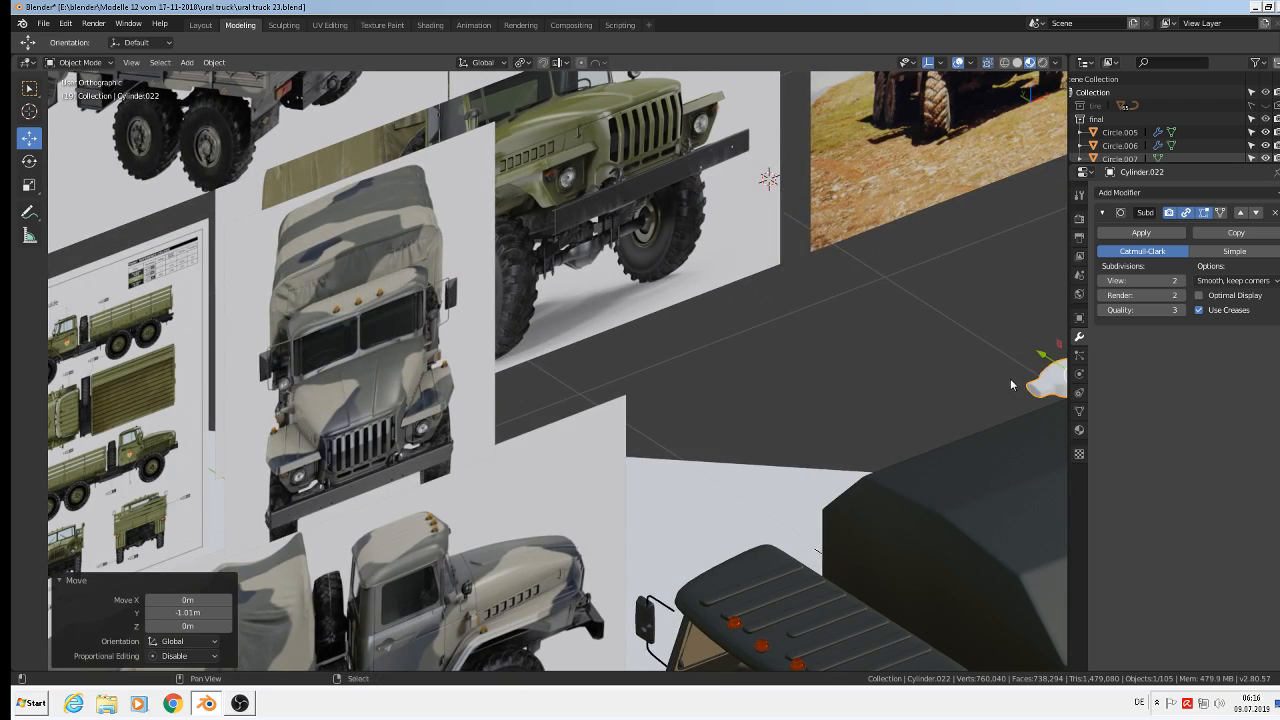
shift+middle_drag(853, 334, 221, 246)
scroll(367, 276, up, 9)
scroll(620, 360, up, 3)
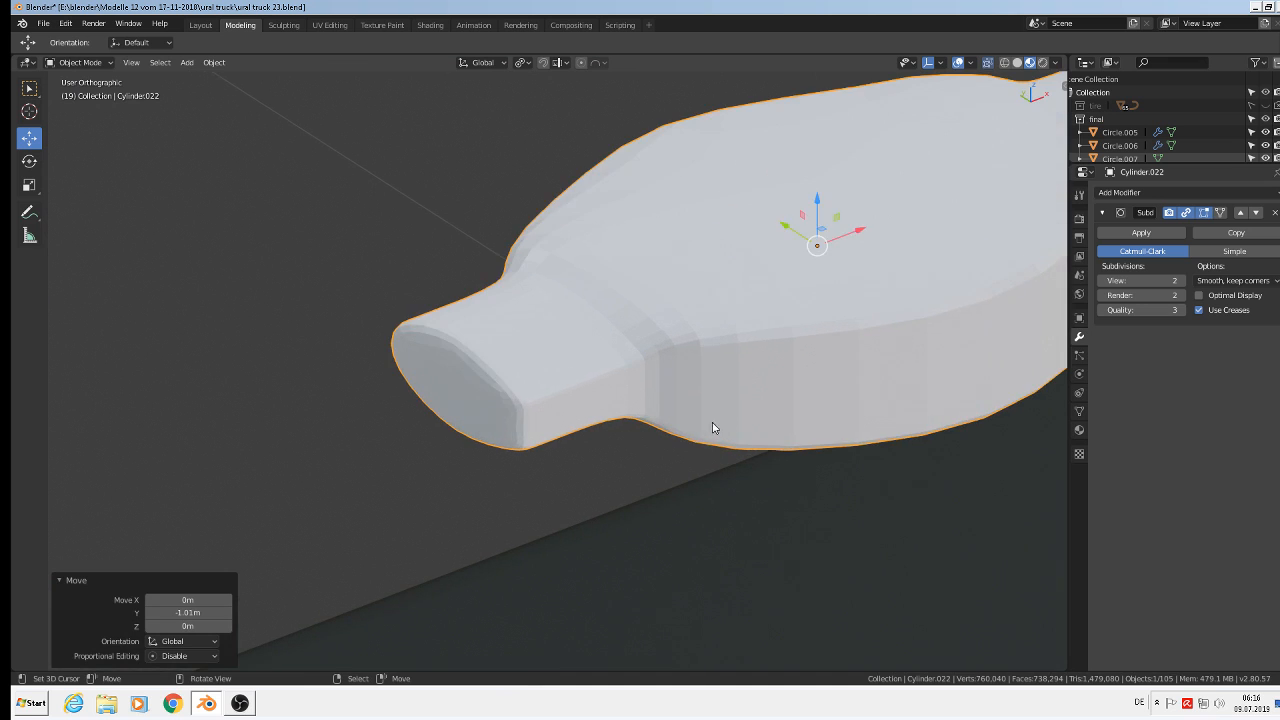
key(Tab)
scroll(663, 412, up, 2)
scroll(663, 412, down, 2)
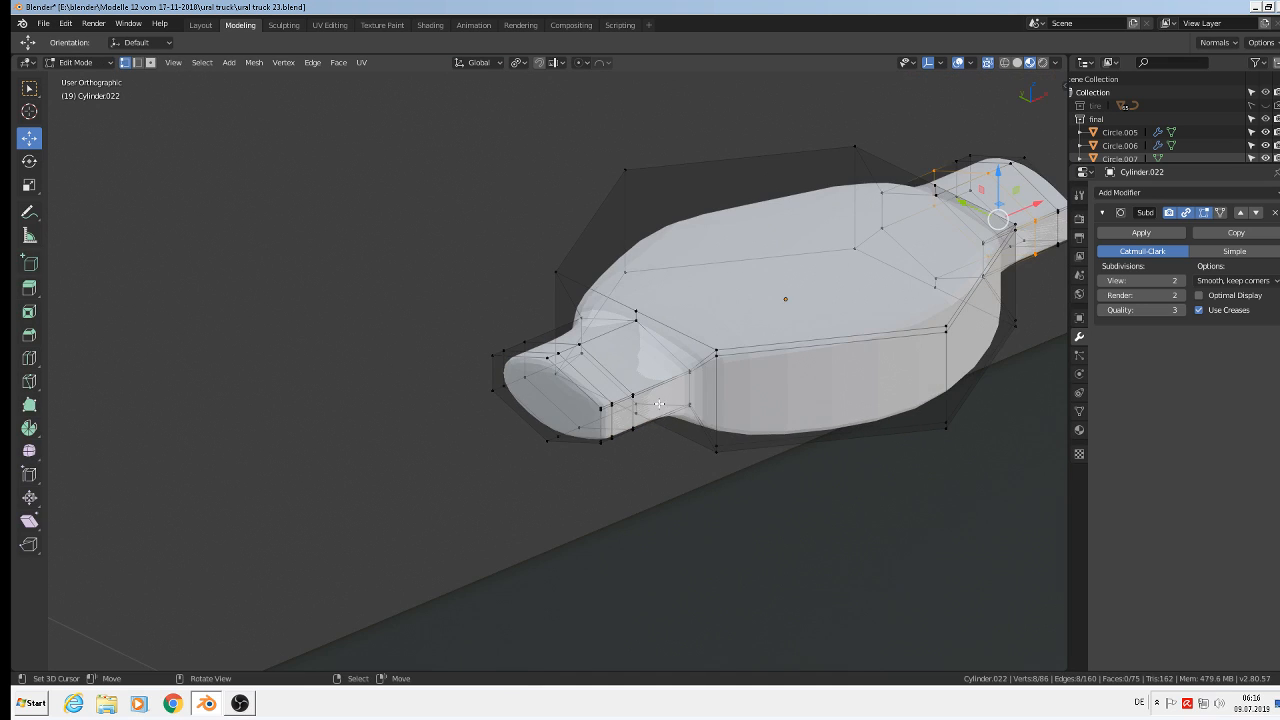
- Select the vertices bordering the end face of the -X side stub
click(556, 378)
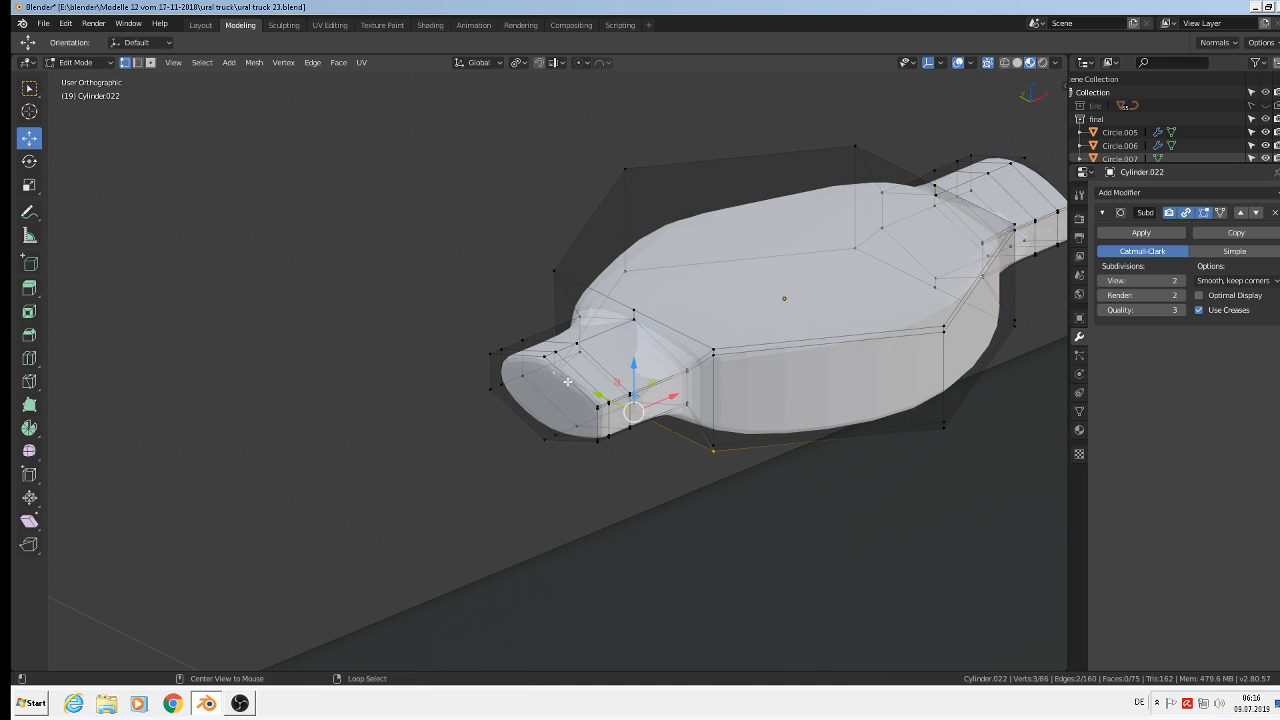
click(543, 355)
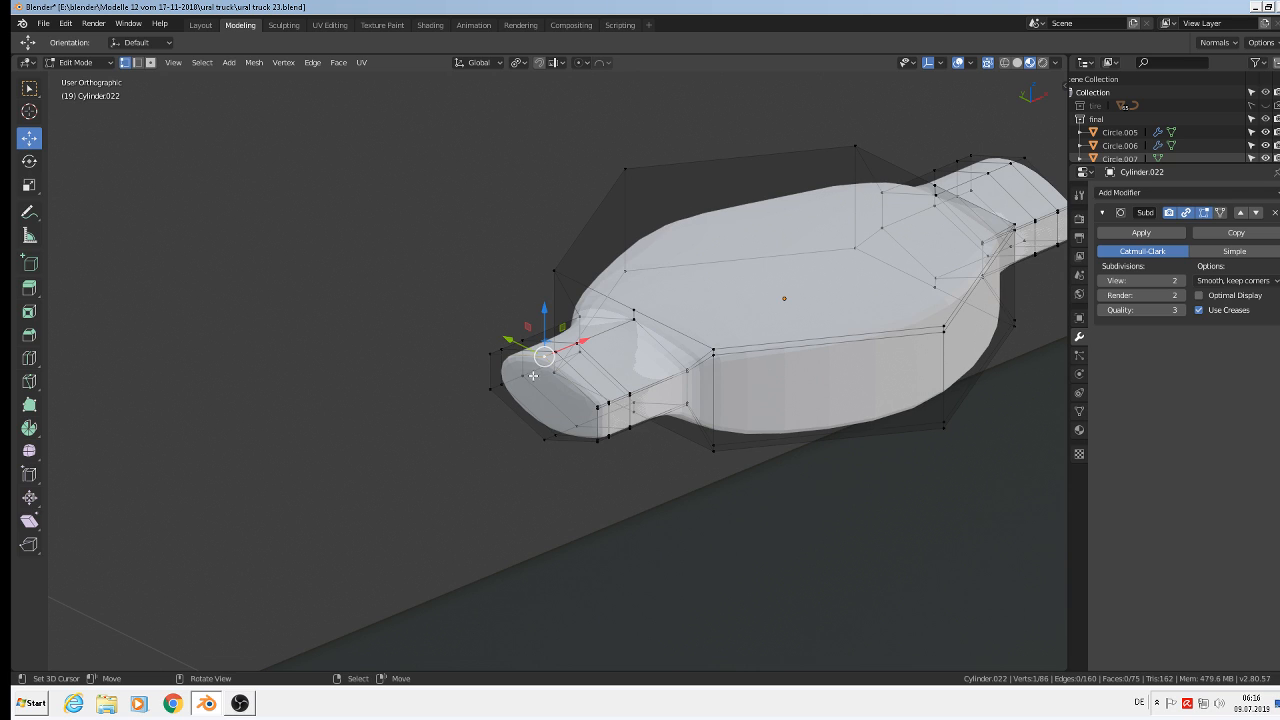
shift+click(487, 356)
shift+click(484, 390)
shift+click(540, 440)
shift+click(600, 452)
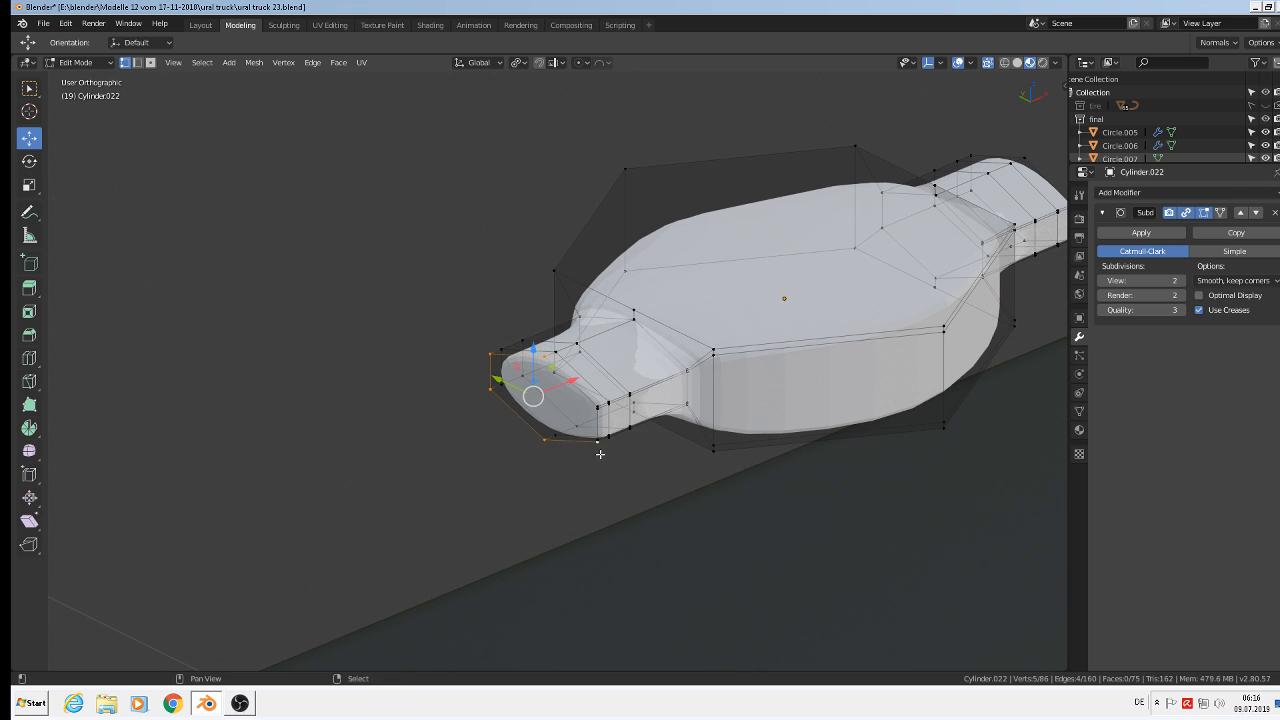
shift+click(596, 441)
shift+click(597, 405)
shift+click(596, 404)
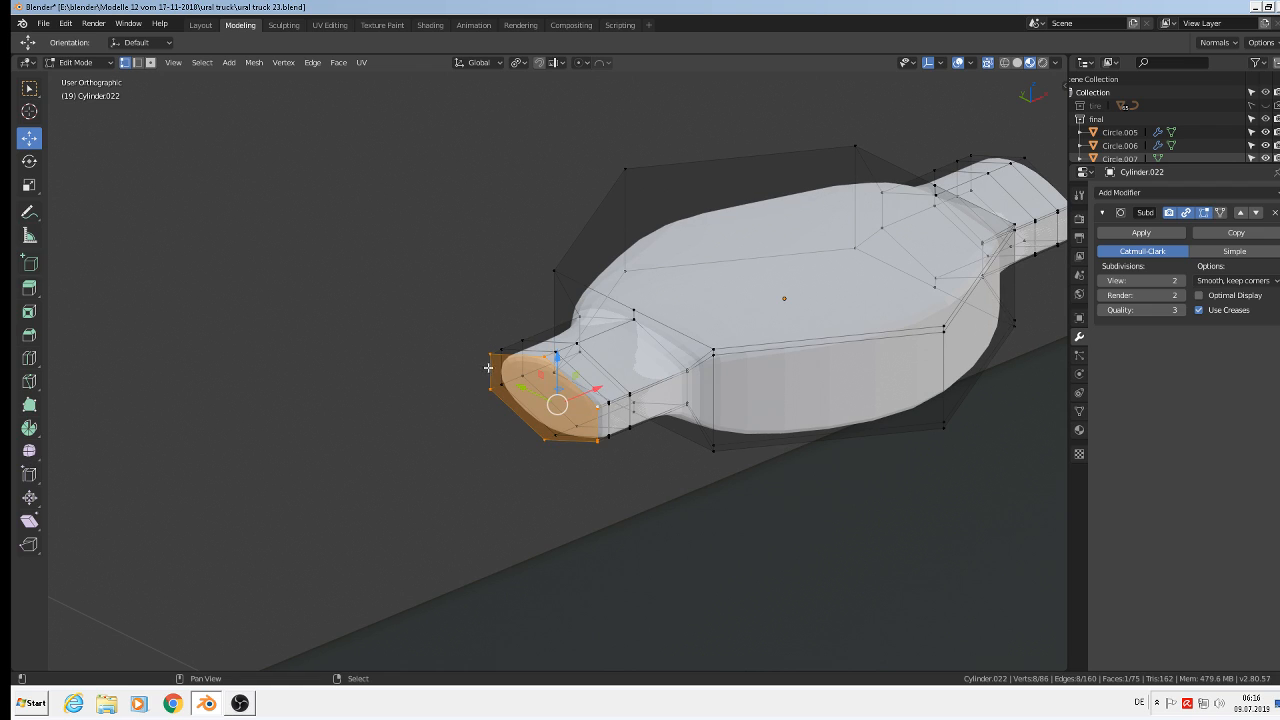
- Add a lengthwise loop cut across the main body's +Y side faces, slid close to the upper edge with factor 0.928
middle_drag(488, 367, 593, 350)
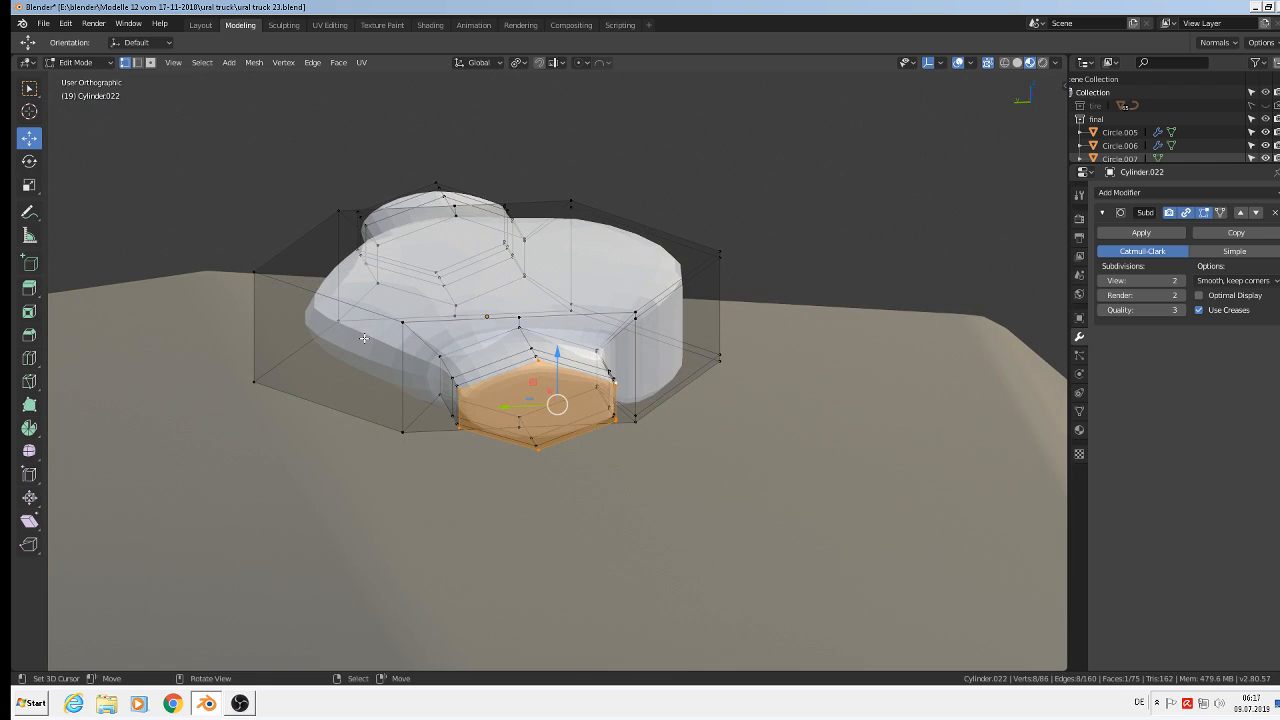
key(ctrl+r)
click(257, 311)
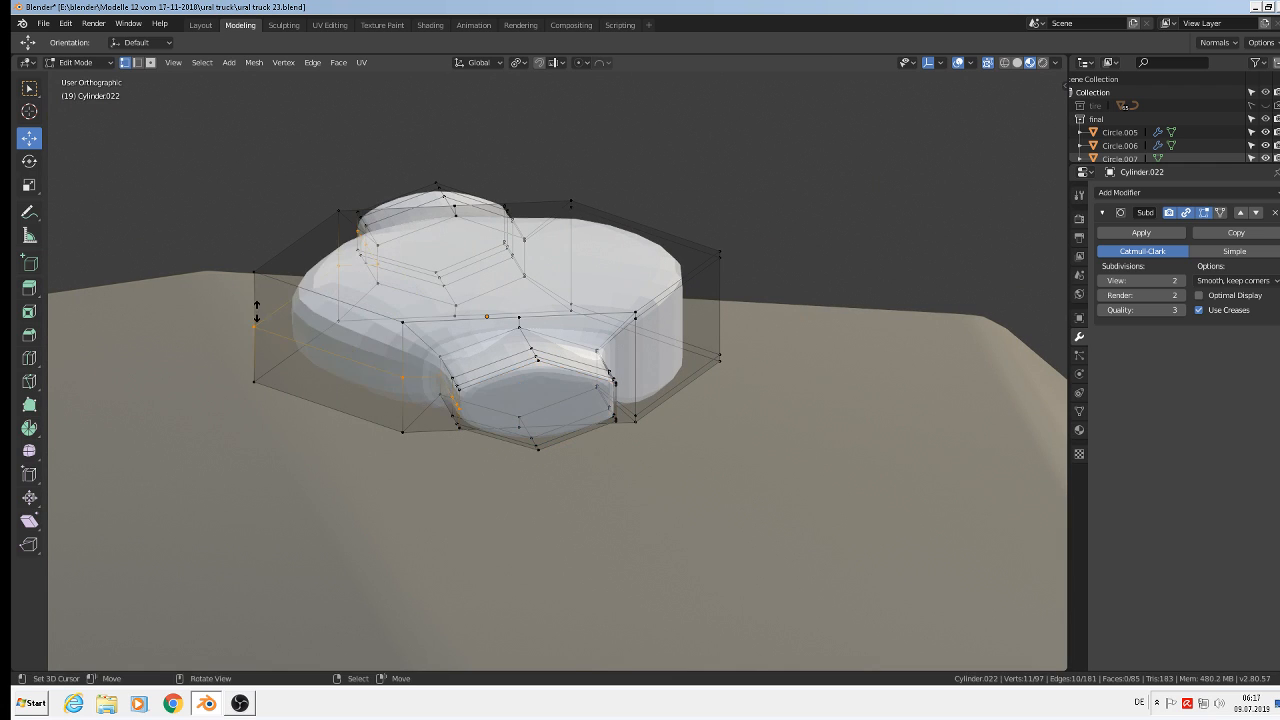
click(277, 260)
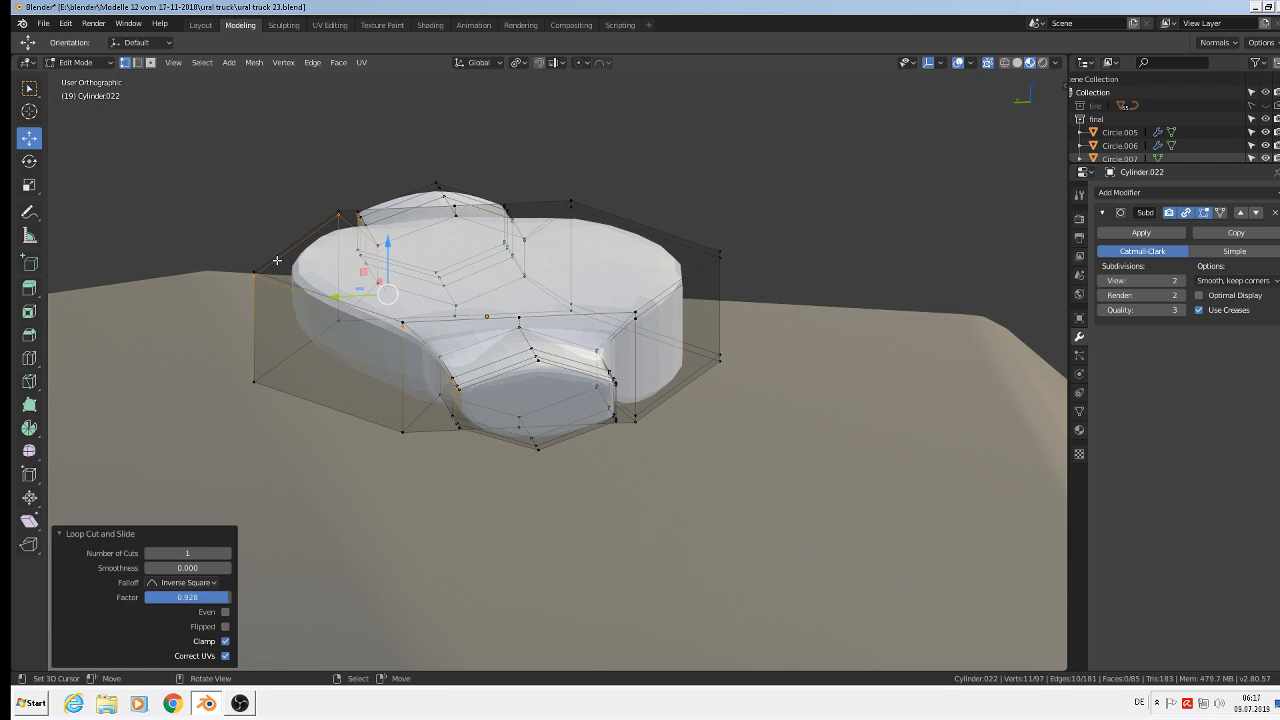
- Add a second lengthwise loop cut across the +Y side faces, slid close to the lower edge with factor -0.900, and check the smoothed shape
key(ctrl+r)
click(265, 349)
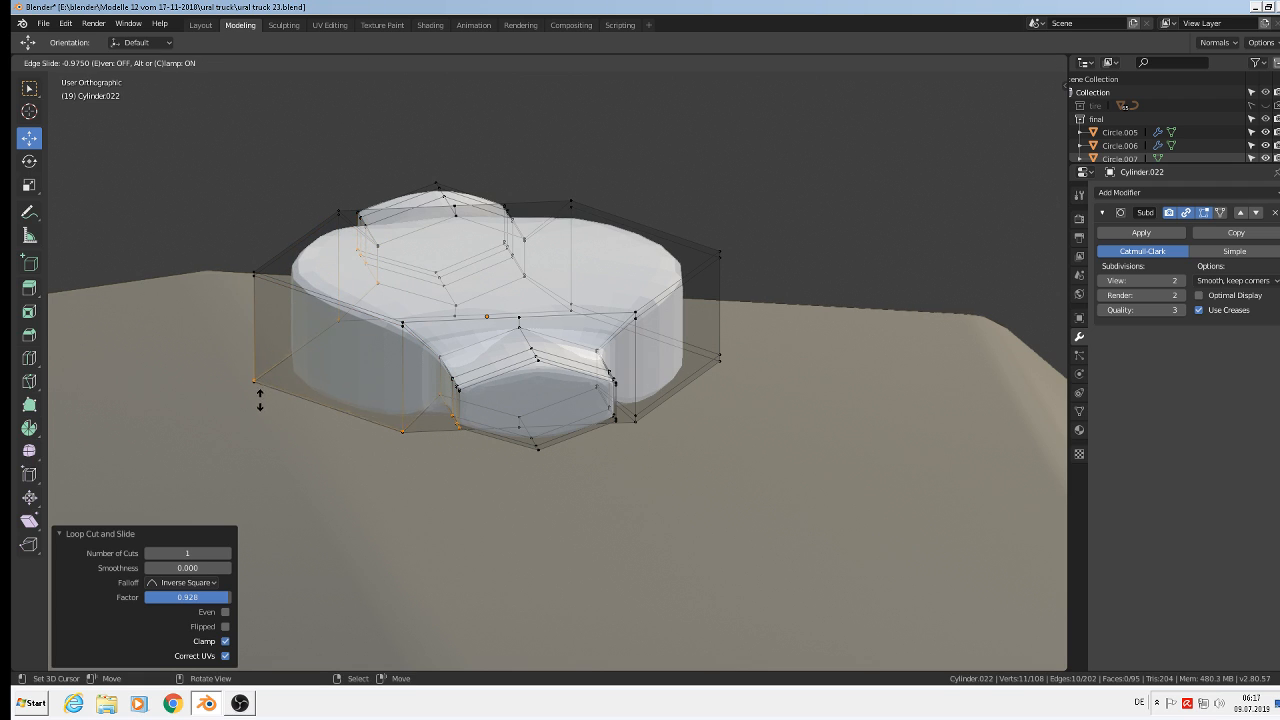
click(261, 391)
scroll(354, 348, down, 1)
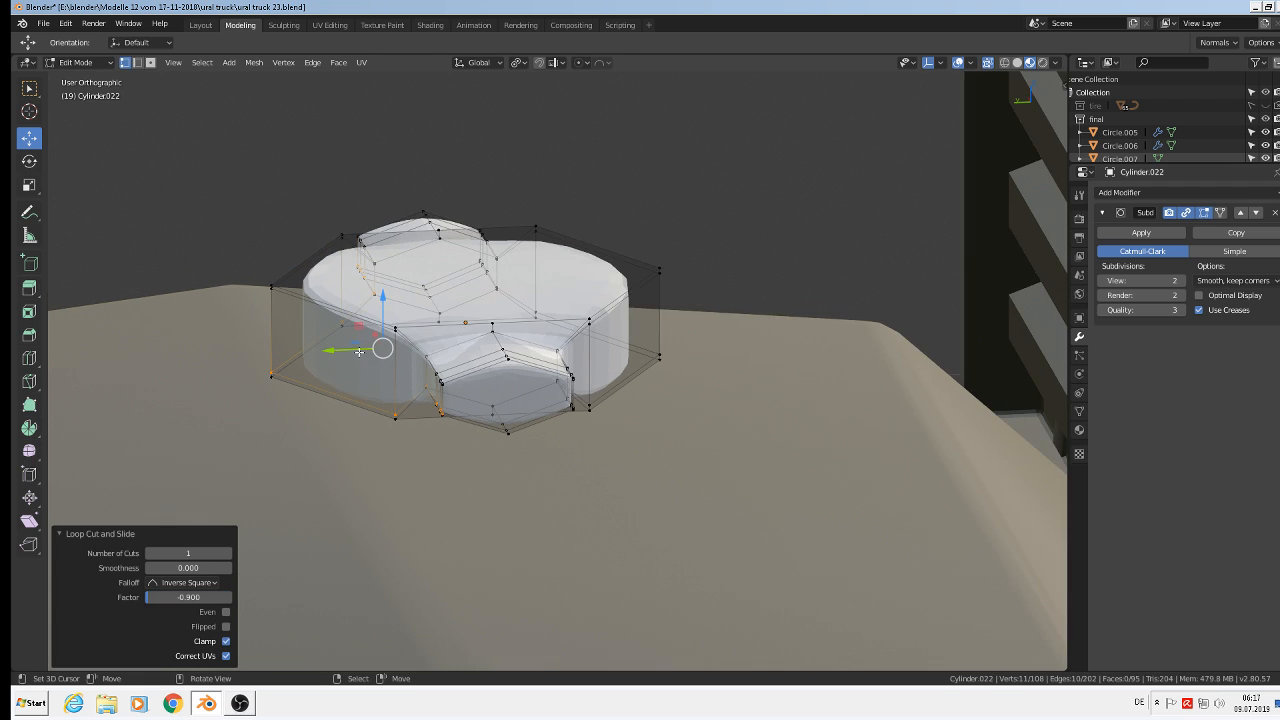
key(Tab)
middle_drag(446, 361, 453, 412)
key(Tab)
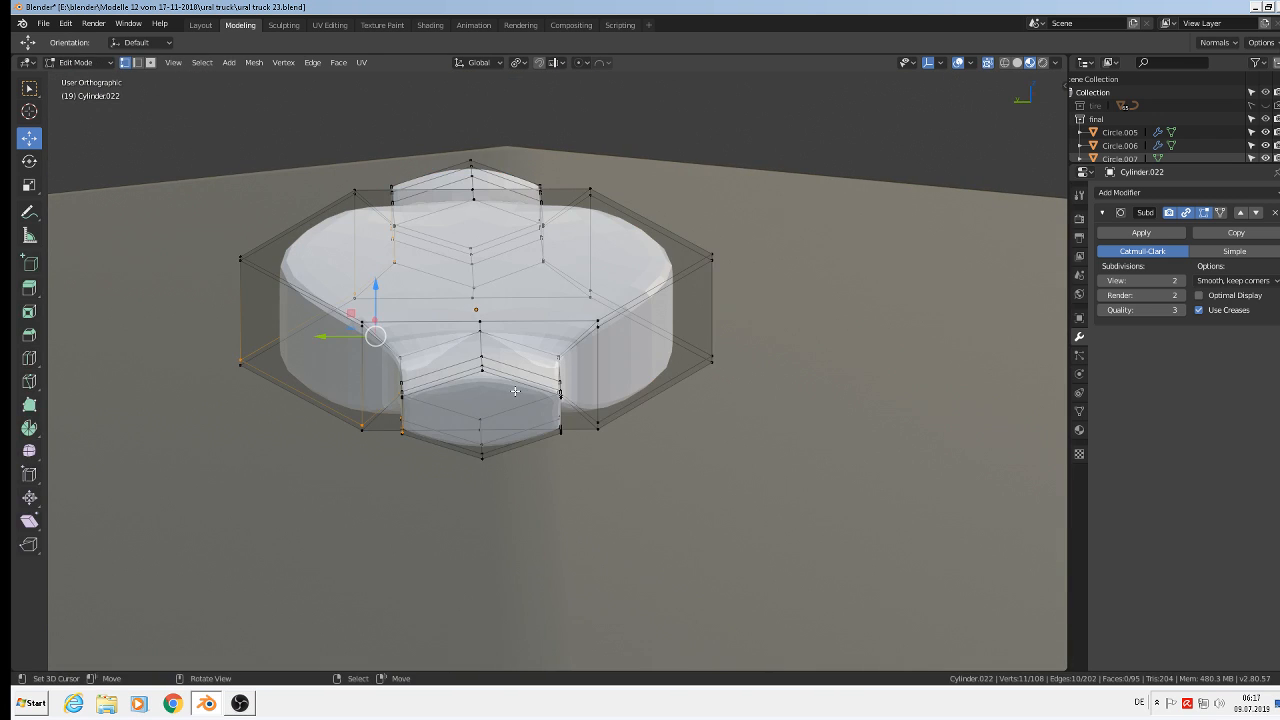
- In face selection mode, grow the selection from the -X stub's end face to the whole stub and scale it to 0.531 along Y
scroll(501, 361, up, 1)
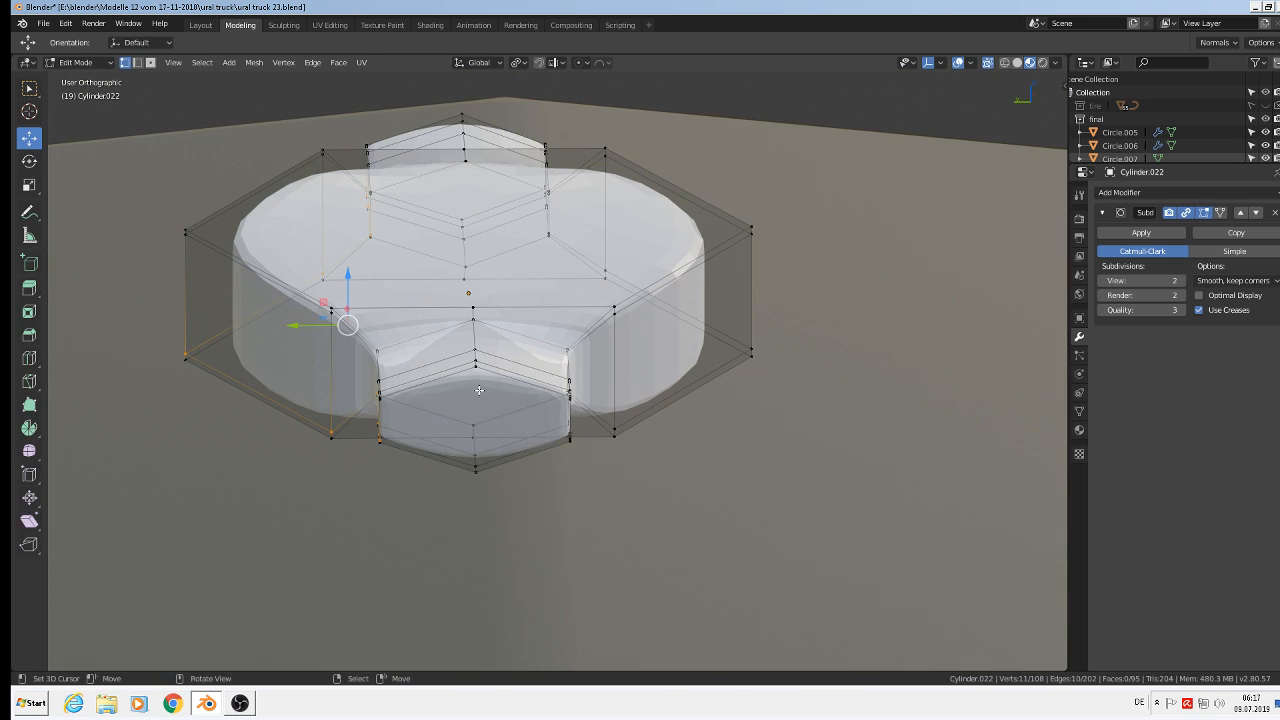
click(152, 62)
click(476, 425)
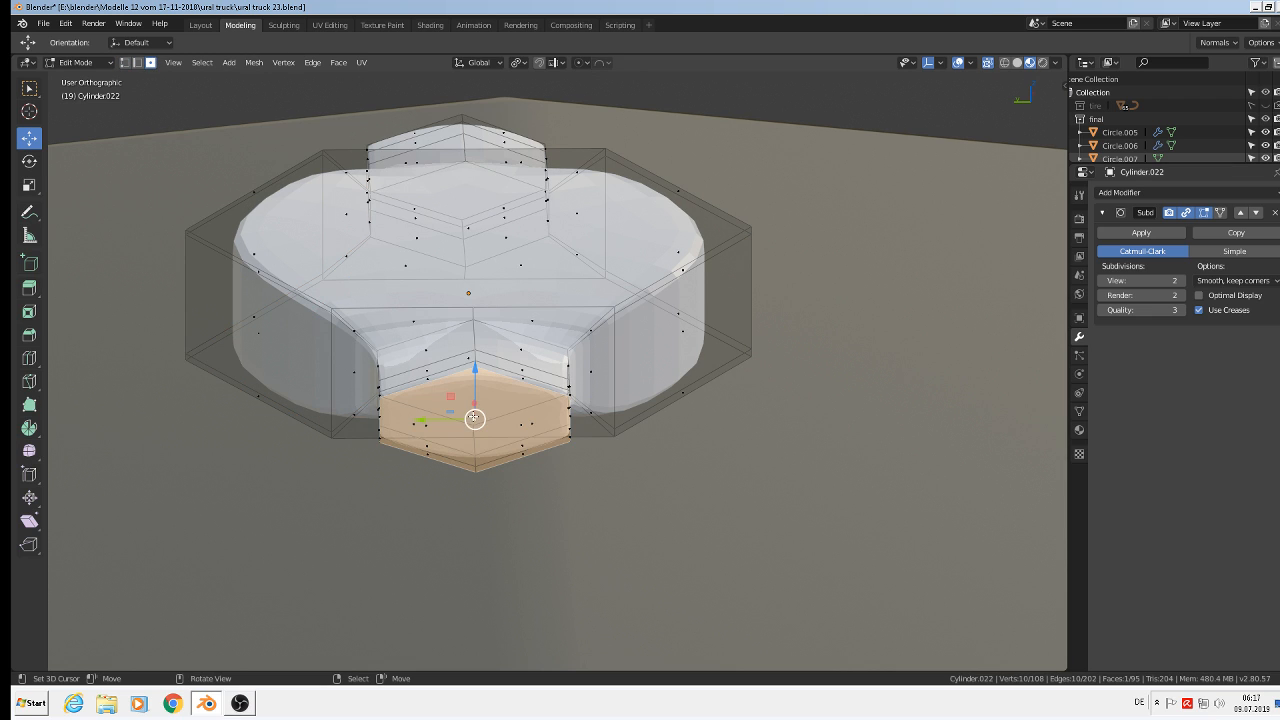
key(ctrl+KP_Add)
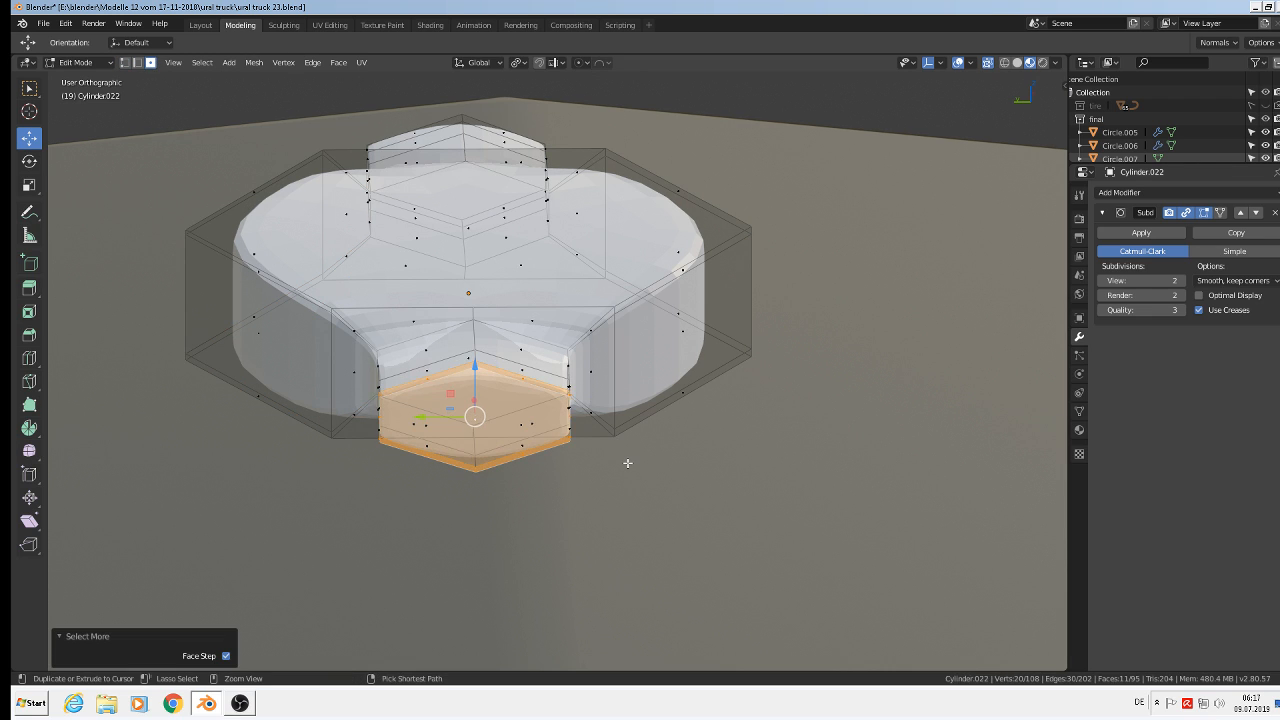
key(ctrl+KP_Add)
key(ctrl+KP_Add)
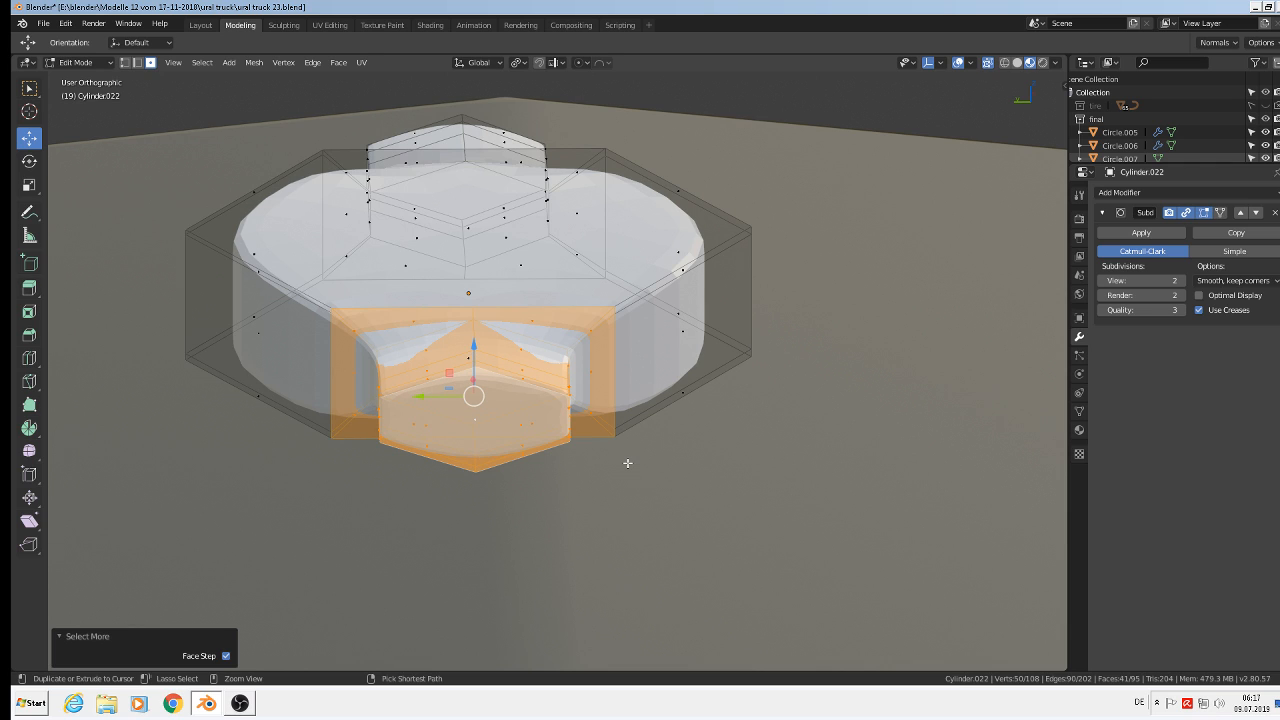
key(ctrl+KP_Subtract)
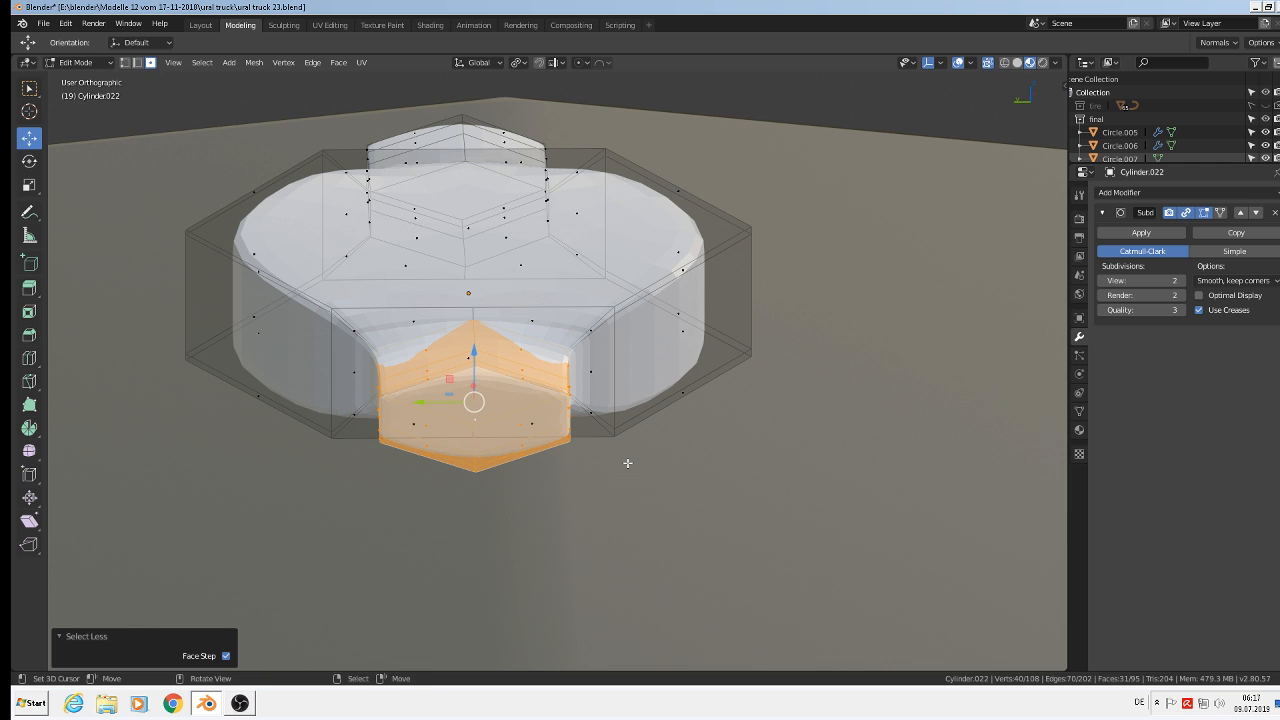
key(s)
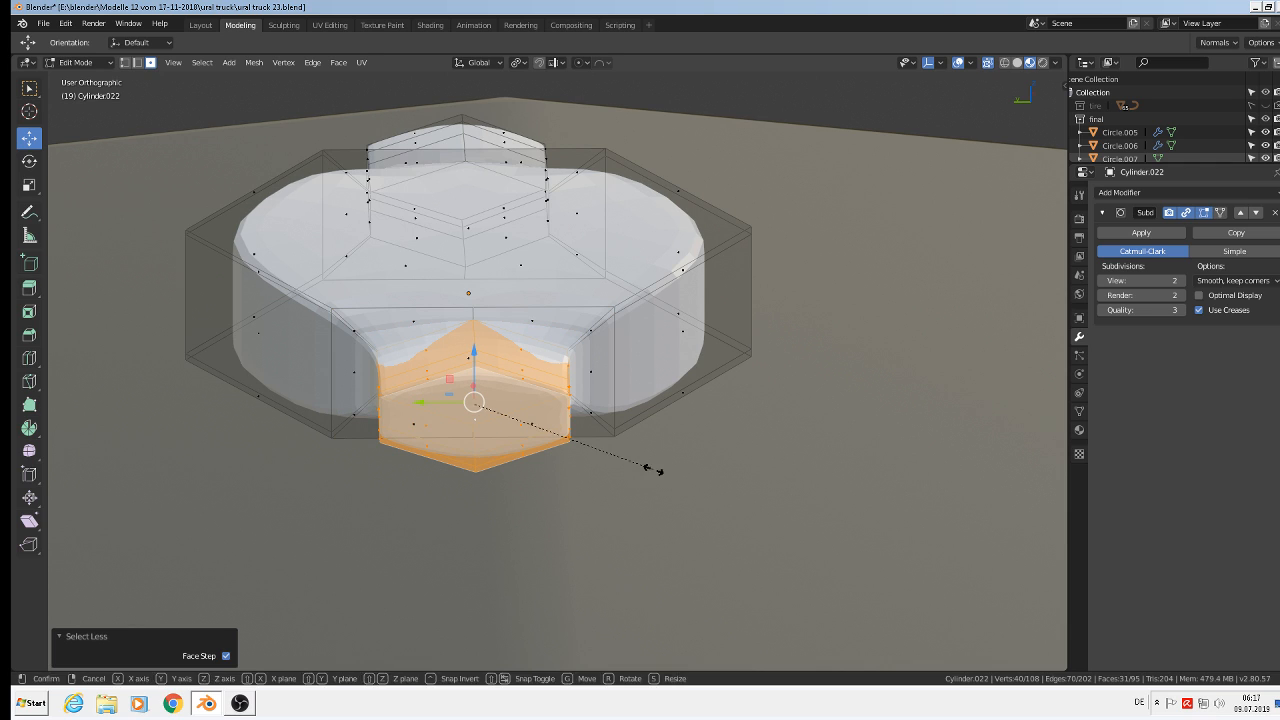
key(y)
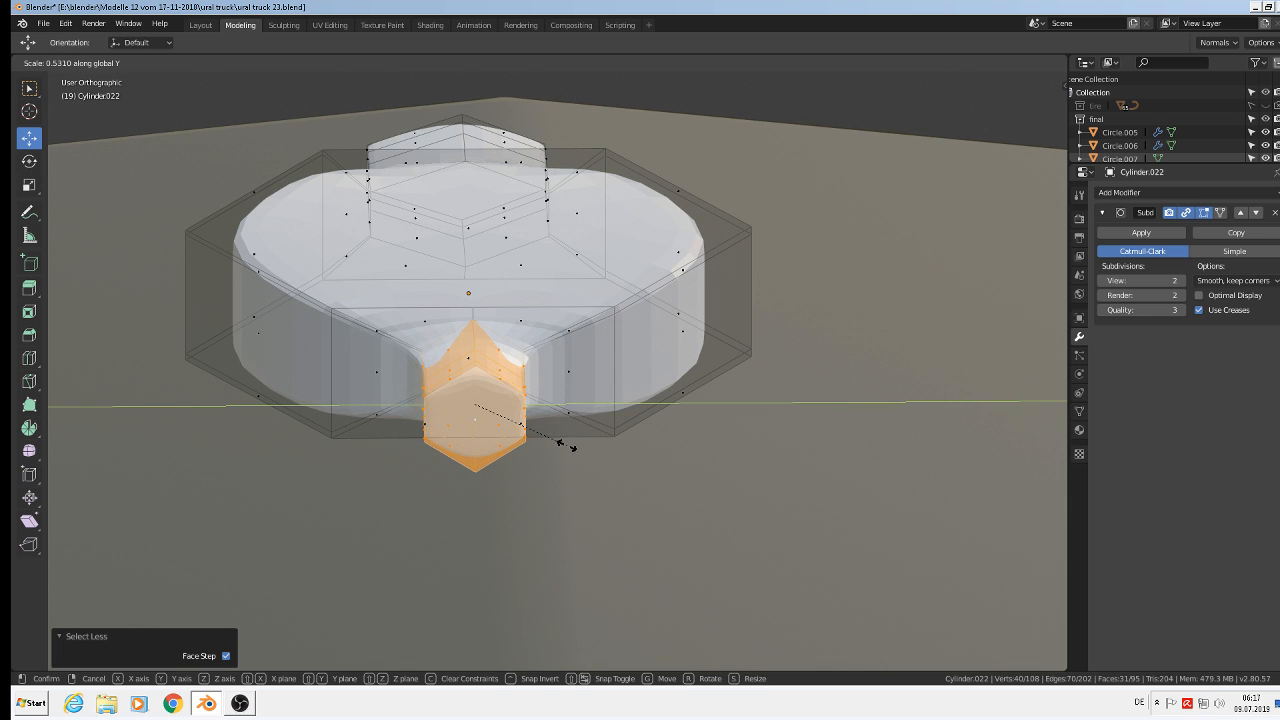
click(567, 445)
- Scale the selected -X stub up uniformly by about 1.13 and return to Object Mode
key(s)
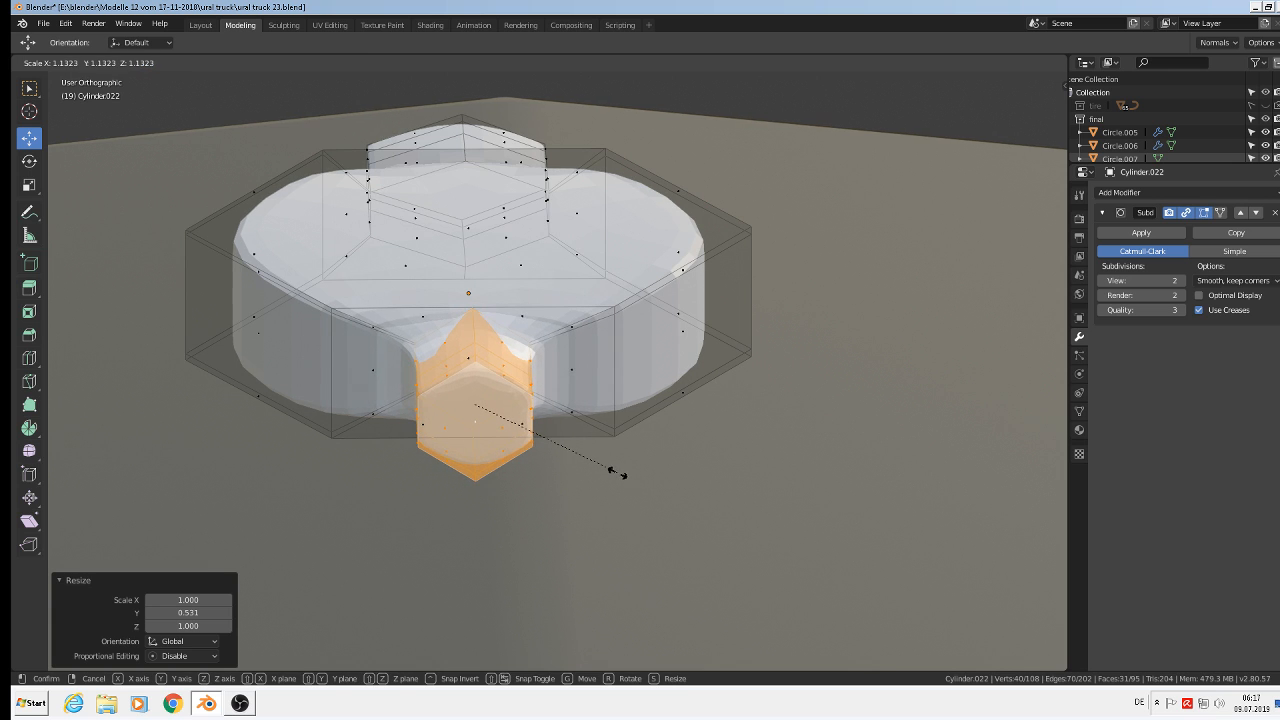
click(617, 472)
key(Tab)
scroll(600, 468, down, 4)
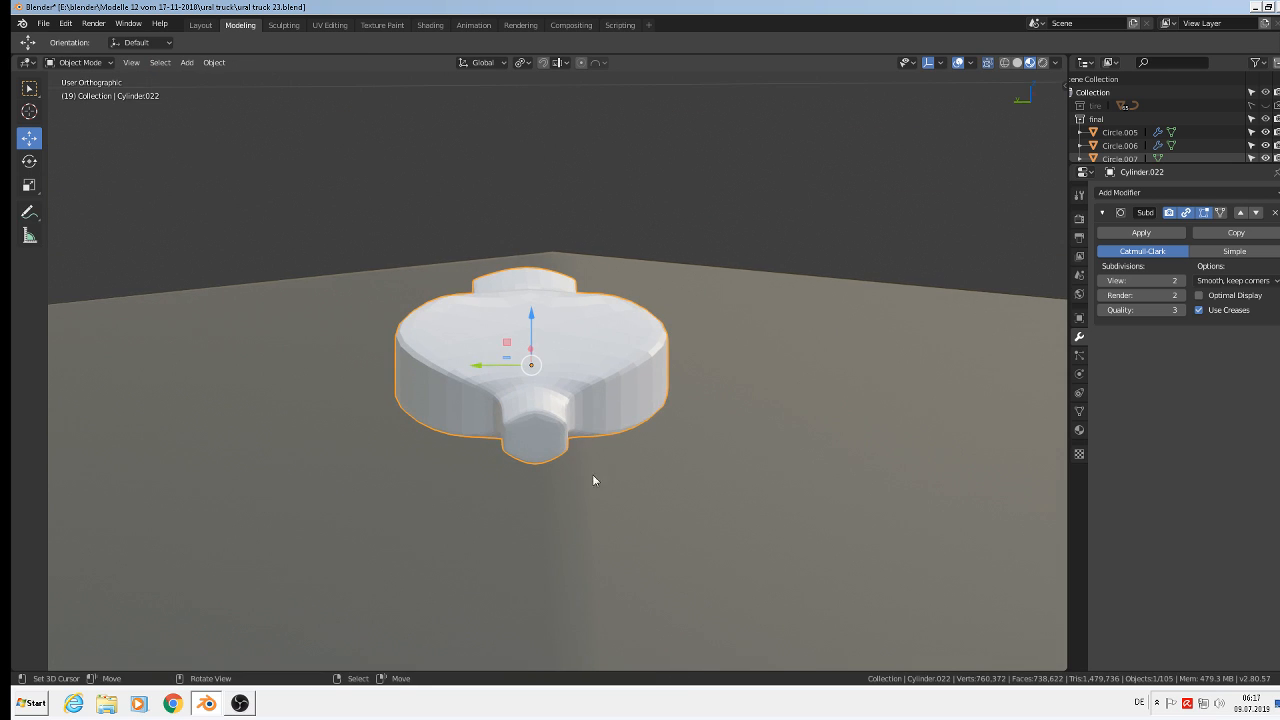
- In edge selection mode, grow the selection from the +X stub's end edge loop to the whole stub and scale it to 0.549 along Y
middle_drag(571, 466, 420, 463)
scroll(694, 403, up, 3)
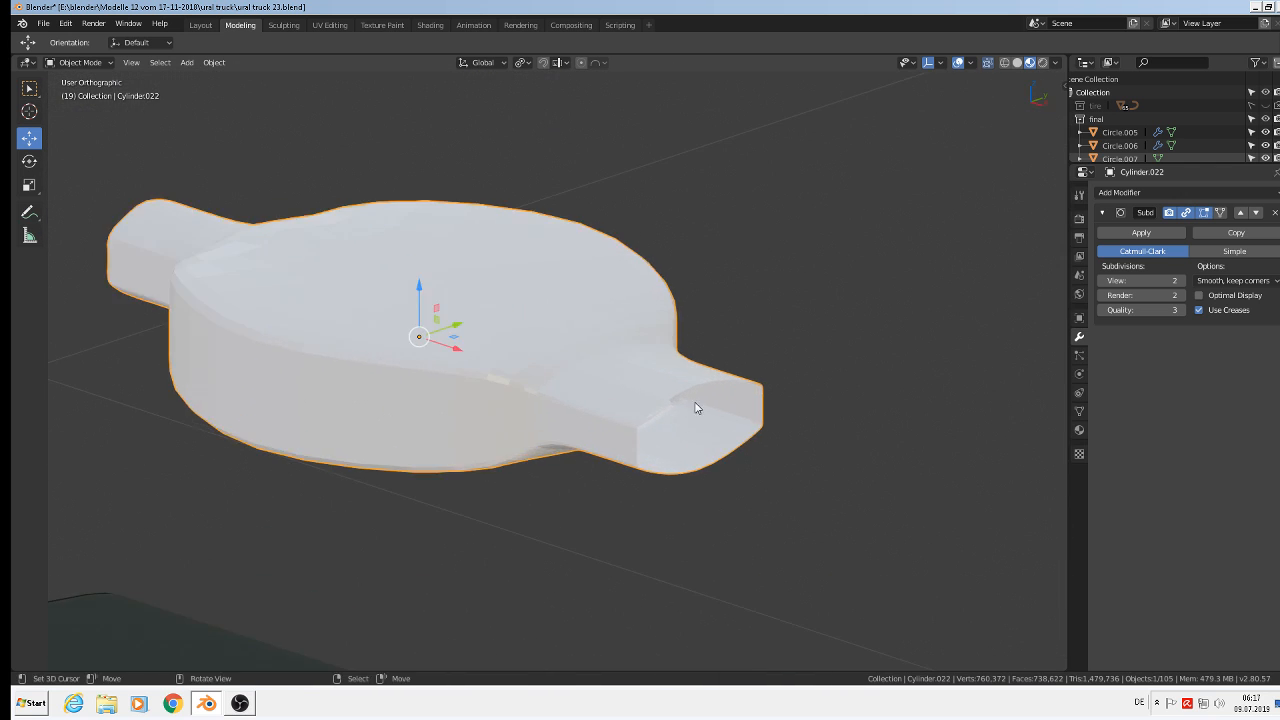
key(Tab)
key(alt+a)
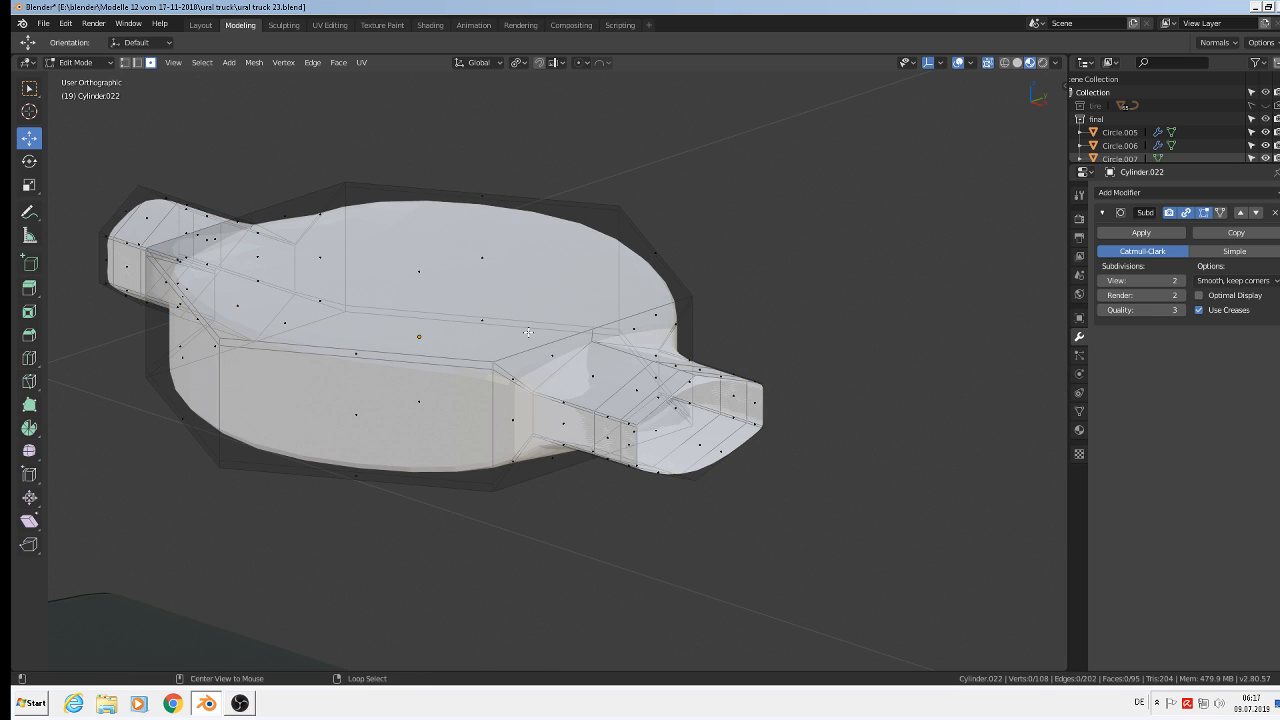
click(137, 62)
alt+right_click(674, 394)
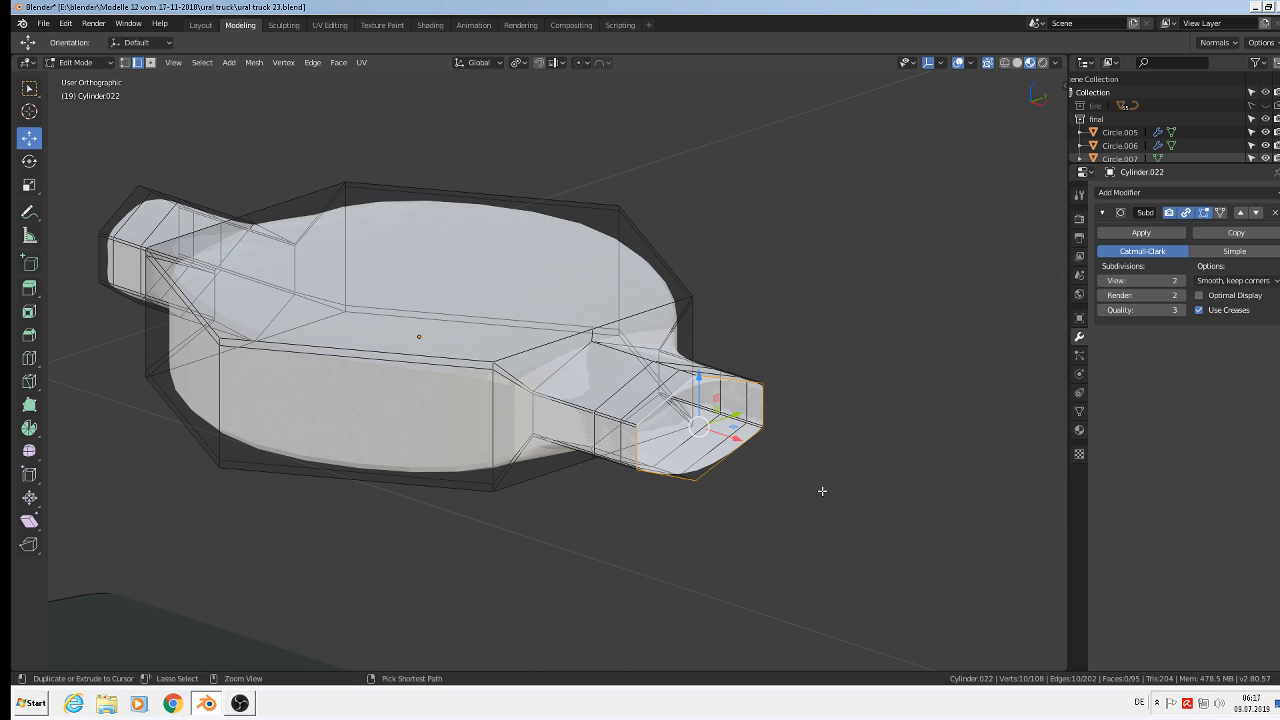
key(ctrl+KP_Add)
key(ctrl+KP_Add)
key(ctrl+KP_Add)
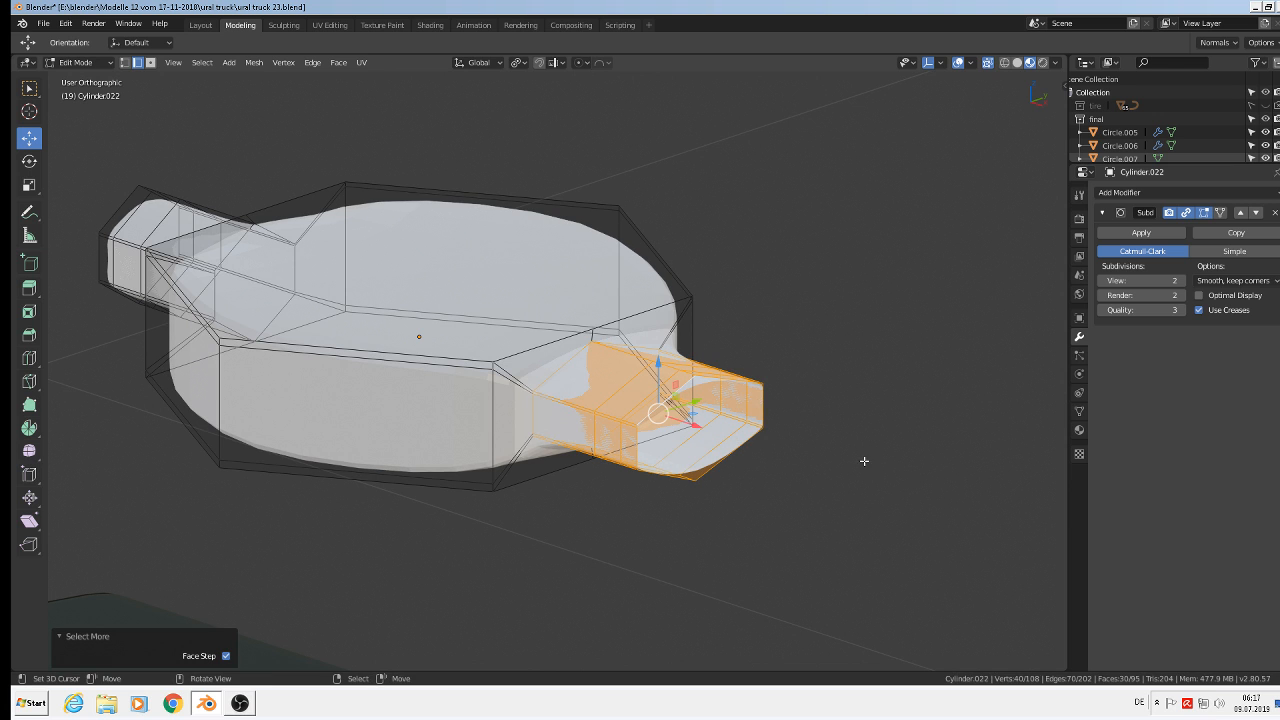
middle_drag(864, 461, 828, 516)
key(s)
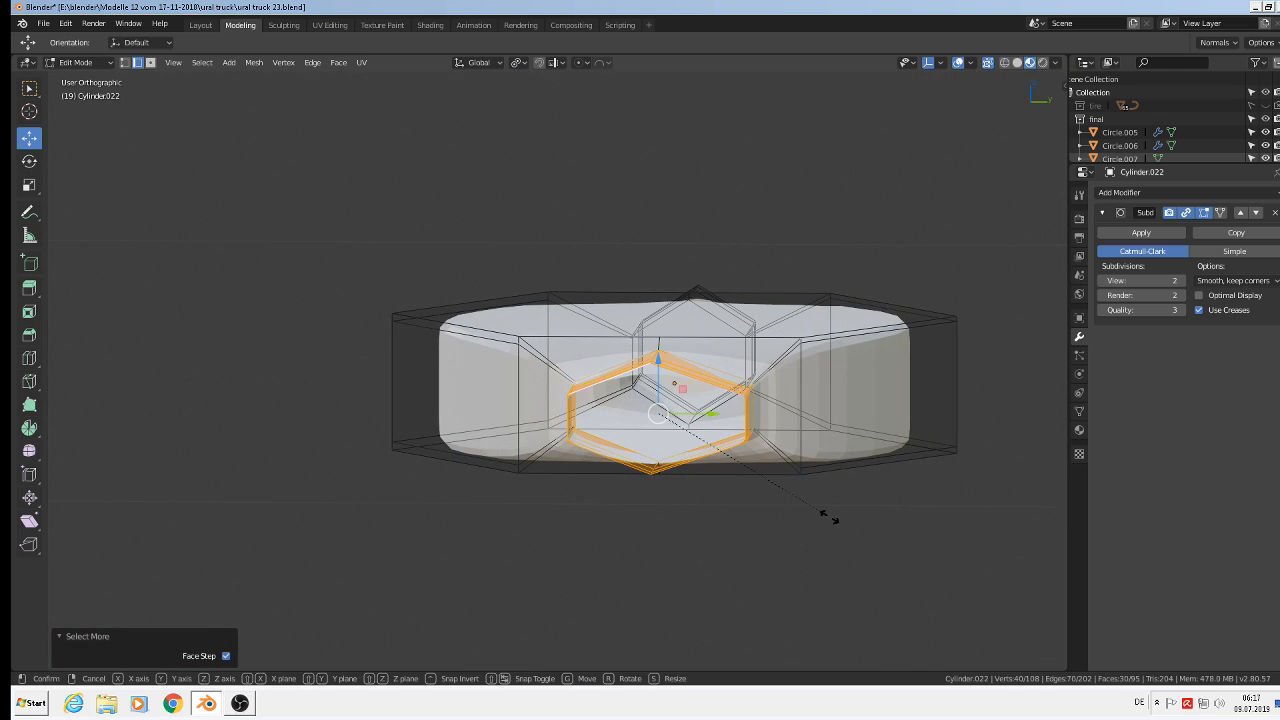
key(y)
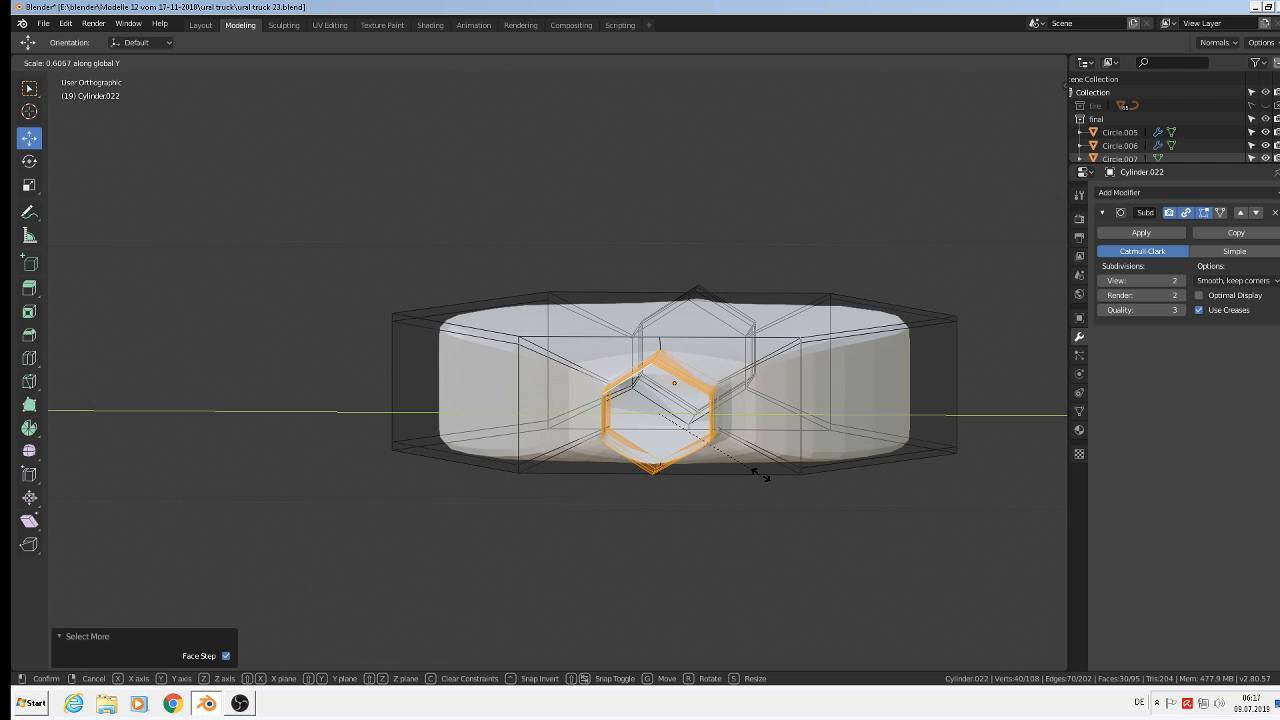
click(771, 486)
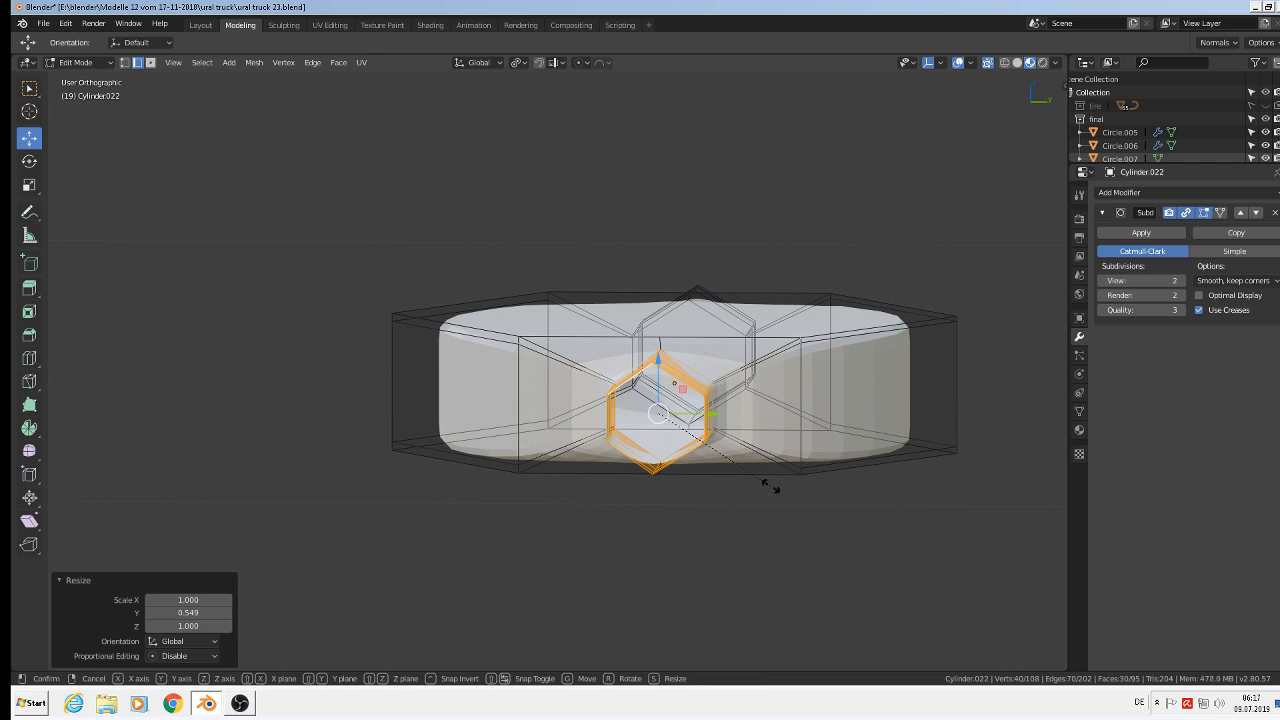
- Scale the selected +X stub up uniformly by 1.187 and return to Object Mode
key(s)
click(794, 496)
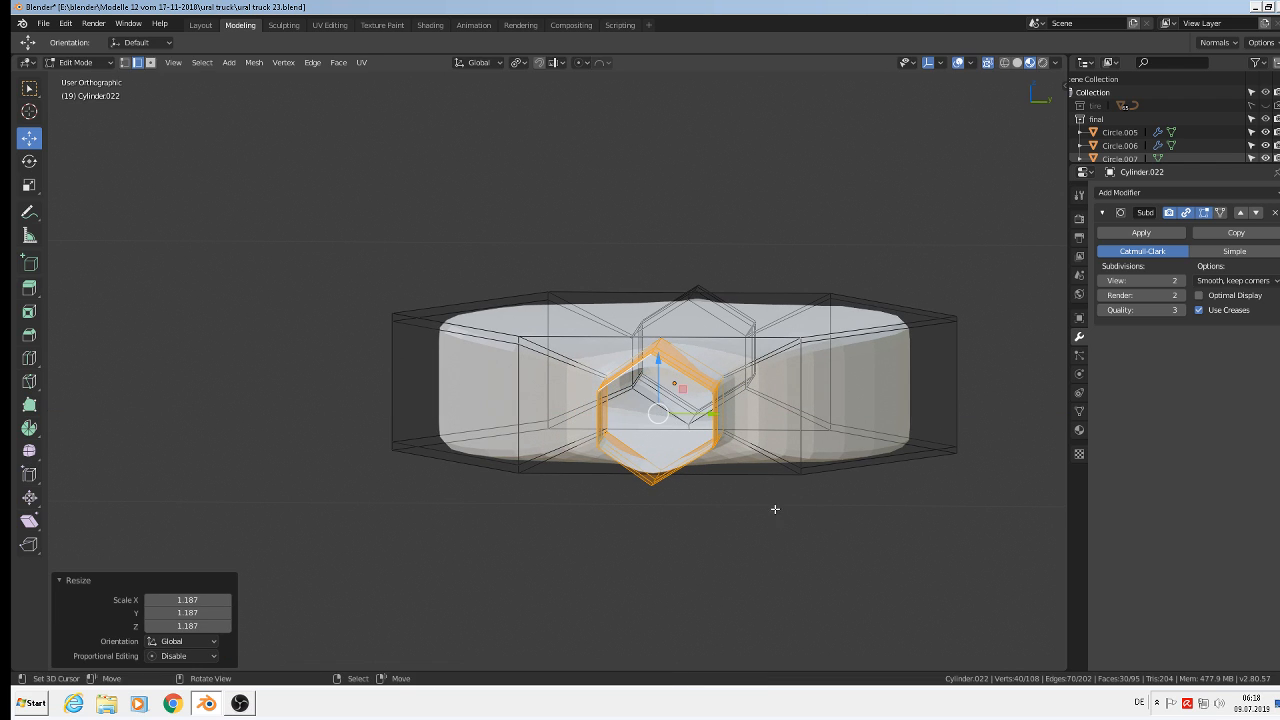
middle_drag(775, 509, 980, 549)
key(Tab)
scroll(687, 439, down, 3)
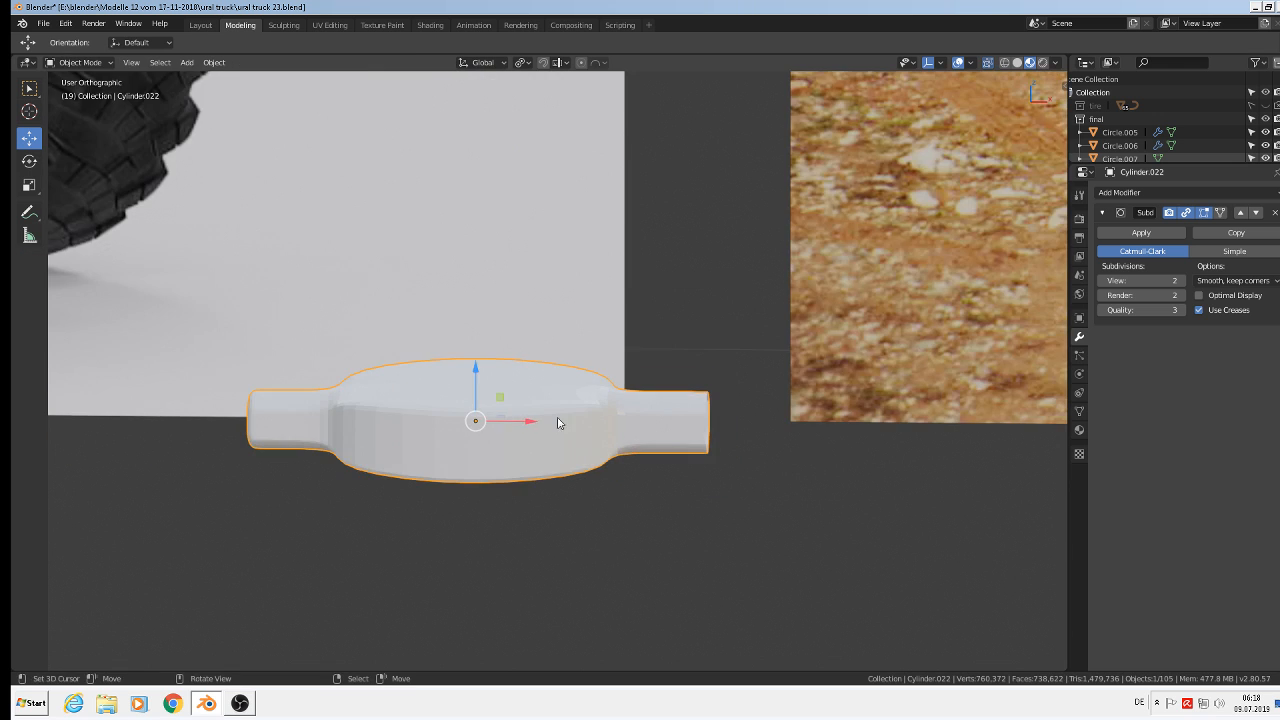
- Apply Shade Smooth to the whole part
scroll(389, 412, up, 1)
shift+middle_drag(394, 412, 688, 405)
click(214, 62)
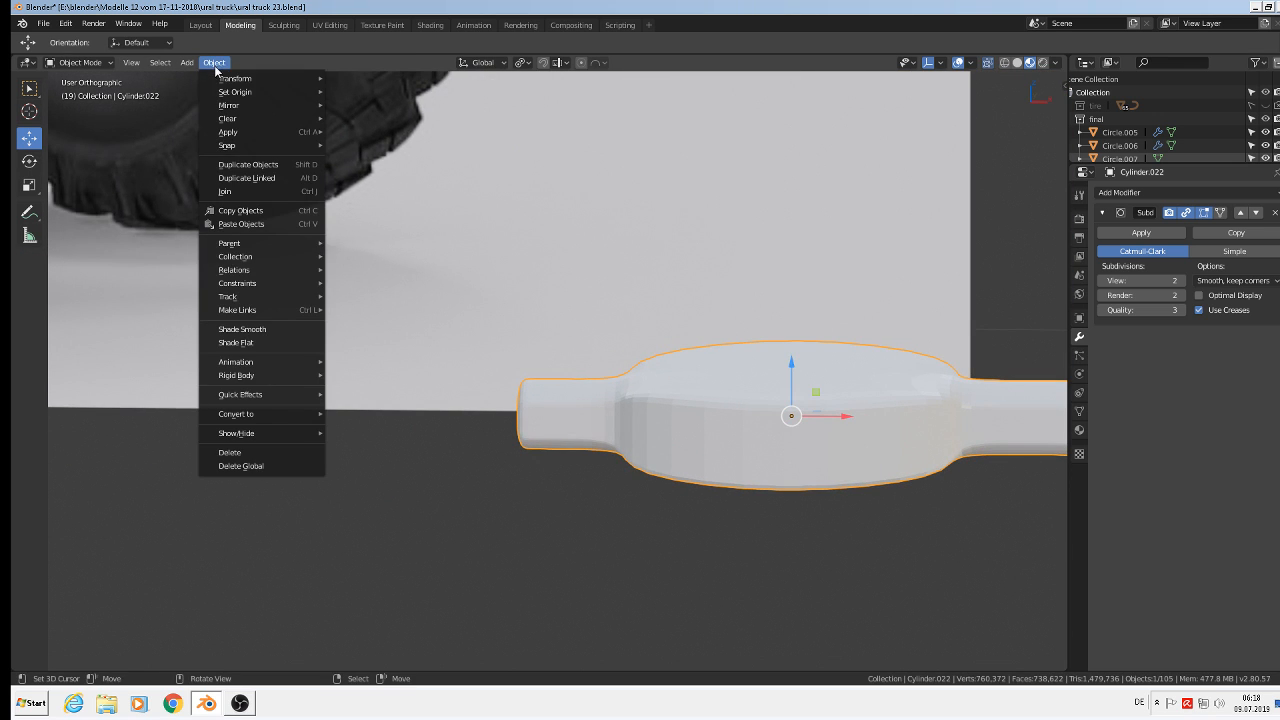
click(259, 335)
scroll(767, 408, down, 4)
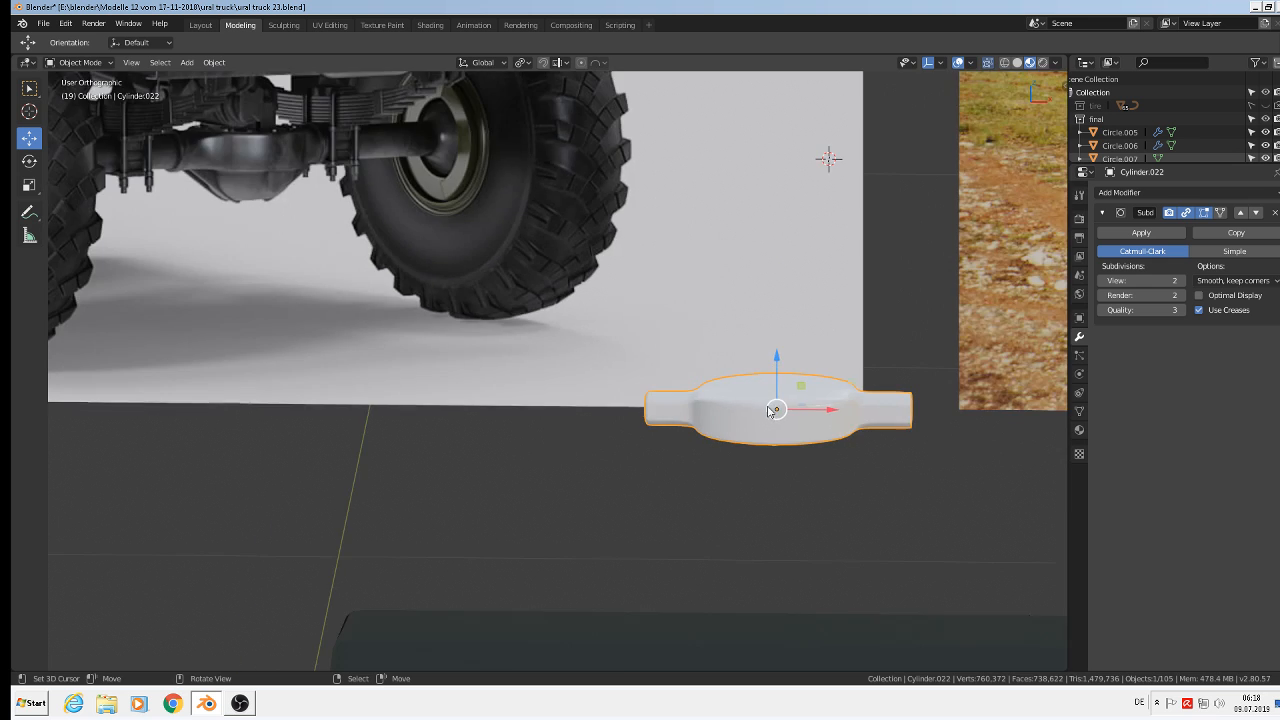
- In face selection mode, extrude the face ring at the -X stub's end and scale it up by about 1.19 as a collar
scroll(784, 413, up, 3)
mouse_move(784, 413)
middle_down()
mouse_move(823, 420)
mouse_move(804, 413)
middle_up()
scroll(694, 413, up, 1)
key(Tab)
scroll(695, 414, up, 4)
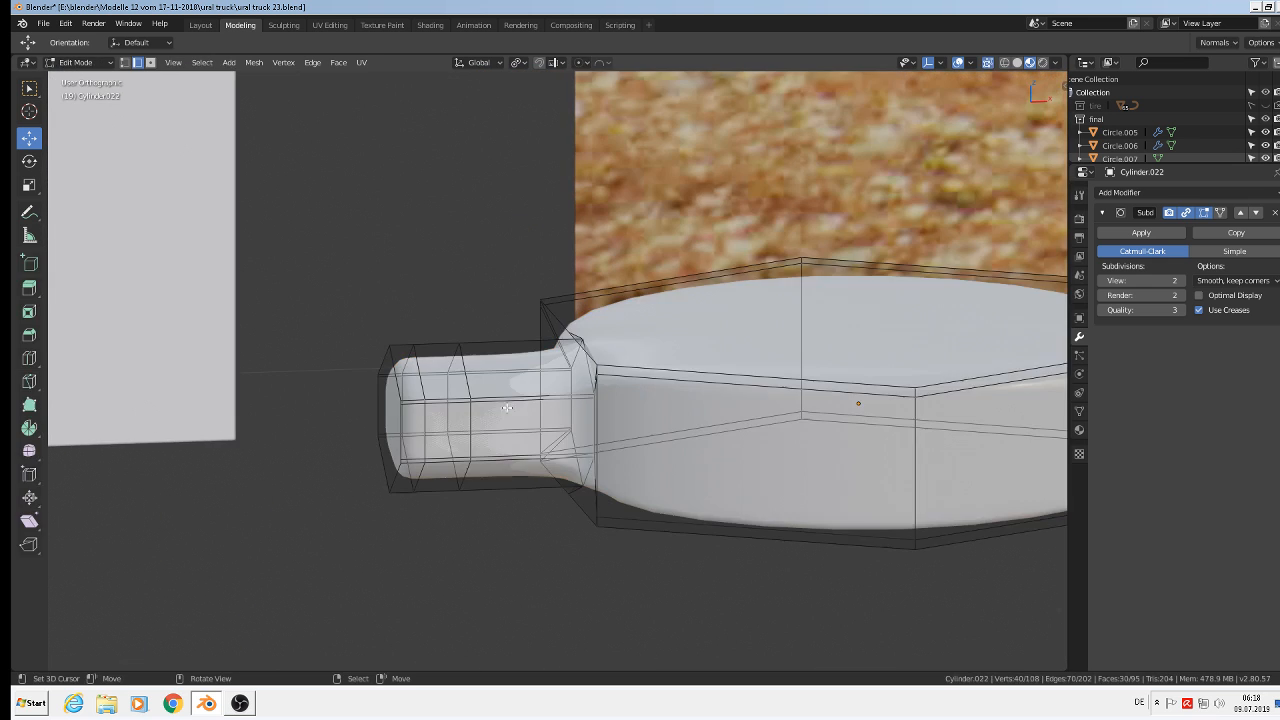
click(150, 62)
alt+click(400, 397)
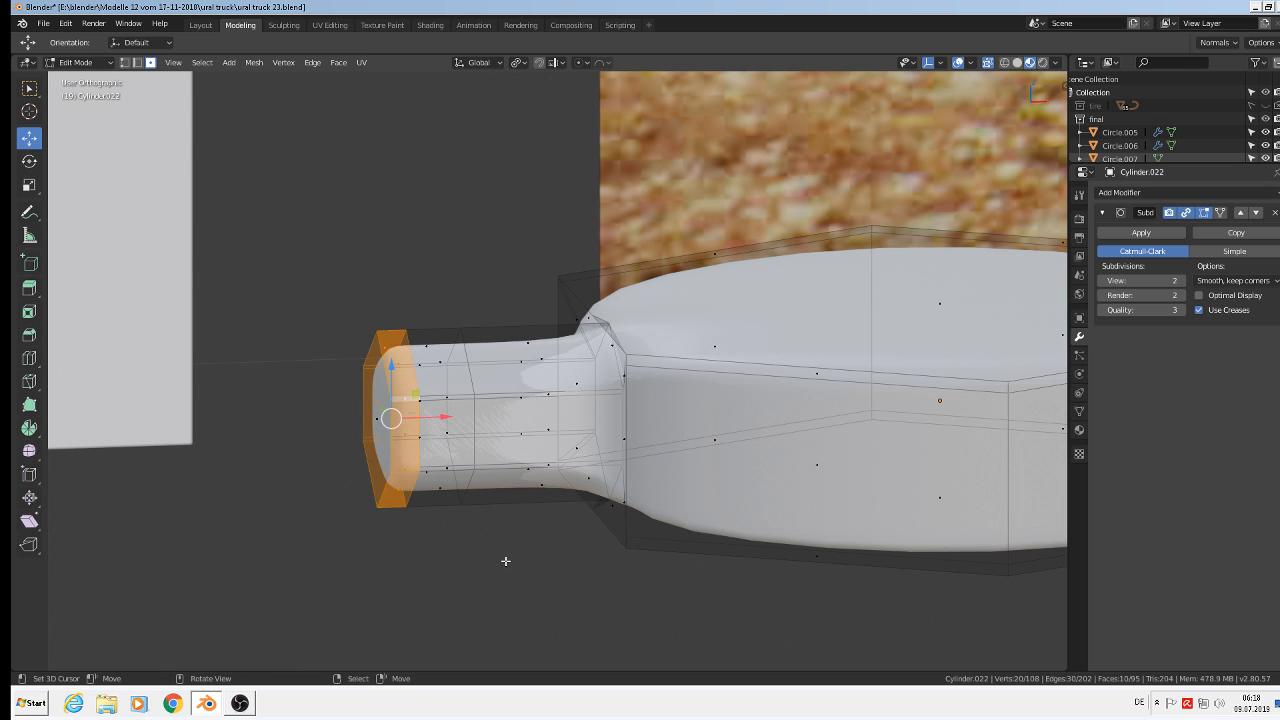
key(s)
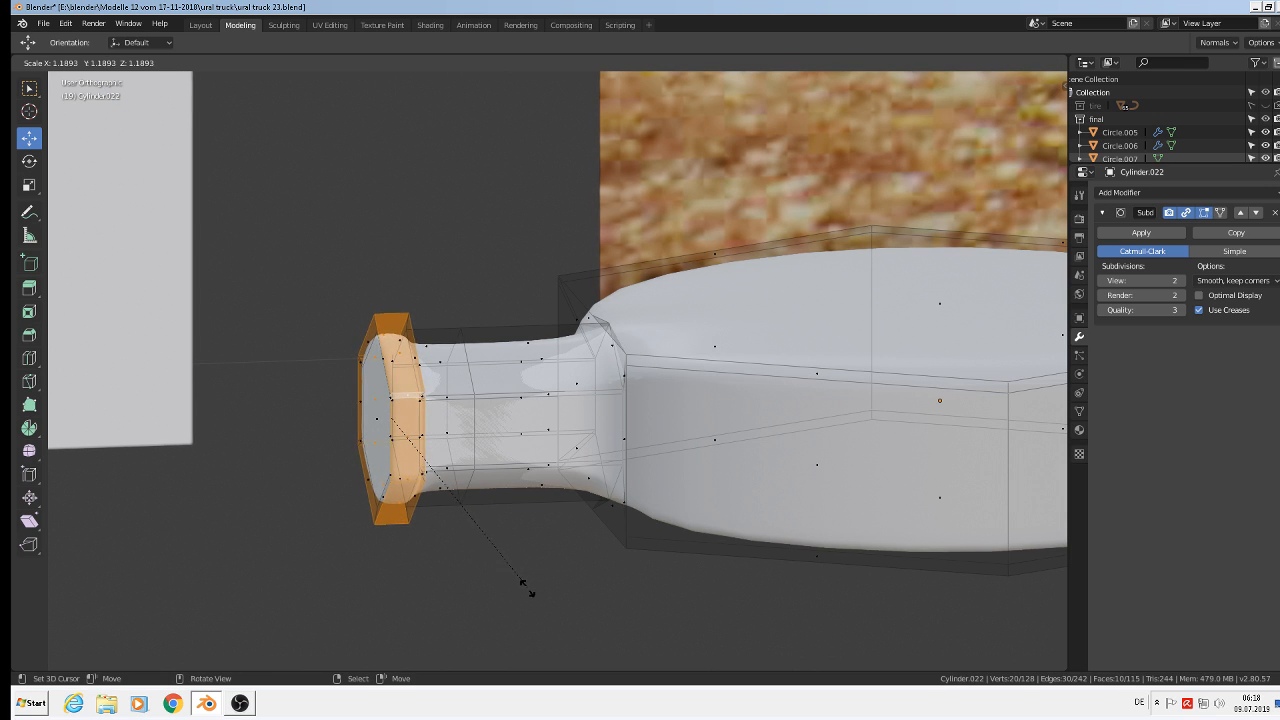
click(522, 583)
scroll(518, 572, down, 3)
key(Tab)
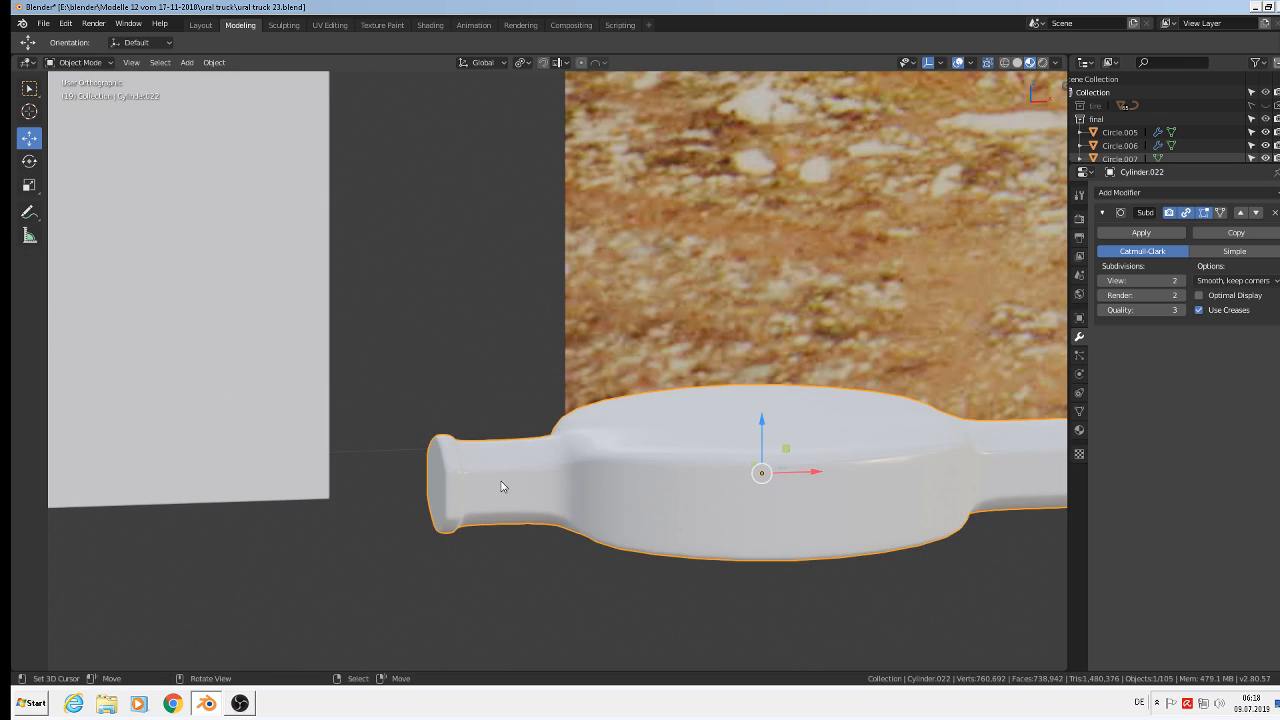
- Extrude the face ring at the +X stub's end, scale it up by 1.231 as a matching collar, and check the smoothed shape
middle_drag(502, 487, 421, 483)
scroll(679, 473, down, 3)
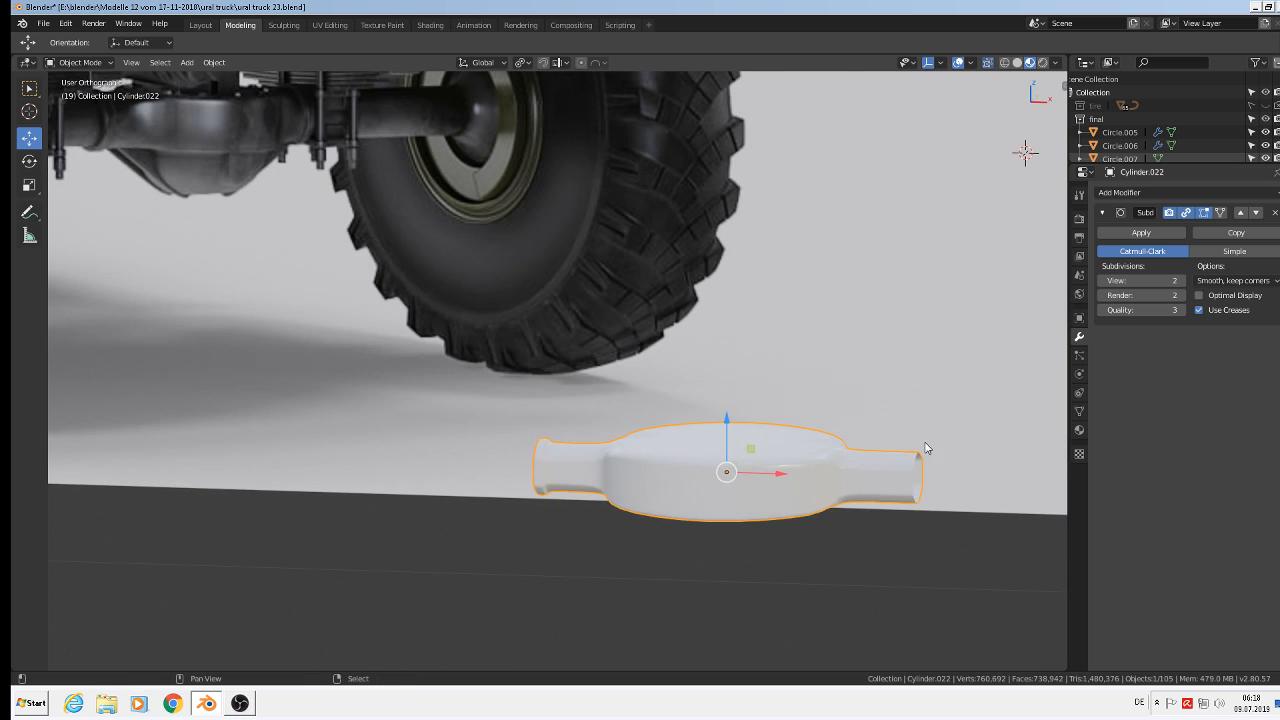
scroll(926, 448, up, 3)
key(Tab)
alt+click(931, 521)
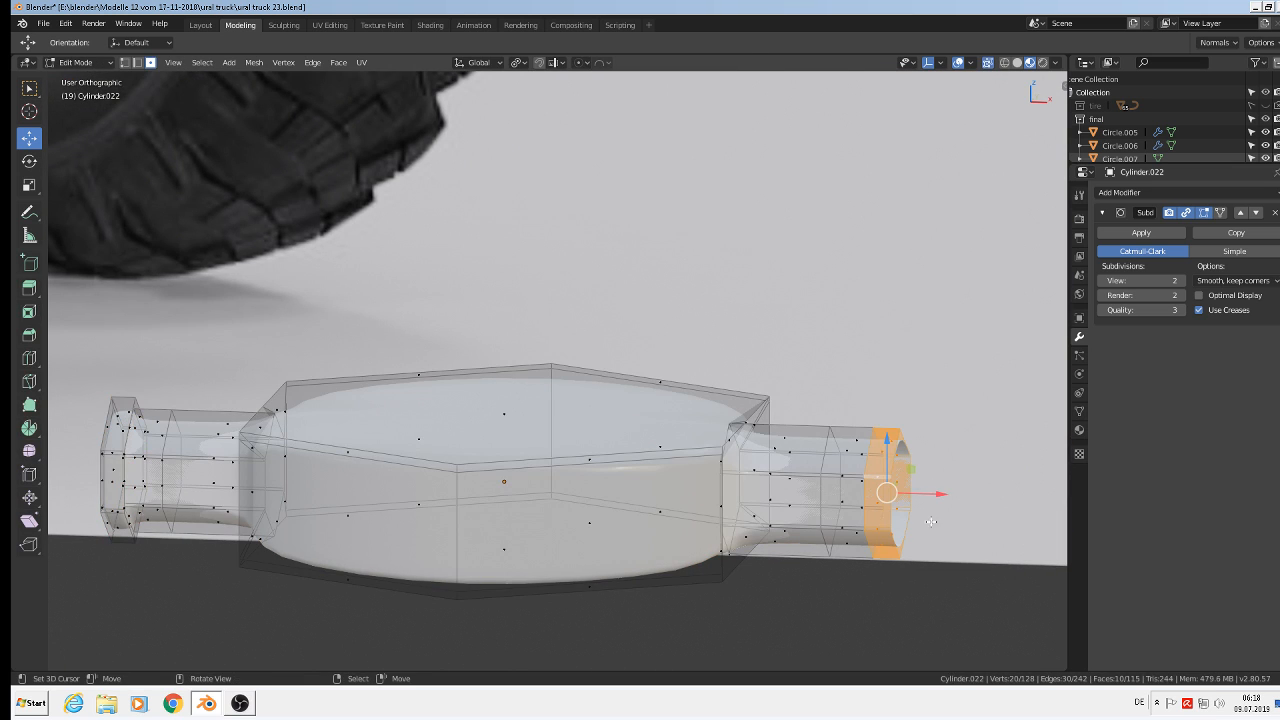
key(s)
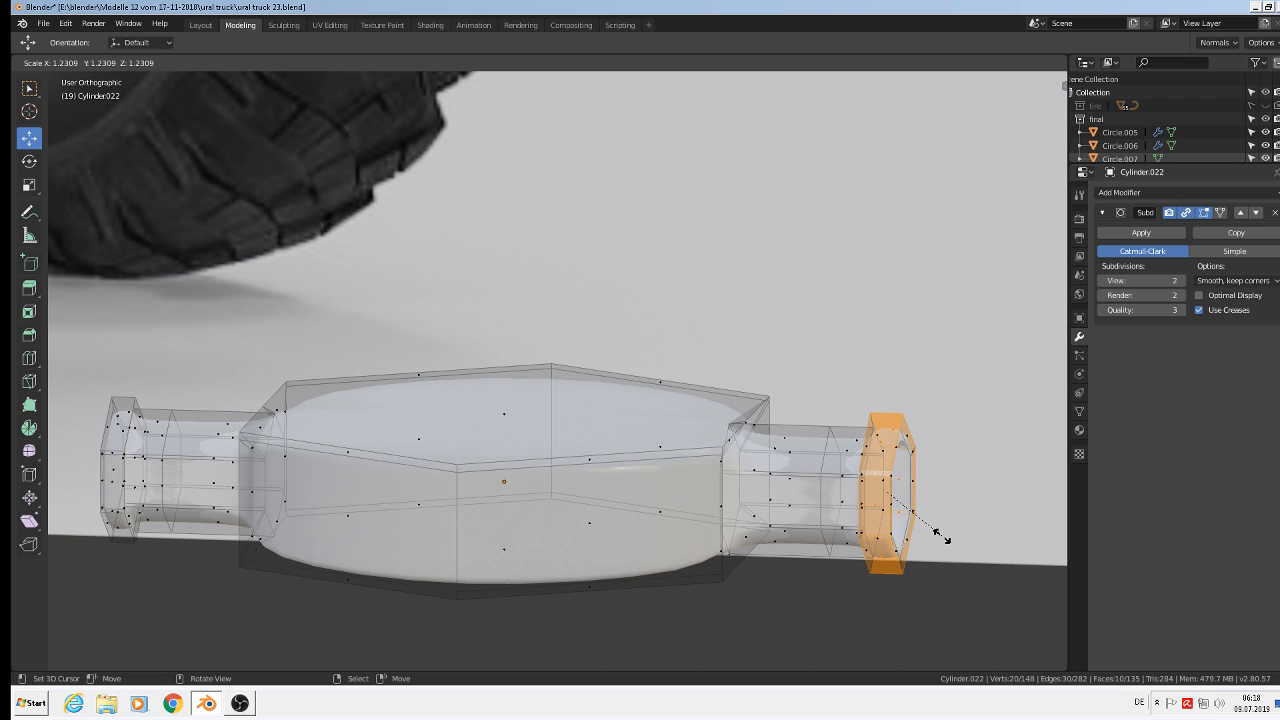
click(940, 537)
scroll(760, 478, up, 3)
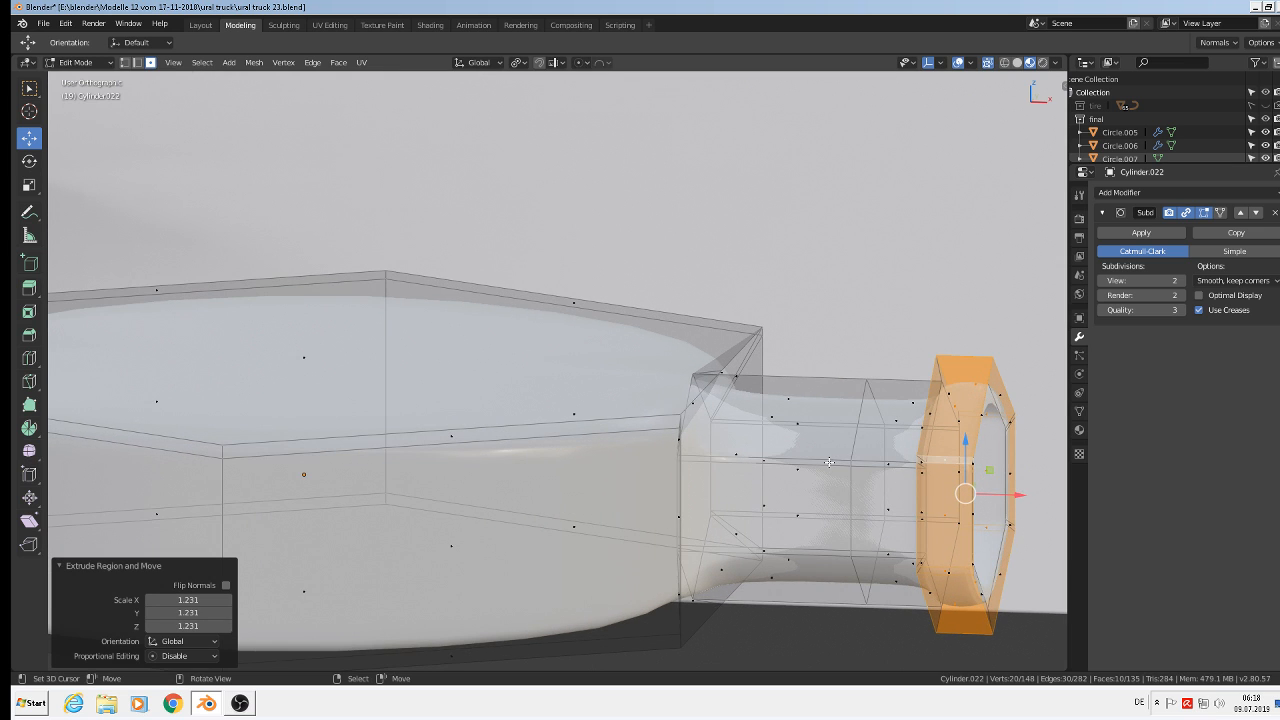
key(Tab)
key(Tab)
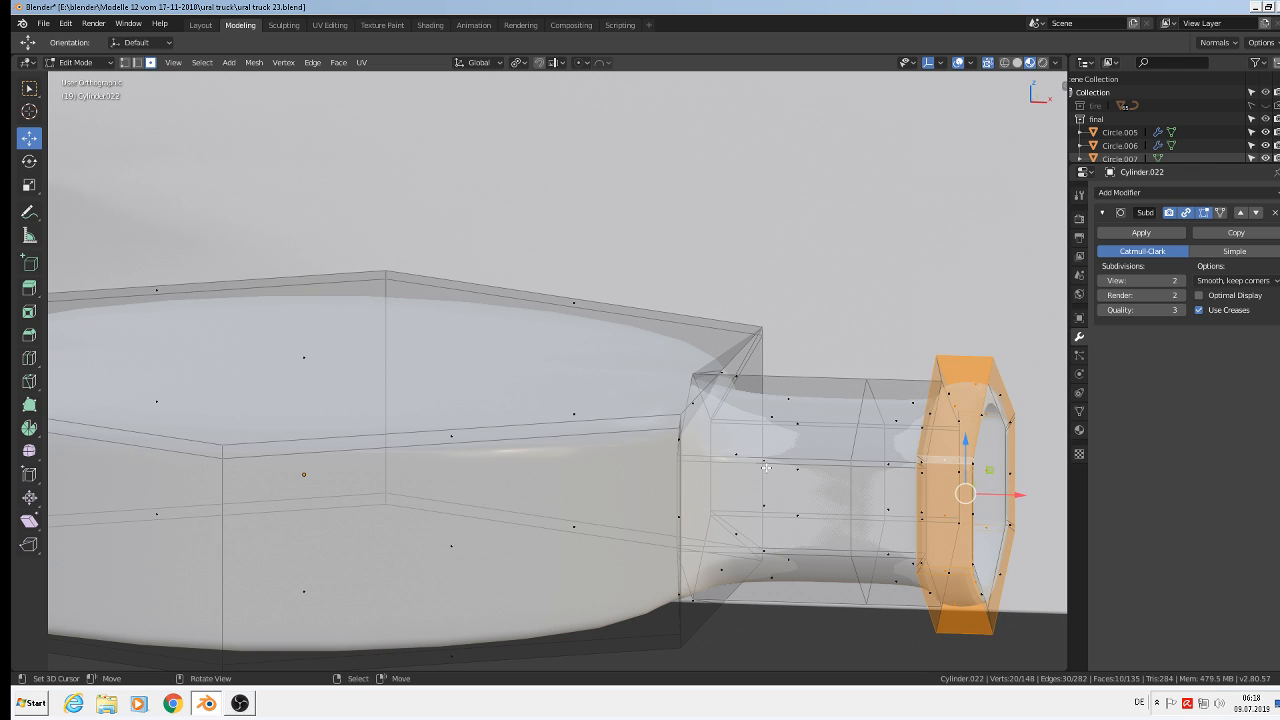
- Switch to edge selection mode and turn off X-ray display for picking edges on the +X stub
click(138, 62)
scroll(794, 478, up, 2)
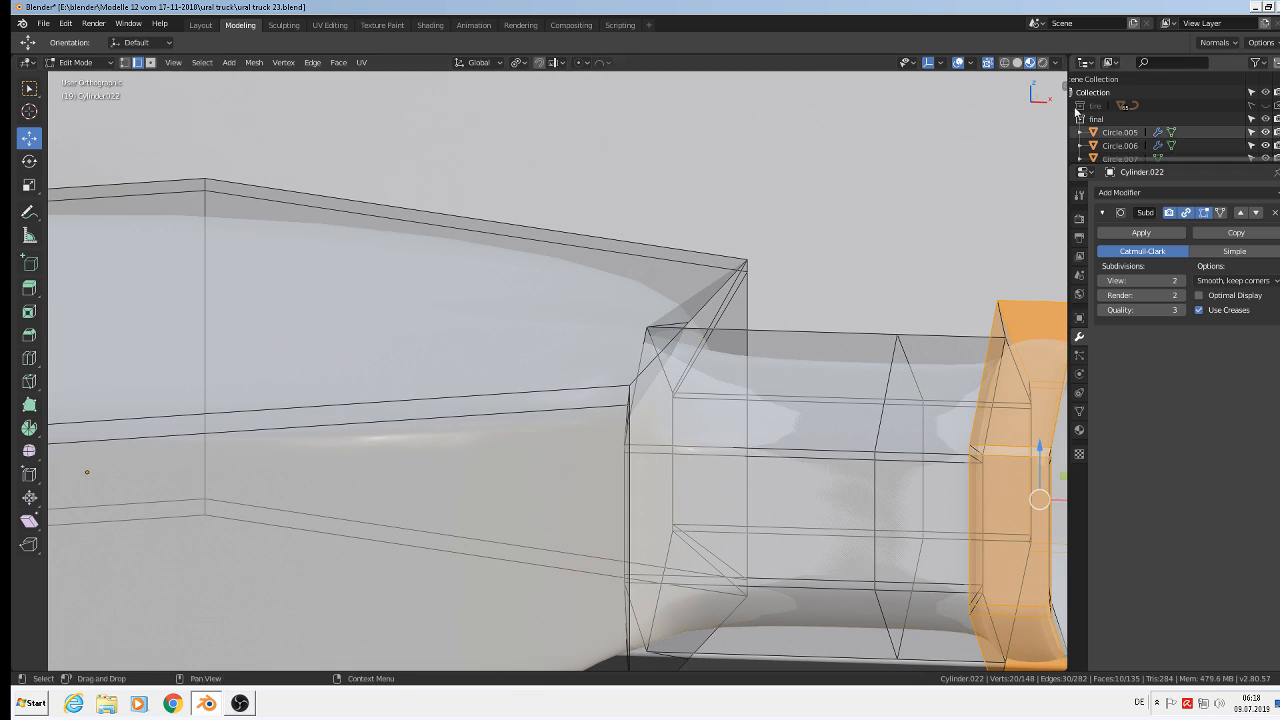
click(986, 63)
scroll(864, 461, down, 3)
right_click(855, 465)
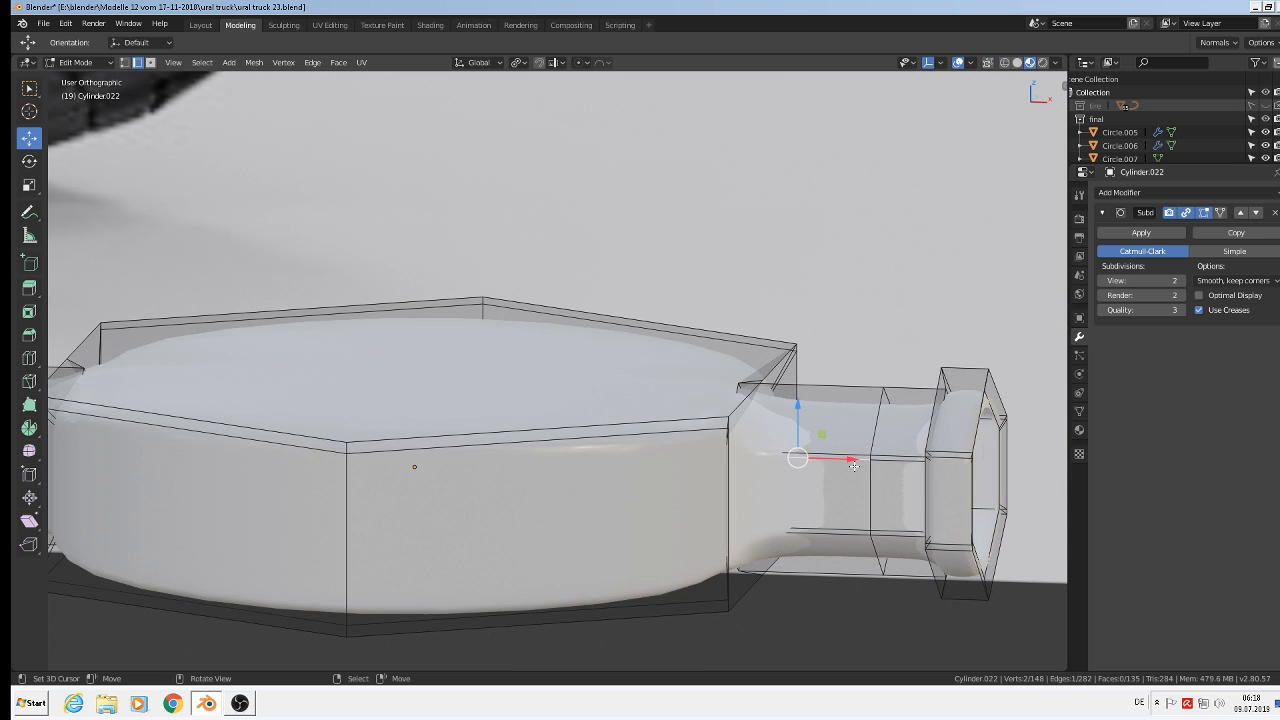
alt+right_click(840, 462)
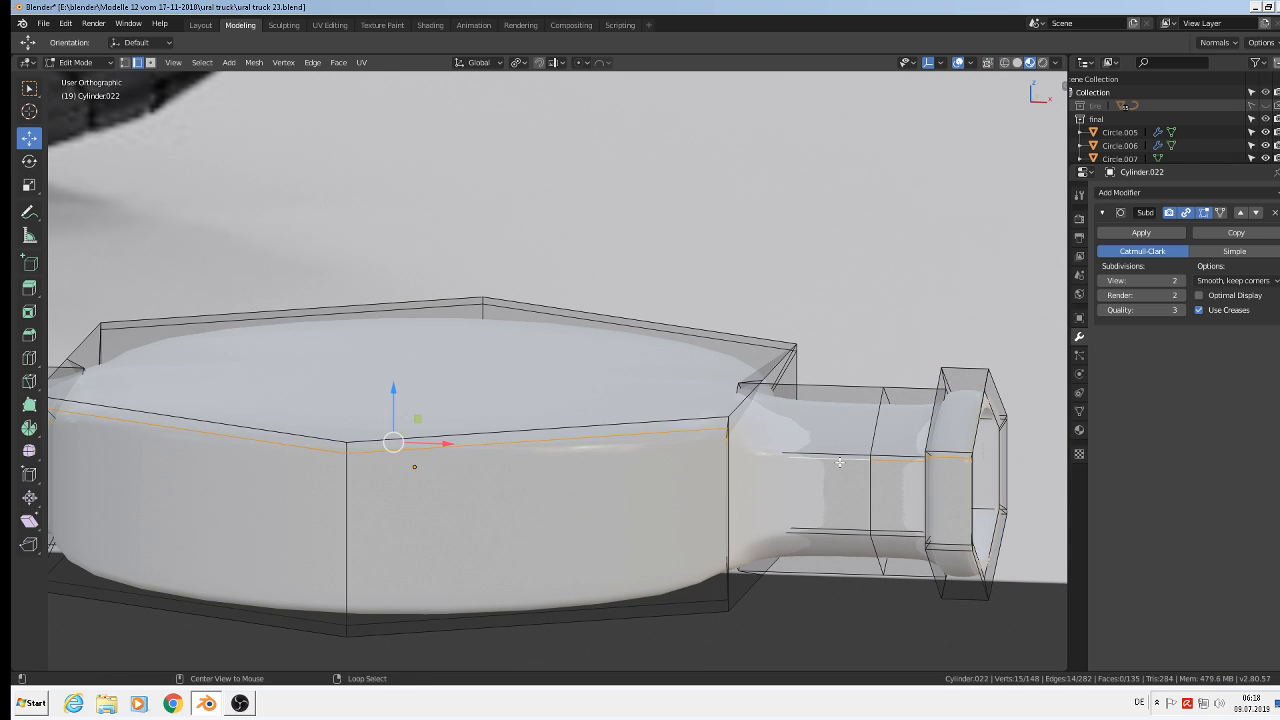
key(x)
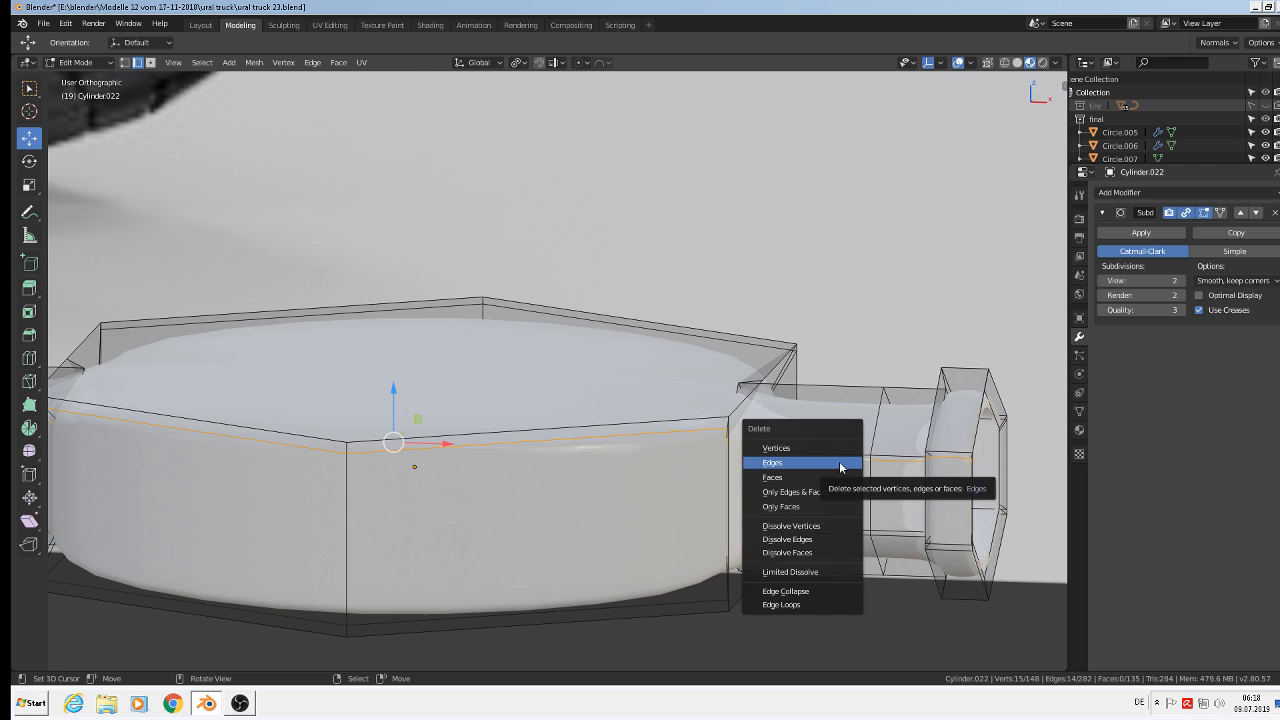
key(Escape)
- Dissolve the lower of the two closely spaced lengthwise edge lines near the top of the +X stub's -Y side, including its collar segments
right_click(842, 463)
shift+right_click(912, 461)
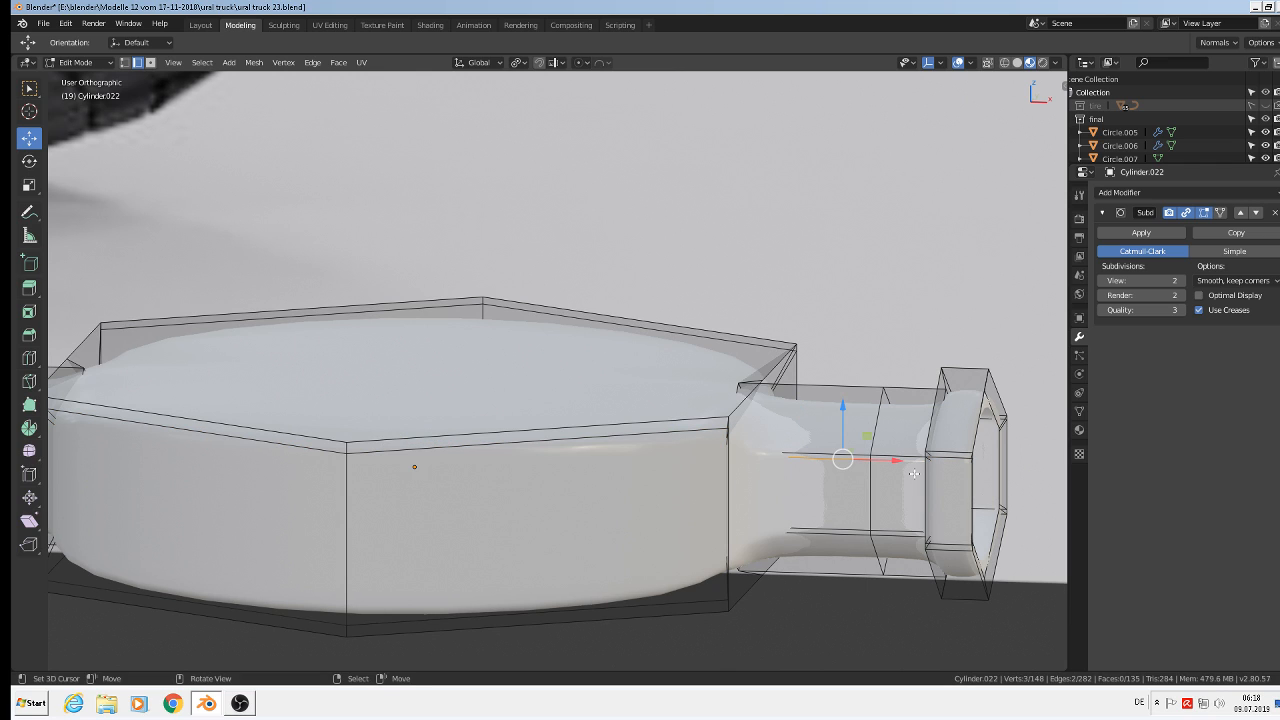
shift+right_click(914, 470)
scroll(914, 470, up, 3)
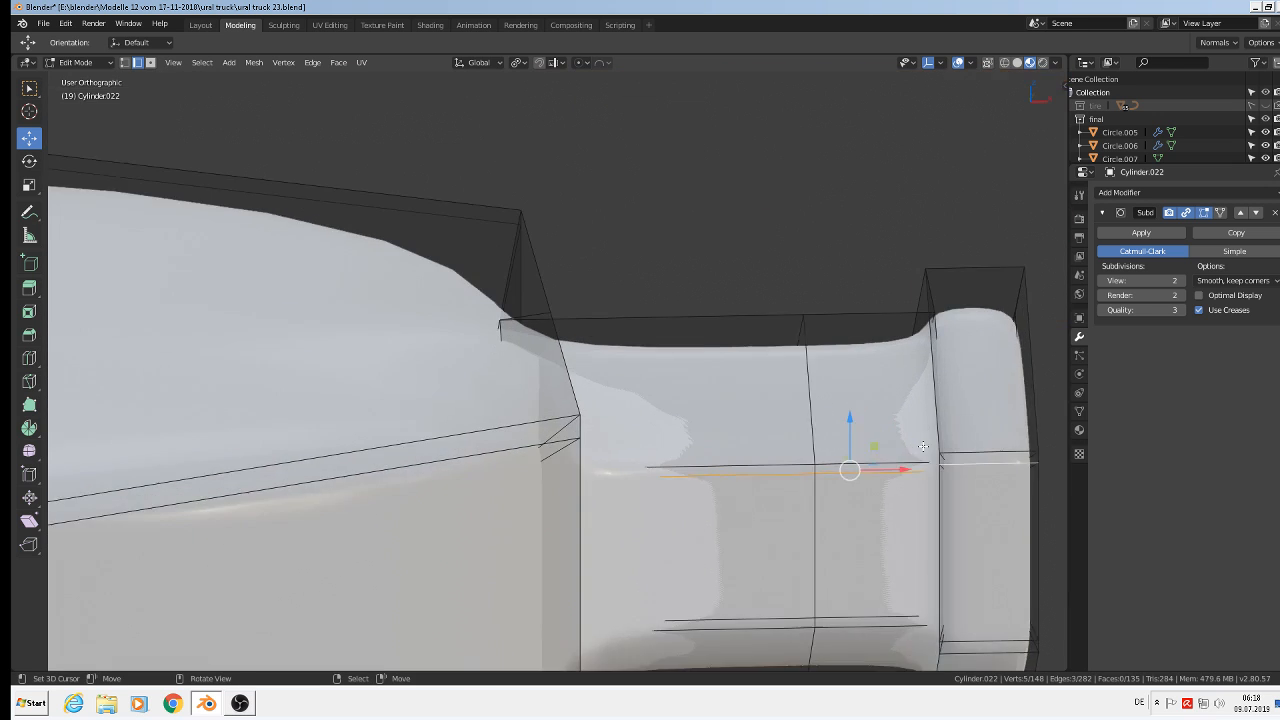
scroll(922, 446, up, 3)
shift+right_click(940, 465)
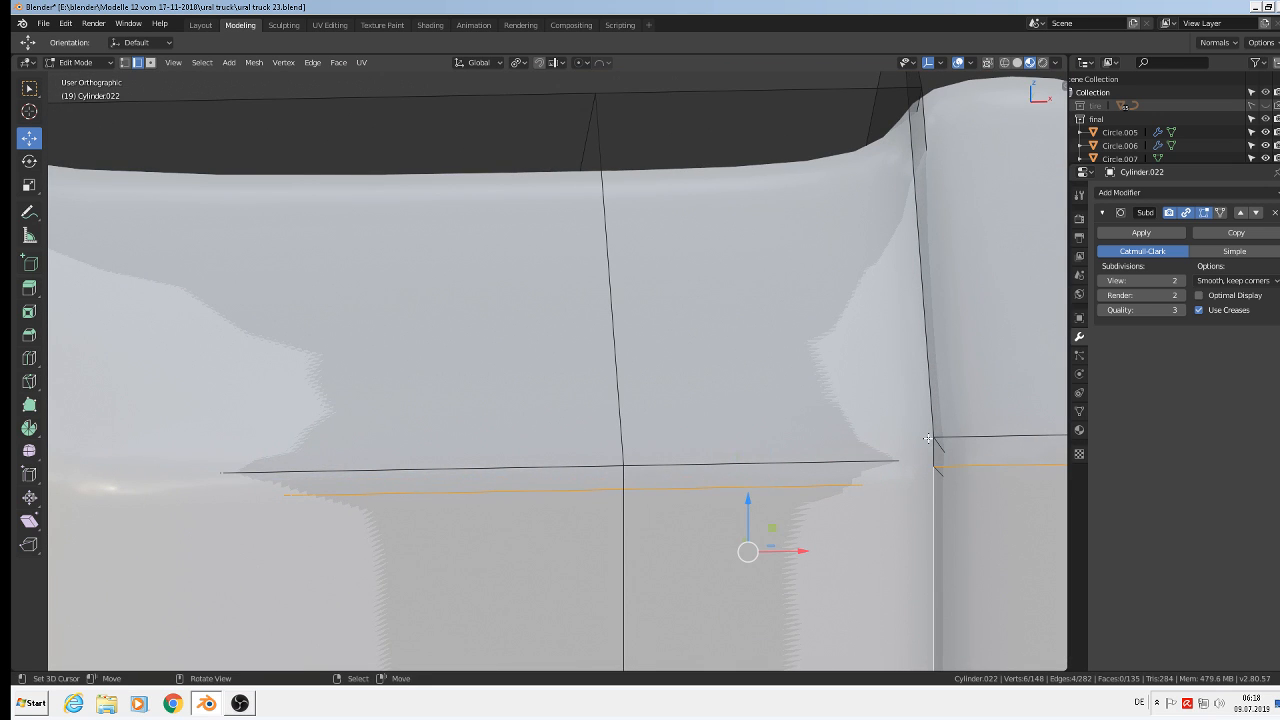
click(990, 64)
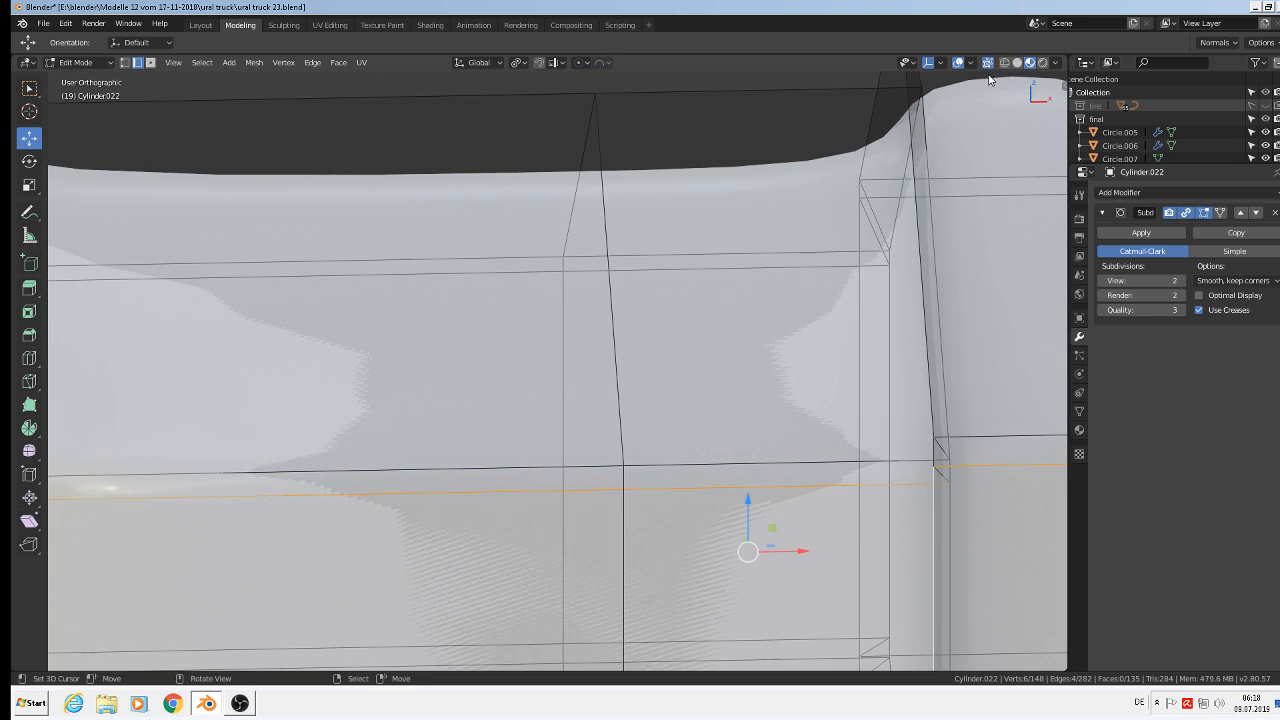
scroll(929, 497, up, 2)
shift+right_click(913, 525)
scroll(913, 525, down, 5)
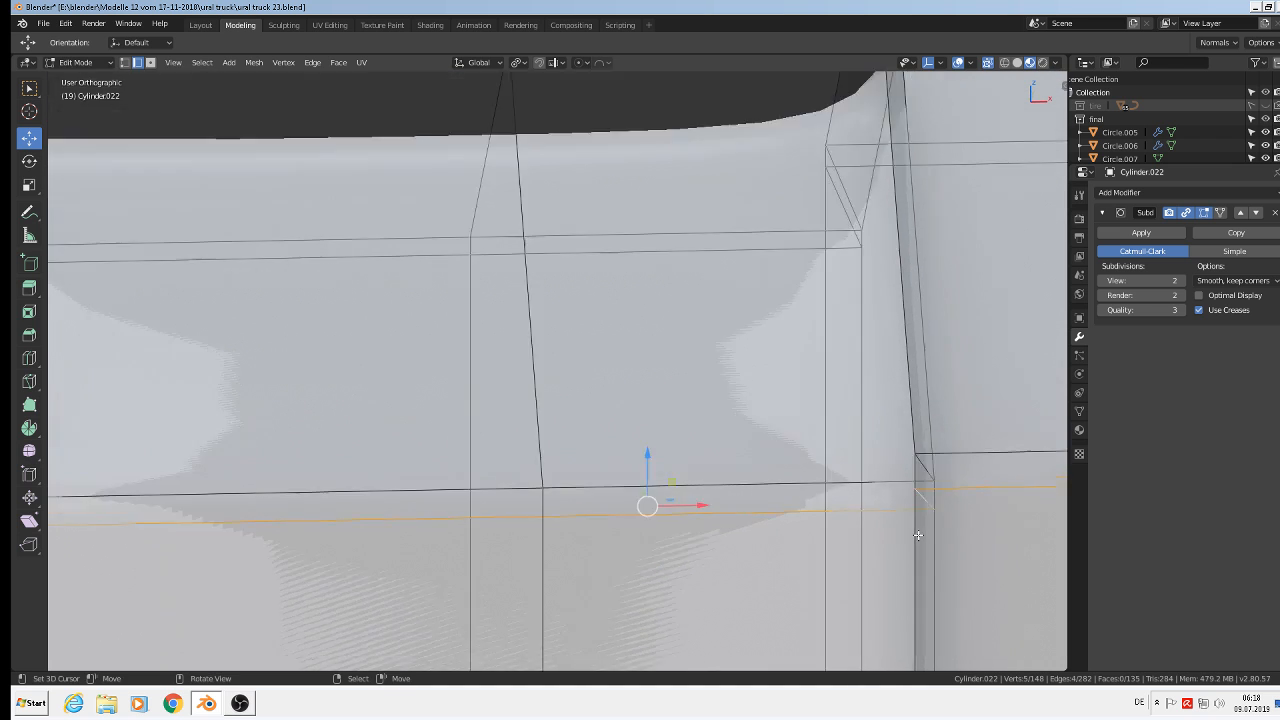
scroll(868, 551, up, 2)
middle_drag(868, 552, 881, 552)
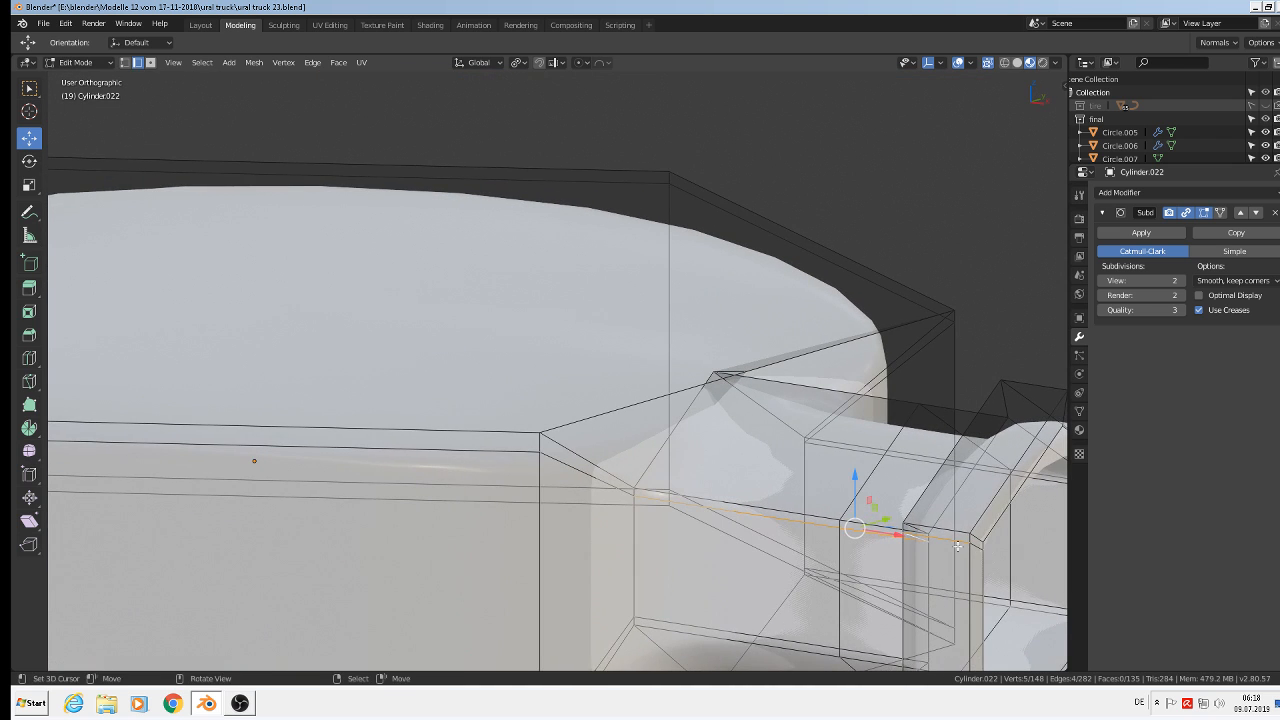
shift+right_click(977, 549)
middle_drag(630, 488, 777, 540)
key(x)
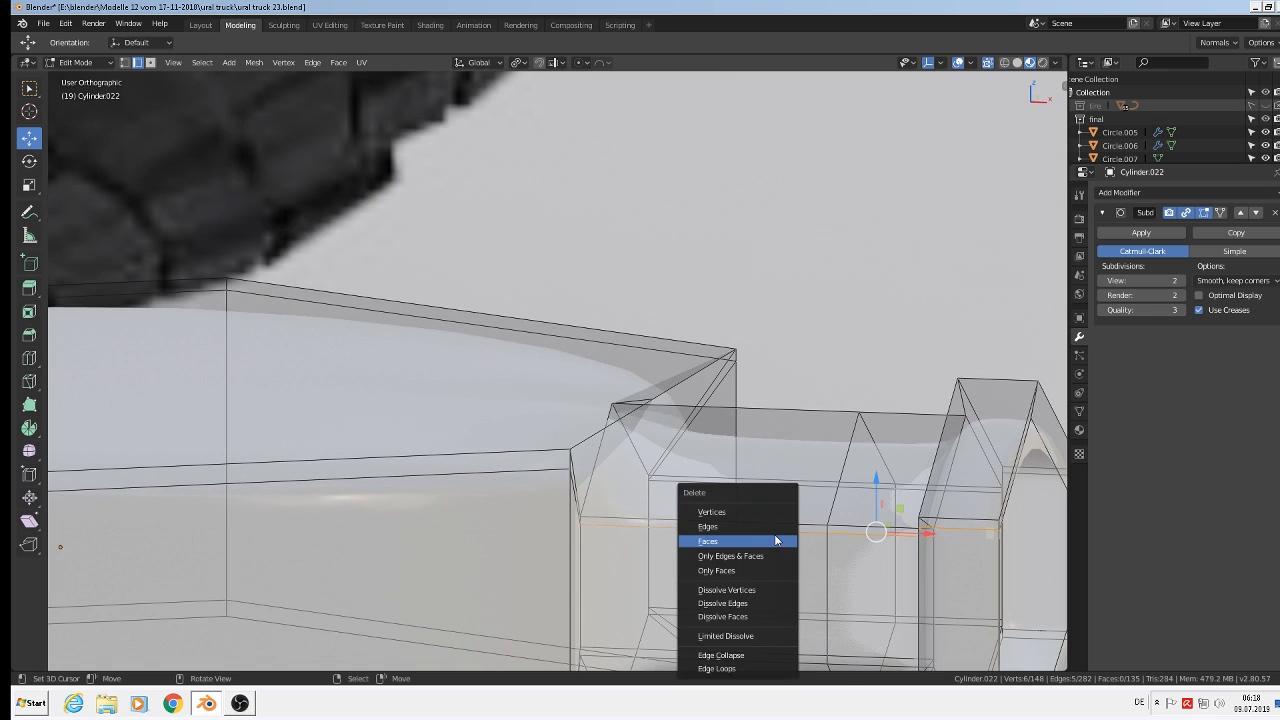
click(759, 604)
scroll(760, 600, down, 3)
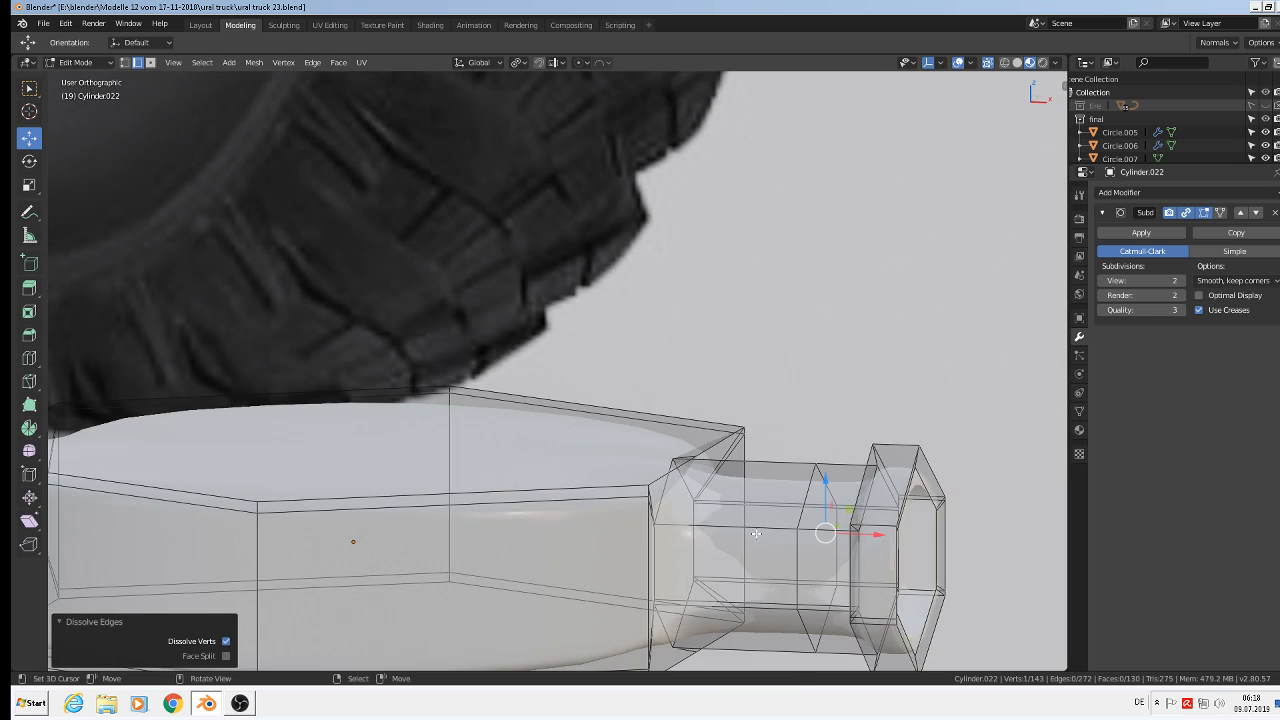
- Examine the smoothed surface of the +X stub in Object Mode and return to Edit Mode
key(Tab)
middle_drag(792, 553, 833, 563)
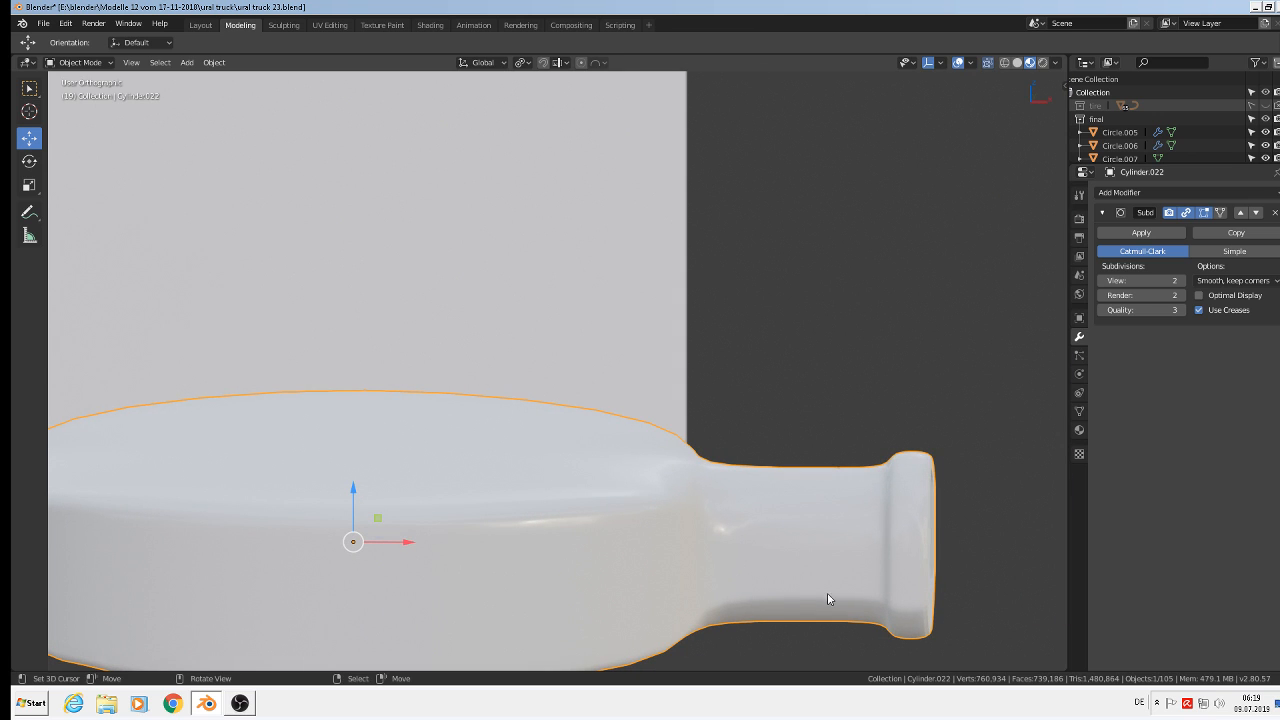
shift+middle_drag(815, 338, 793, 247)
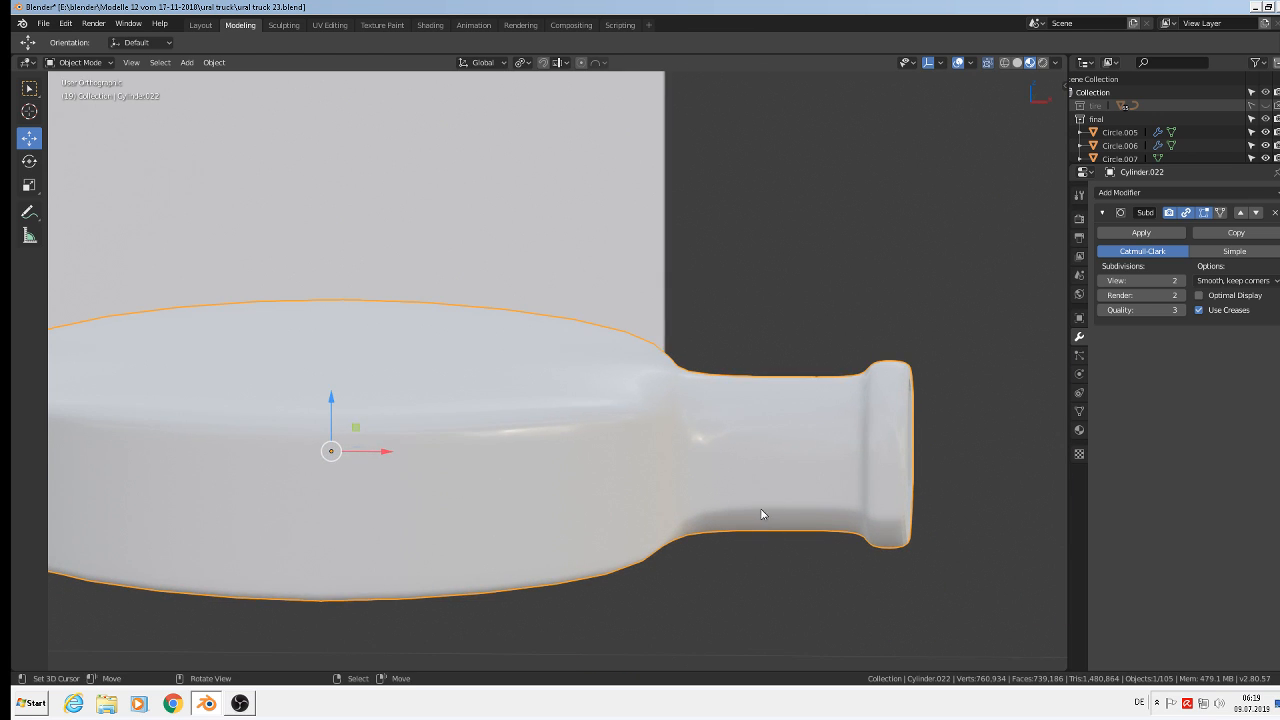
key(Tab)
scroll(750, 501, up, 2)
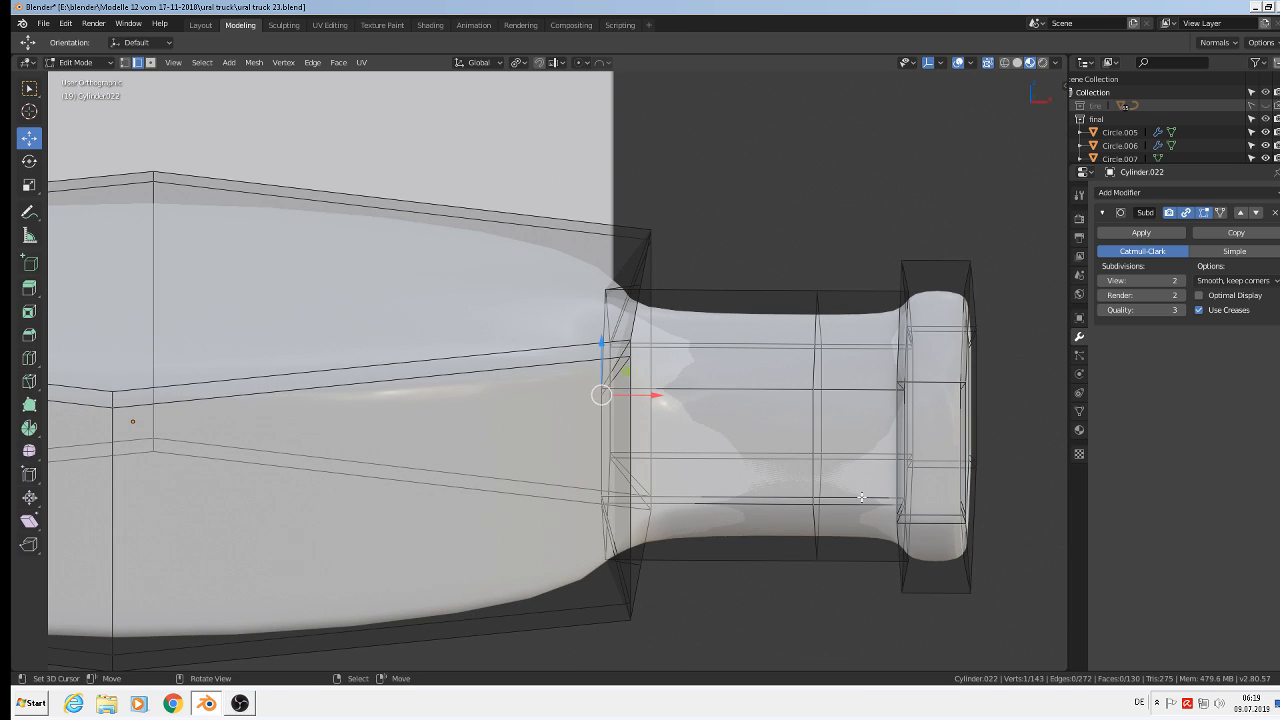
- Dissolve the lower of the two closely spaced lengthwise edge lines near the bottom of the +X stub's -Y side, including its collar segments
right_click(754, 507)
shift+right_click(858, 508)
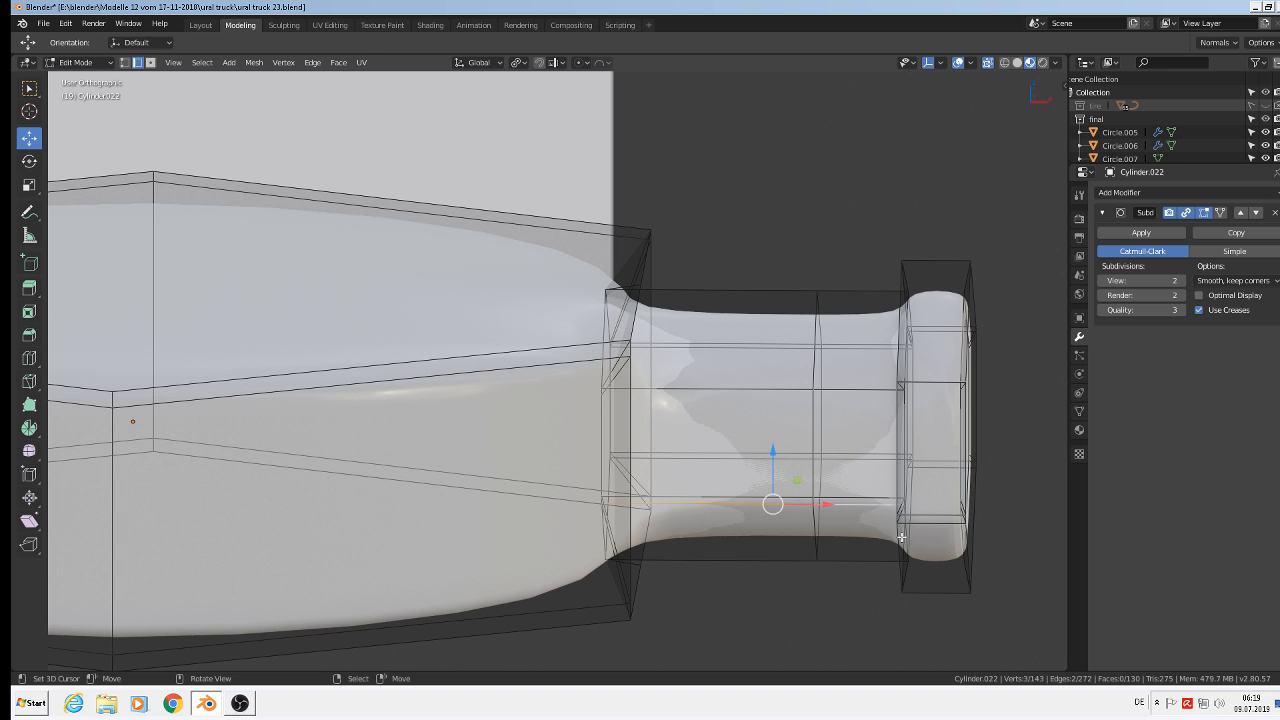
shift+right_click(925, 524)
middle_drag(925, 525, 678, 546)
shift+right_click(892, 511)
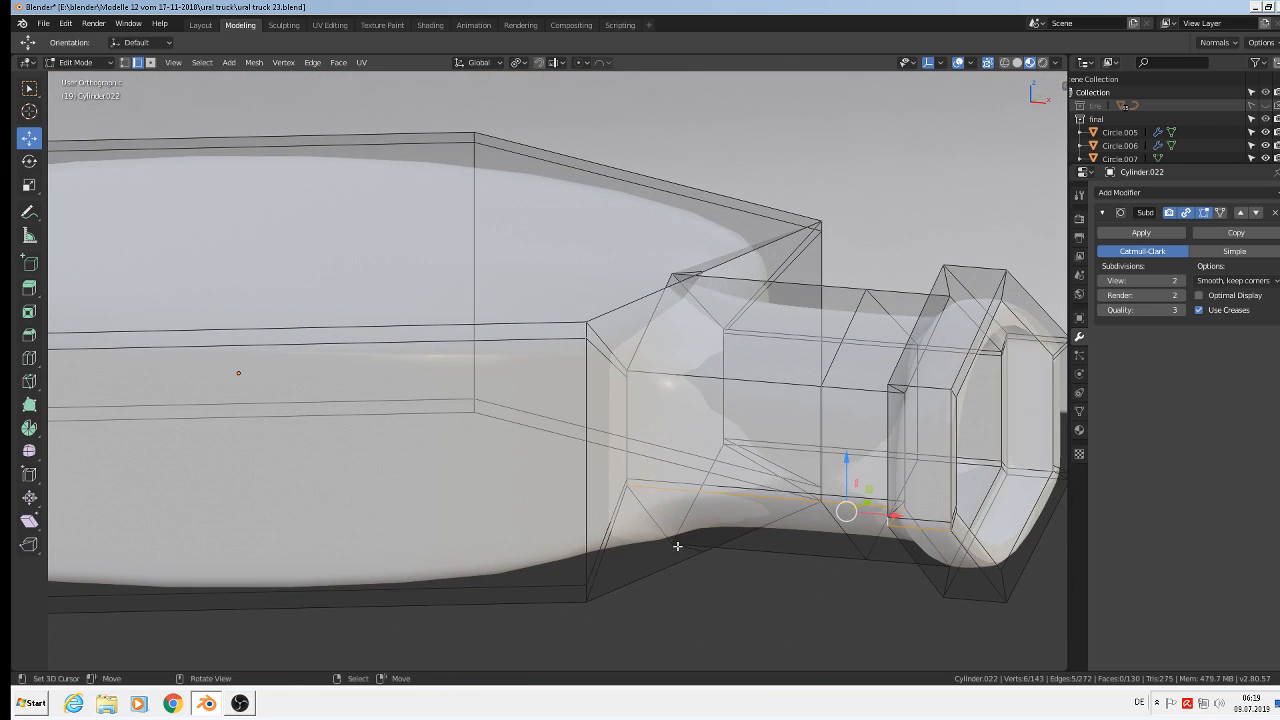
shift+right_click(955, 522)
key(x)
click(961, 529)
- Examine the smoothed part in Object Mode and return to Edit Mode at the -X stub
scroll(955, 527, down, 3)
key(Tab)
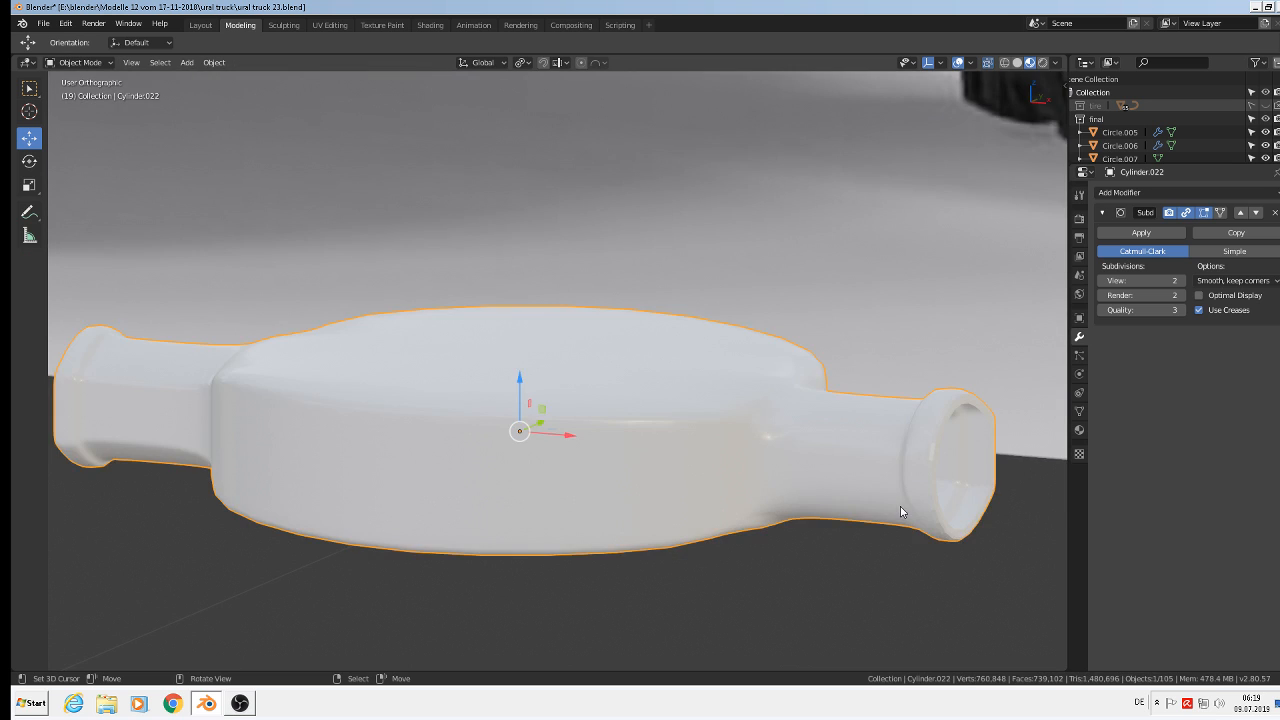
middle_drag(900, 506, 931, 449)
scroll(880, 447, down, 3)
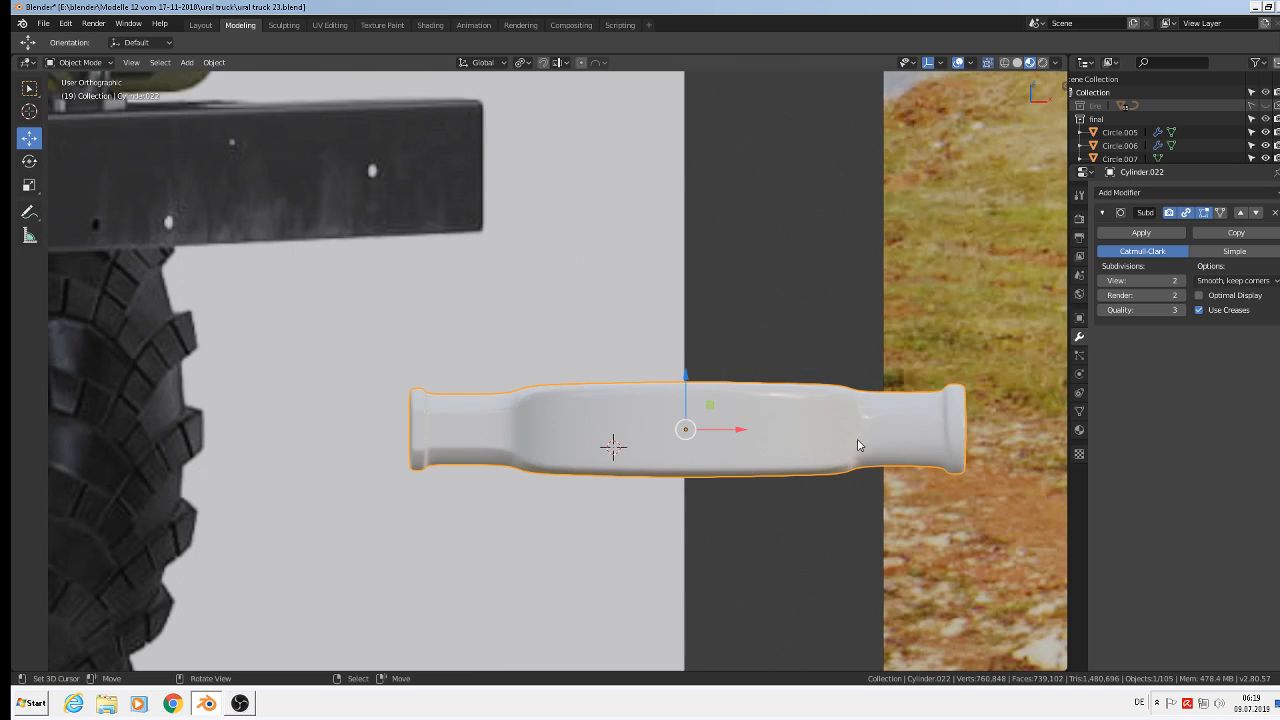
scroll(466, 423, up, 5)
key(Tab)
scroll(501, 420, up, 2)
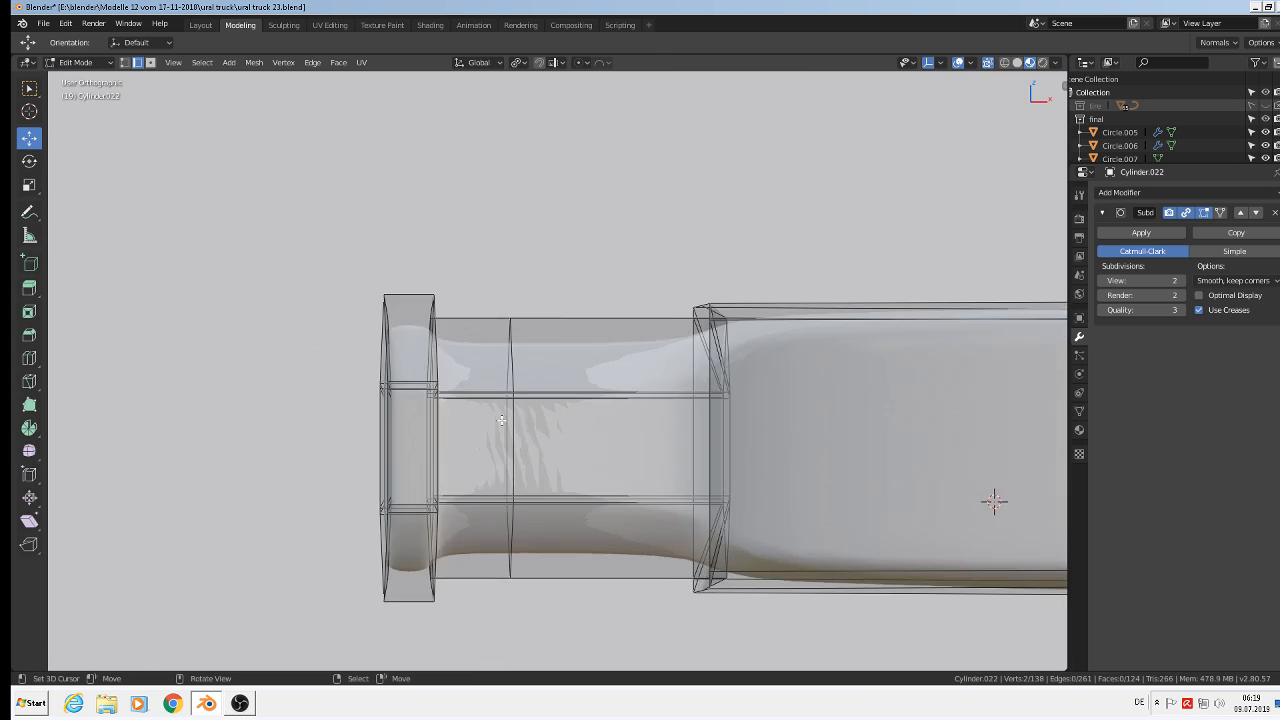
- Dissolve the lower of the two closely spaced lengthwise edge lines near the top of the -X stub's -Y side, including its collar segments
middle_drag(486, 405, 459, 493)
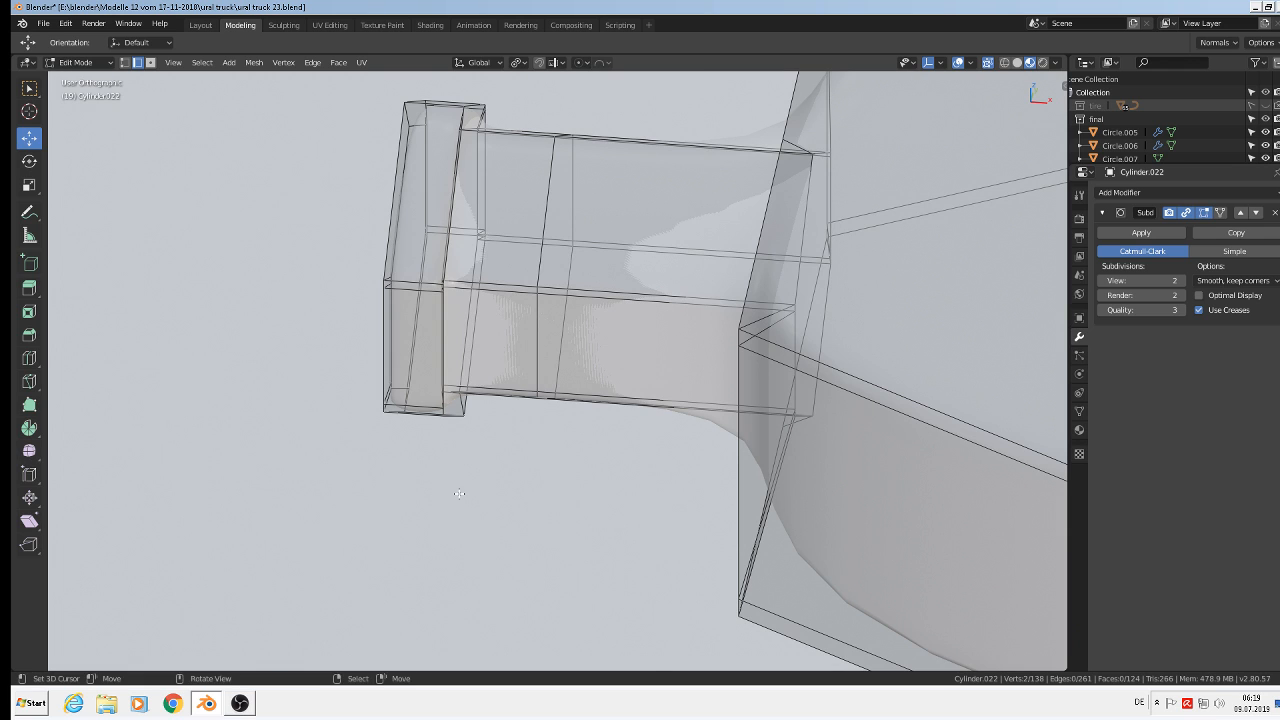
shift+click(569, 297)
middle_drag(580, 328, 451, 340)
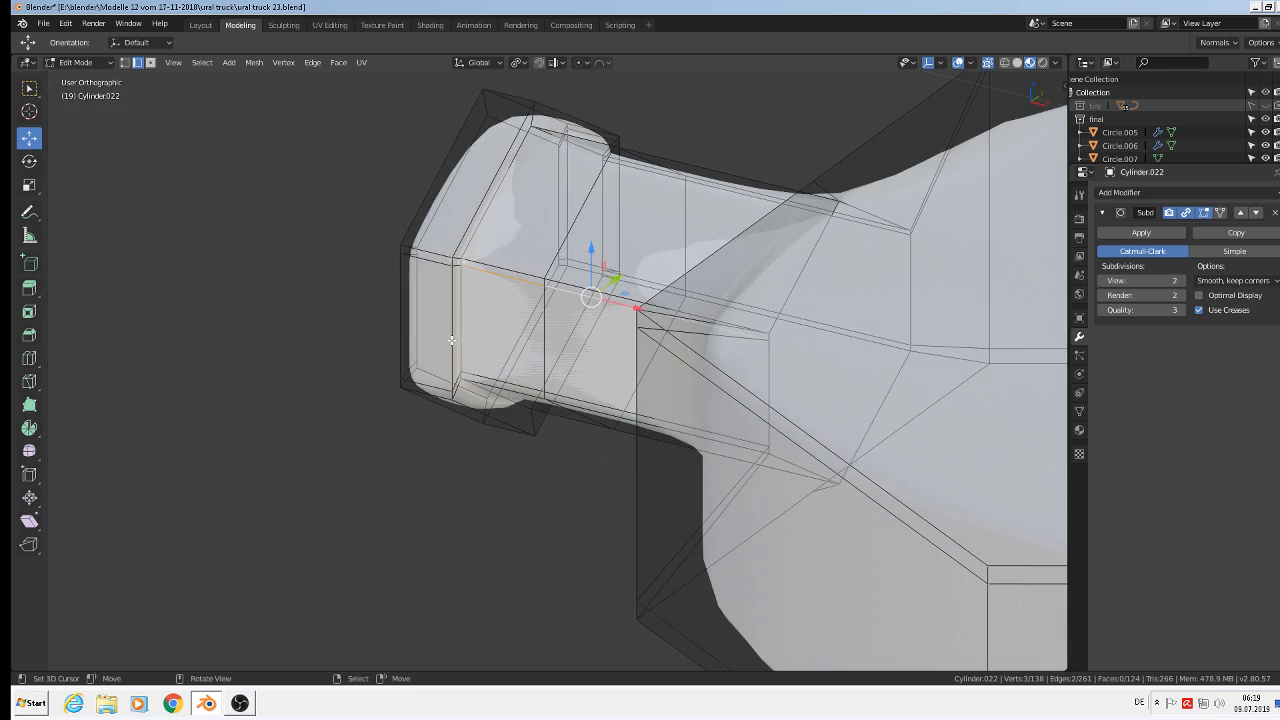
scroll(451, 276, up, 2)
shift+right_click(456, 267)
shift+right_click(415, 258)
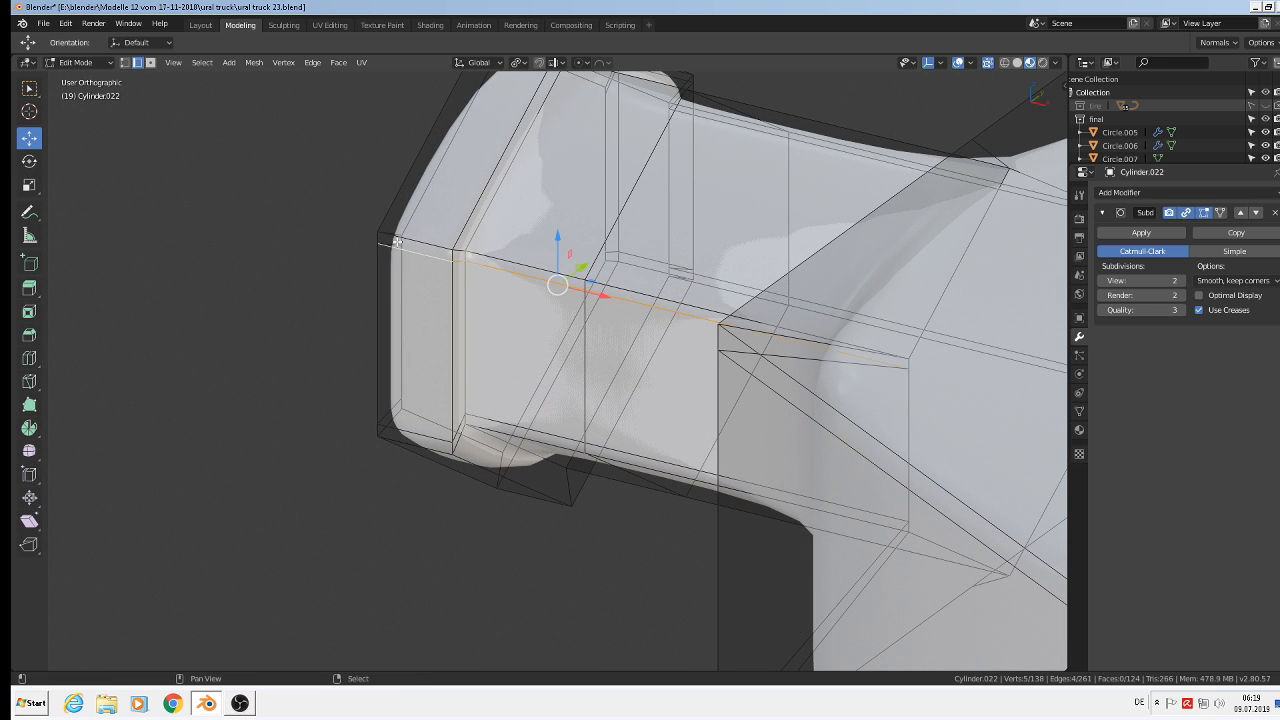
shift+right_click(390, 241)
key(x)
click(395, 246)
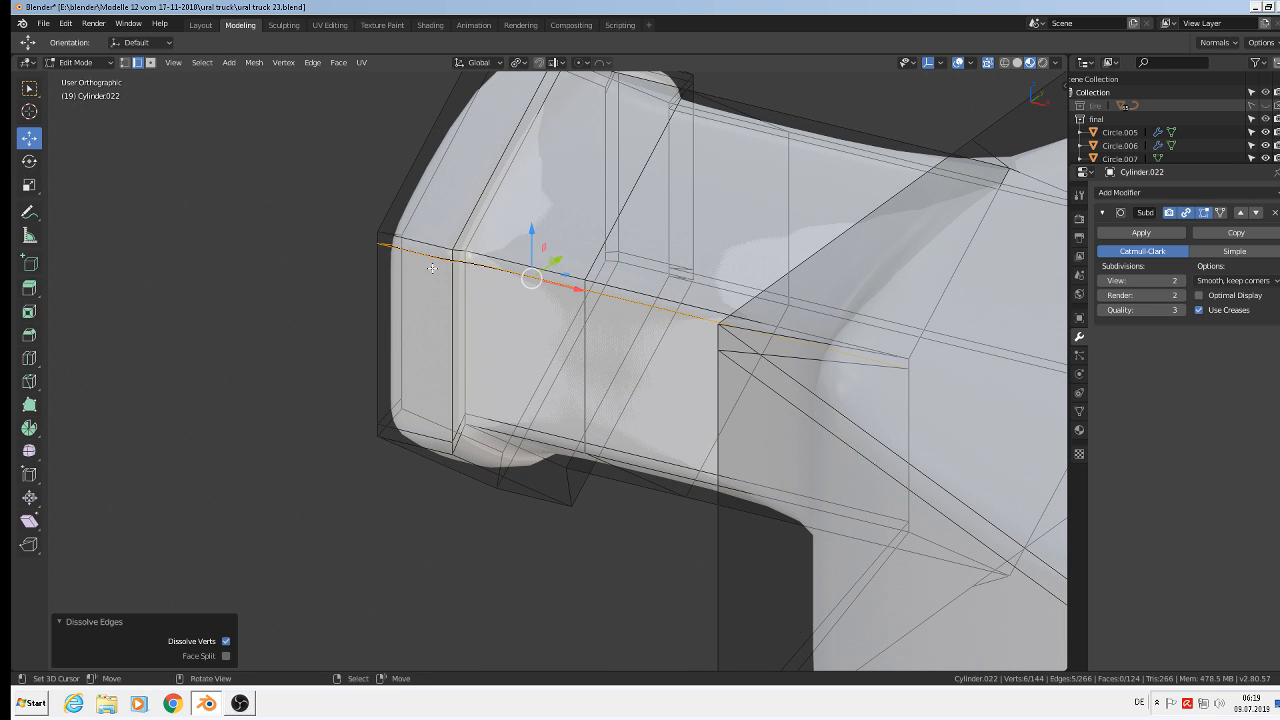
right_click(564, 342)
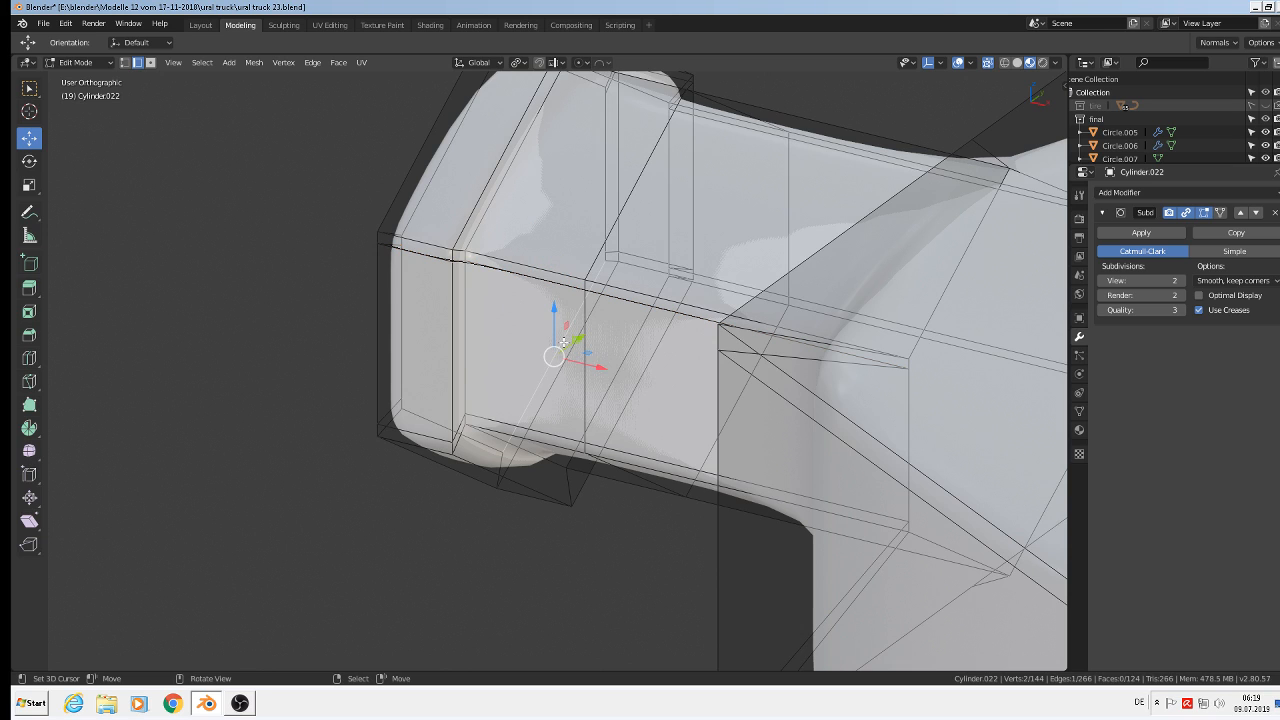
ctrl+right_click(564, 342)
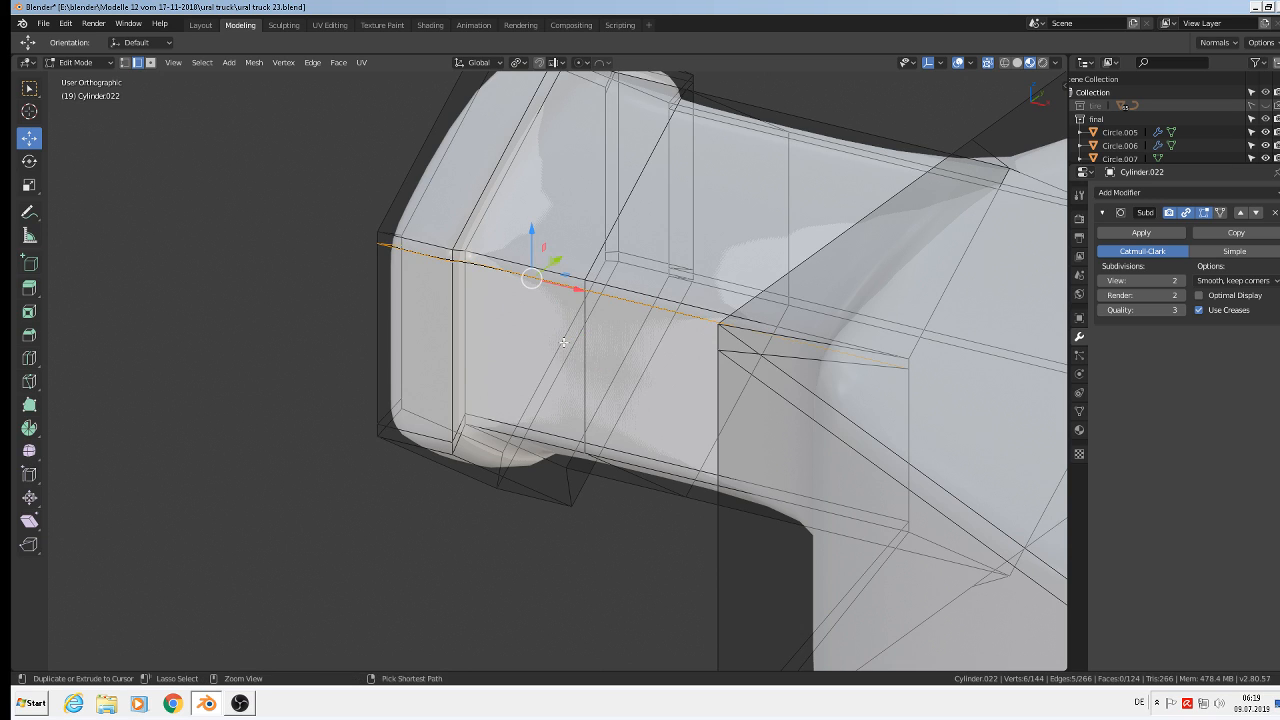
key(x)
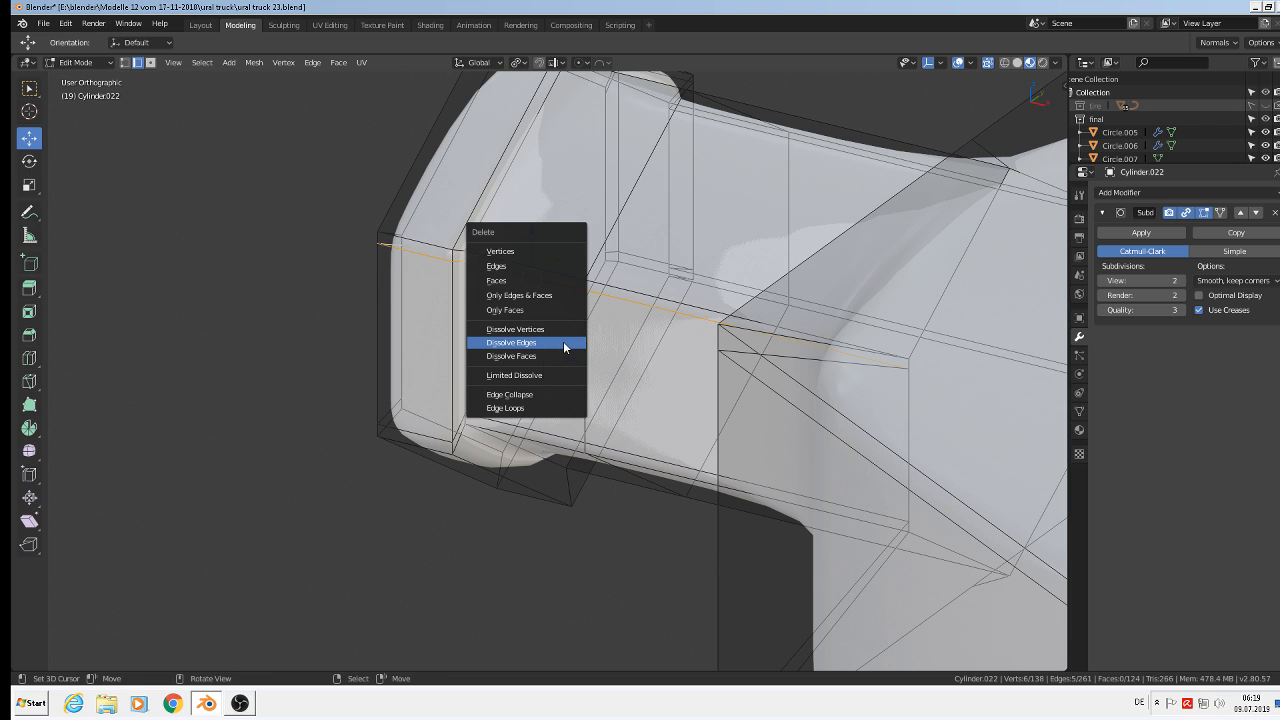
click(564, 344)
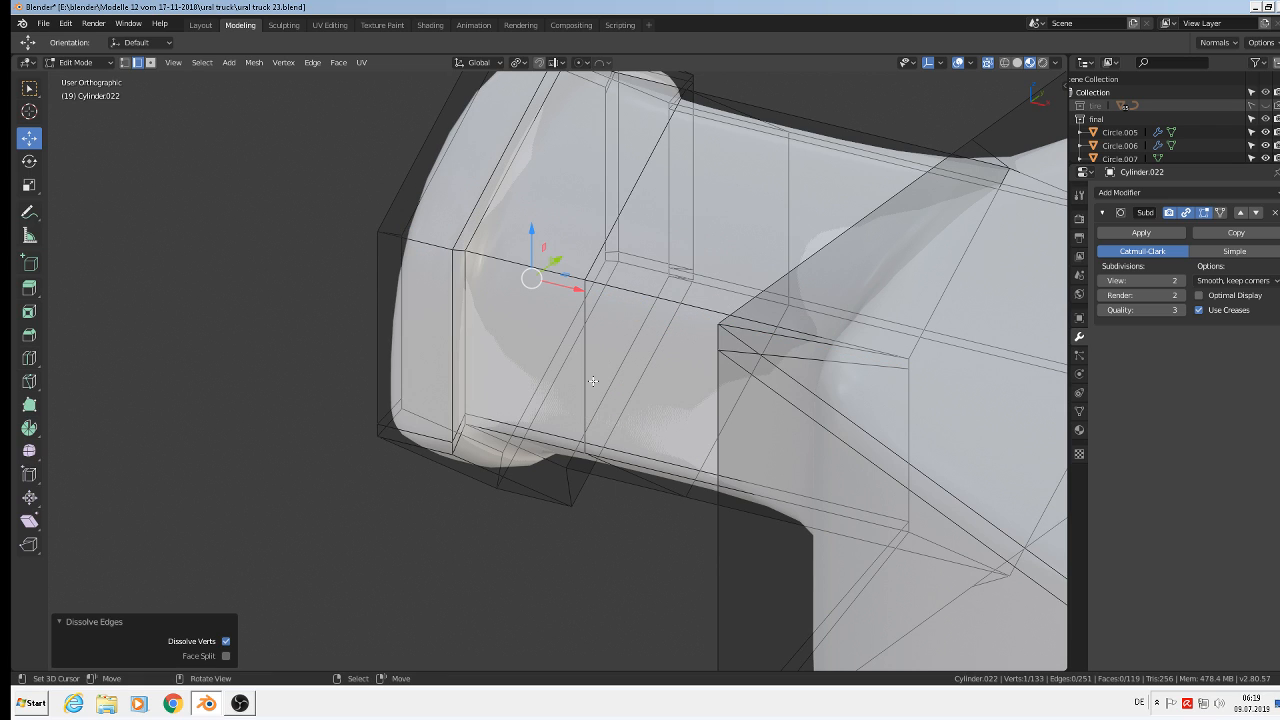
- Dissolve the lower of the two closely spaced lengthwise edge lines near the bottom of the -X stub's -Y side, including its collar segments
middle_drag(635, 463, 688, 401)
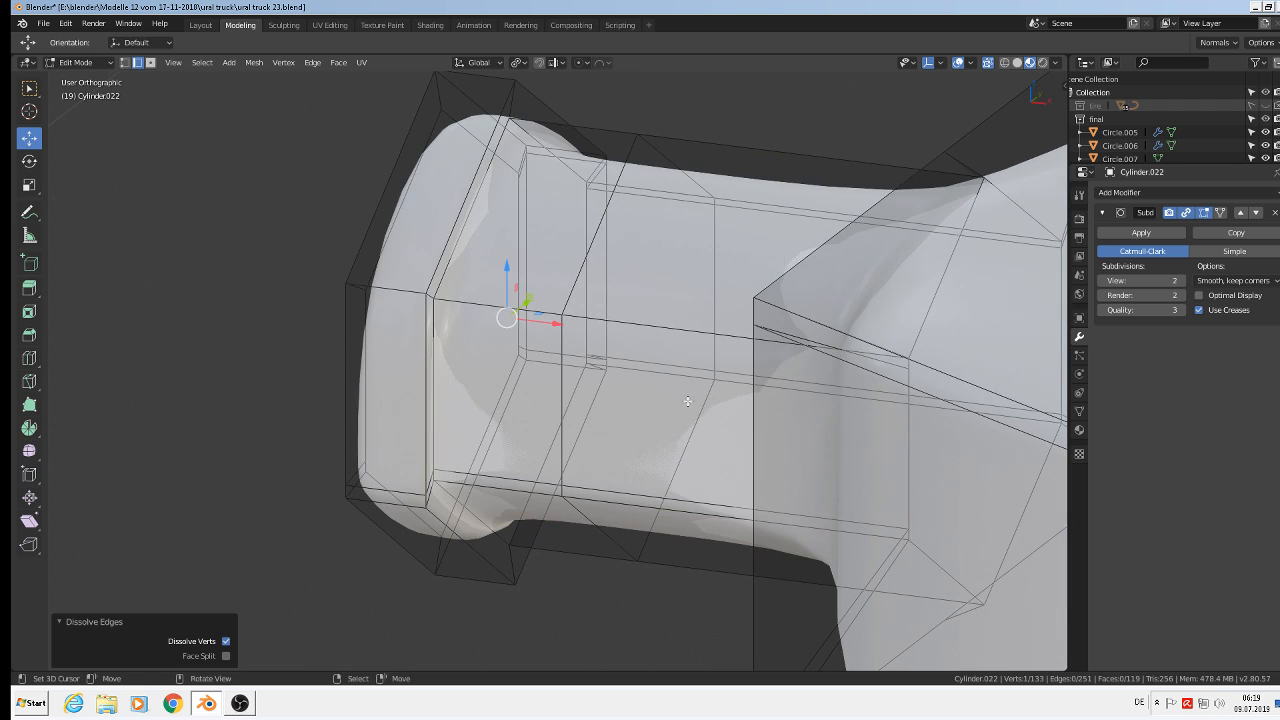
click(620, 506)
shift+click(497, 498)
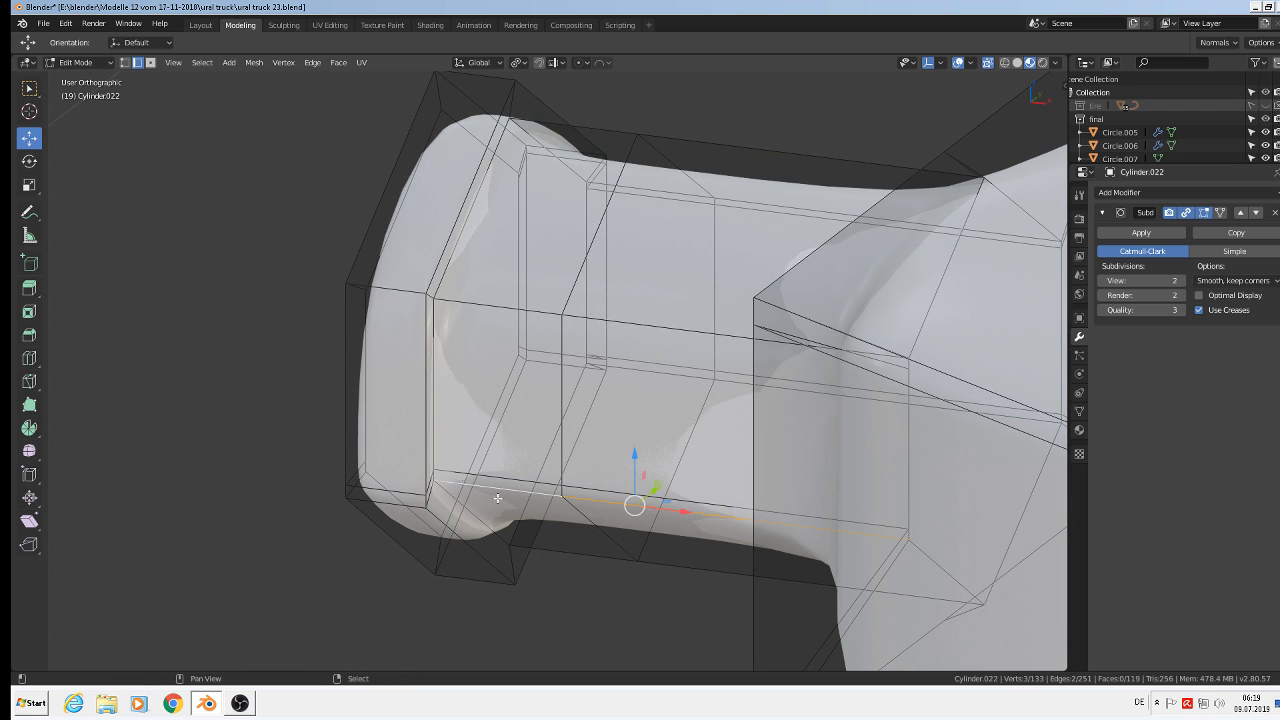
shift+click(430, 493)
shift+click(355, 500)
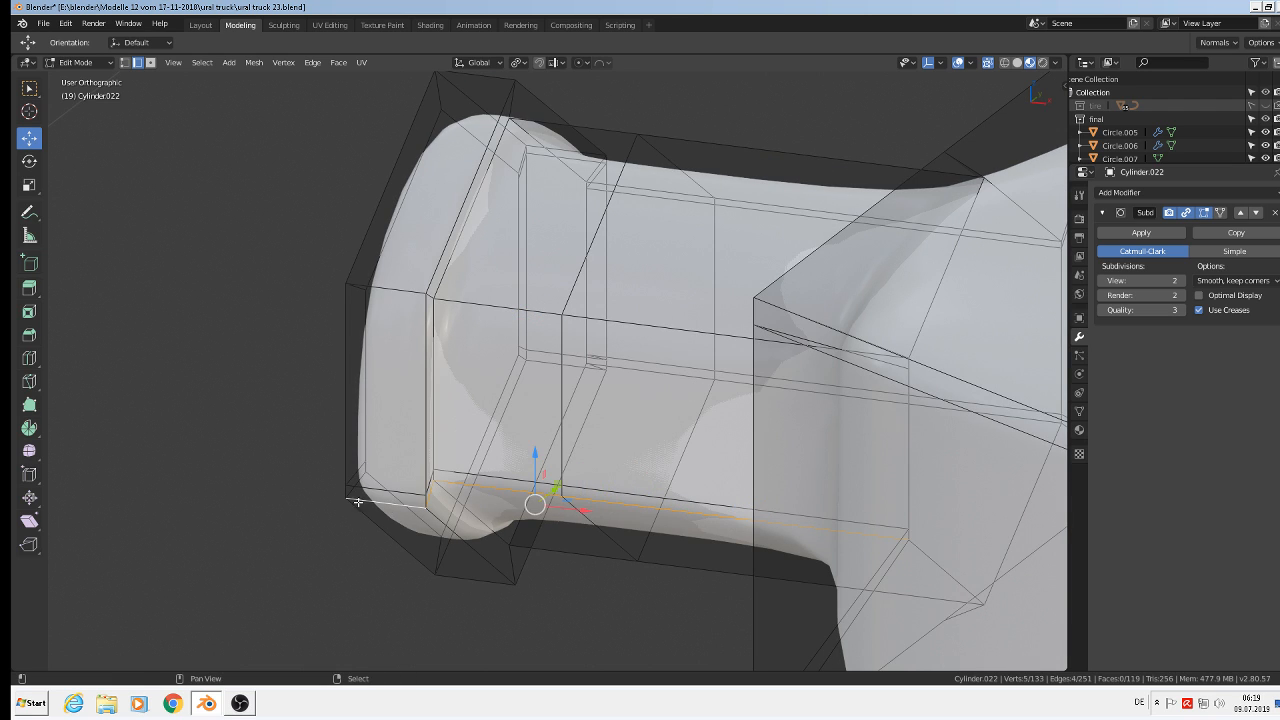
shift+click(352, 494)
key(x)
click(352, 494)
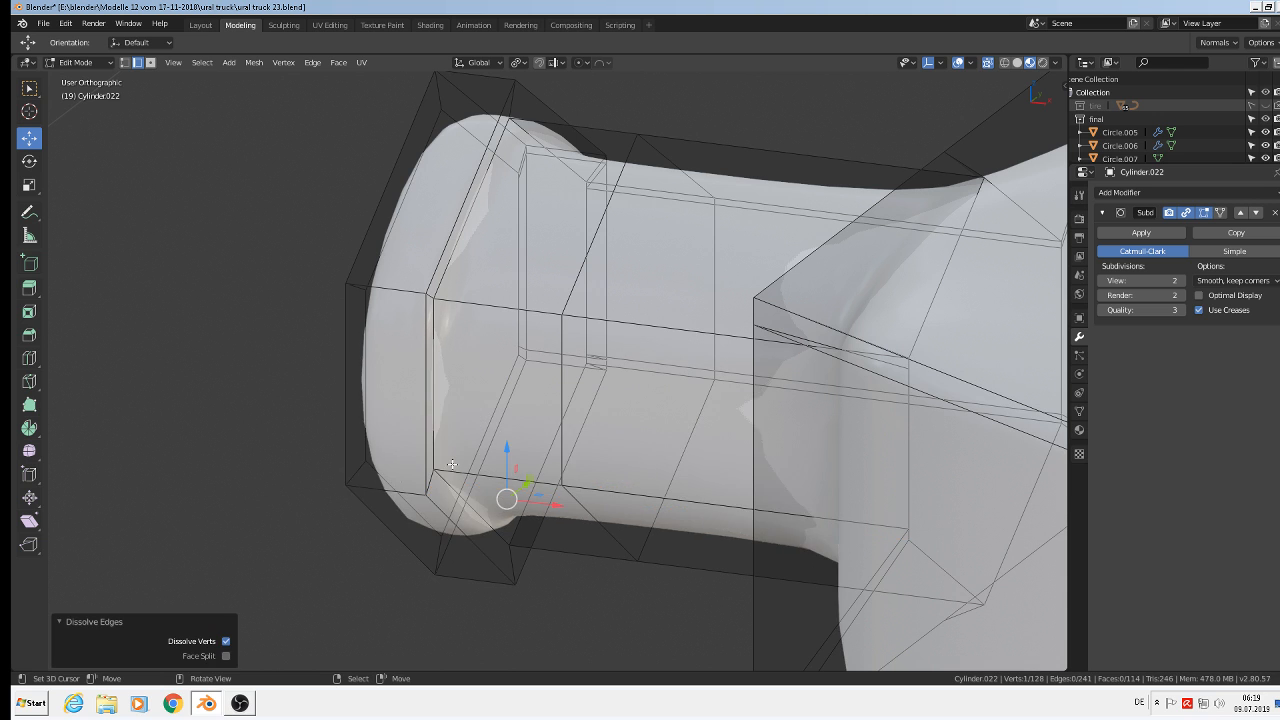
- Leave Edit Mode and examine the smoothed surface of the whole part with both collared stubs
key(Tab)
scroll(652, 438, down, 9)
alt+middle_drag(678, 441, 727, 422)
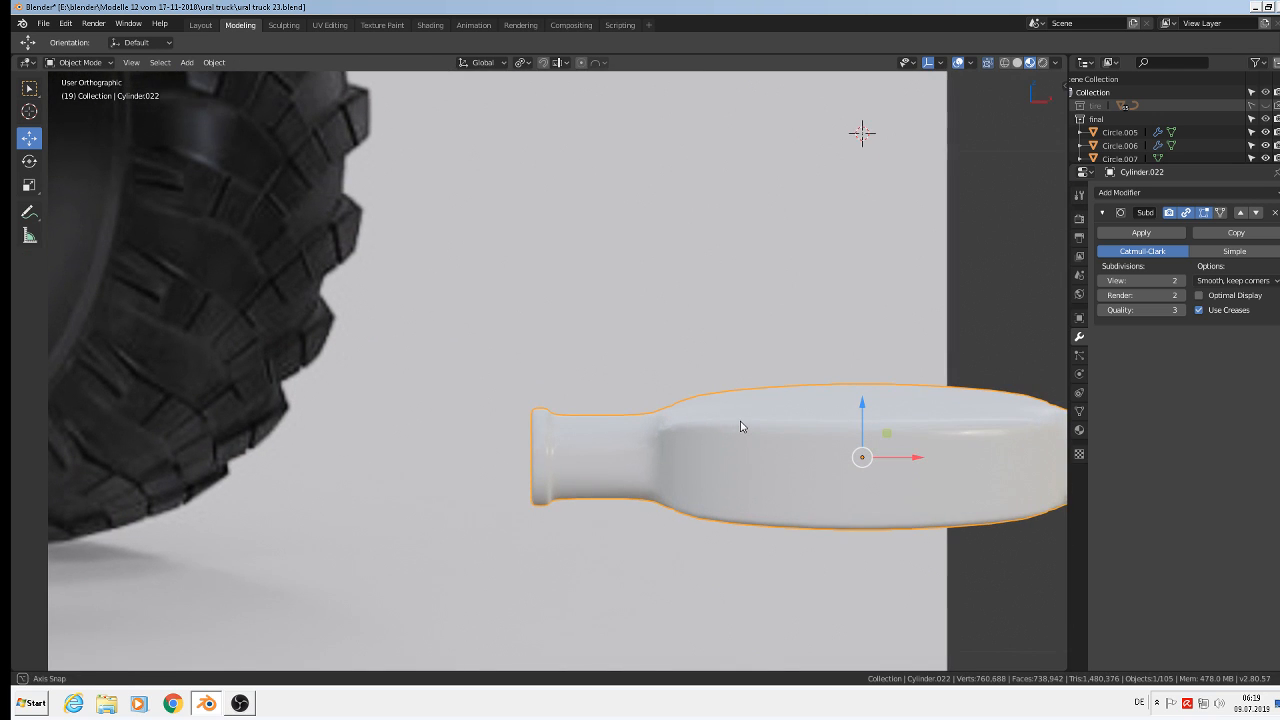
shift+middle_drag(951, 491, 614, 391)
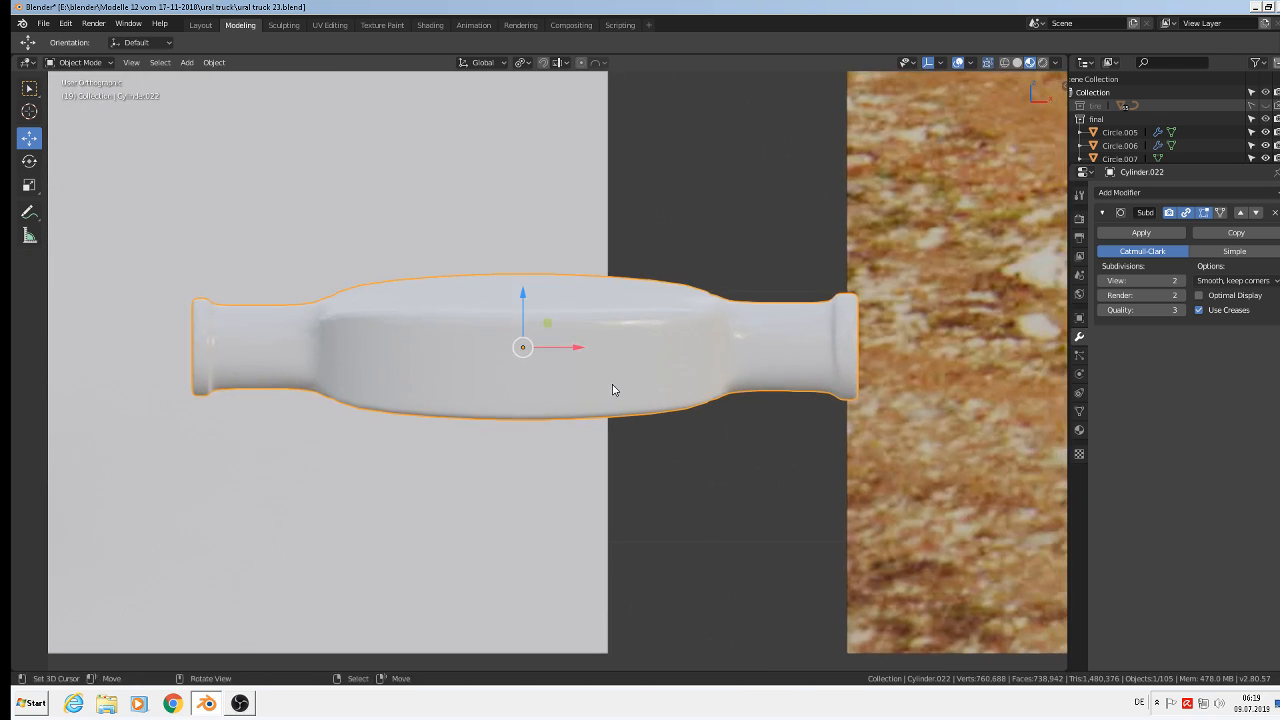
scroll(601, 346, up, 1)
middle_drag(594, 343, 588, 330)
scroll(587, 330, down, 2)
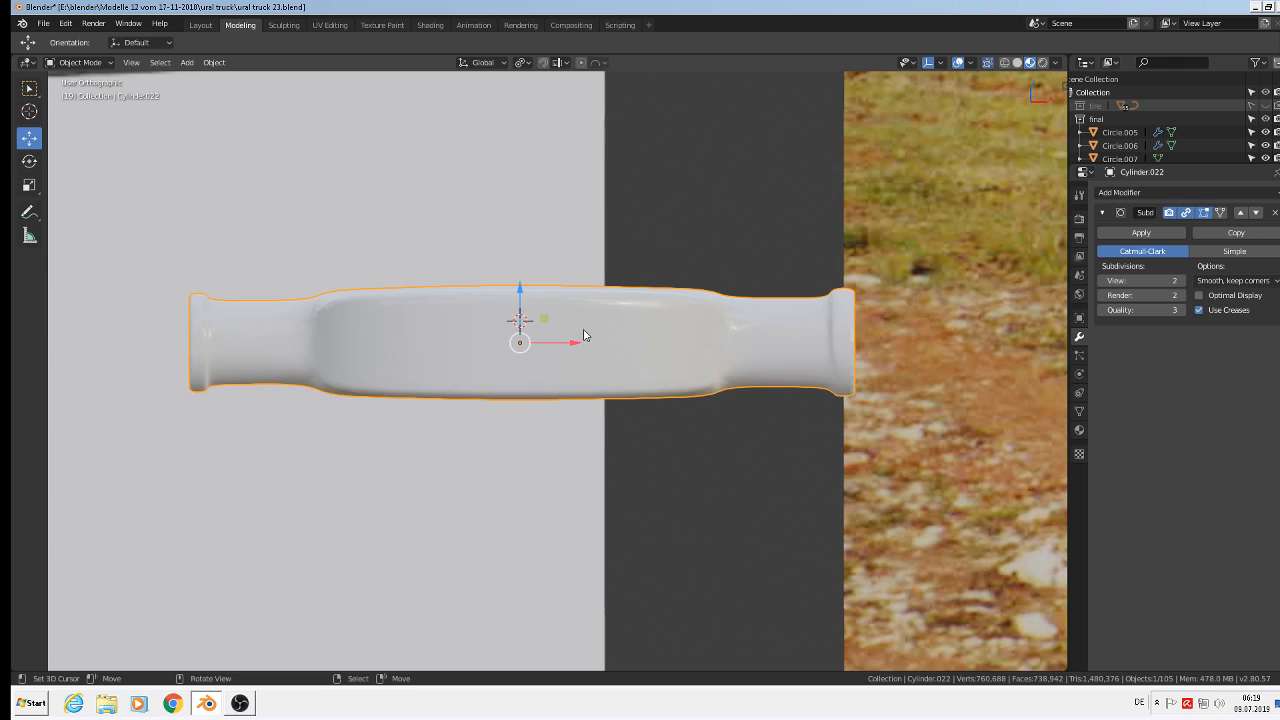
- Shorten the whole part by scaling it to 0.727 along the global X axis
key(s)
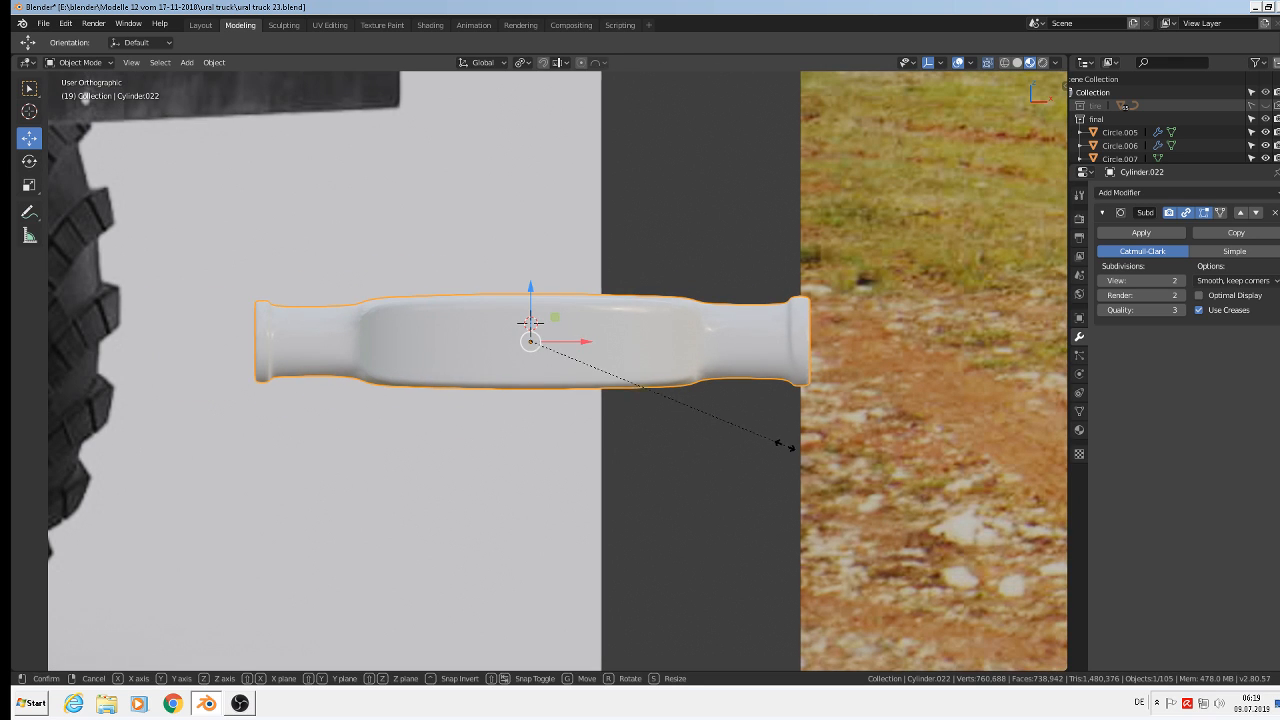
key(x)
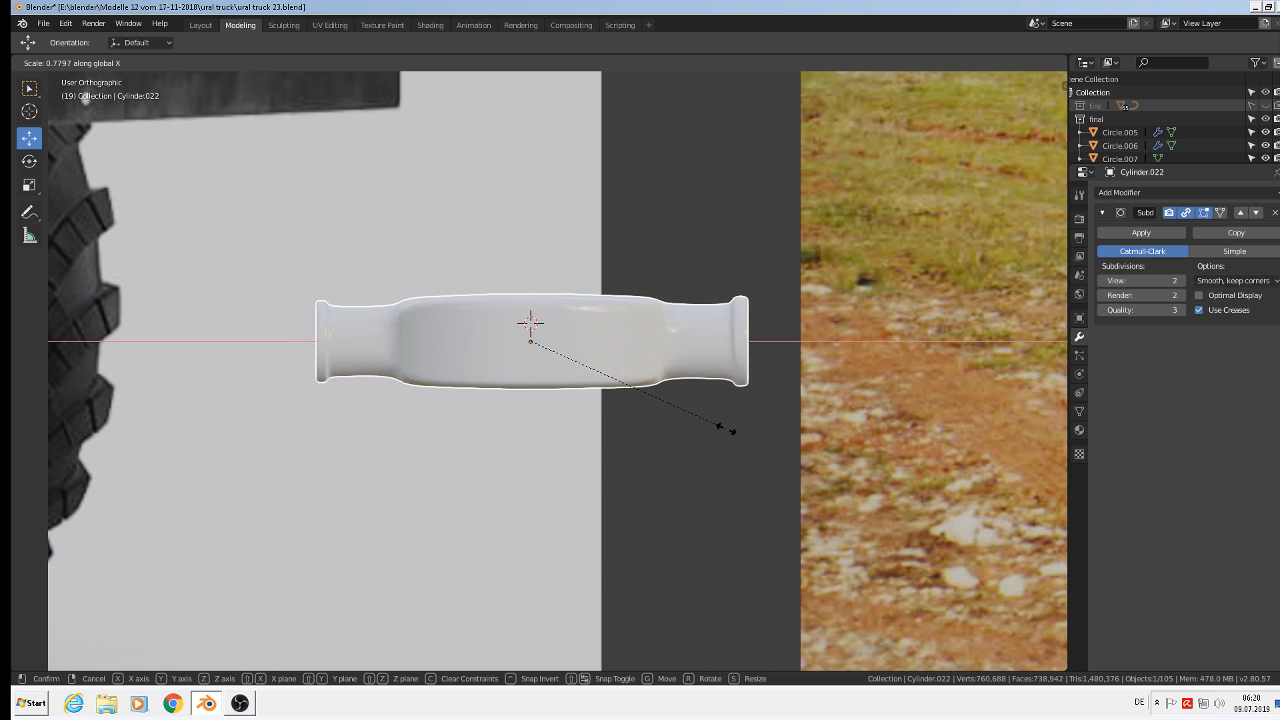
click(707, 426)
scroll(610, 405, down, 3)
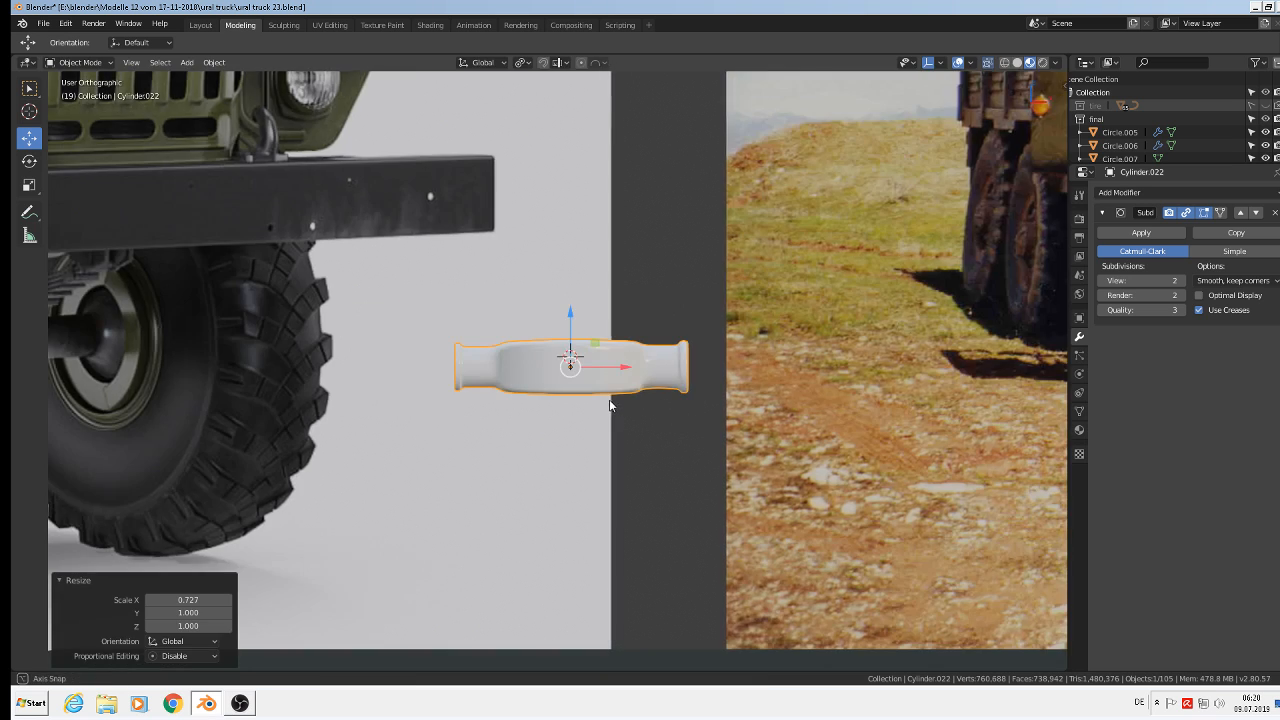
mouse_move(610, 405)
middle_down()
mouse_move(622, 409)
mouse_move(586, 417)
mouse_move(615, 395)
middle_up()
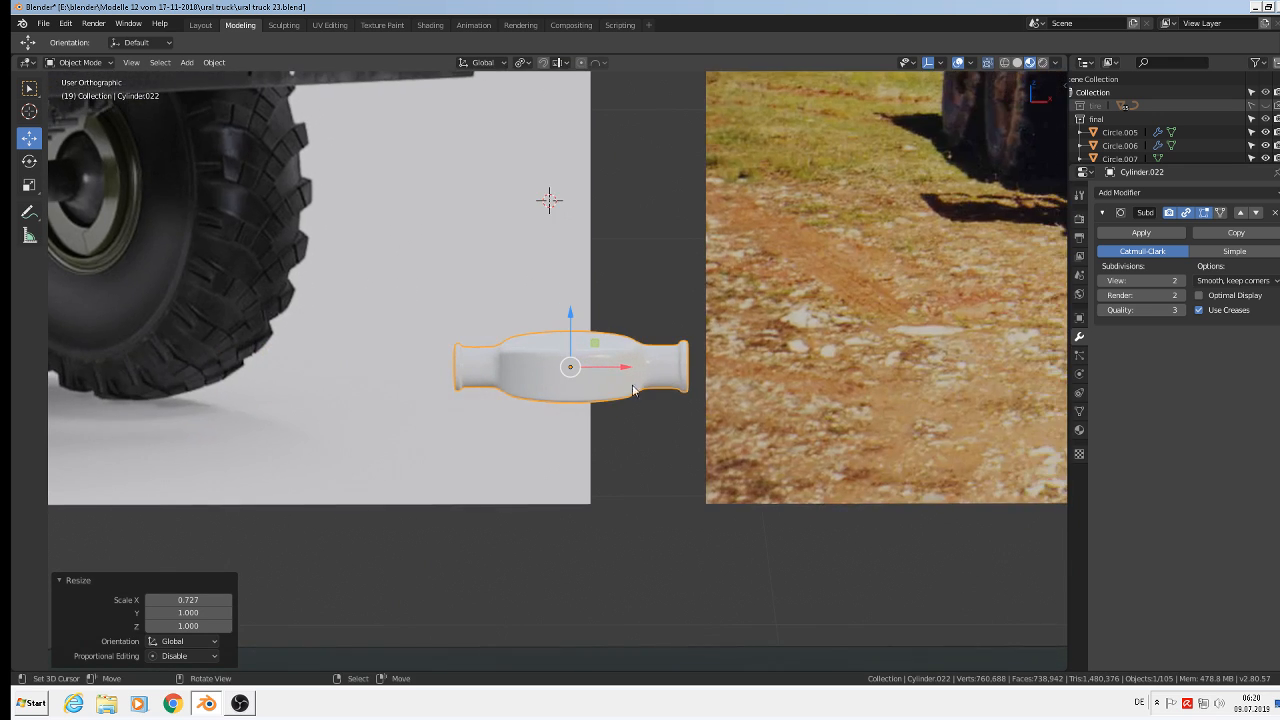
- Add a single edge loop around the +X stub's neck and slide it close to the collar with a factor of -0.607
scroll(650, 365, up, 5)
key(Tab)
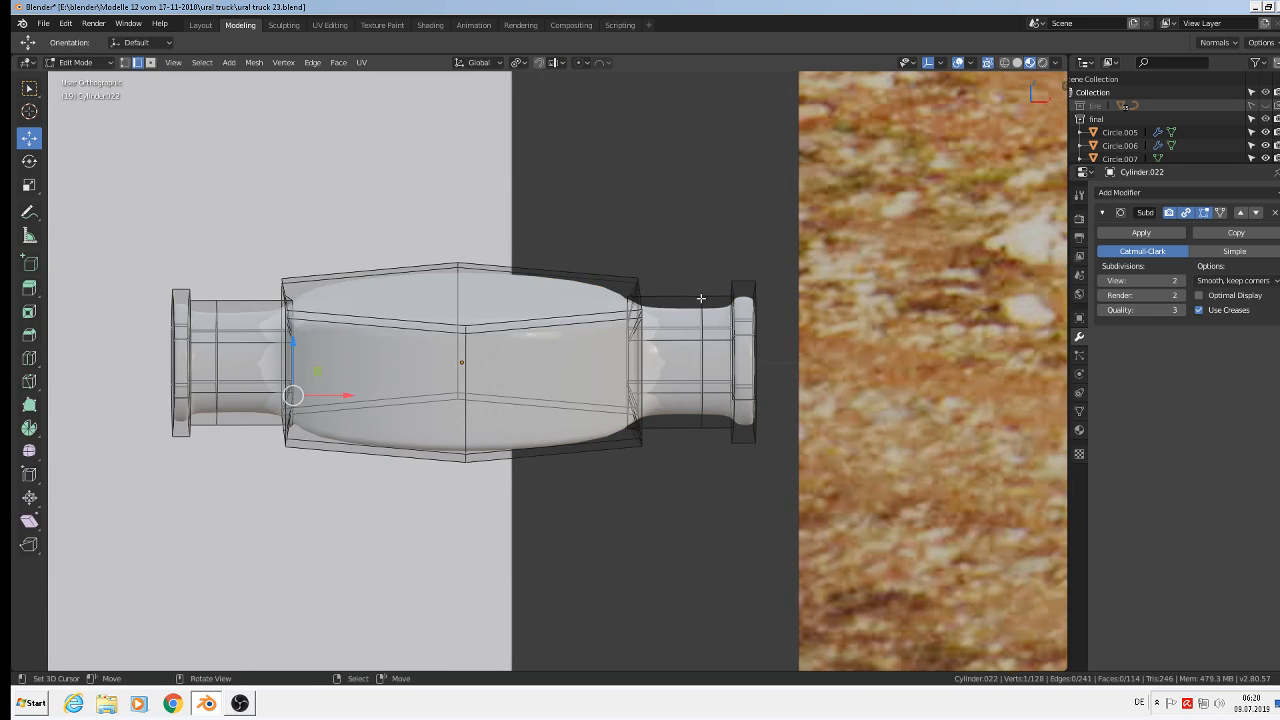
scroll(701, 298, up, 1)
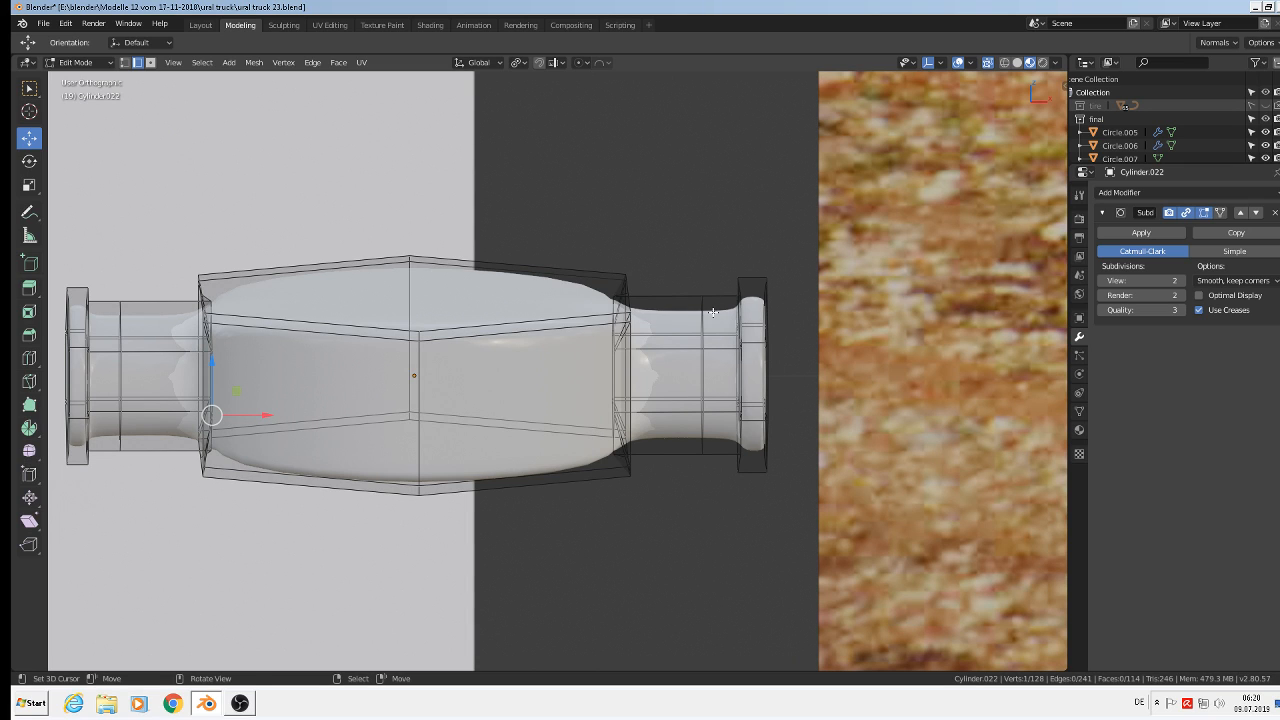
key(ctrl+r)
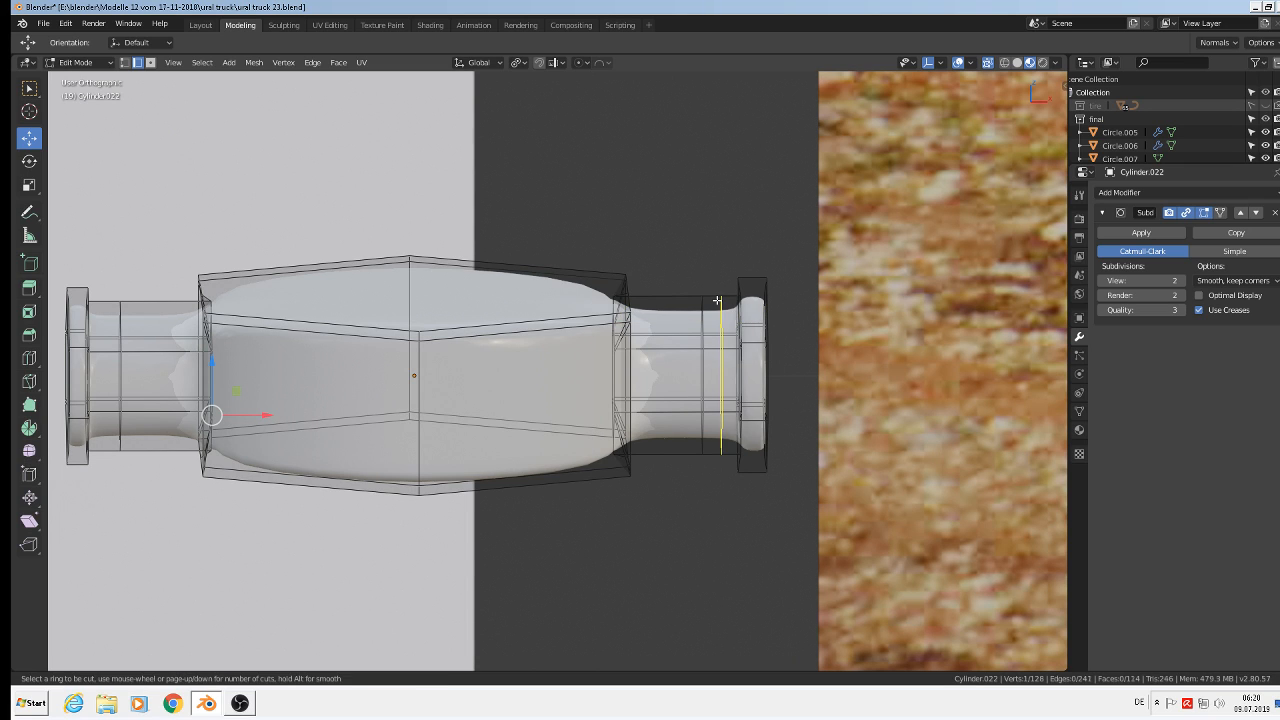
click(717, 300)
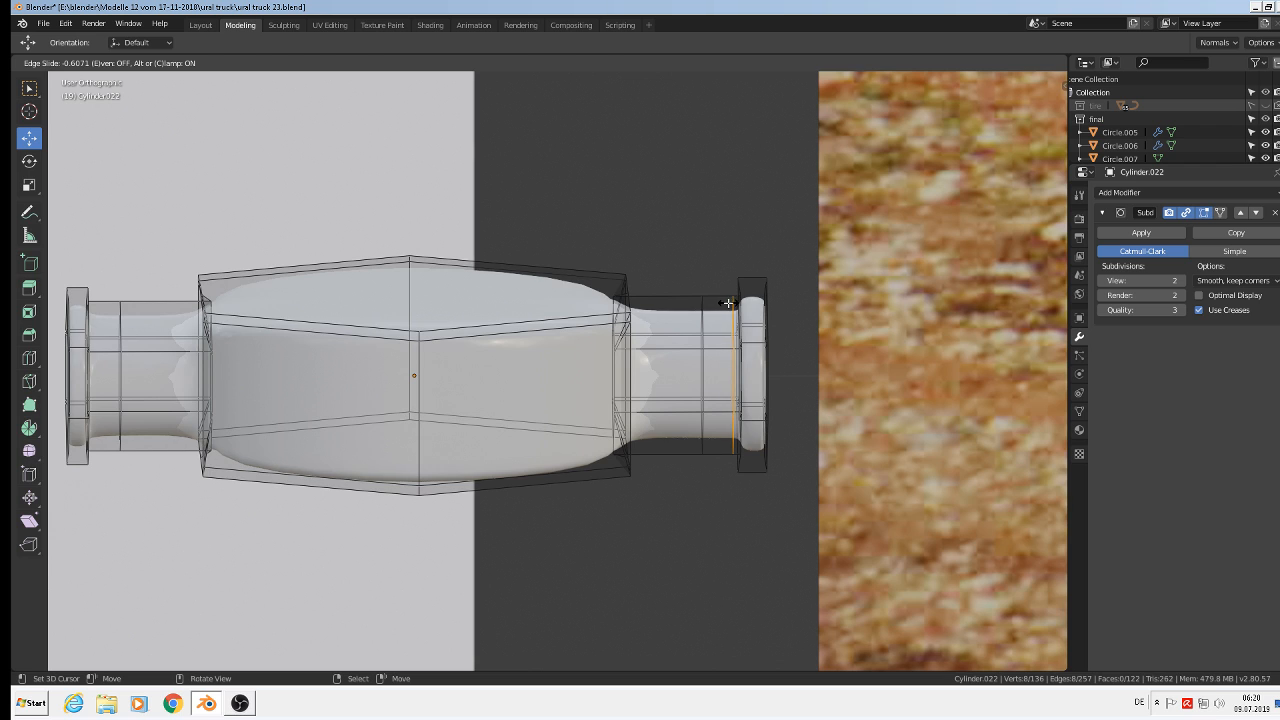
click(728, 302)
scroll(729, 308, down, 2)
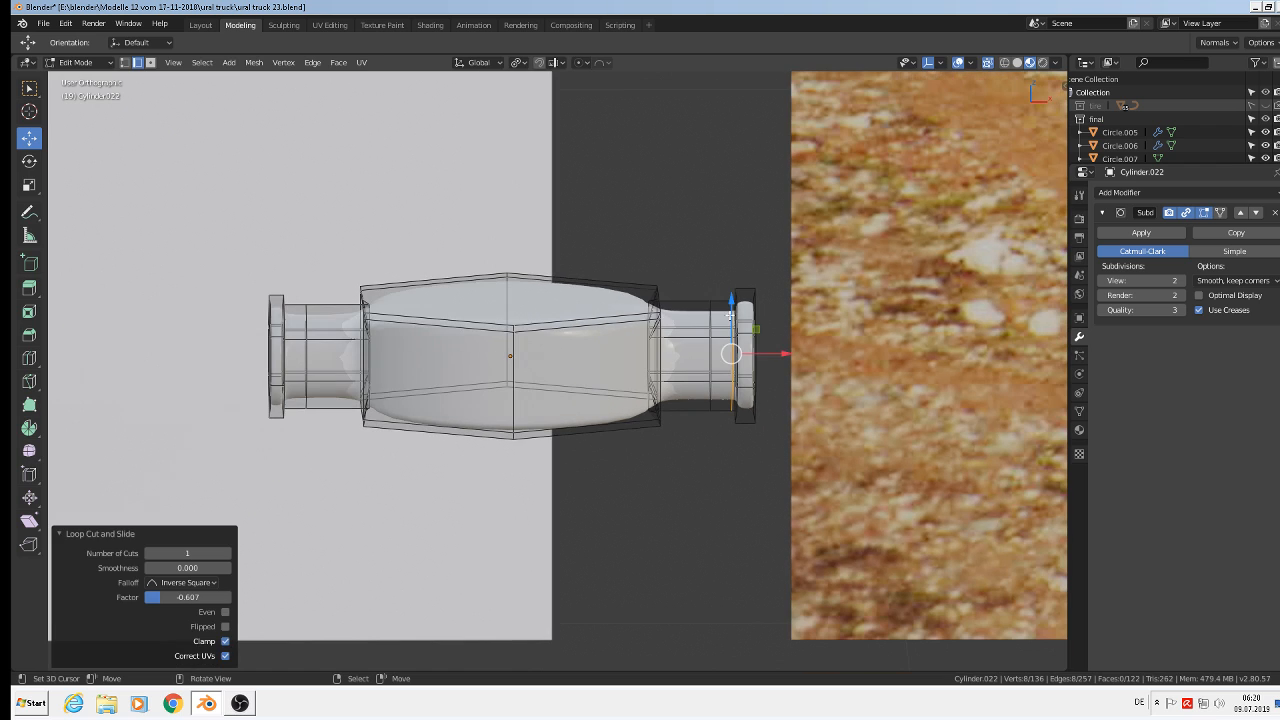
- Add an edge loop around the -X stub's neck, move it about 0.0028 m along -X toward the collar, and return to Object Mode
key(ctrl+r)
click(292, 306)
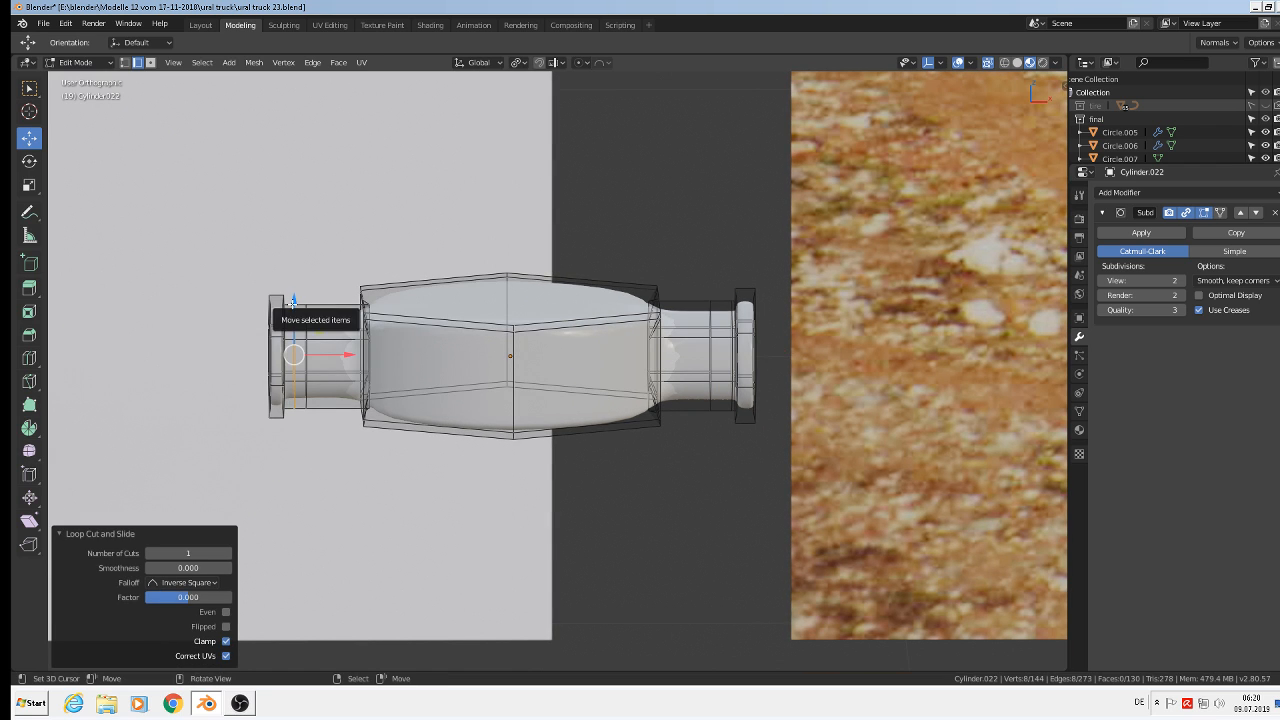
right_click(335, 364)
key(g)
key(x)
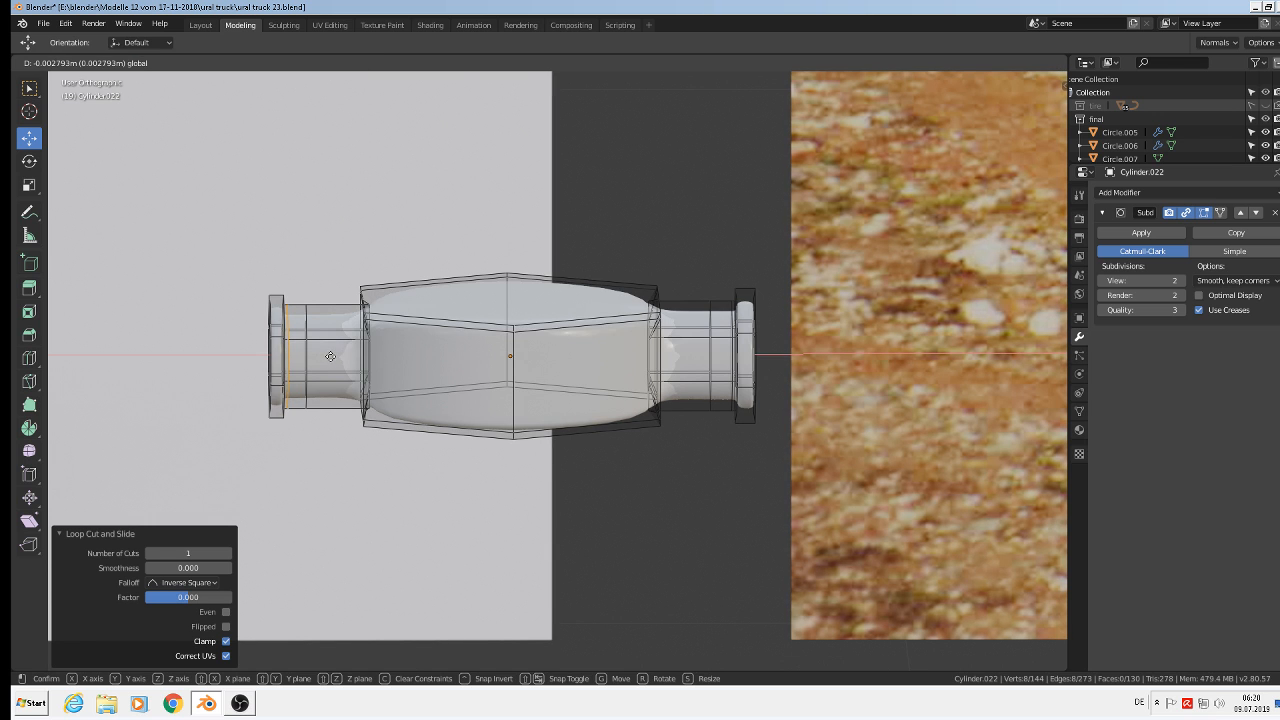
click(330, 356)
scroll(330, 356, down, 2)
key(Tab)
scroll(410, 354, down, 3)
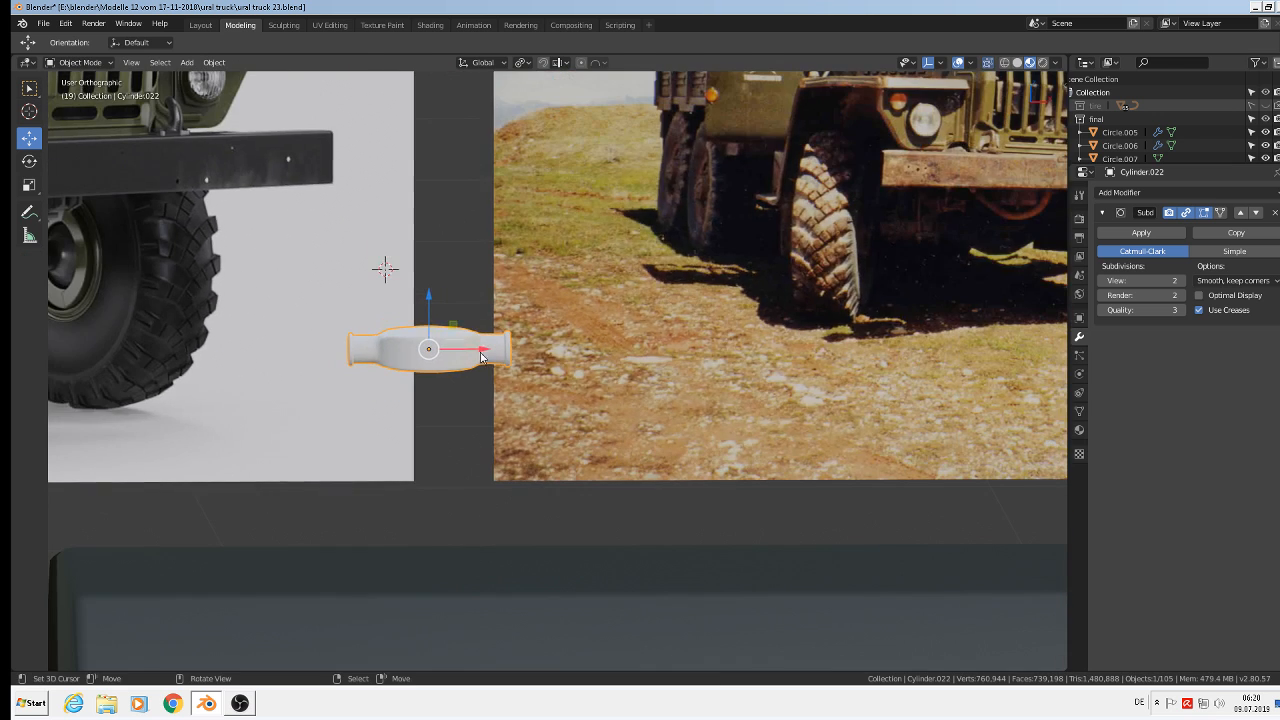
- Place the 3D cursor in front view just below the middle of the collared part, clearing its selection
key(KP_1)
scroll(474, 363, down, 3)
shift+middle_drag(164, 367, 432, 300)
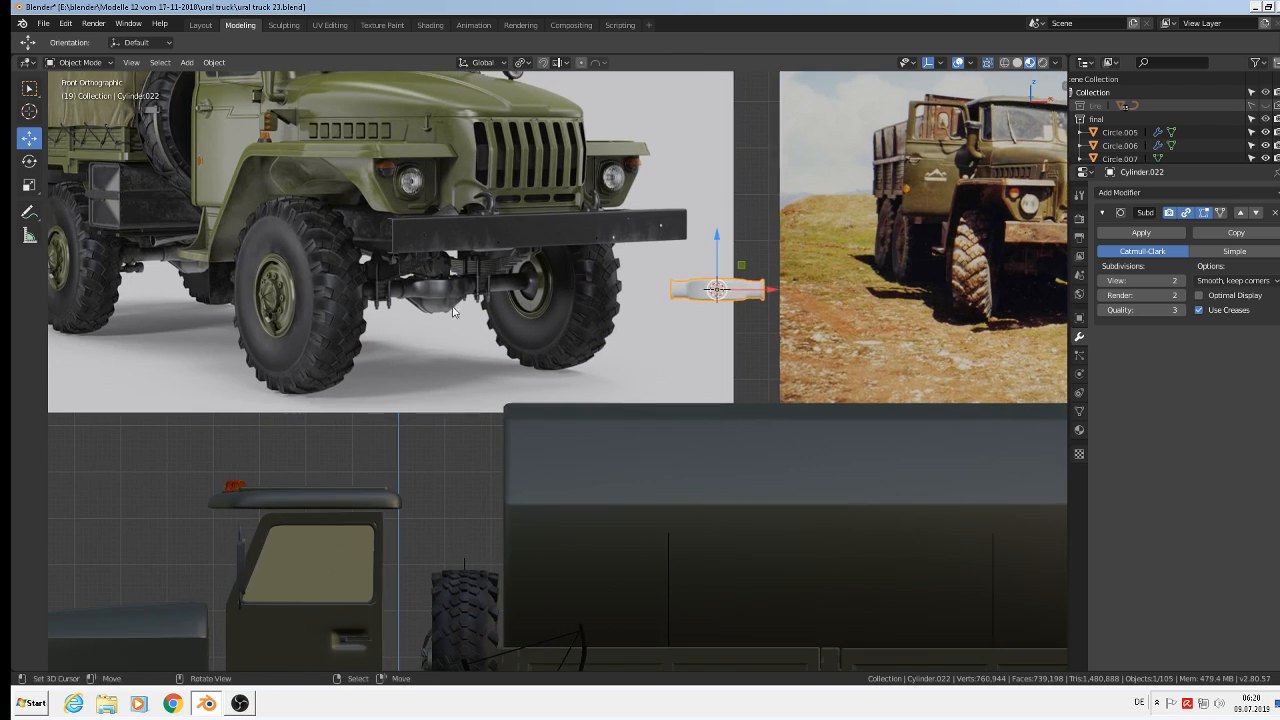
scroll(440, 309, up, 3)
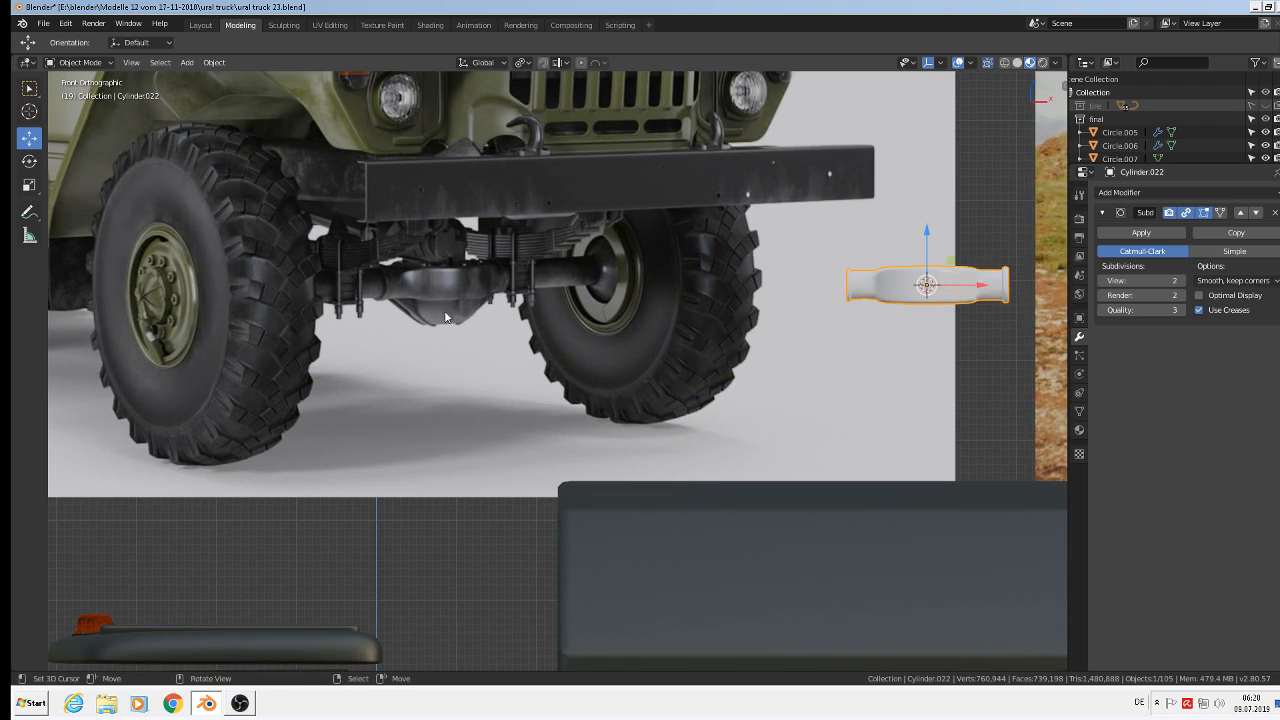
shift+click(618, 320)
shift+right_click(936, 322)
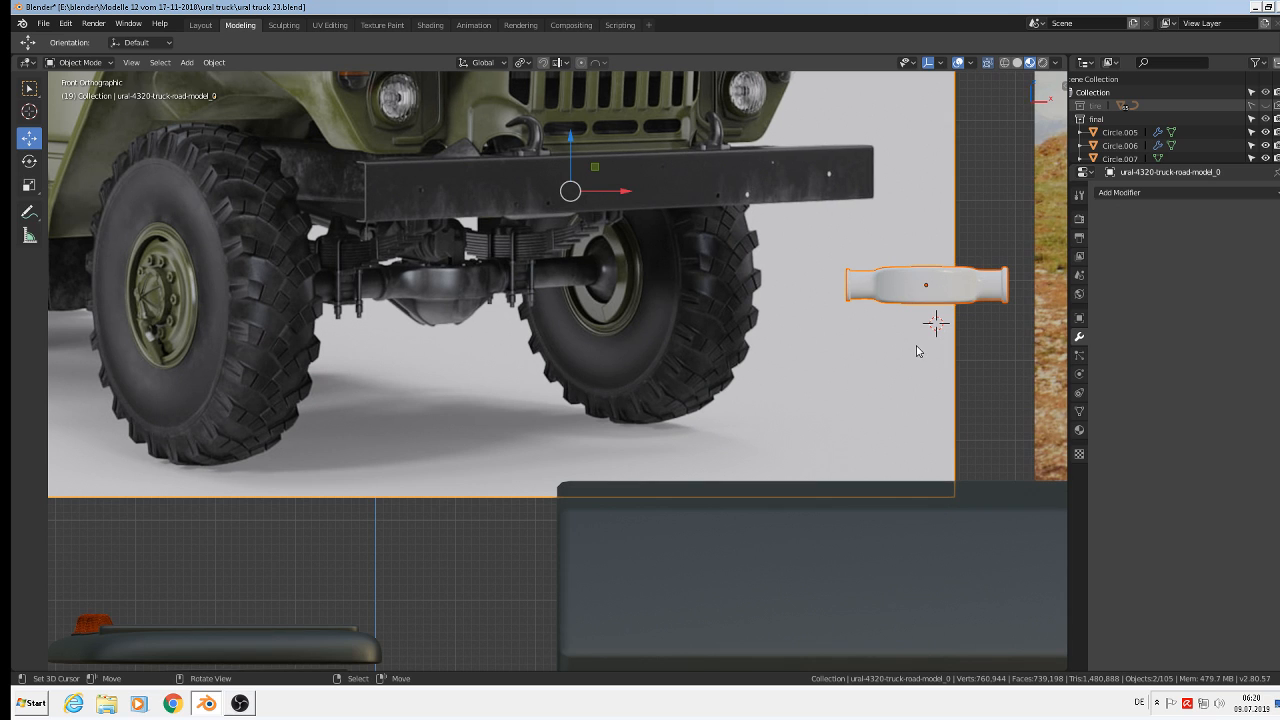
shift+click(935, 321)
shift+click(934, 321)
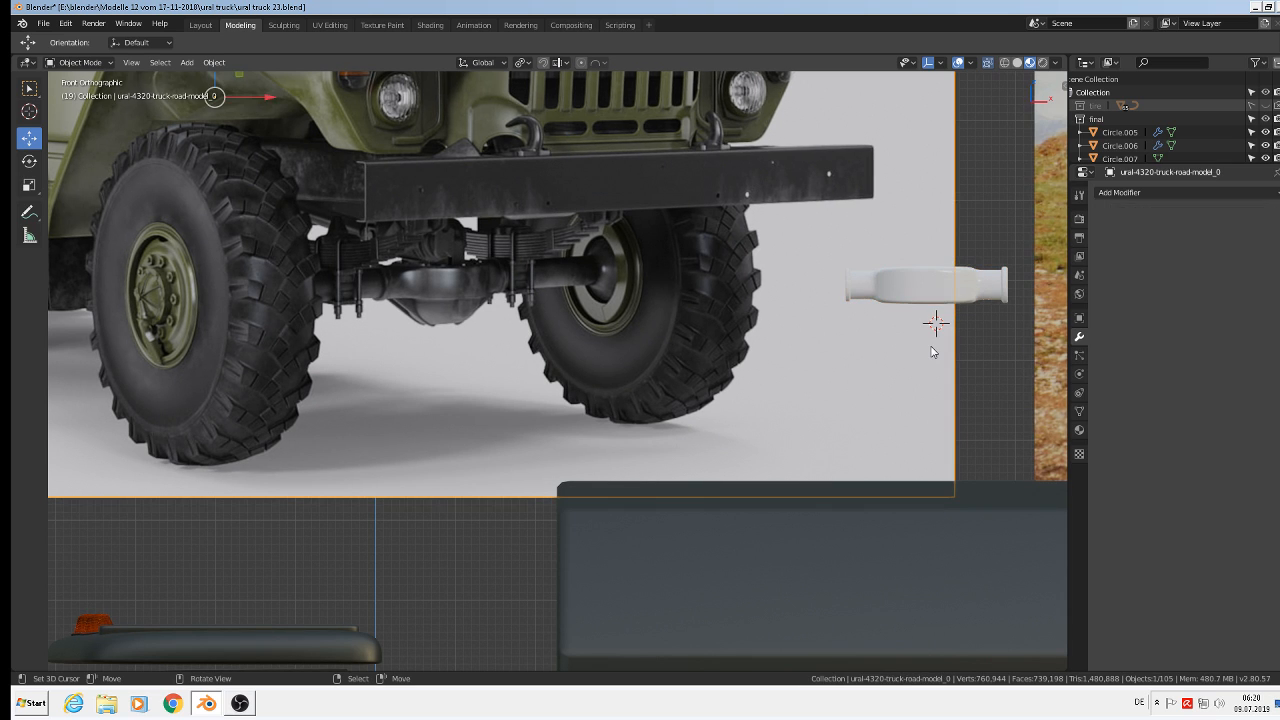
shift+right_click(930, 345)
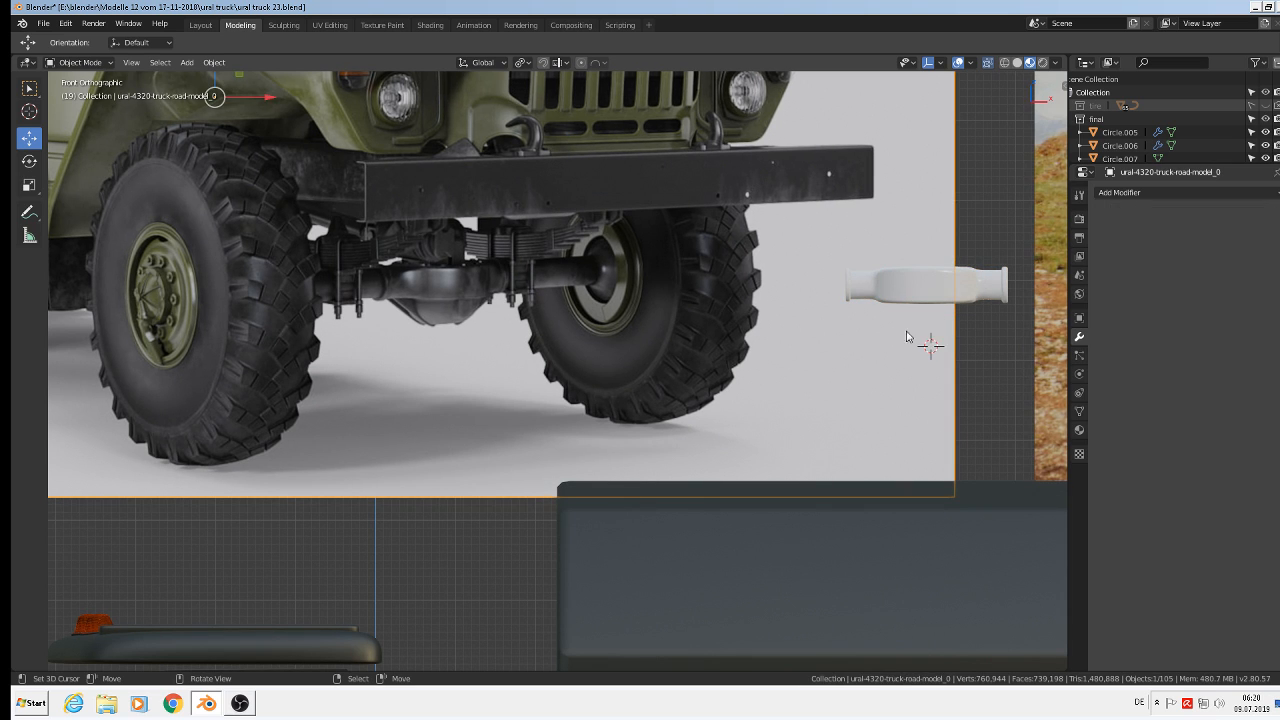
- Add a UV sphere with 32 segments and 16 rings at the 3D cursor and scale it to 0.049
click(183, 66)
mouse_move(206, 78)
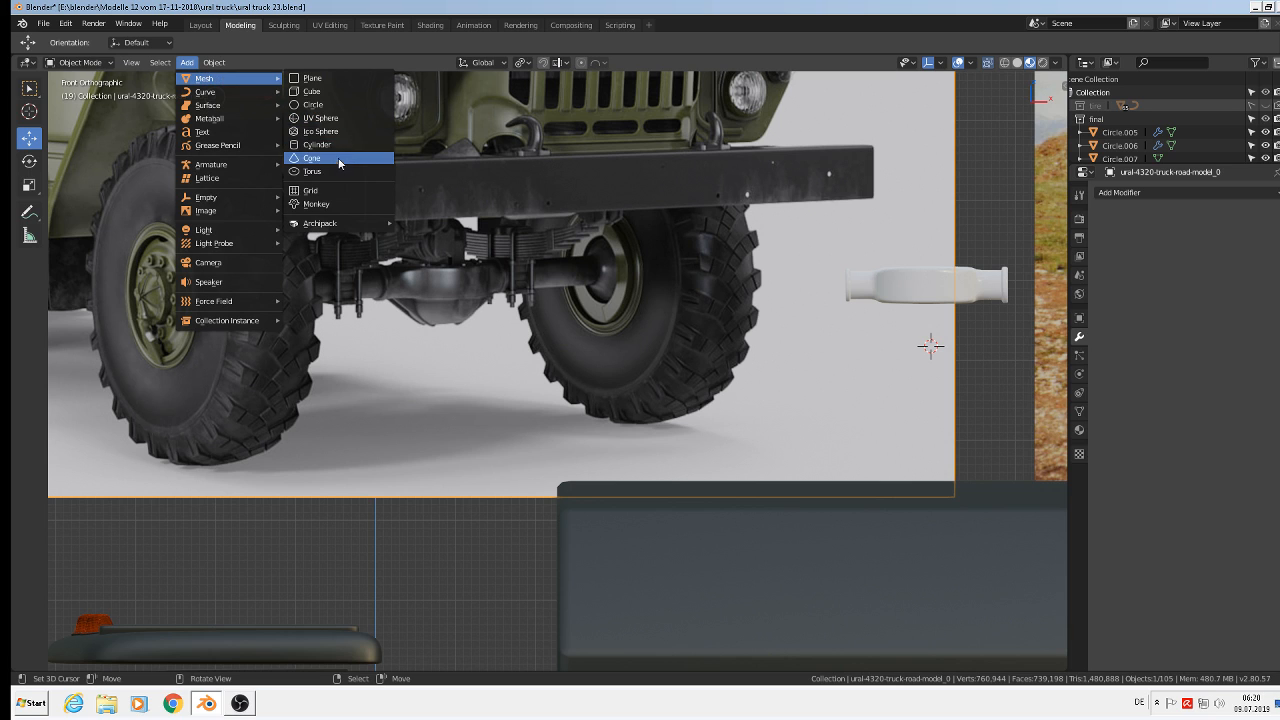
click(367, 116)
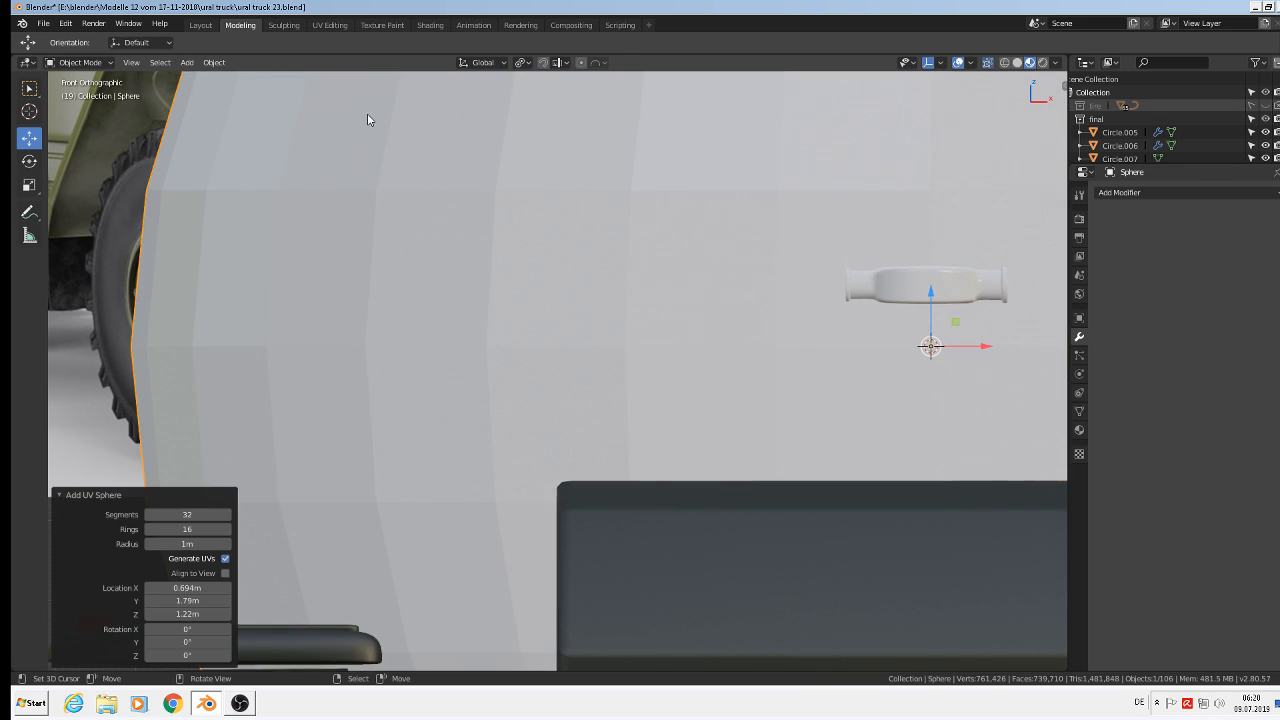
click(211, 514)
click(828, 484)
key(s)
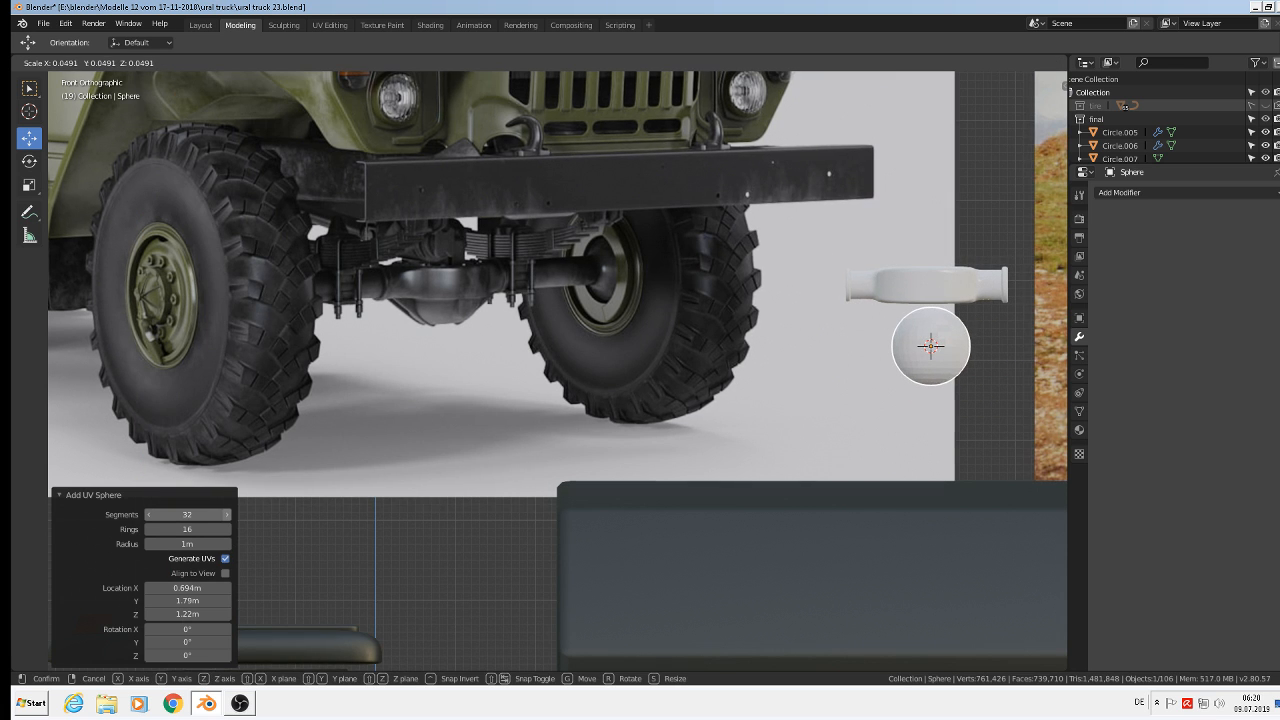
click(971, 331)
scroll(971, 331, up, 2)
scroll(971, 331, up, 3)
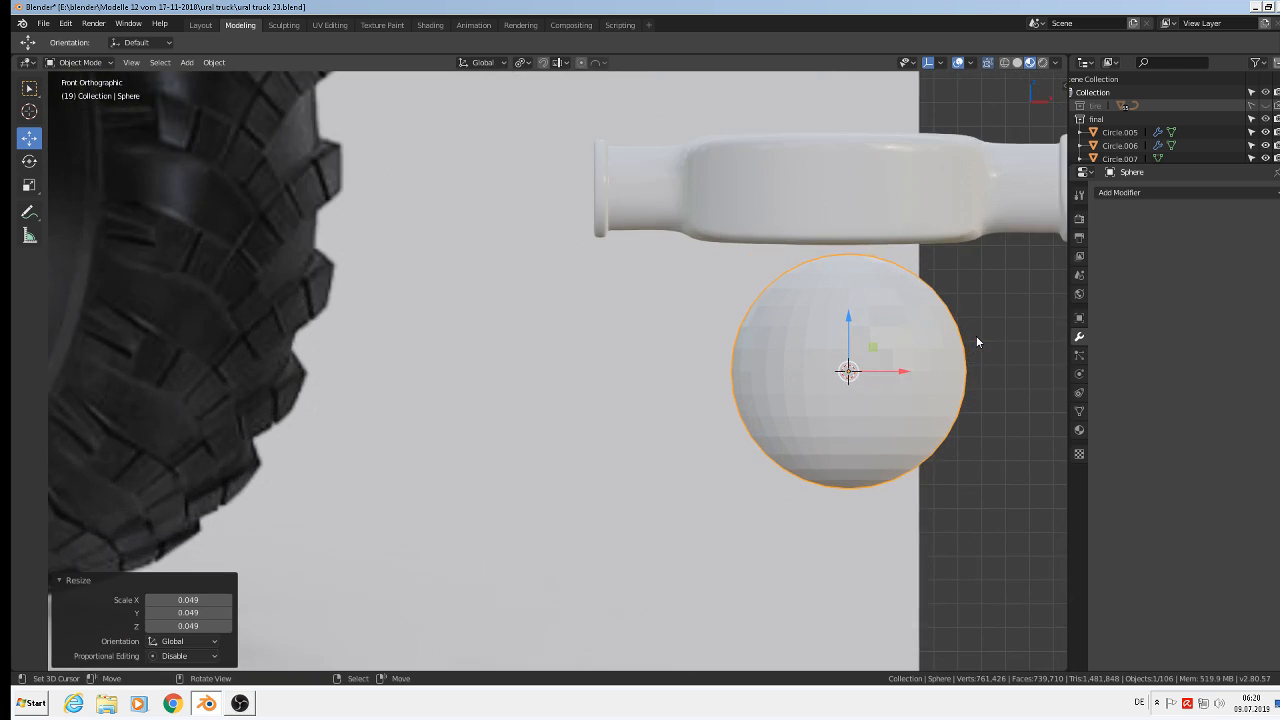
- Delete the vertices of the sphere's upper half in Edit Mode, keeping the lower hemisphere
key(Tab)
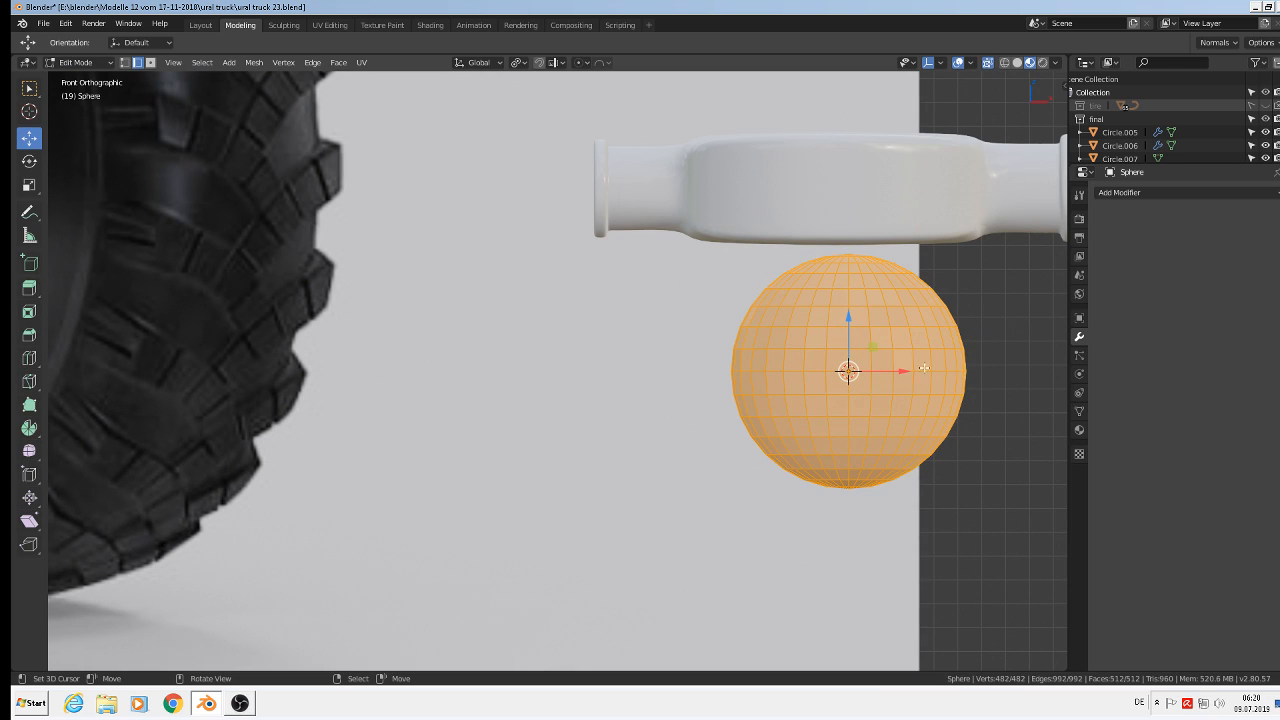
click(126, 63)
key(alt+a)
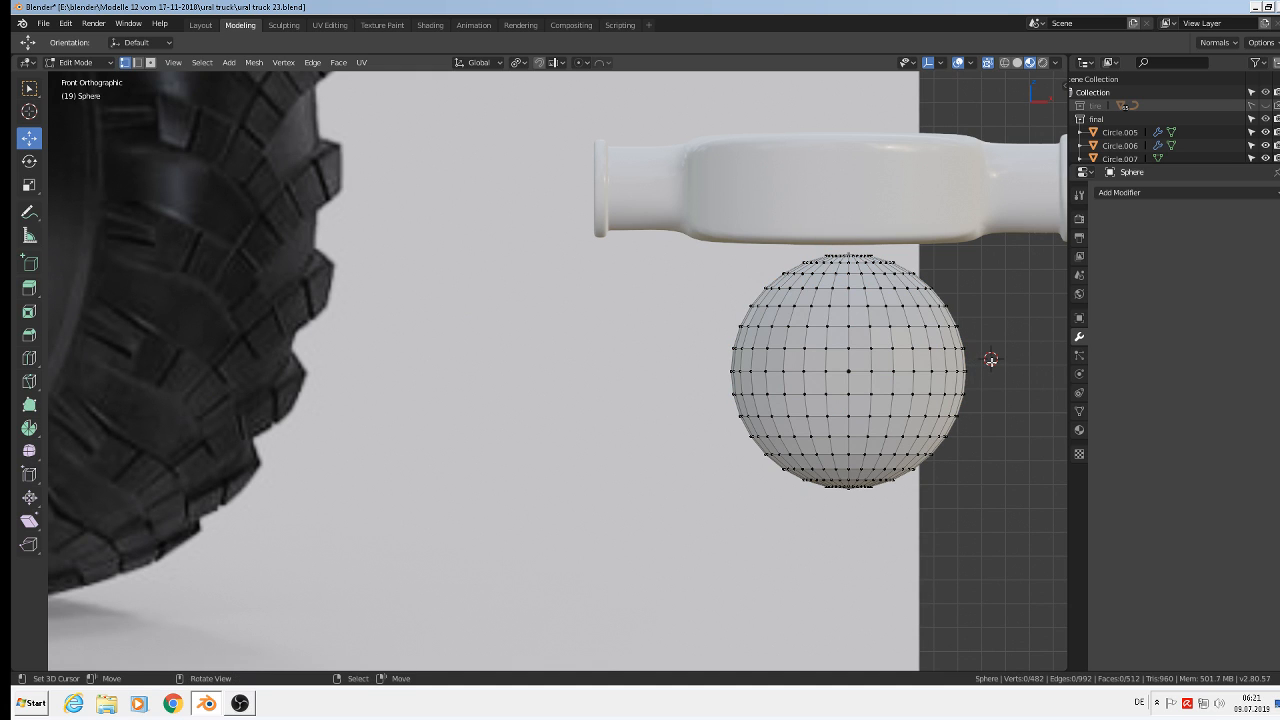
drag(990, 361, 677, 237)
key(x)
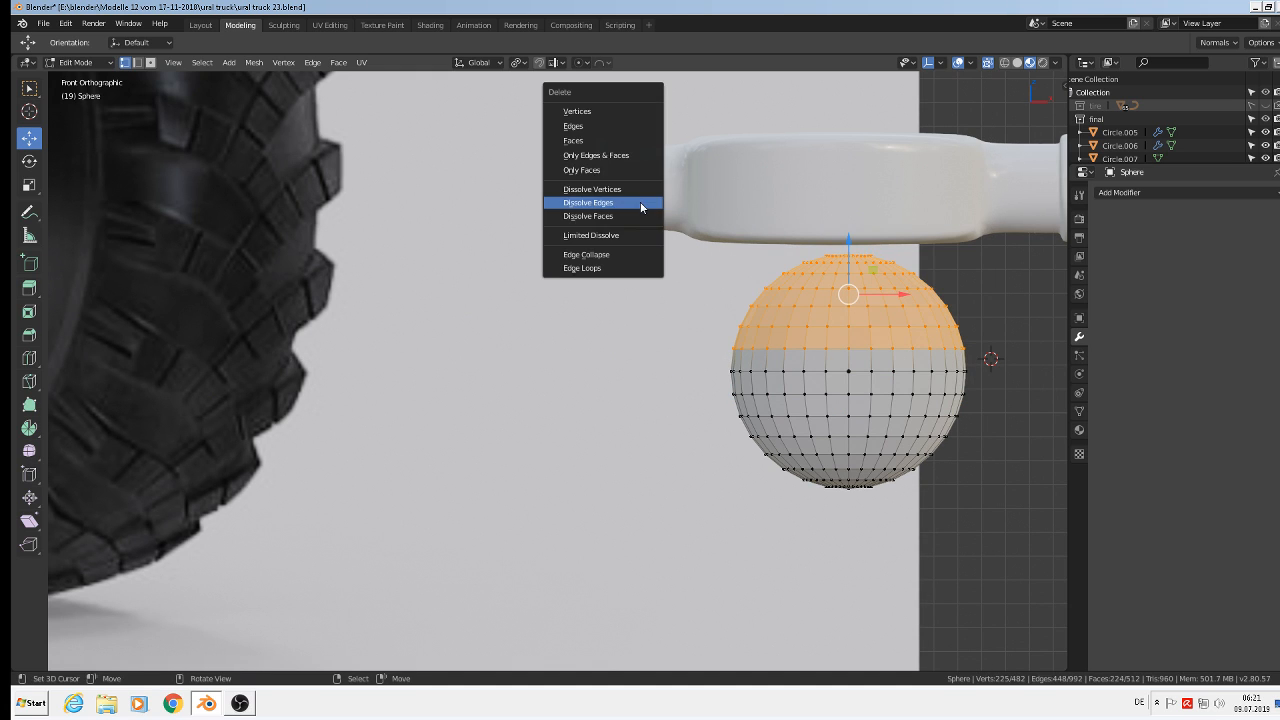
click(603, 112)
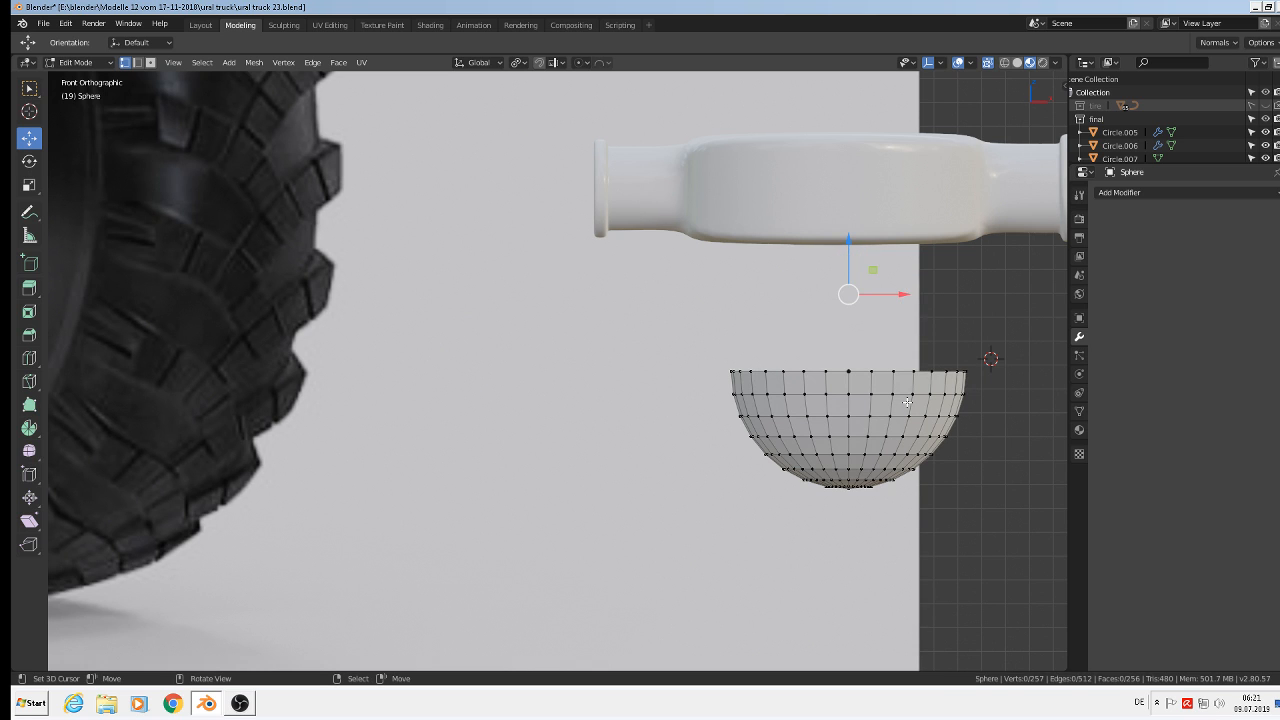
- Scale the hemisphere to about 0.84 in Object Mode and raise it 0.0579 m along Z to the collared part's underside
key(Tab)
scroll(956, 494, down, 3)
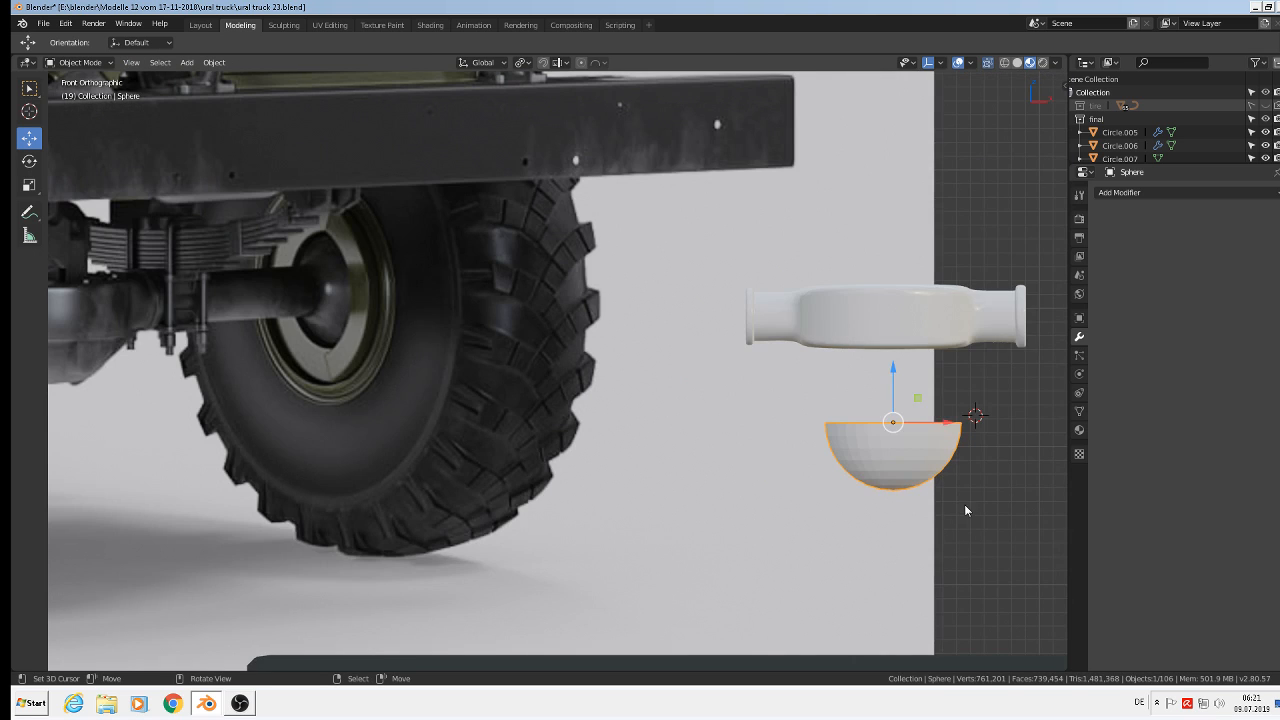
key(s)
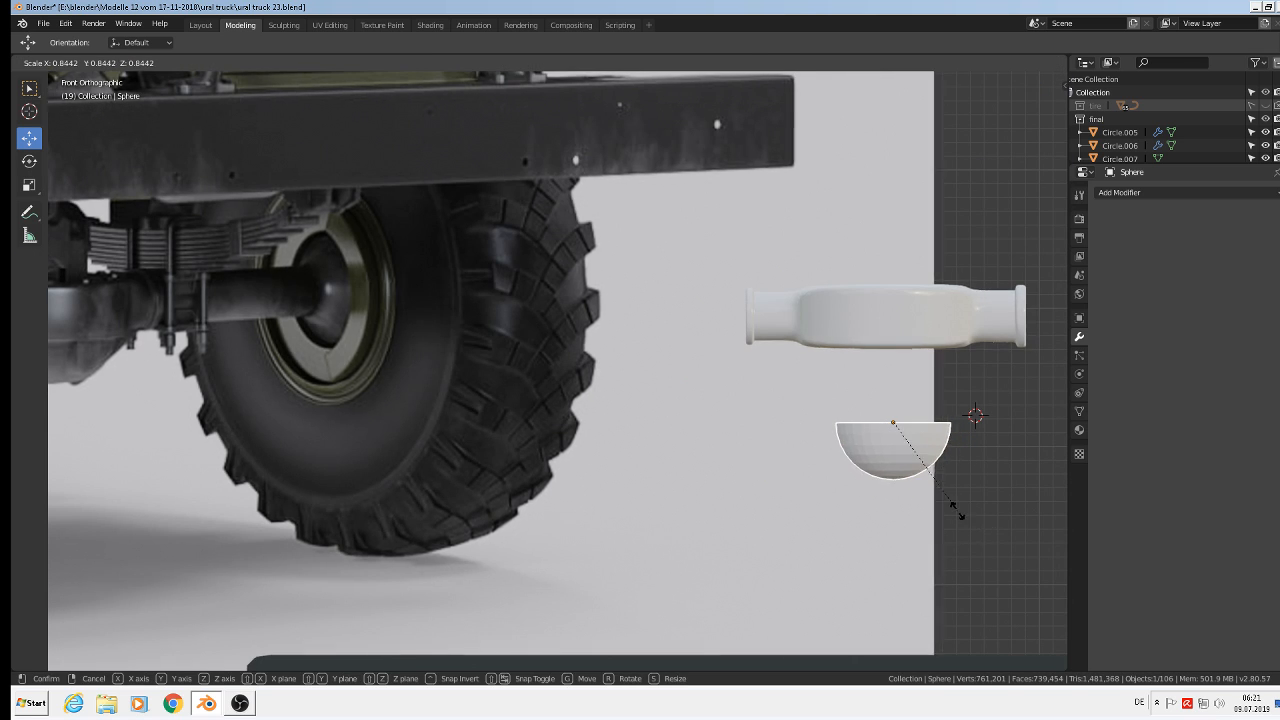
click(957, 506)
drag(886, 405, 886, 326)
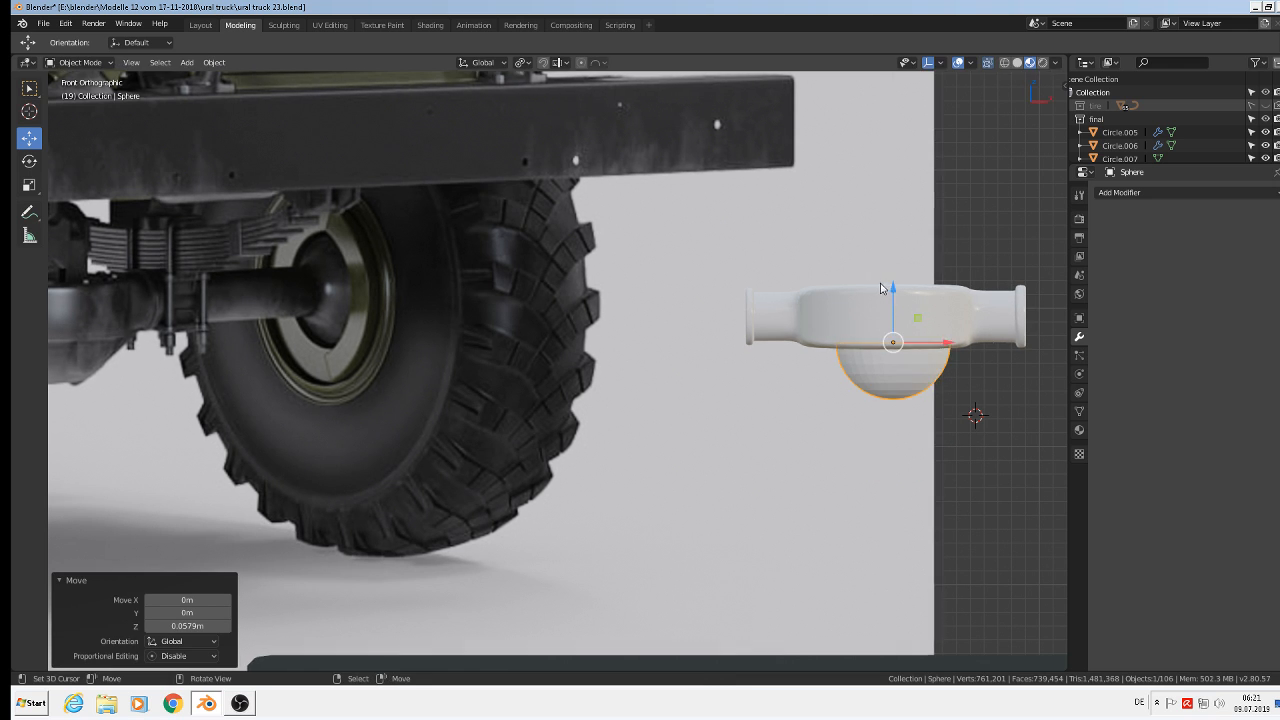
- Shift the hemisphere 0.00643 m along -X to centre it beneath the collared part
scroll(865, 374, down, 2)
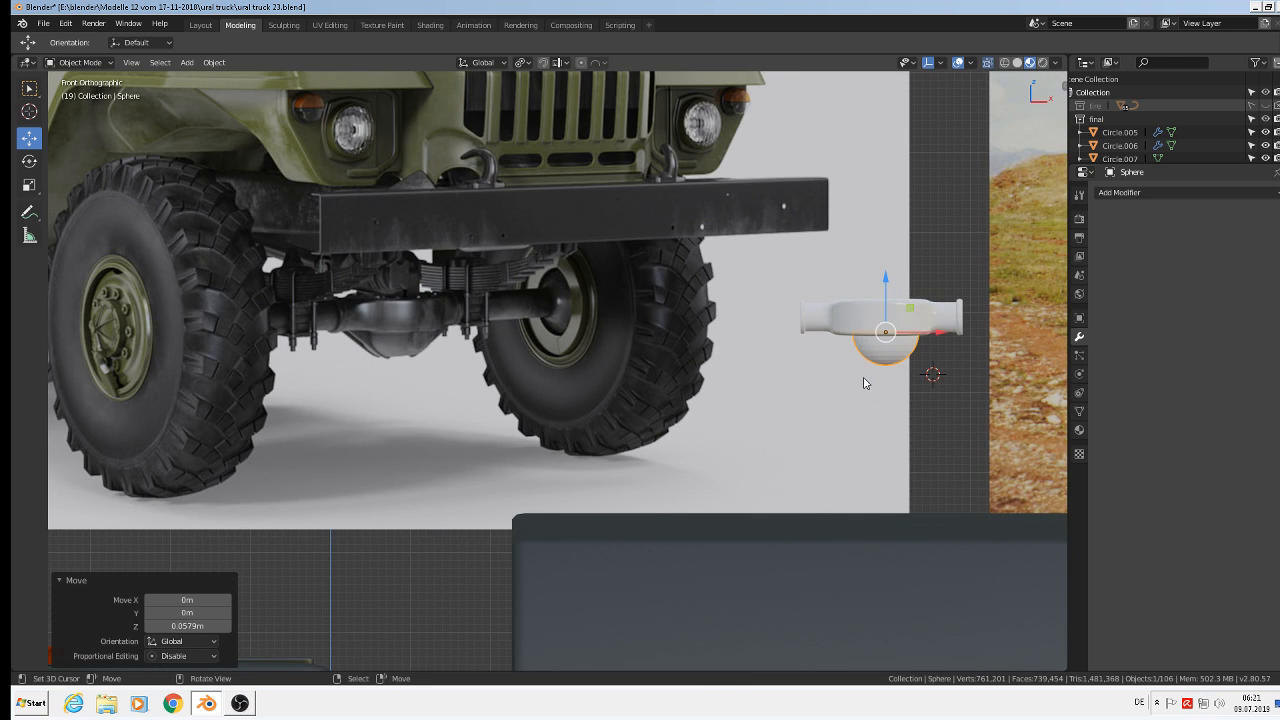
scroll(889, 388, up, 3)
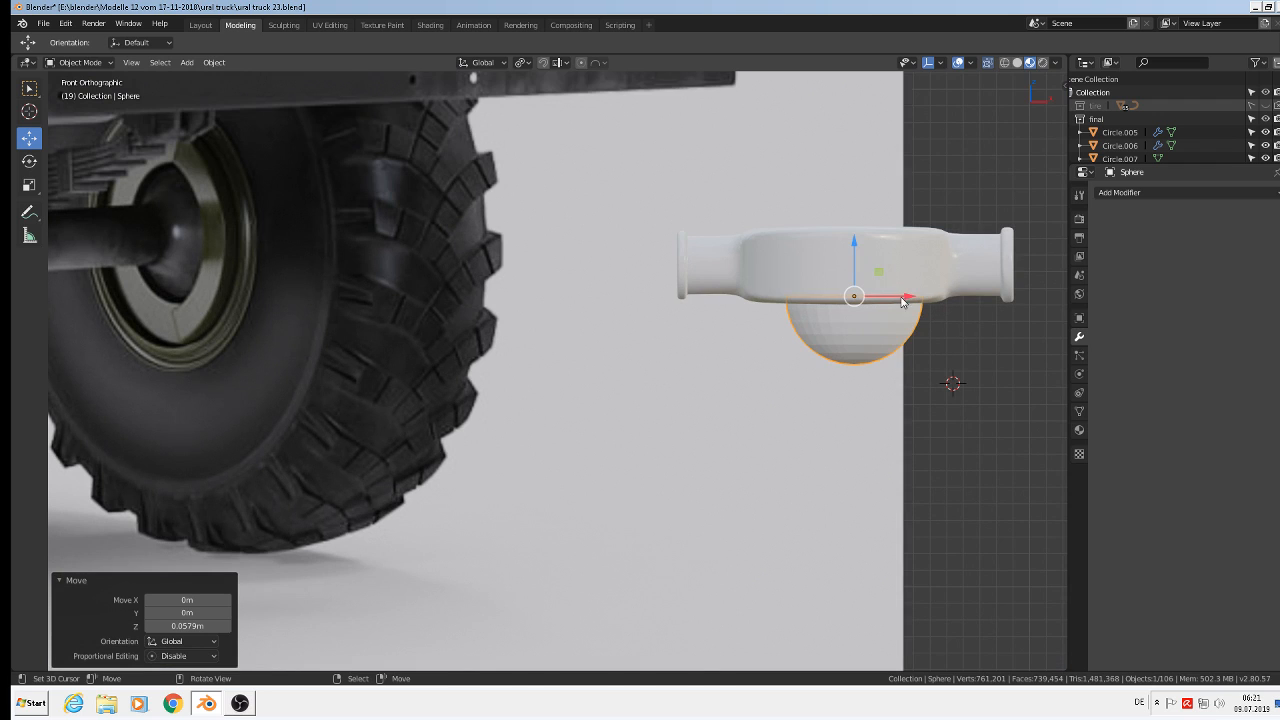
drag(903, 302, 898, 301)
scroll(860, 365, down, 3)
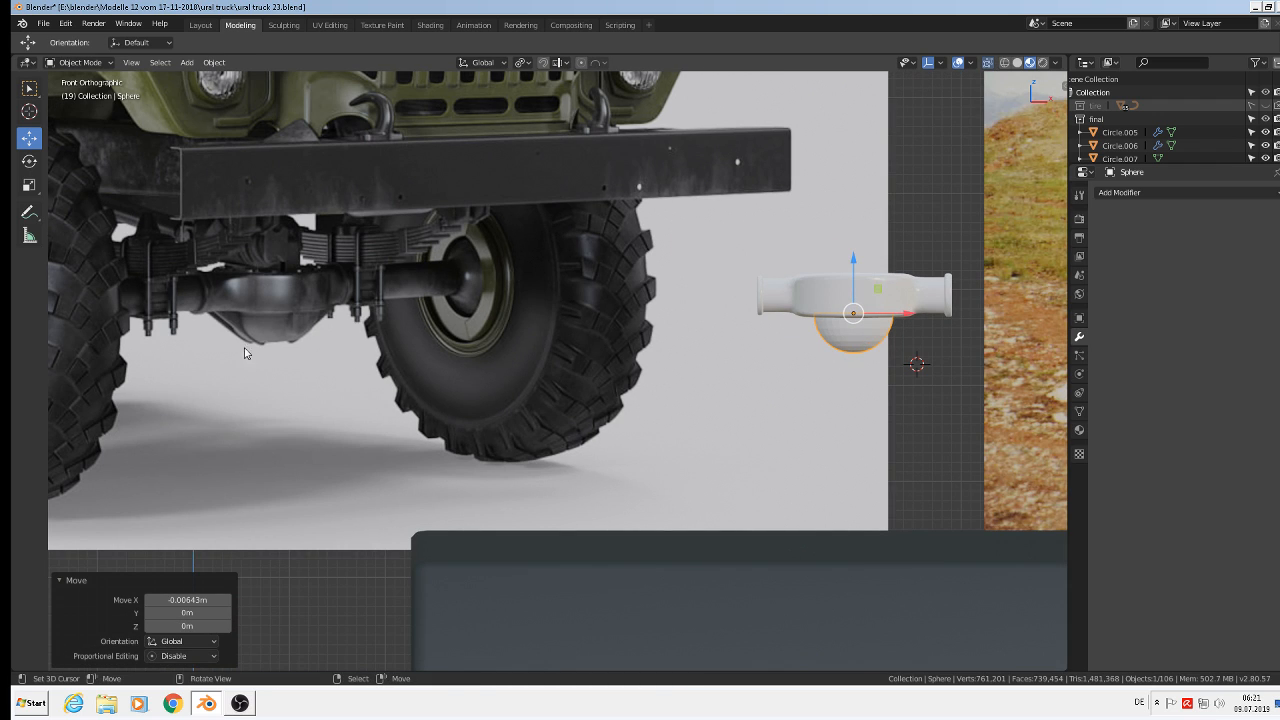
- Delete the hemisphere's lowest vertex ring and its pole vertex to open the bottom
scroll(955, 362, up, 6)
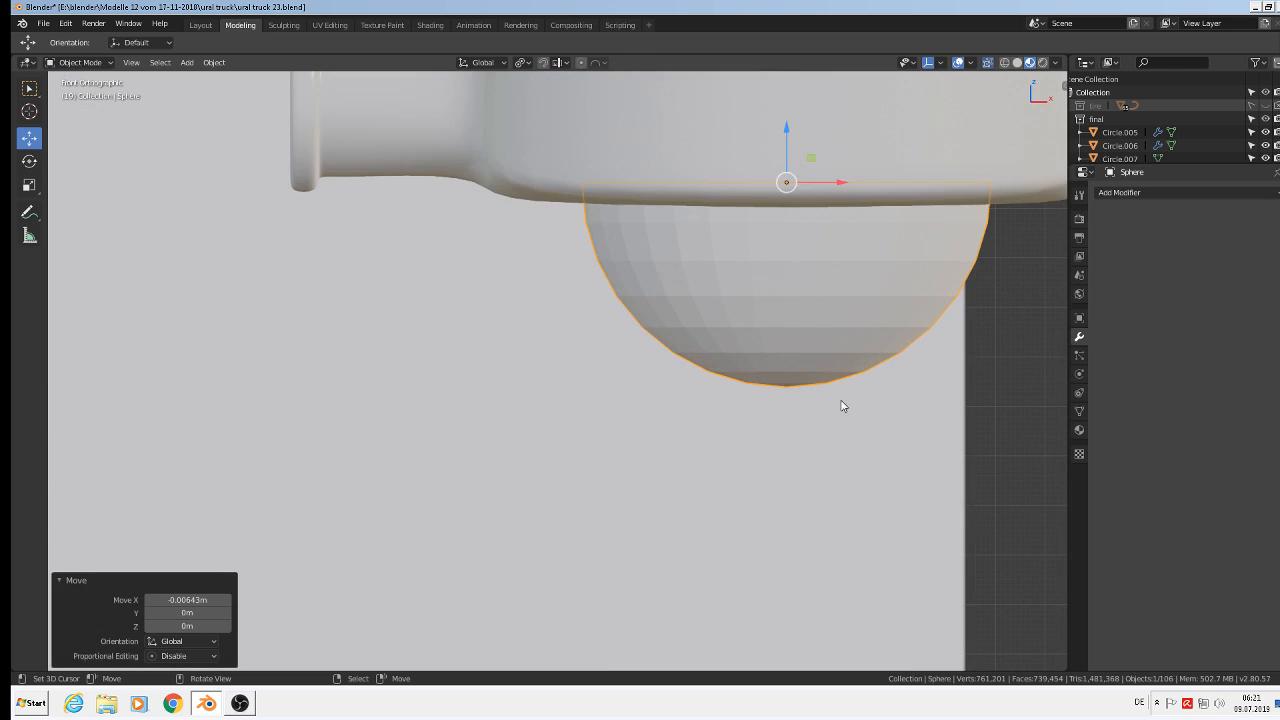
key(Tab)
scroll(804, 387, up, 3)
scroll(804, 387, up, 2)
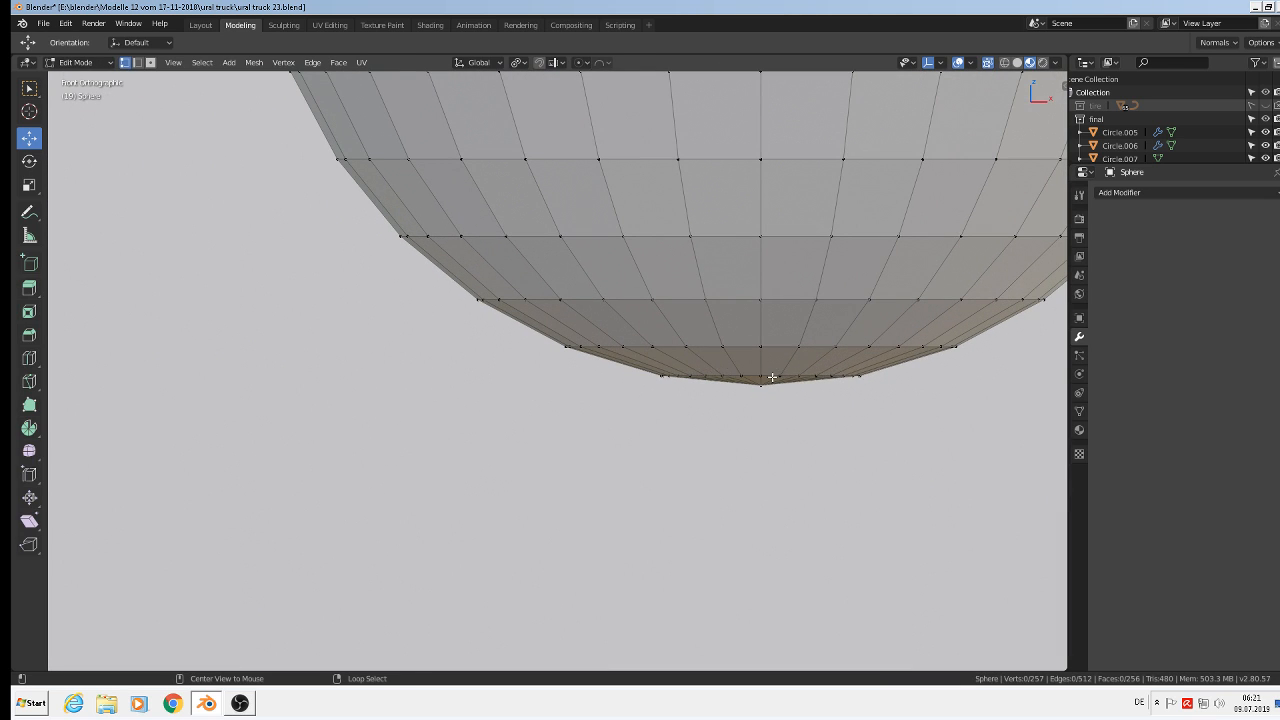
alt+click(772, 376)
key(x)
click(772, 376)
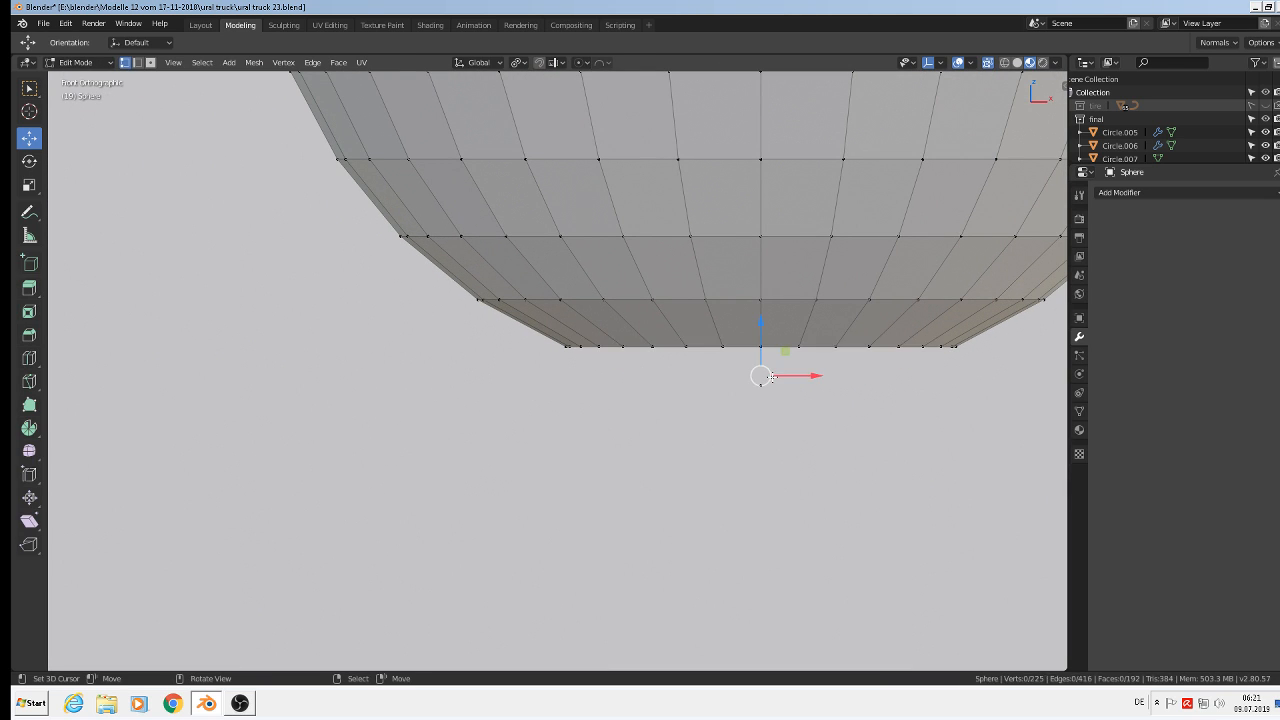
click(762, 383)
key(x)
click(766, 388)
- Close the hemisphere's open bottom by filling its edge loop with a flat face
alt+click(747, 347)
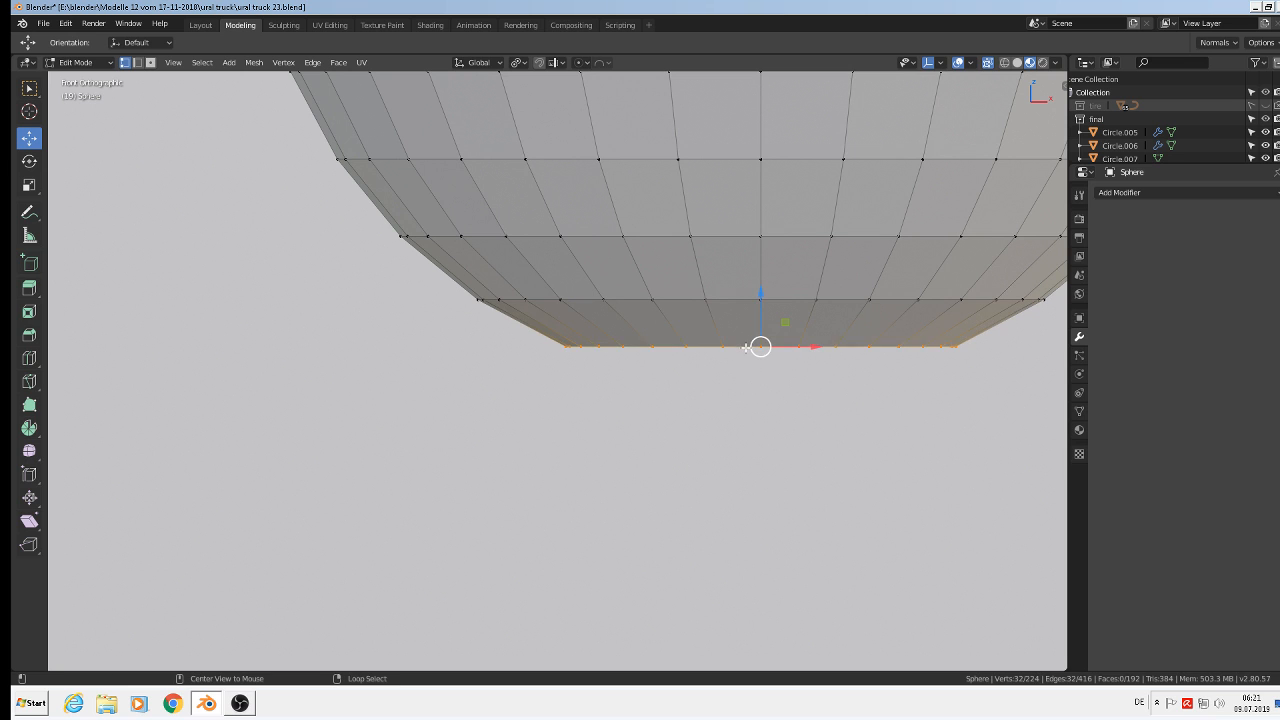
middle_drag(747, 347, 764, 394)
key(f)
scroll(764, 396, down, 7)
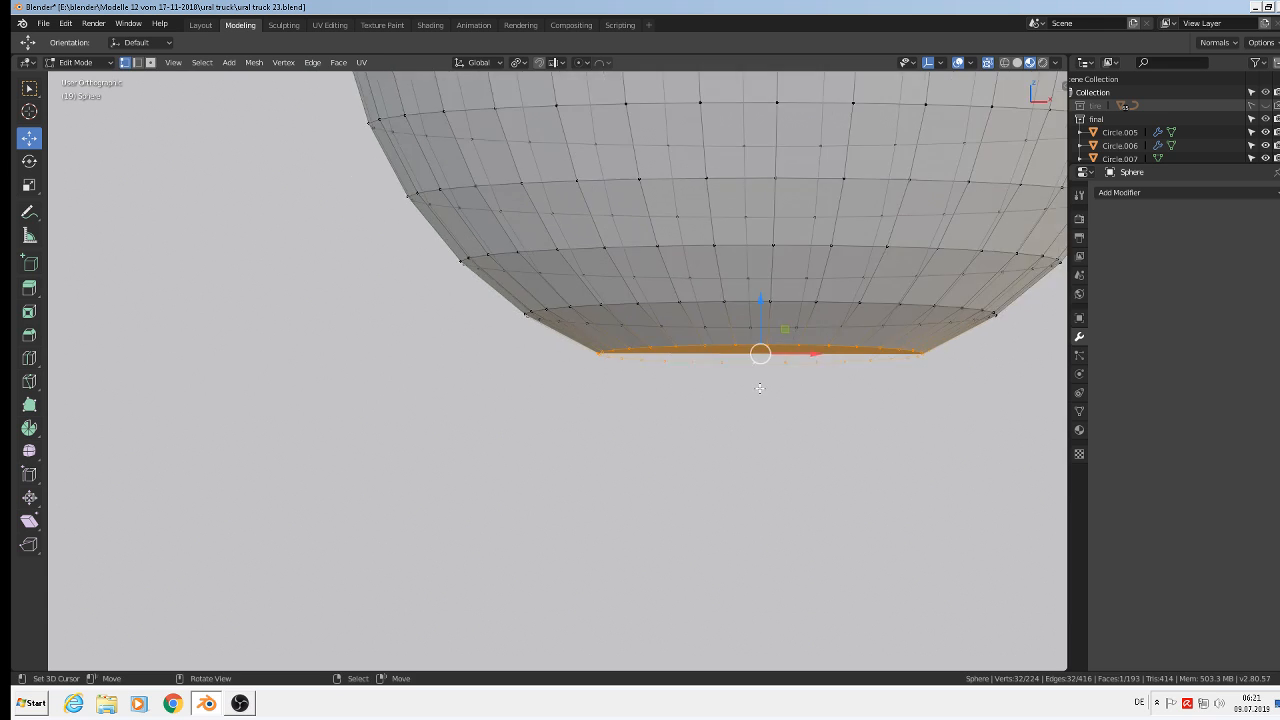
scroll(766, 418, down, 5)
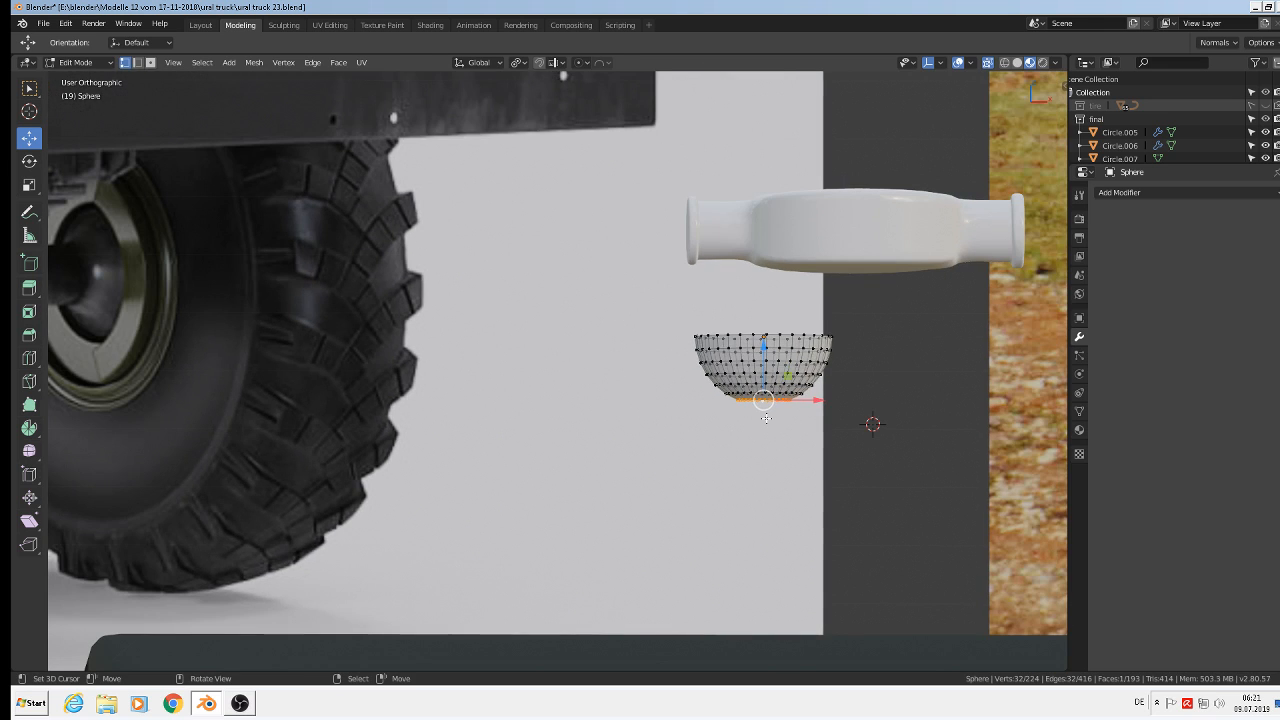
- Return to Object Mode and apply smooth shading to the flat-bottomed hemisphere
key(Tab)
scroll(767, 421, down, 2)
key(KP_1)
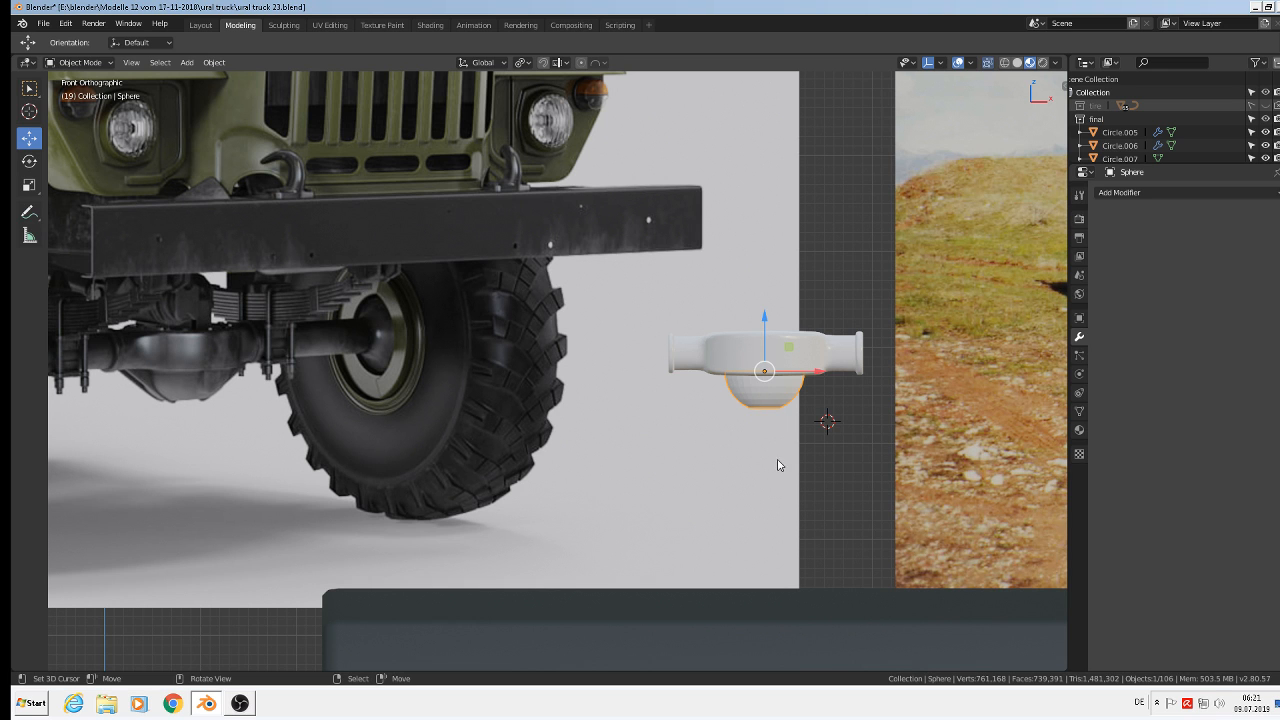
click(215, 62)
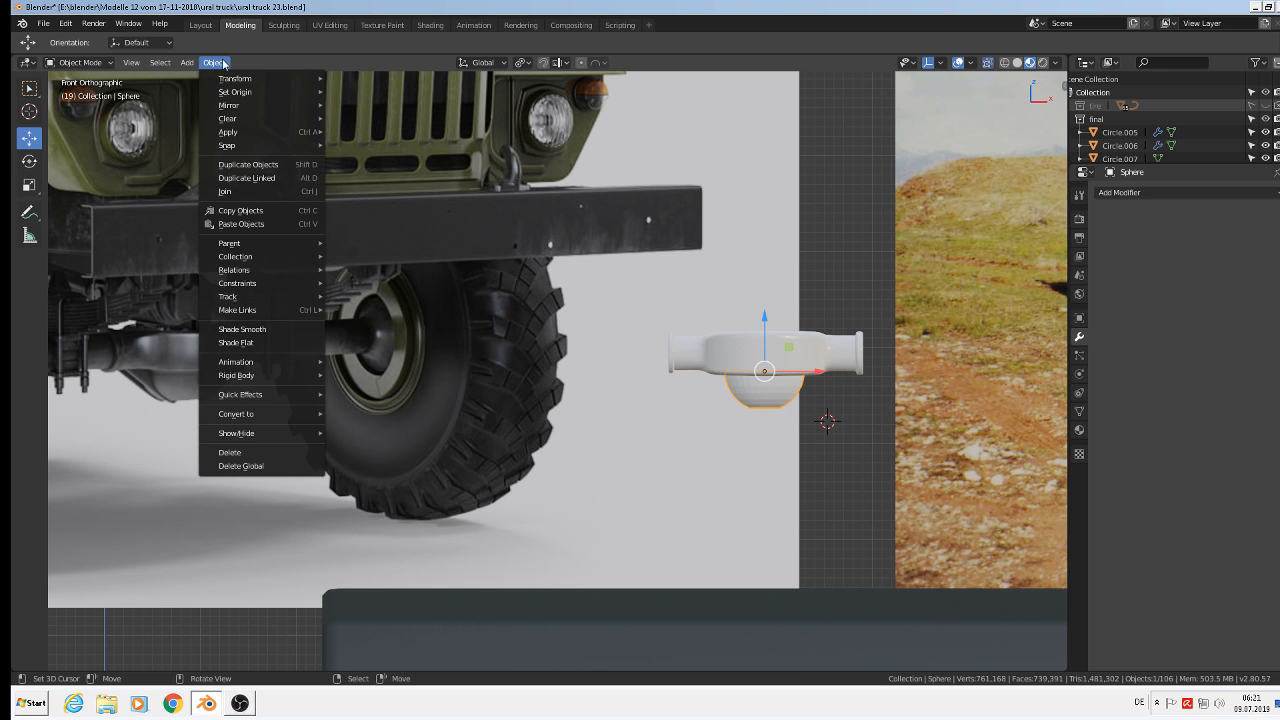
click(272, 330)
- Move the hemisphere 1.29 m along -Y in top view to line it up with the collared part
middle_drag(766, 379, 831, 422)
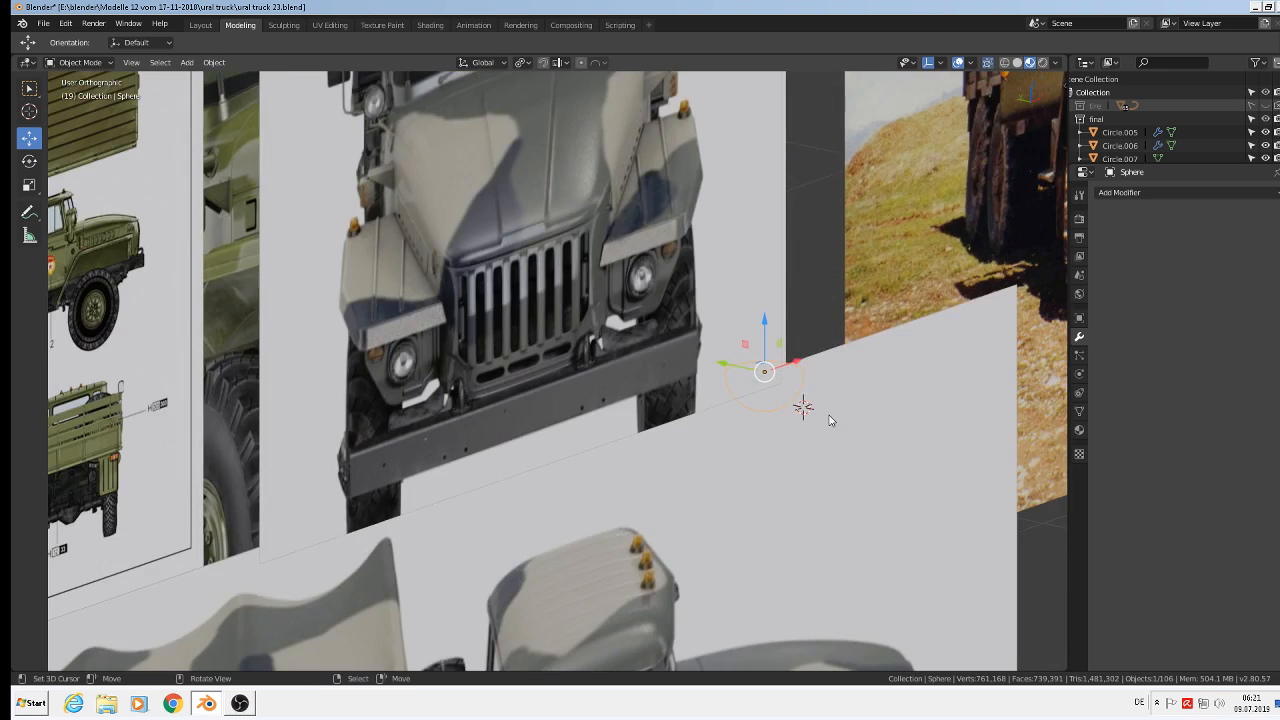
scroll(829, 417, down, 1)
key(KP_7)
scroll(814, 429, down, 2)
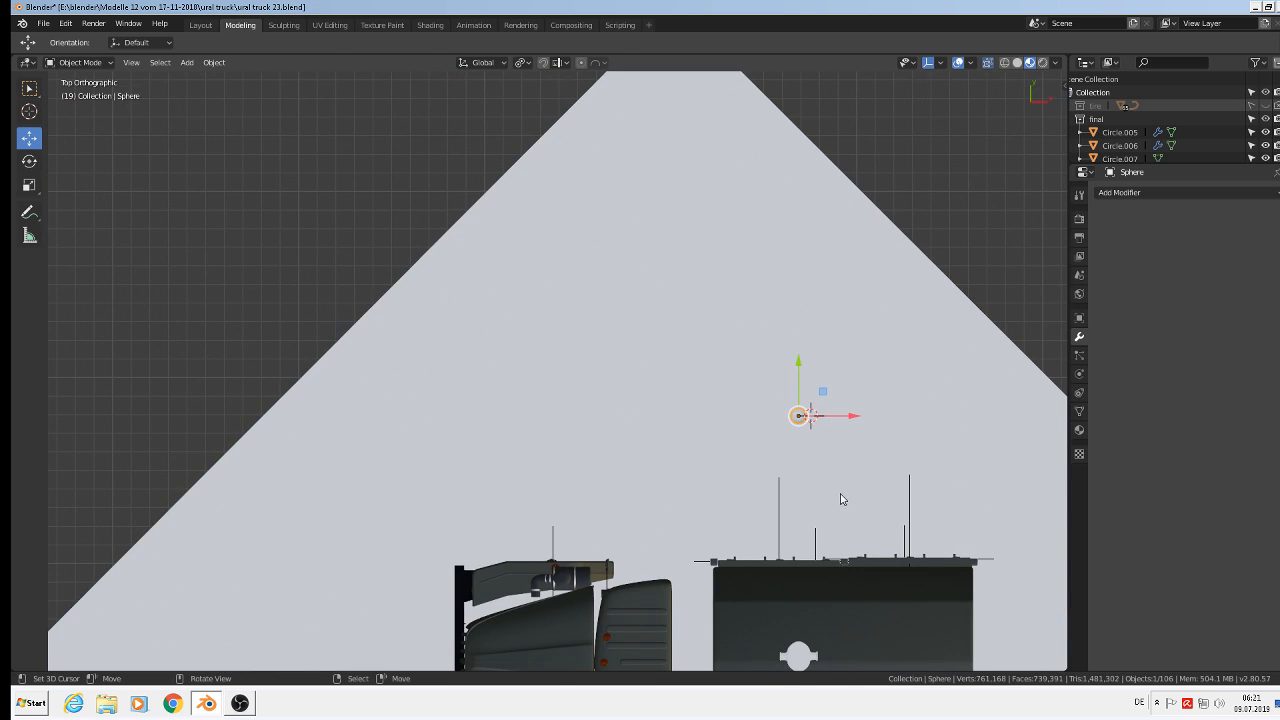
drag(799, 382, 832, 610)
key(KP_Decimal)
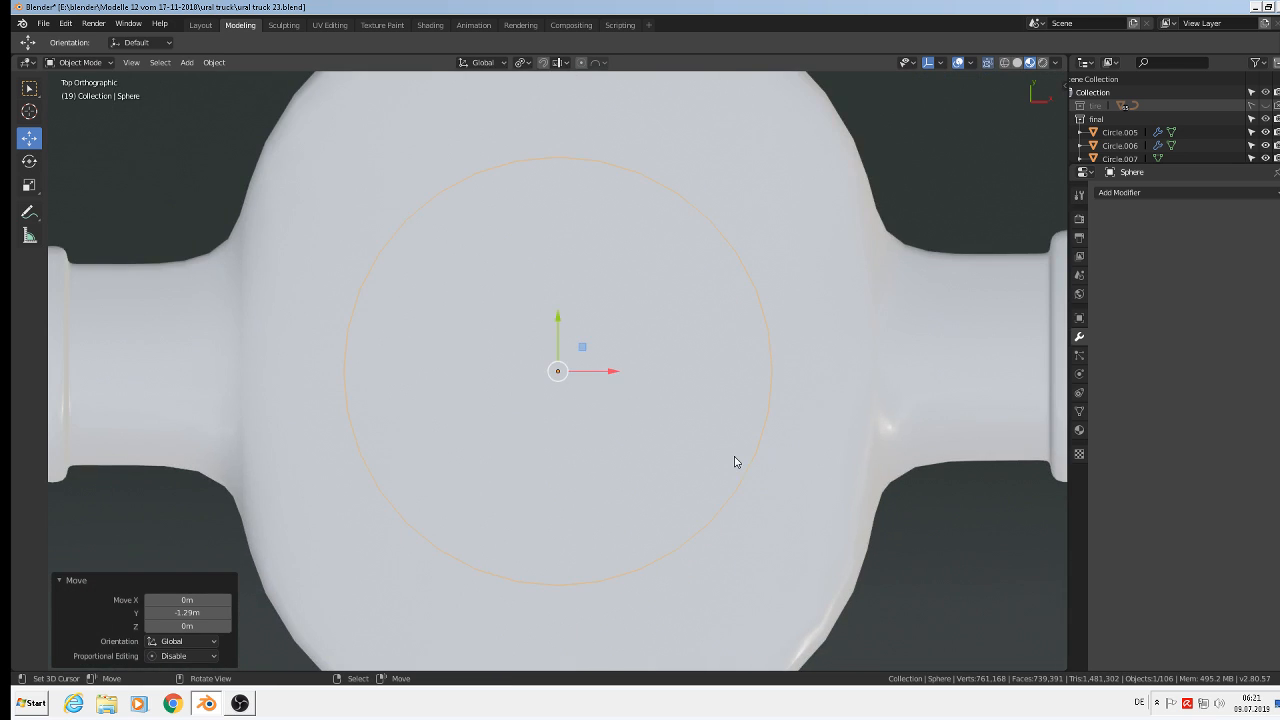
- Return to the front view and select all objects in the scene
key(KP_1)
scroll(700, 432, down, 2)
scroll(700, 432, down, 2)
key(a)
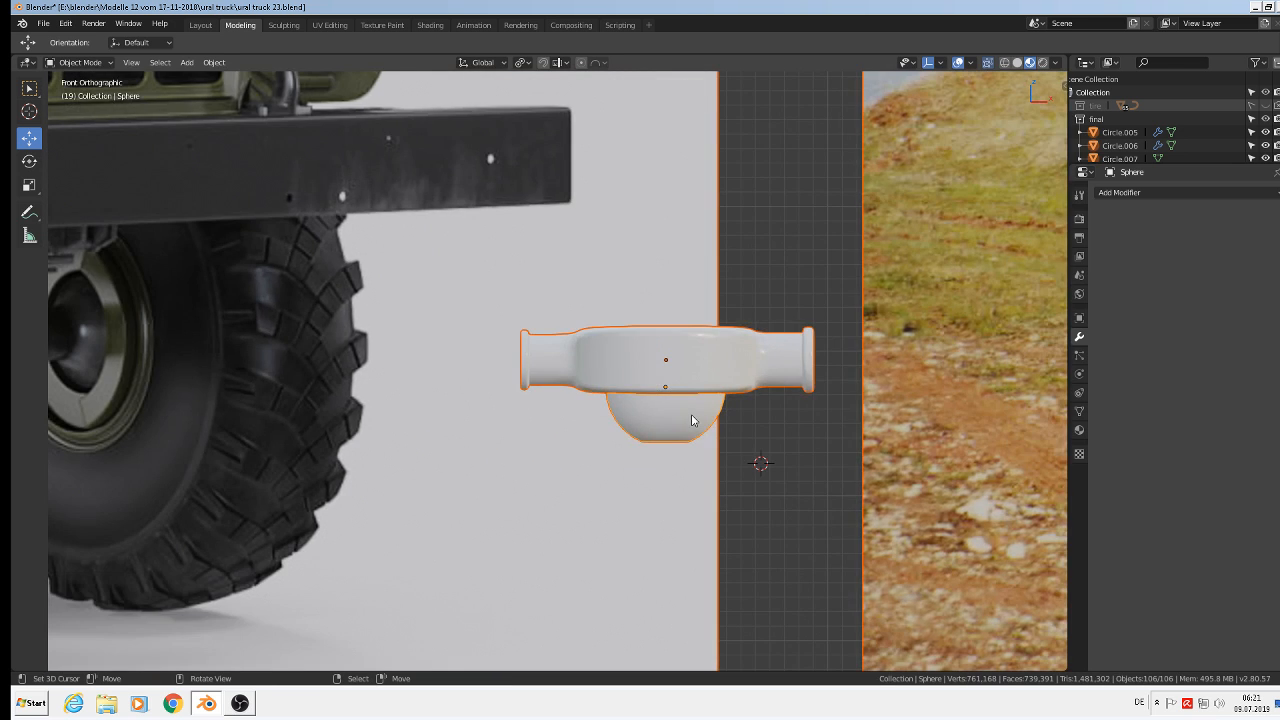
scroll(690, 431, down, 3)
scroll(680, 420, up, 3)
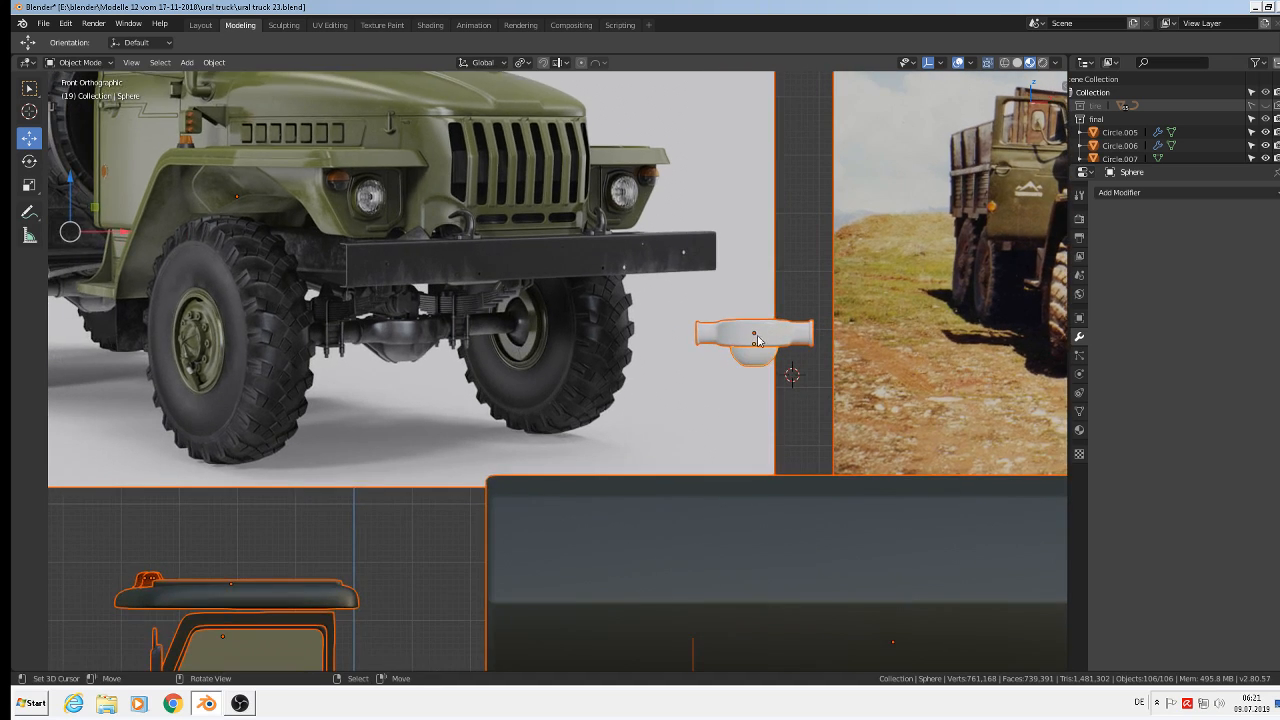
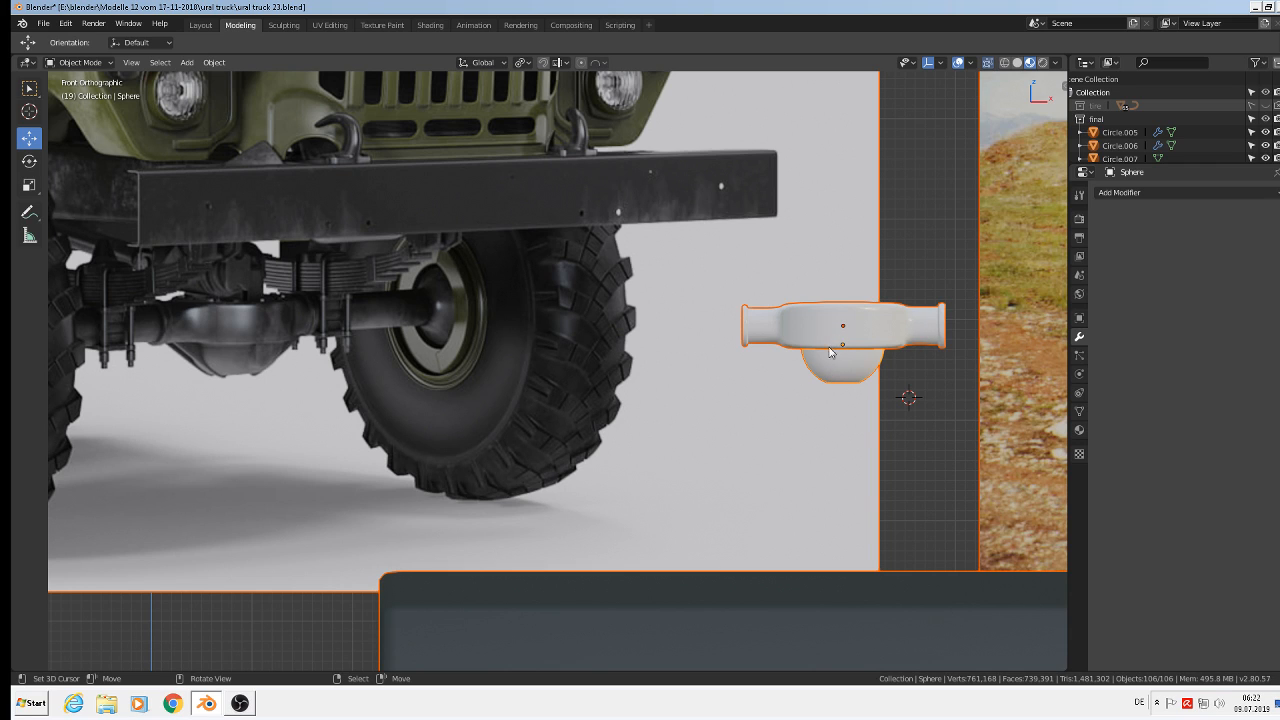
- Add a cube beside the hemisphere and scale it down by -0.037 and again by 0.358
click(785, 363)
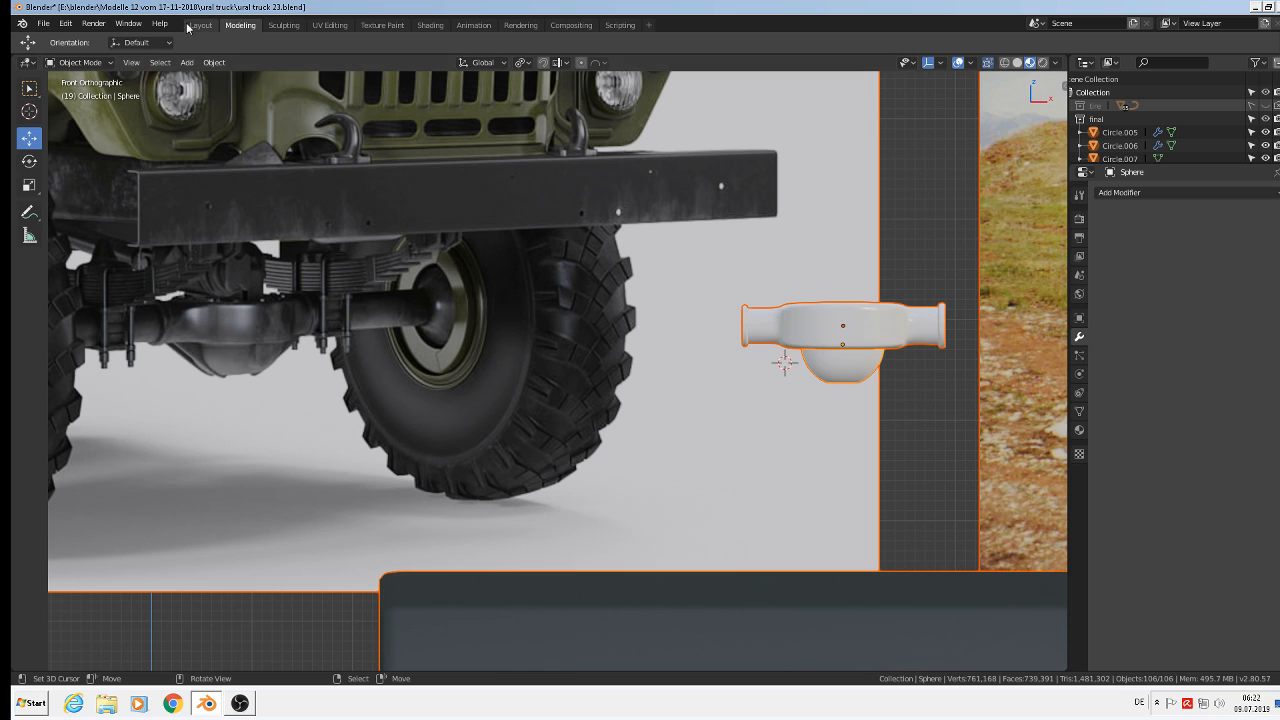
click(189, 63)
mouse_move(207, 84)
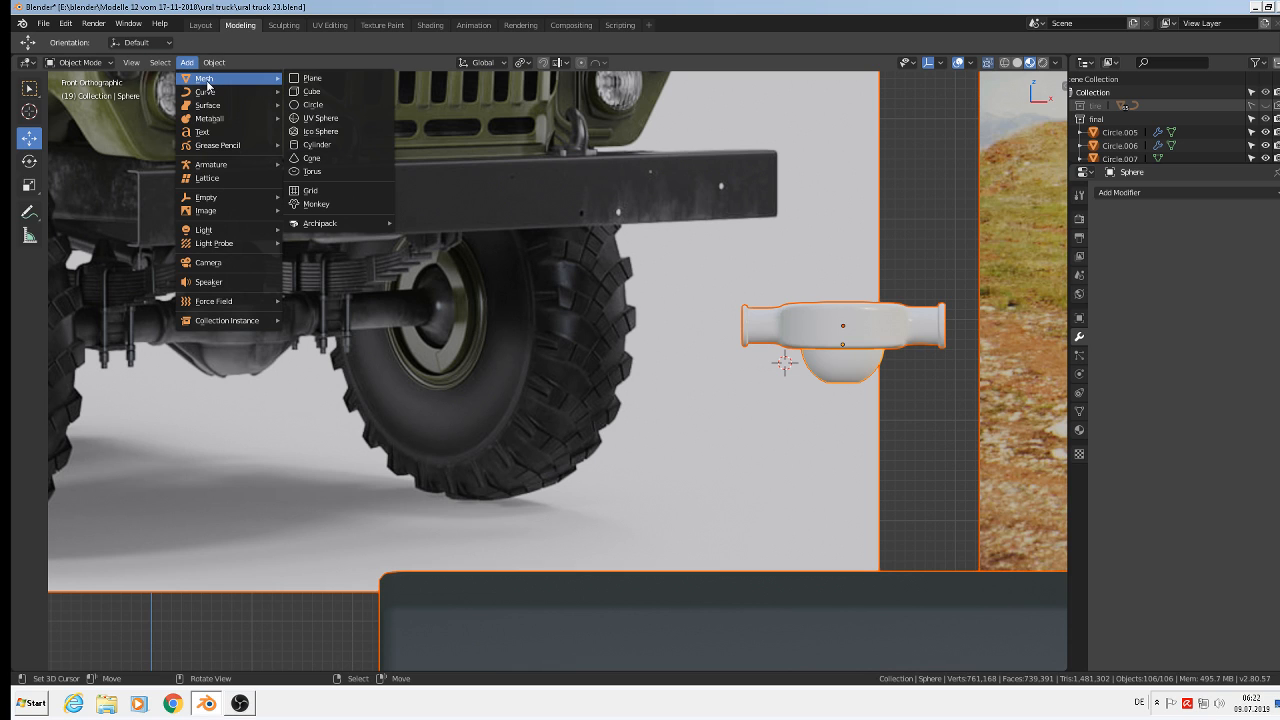
click(350, 91)
key(s)
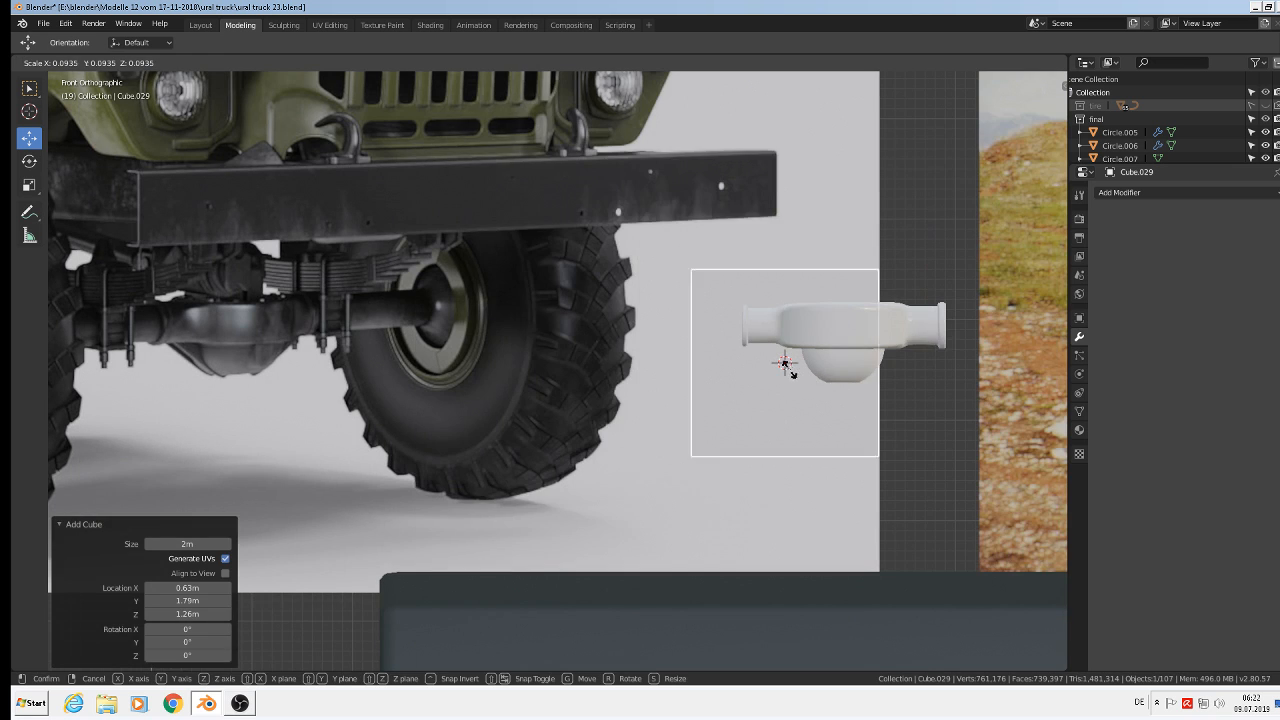
click(782, 359)
key(s)
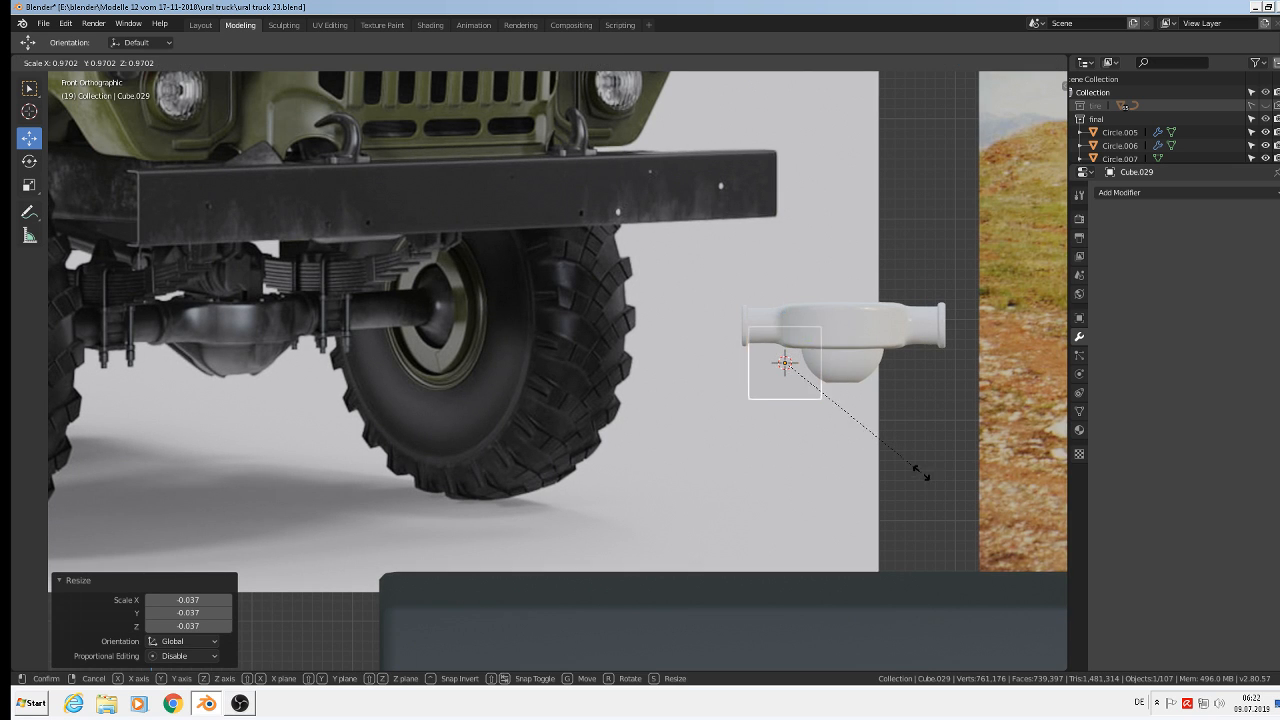
click(828, 408)
- Move the small cube 0.0153 m along X, enlarge it by 1.139 and shift it another 0.0048 m along X against the hemisphere
key(g)
key(x)
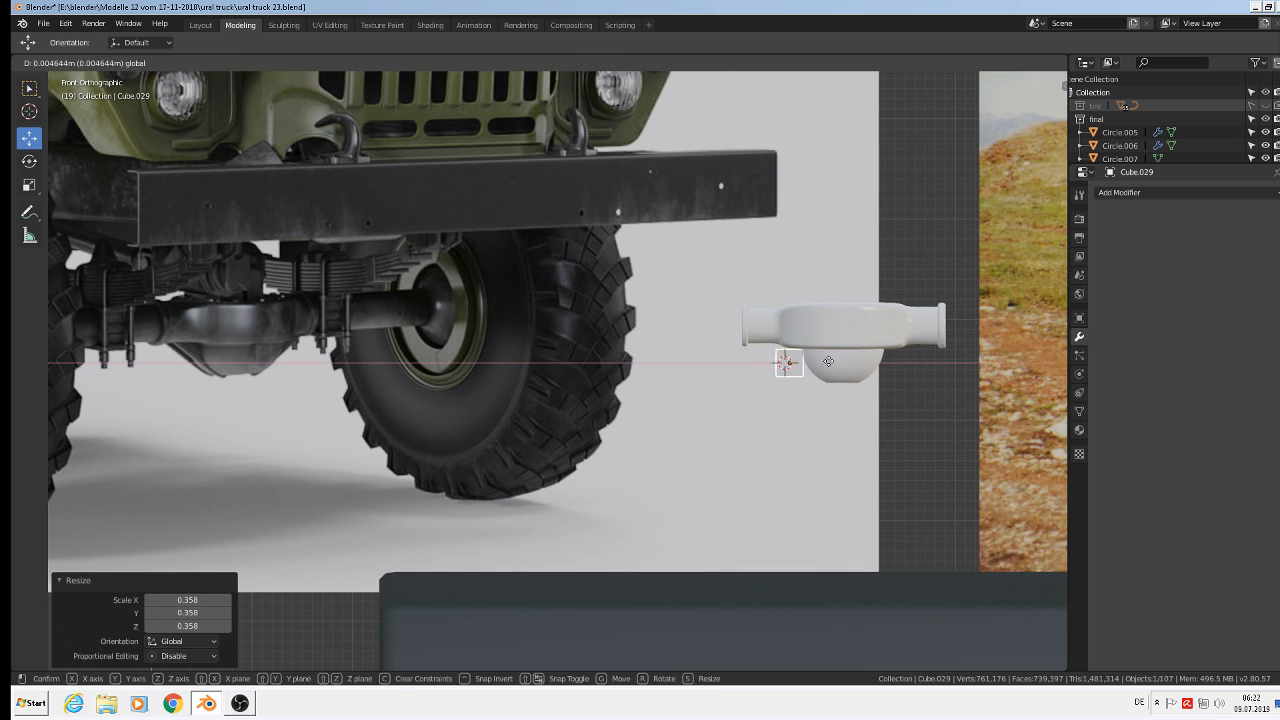
click(826, 360)
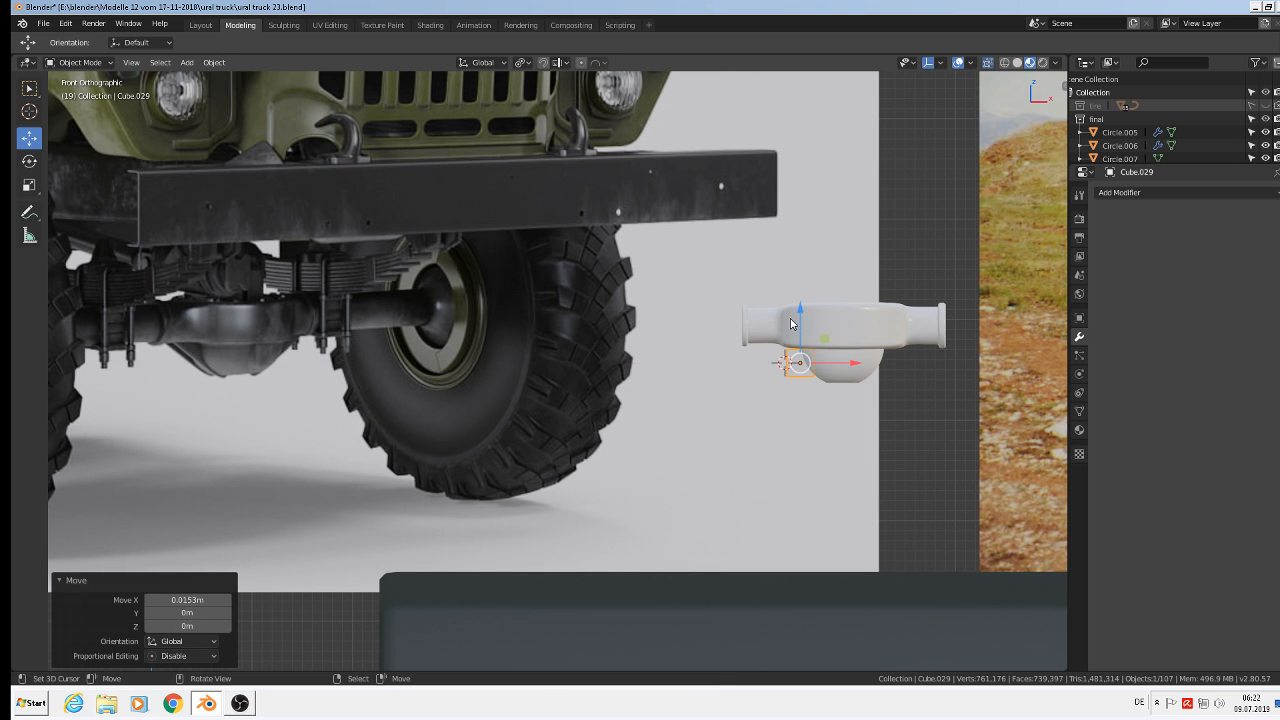
scroll(840, 394, up, 4)
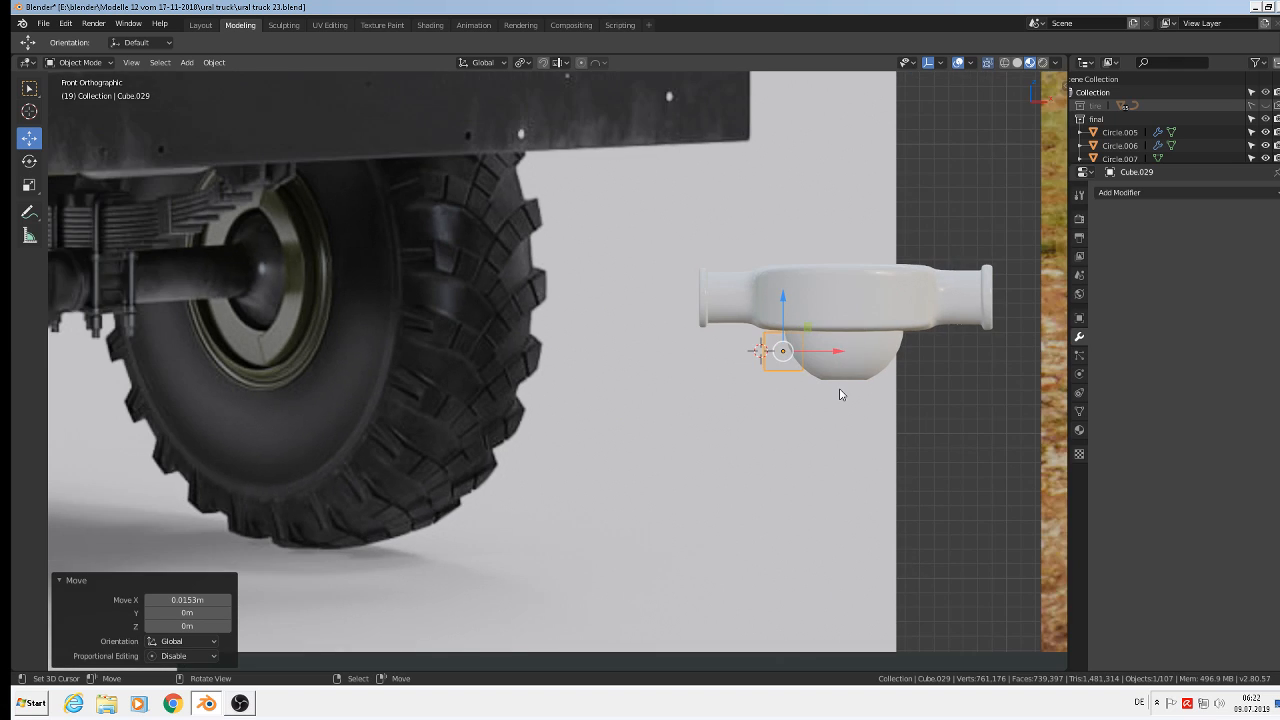
key(s)
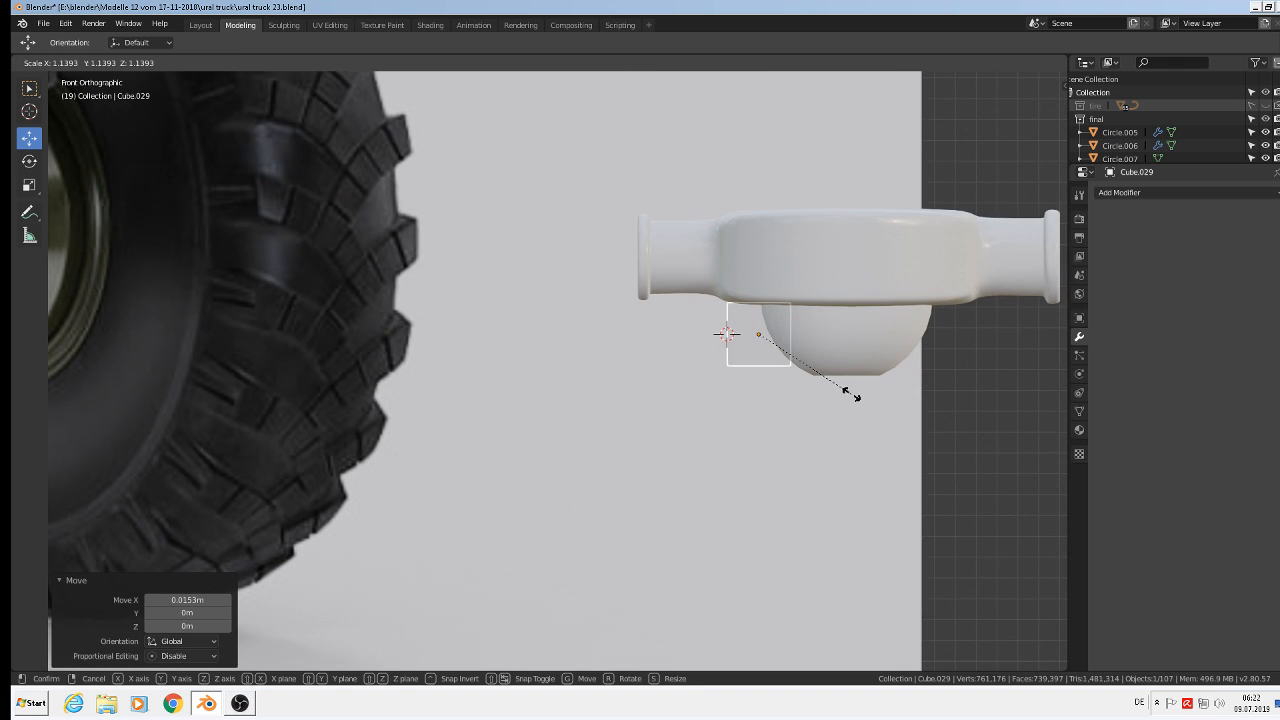
click(855, 396)
key(g)
key(x)
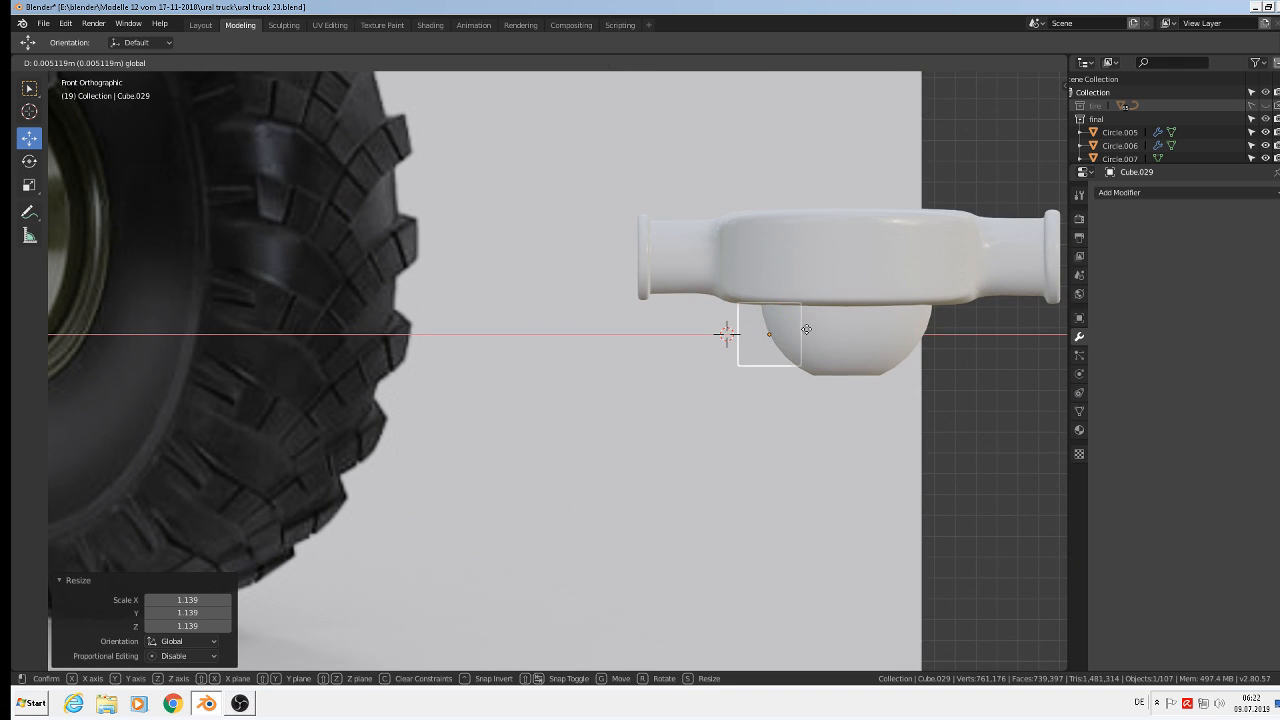
click(806, 329)
- Move the cube's lower outer edge about 0.015 m in X and Z to form a wedge, and shift the wedge -0.00648 m along X
scroll(792, 364, up, 2)
scroll(760, 345, down, 6)
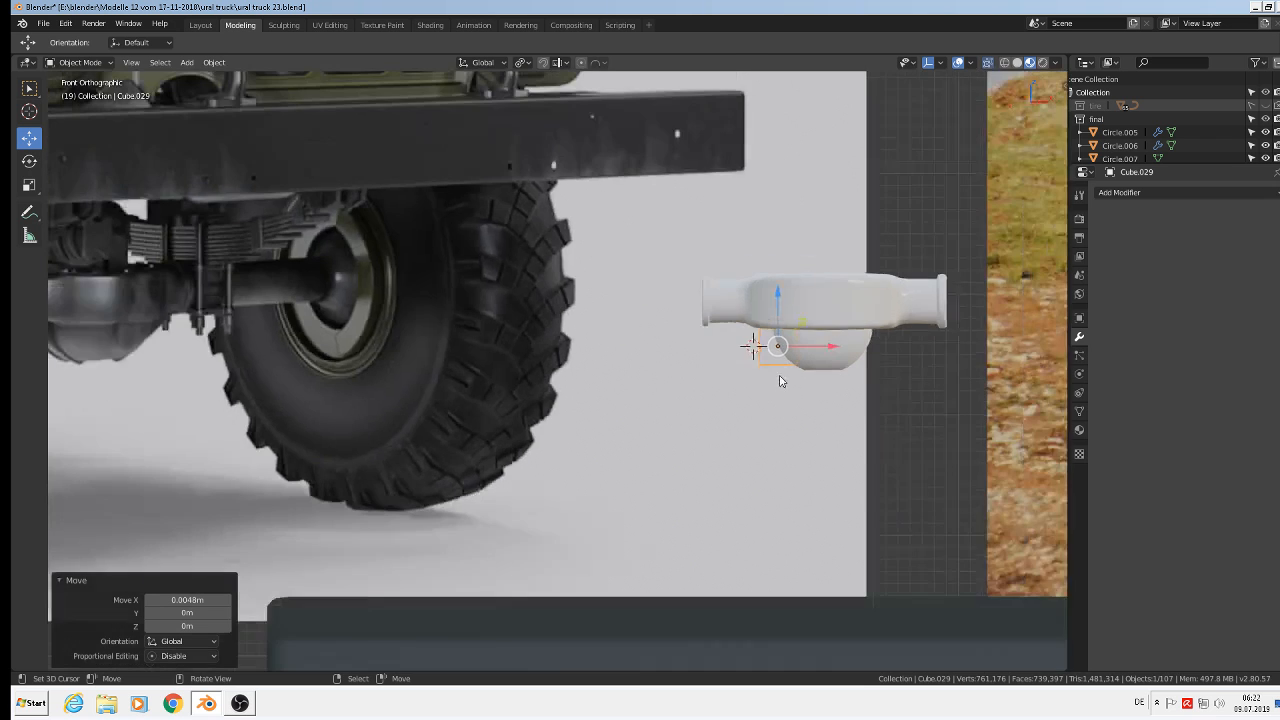
scroll(770, 345, up, 1)
scroll(770, 350, up, 5)
key(Tab)
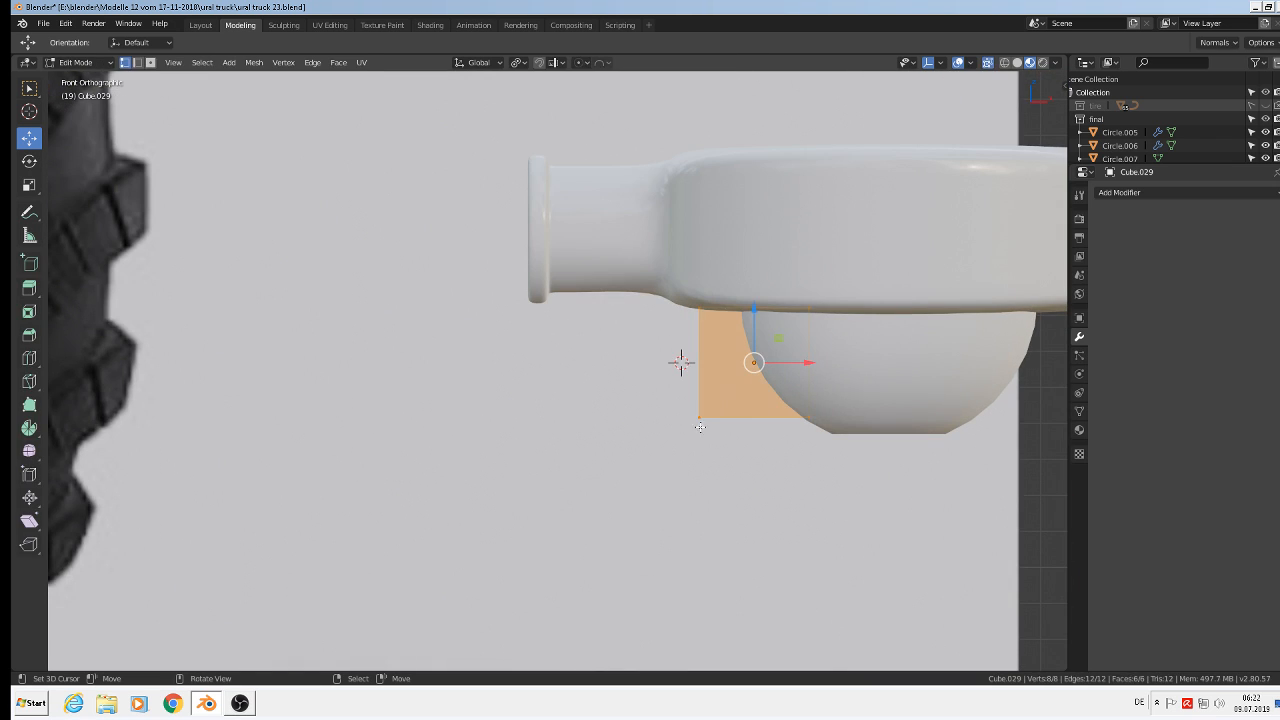
click(699, 417)
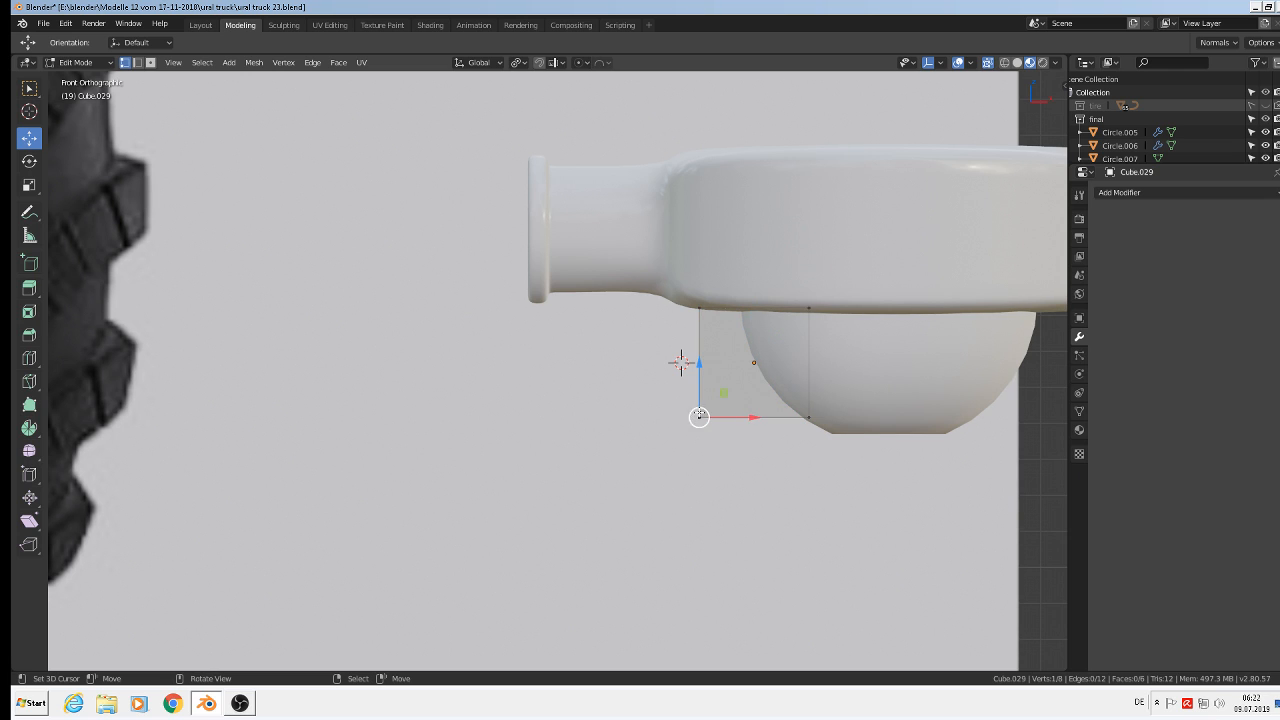
key(x)
shift+click(700, 418)
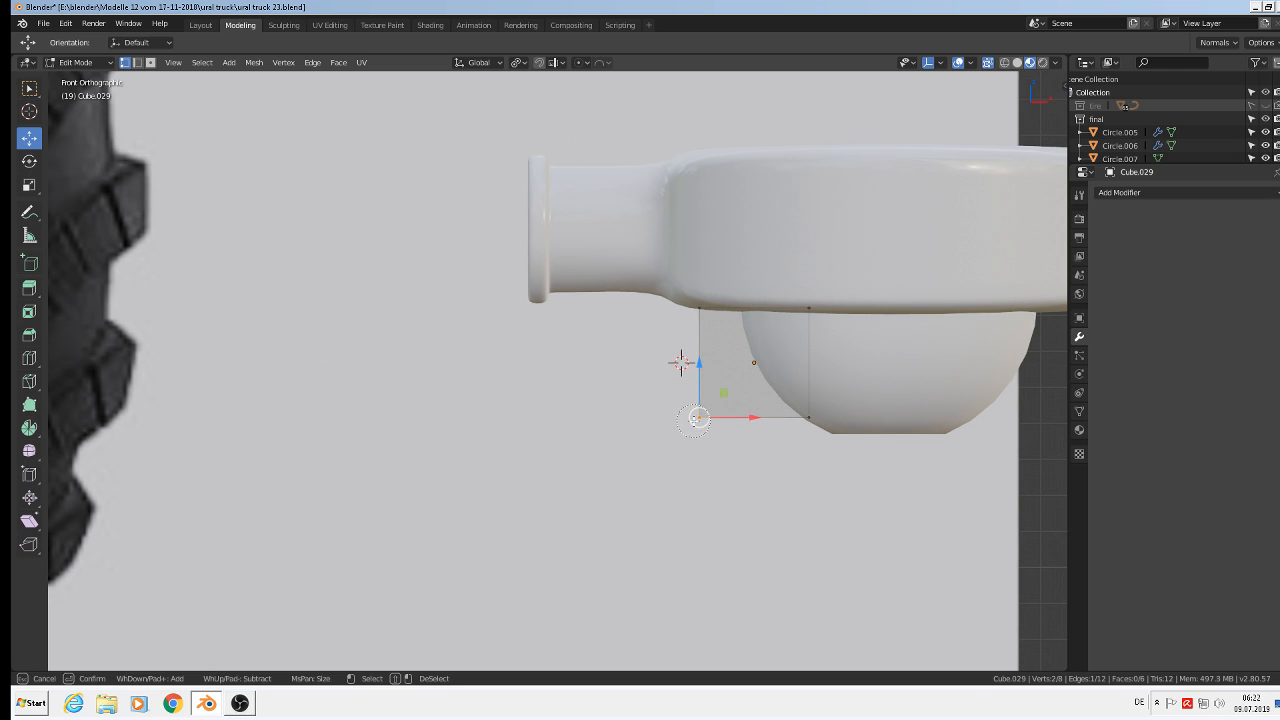
drag(700, 418, 764, 369)
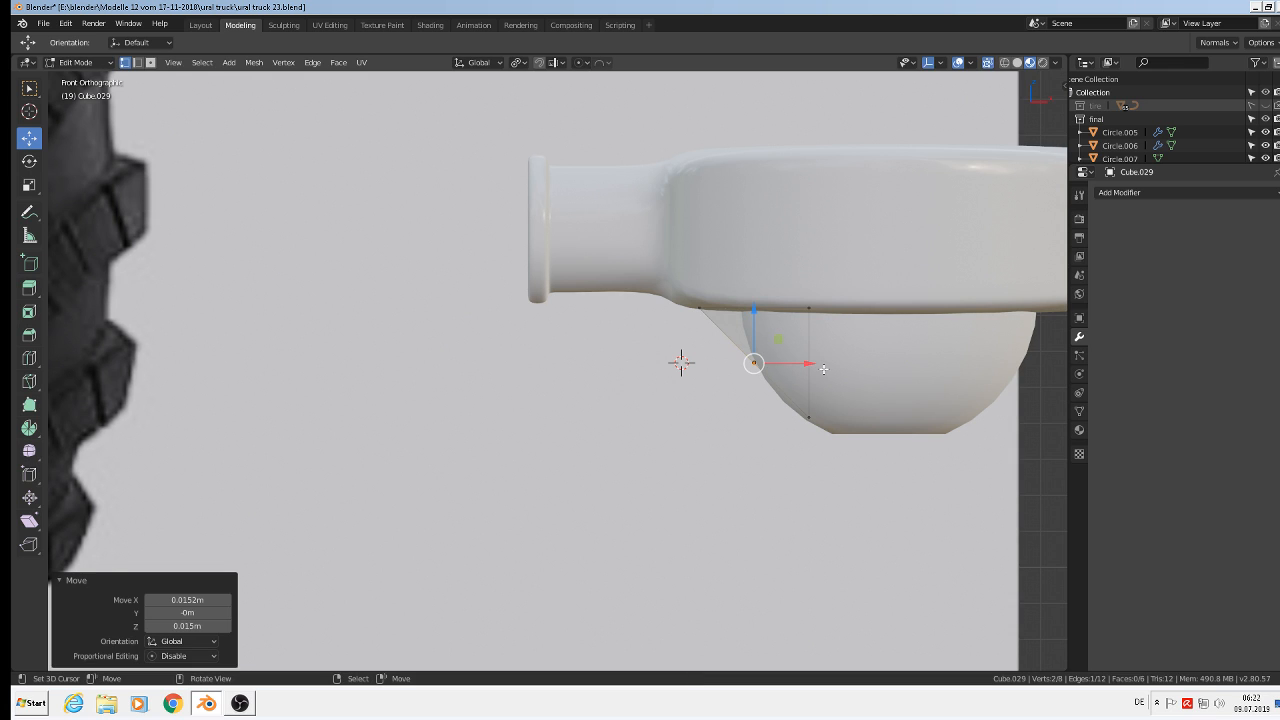
drag(816, 365, 783, 362)
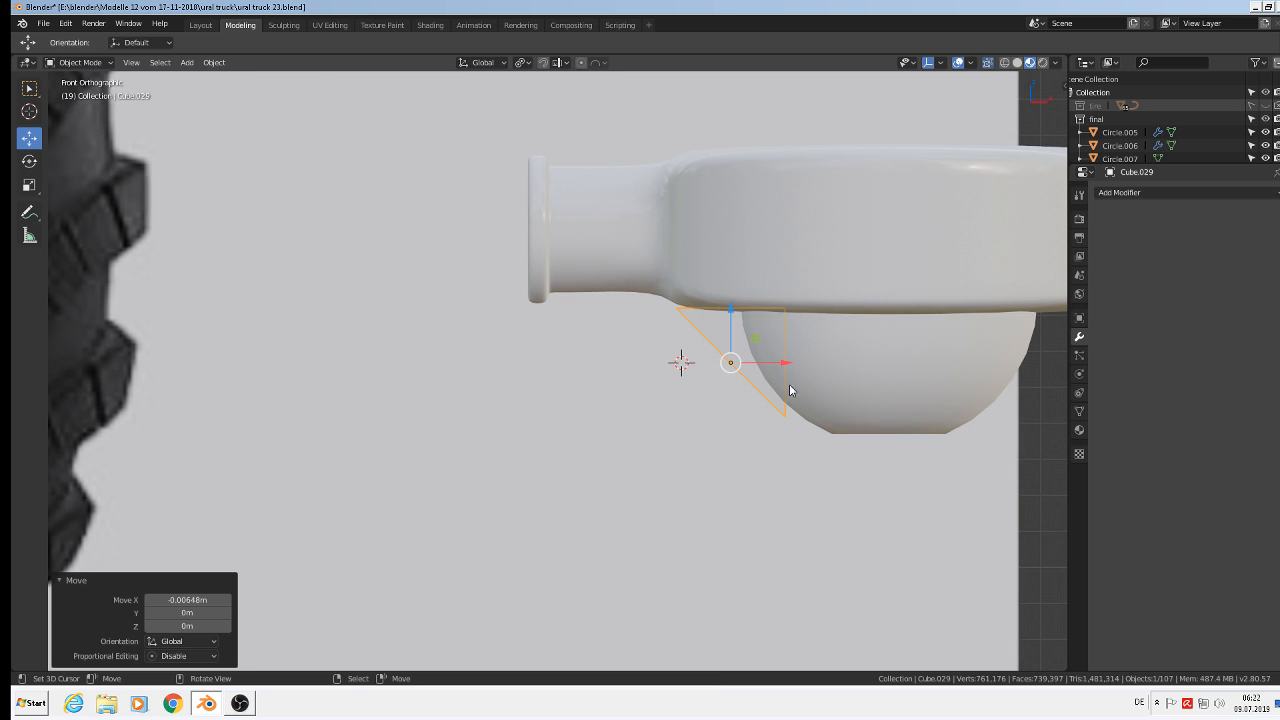
- Extrude the wedge's vertical inner face outward along X in Edit Mode, and return to Object Mode
key(Tab)
click(788, 418)
shift+click(788, 308)
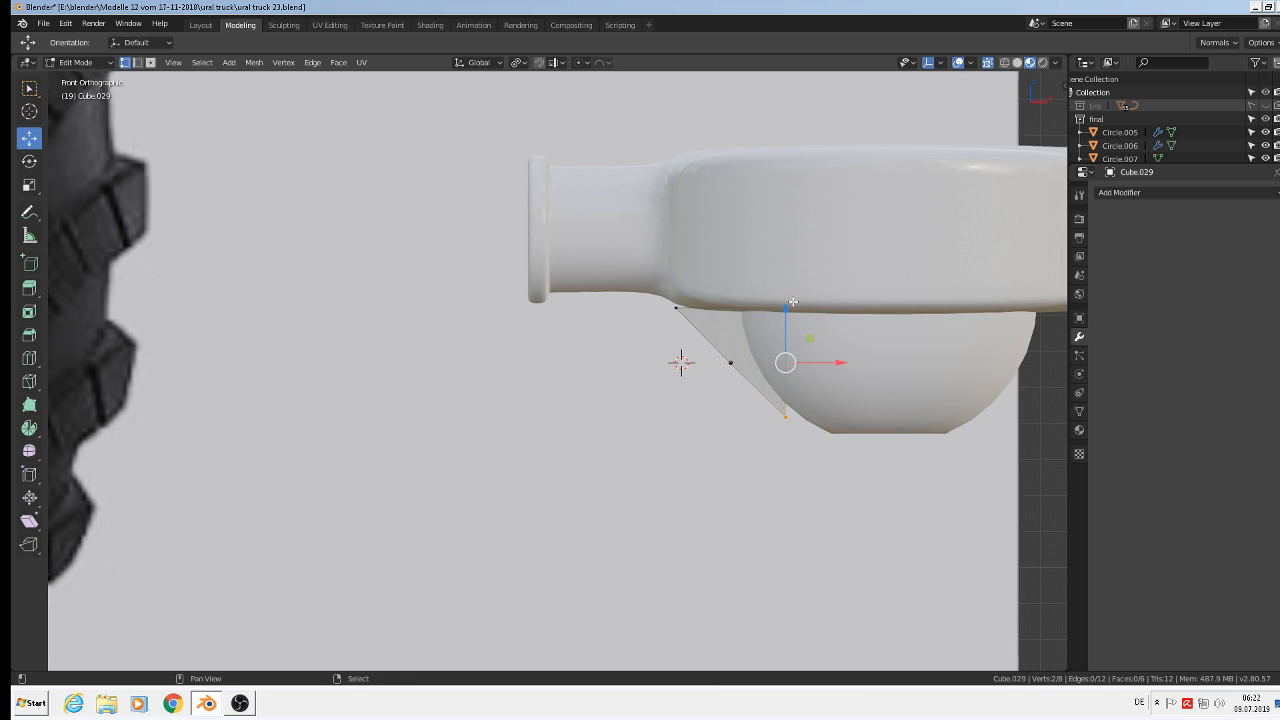
scroll(841, 363, down, 3)
key(KP_Divide)
middle_drag(842, 412, 795, 455)
click(151, 63)
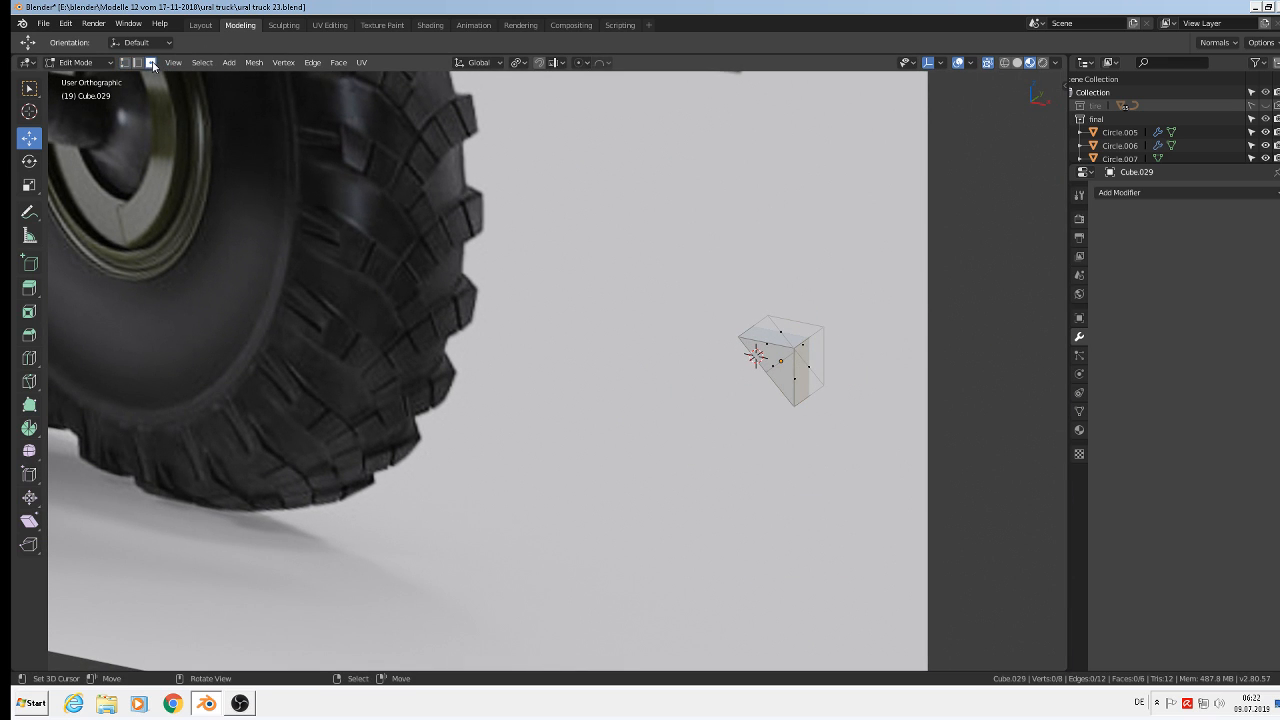
click(811, 366)
key(e)
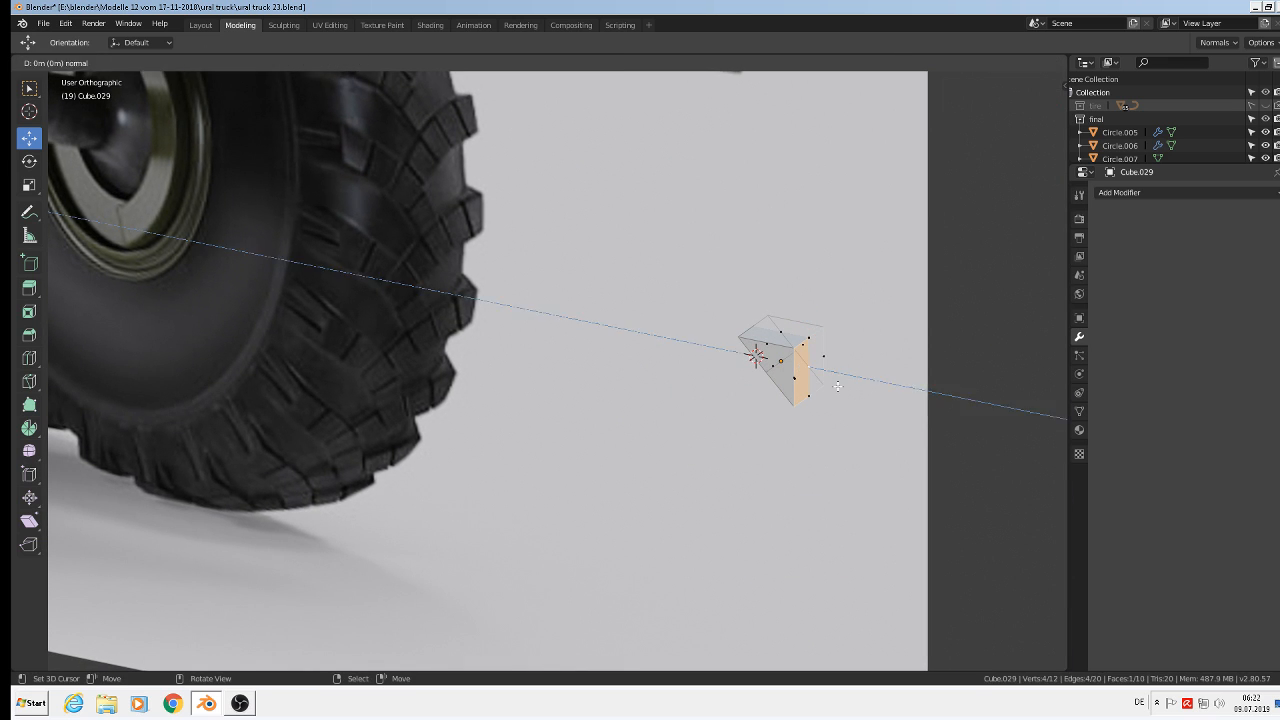
click(840, 378)
key(g)
key(x)
click(860, 402)
key(Tab)
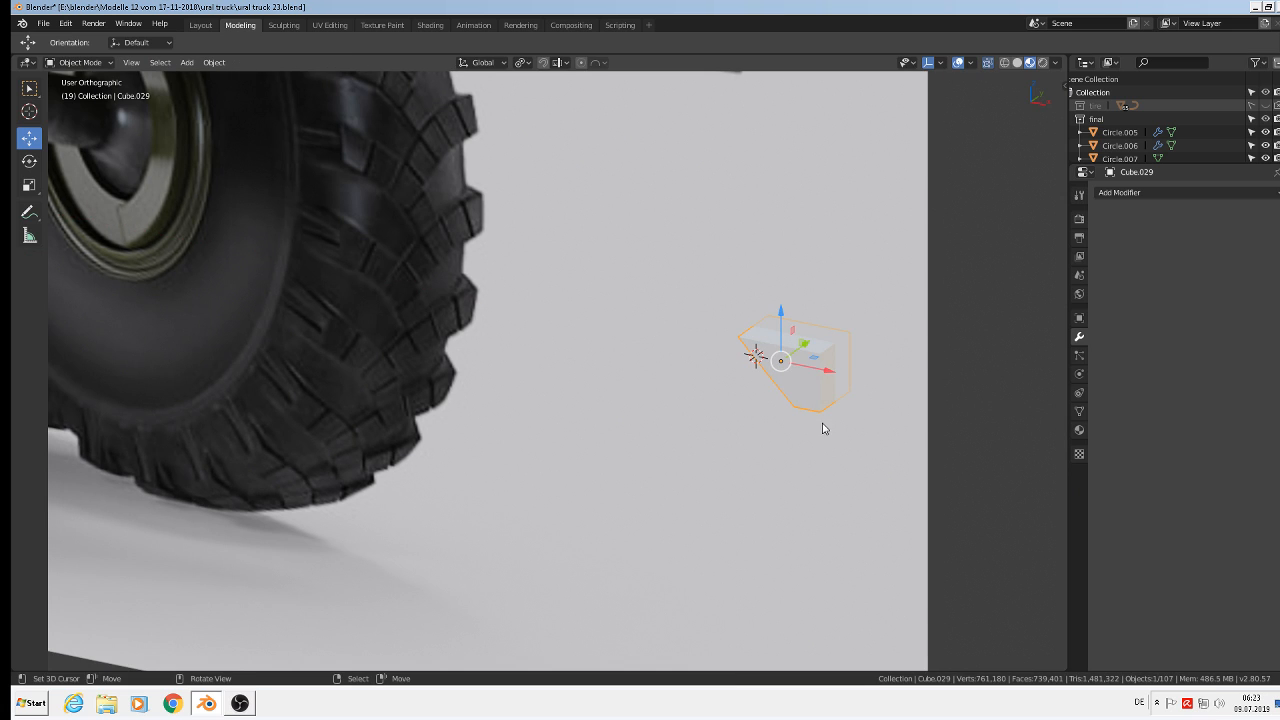
- Flatten the wedge along Y to about 0.1 of its thickness, making a thin rib plate
key(s)
key(y)
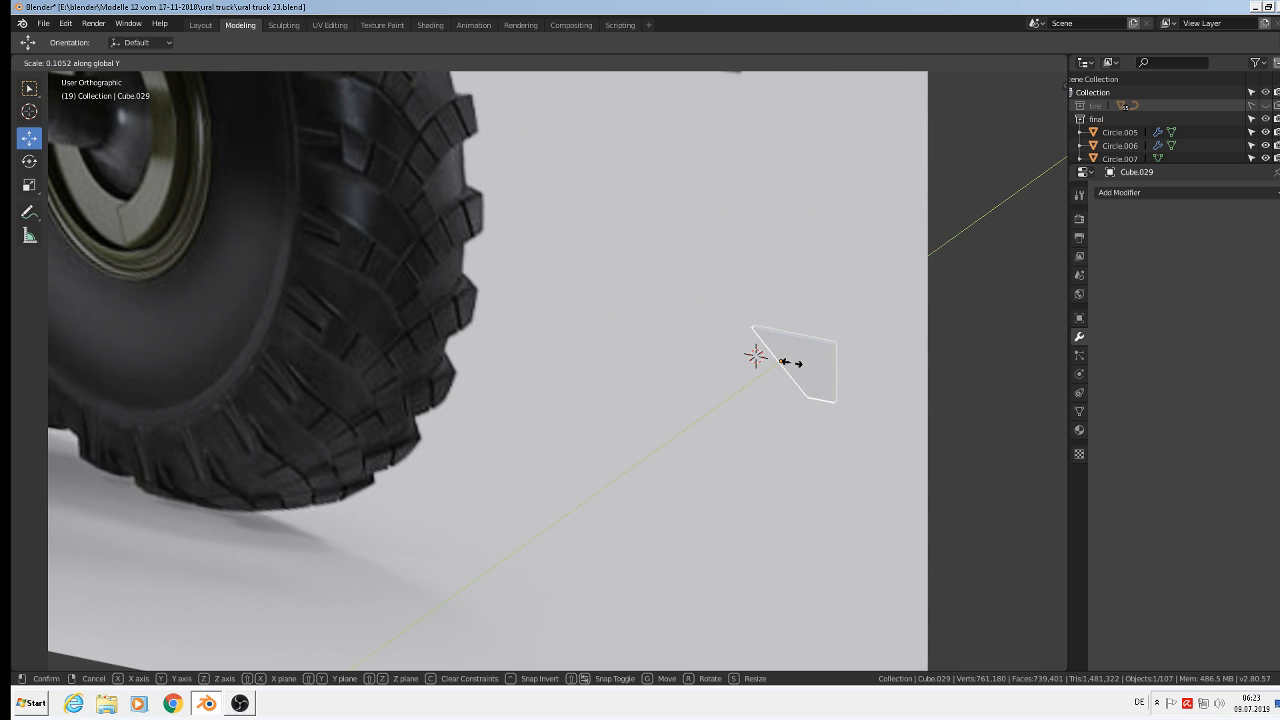
click(790, 363)
- Move the thin rib plate across to the collared housing, positioning it close to the housing in top view
drag(797, 349, 496, 558)
key(KP_7)
scroll(706, 503, down, 10)
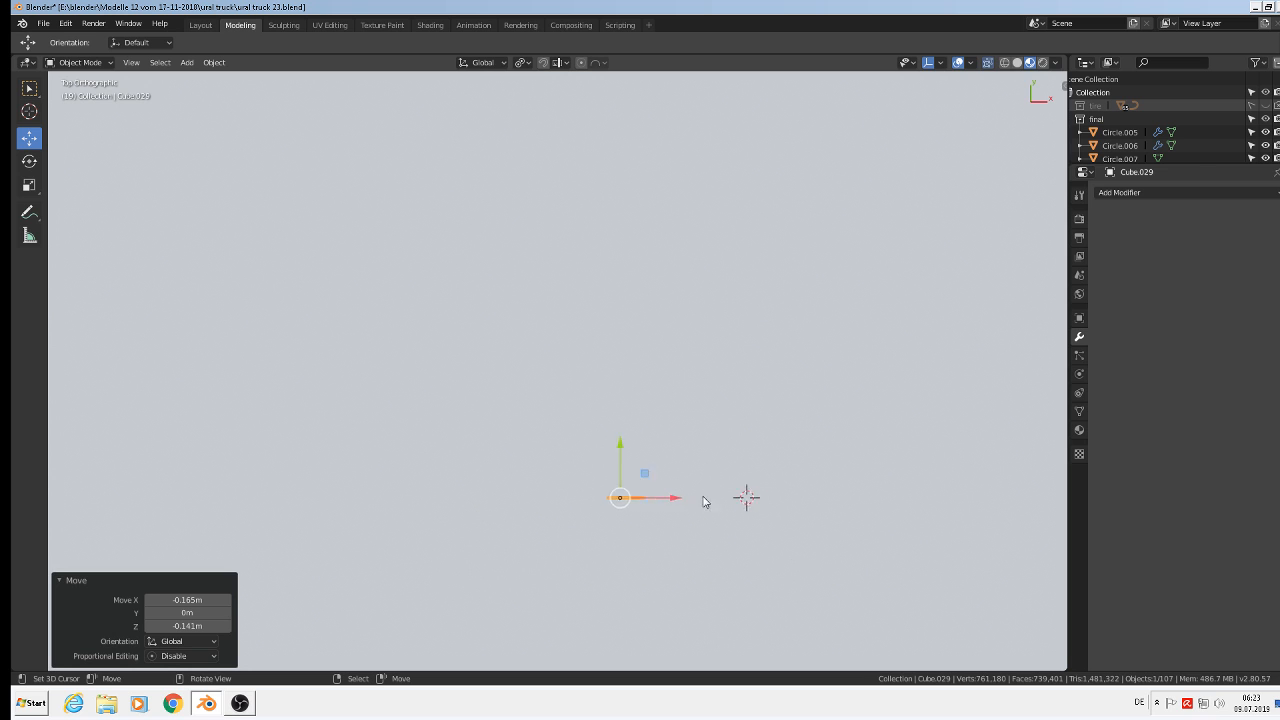
shift+middle_drag(740, 420, 491, 86)
drag(506, 139, 597, 423)
scroll(520, 497, up, 8)
drag(553, 385, 556, 382)
scroll(651, 429, up, 2)
- Select the collared housing body and scale it by 0.805 along Y to make it rounder in top view
right_click(626, 391)
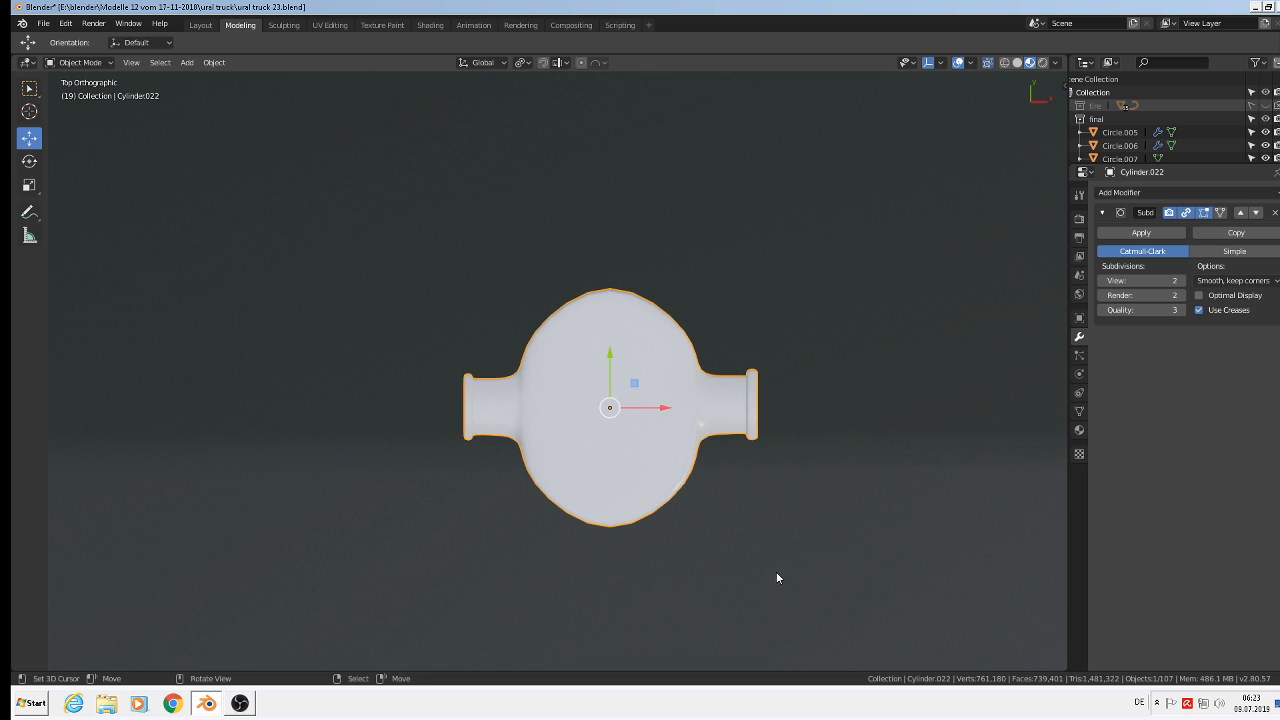
key(s)
key(y)
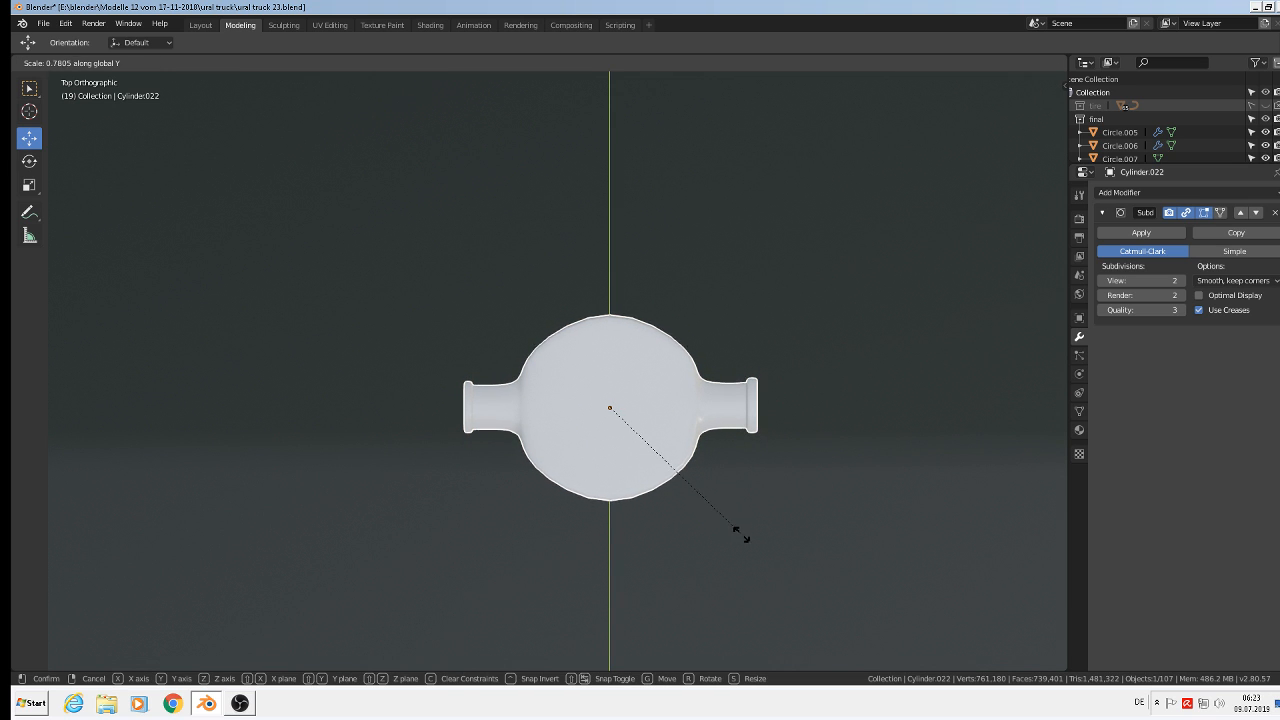
click(743, 535)
scroll(687, 514, down, 2)
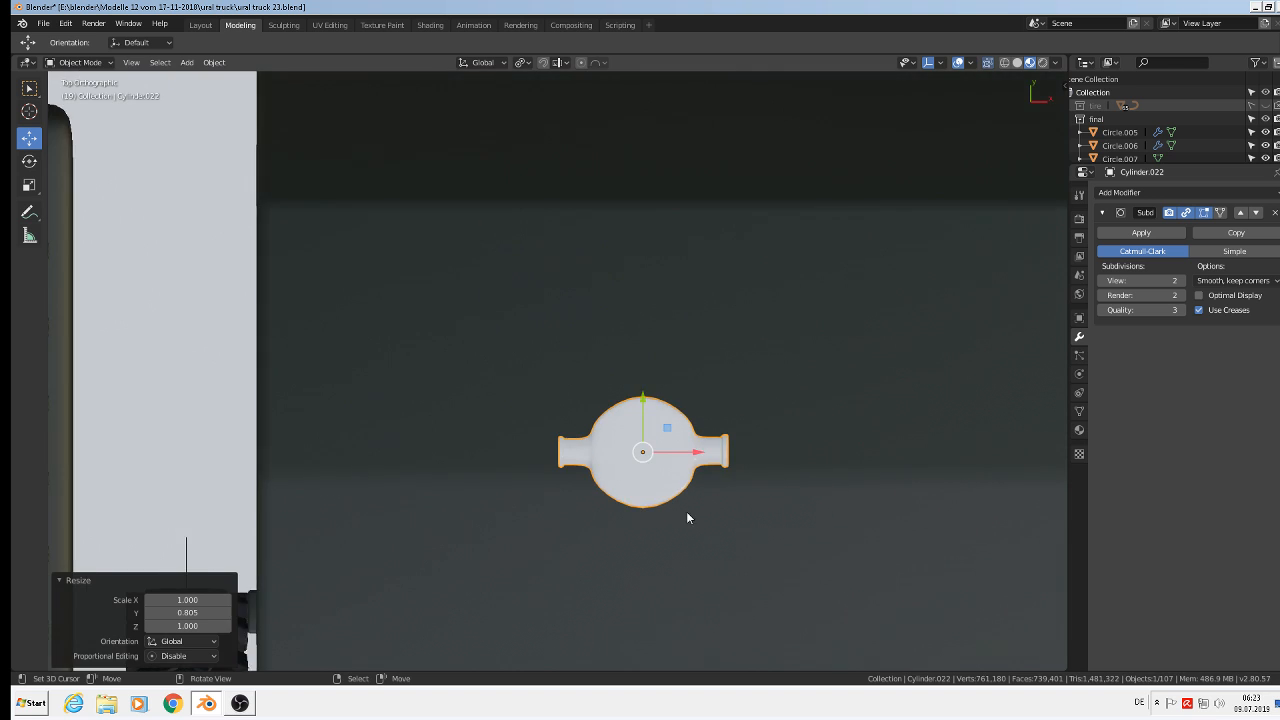
- Select the rib plate, raise it 0.148 m along Z in front view and move it 0.0226 m along X against the hemisphere
middle_drag(686, 518, 592, 560)
right_click(594, 564)
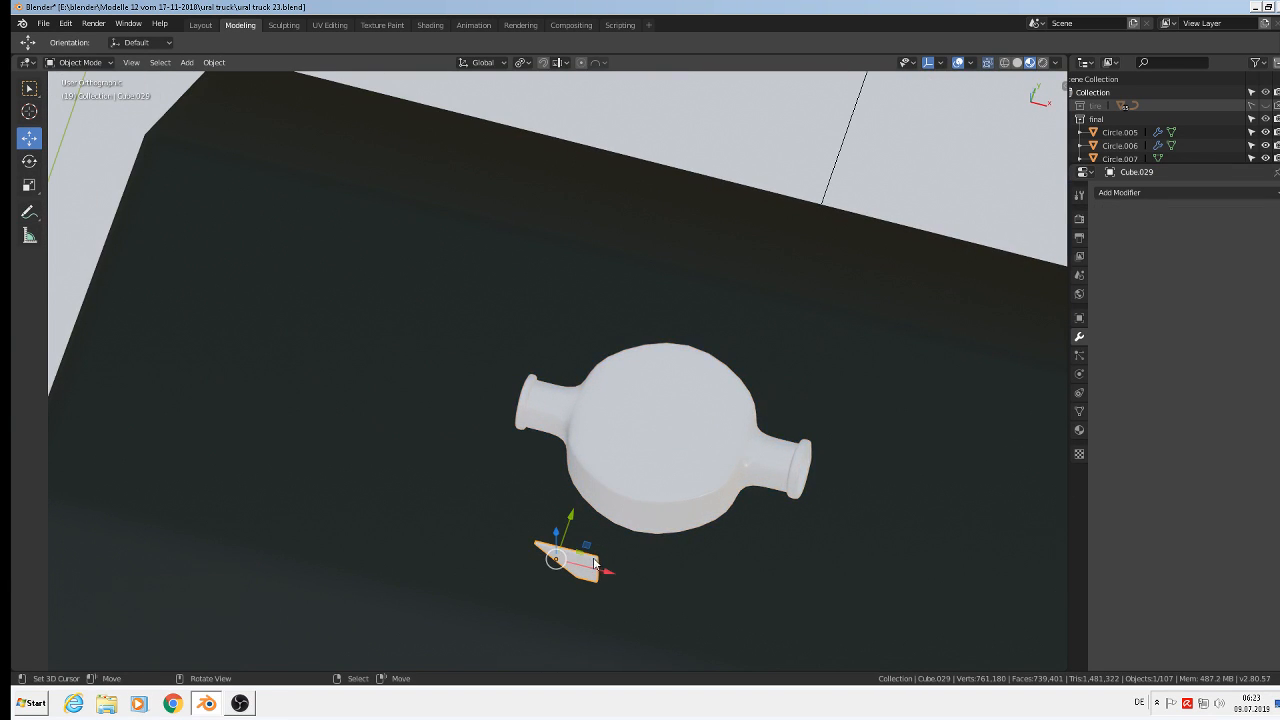
key(KP_1)
drag(545, 529, 541, 308)
key(g)
key(x)
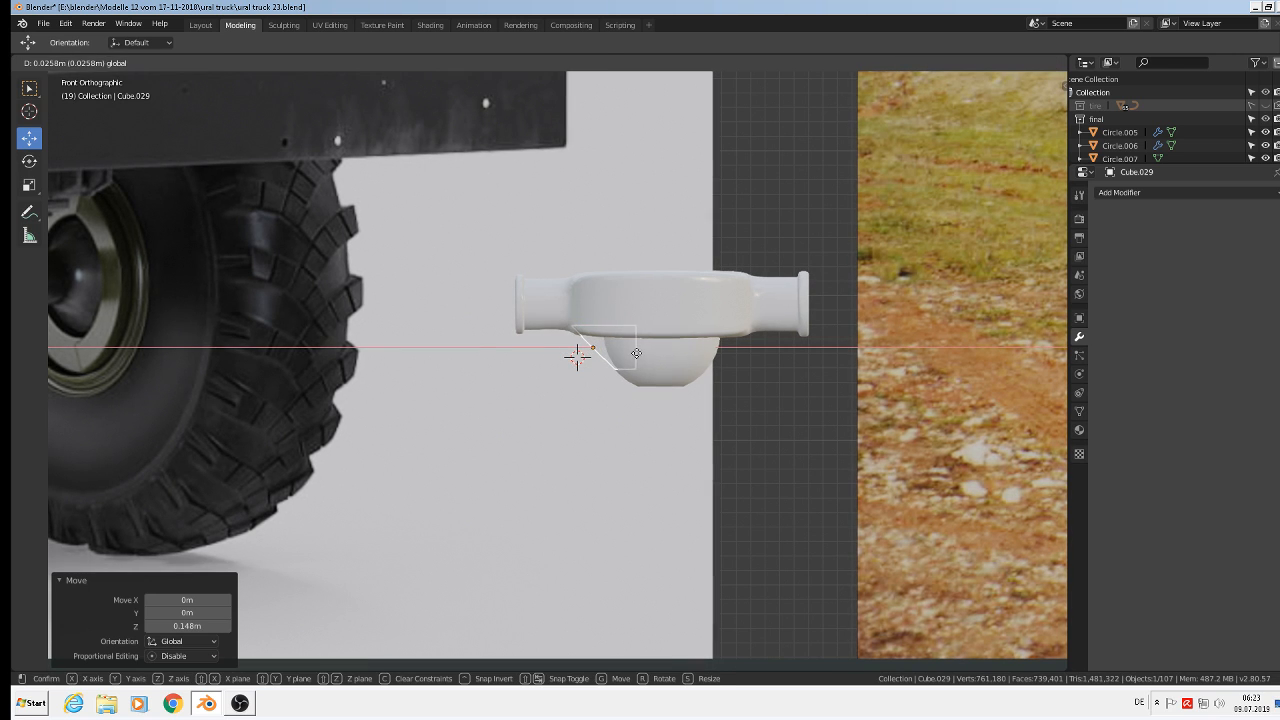
click(632, 358)
scroll(638, 373, up, 3)
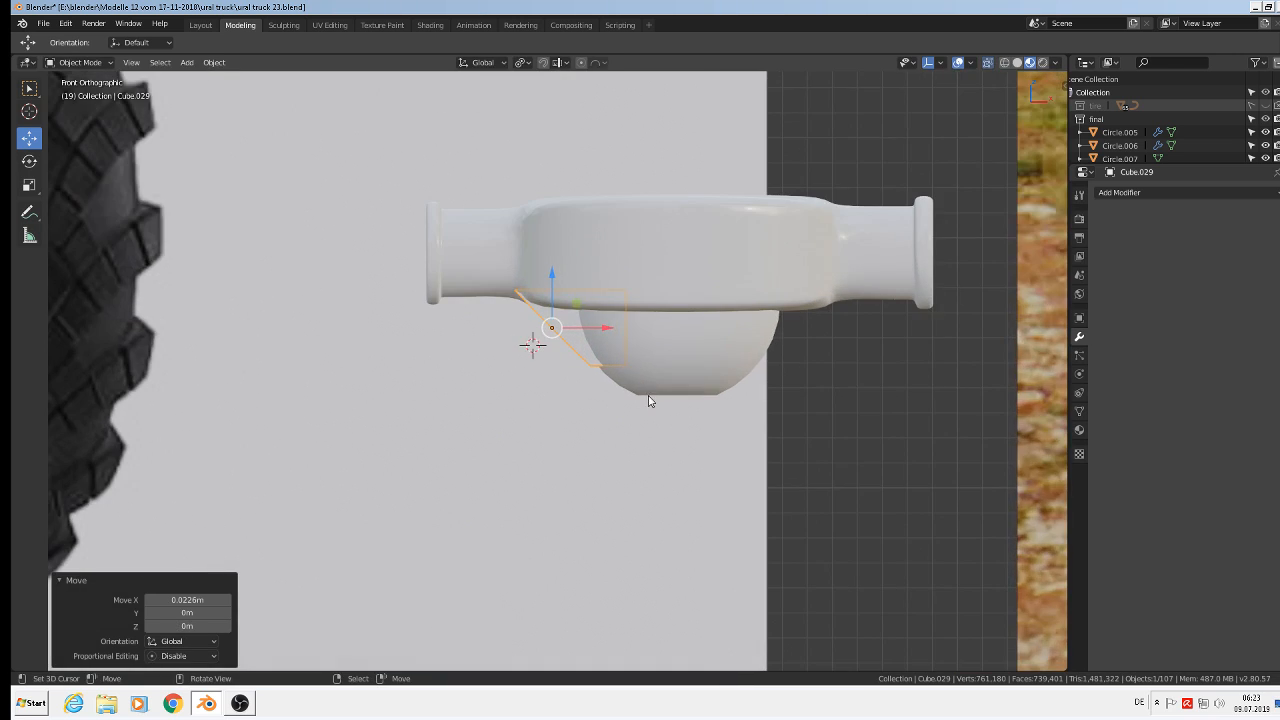
- Position the rib plate along Y in side view and duplicate it to make a second parallel rib beside the hemisphere
middle_drag(643, 402, 762, 412)
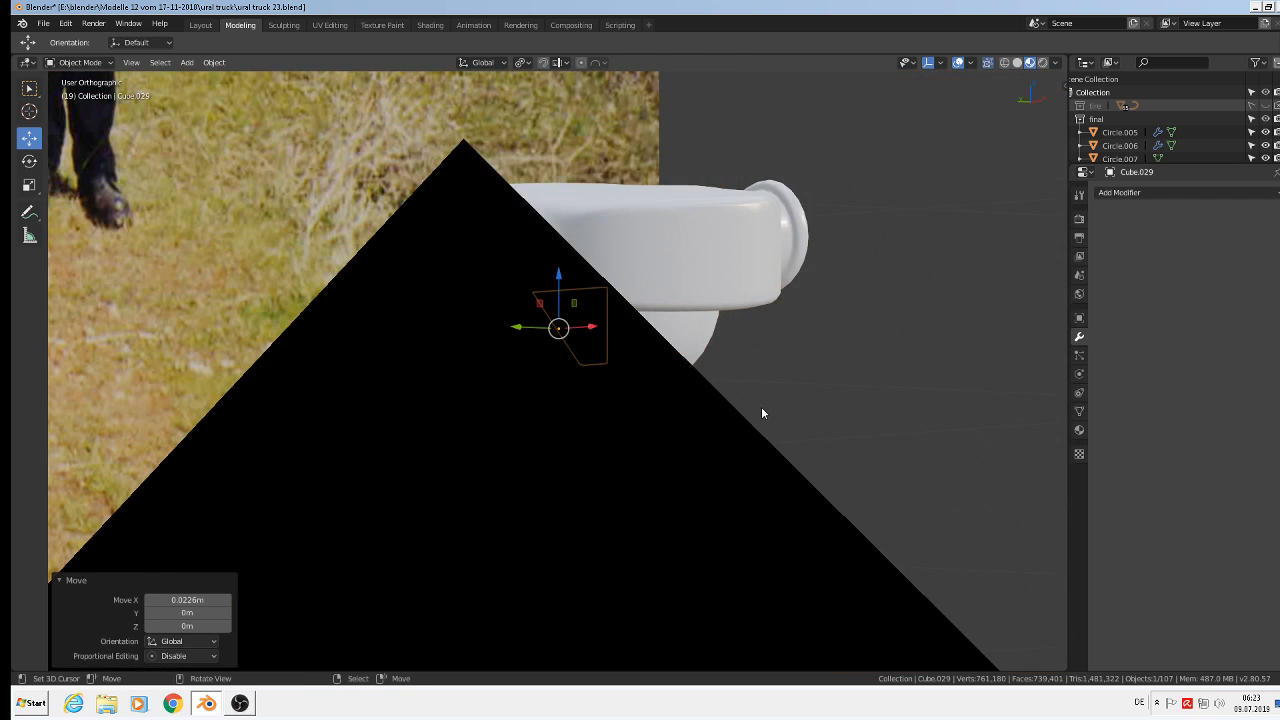
key(KP_3)
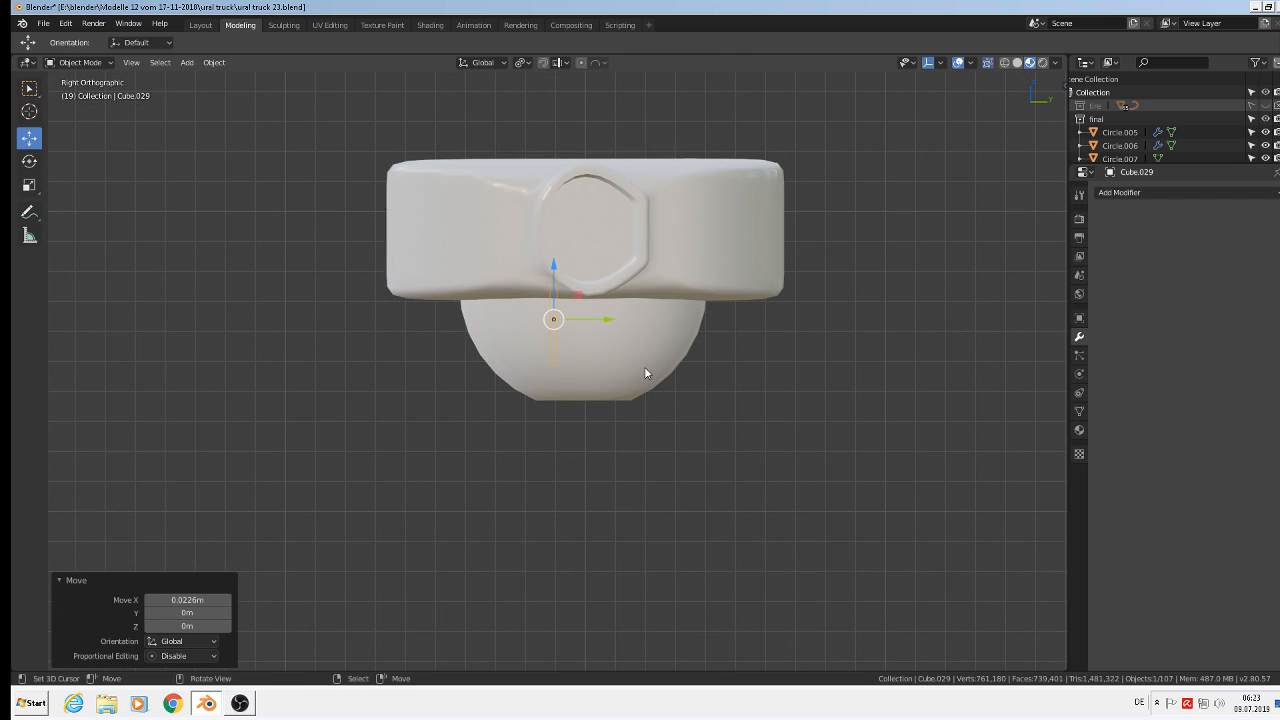
click(553, 276)
drag(594, 320, 658, 318)
key(shift+d)
right_click(597, 329)
middle_drag(650, 327, 930, 375)
- Select both rib plates, duplicate them and move the copies 0.0883 m along X to the hemisphere's opposite side
right_click(654, 302)
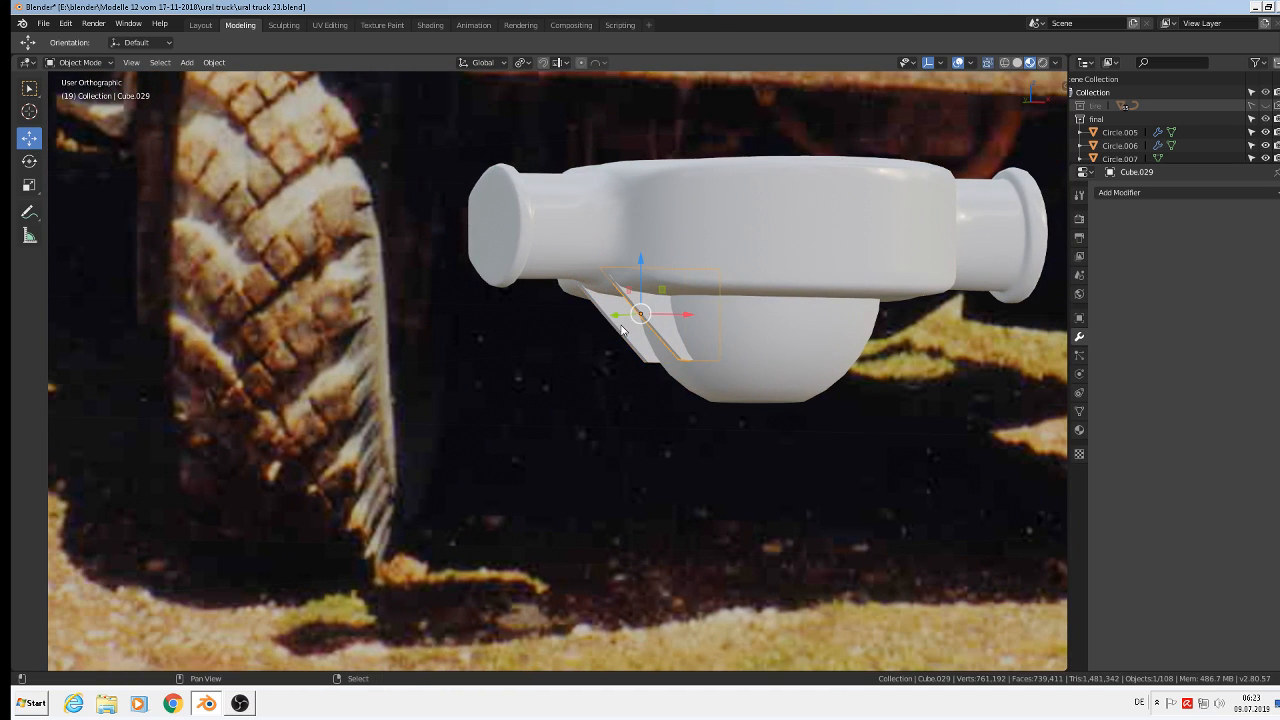
shift+right_click(621, 326)
scroll(646, 354, down, 3)
middle_drag(660, 374, 549, 392)
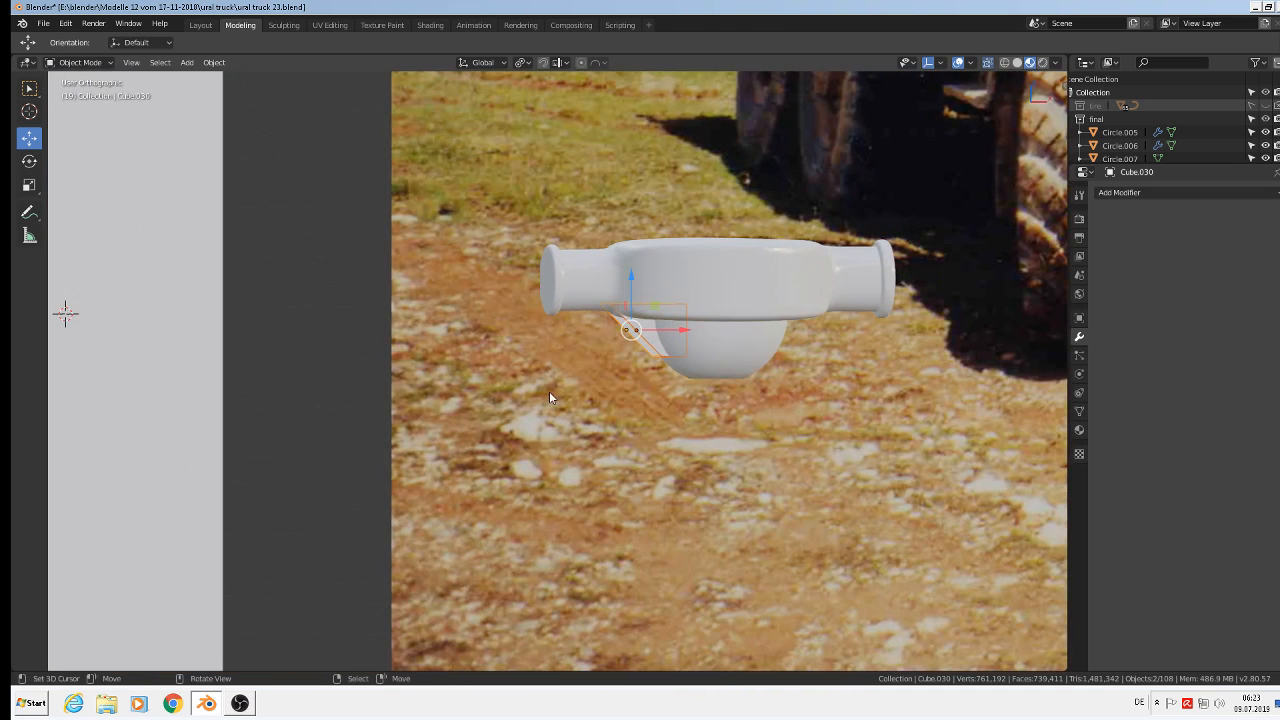
key(shift+d)
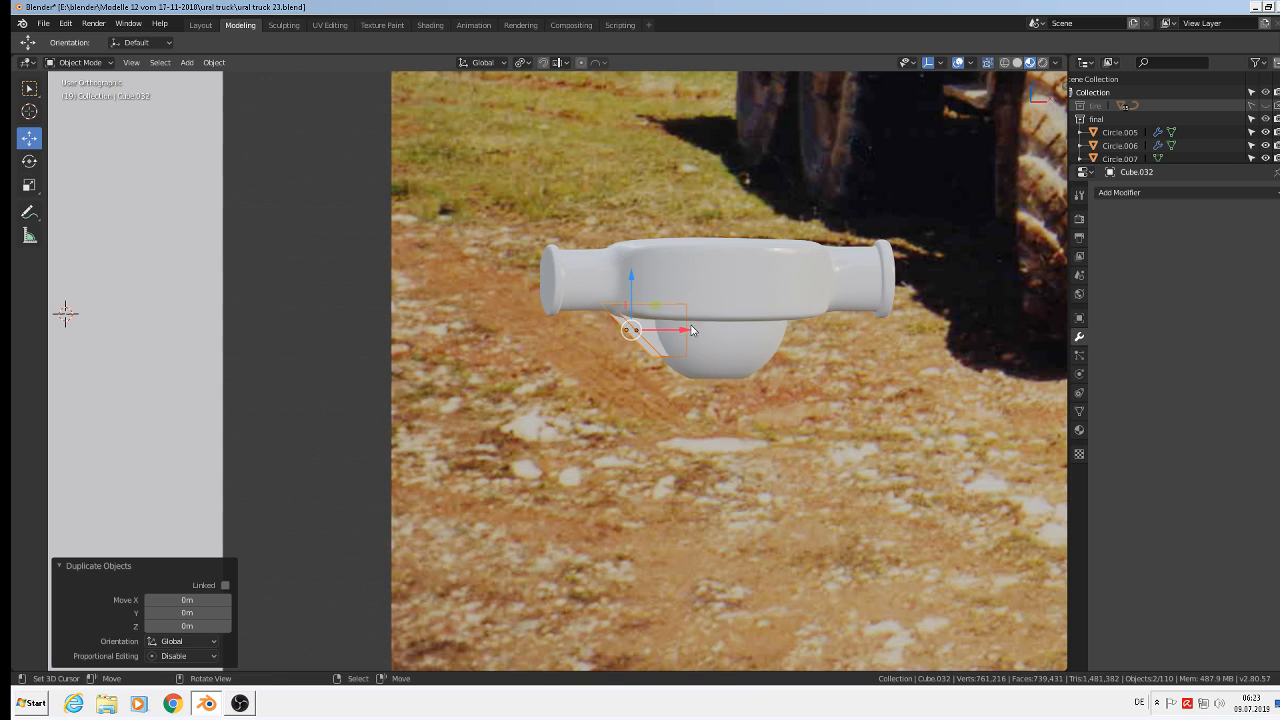
key(x)
click(836, 345)
- Rotate the copied rib pair 180° about Z and move it 0.00998 m along X against the hemisphere
text(r)
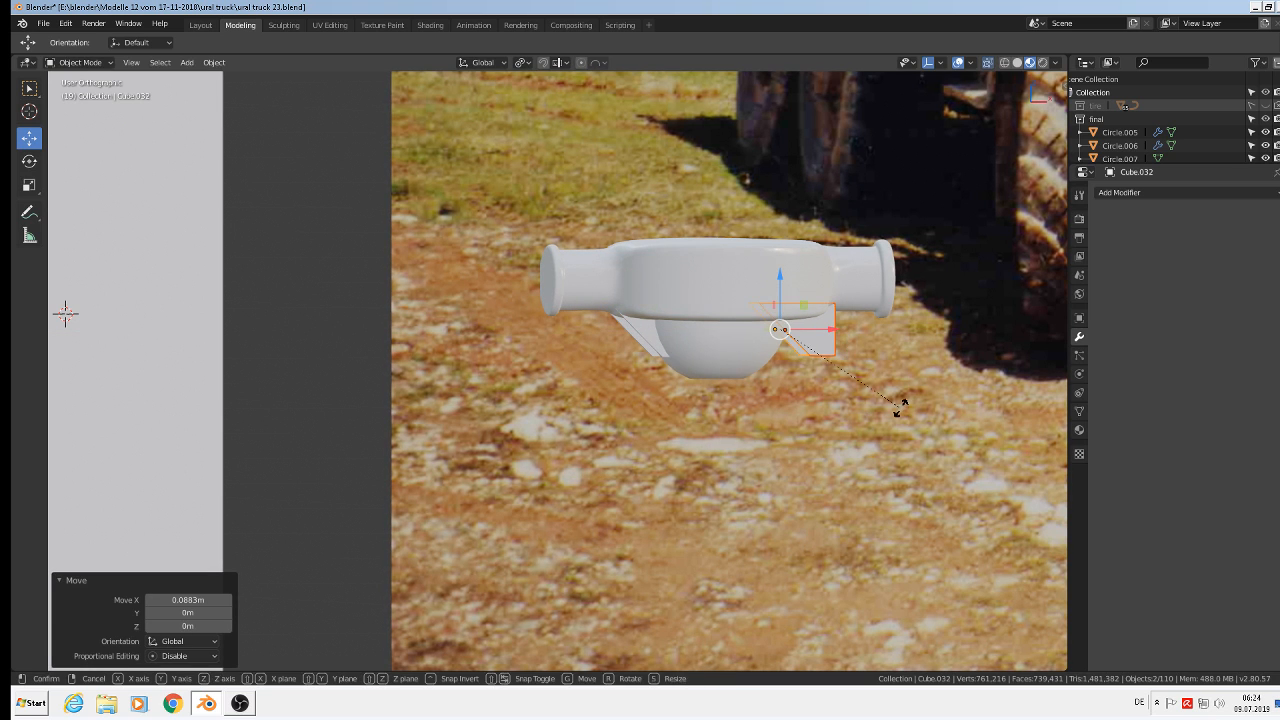
text(z180)
key(Return)
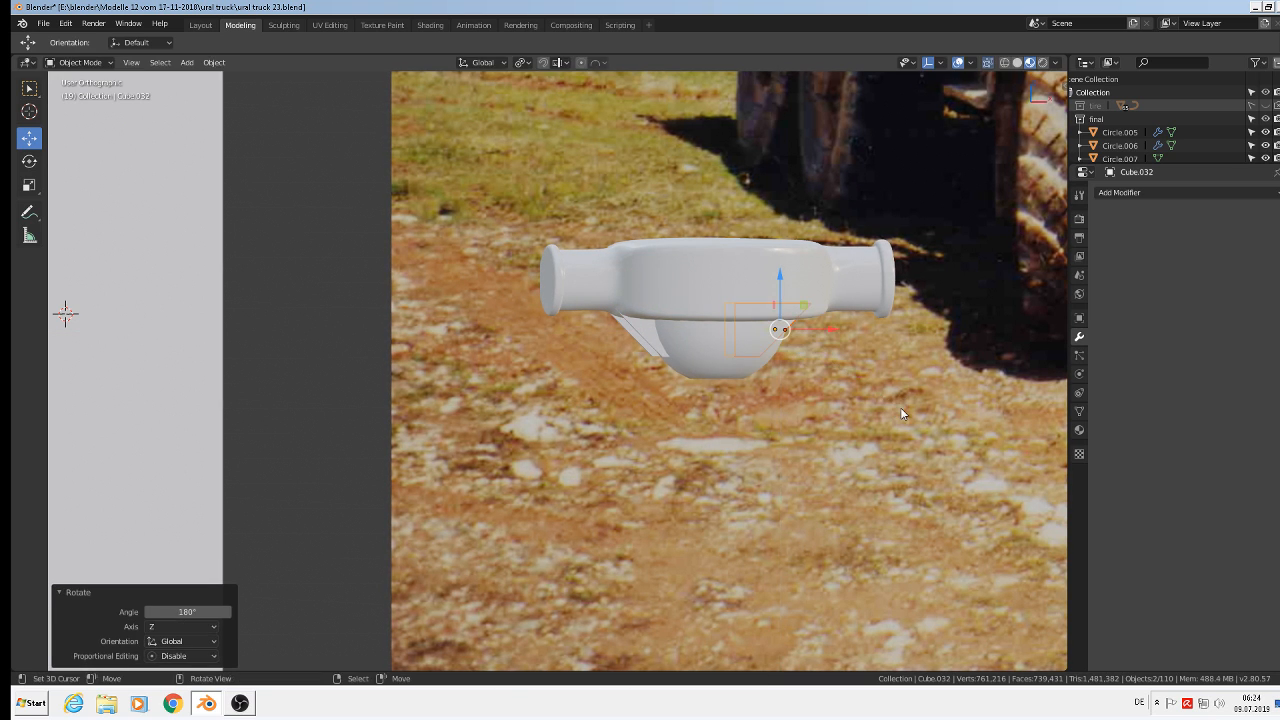
key(KP_1)
key(g)
key(x)
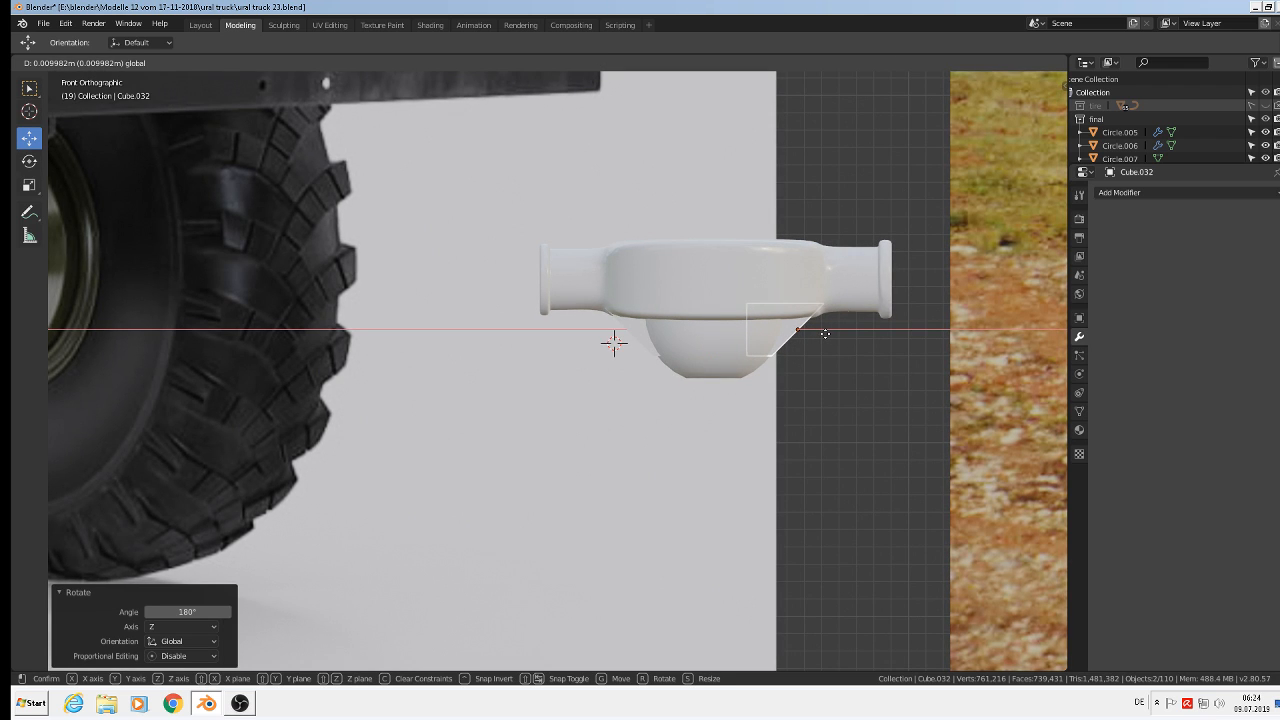
click(825, 333)
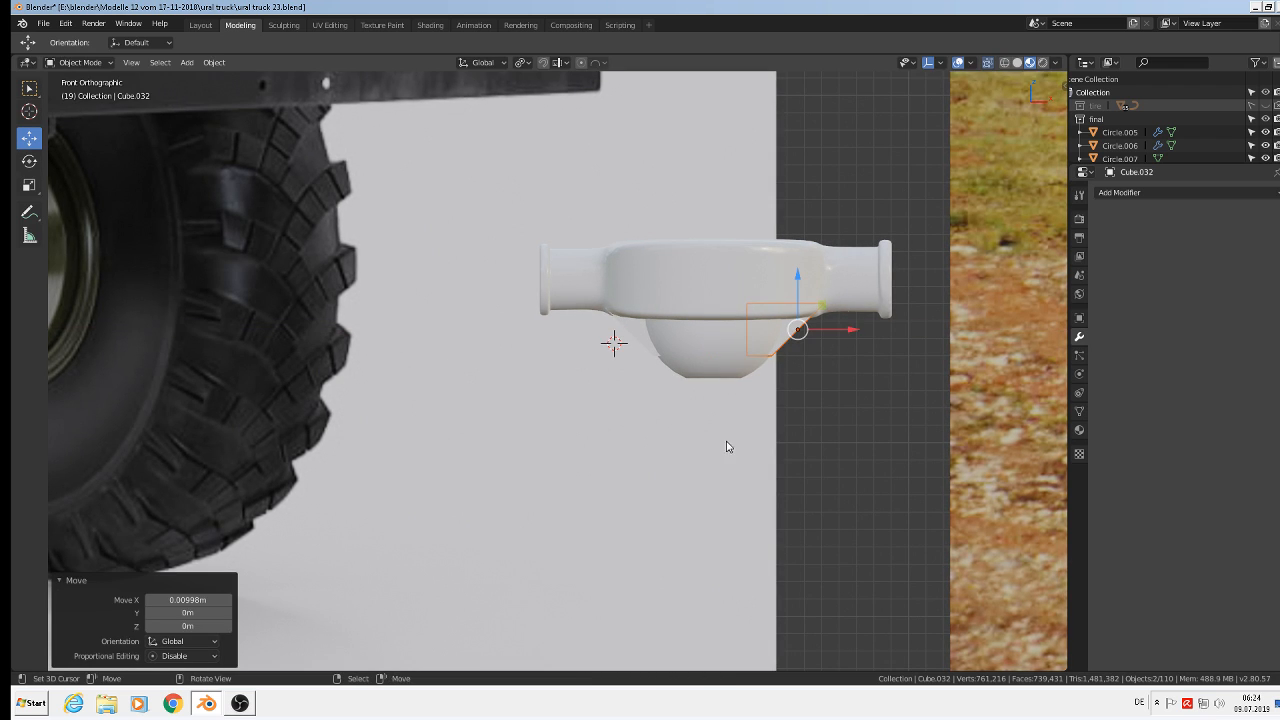
- Duplicate the rib pair and move the copies -0.018 m along X
key(shift+d)
key(Escape)
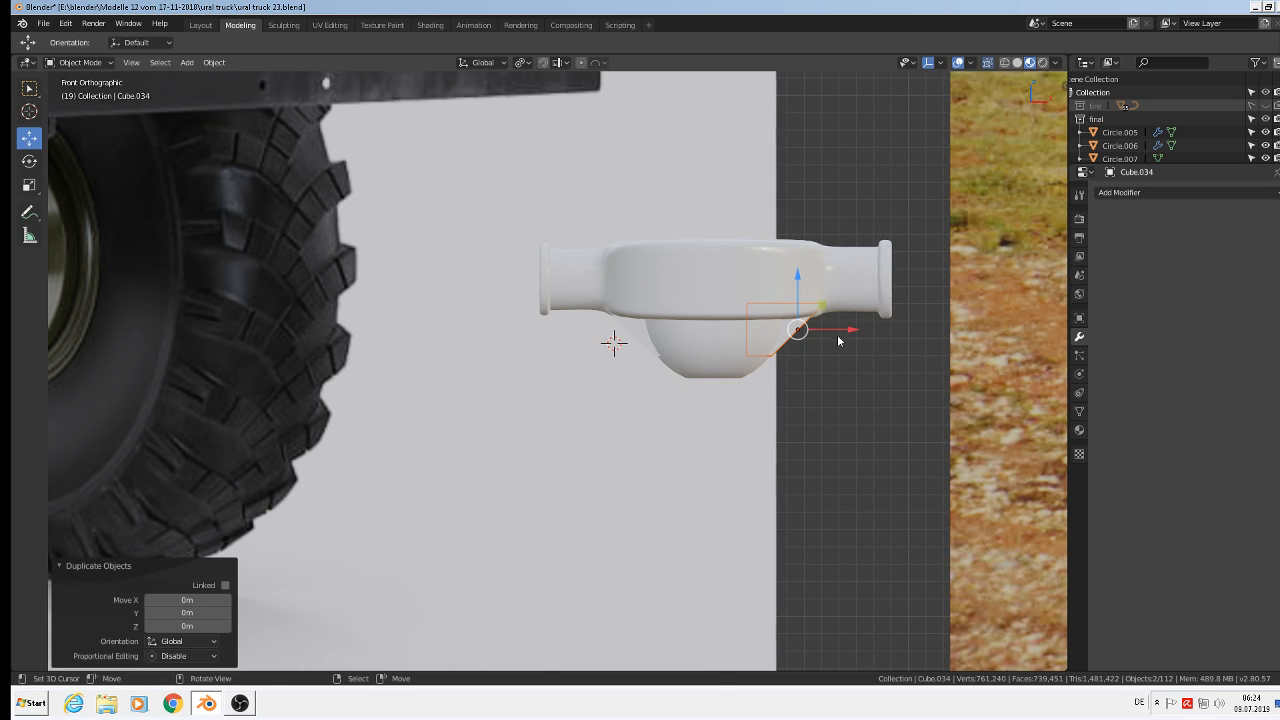
key(g)
key(x)
click(815, 330)
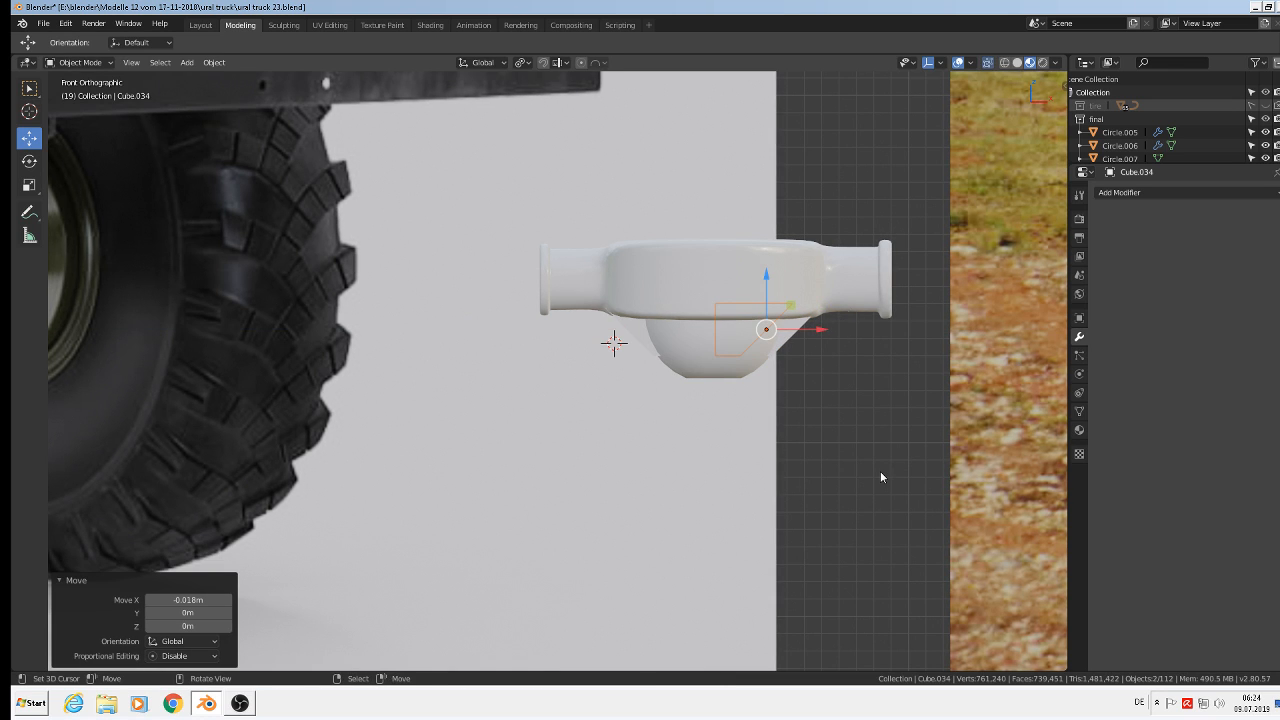
- Try to rotate the duplicated ribs 90° about Z around their individual origins
text(rz)
text(90)
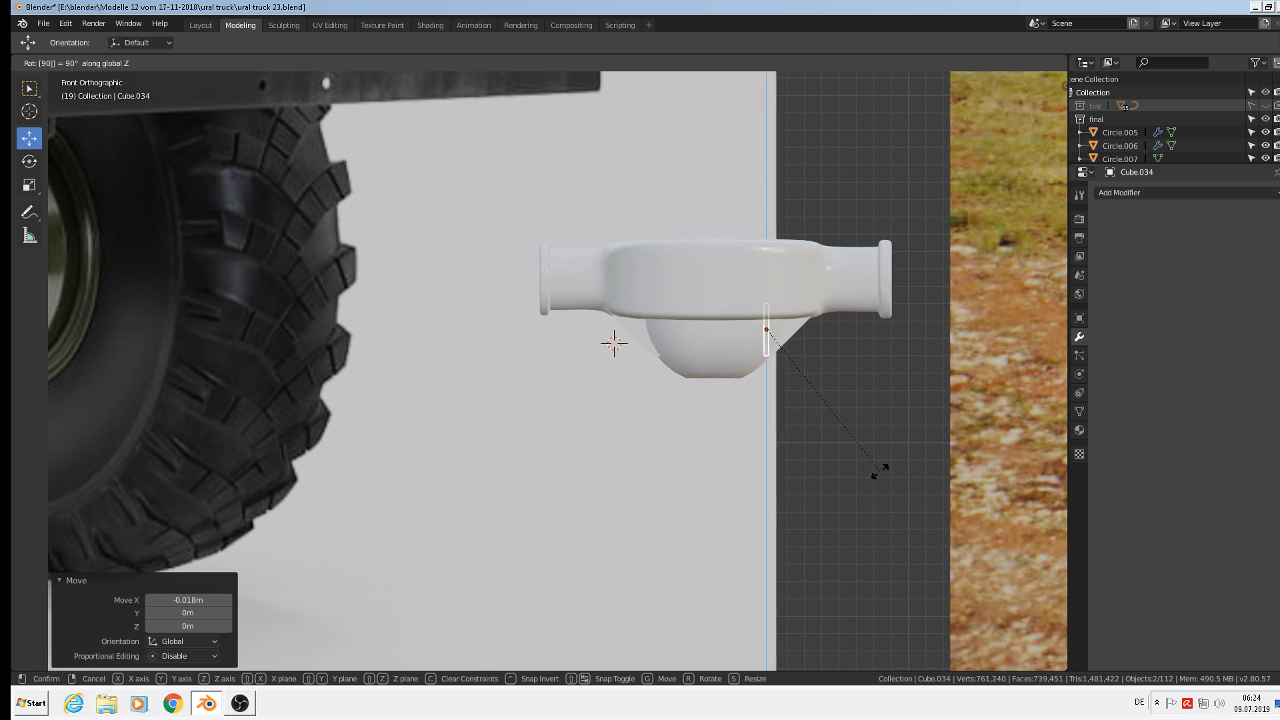
key(Return)
middle_drag(857, 457, 944, 614)
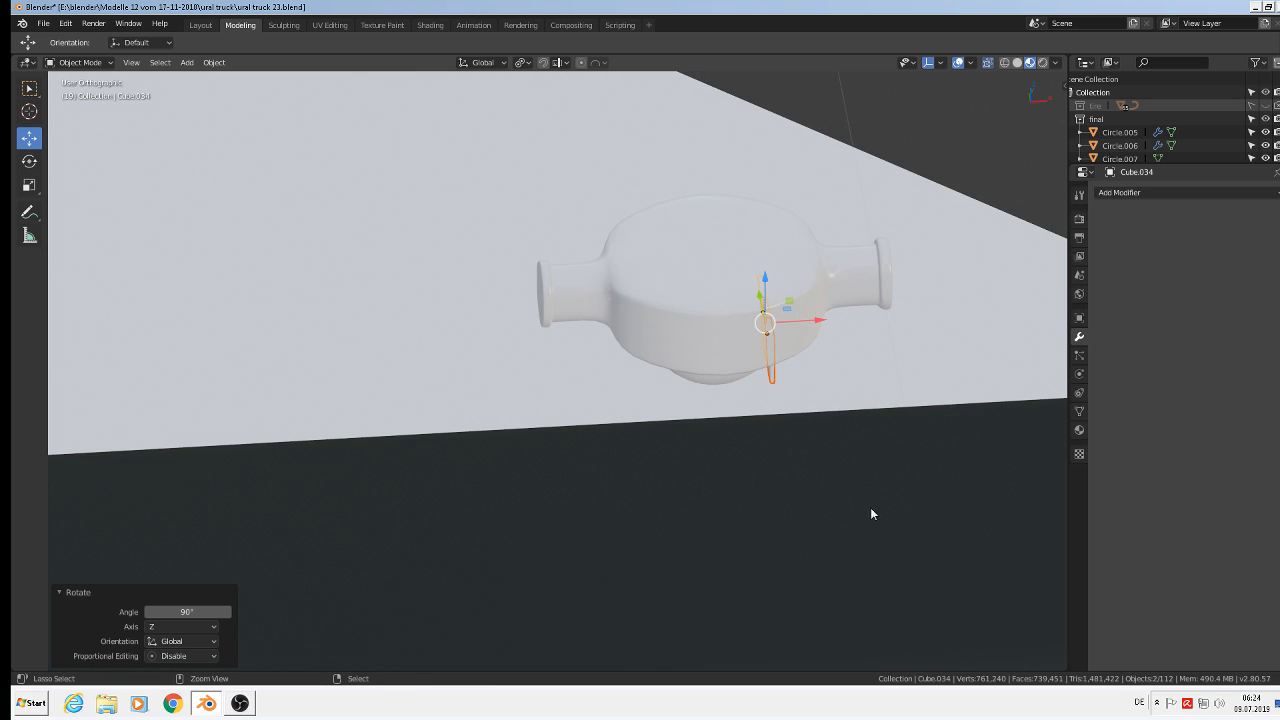
key(ctrl+z)
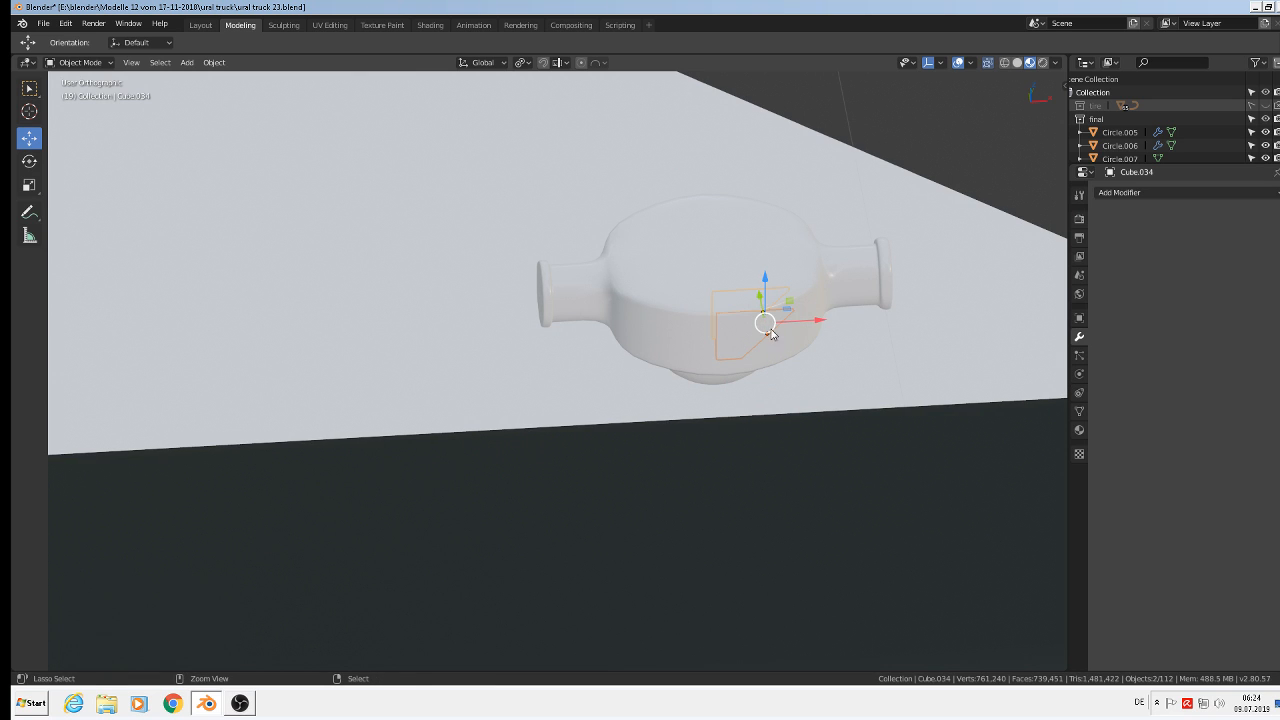
middle_drag(797, 408, 877, 499)
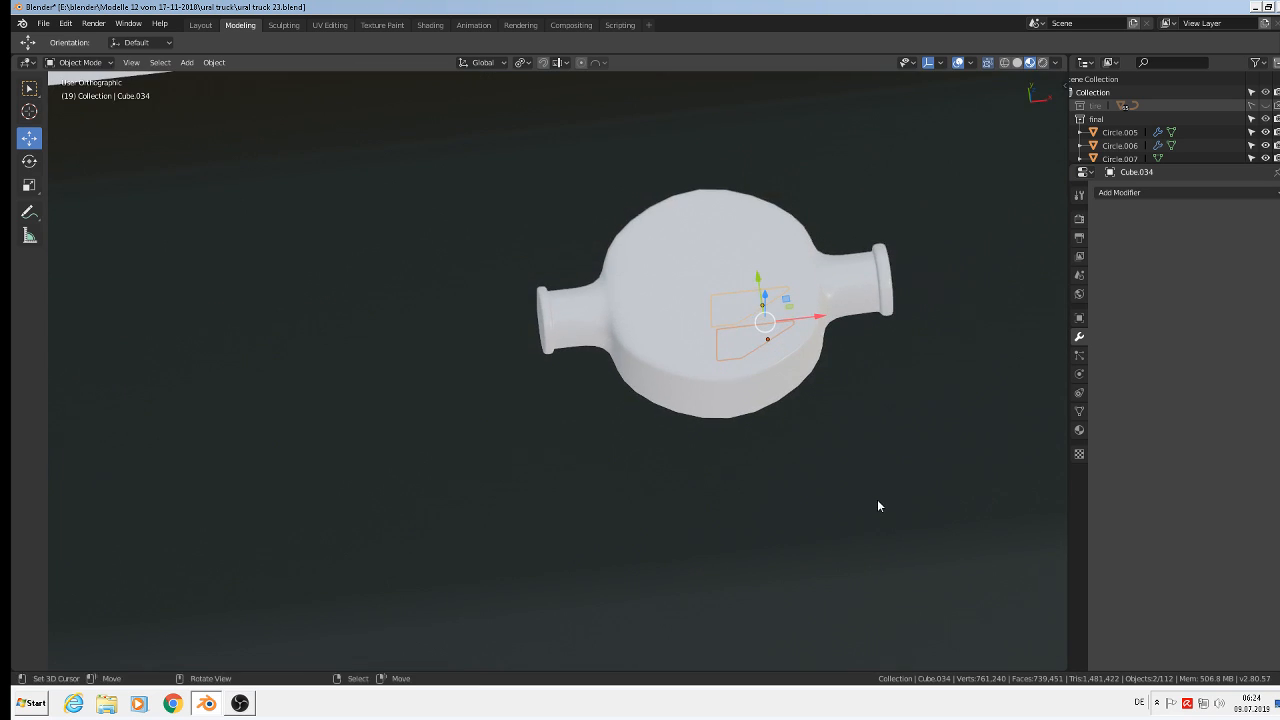
key(r)
key(z)
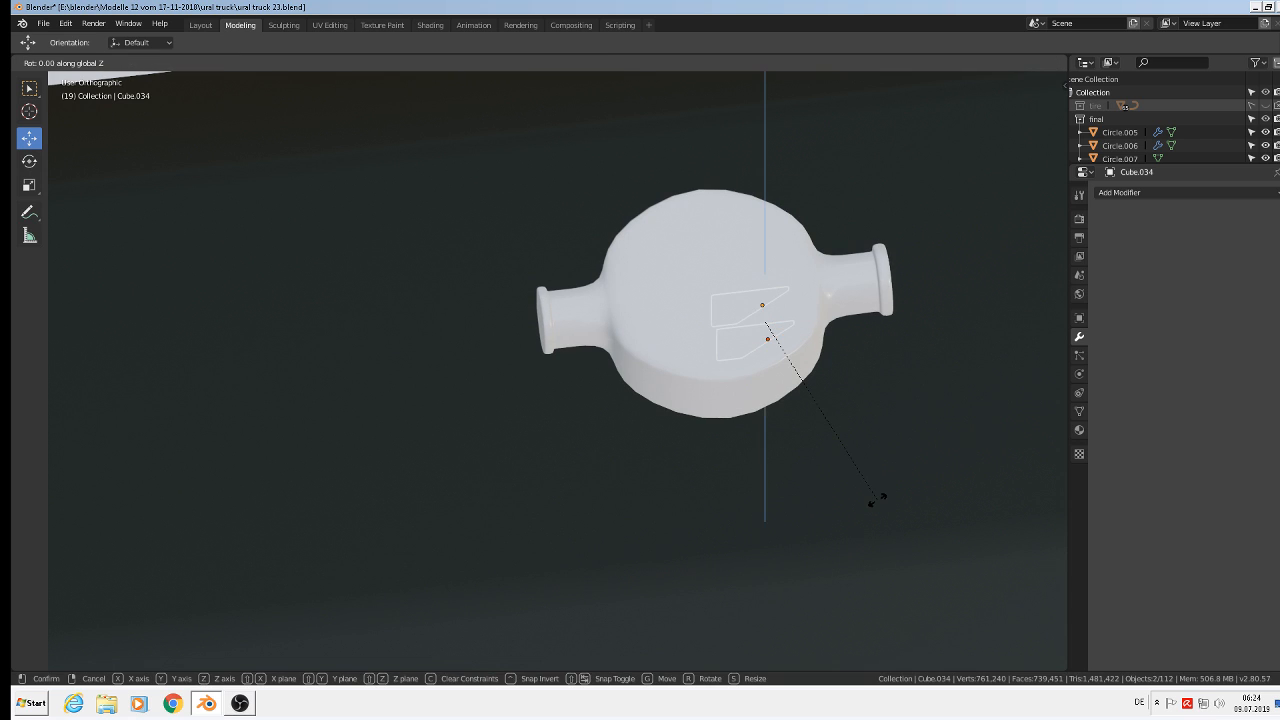
text(90)
key(Return)
- Set the pivot point to Median Point and rotate the duplicated rib pair 90° about Z
click(521, 63)
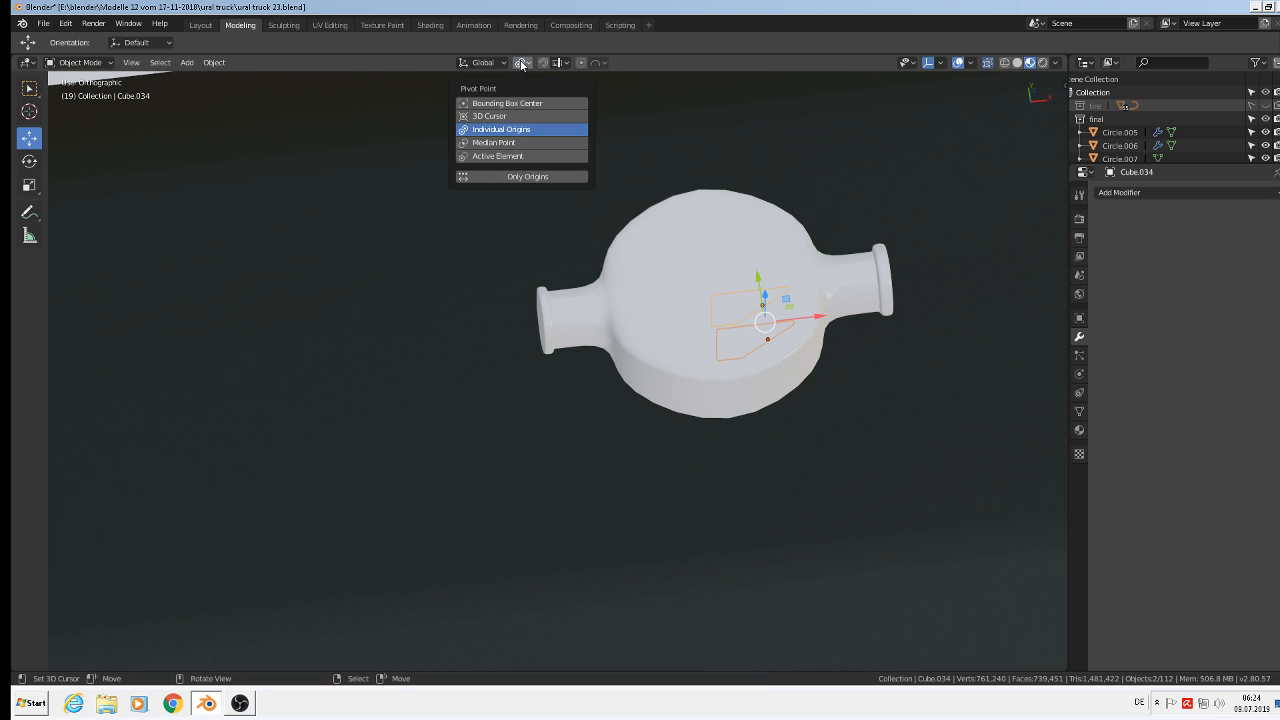
click(522, 145)
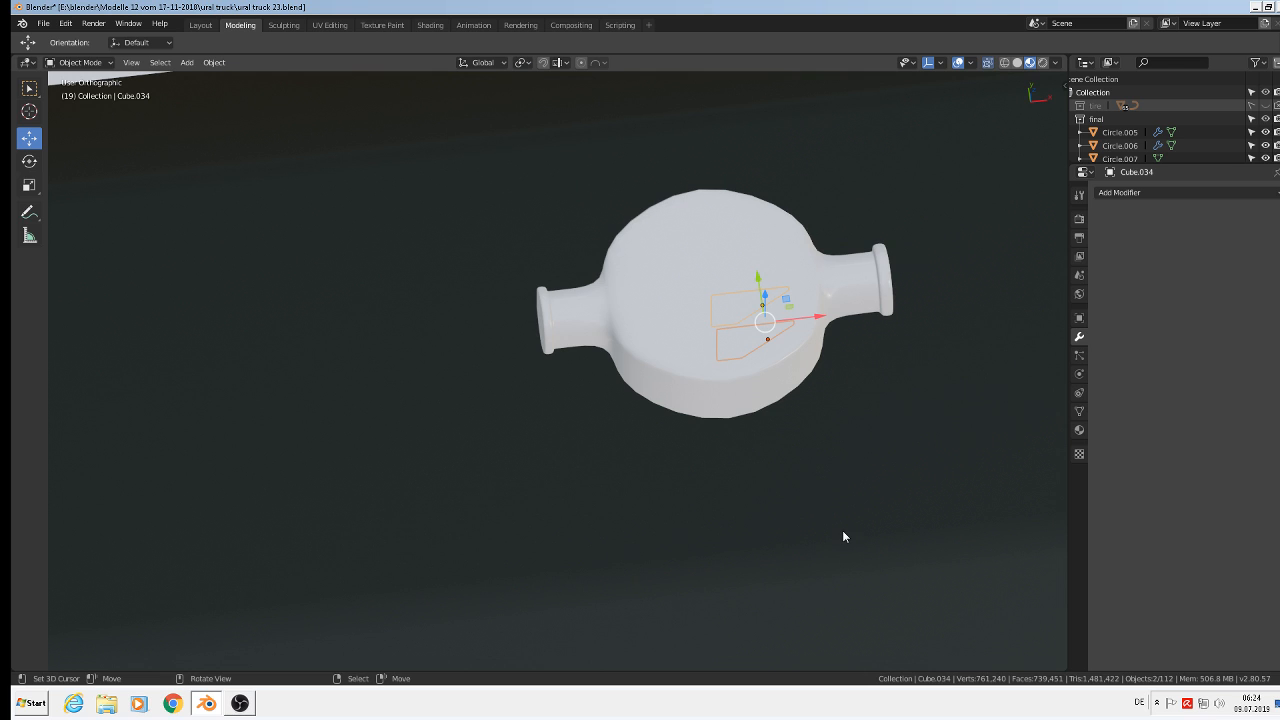
text(rz)
text(90)
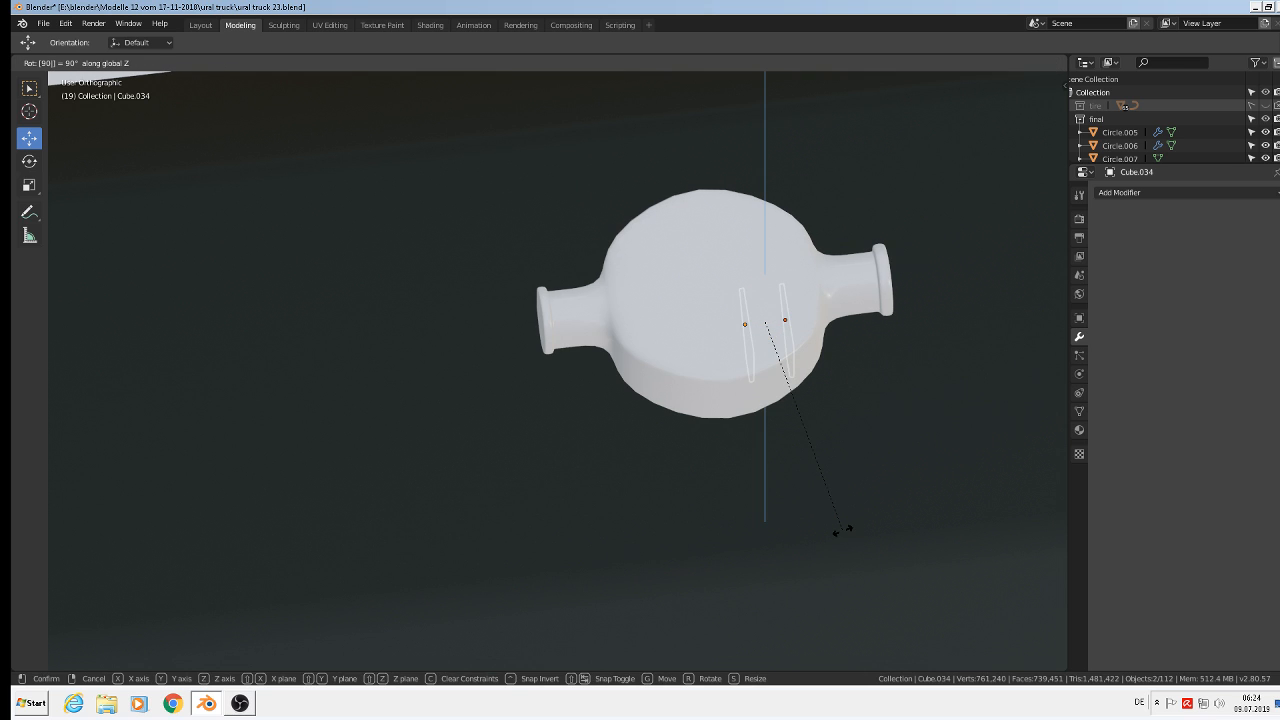
key(Return)
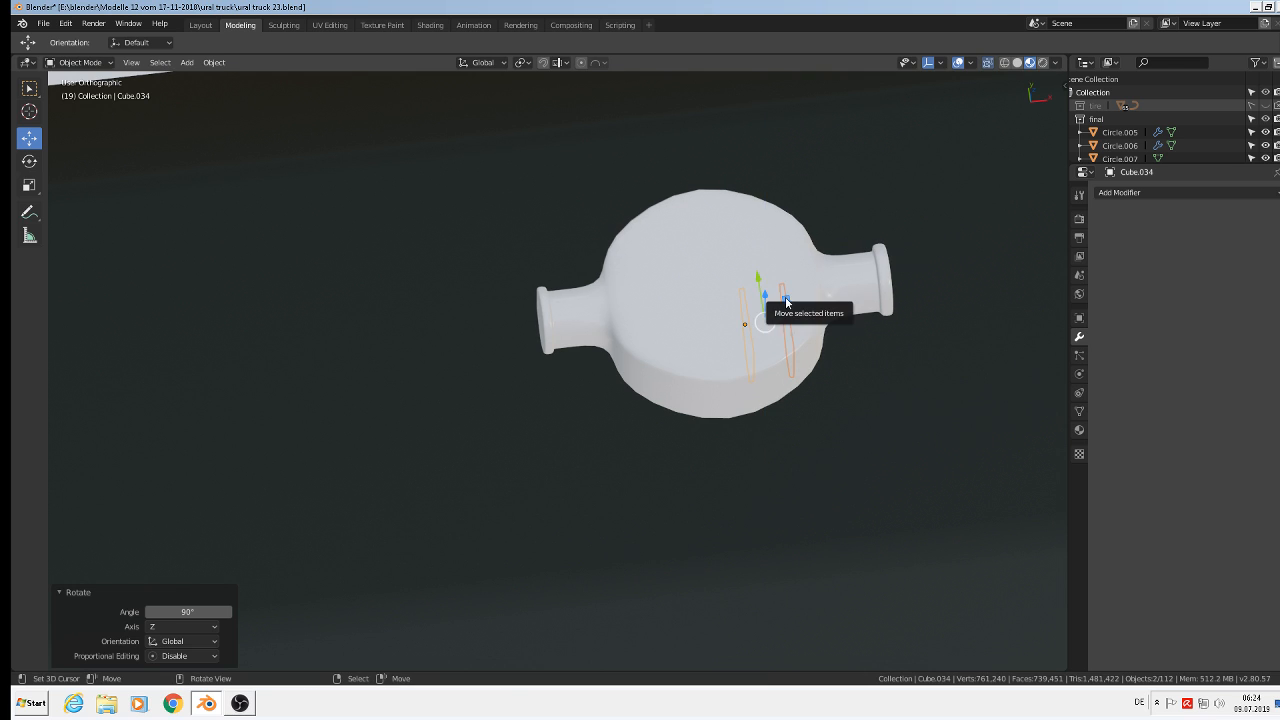
- In top view, move the turned rib pair 0.0461 m along Y and -0.0303 m along X to centre it on the housing
key(KP_7)
drag(768, 282, 756, 193)
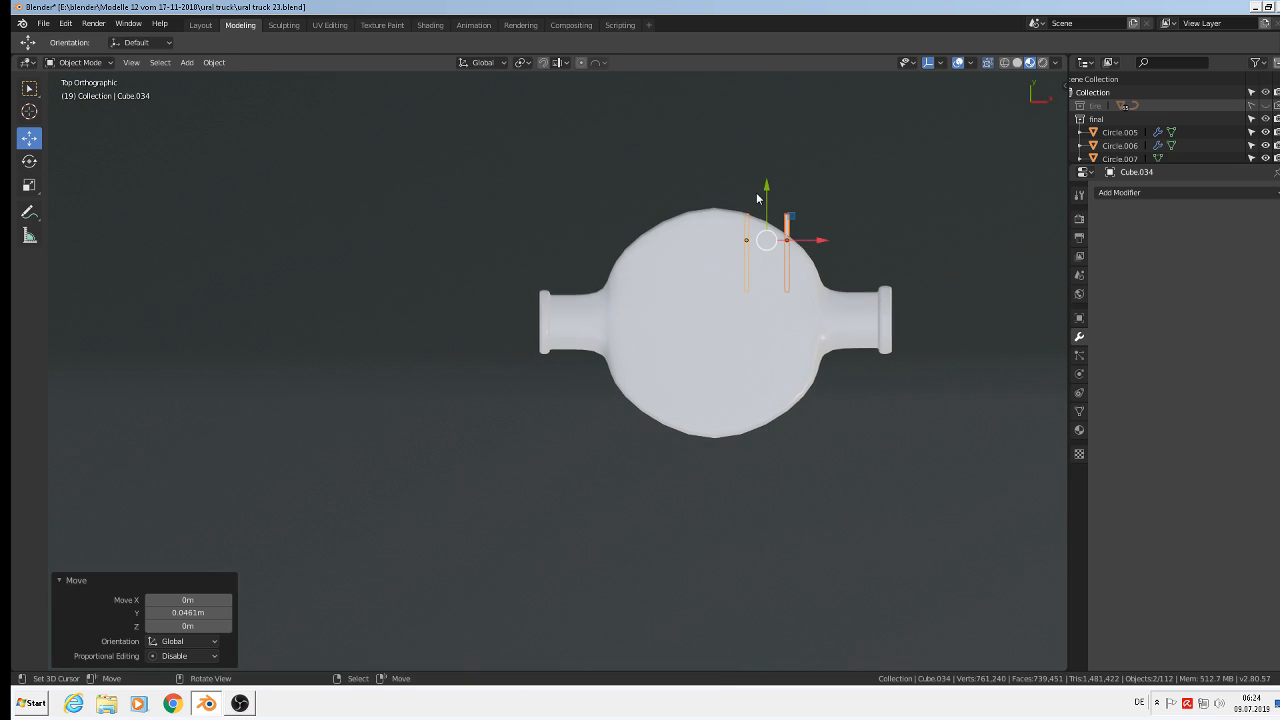
drag(810, 243, 768, 245)
- Duplicate the turned rib pair and move the copies -0.0795 m along Y to the hemisphere's opposite side
key(KP_1)
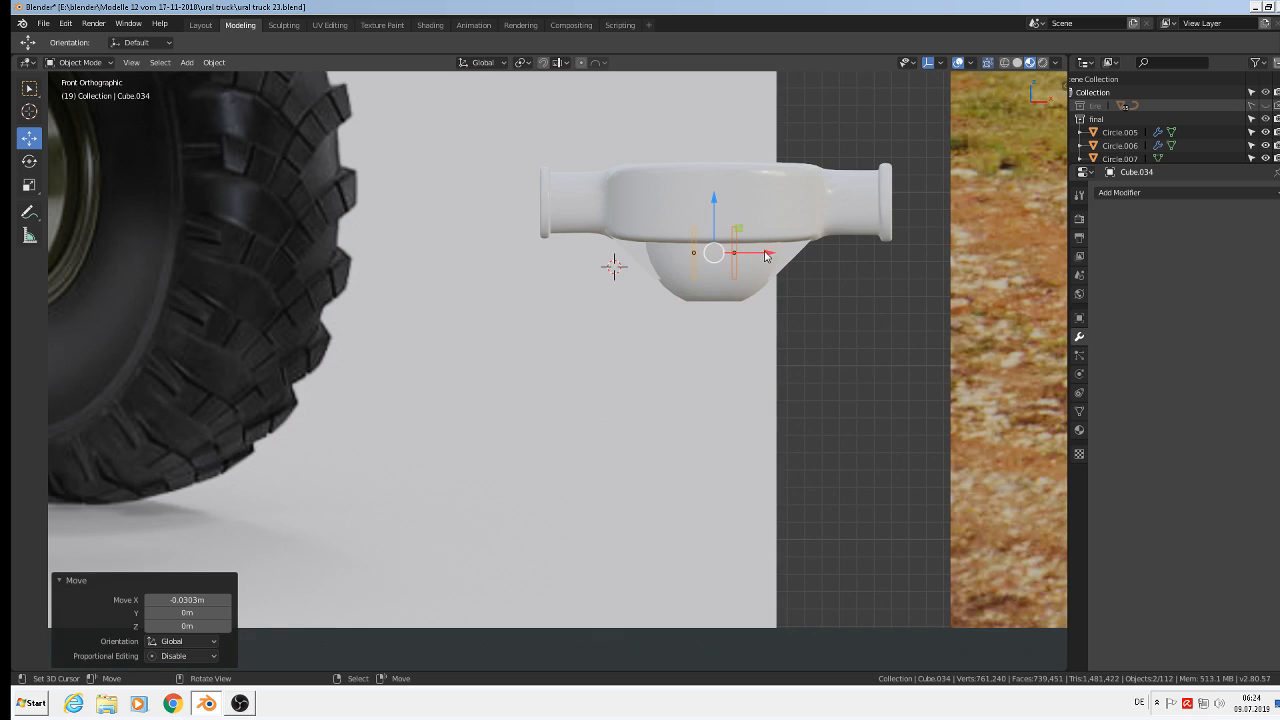
scroll(768, 252, up, 2)
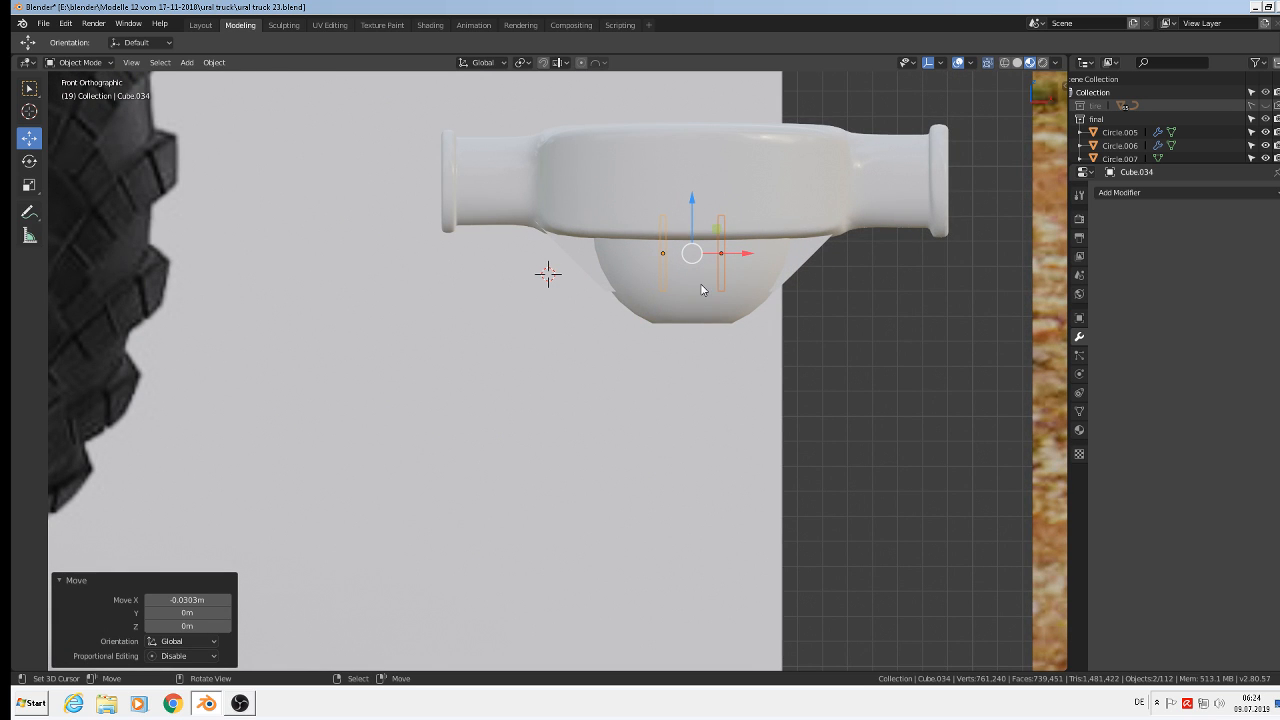
middle_drag(707, 260, 977, 328)
mouse_move(782, 265)
middle_down()
mouse_move(803, 268)
mouse_move(795, 275)
middle_up()
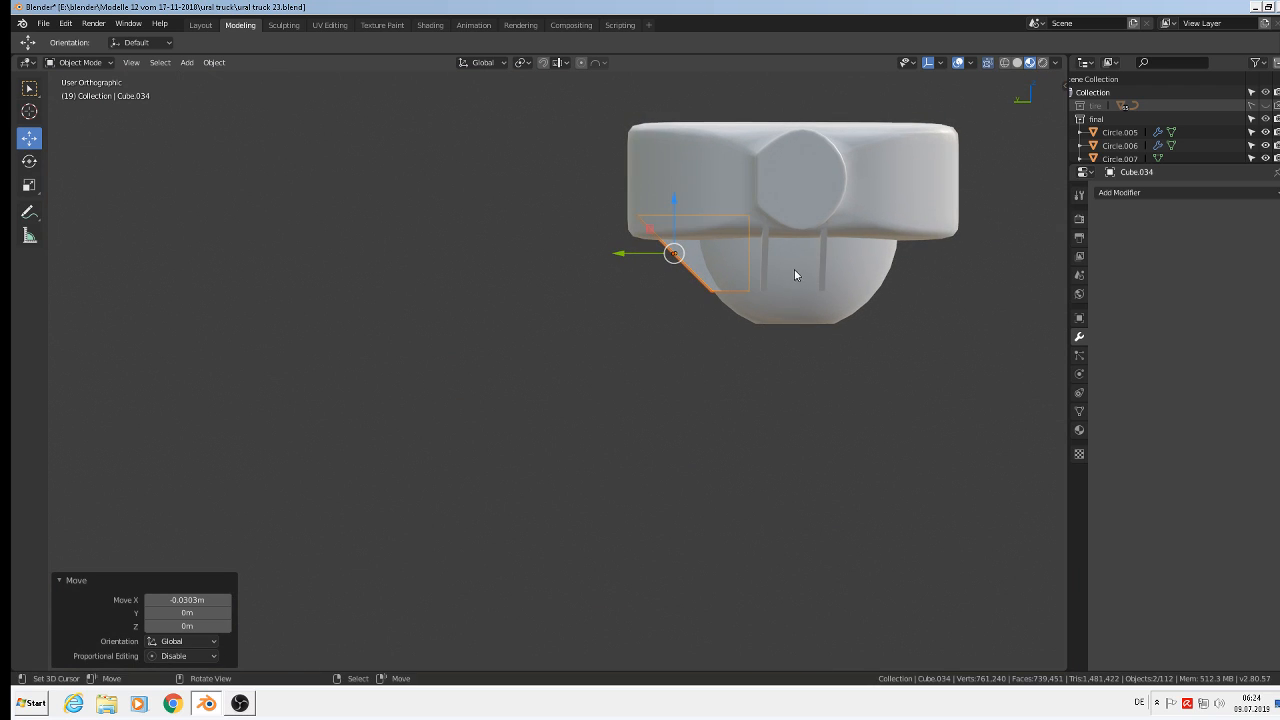
key(shift+d)
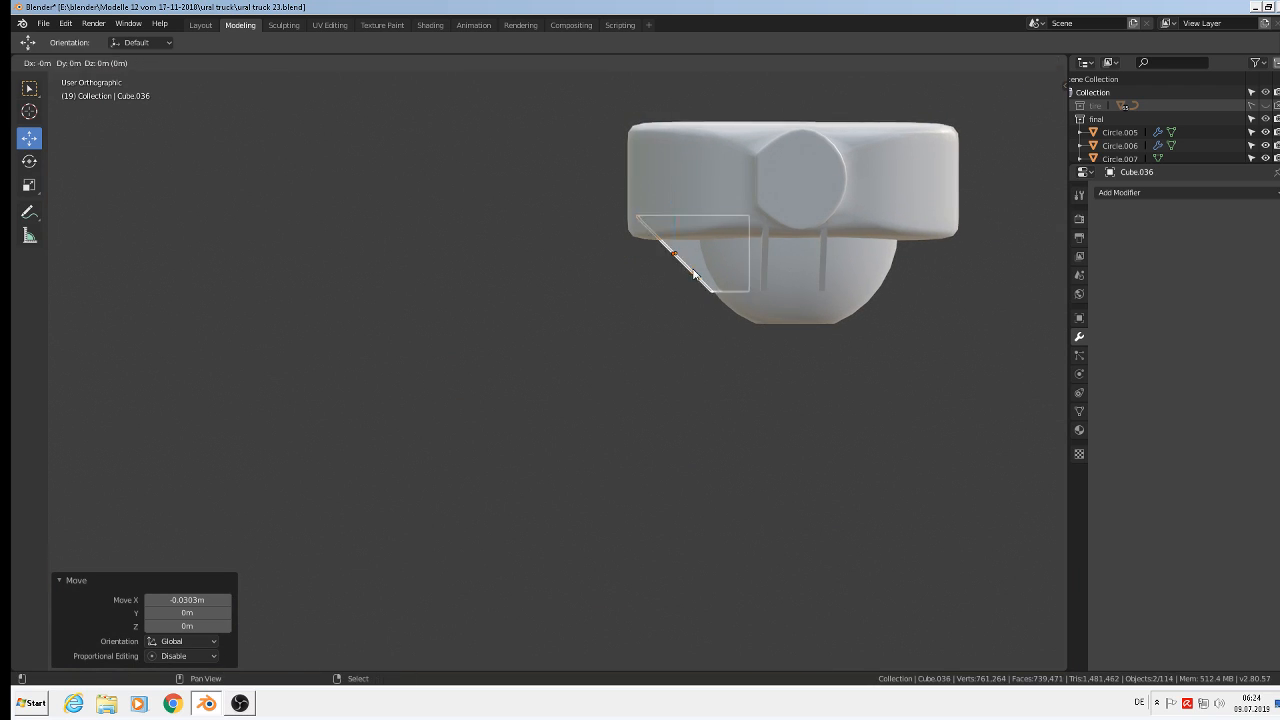
right_click(695, 274)
drag(638, 256, 880, 332)
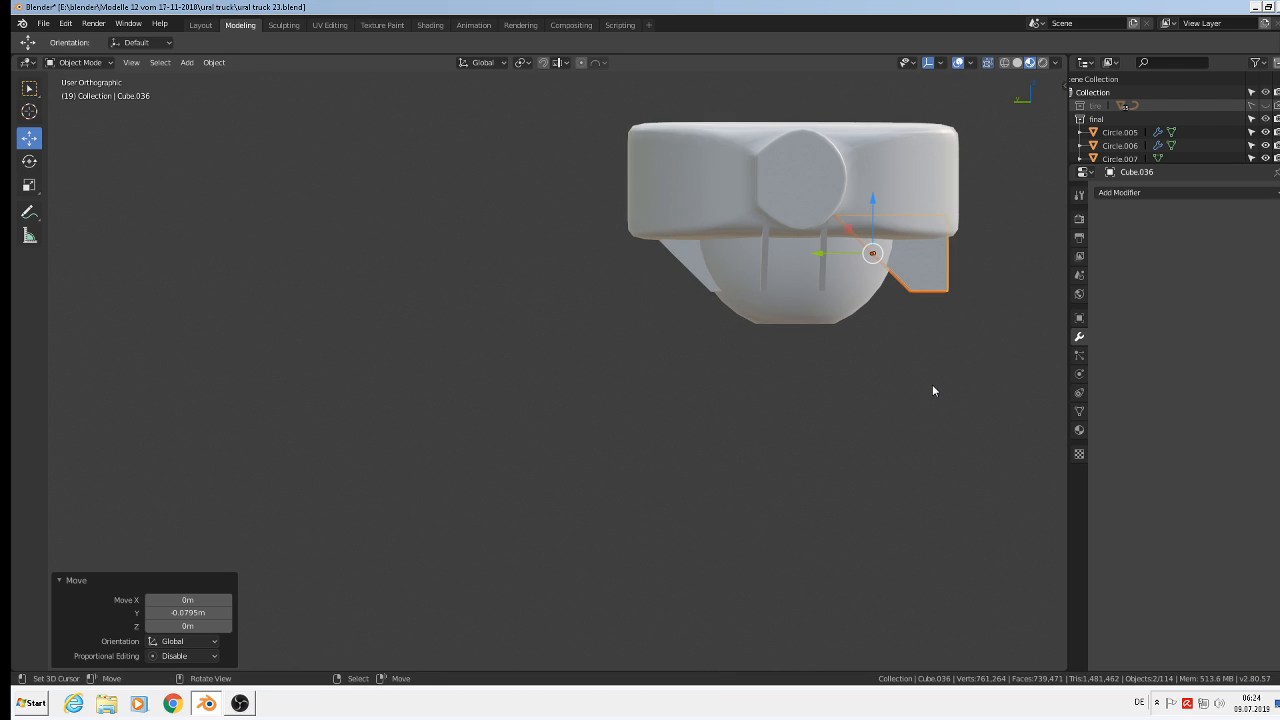
- Rotate the new rib pair 180° about Z and move it -0.016 m along Y against the hemisphere
text(rz180)
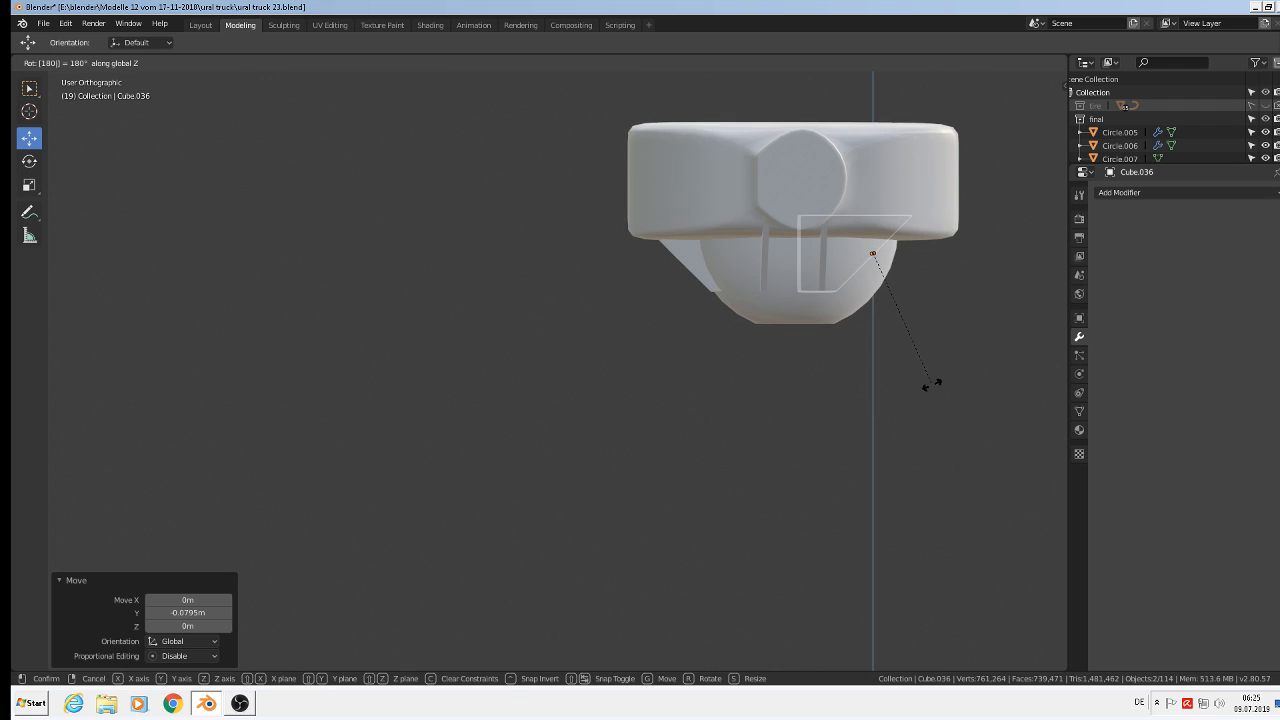
key(Return)
drag(826, 254, 866, 272)
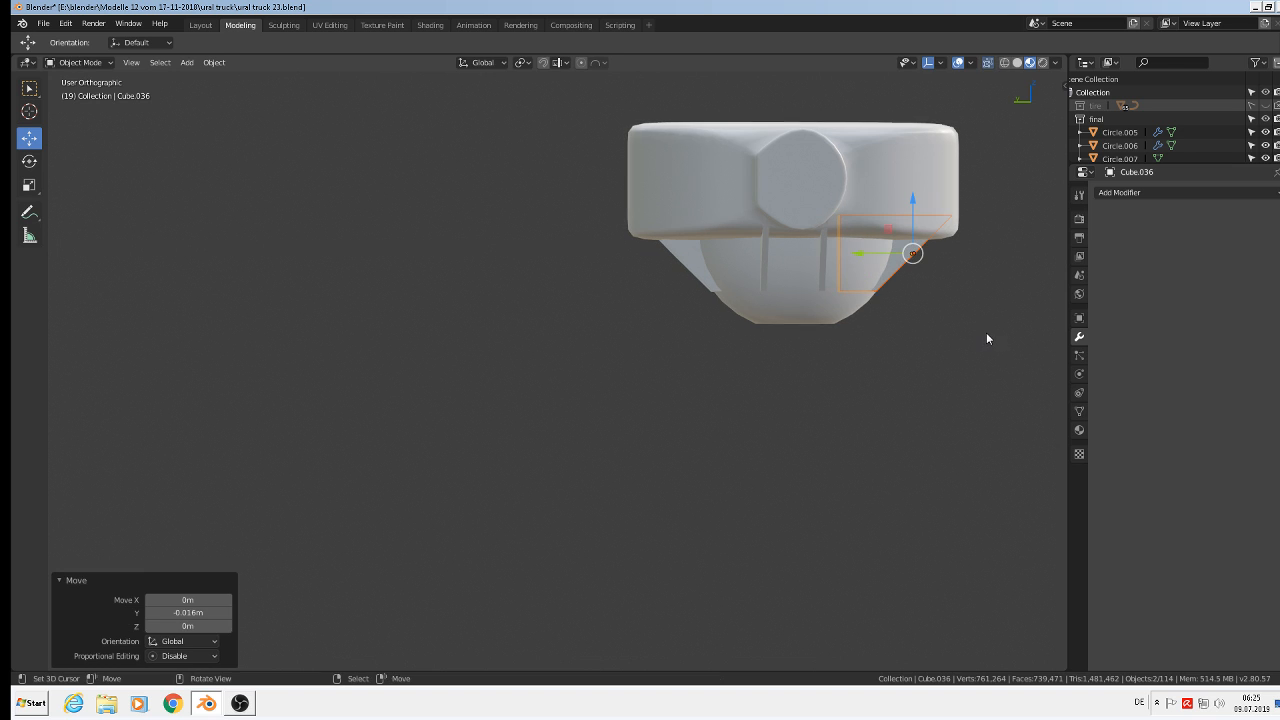
- Select the collared housing body and save the file
key(a)
shift+middle_drag(987, 333, 1043, 333)
scroll(890, 310, down, 5)
right_click(931, 256)
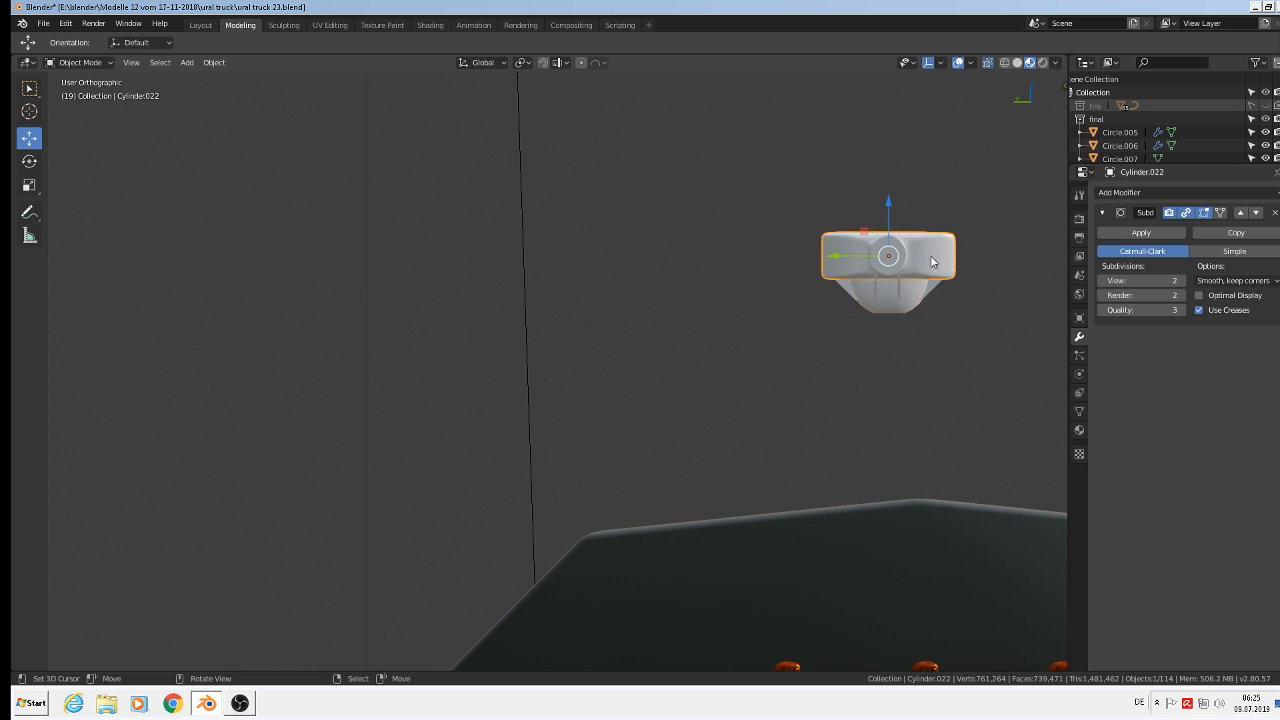
middle_drag(931, 262, 896, 352)
middle_drag(926, 296, 800, 284)
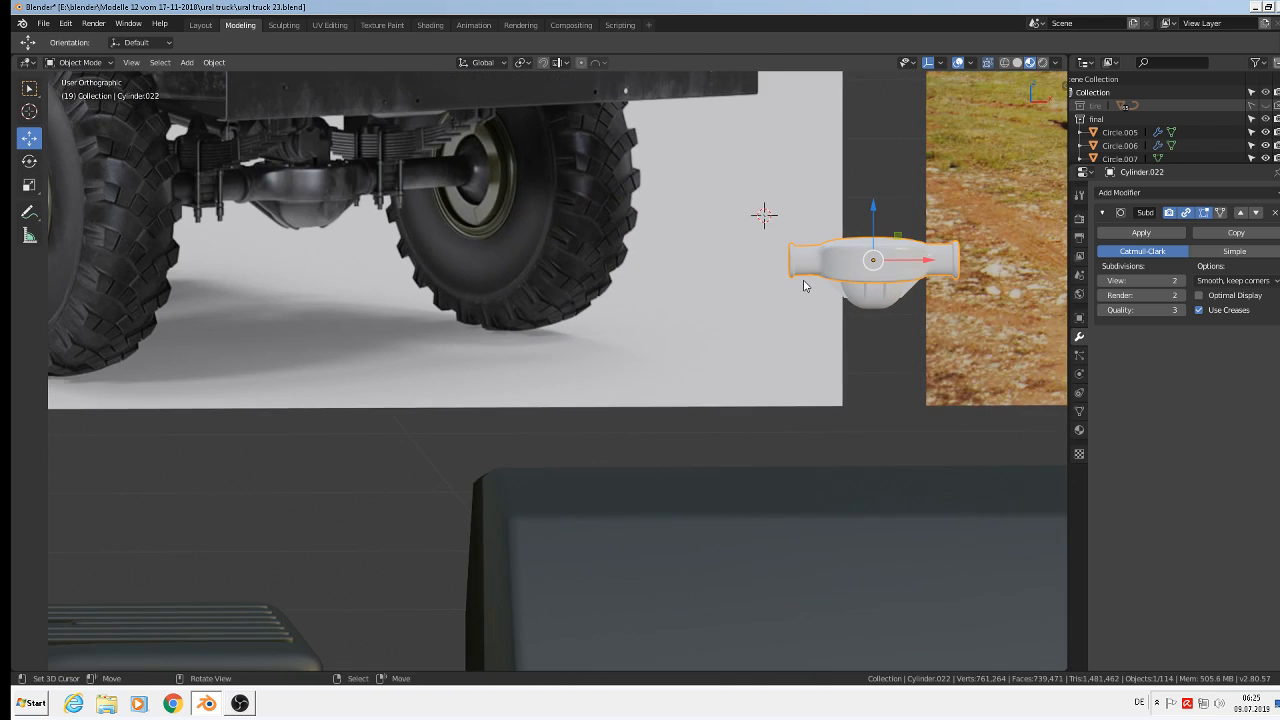
key(KP_1)
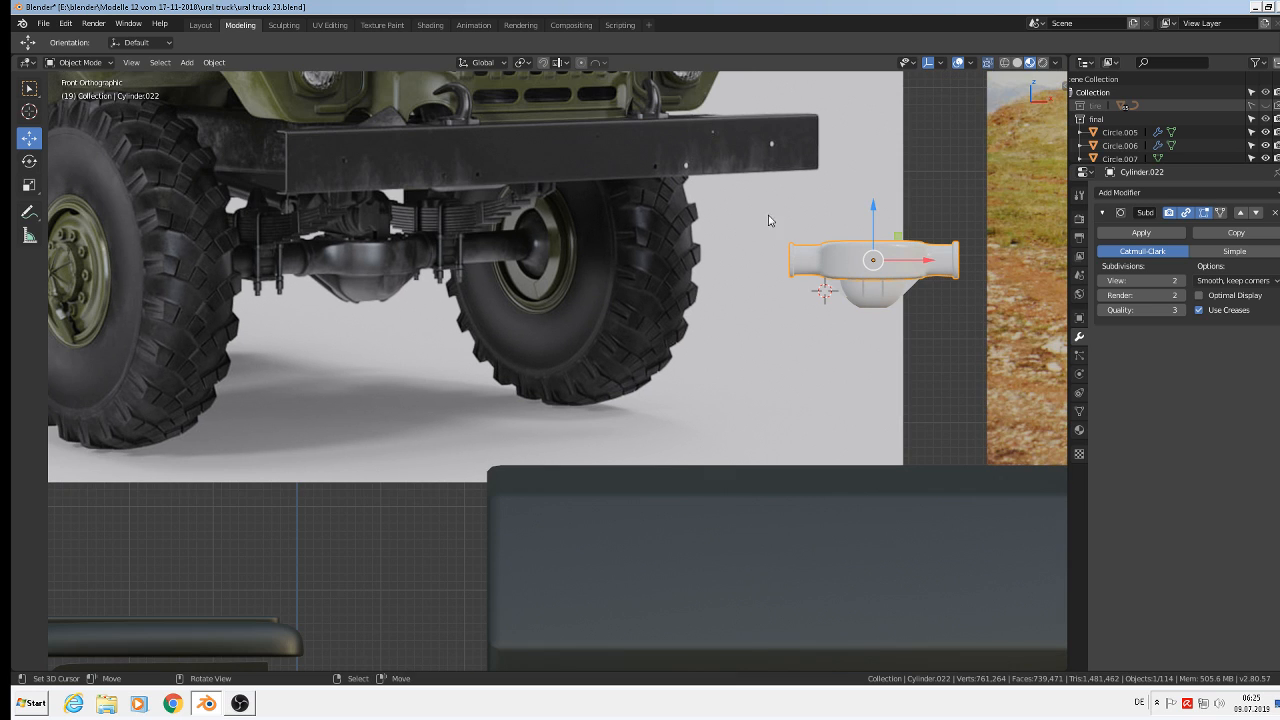
click(43, 24)
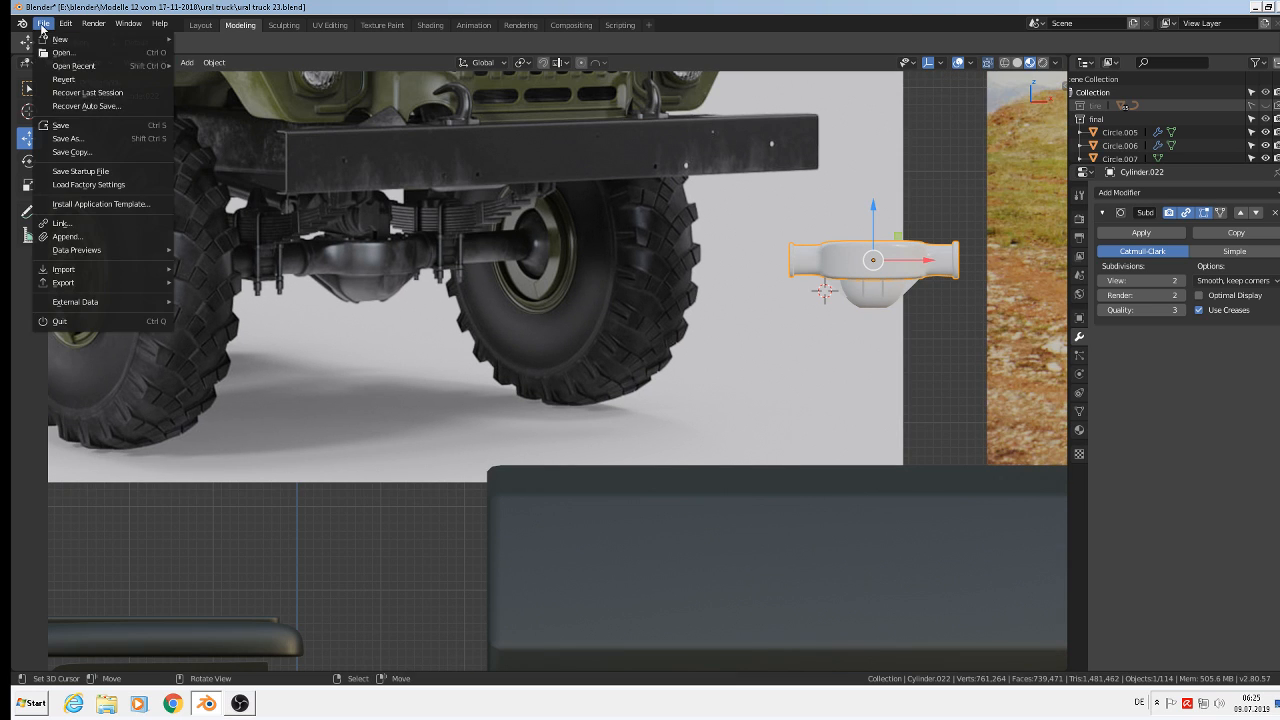
click(69, 127)
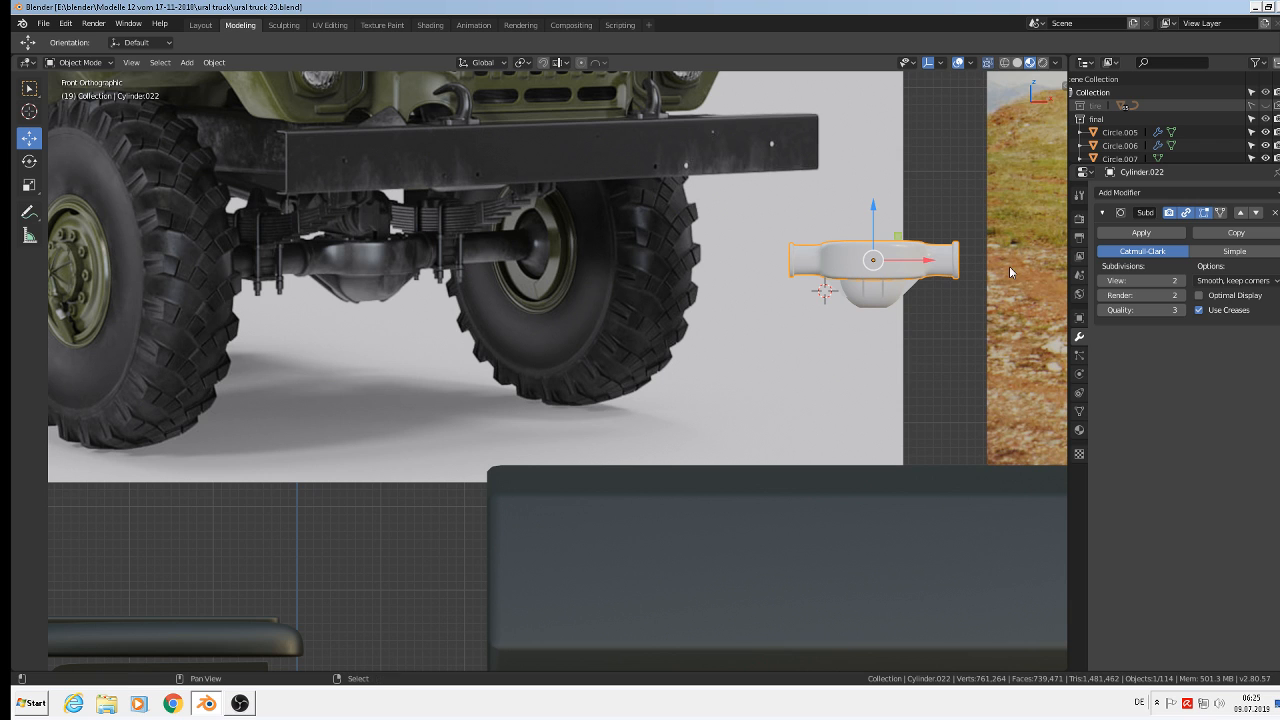
- Place the 3D cursor at the housing's end collar nearest the field photo and add a 24-vertex cylinder there
shift+middle_drag(1004, 259, 726, 230)
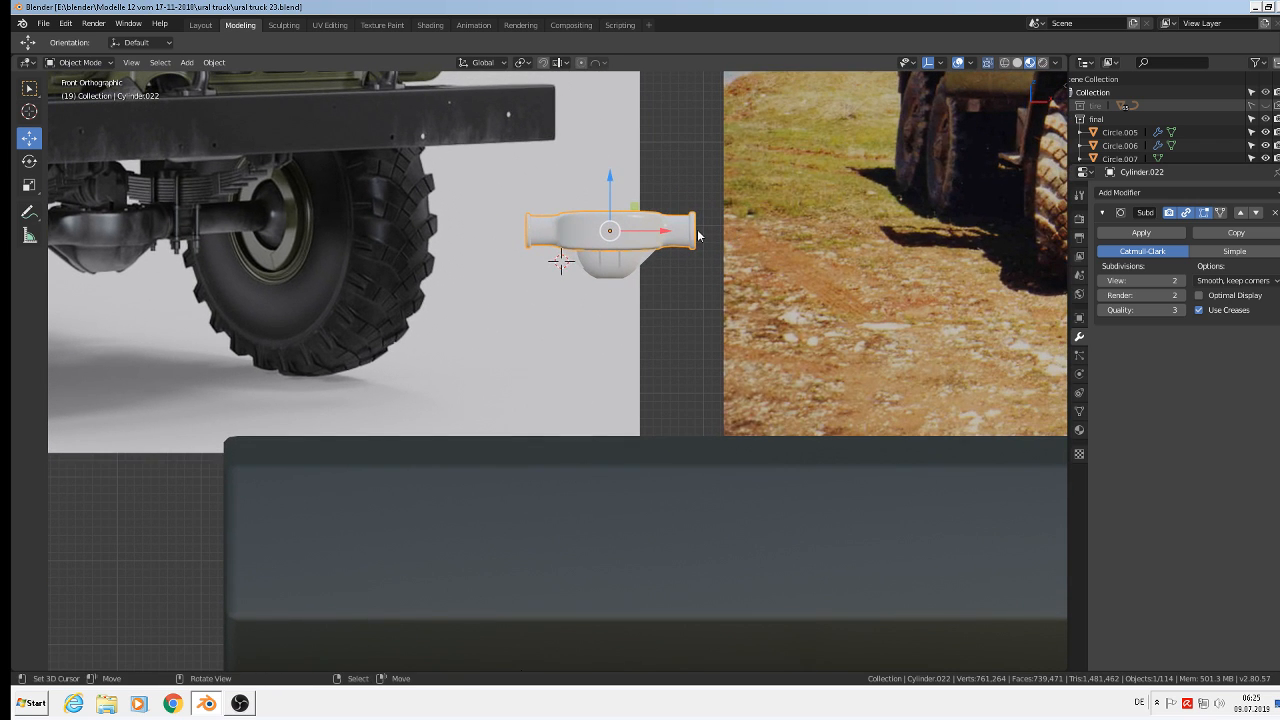
shift+right_click(697, 234)
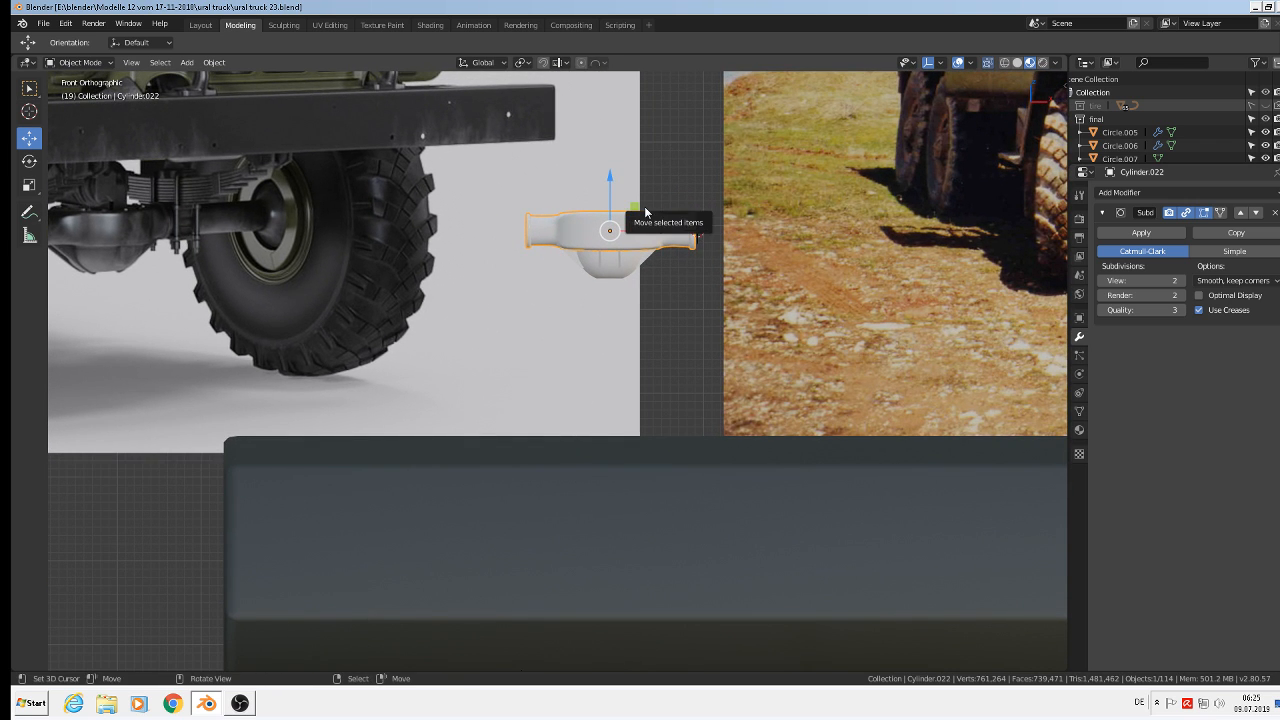
click(187, 63)
mouse_move(236, 79)
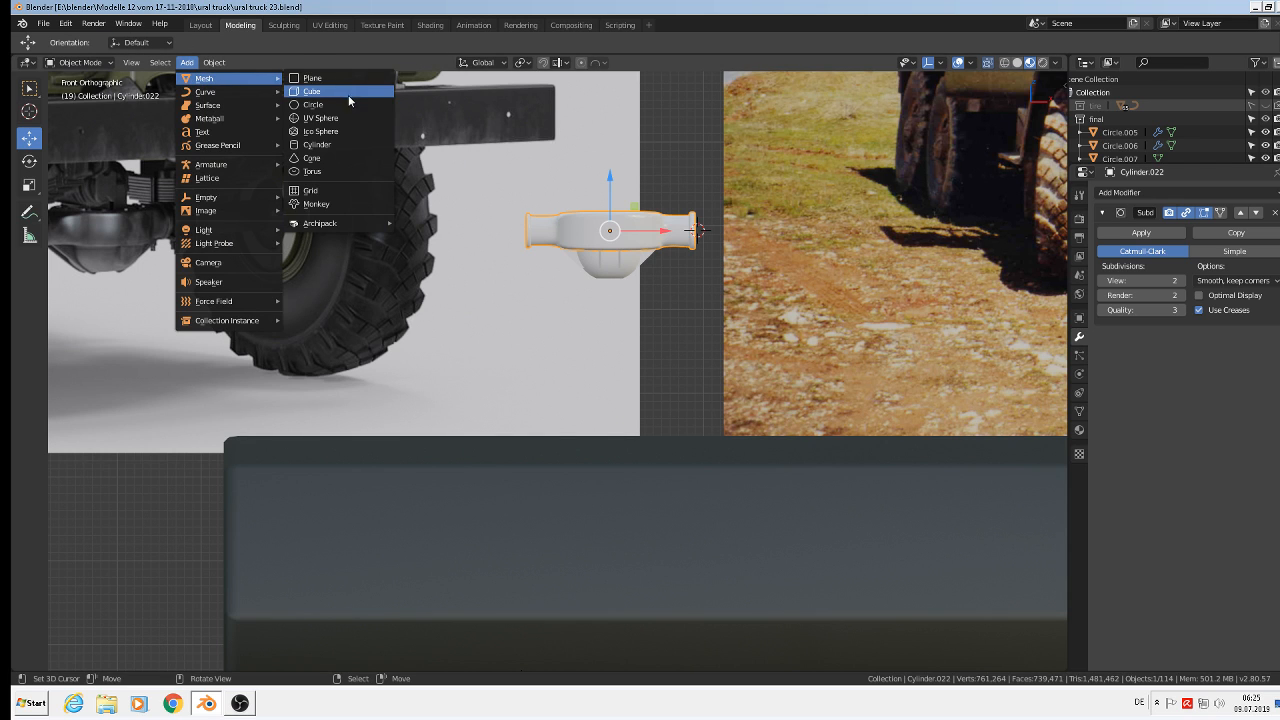
click(328, 149)
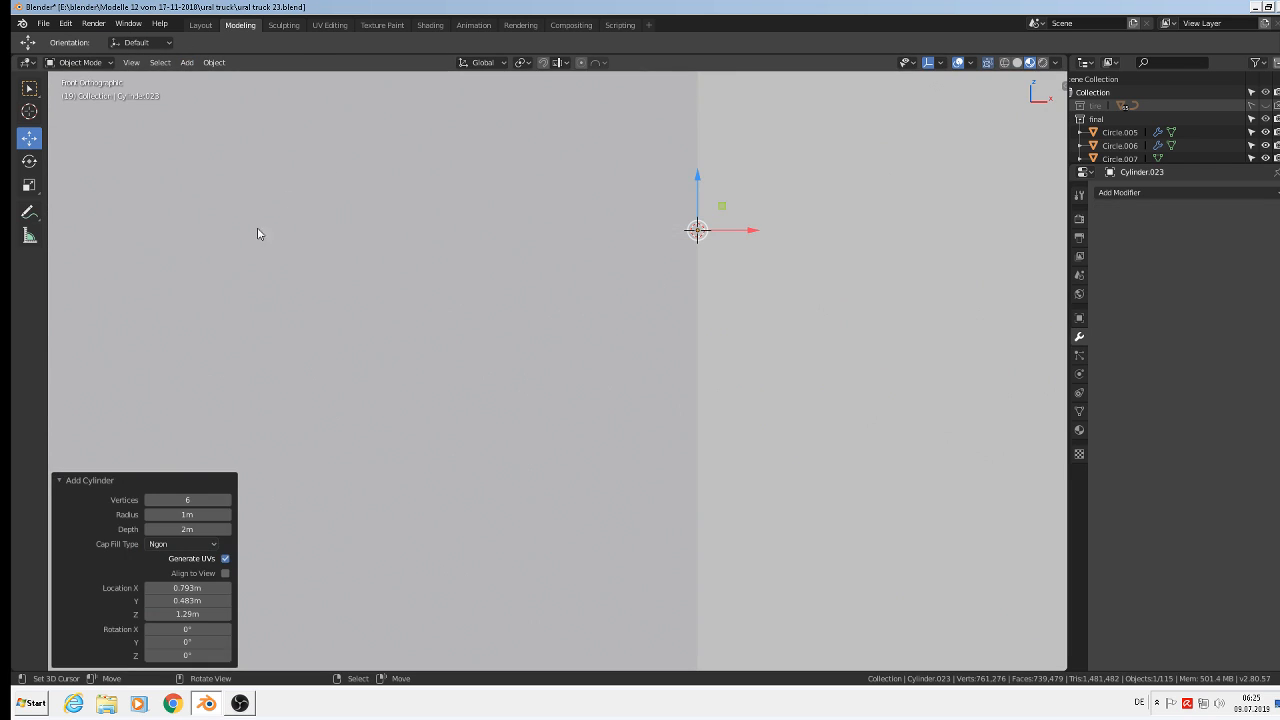
click(198, 500)
key(Return)
- Scale the new cylinder to 0.016 and rotate it 90° about Y to lie along the axle
key(s)
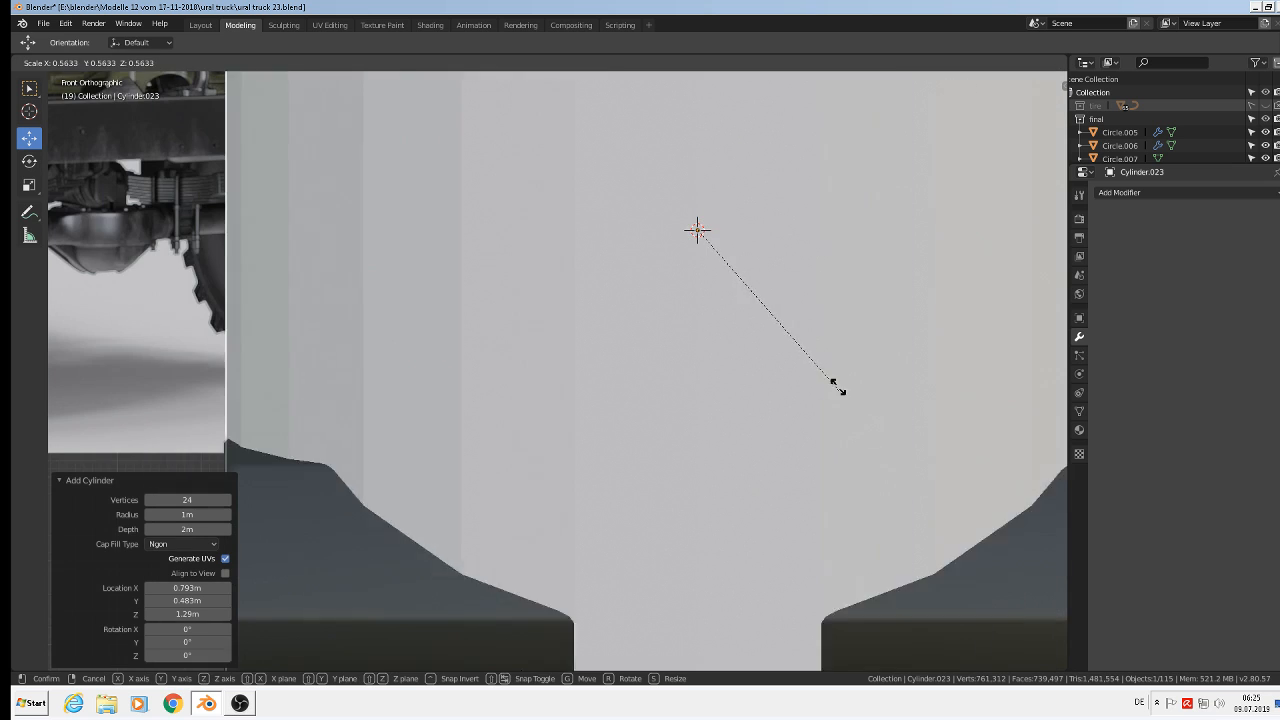
click(700, 238)
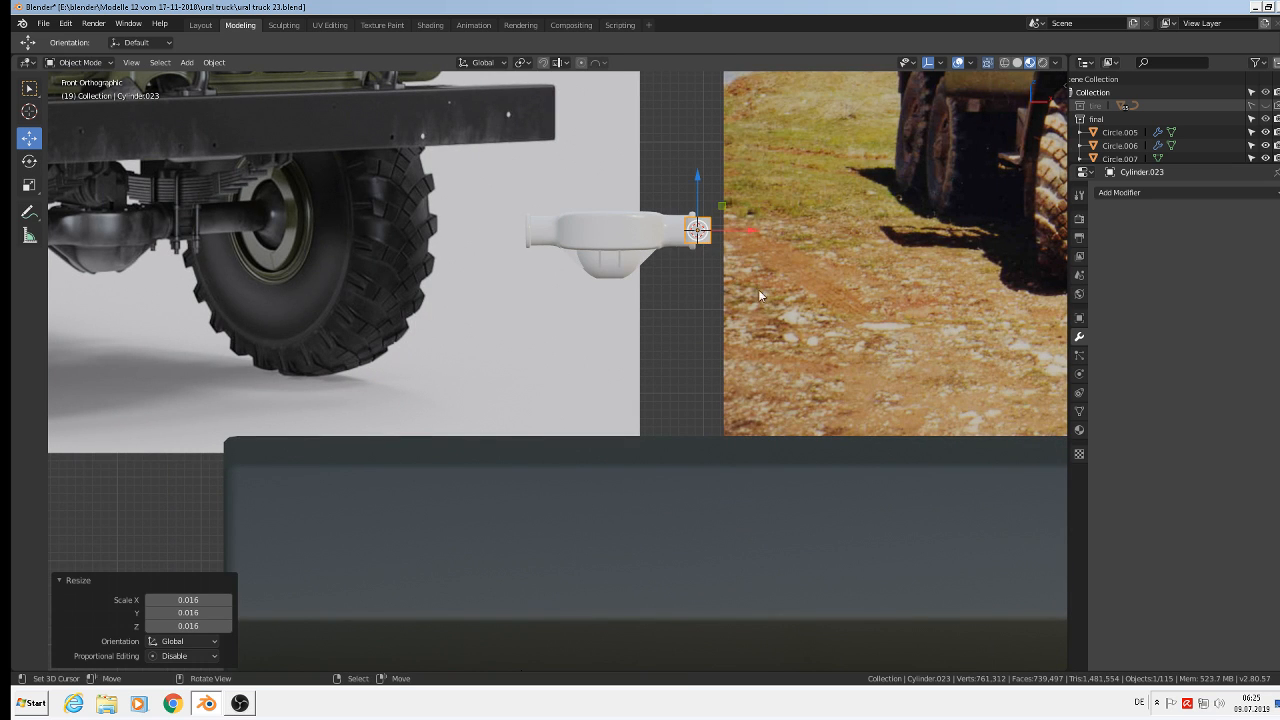
text(ry)
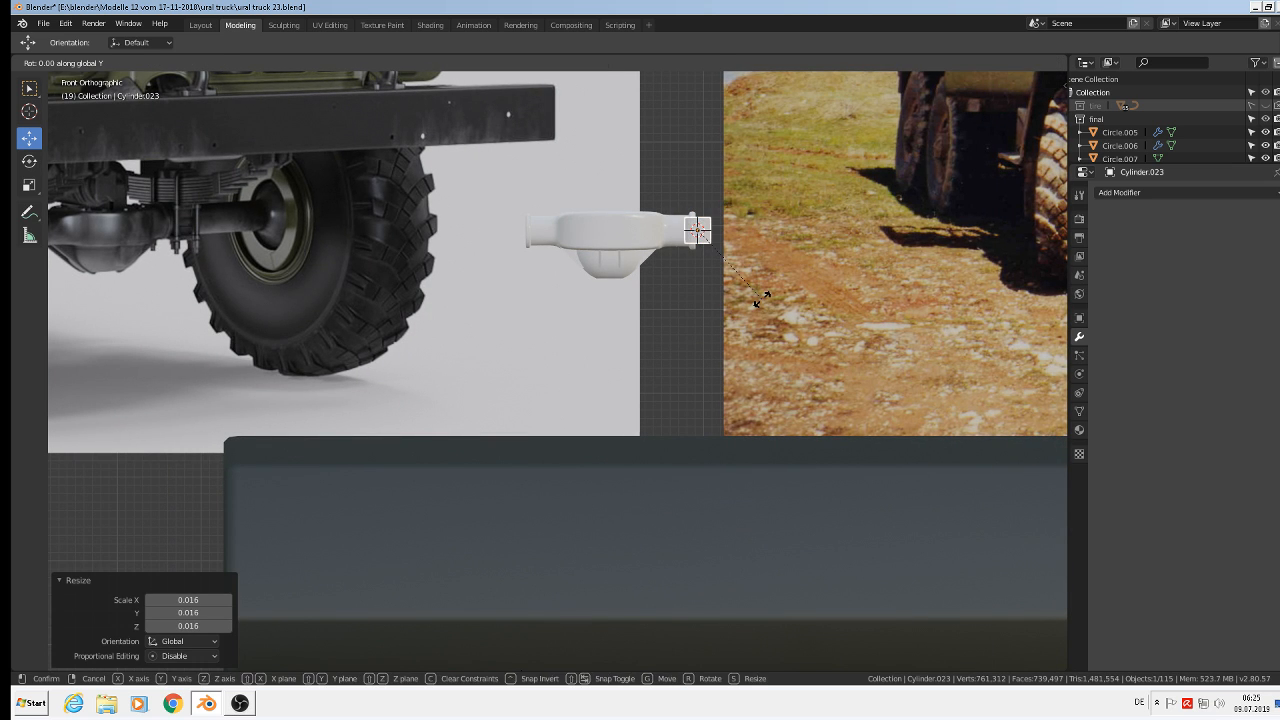
text(90)
key(Return)
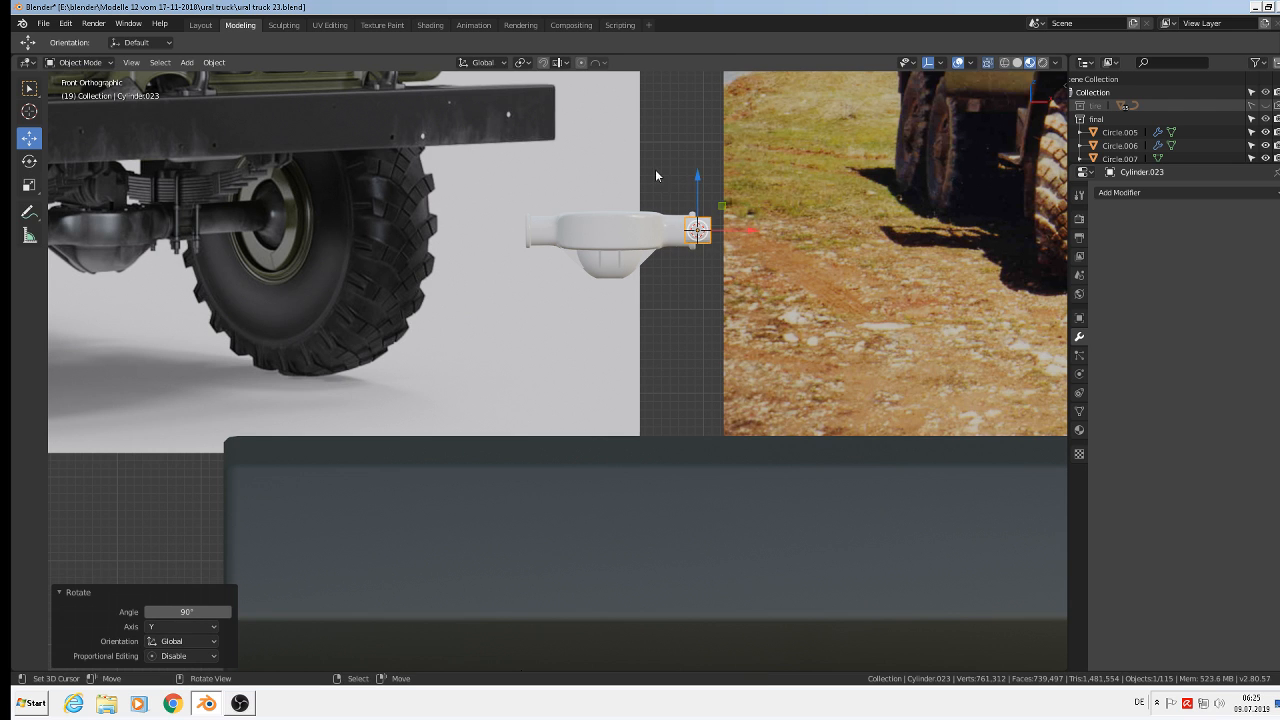
- Select the cylinder's outer end loop and move it 0.18 m along X to lengthen the axle tube
scroll(727, 234, up, 2)
key(Tab)
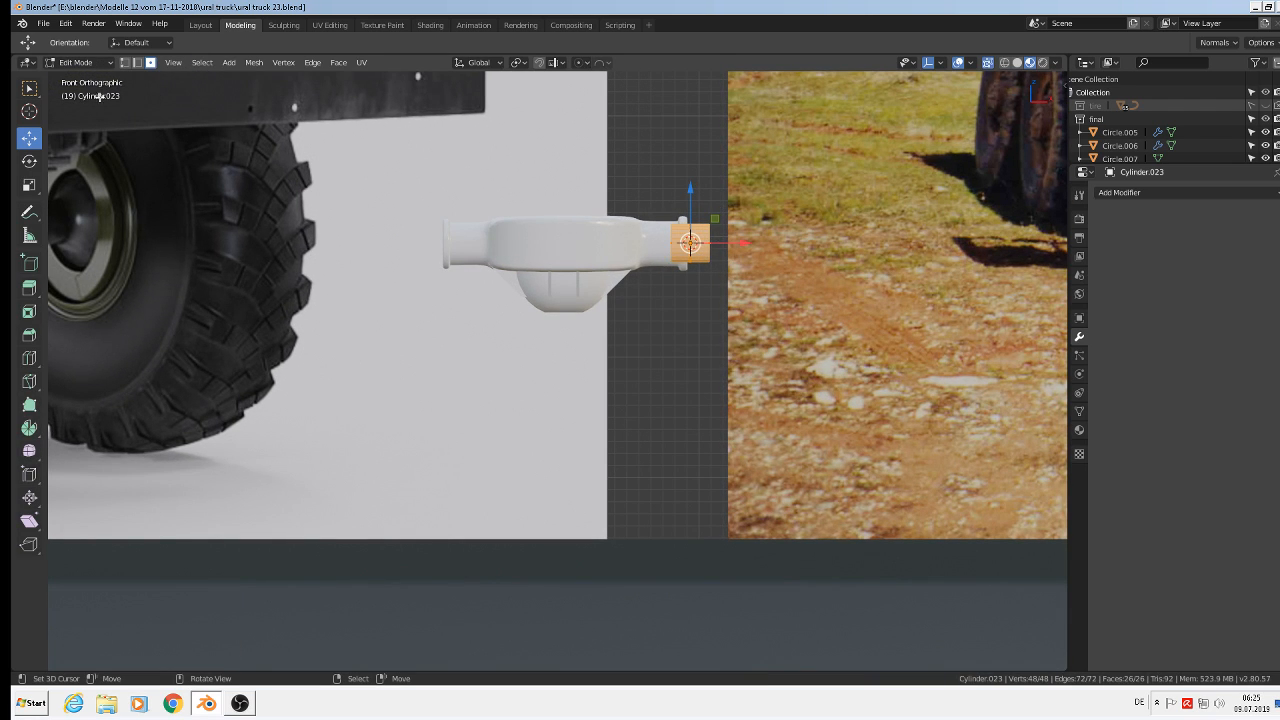
key(1)
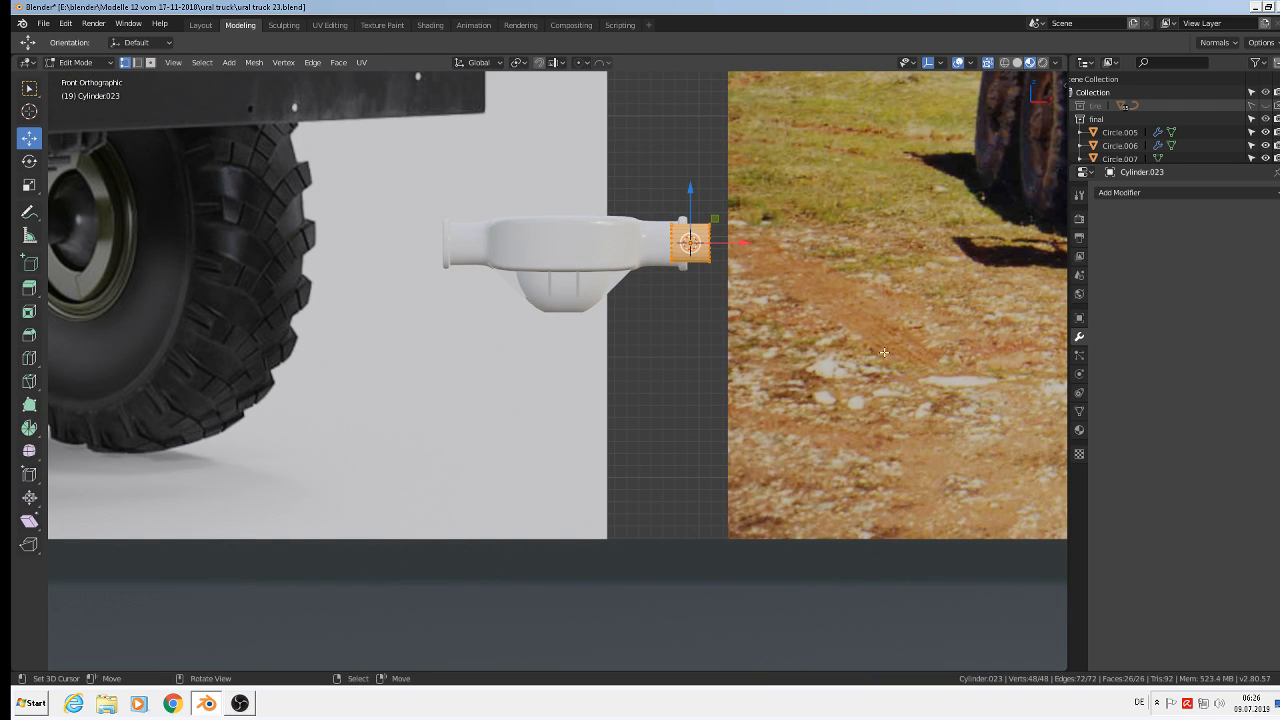
alt+click(709, 248)
scroll(709, 243, down, 4)
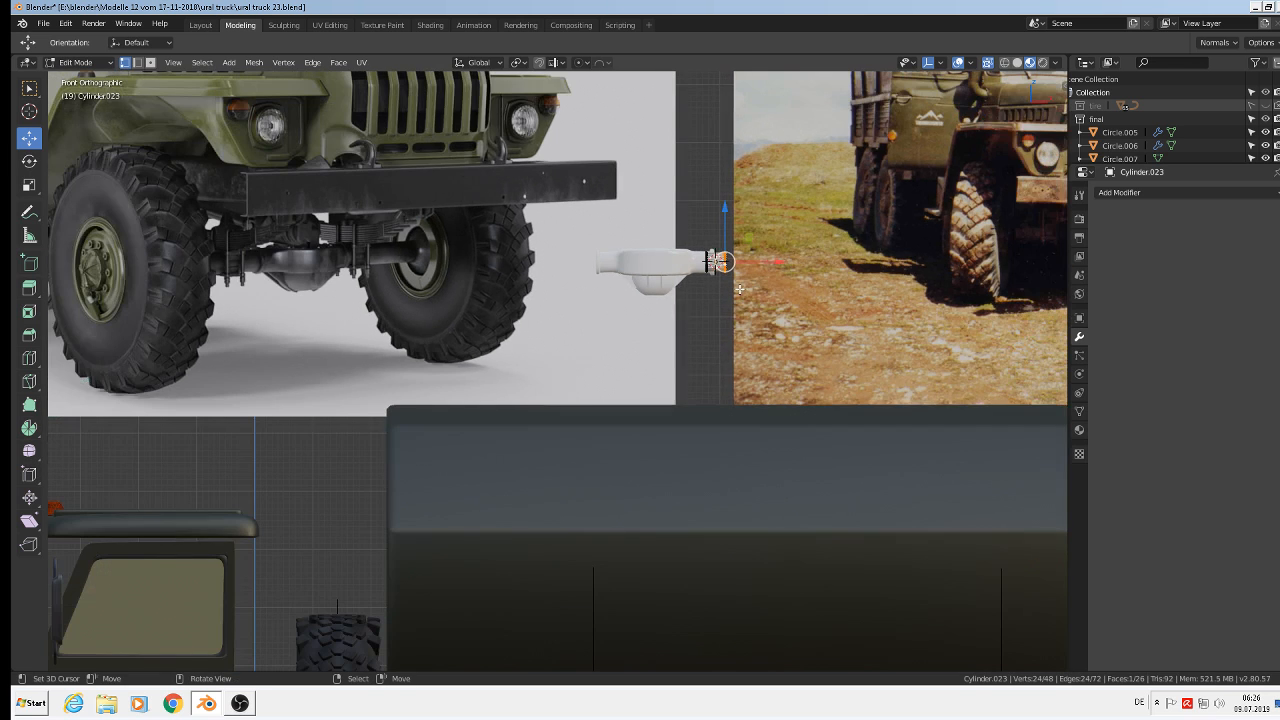
drag(763, 261, 864, 284)
scroll(864, 284, up, 2)
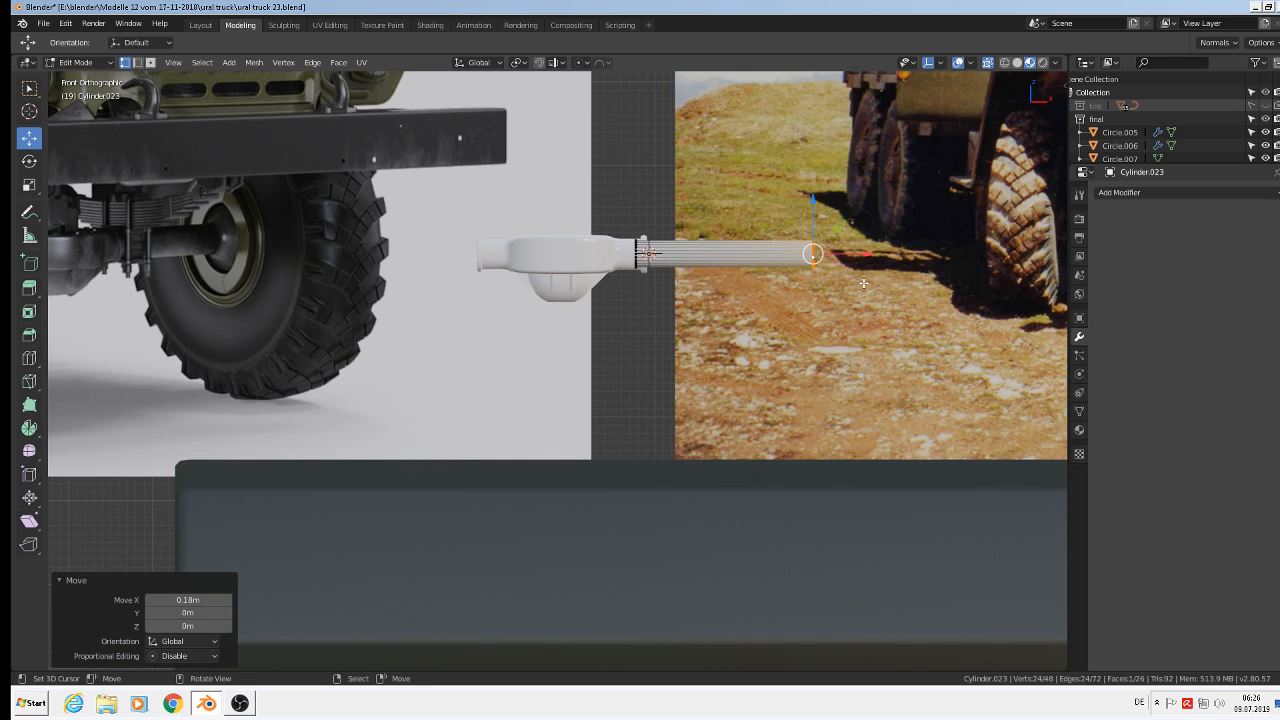
- Extrude the tube's outer end, scale it to 2.498 and move it 0.0454 m along X to form a flare
key(e)
key(s)
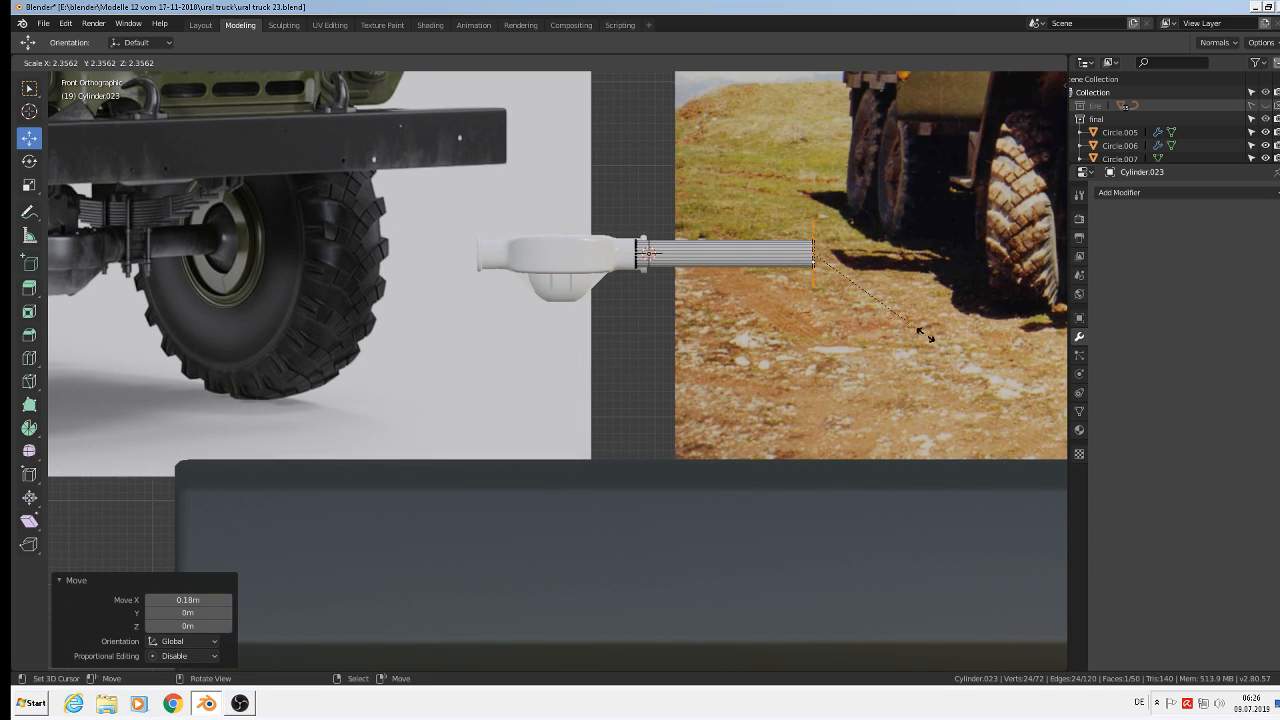
click(929, 341)
key(g)
key(x)
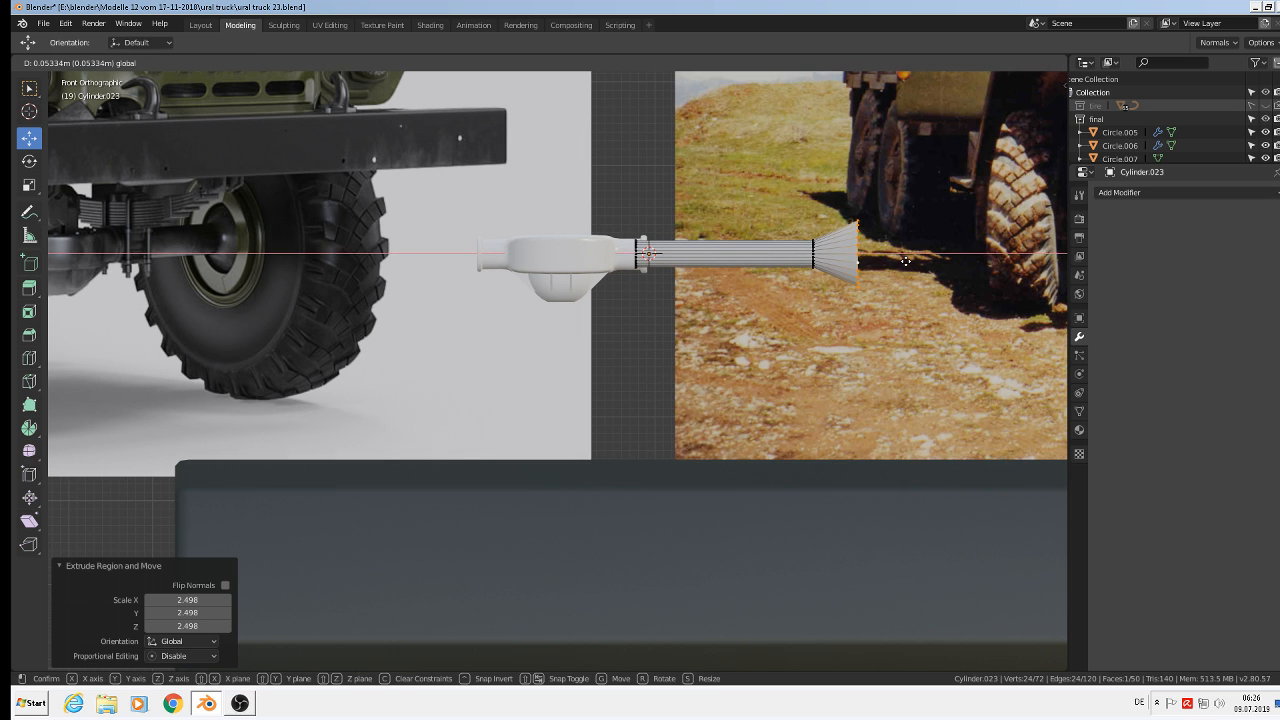
click(845, 252)
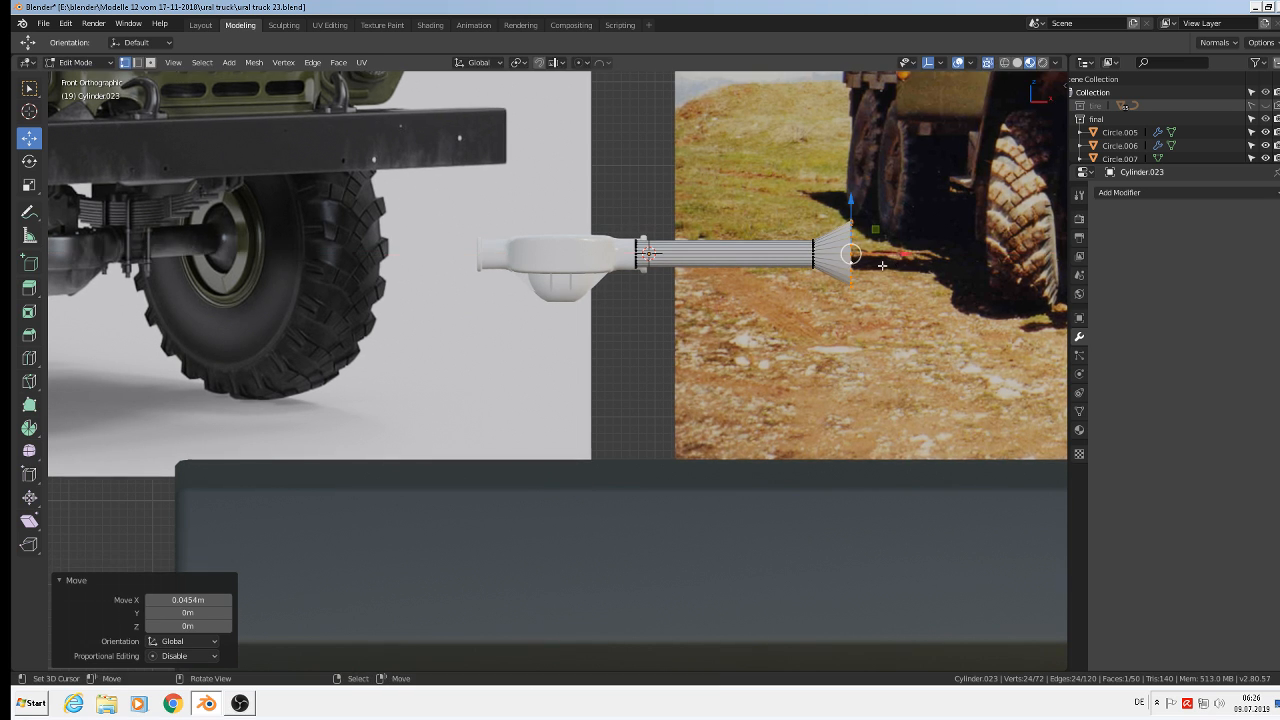
- Add one centred loop cut around the flare and scale it to 1.212 to bulge the profile
scroll(840, 248, up, 3)
key(ctrl)
key(ctrl+r)
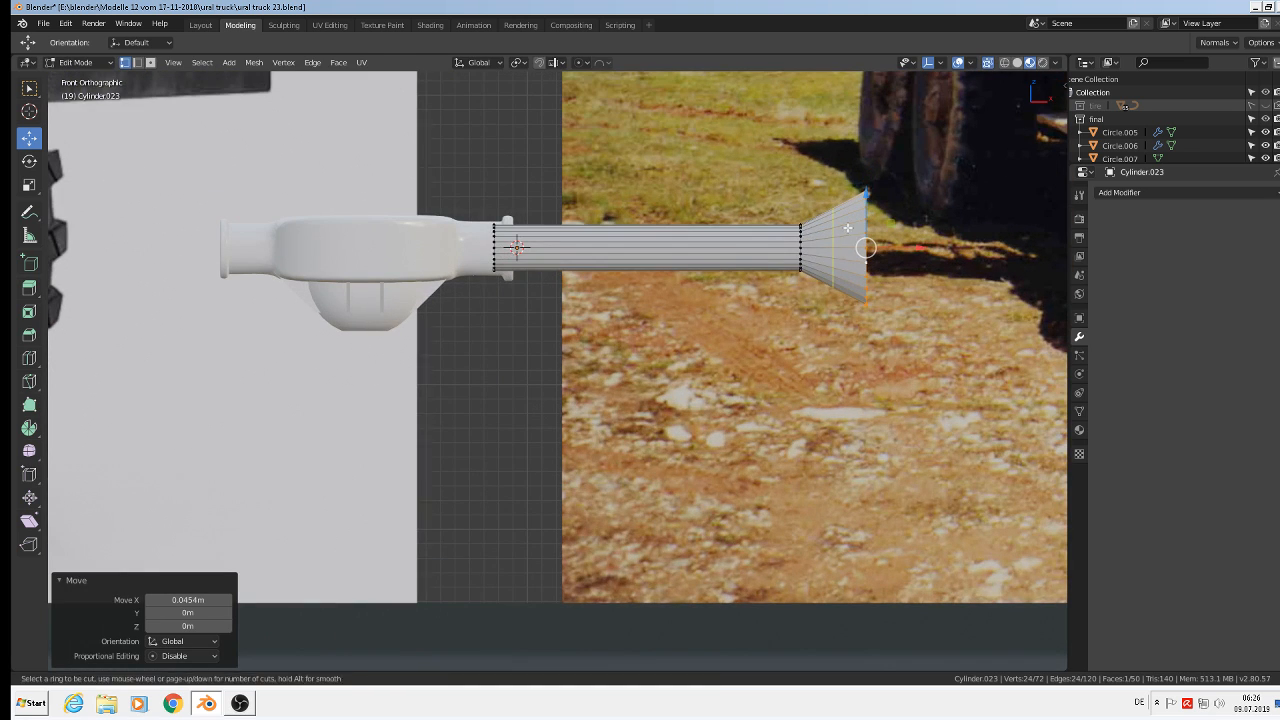
click(856, 262)
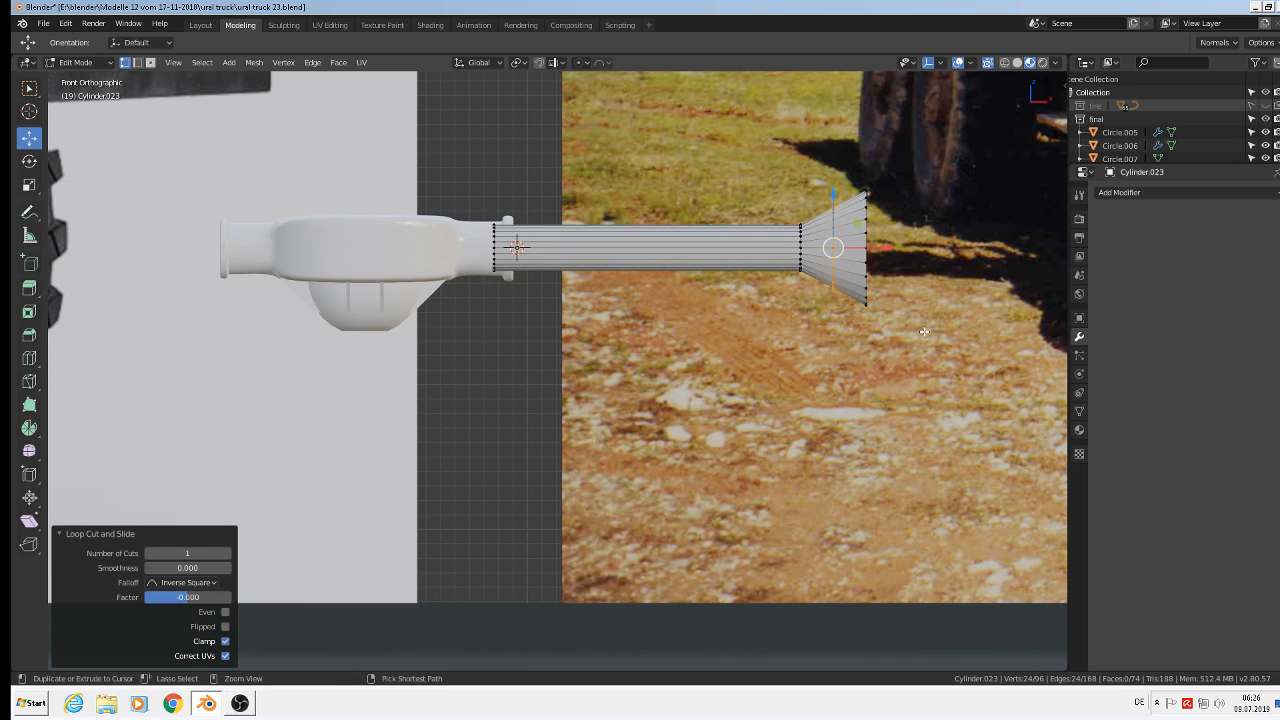
key(ctrl+b)
key(Escape)
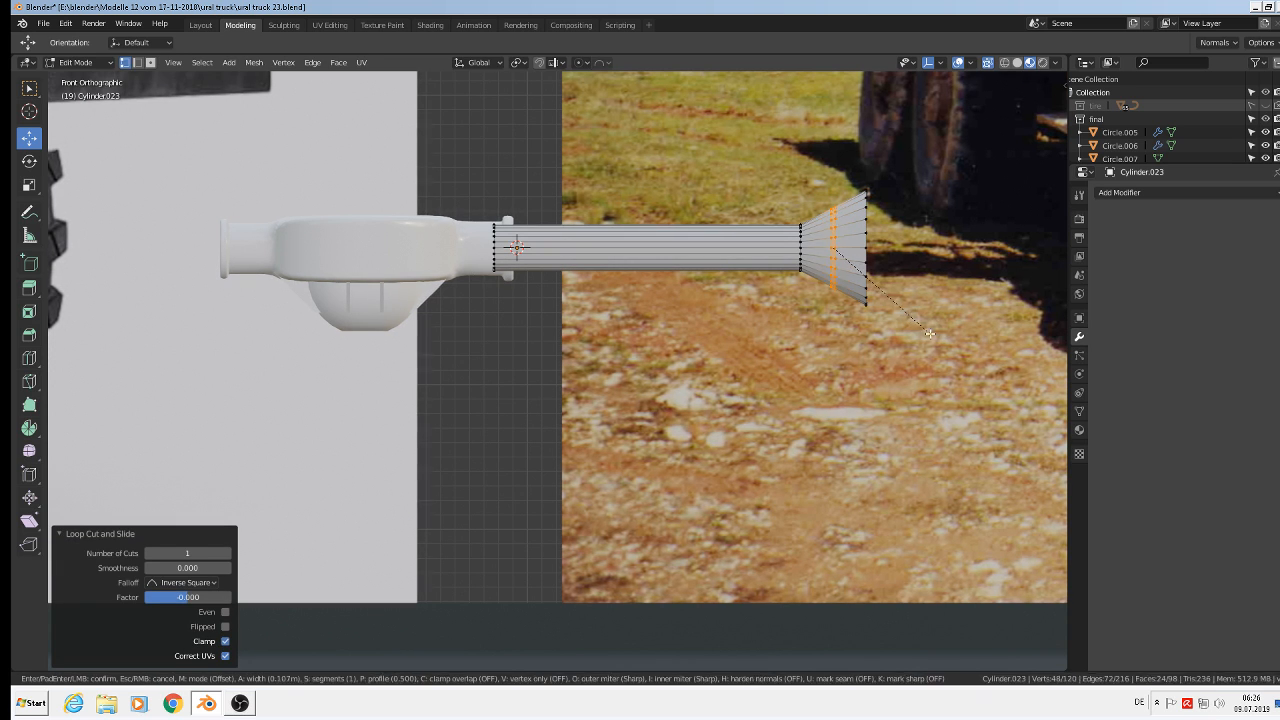
key(s)
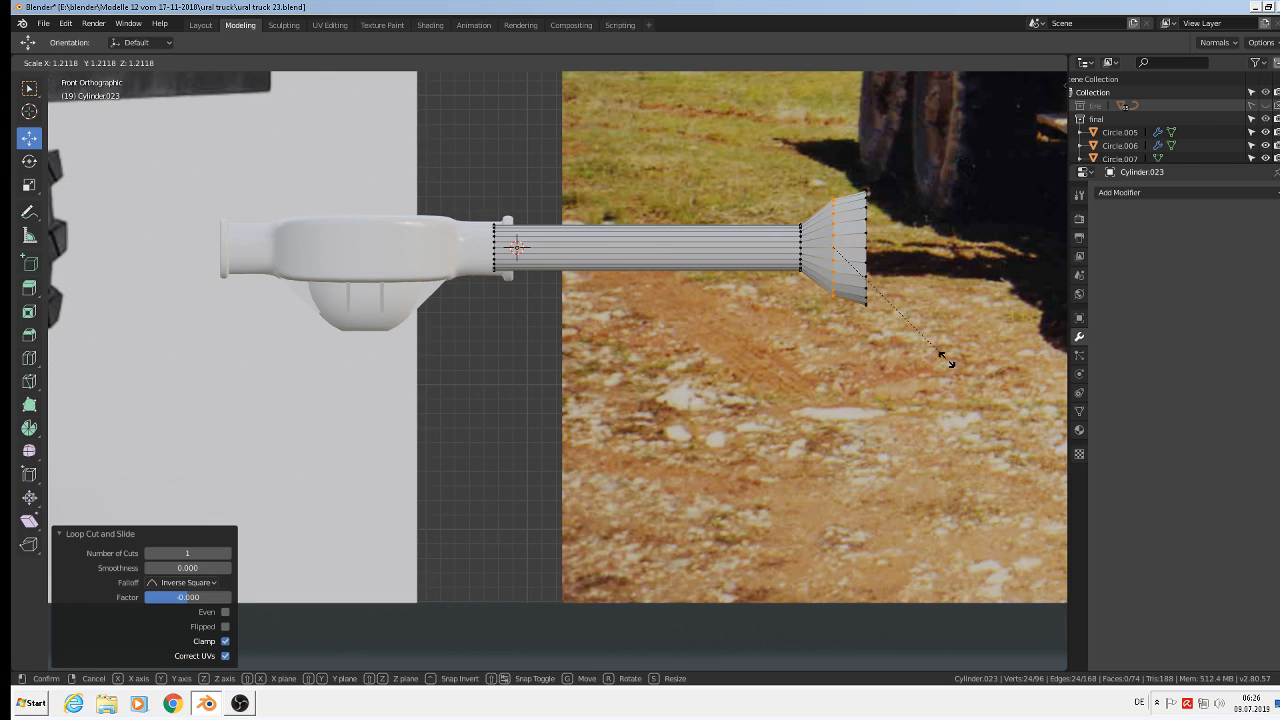
click(947, 360)
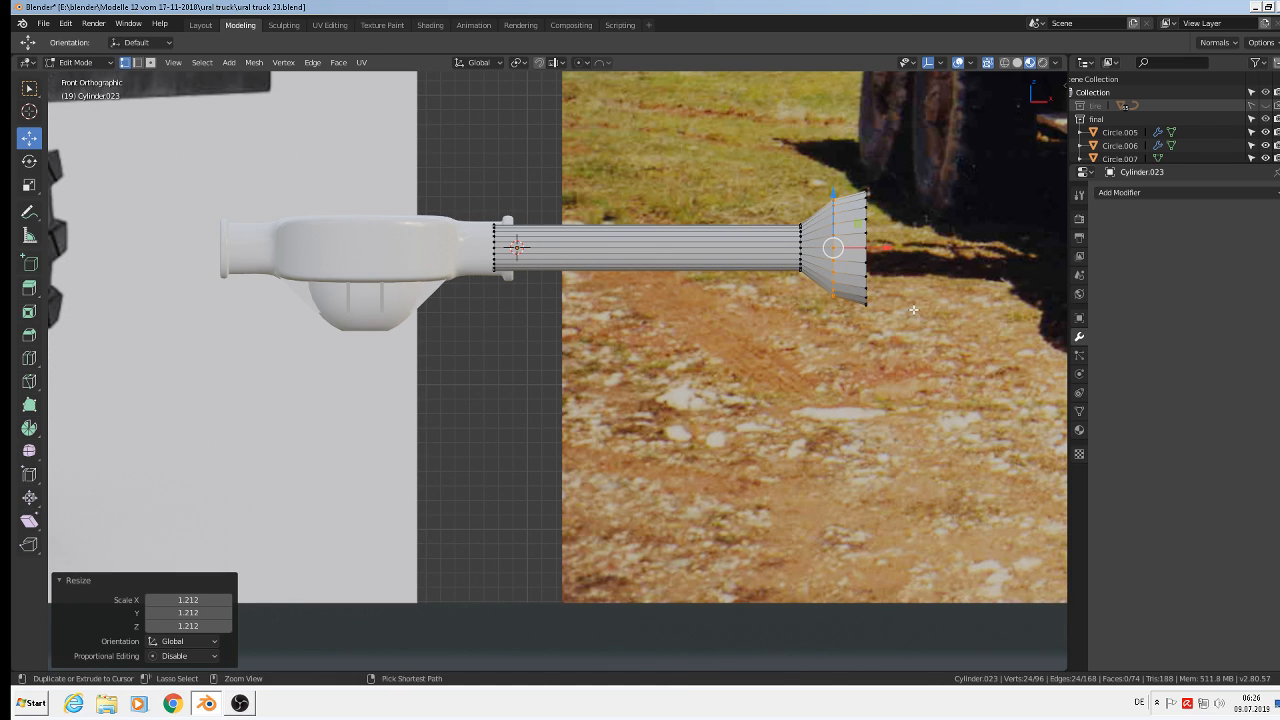
- Bevel the flare's middle loop with a 0.69 m width and one segment, and return to Object Mode
key(ctrl+b)
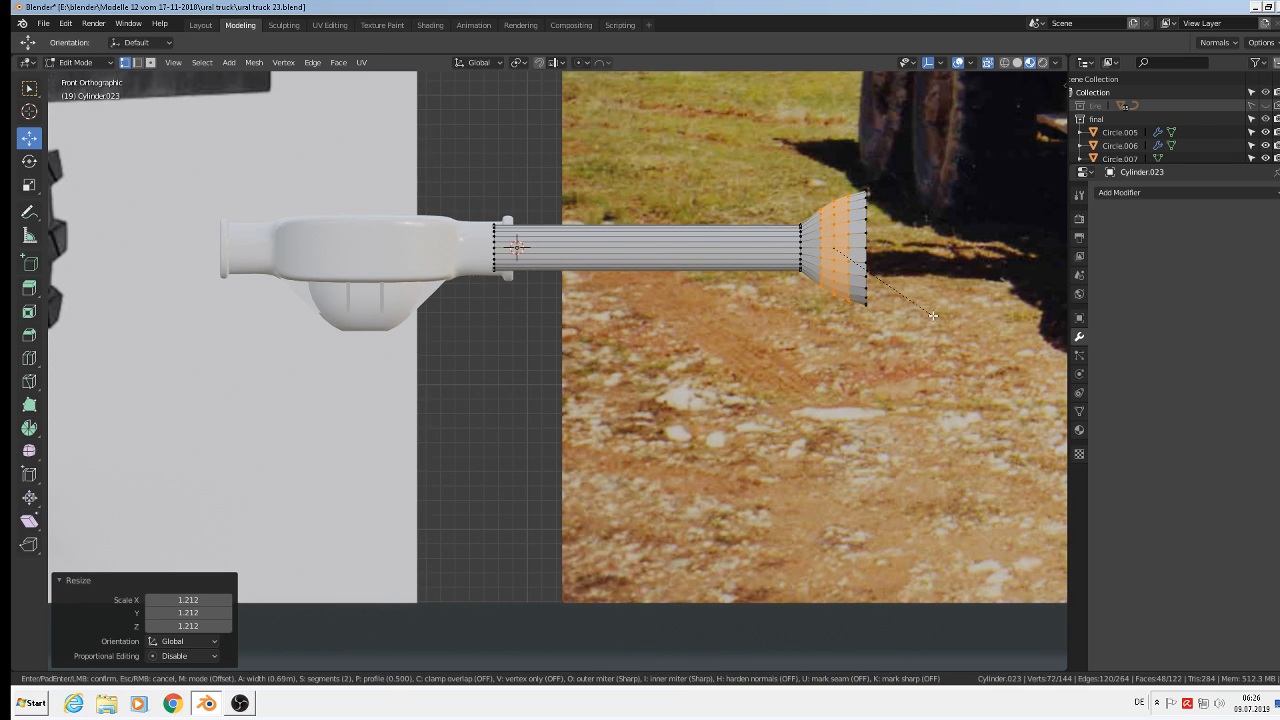
click(931, 316)
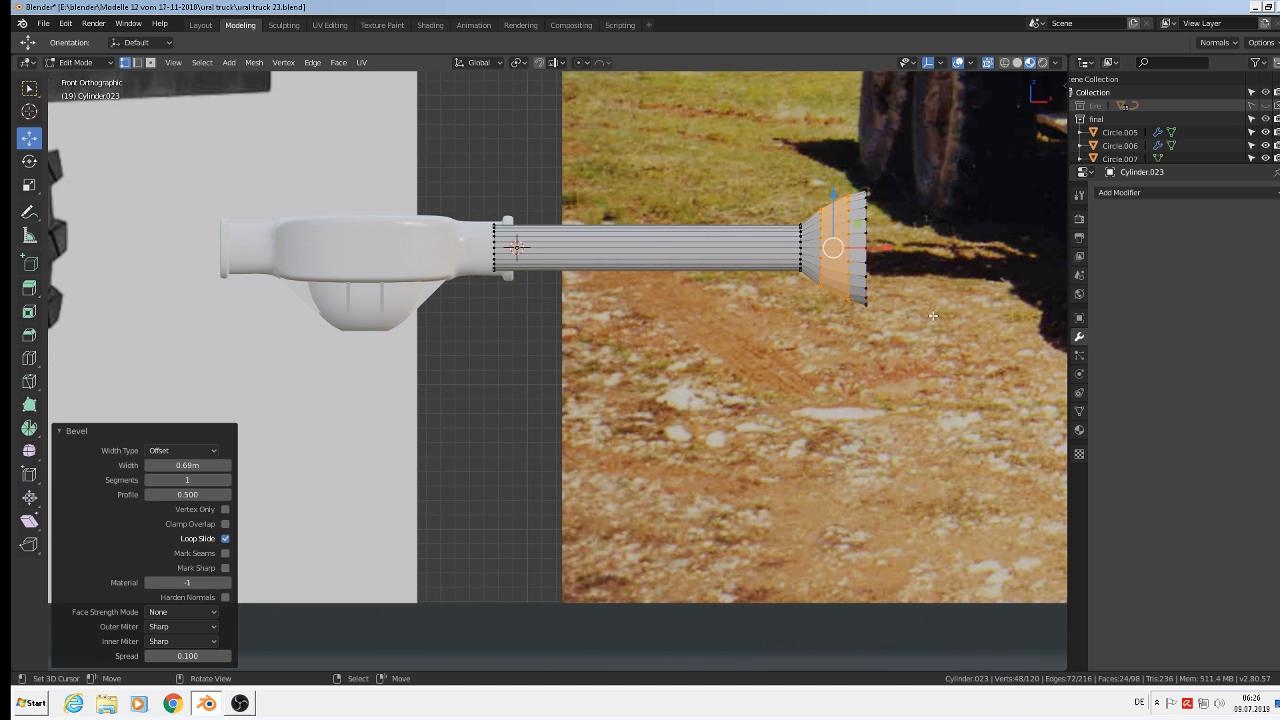
key(Tab)
- Compare the flared tube with the truck's front reference photo and apply smooth shading to it
scroll(928, 315, down, 3)
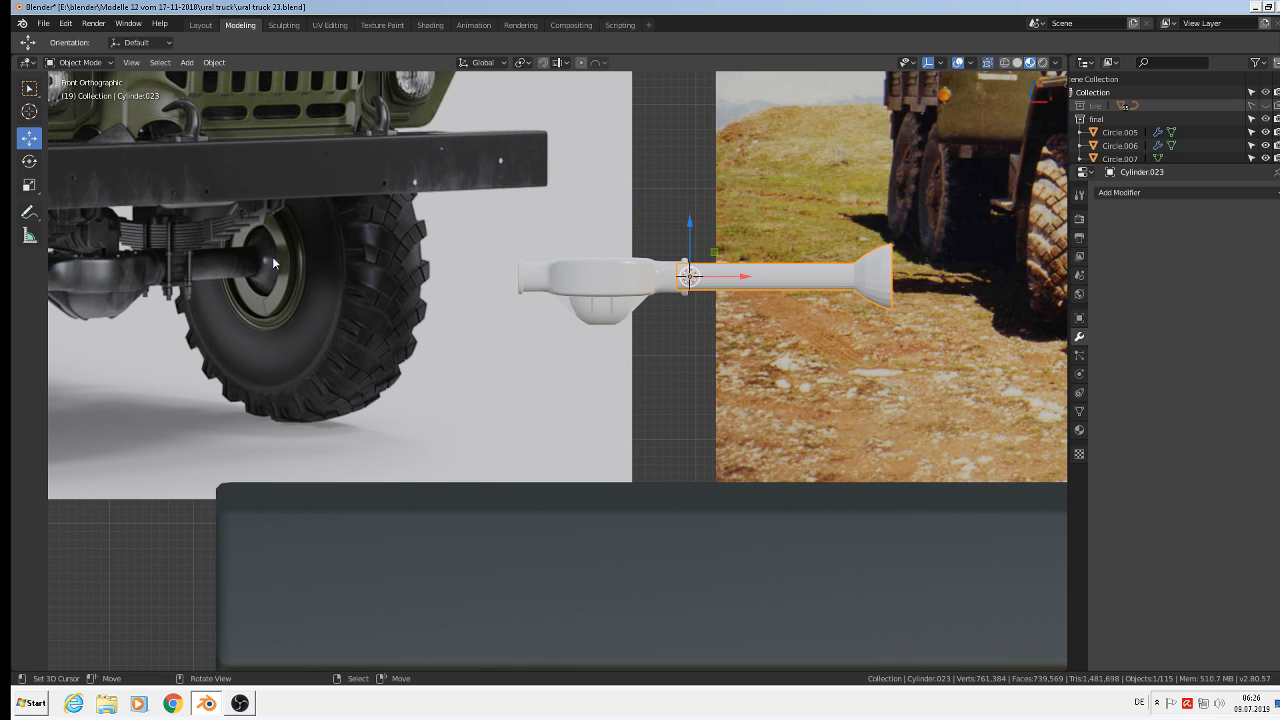
scroll(256, 323, down, 1)
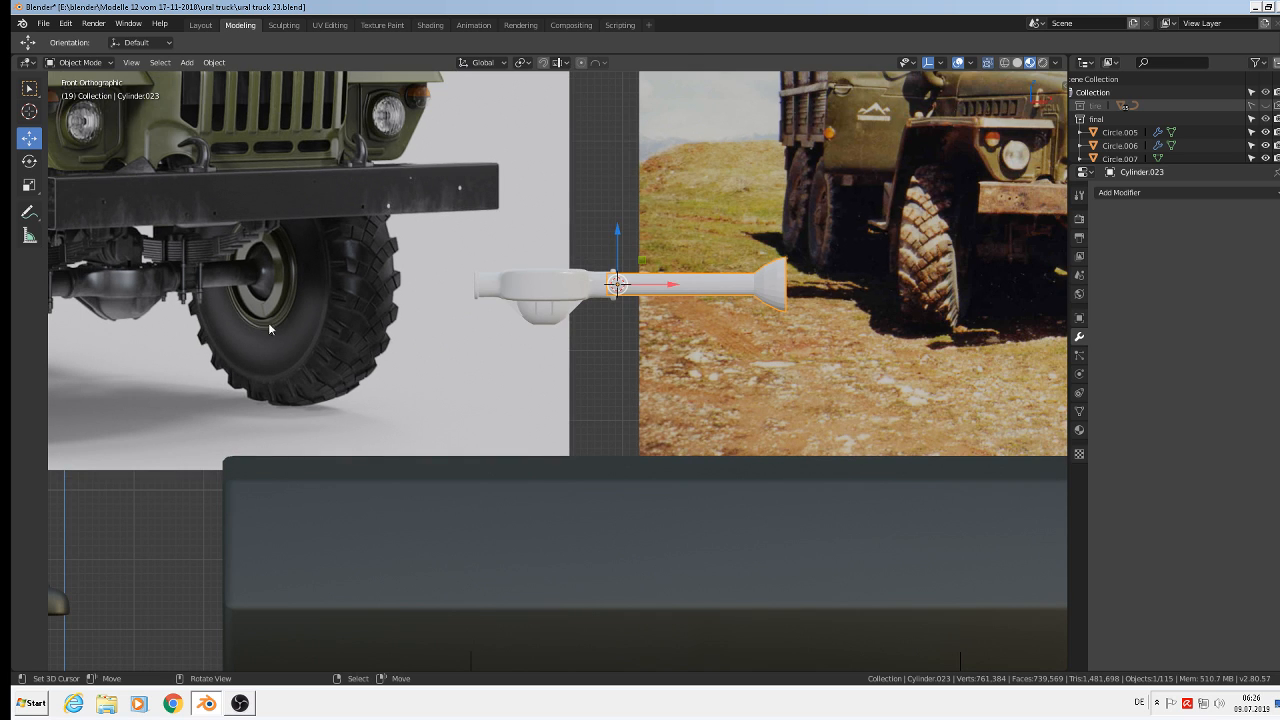
shift+middle_drag(463, 343, 698, 325)
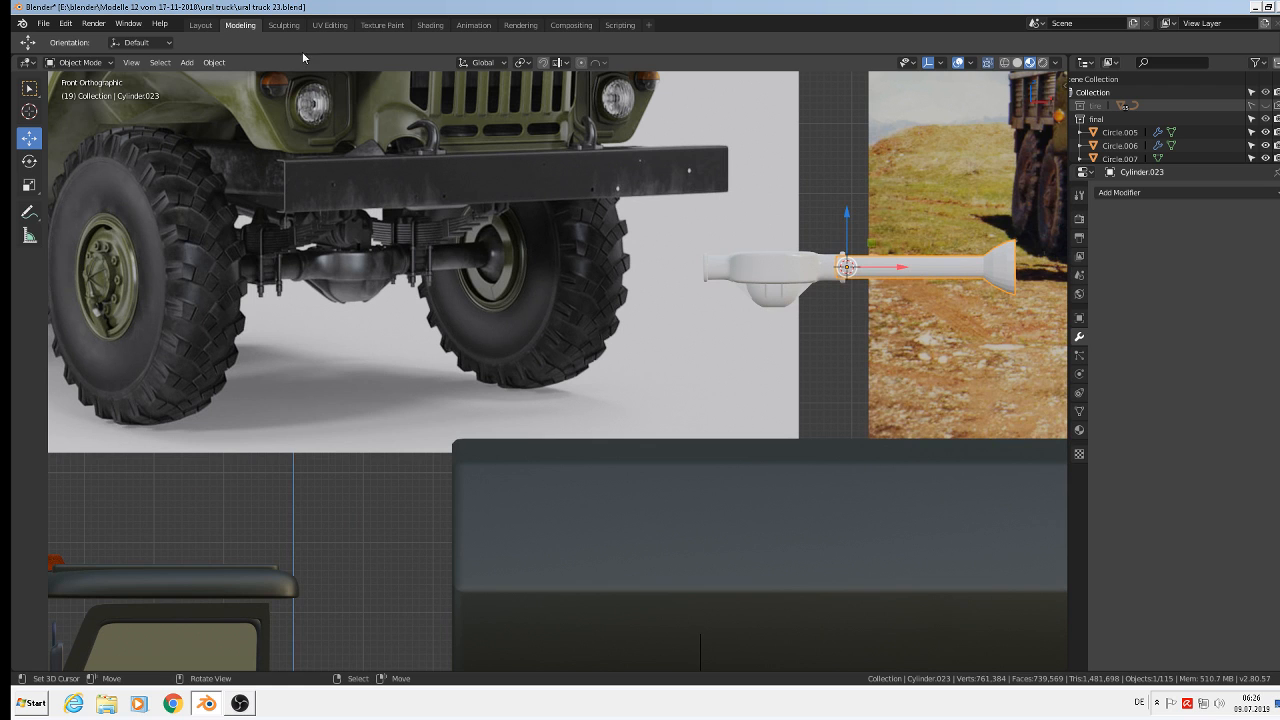
click(214, 62)
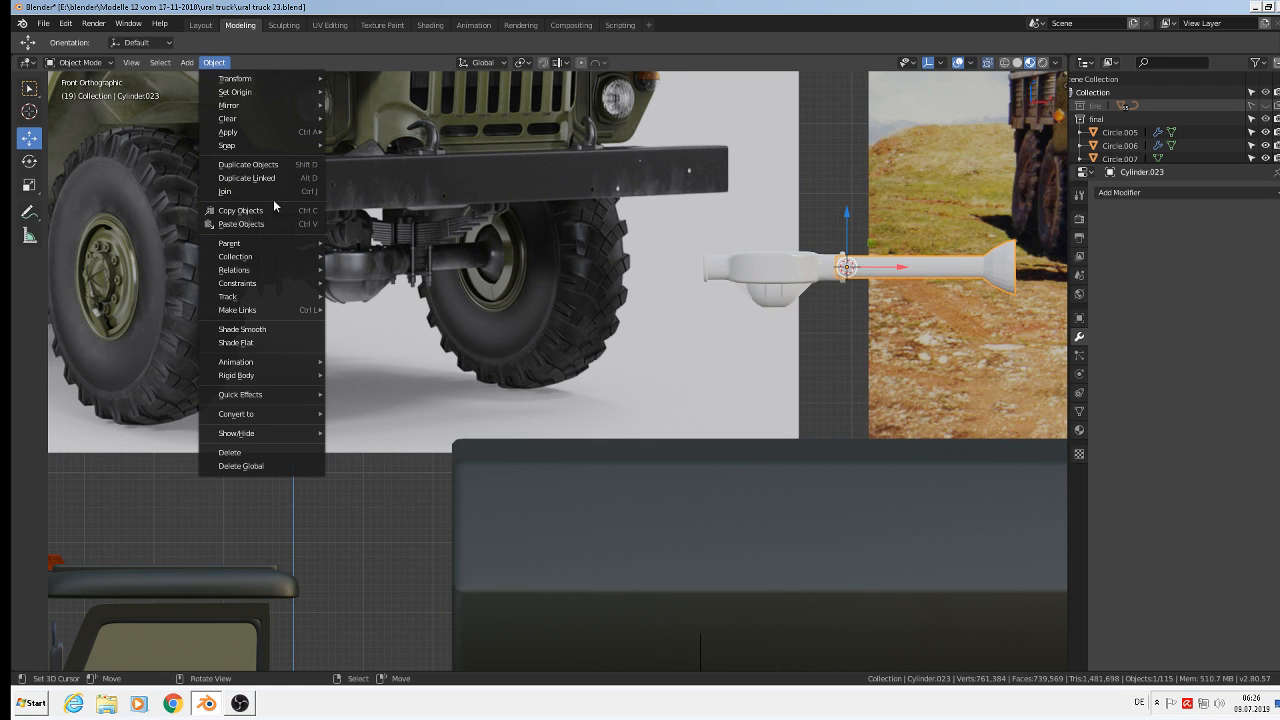
click(257, 333)
scroll(978, 278, up, 3)
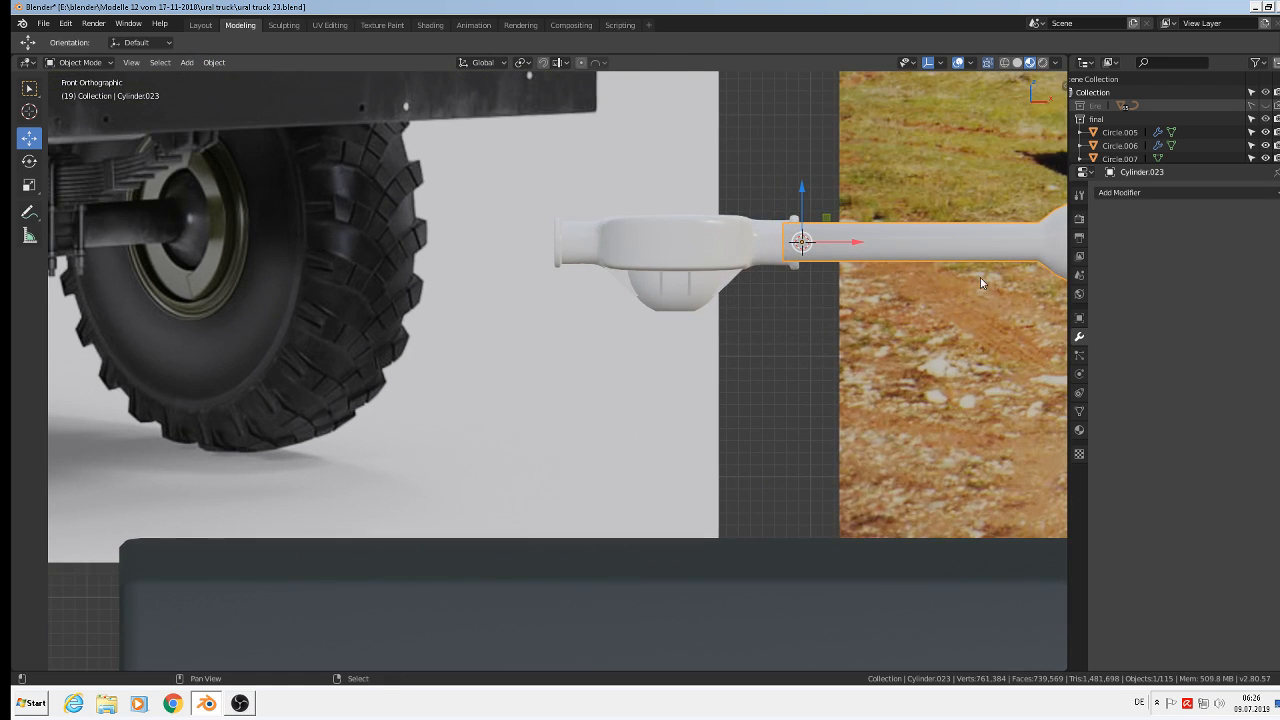
- In top view, move the flared tube 0.0191 m along Y to align it with the housing's centreline
scroll(777, 294, down, 3)
middle_drag(831, 285, 838, 286)
middle_drag(908, 420, 906, 421)
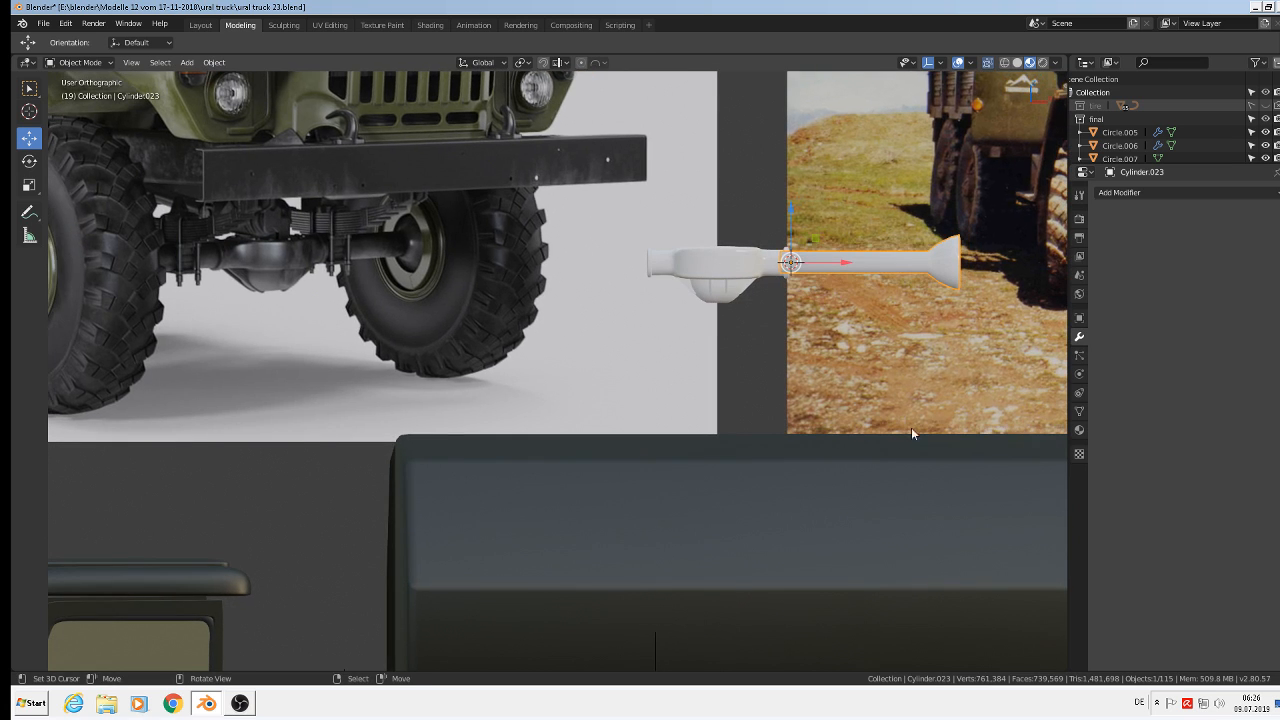
key(KP_7)
key(g)
key(y)
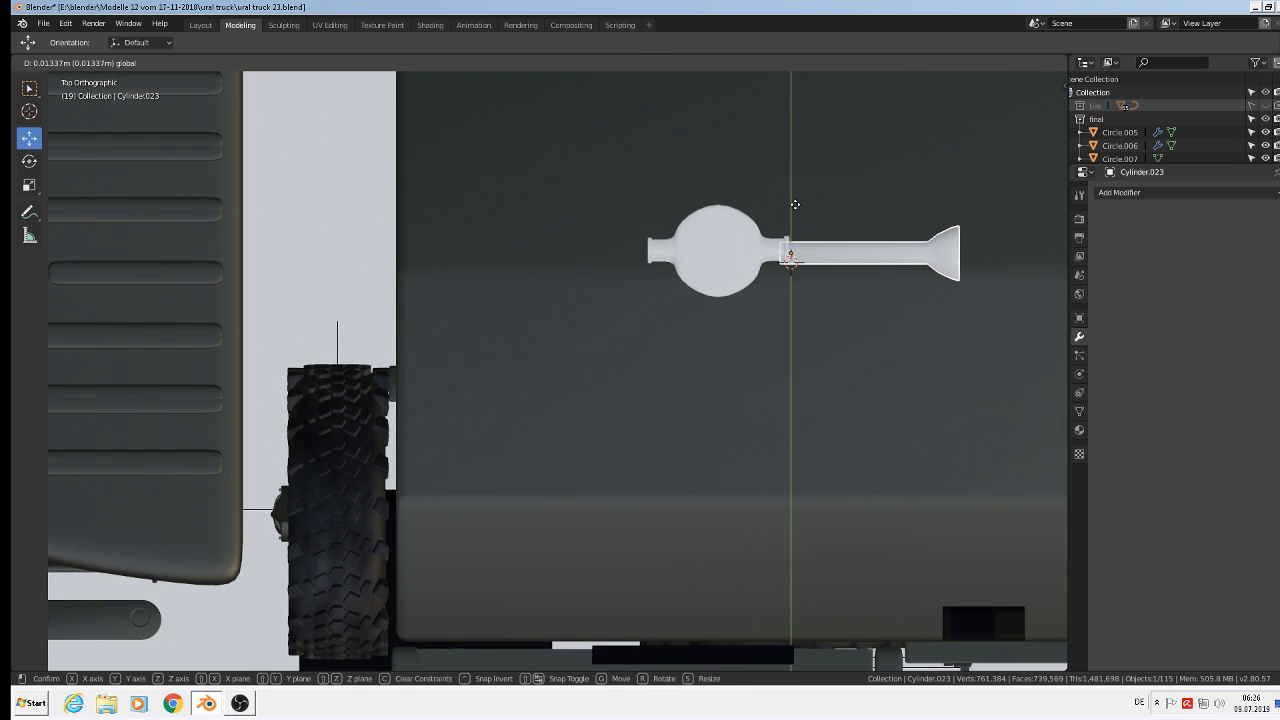
click(795, 204)
- Scale the flared tube to 0.929 so it fits inside the housing's end collar
scroll(856, 280, up, 5)
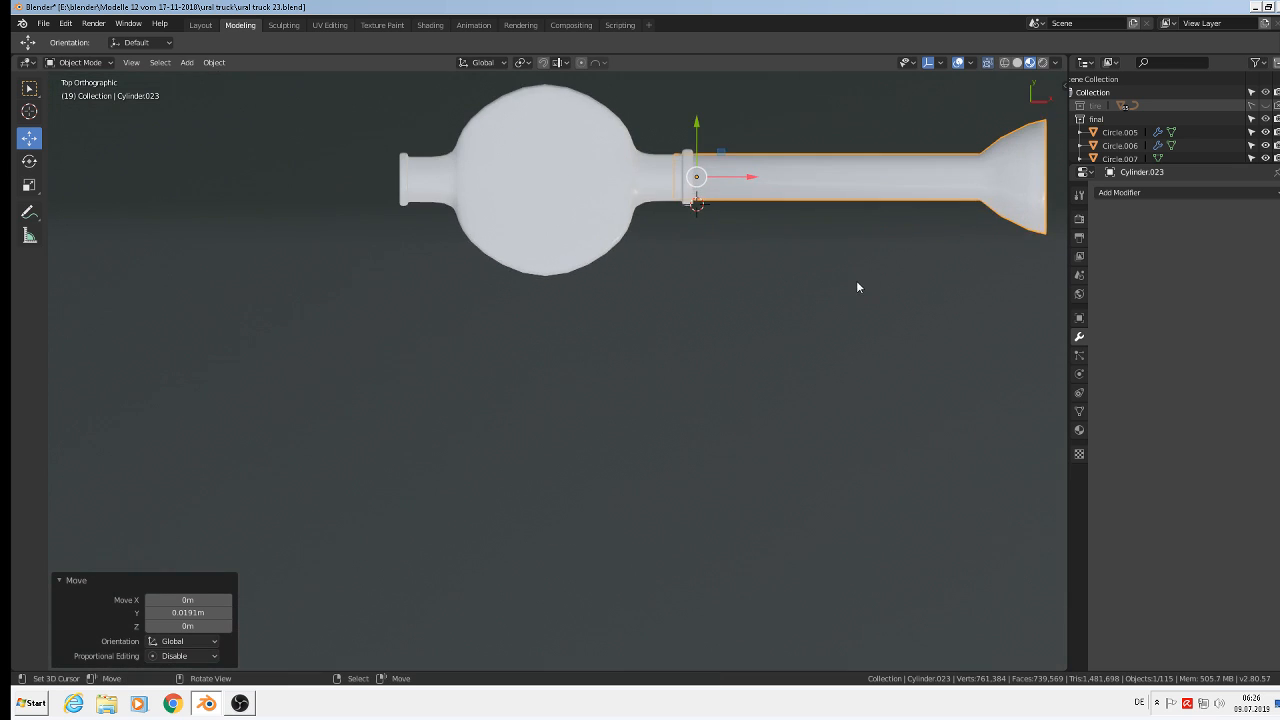
key(s)
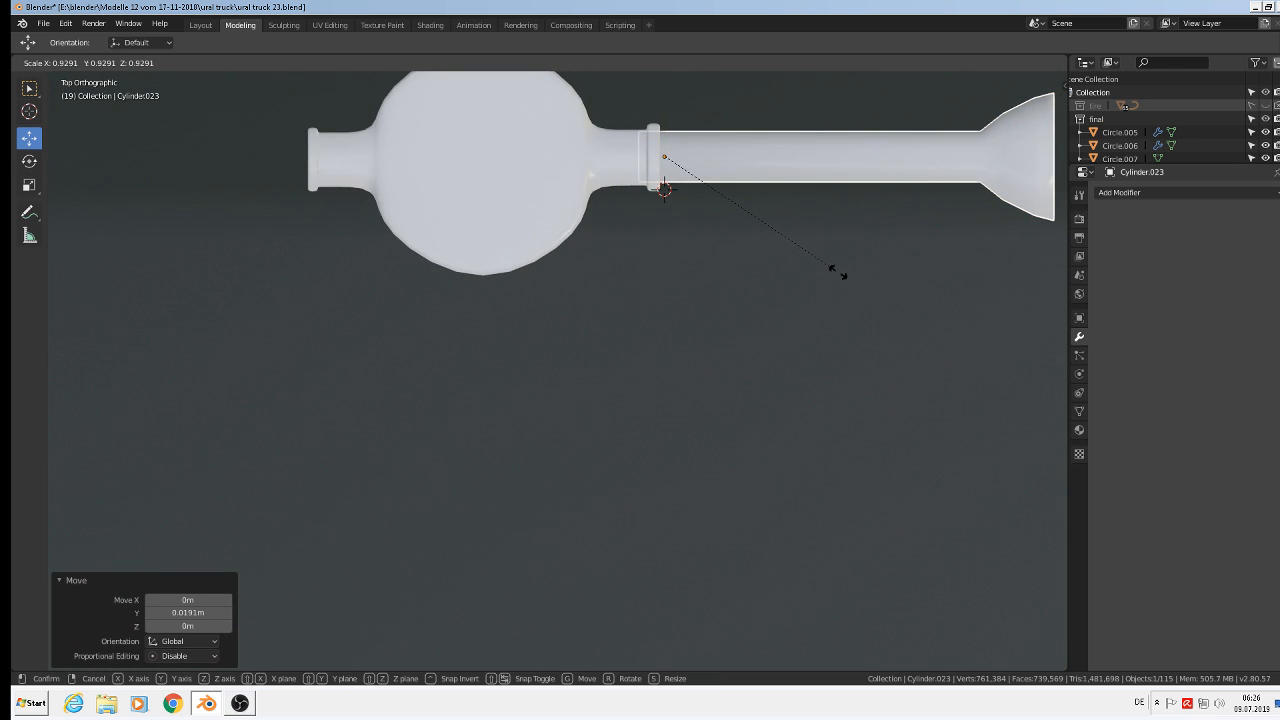
click(836, 268)
scroll(836, 268, down, 1)
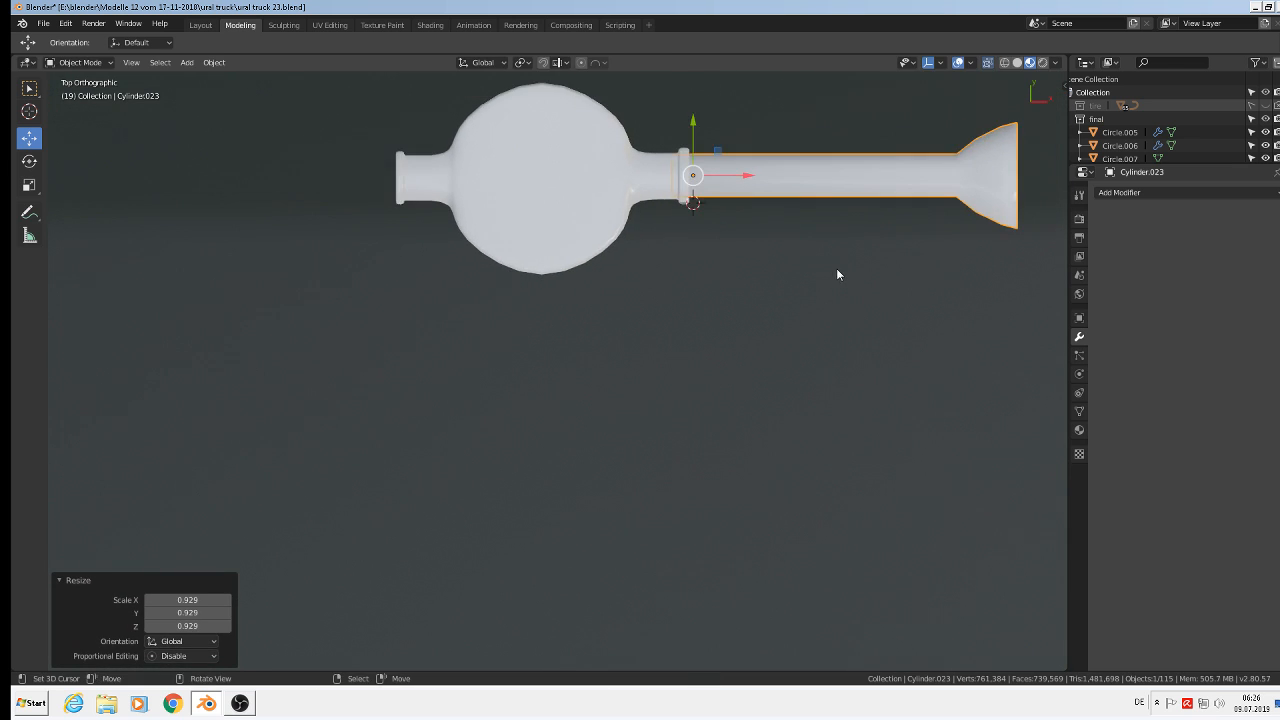
click(695, 130)
- Duplicate the flared tube, move the copy -0.466 m along X and rotate it 180° about Z
scroll(697, 216, down, 3)
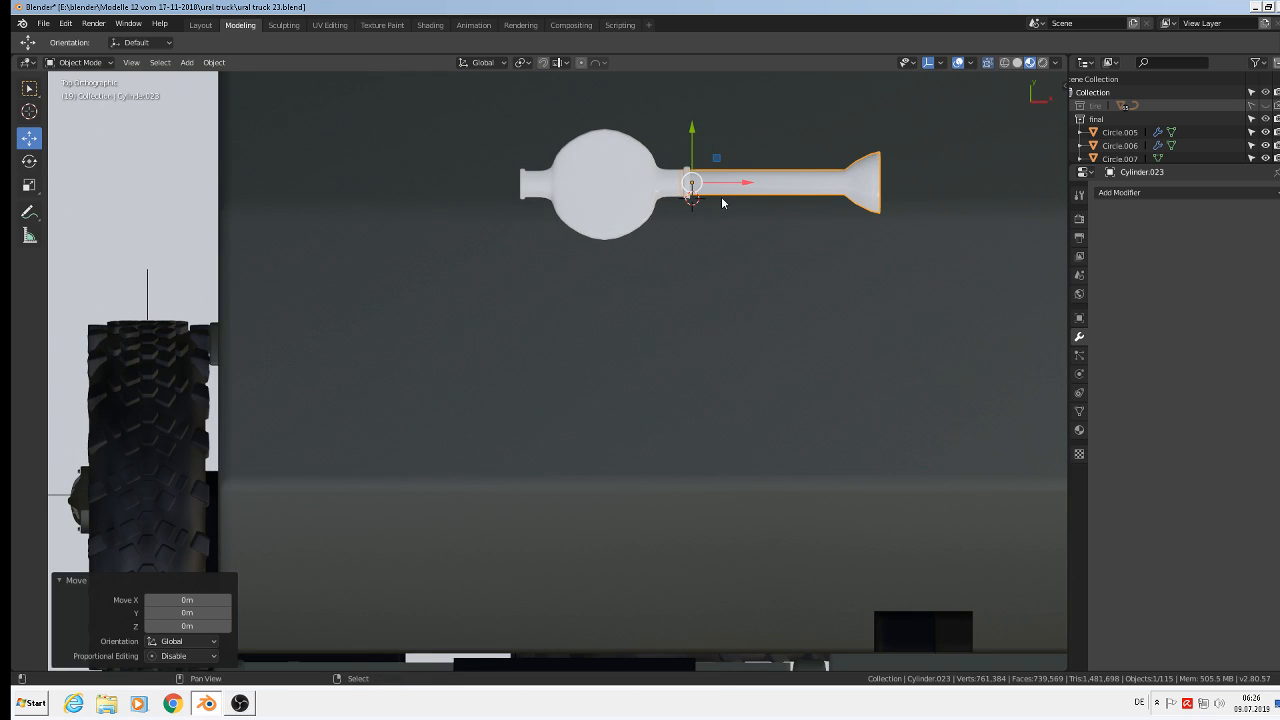
key(shift+d)
key(x)
click(331, 205)
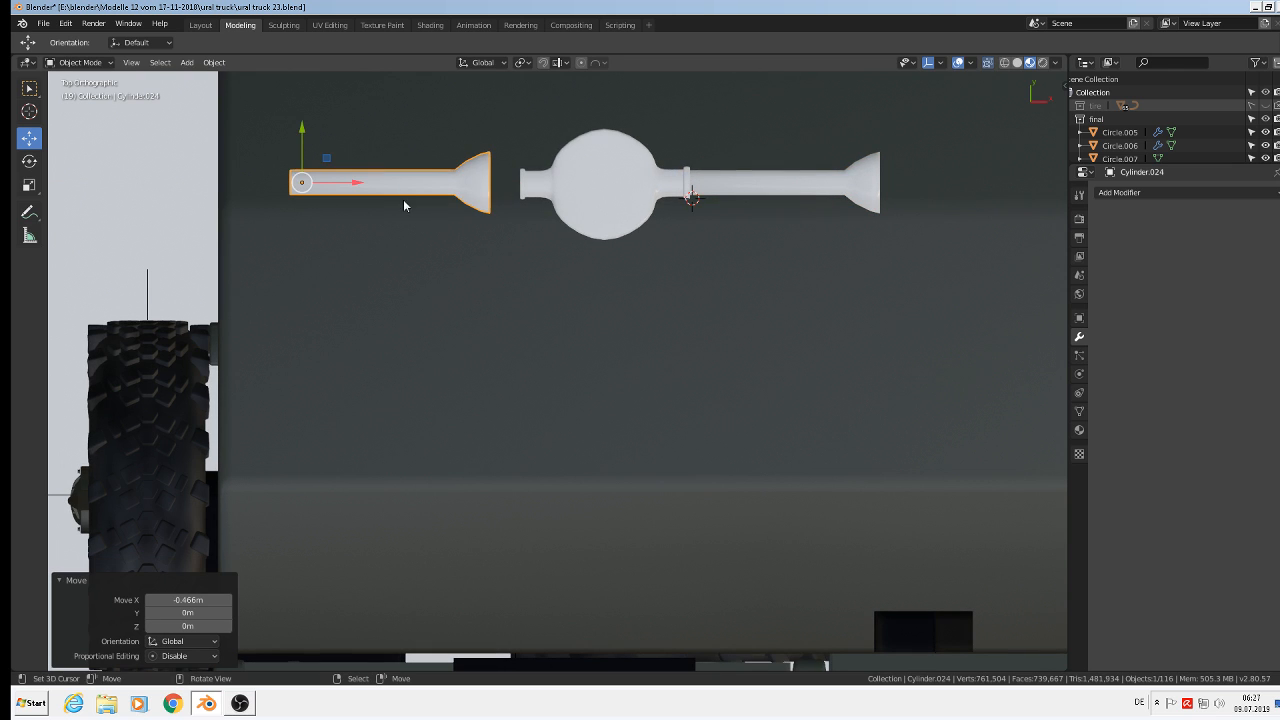
text(z)
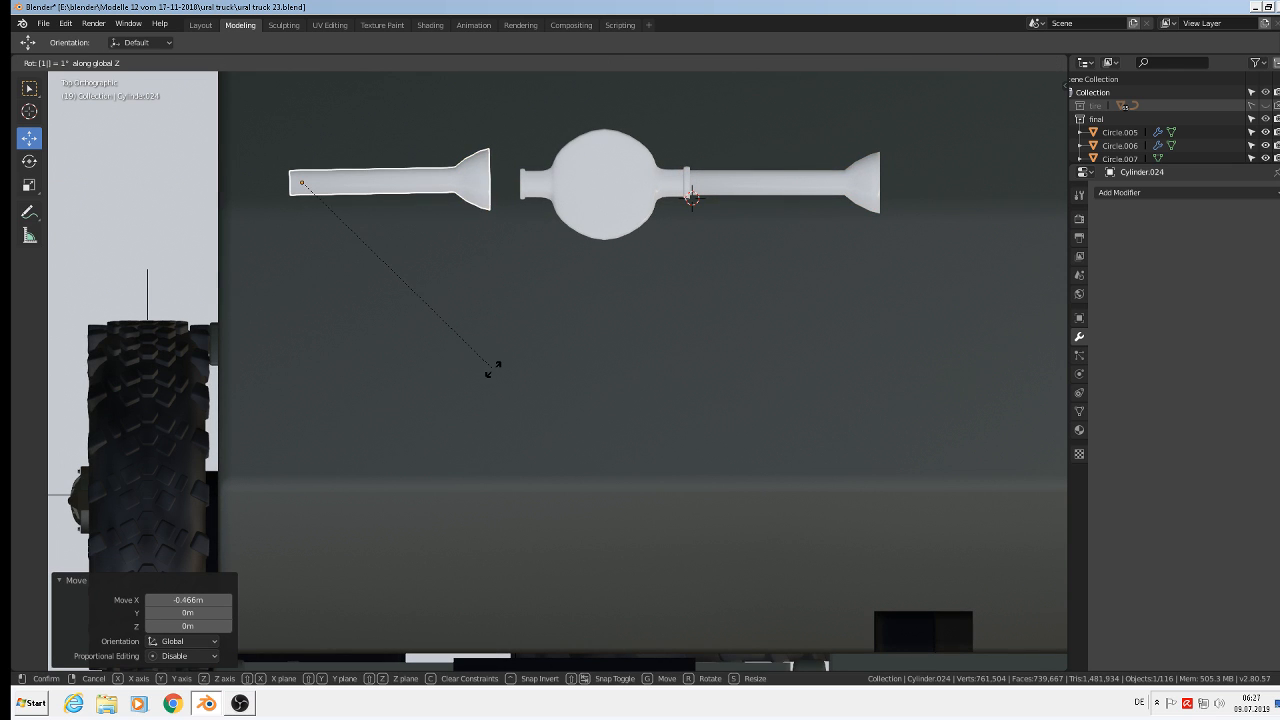
text(180)
key(Return)
- Move the turned tube copy 0.254 m along X into the opposite collar and nudge it about -0.0008 m along Y for alignment
key(g)
key(x)
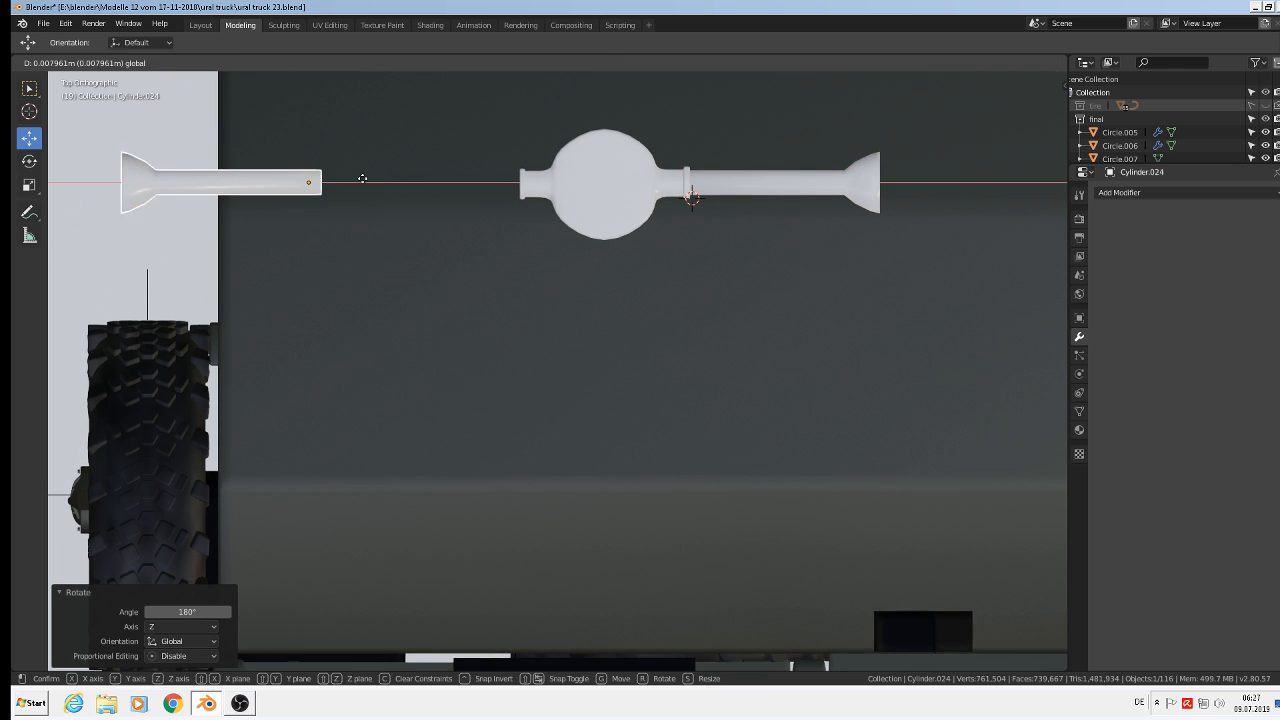
click(563, 207)
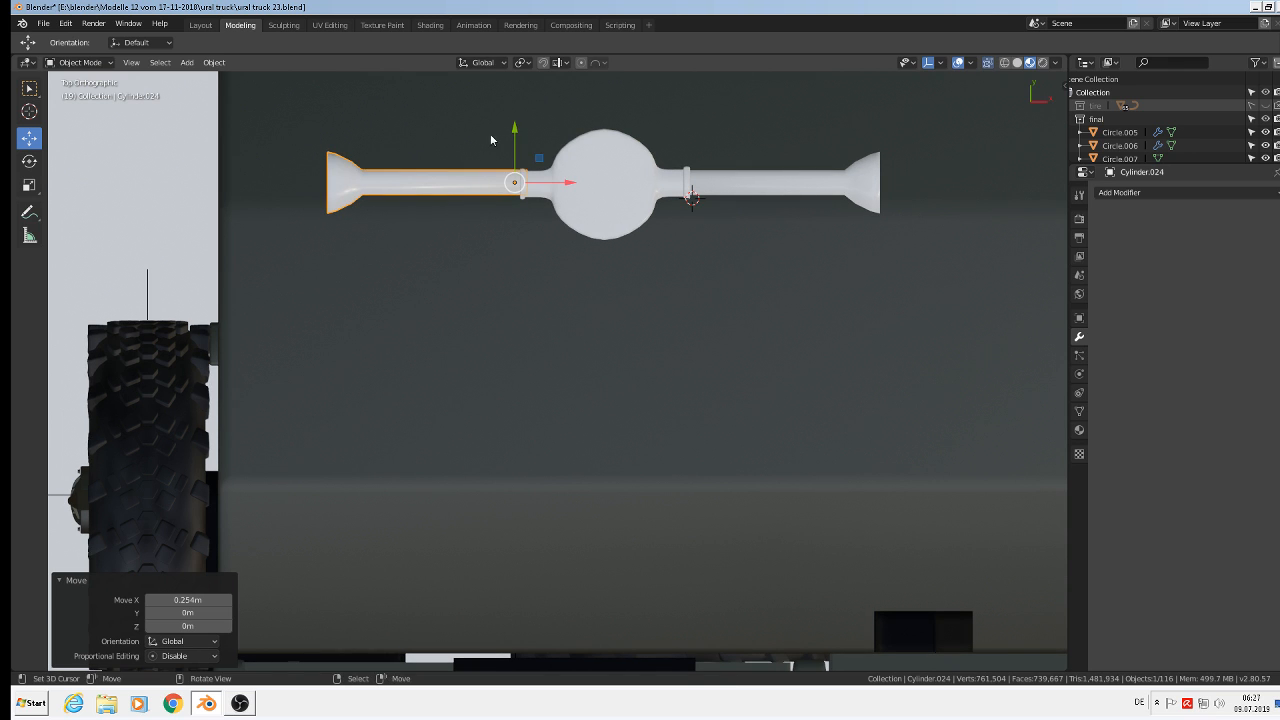
key(g)
key(y)
drag(517, 133, 517, 134)
drag(566, 182, 569, 182)
drag(517, 146, 516, 141)
scroll(589, 258, up, 2)
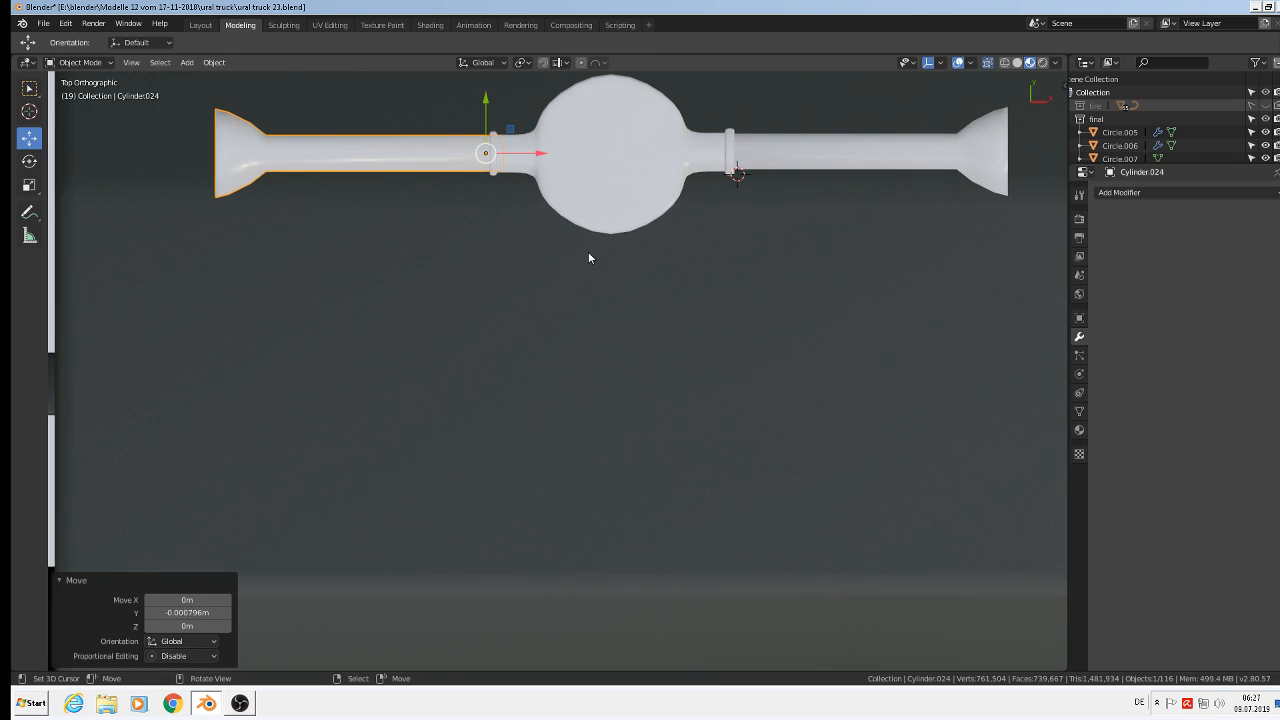
scroll(588, 257, down, 2)
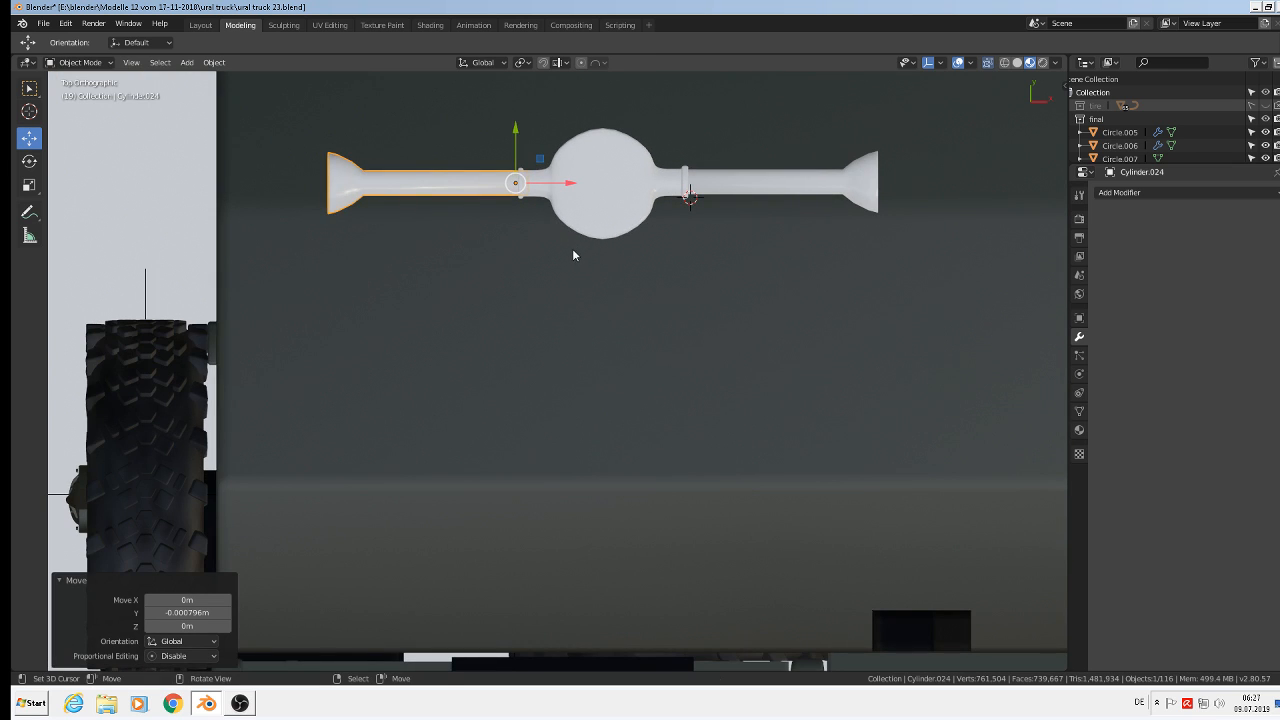
- Add an Edge Split modifier with a 30° split angle to the rounded dome of the differential housing
middle_drag(573, 251, 569, 162)
key(KP_1)
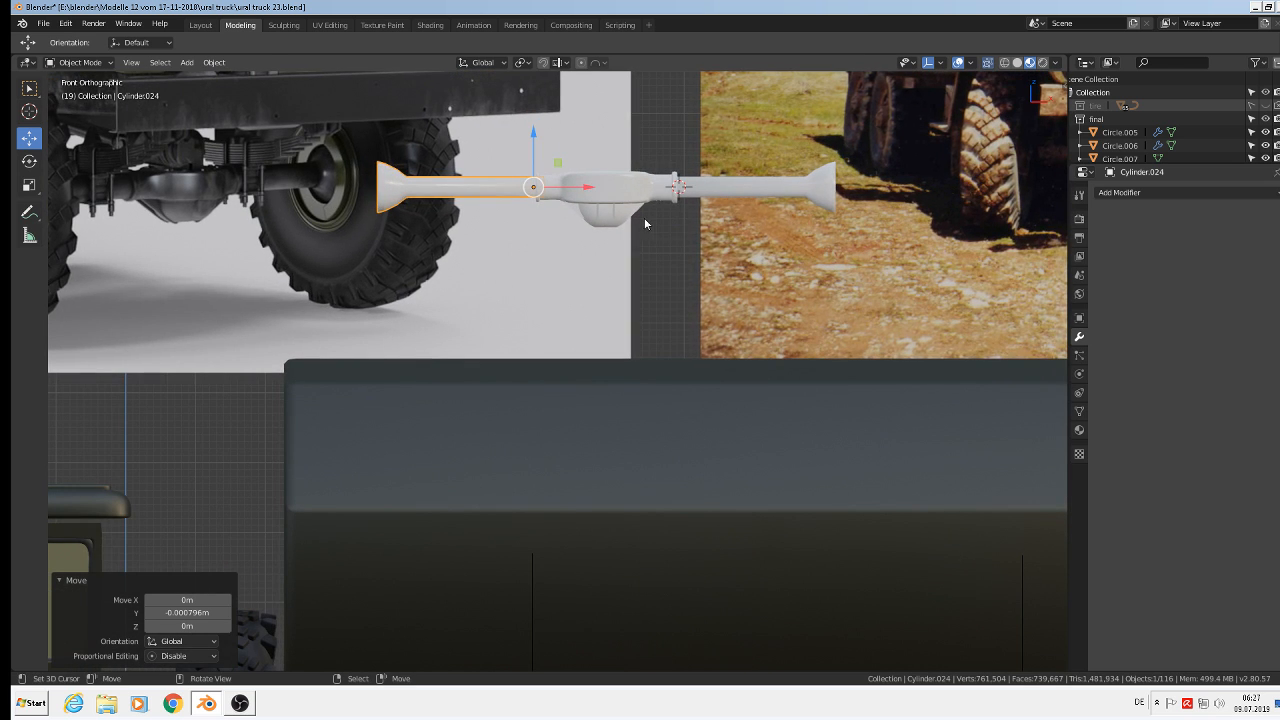
scroll(600, 227, up, 5)
click(627, 222)
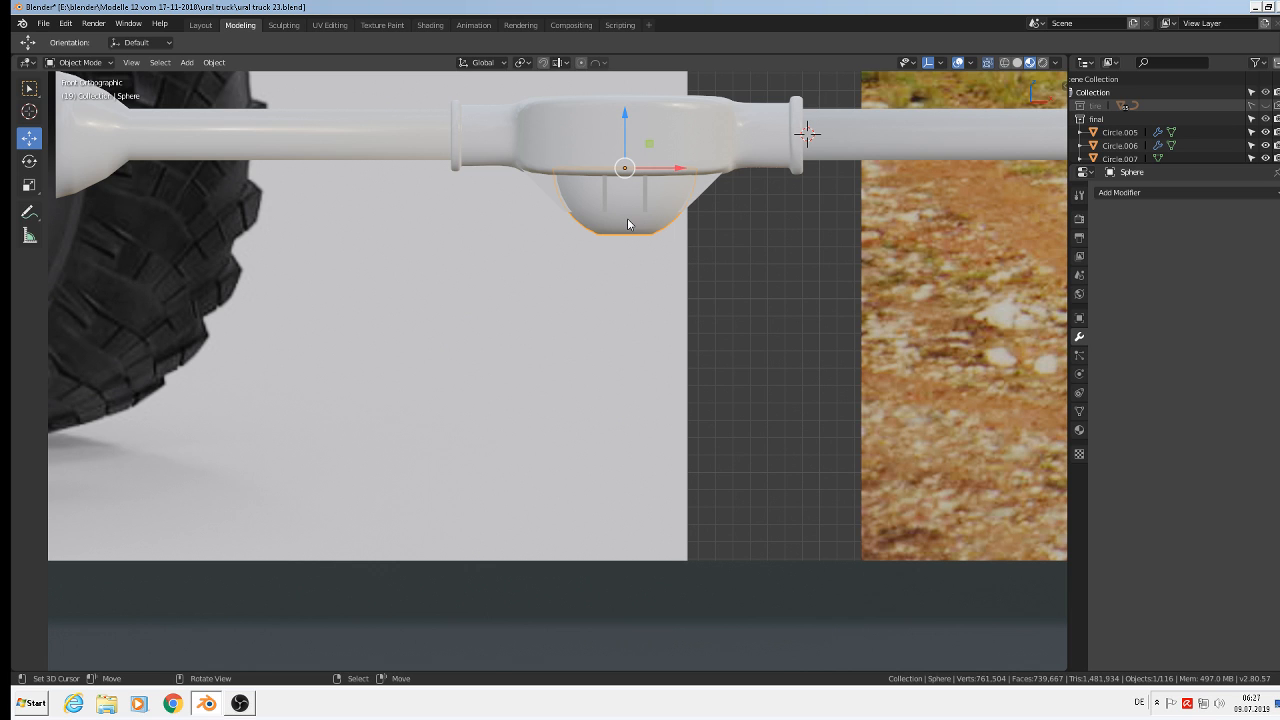
click(1128, 194)
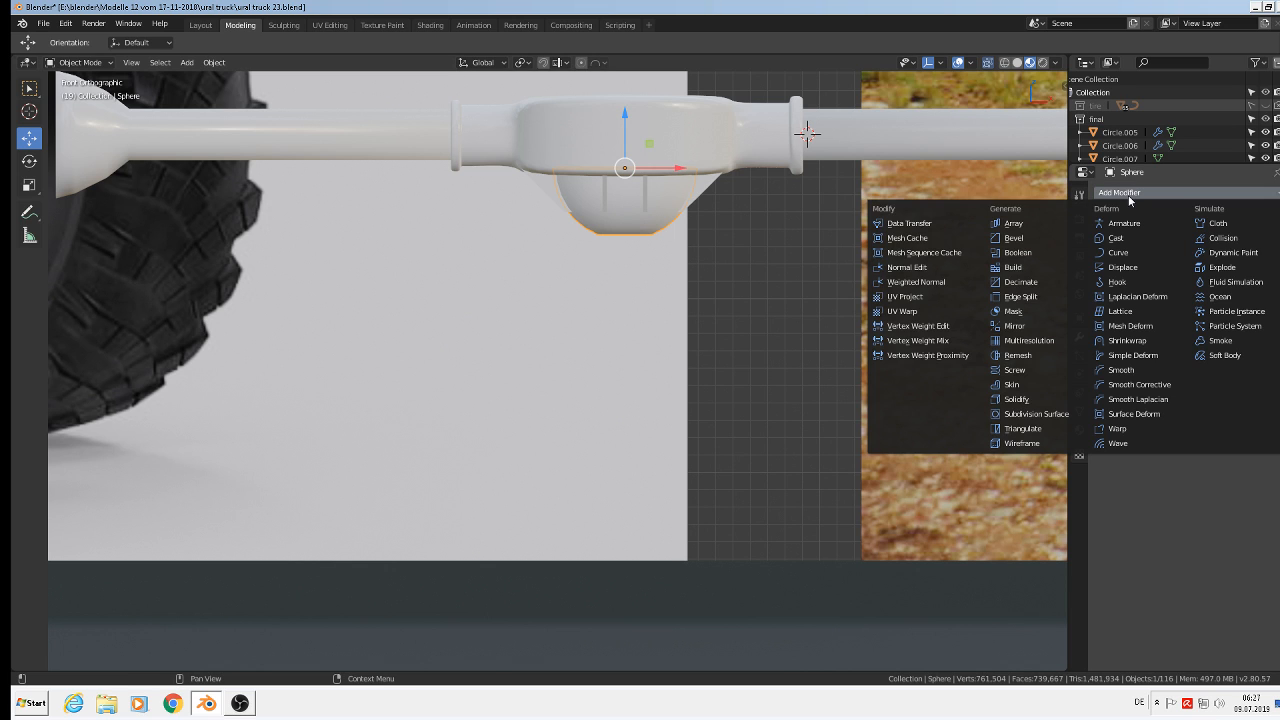
click(1010, 296)
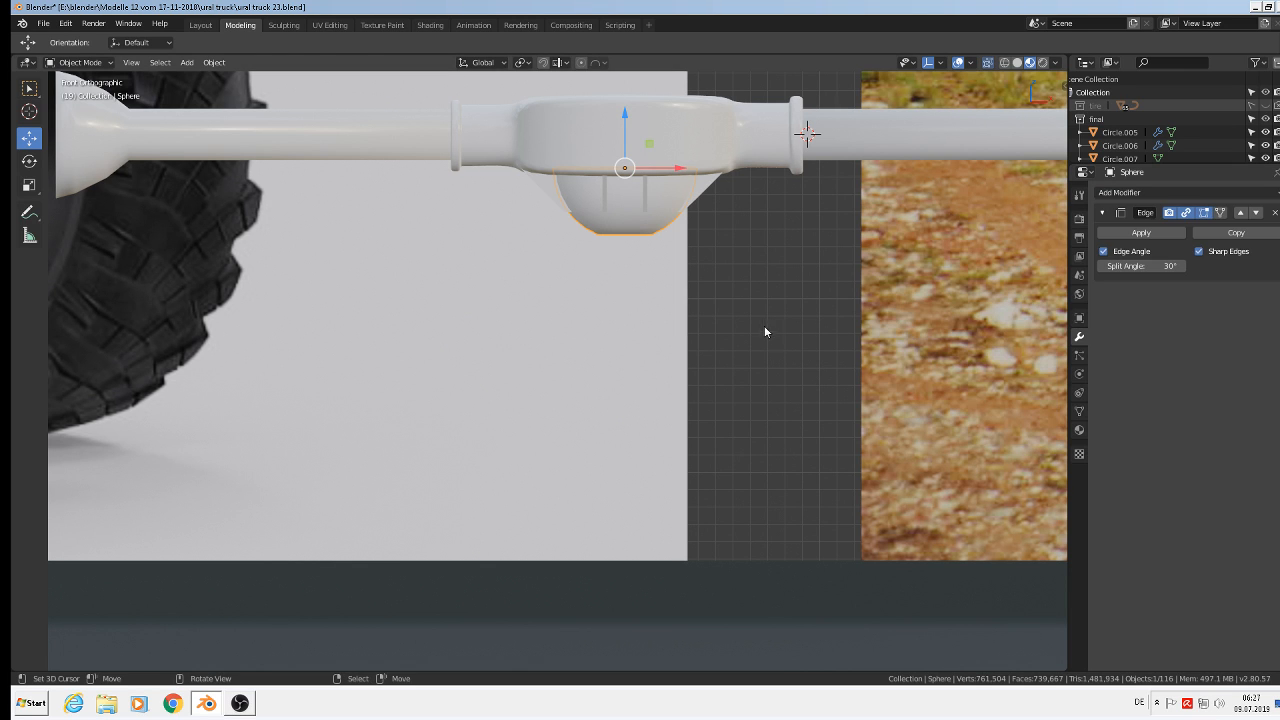
key(Tab)
key(Tab)
key(a)
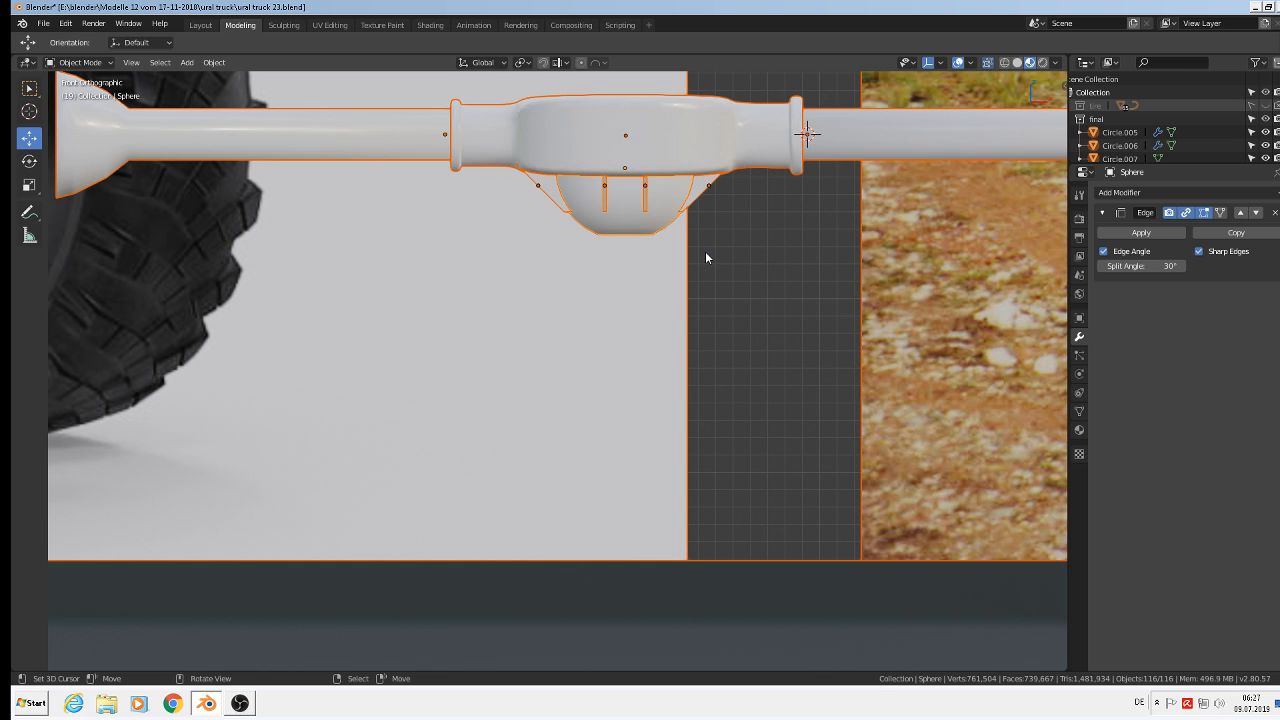
key(alt+a)
- Select every part of the axle, with a housing rib as the active object, and join them into one object
scroll(705, 257, down, 4)
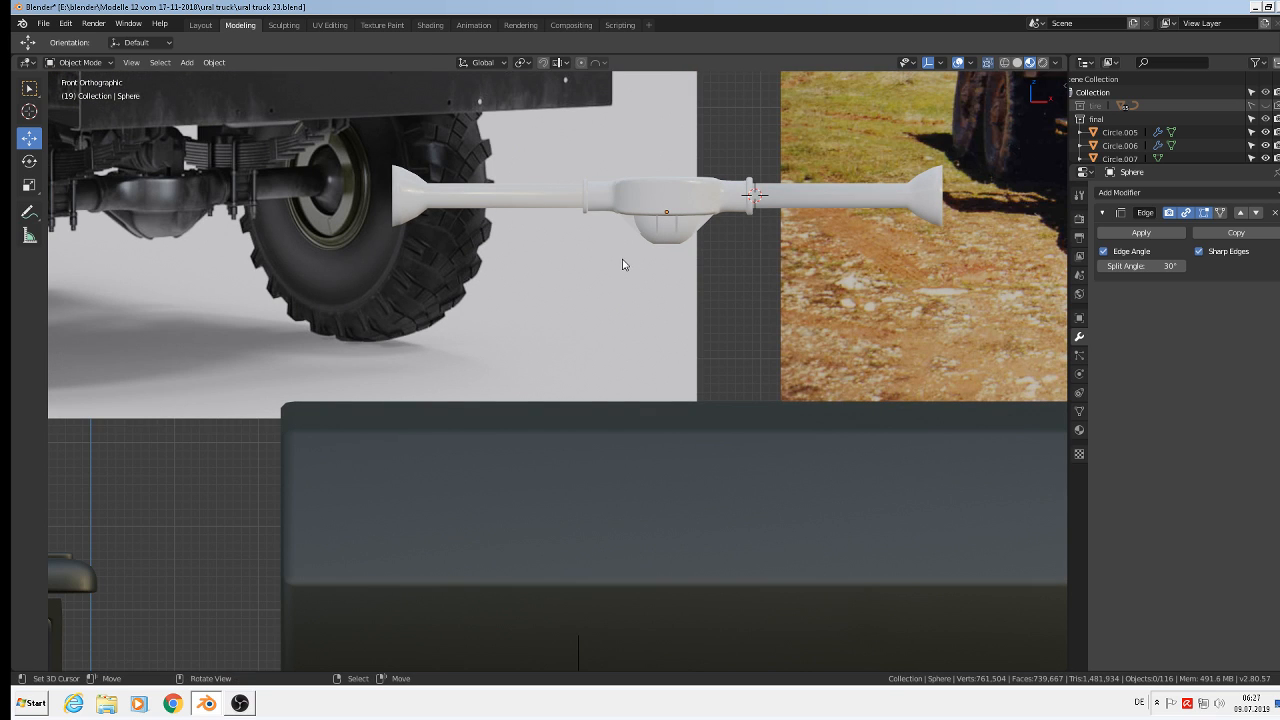
scroll(621, 264, down, 3)
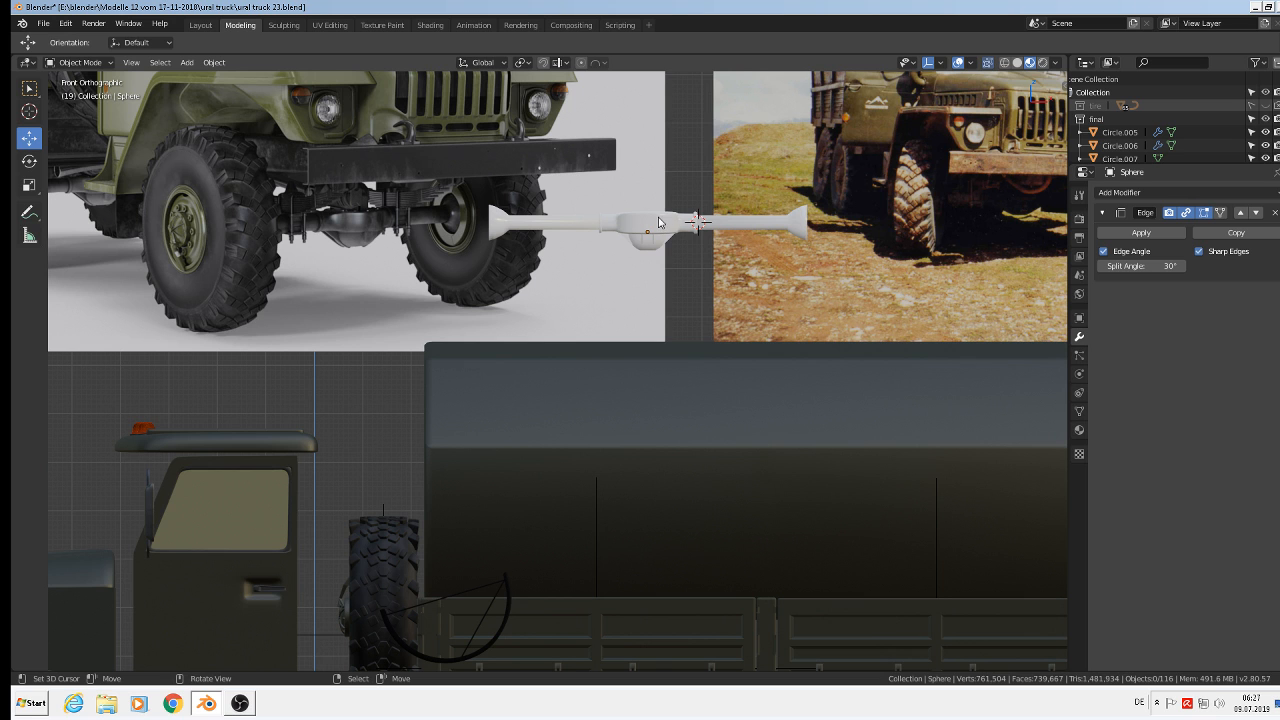
scroll(659, 222, up, 2)
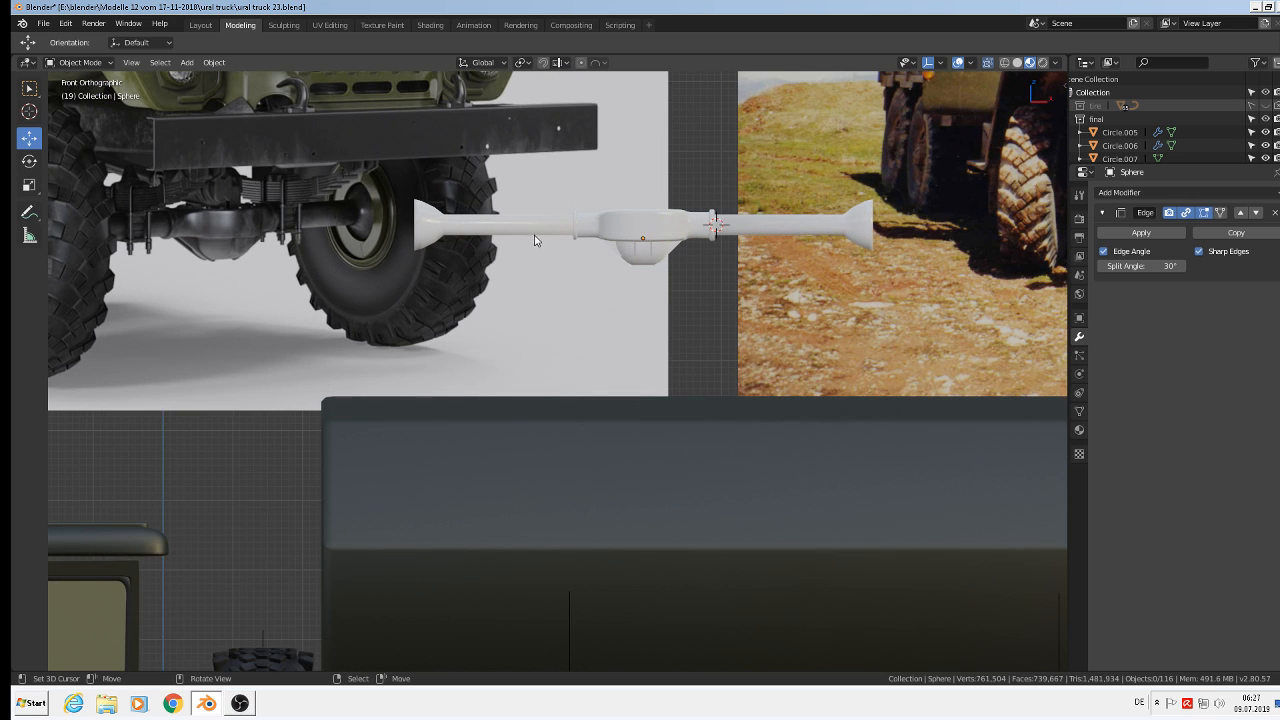
click(534, 240)
click(660, 233)
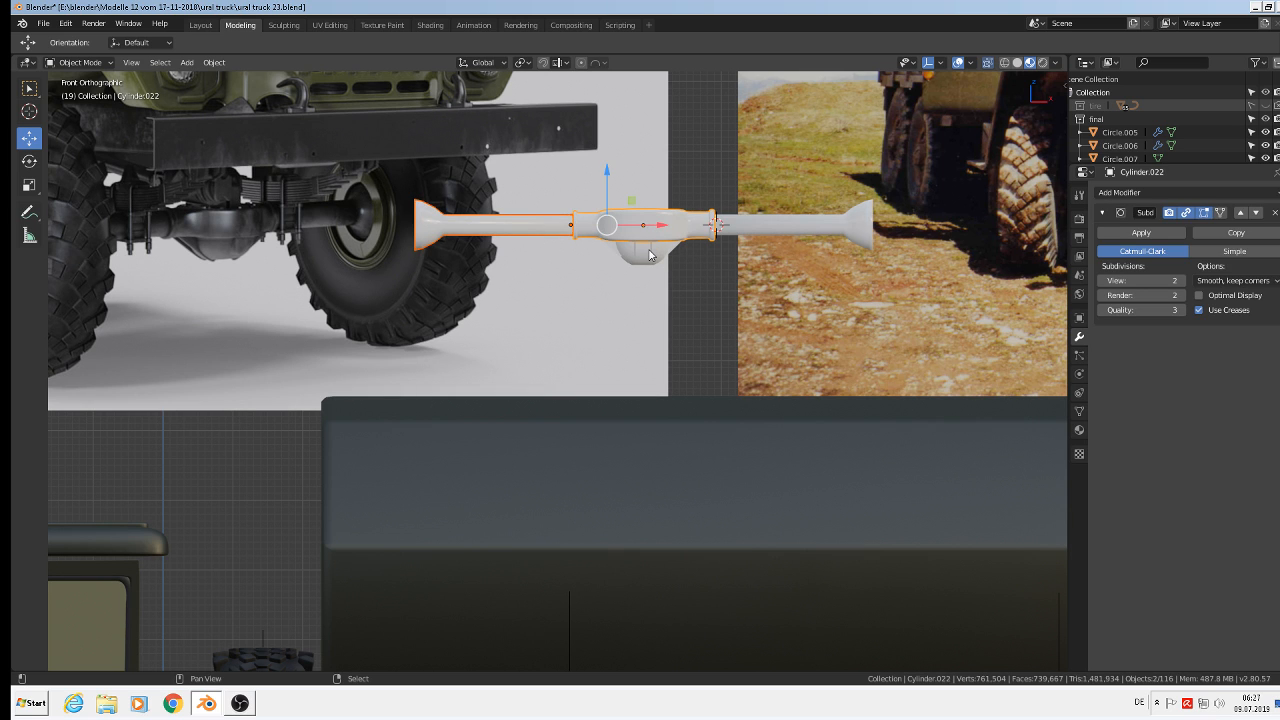
shift+click(656, 255)
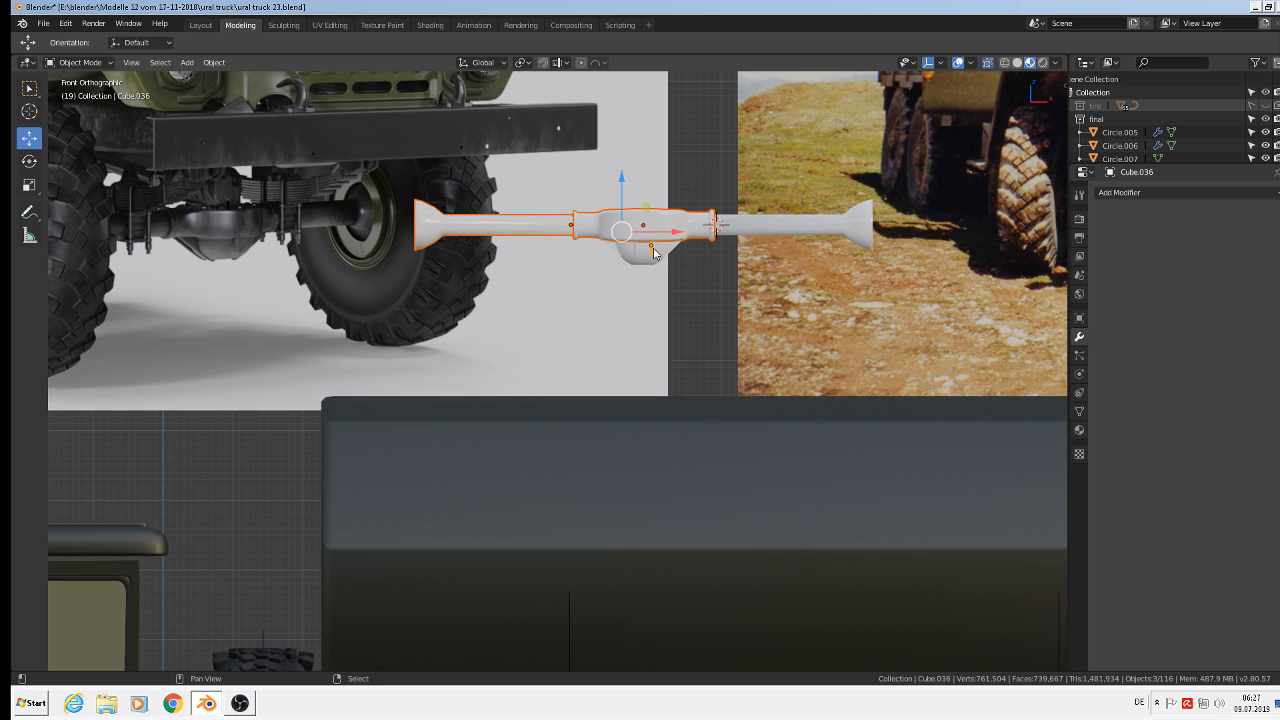
middle_drag(648, 262, 778, 330)
key(c)
mouse_move(610, 240)
mouse_down()
mouse_move(586, 243)
mouse_move(653, 226)
mouse_move(762, 157)
mouse_move(826, 150)
mouse_up()
right_click(826, 150)
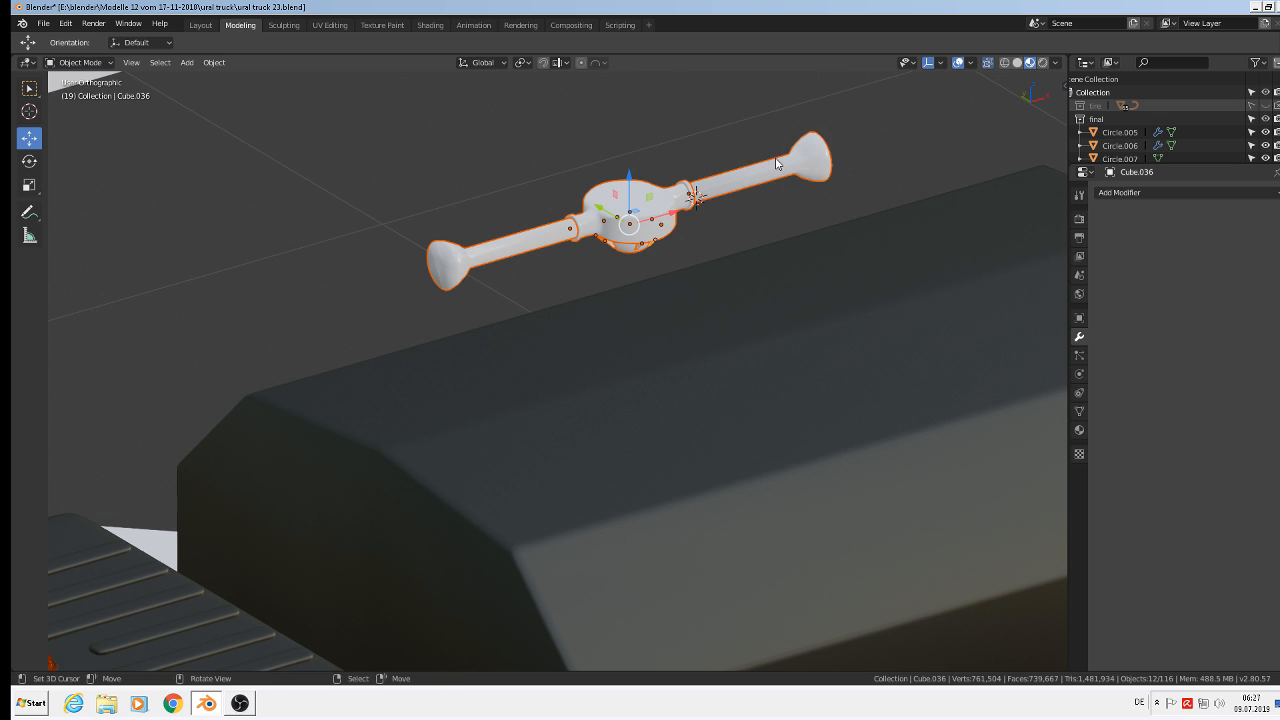
mouse_move(780, 165)
middle_down()
mouse_move(762, 197)
mouse_move(622, 195)
mouse_move(573, 213)
middle_up()
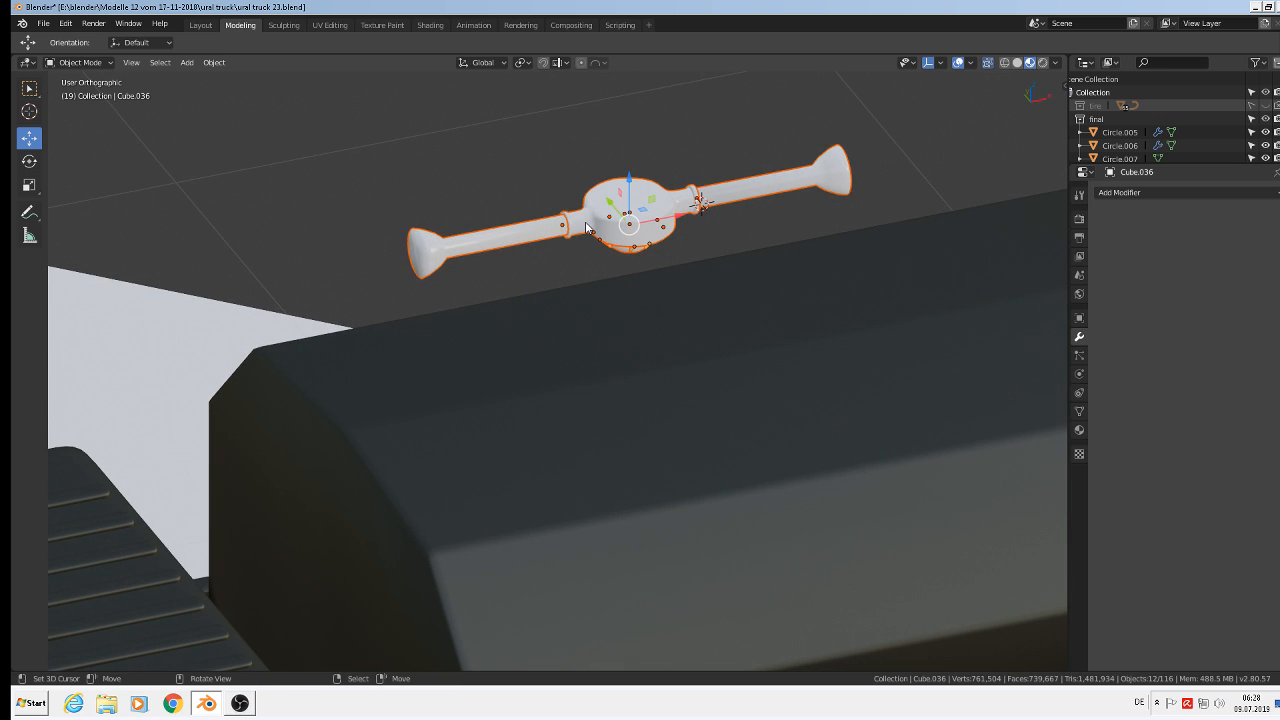
key(ctrl+KP_1)
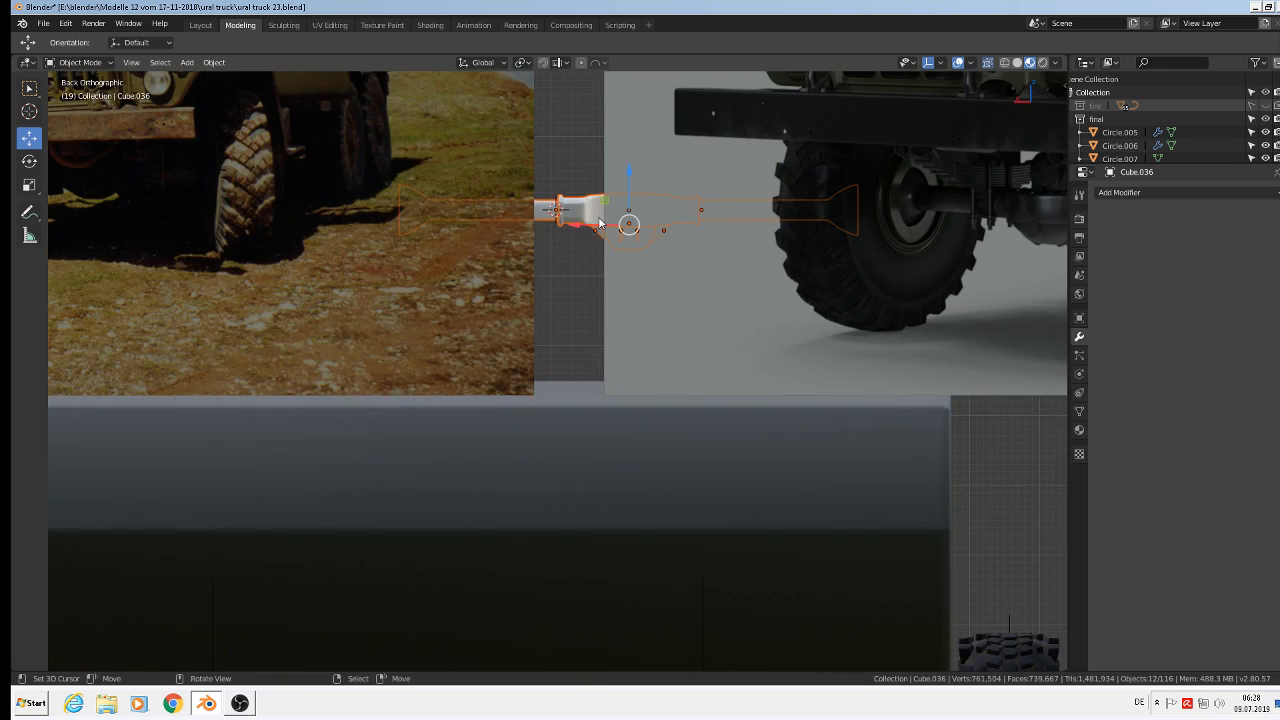
middle_drag(601, 219, 624, 352)
middle_drag(603, 266, 470, 165)
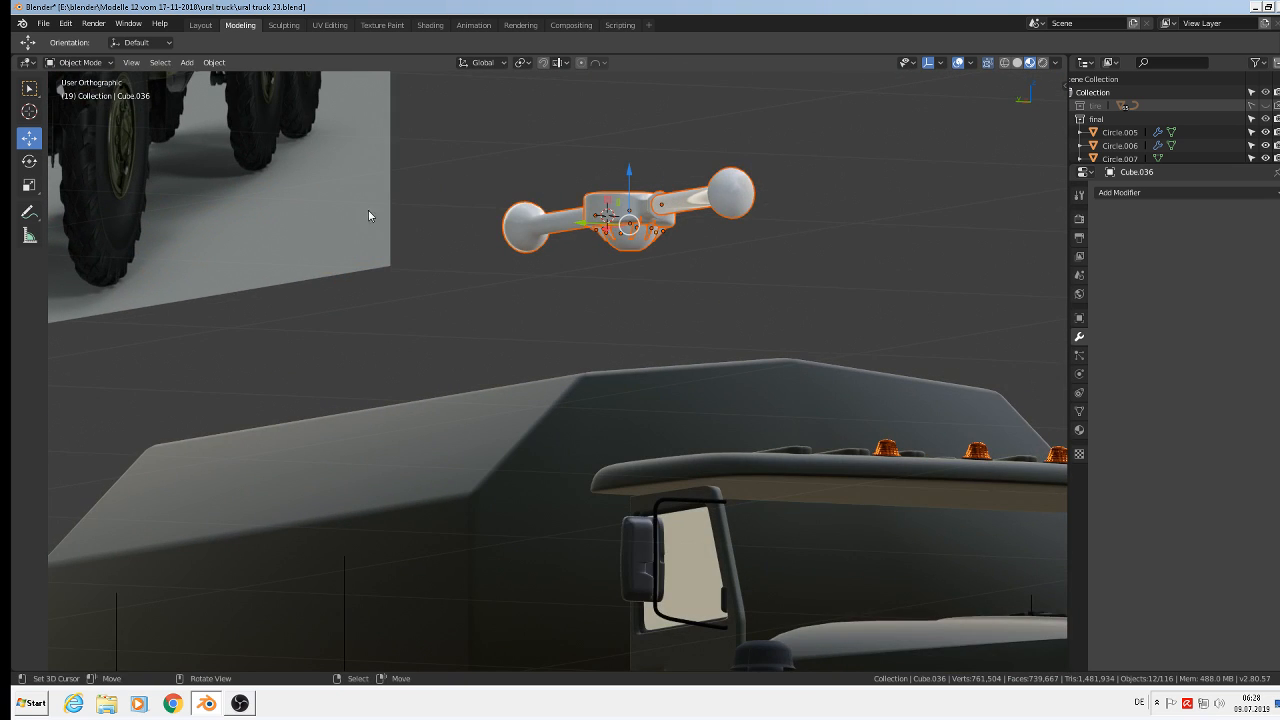
click(214, 62)
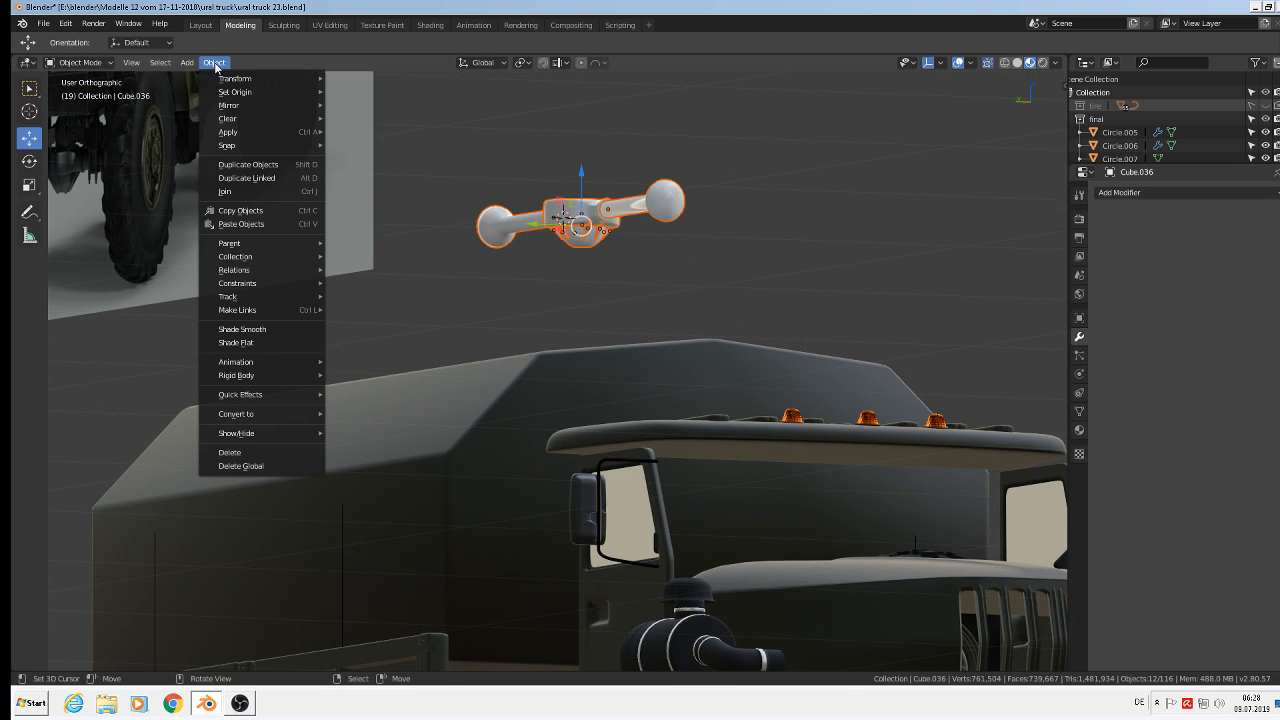
click(229, 192)
- Add a Catmull-Clark Subdivision Surface modifier to the joined axle
scroll(805, 191, up, 2)
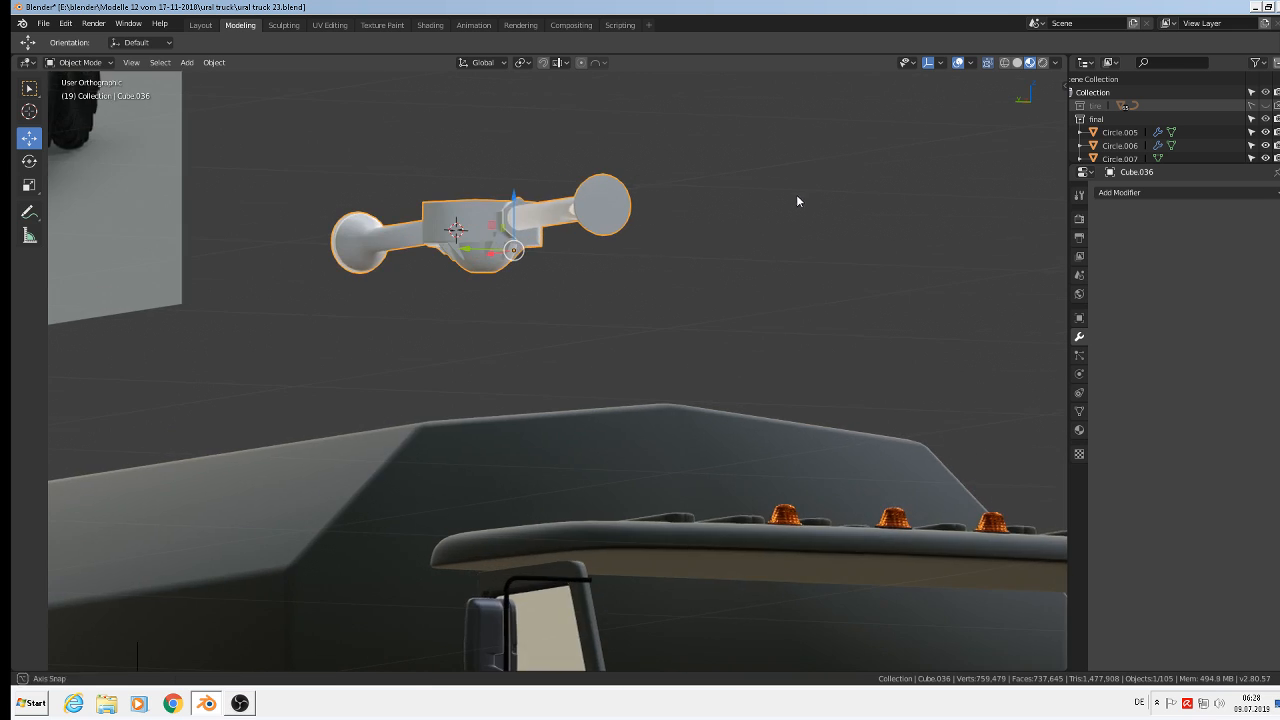
middle_drag(797, 196, 171, 247)
scroll(450, 226, up, 4)
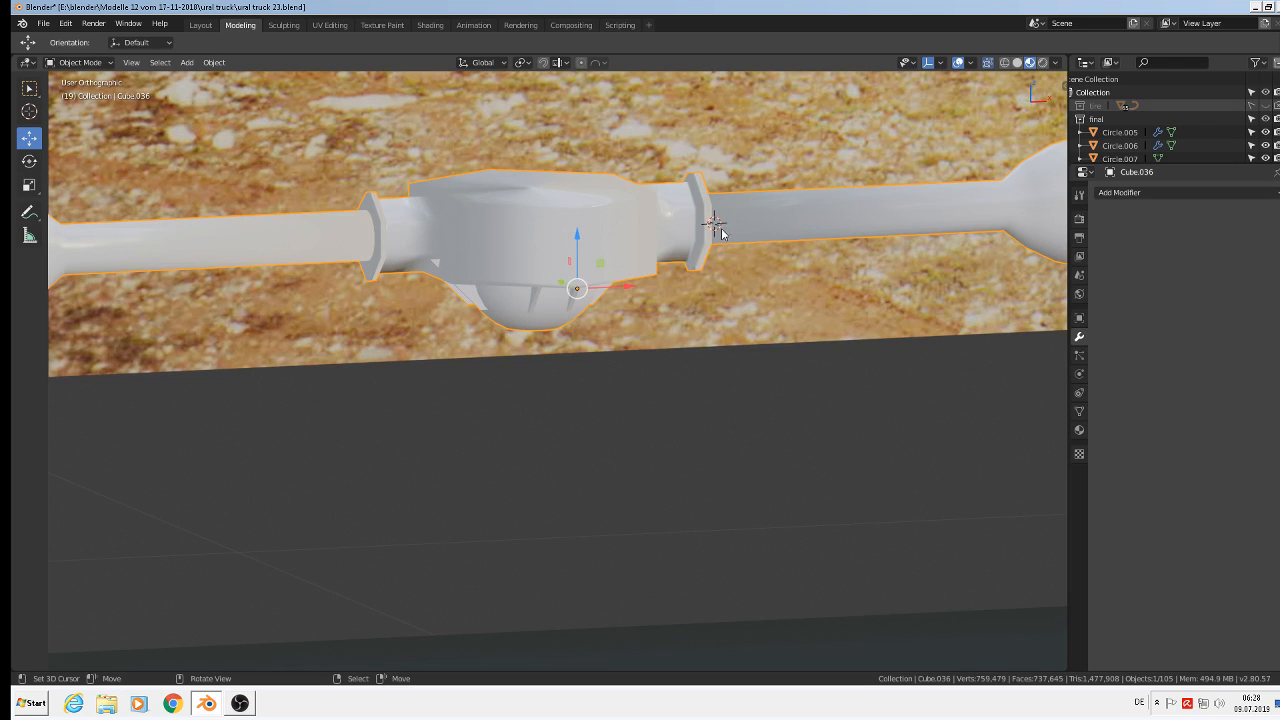
scroll(722, 233, down, 2)
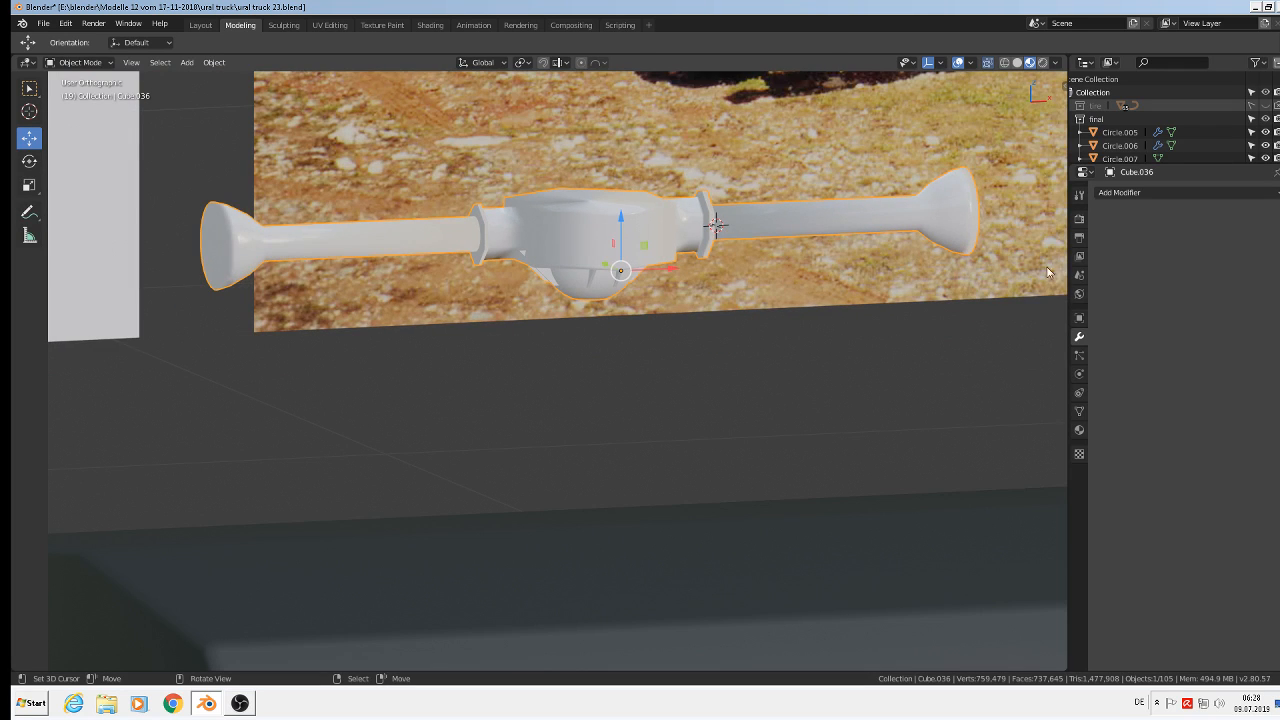
click(1166, 193)
click(1039, 415)
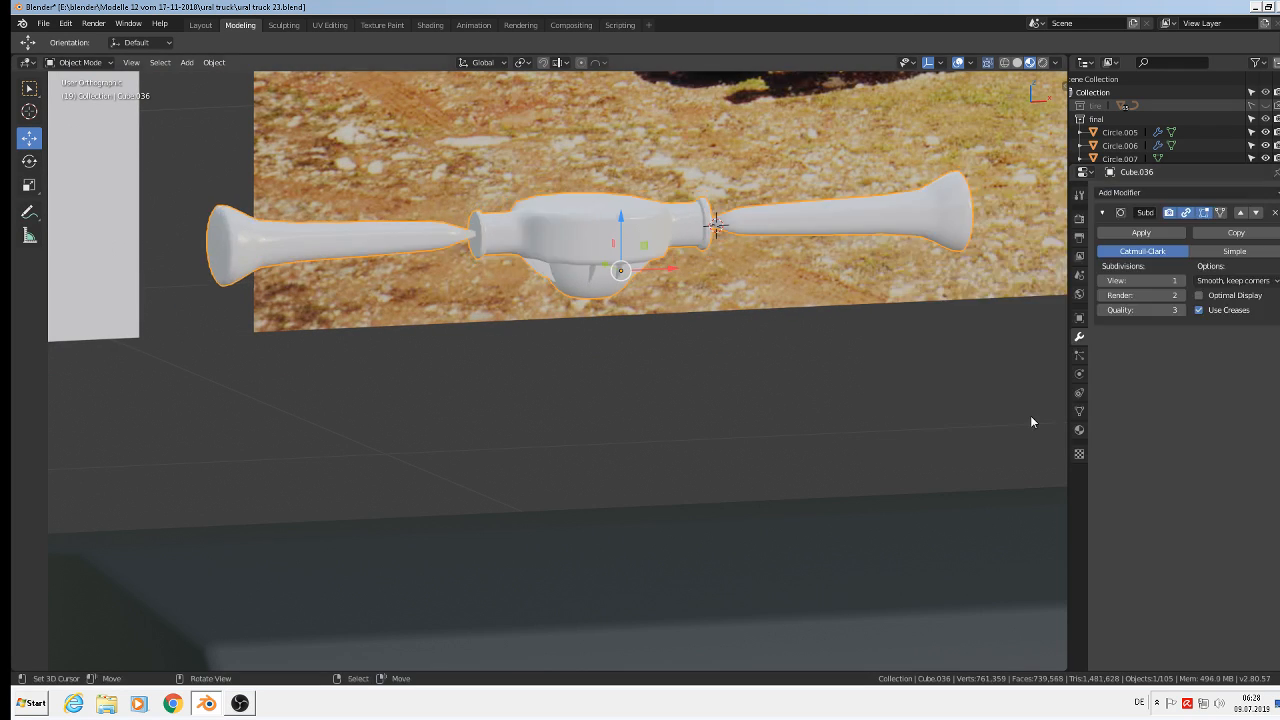
scroll(475, 260, up, 1)
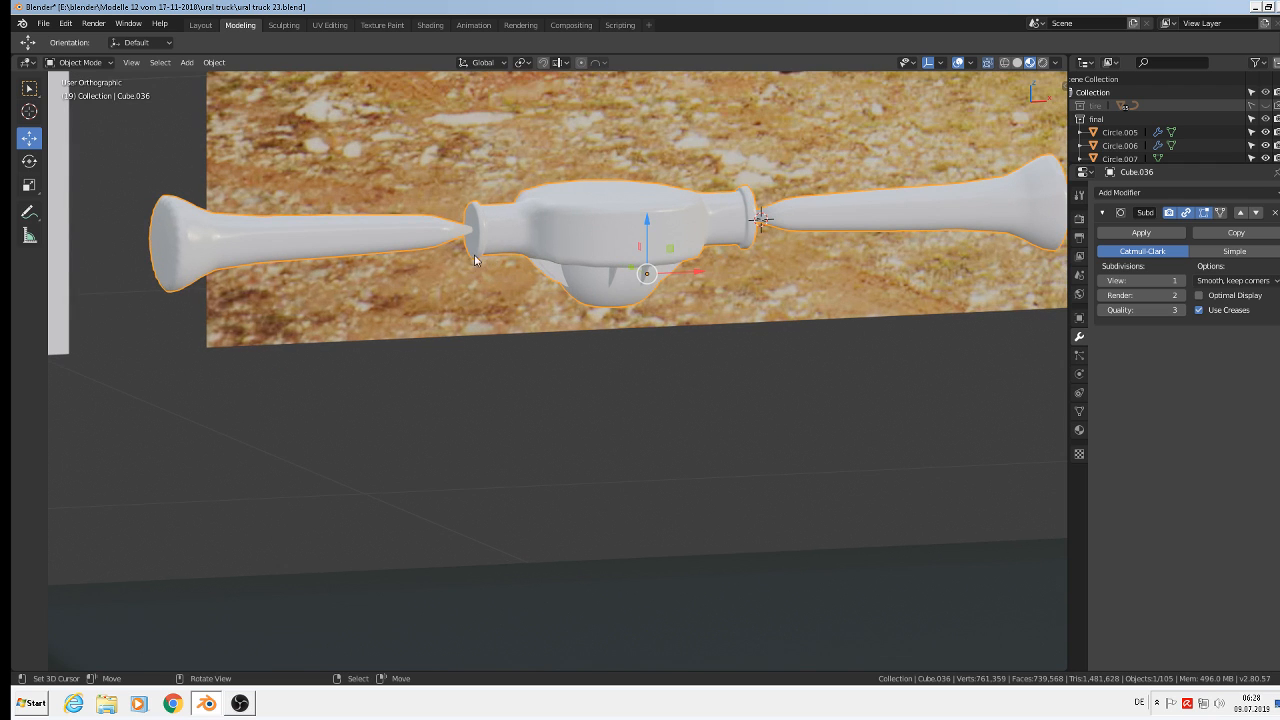
- Add one loop cut to each axle tube and slide it against the housing collar, the first with factor 0.860
key(Tab)
scroll(452, 232, up, 1)
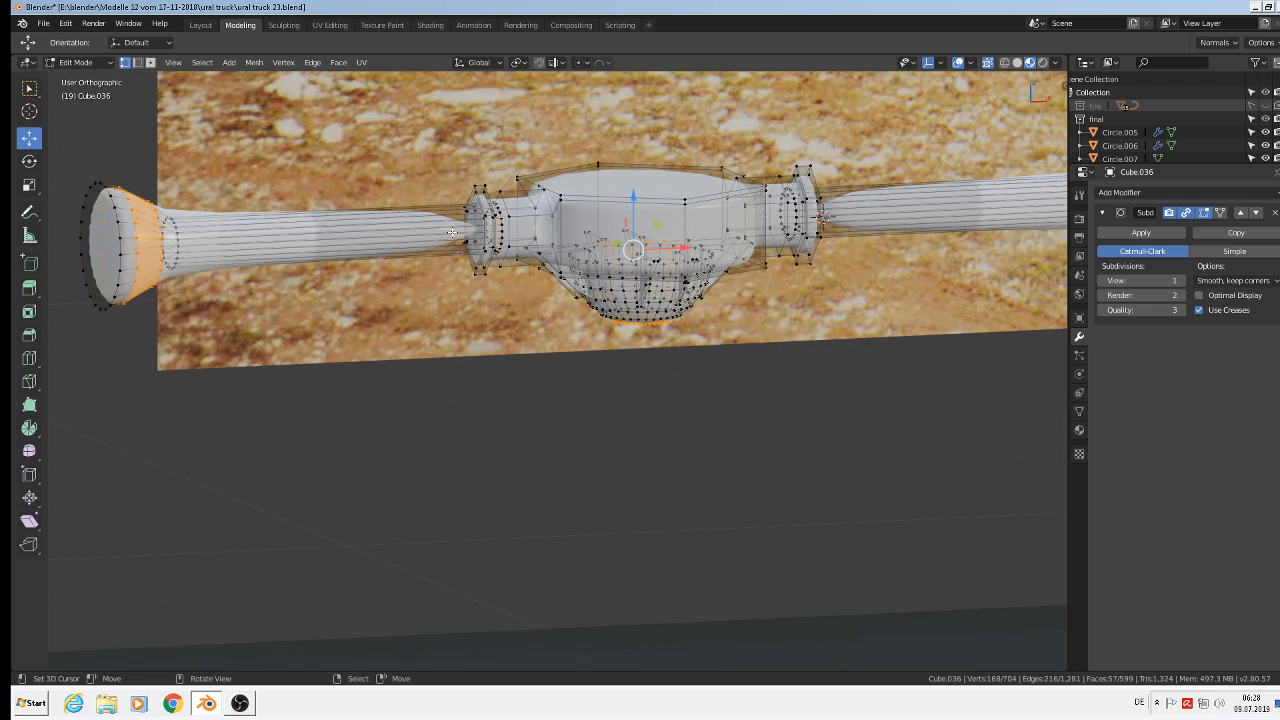
key(ctrl+r)
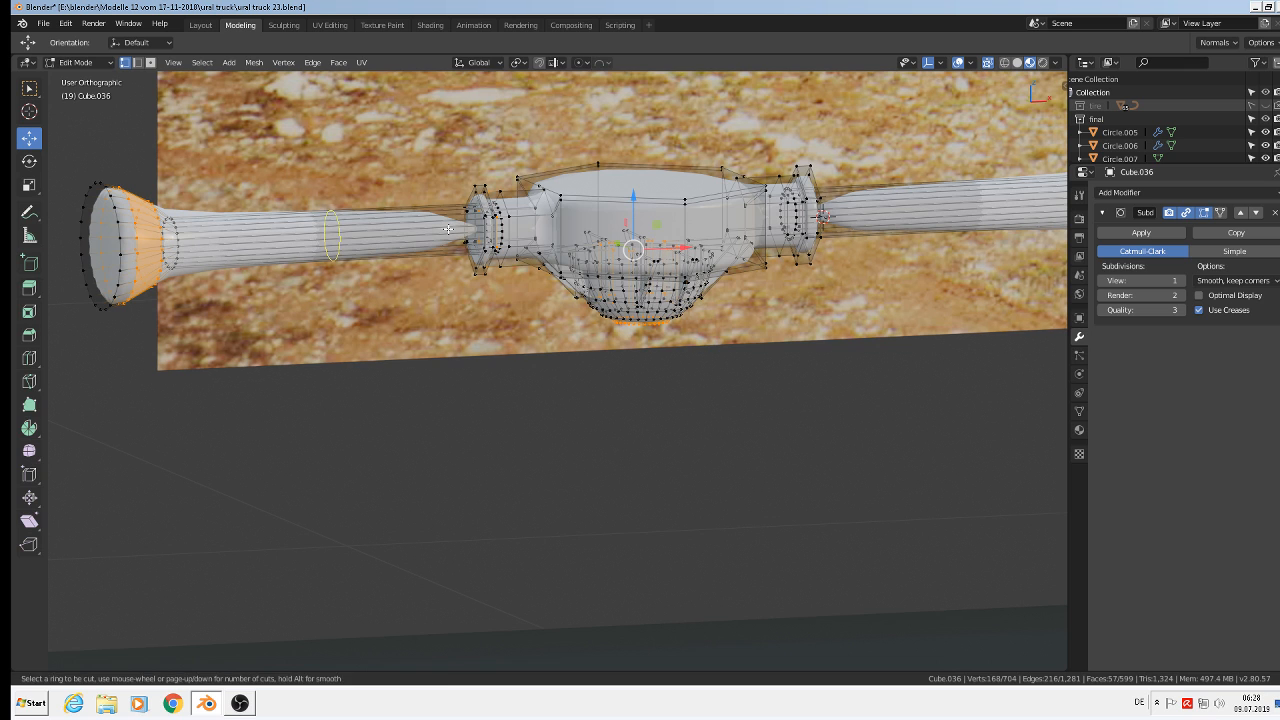
click(450, 232)
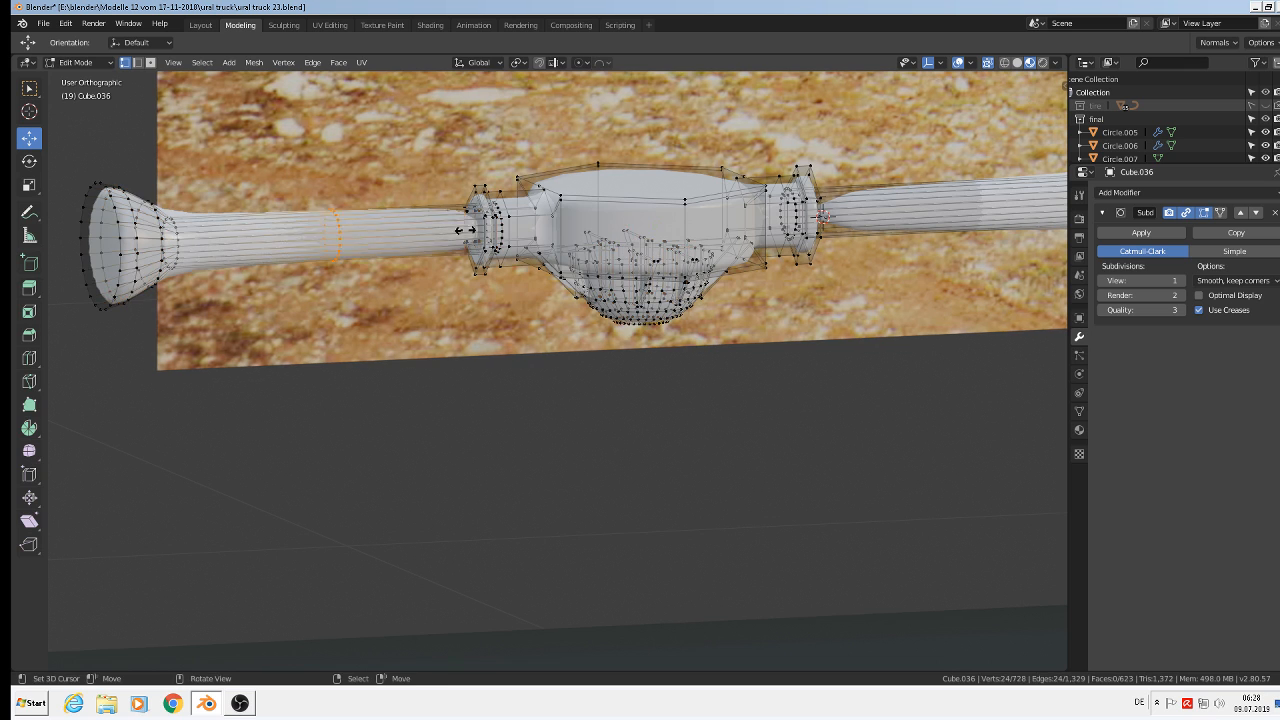
click(588, 237)
key(ctrl+r)
click(822, 214)
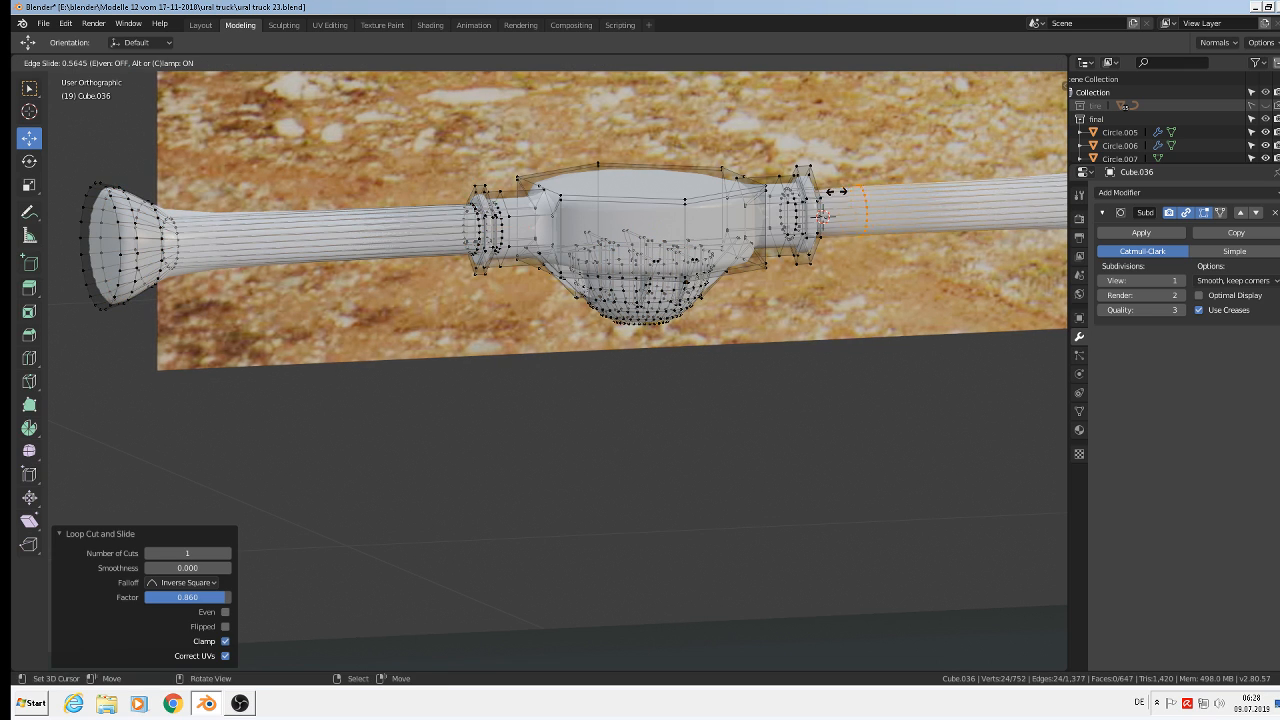
click(822, 214)
key(Tab)
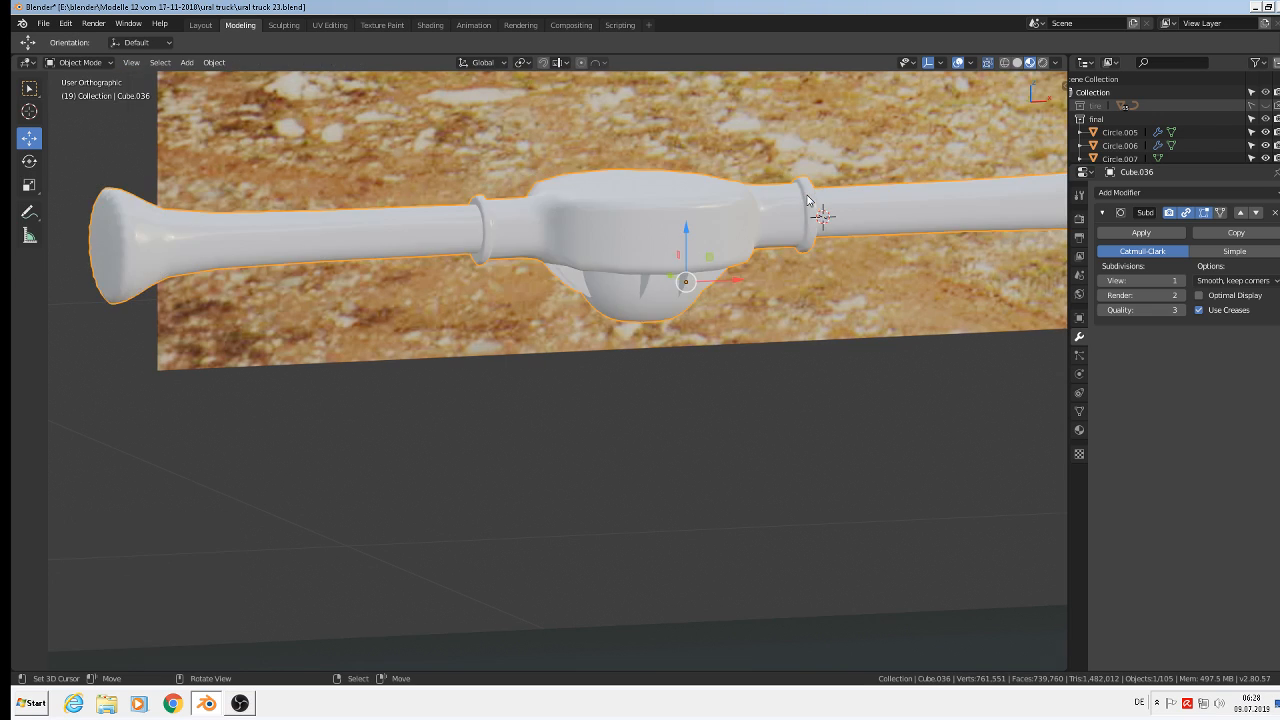
- Add one loop cut to each axle tube next to its flared end, the first slid to factor -0.955
scroll(852, 256, down, 4)
scroll(852, 256, up, 1)
scroll(822, 249, up, 2)
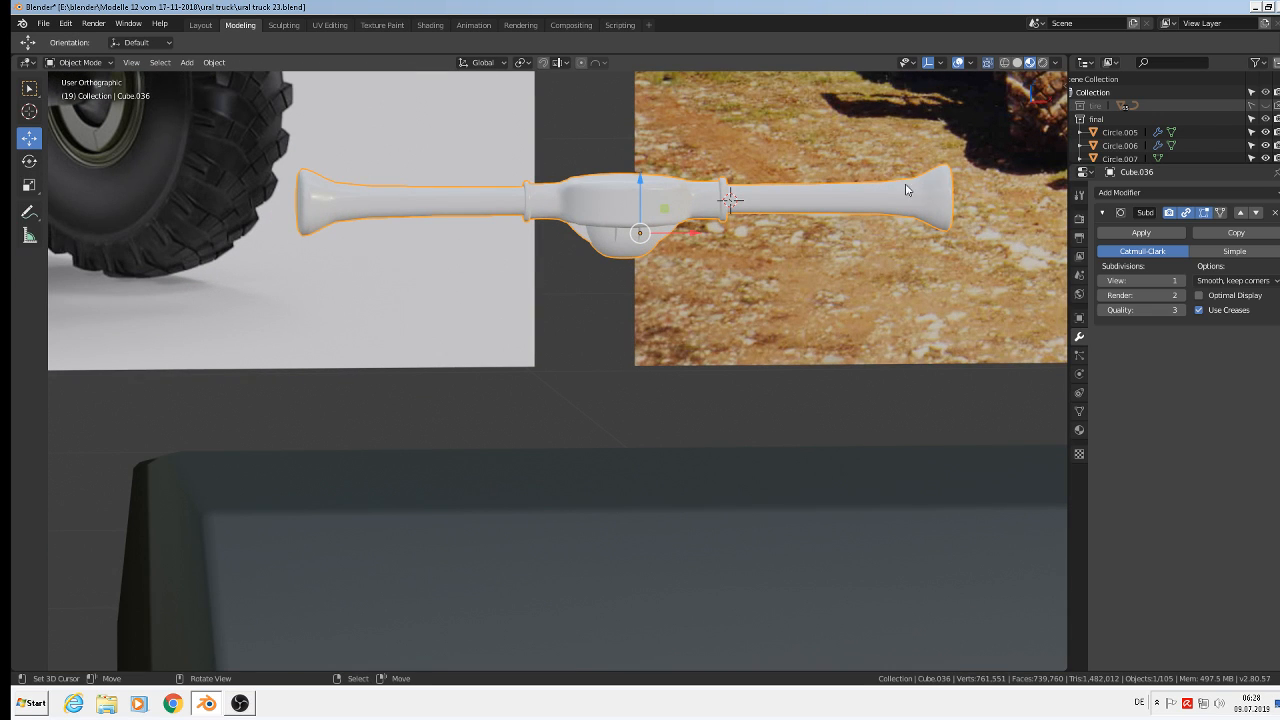
key(Tab)
key(ctrl+r)
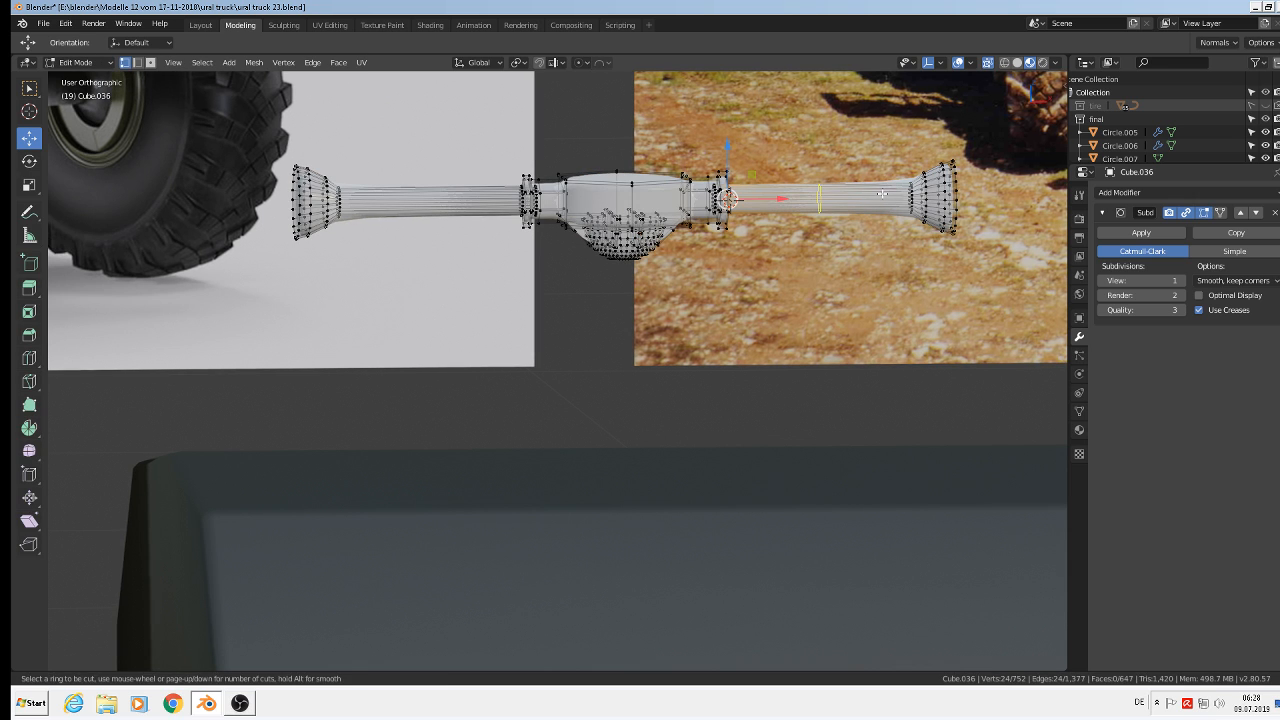
click(886, 192)
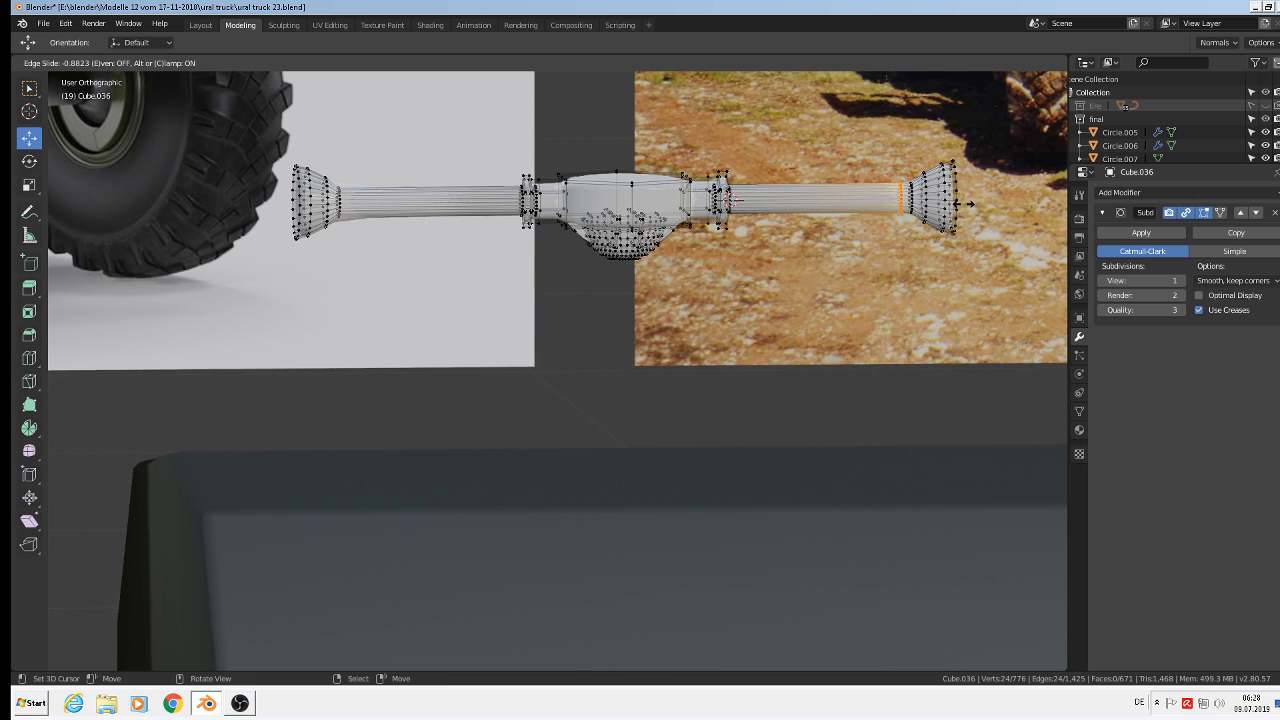
click(968, 206)
key(ctrl+r)
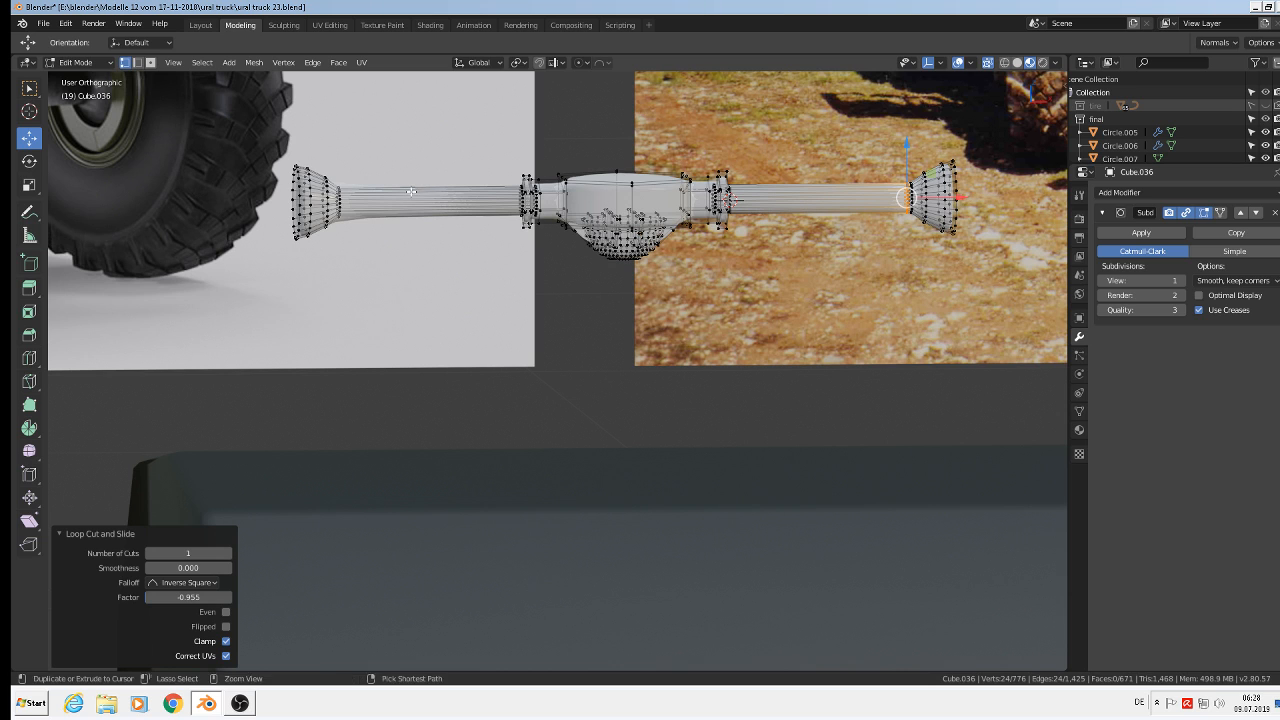
click(428, 200)
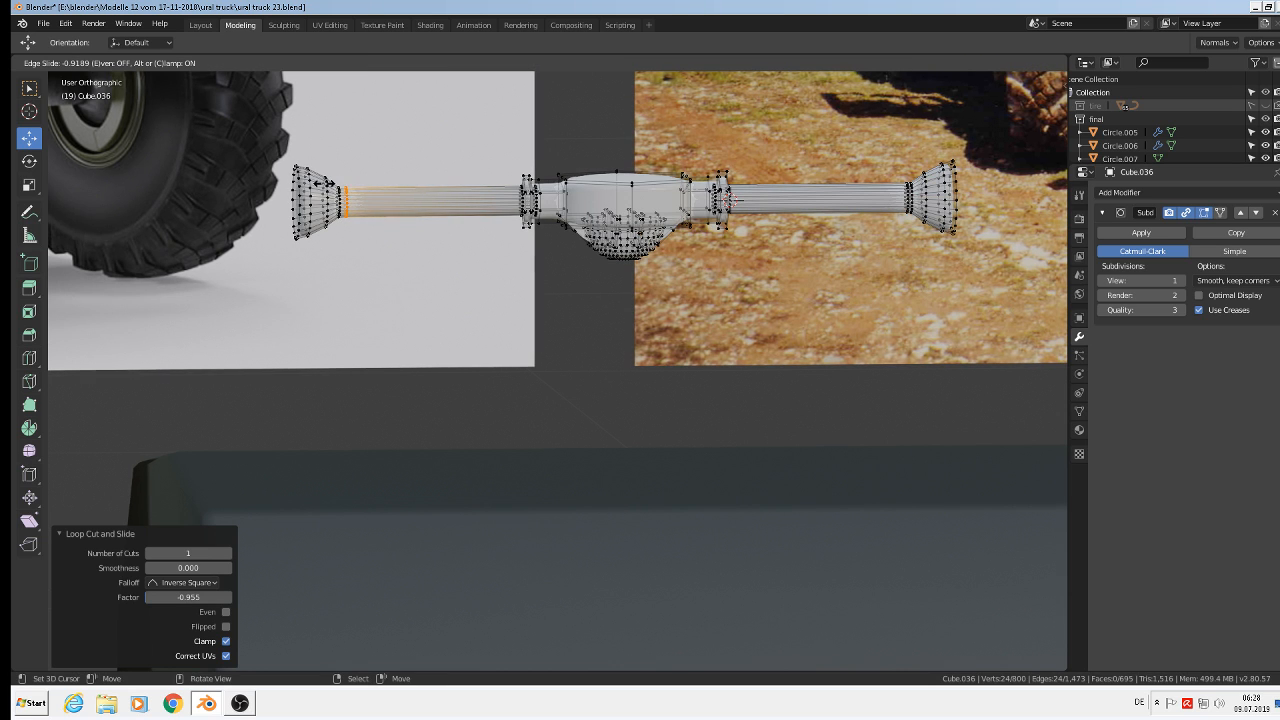
click(338, 188)
key(Tab)
- Return to front view and save the current truck file
key(KP_1)
scroll(652, 236, down, 3)
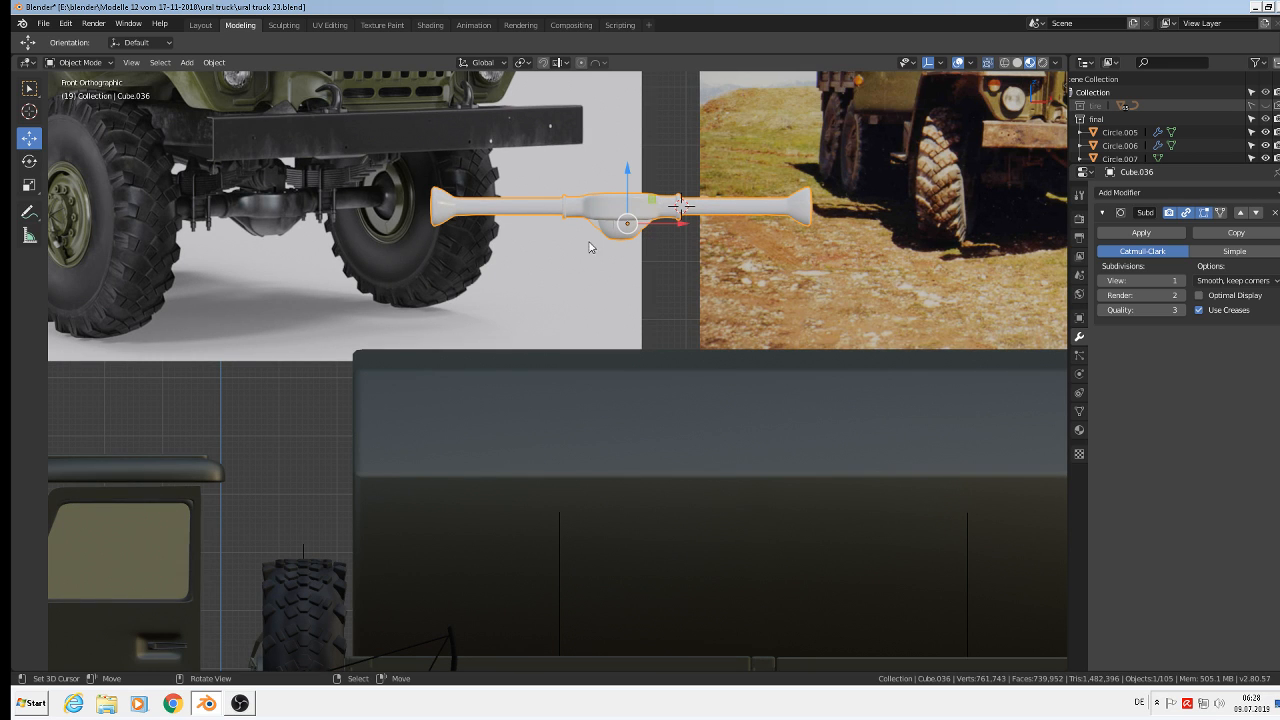
click(51, 25)
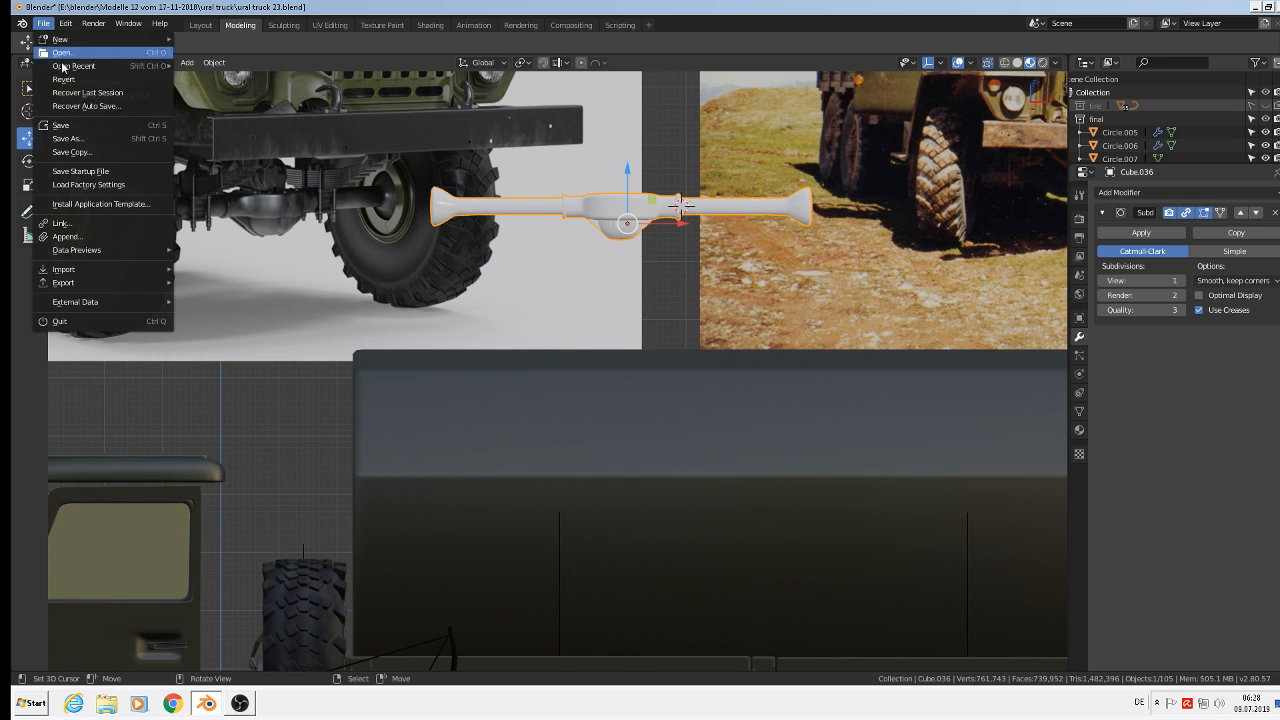
click(91, 129)
- Place the 3D cursor just above the differential housing in front view
scroll(643, 260, down, 2)
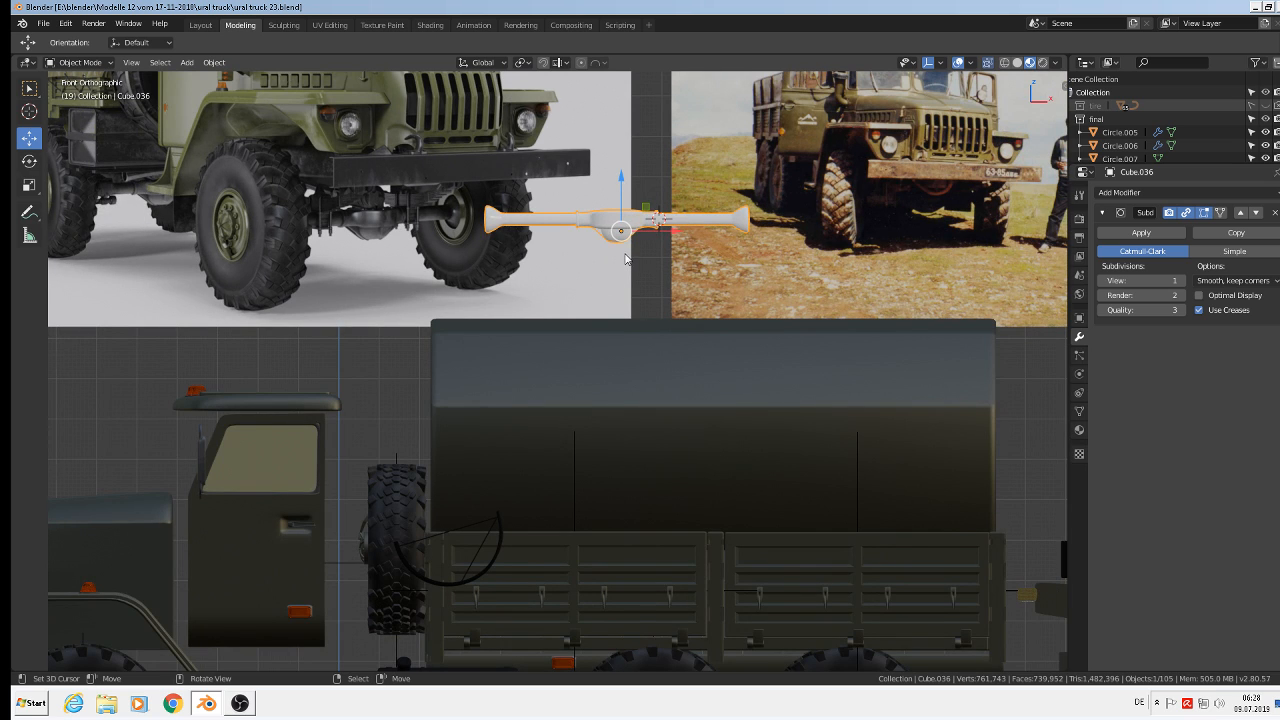
scroll(625, 259, up, 2)
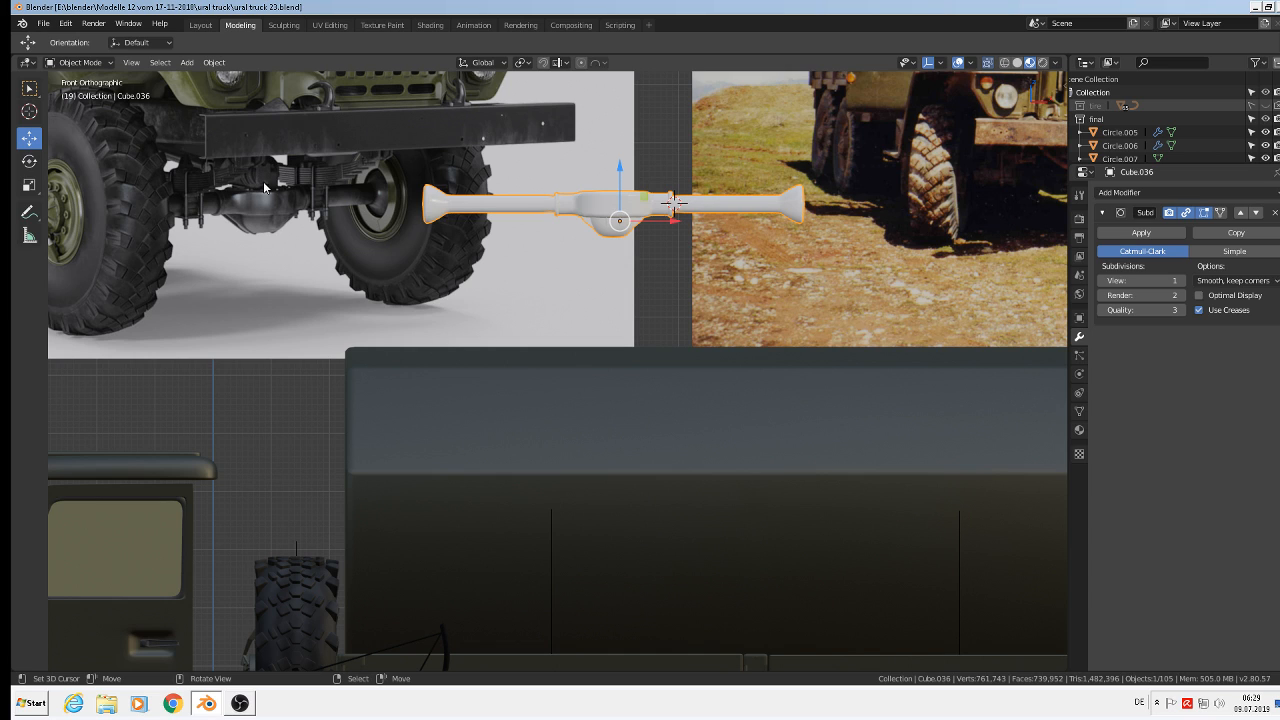
click(613, 180)
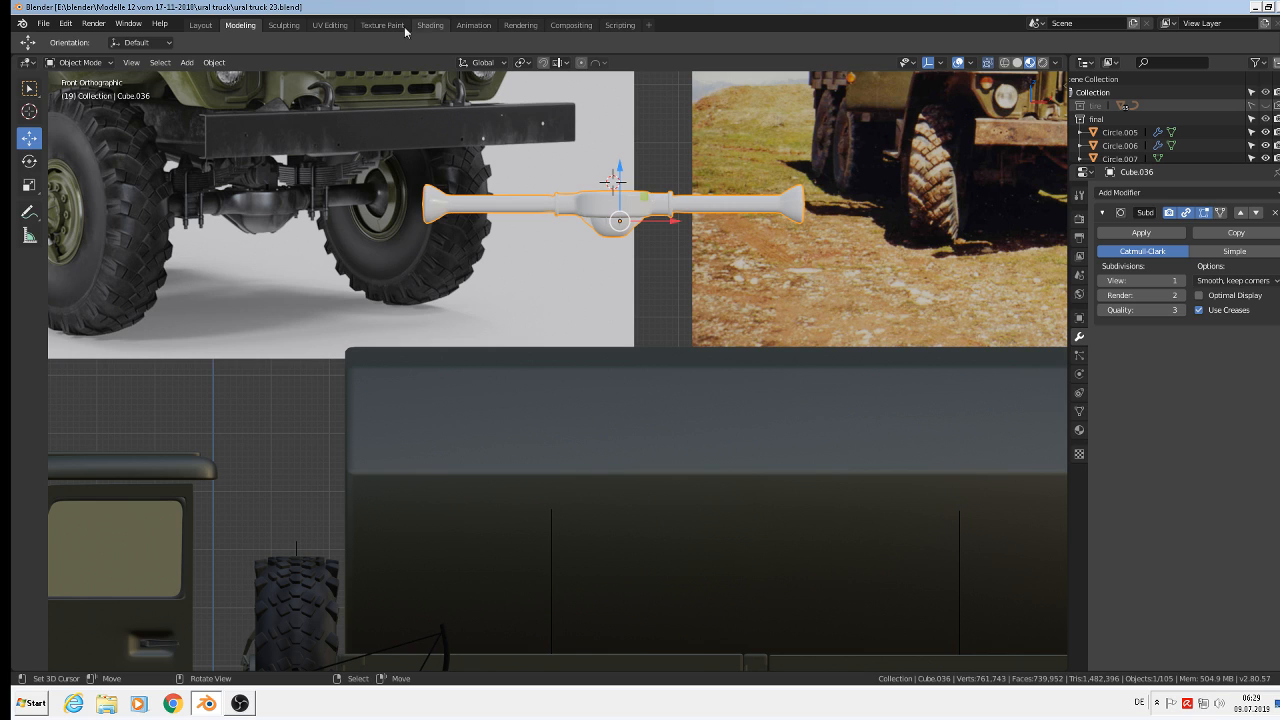
- Add a 24-vertex cylinder at the 3D cursor, scale it to 0.025 and rotate it 90° around the X axis
click(187, 62)
mouse_move(230, 78)
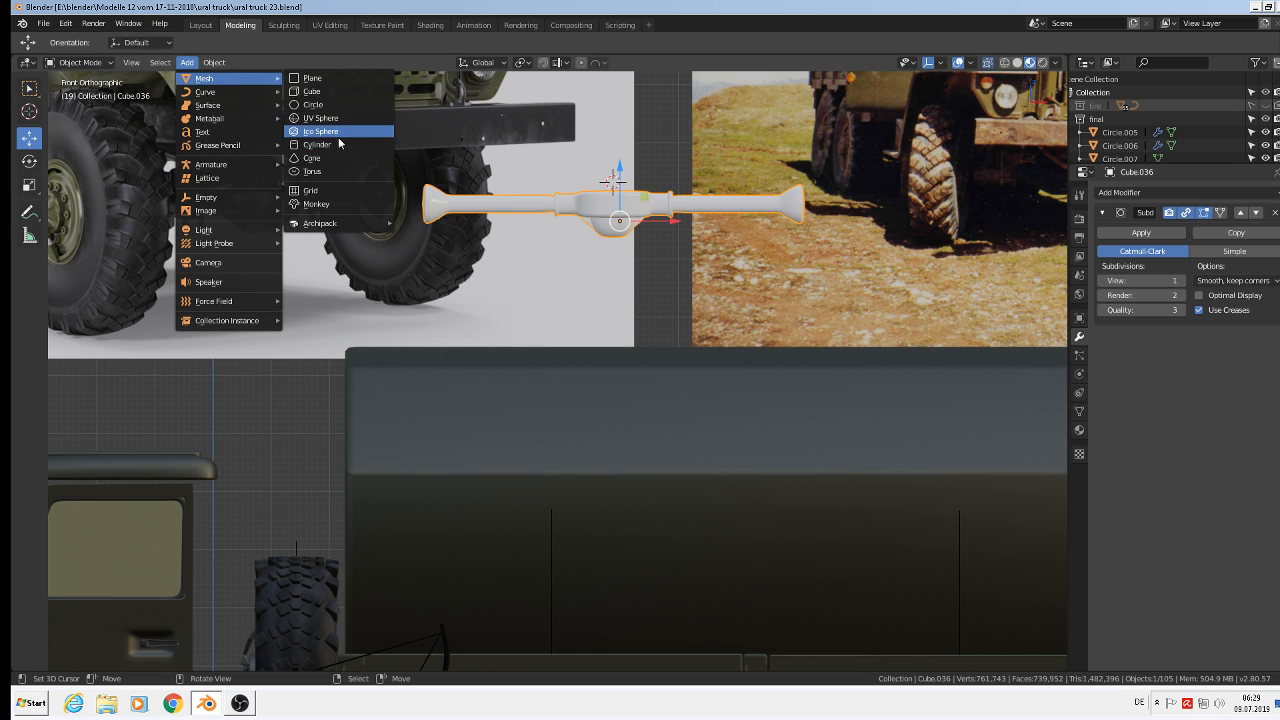
click(334, 146)
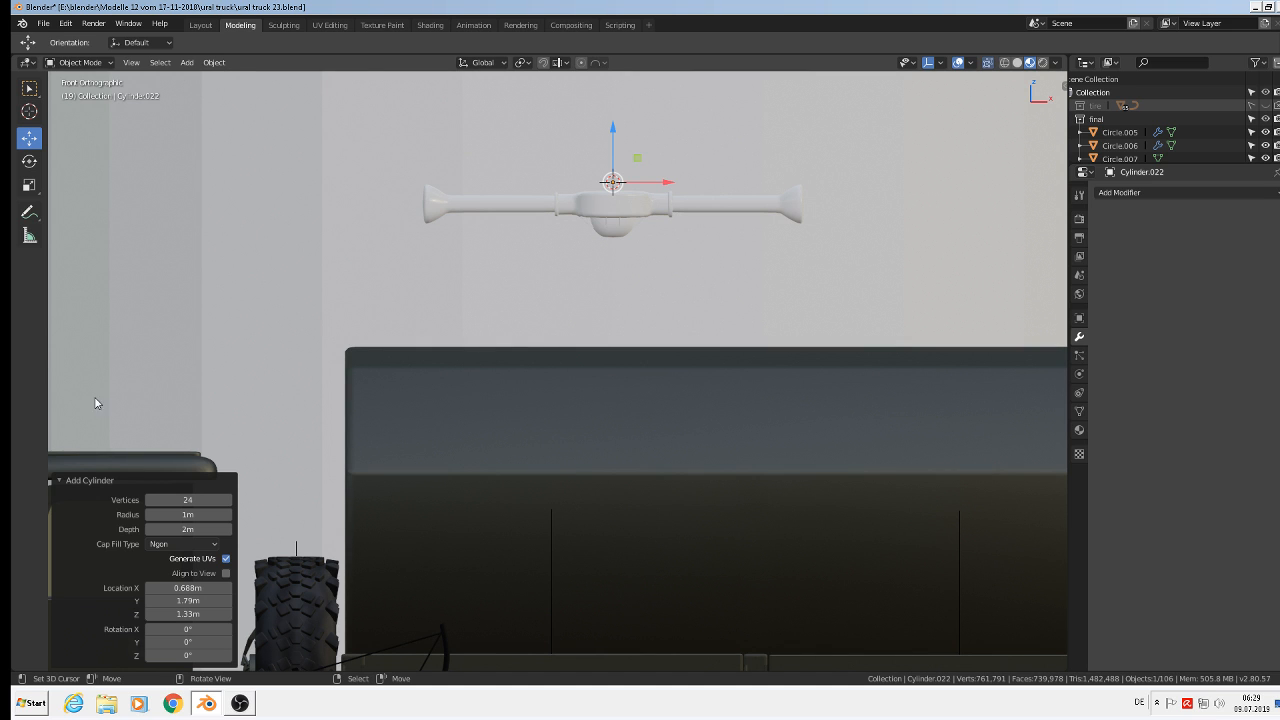
key(s)
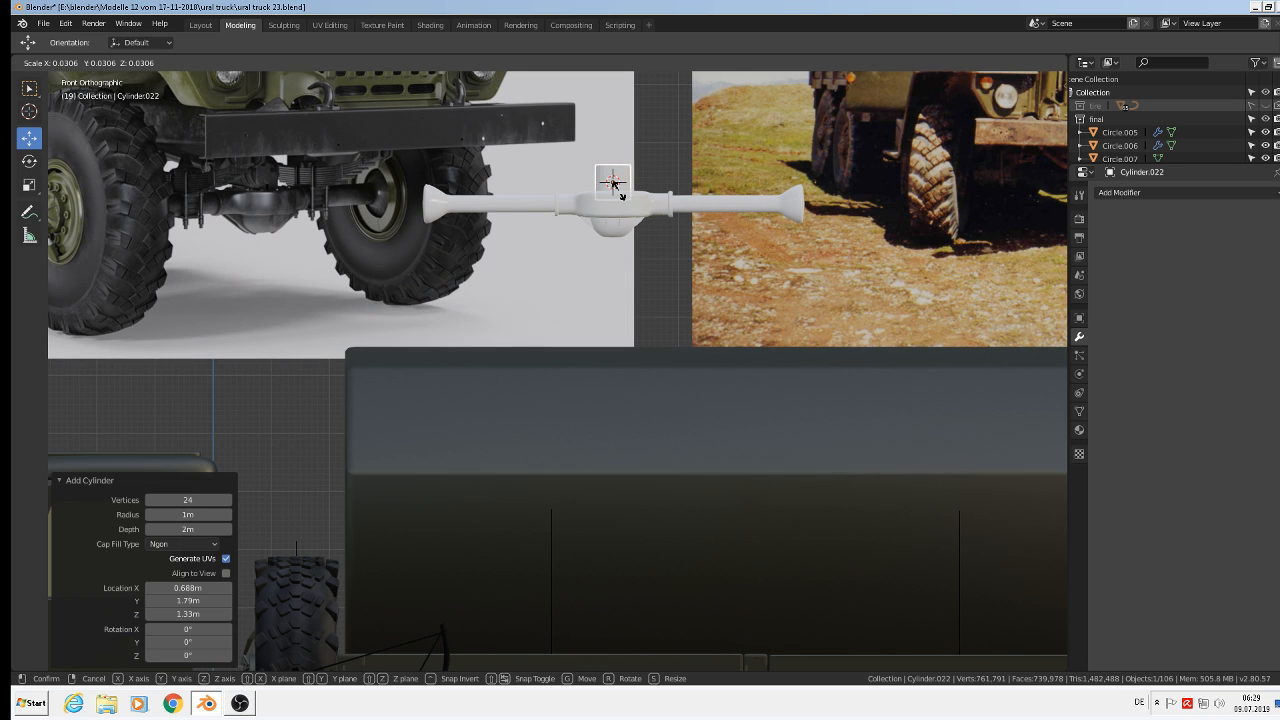
click(613, 184)
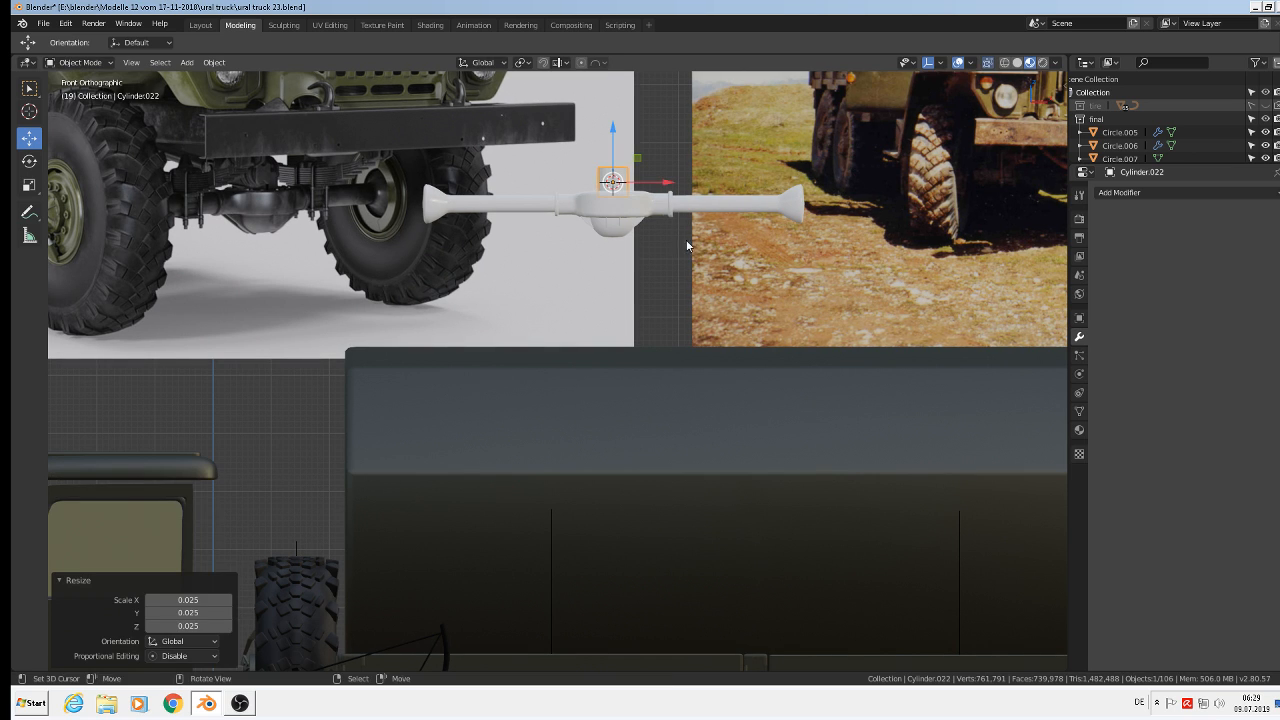
text(rx90)
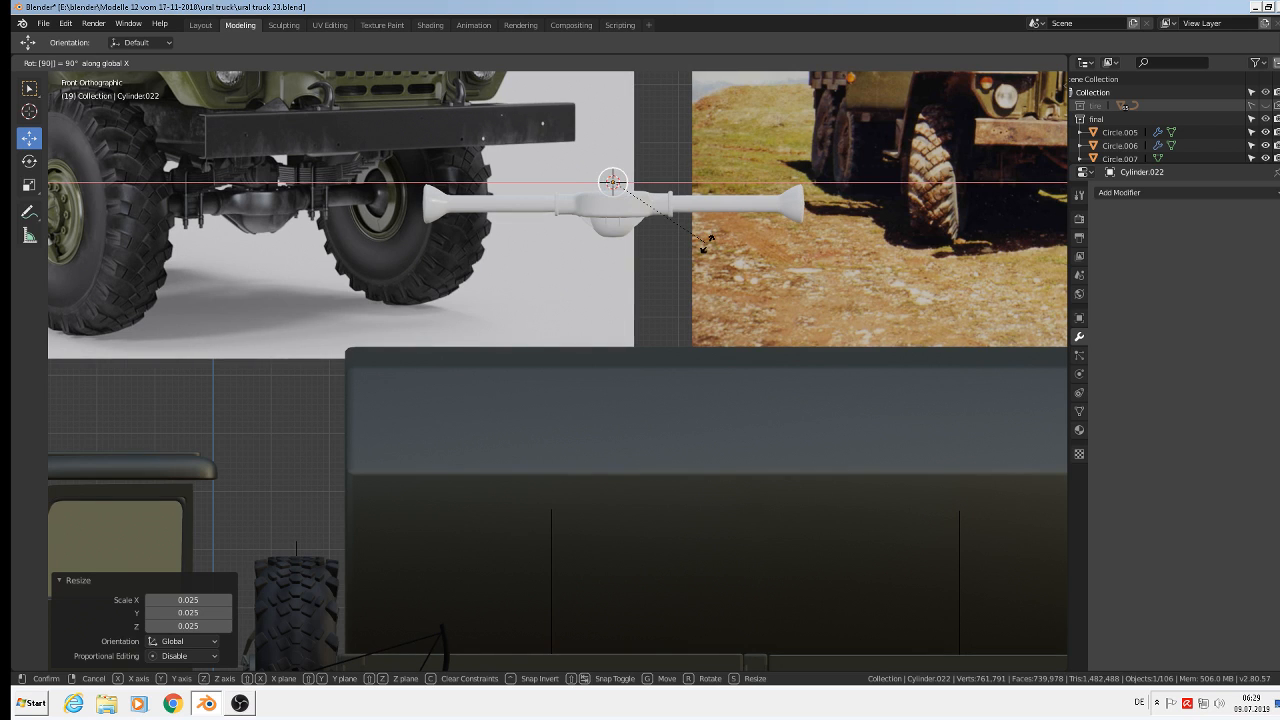
key(Return)
scroll(640, 148, up, 4)
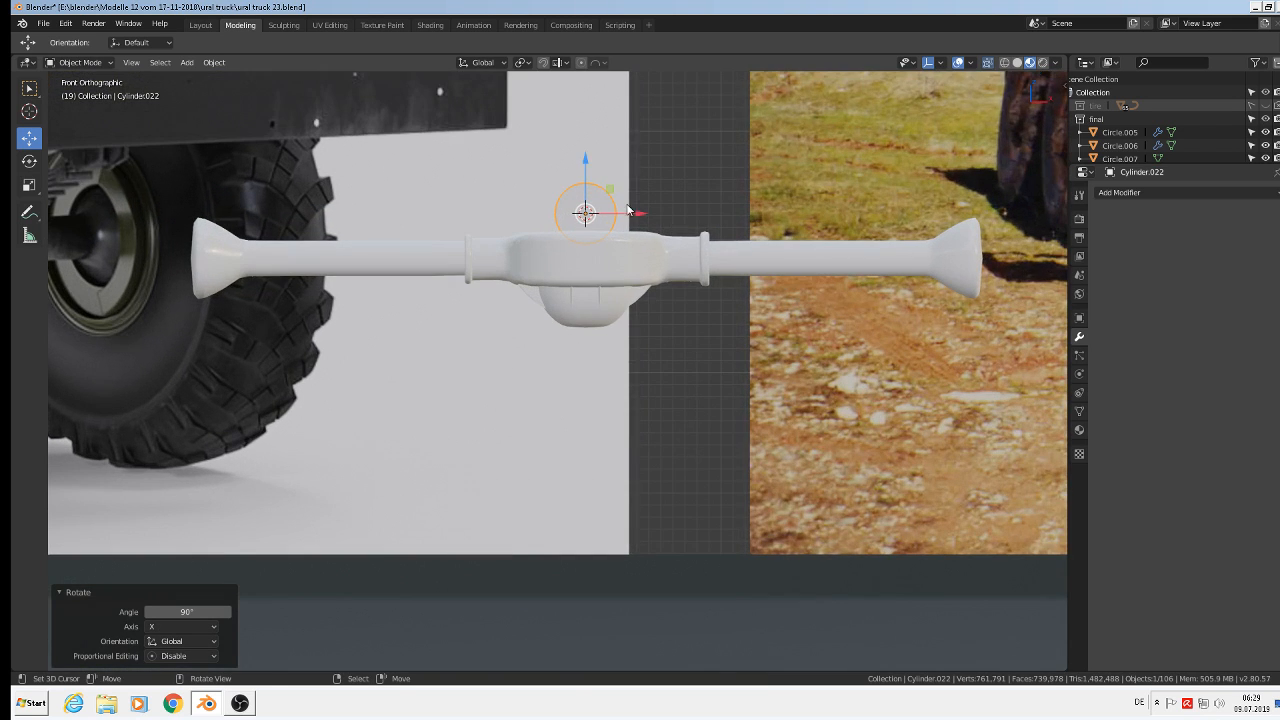
- Center the cylinder above the differential housing, shifting it 0.00221 m along X and moving it along Y onto the axle
drag(630, 211, 634, 211)
middle_drag(634, 211, 744, 295)
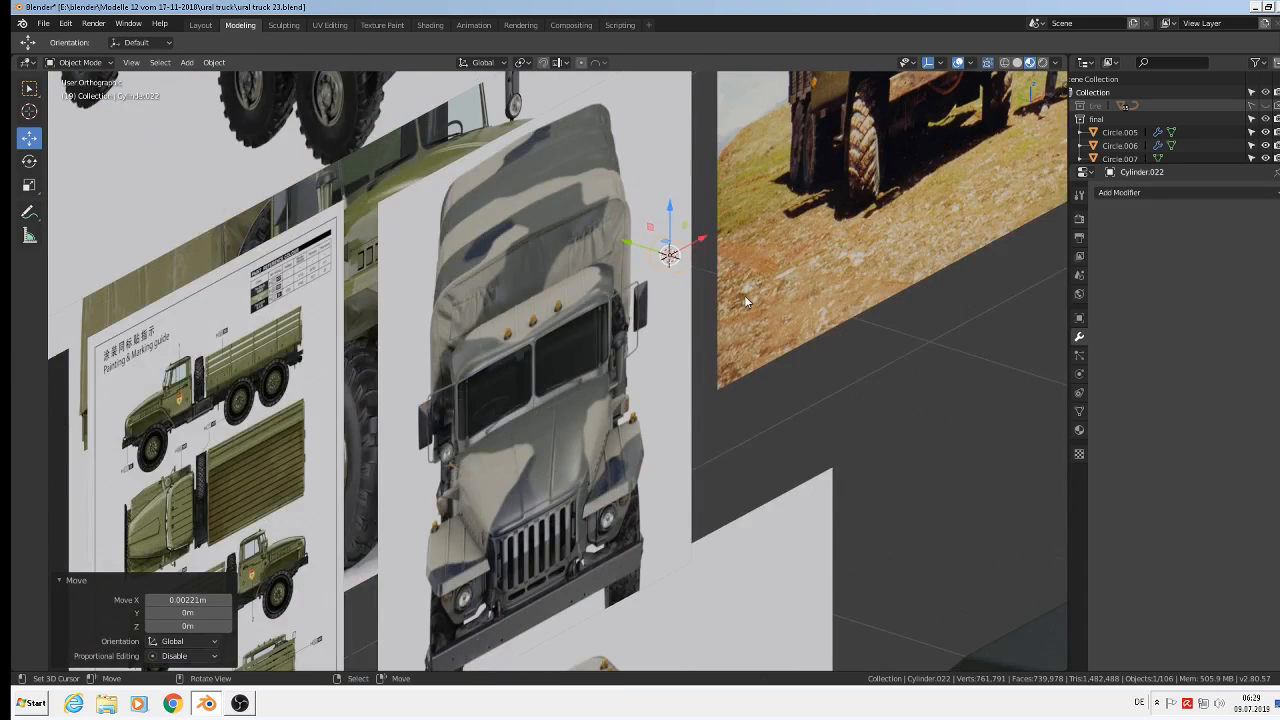
key(KP_7)
scroll(744, 300, down, 5)
drag(706, 232, 711, 534)
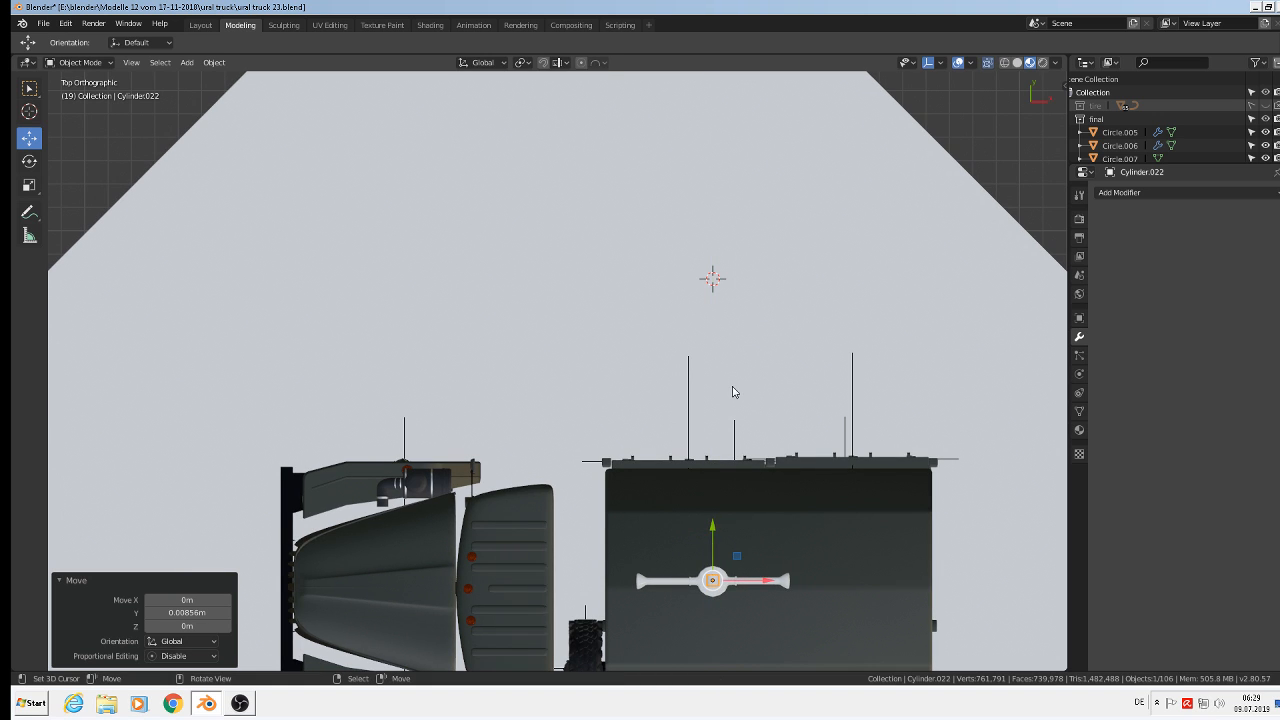
key(KP_1)
scroll(749, 533, up, 5)
scroll(680, 560, down, 3)
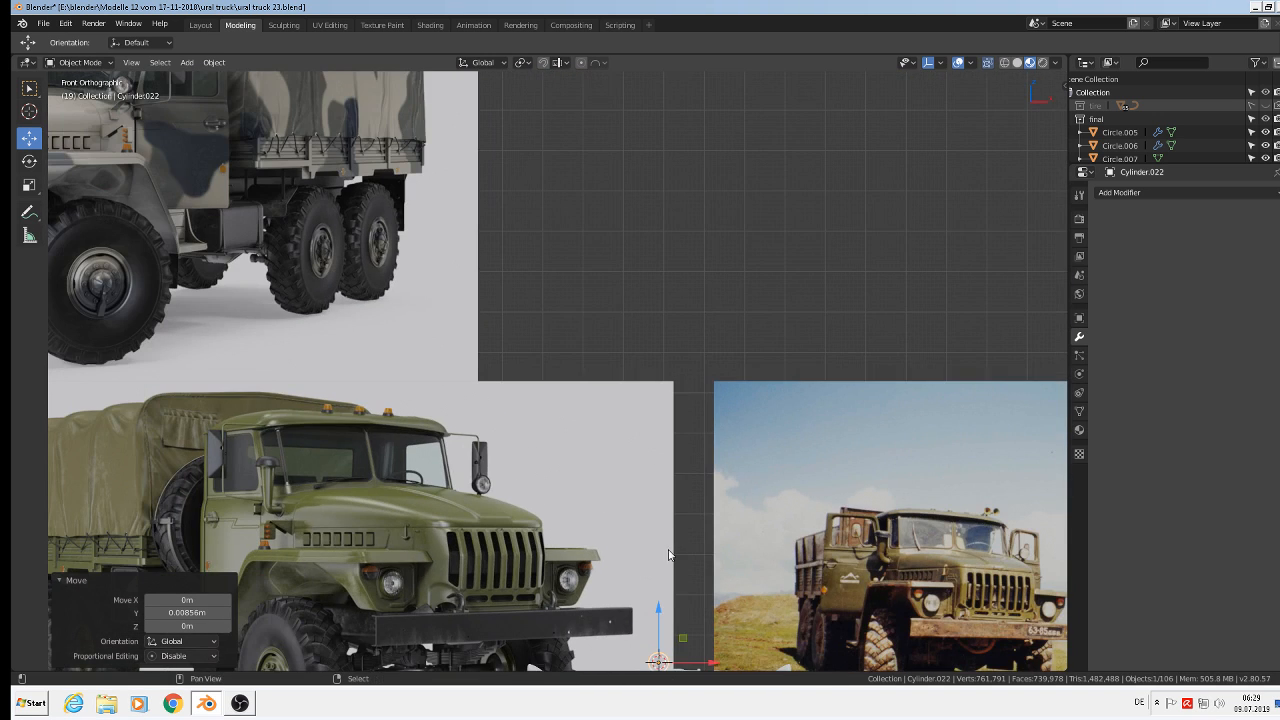
shift+middle_drag(669, 550, 675, 542)
shift+middle_drag(700, 385, 699, 69)
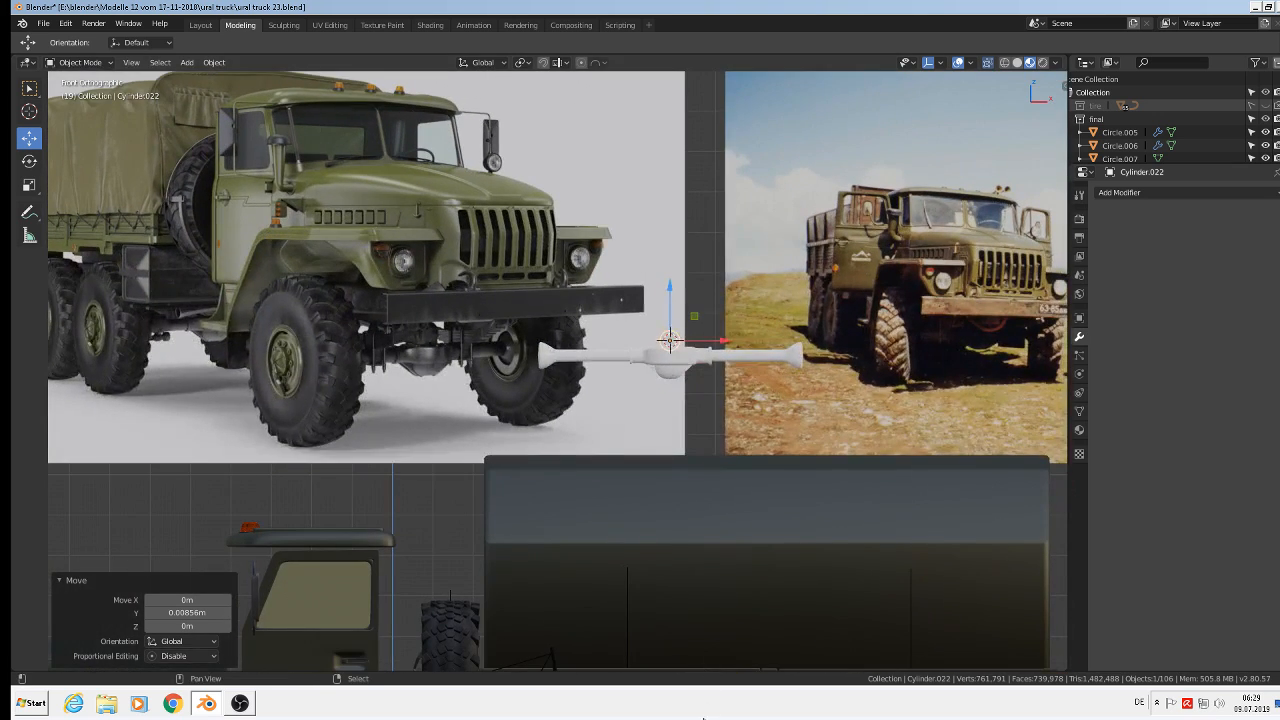
scroll(688, 324, up, 4)
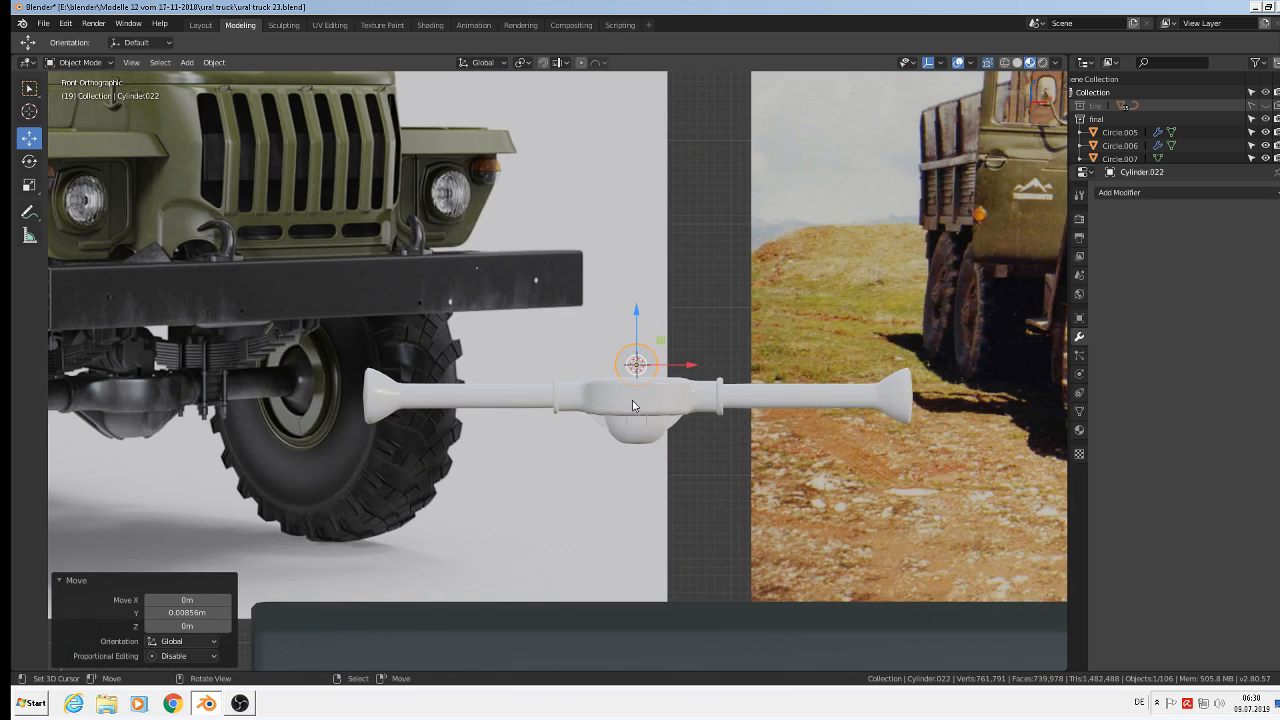
- Join the cylinder into the axle object, keeping the axle as the active object
click(632, 405)
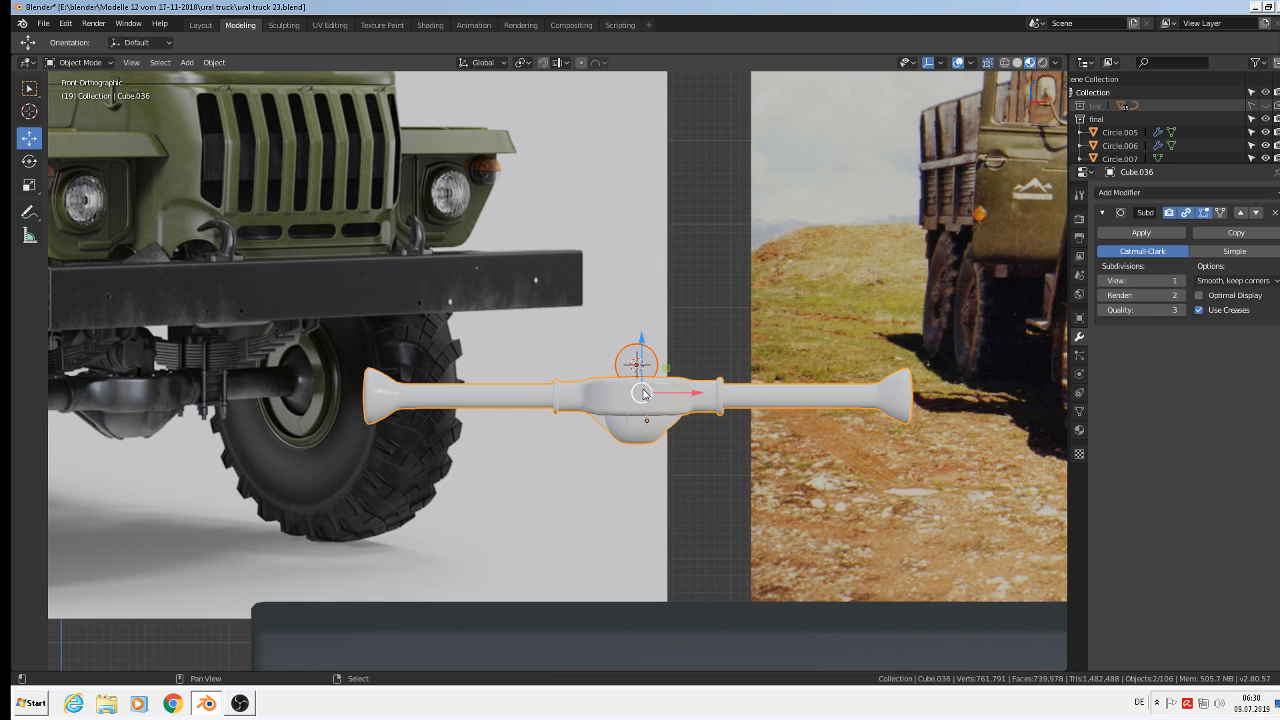
click(215, 62)
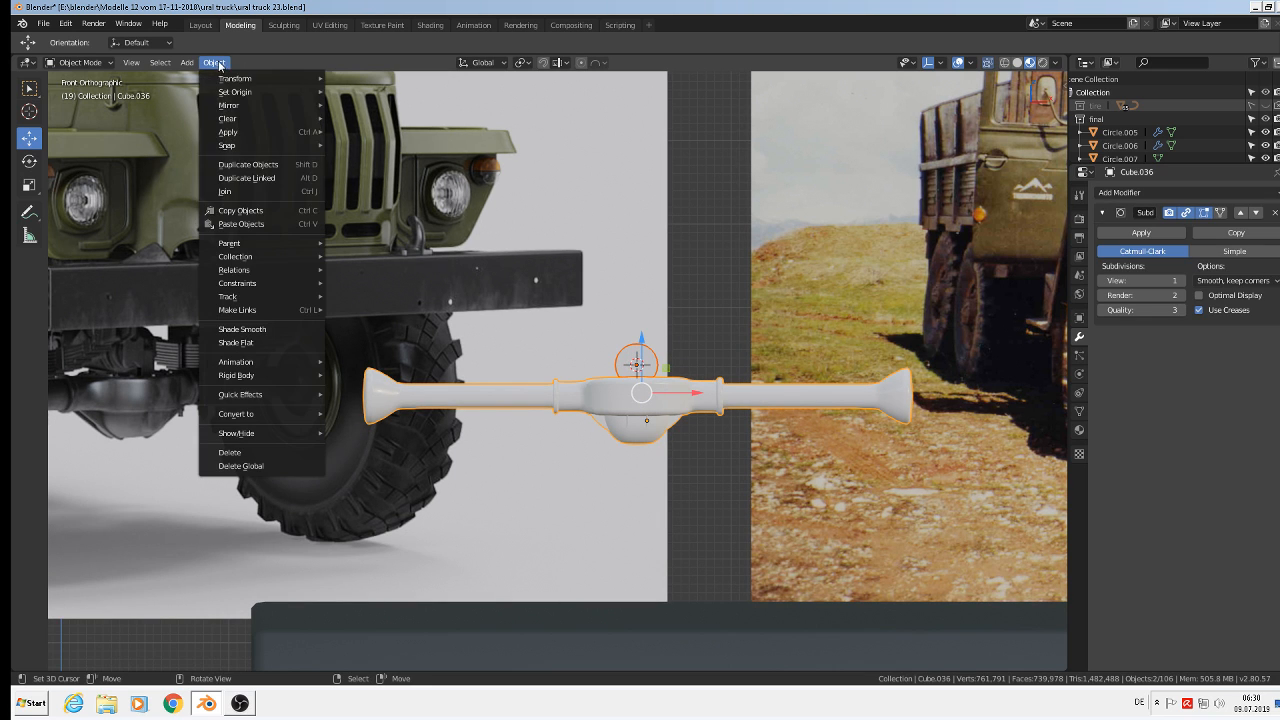
click(252, 196)
- Add one loop cut near each end of the joined cylinder, slid to factors -0.929 and 0.948
scroll(640, 385, up, 5)
middle_drag(640, 380, 663, 368)
scroll(680, 346, up, 4)
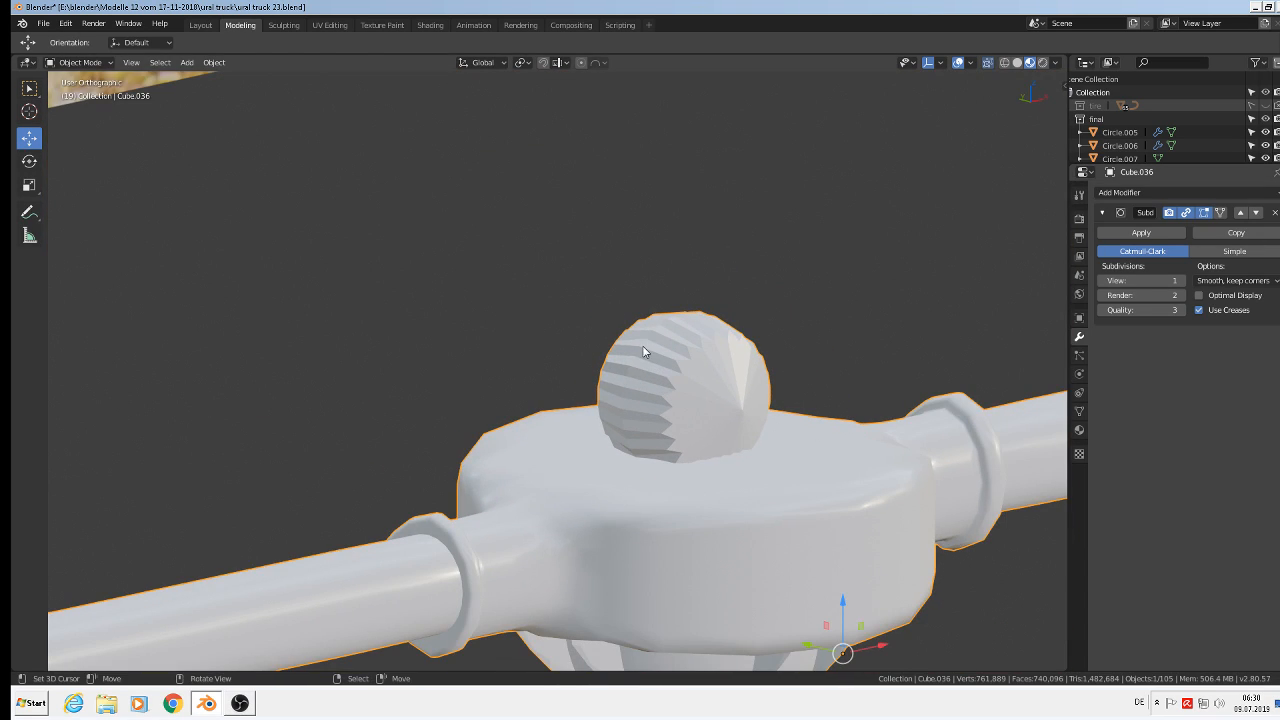
key(Tab)
scroll(670, 360, up, 2)
key(ctrl+r)
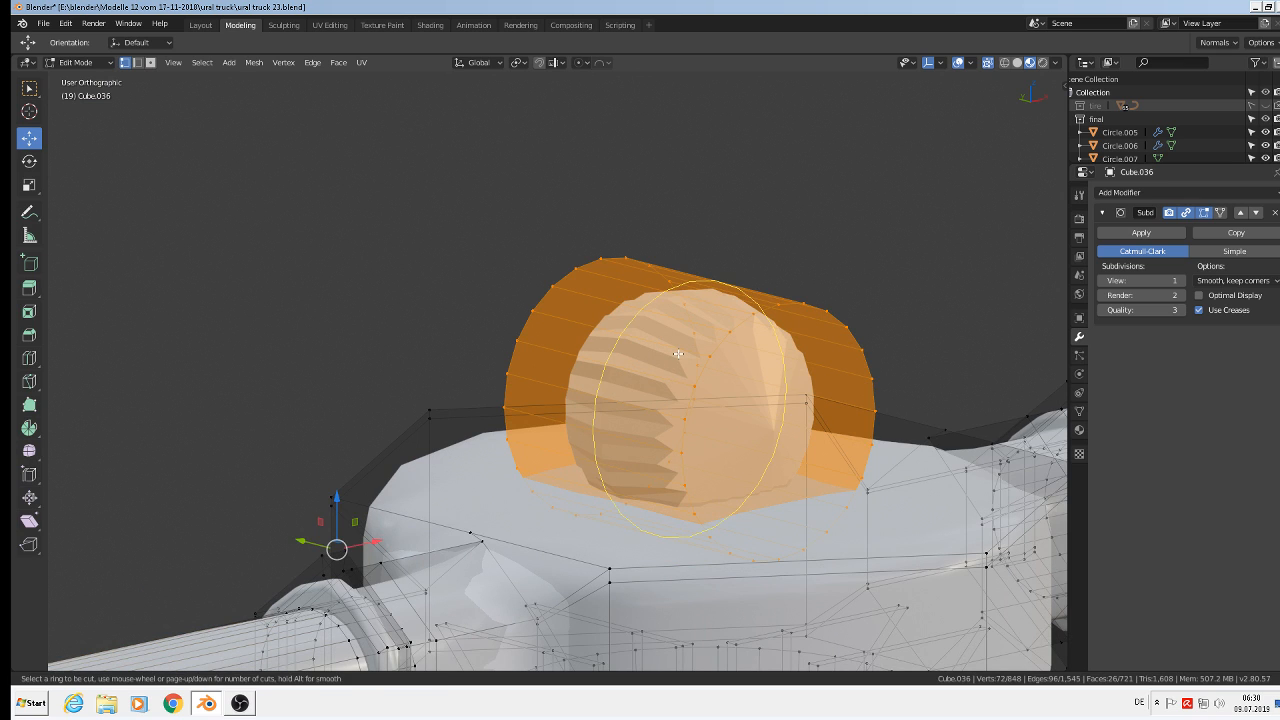
click(682, 358)
click(763, 380)
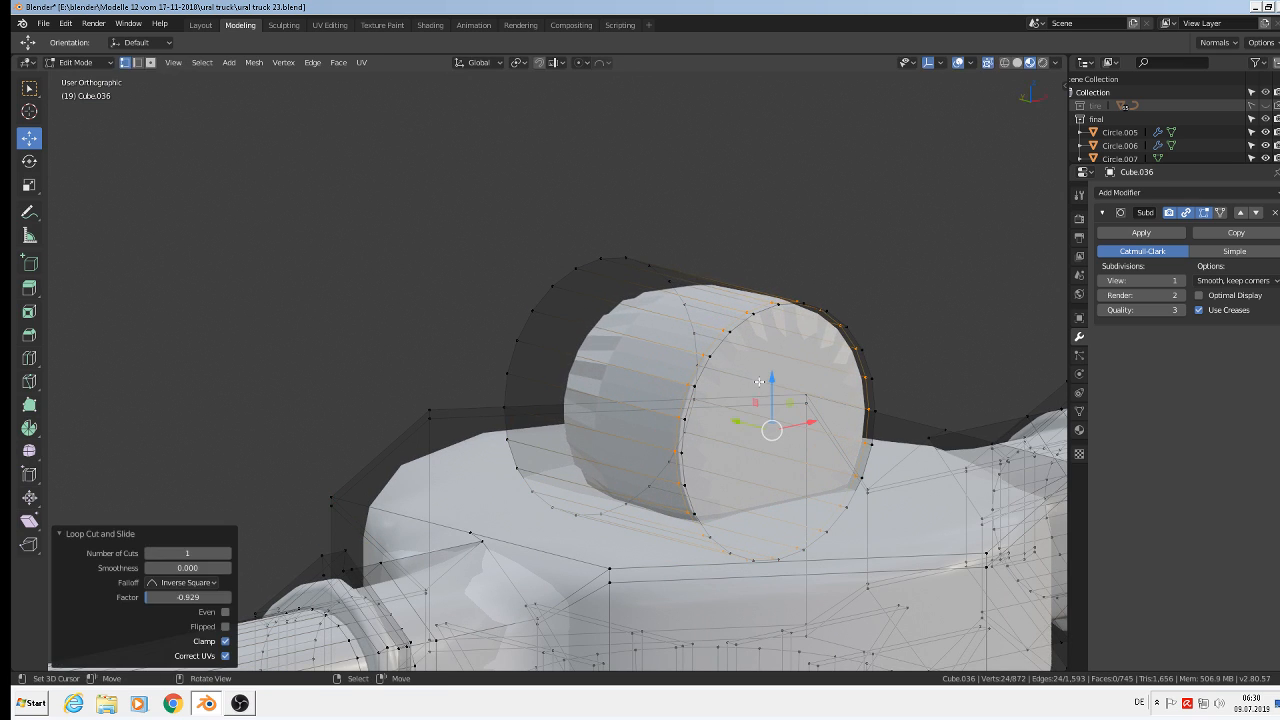
key(ctrl+r)
click(673, 323)
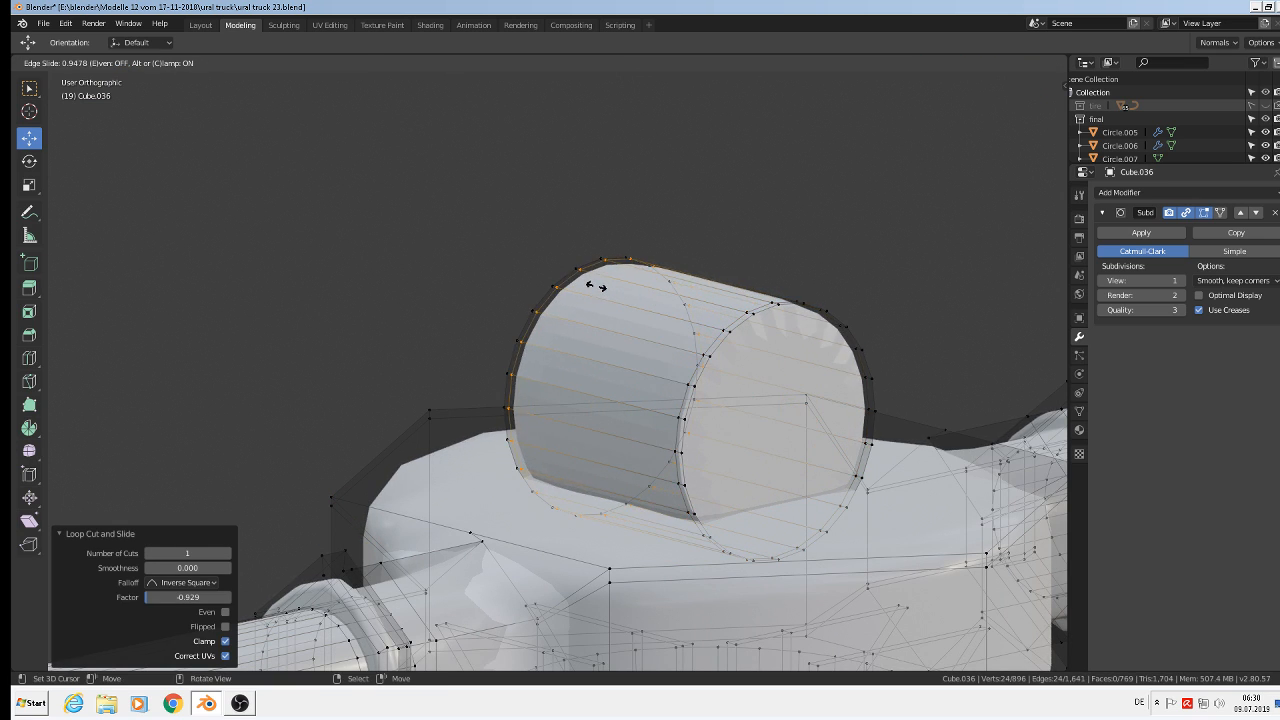
click(866, 352)
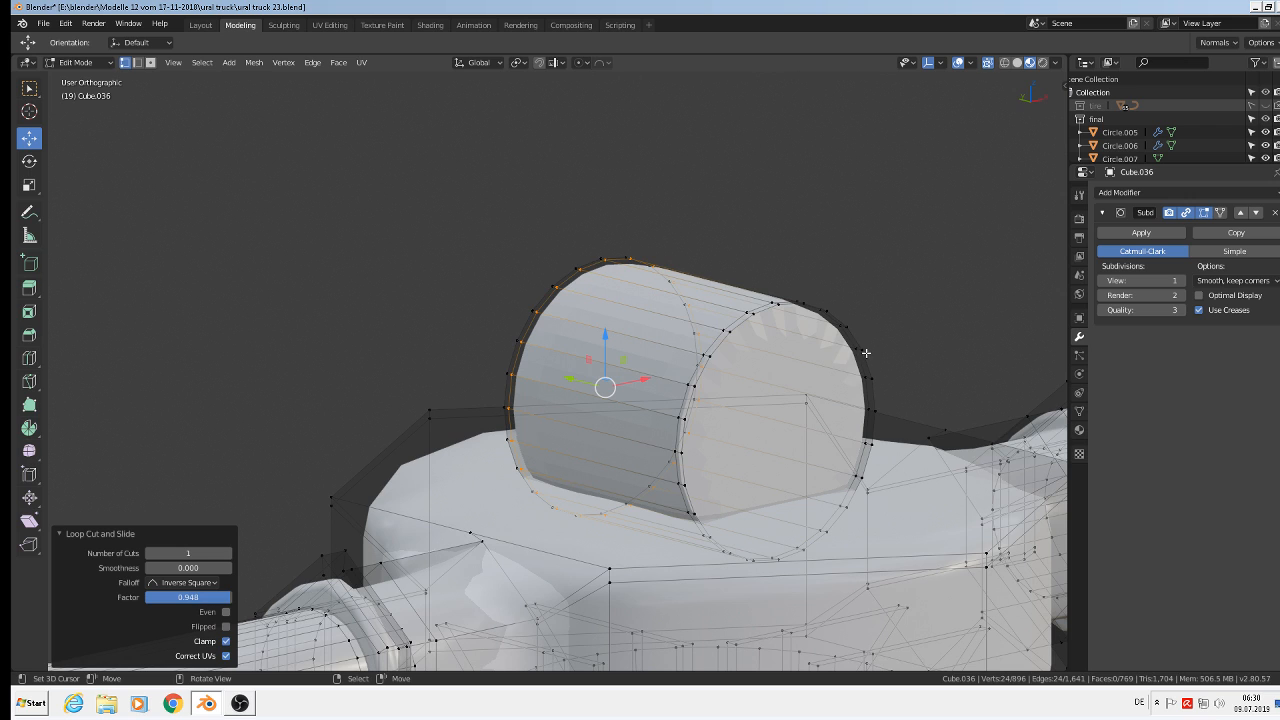
- Extrude the cylinder's front end cap and scale it slightly inward to sharpen the rim, returning to Object Mode
right_click(746, 325)
alt+right_click(739, 322)
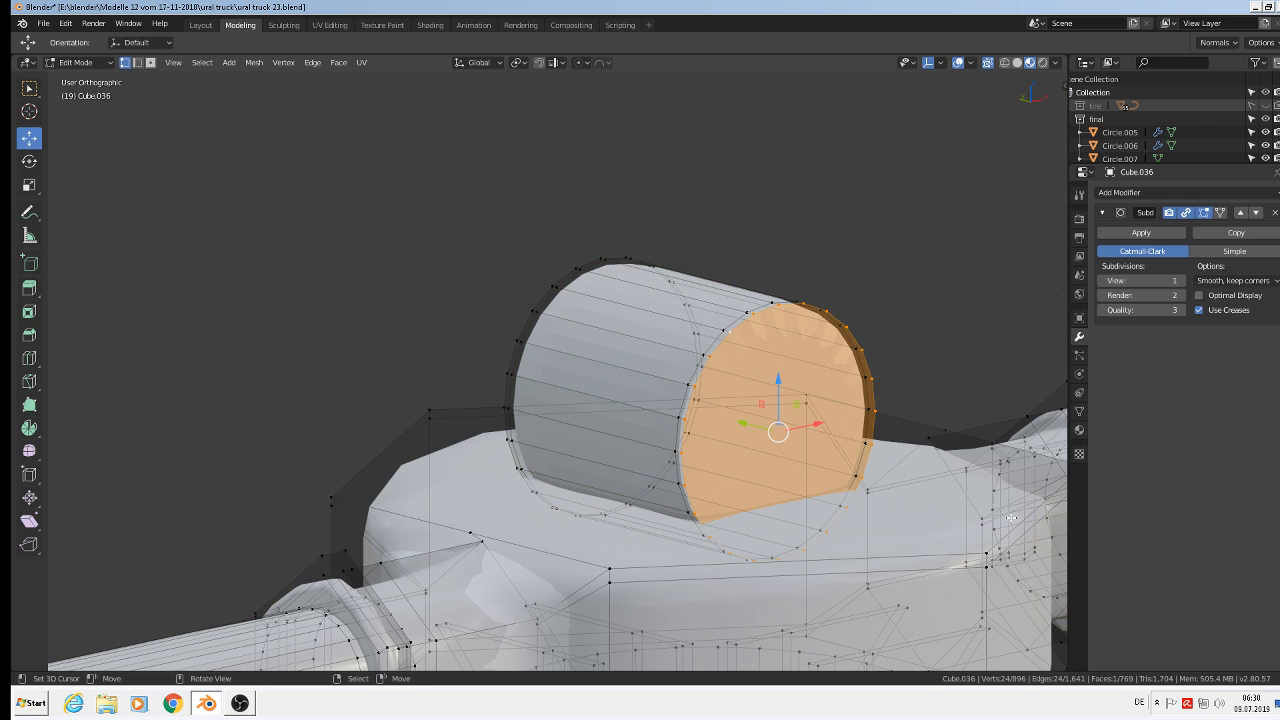
key(e)
key(s)
key(0)
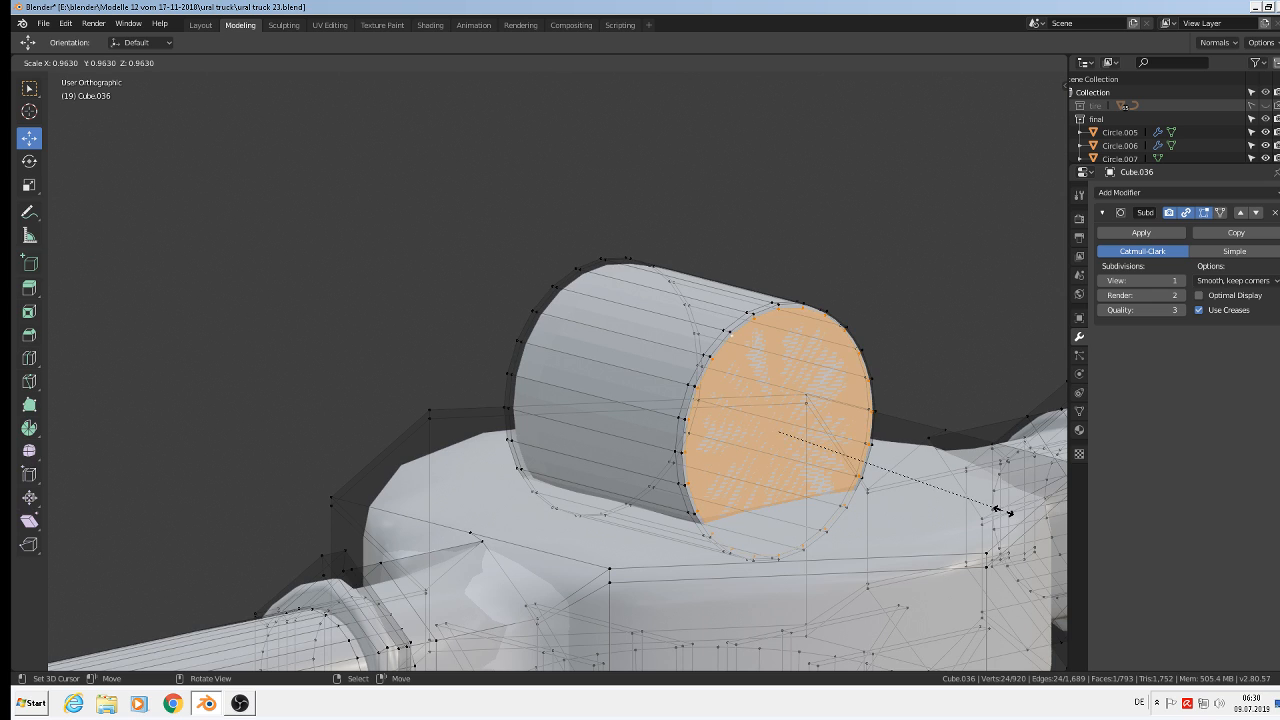
click(1000, 513)
key(Tab)
middle_drag(1000, 516, 800, 426)
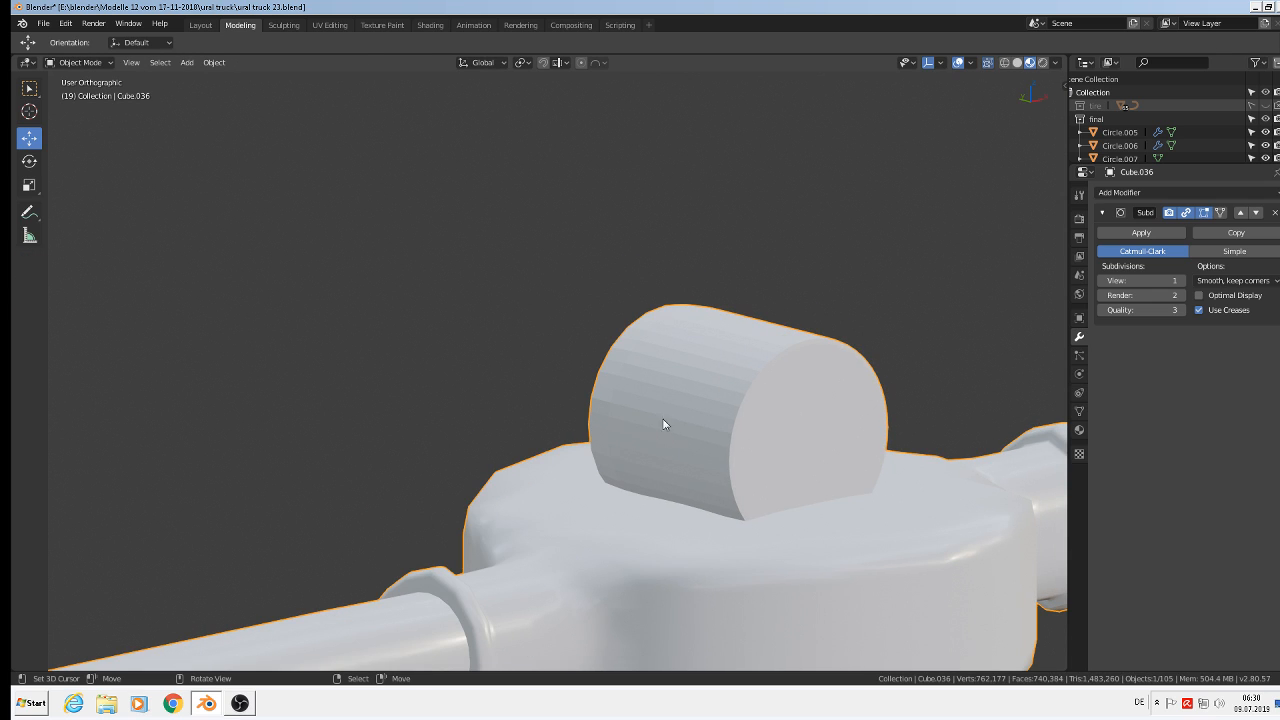
- Apply smooth shading to the axle object and return to front view
click(213, 62)
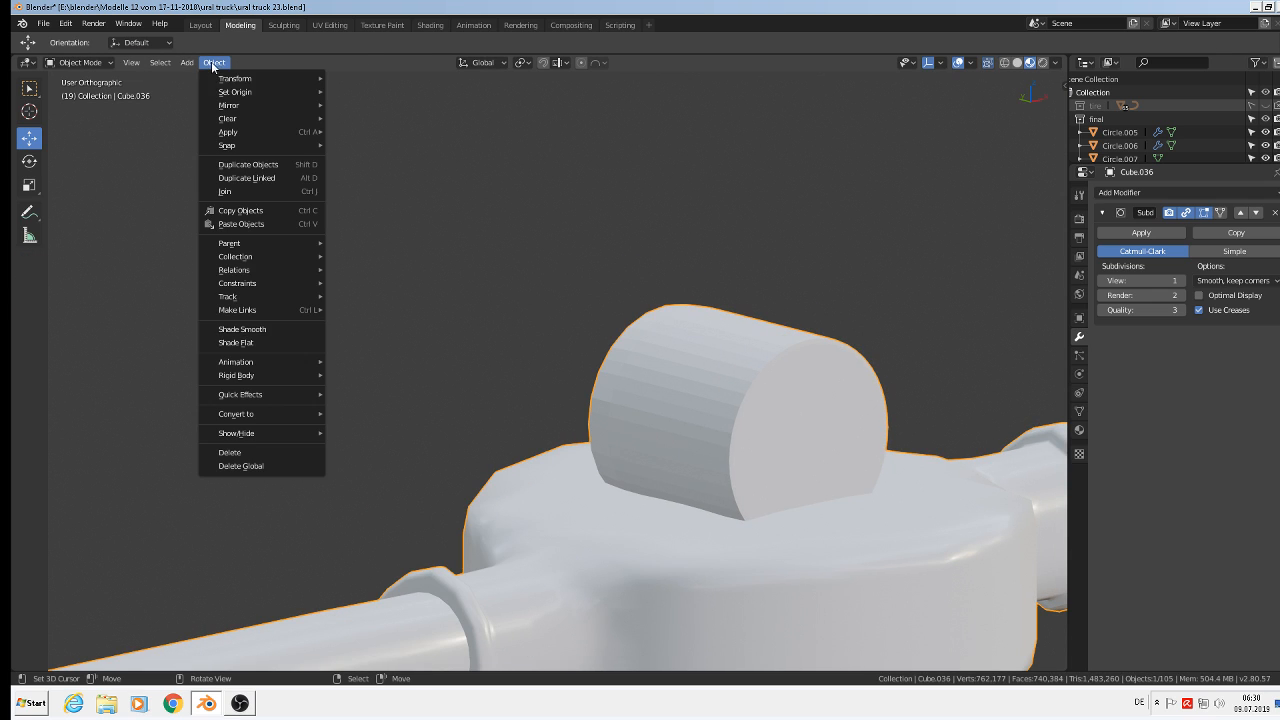
click(262, 330)
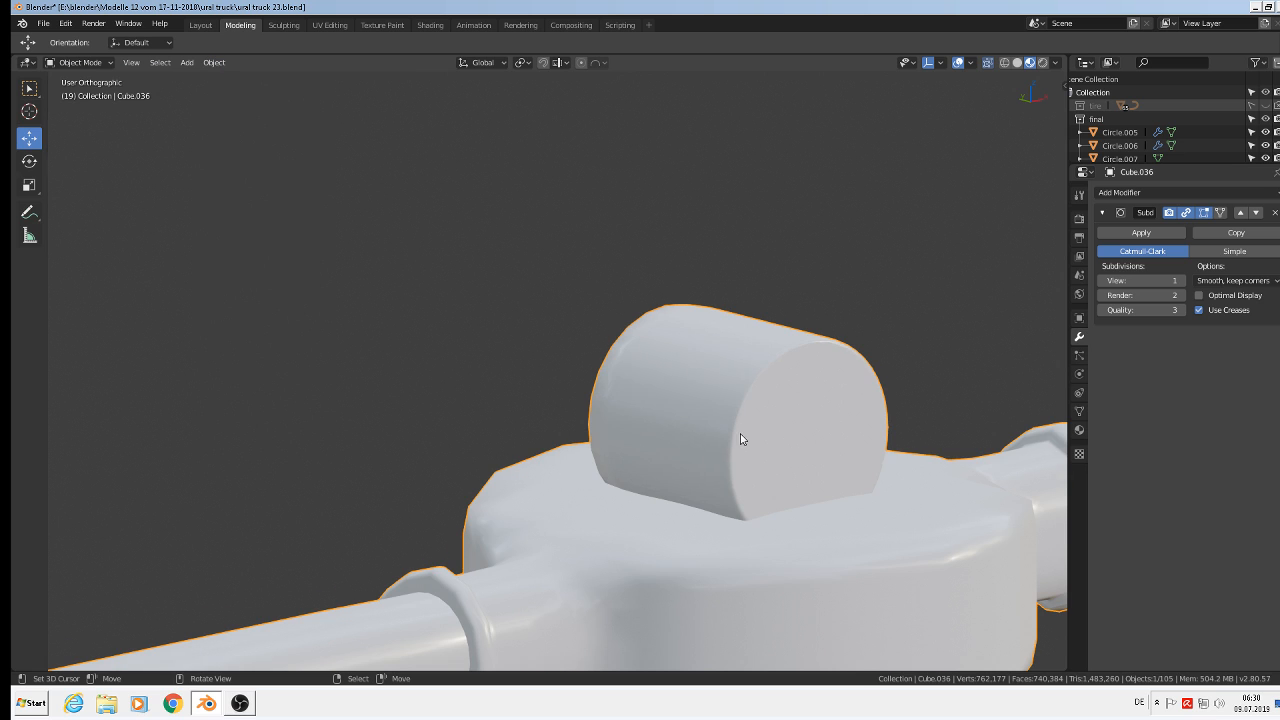
scroll(874, 509, down, 5)
middle_drag(874, 509, 837, 504)
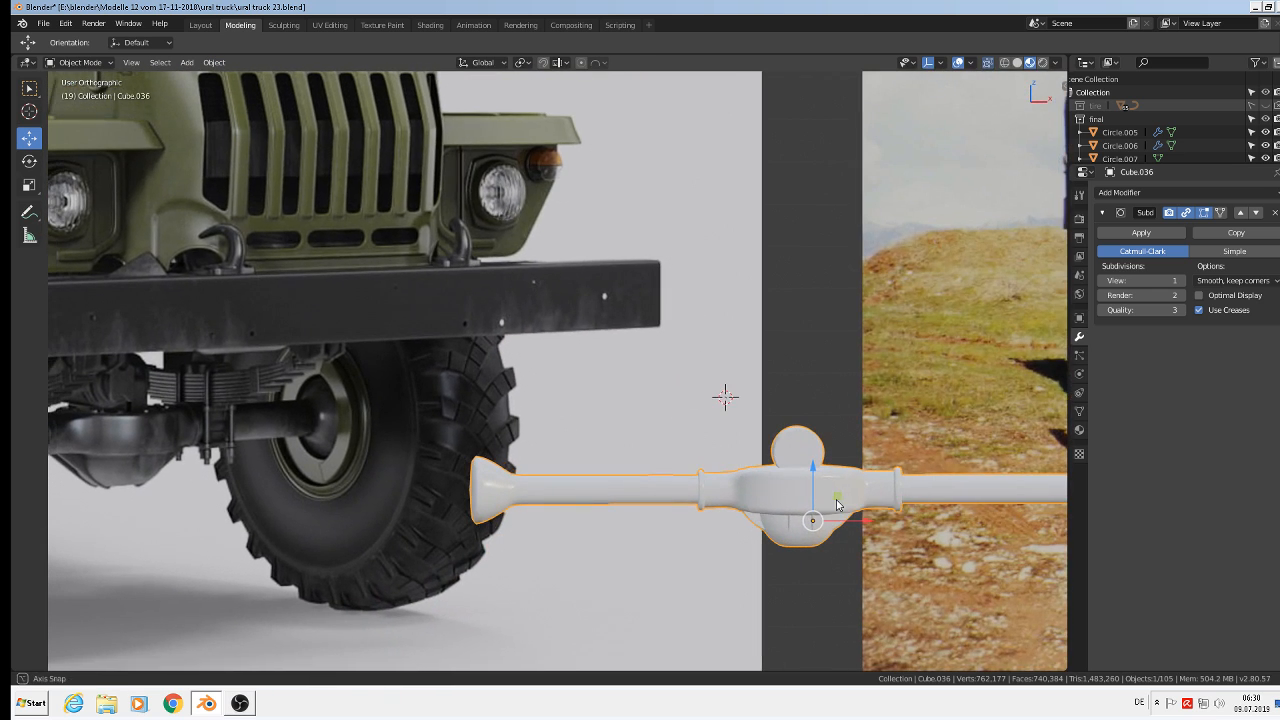
scroll(837, 504, down, 2)
key(KP_1)
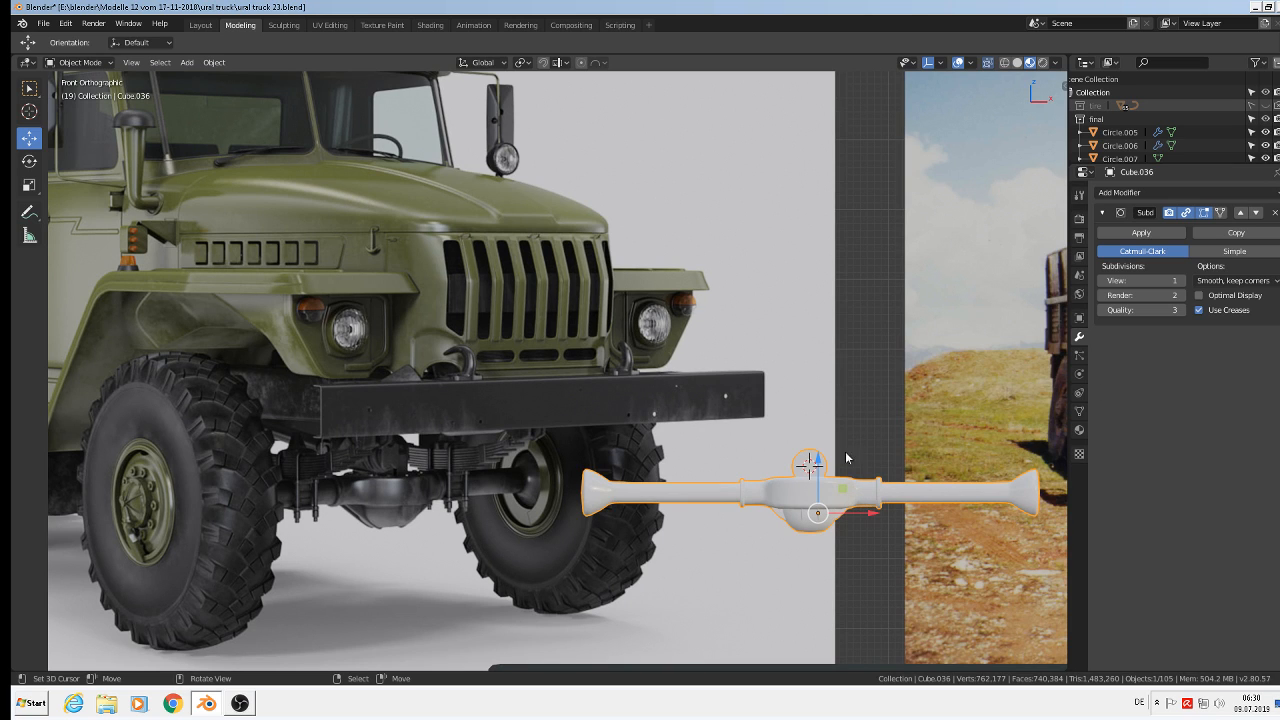
- Assign the existing "black steahl" material to the selected axle
click(1079, 430)
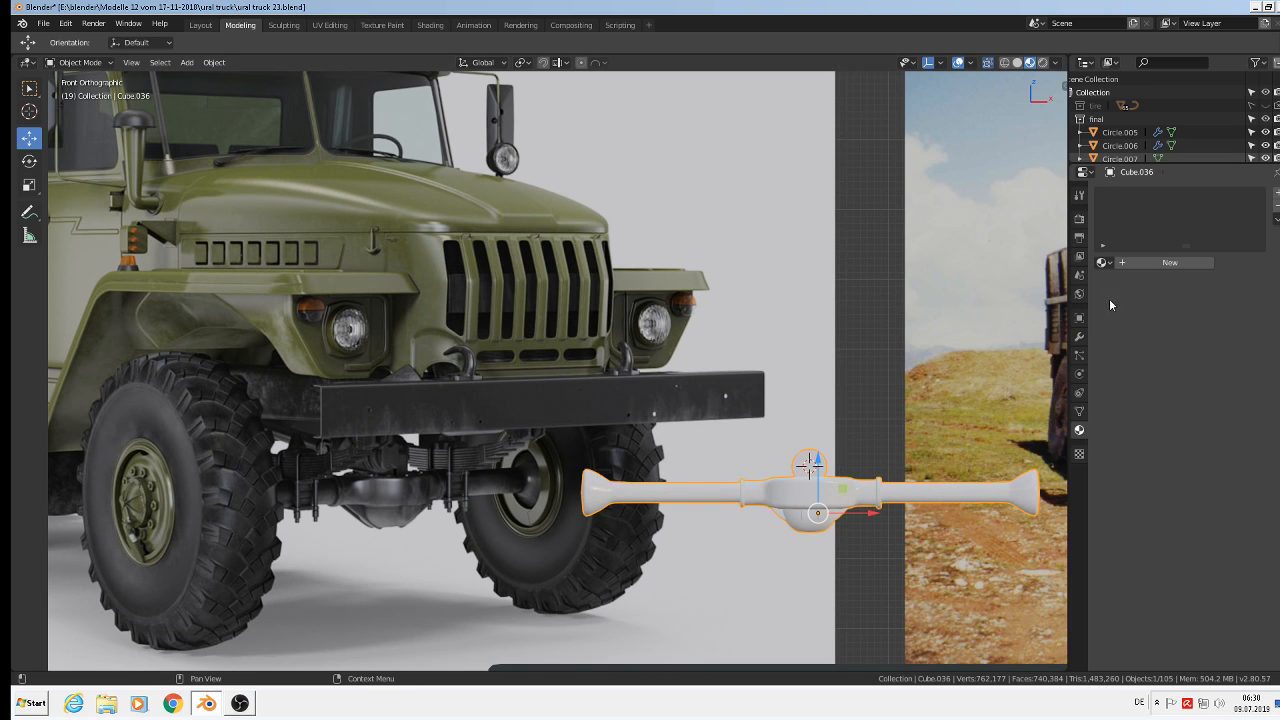
click(1110, 265)
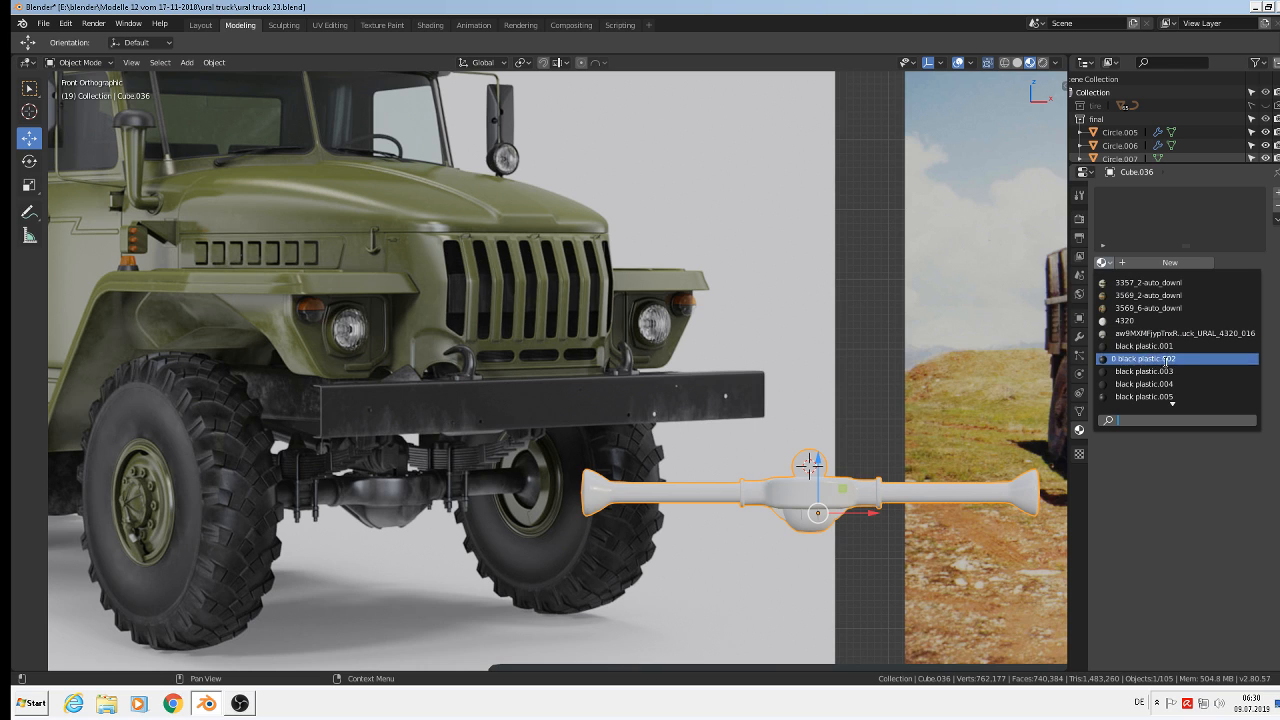
scroll(1163, 392, down, 8)
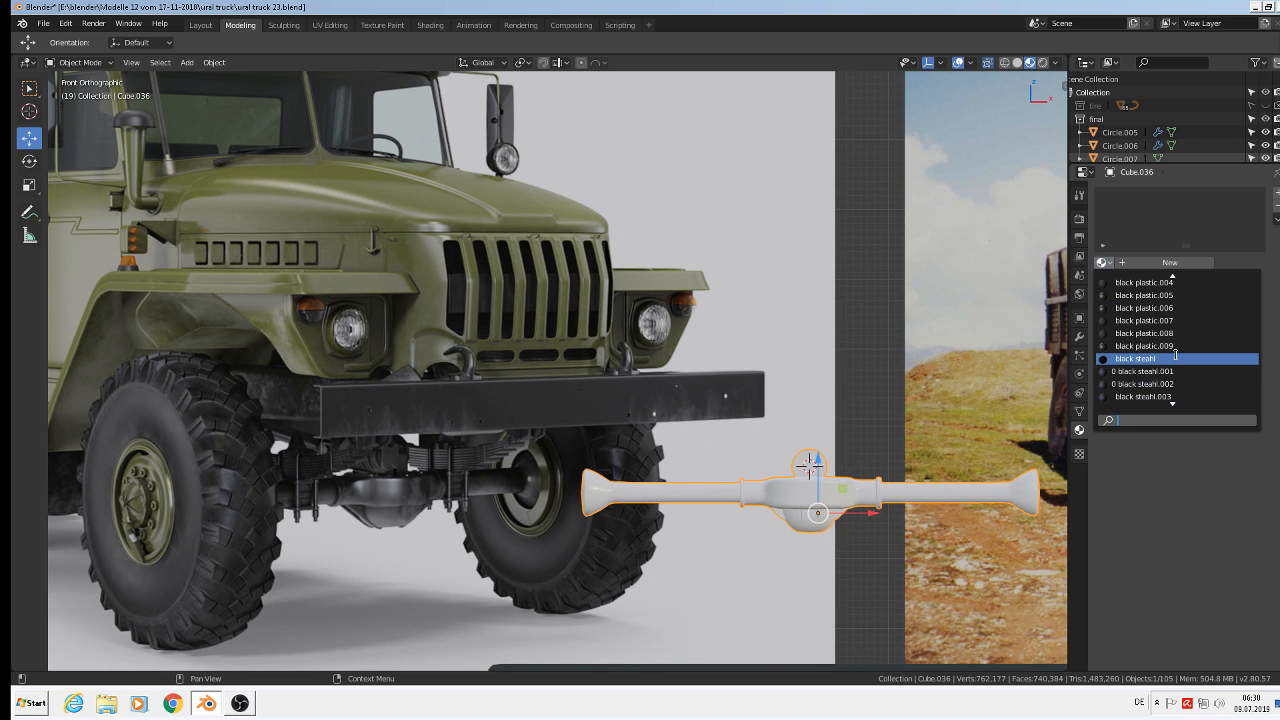
click(1176, 354)
- Save the project as a new file named ural truck 24.blend
scroll(901, 420, down, 4)
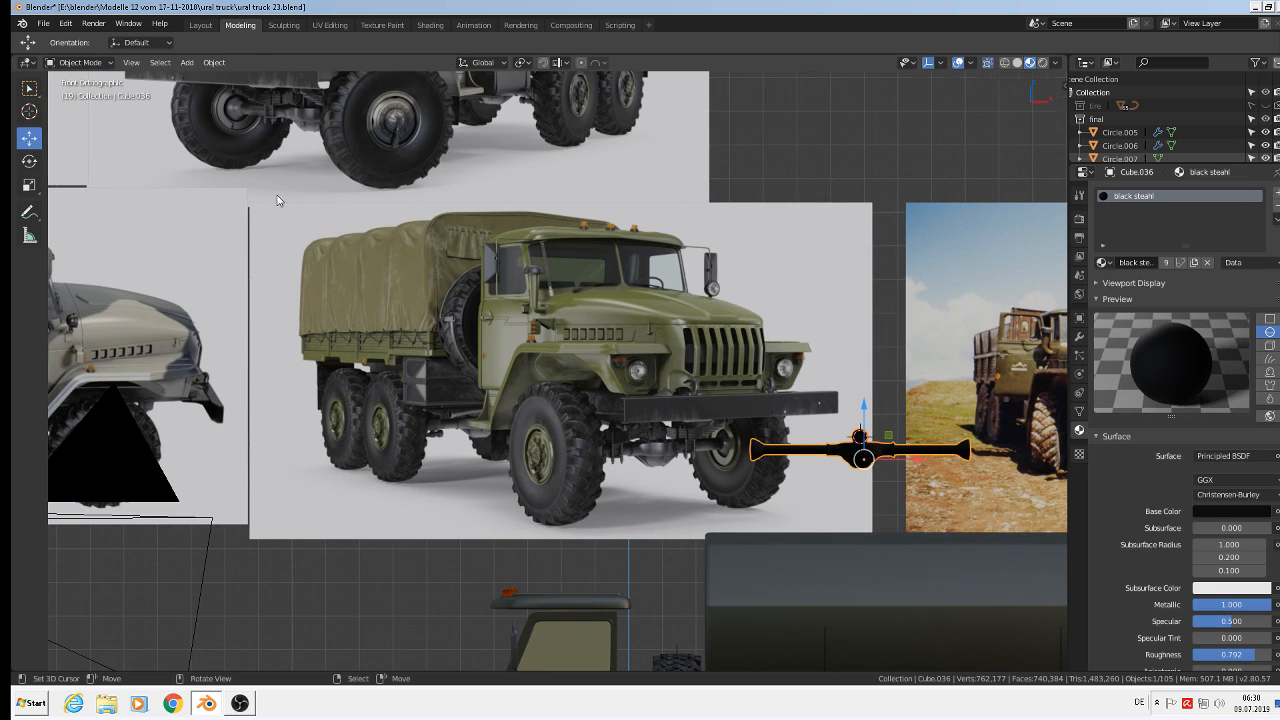
scroll(277, 196, down, 1)
click(44, 22)
click(62, 147)
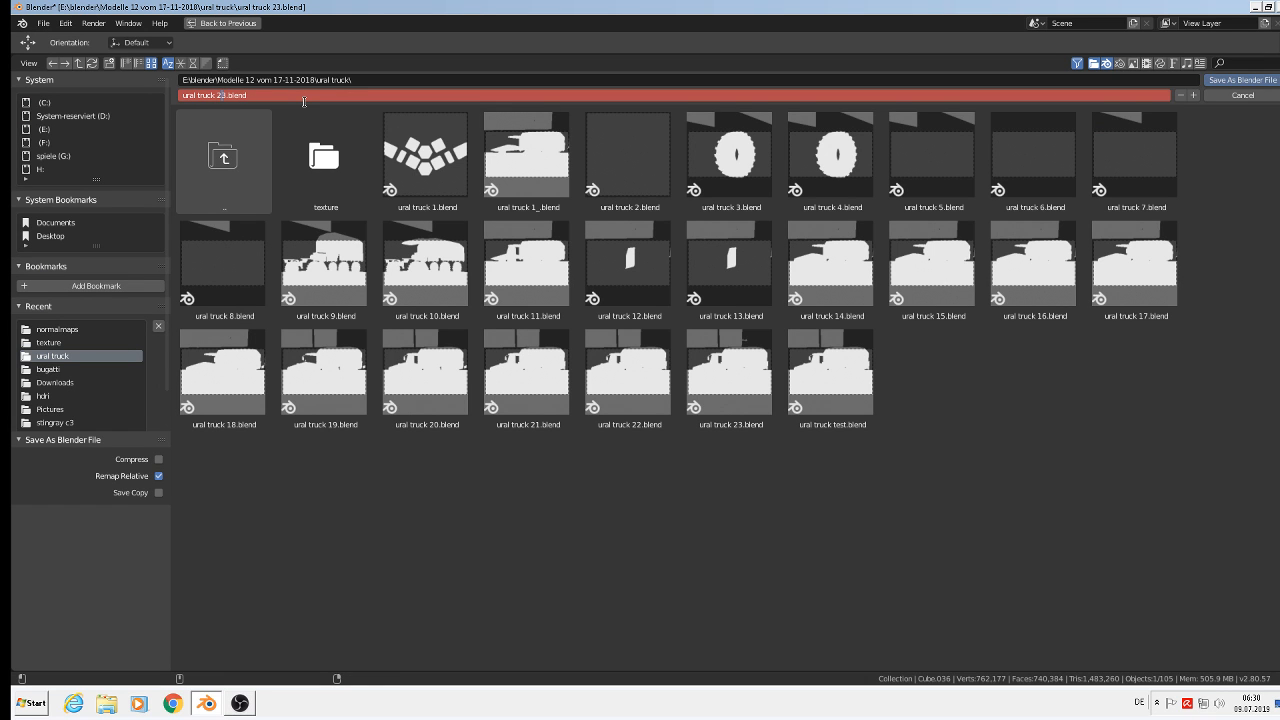
click(1248, 80)
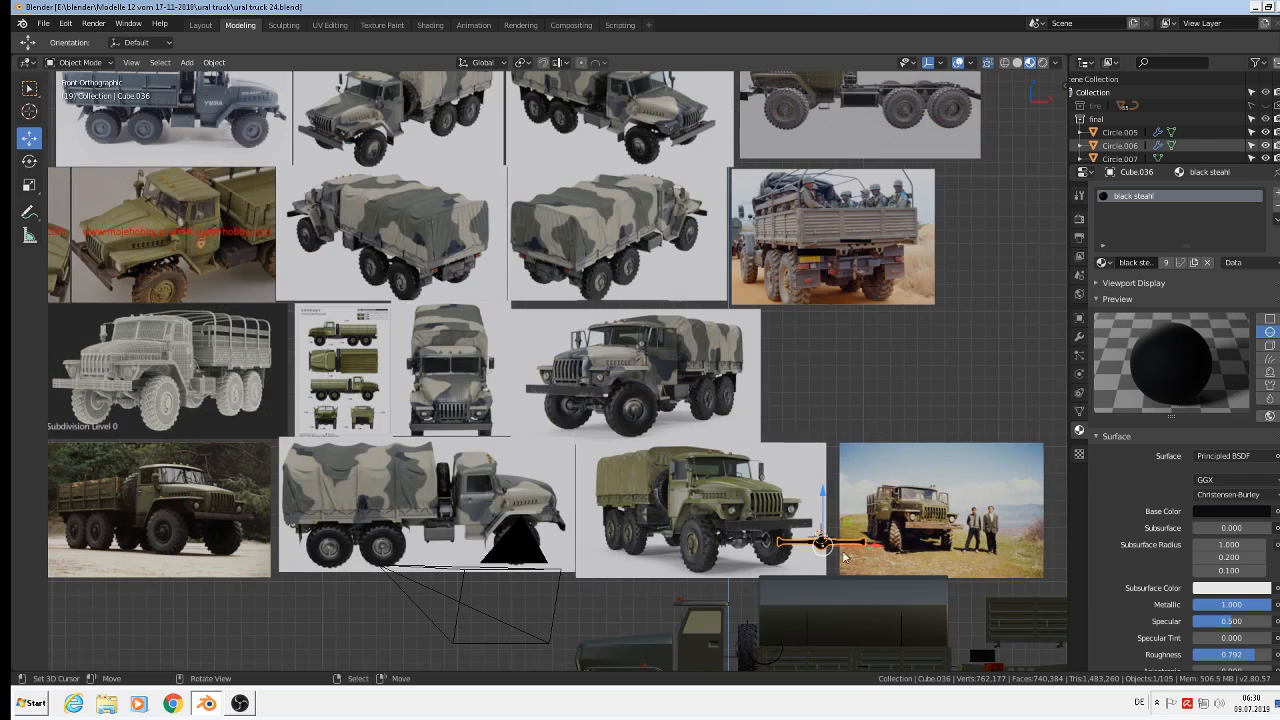
- Move the axle from the reference photo down to the truck's front wheel, then about 1.18 m forward along X, ahead of the bumper
shift+middle_drag(843, 557, 657, 234)
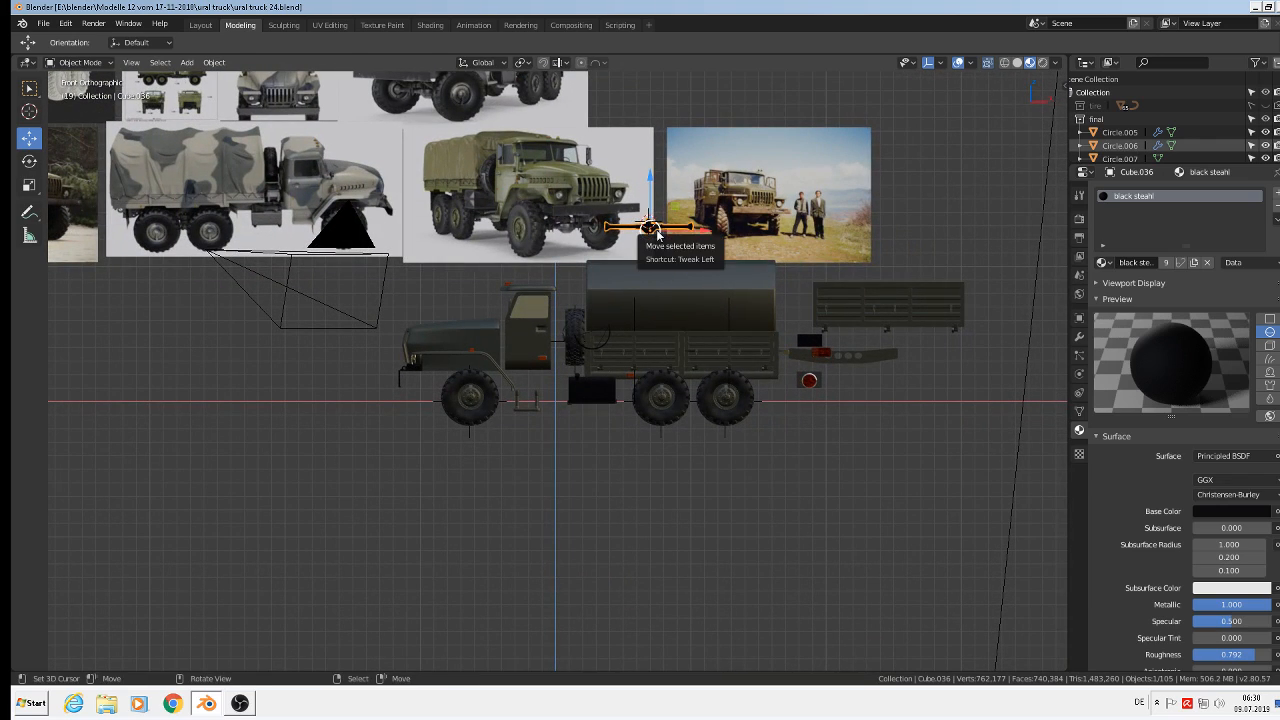
drag(657, 234, 470, 397)
middle_drag(470, 397, 554, 442)
scroll(552, 438, up, 2)
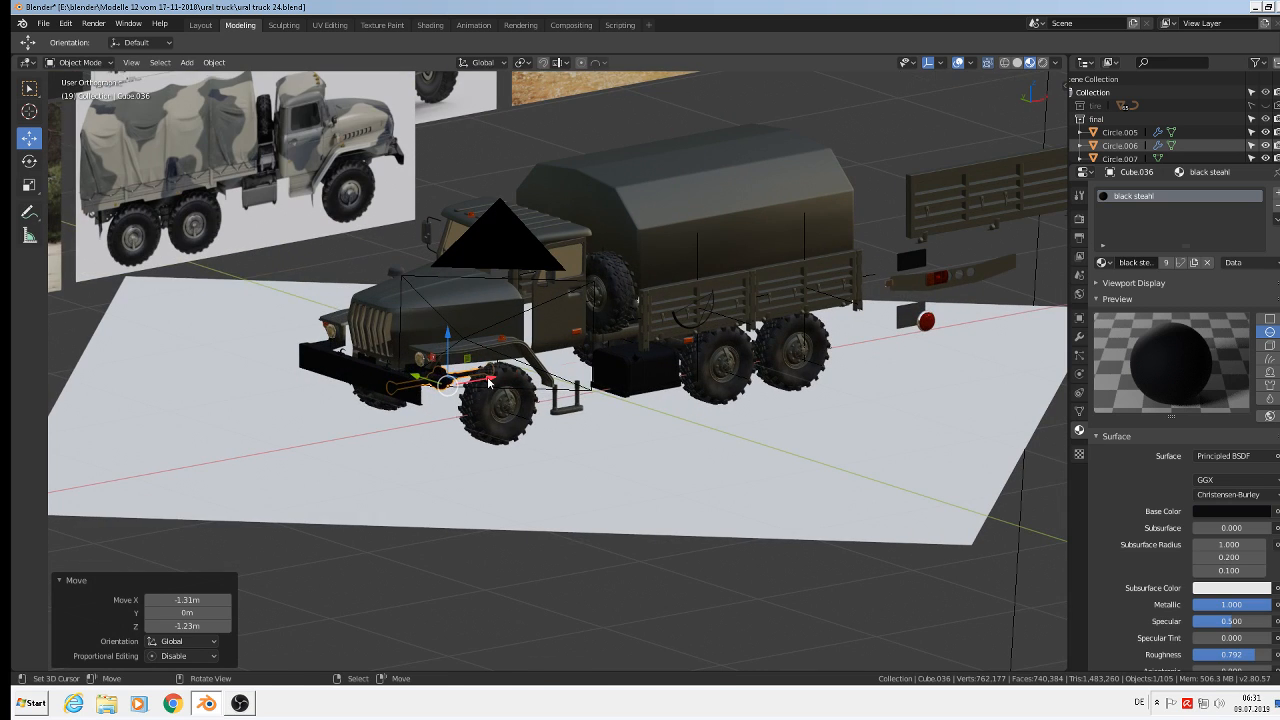
drag(489, 381, 304, 414)
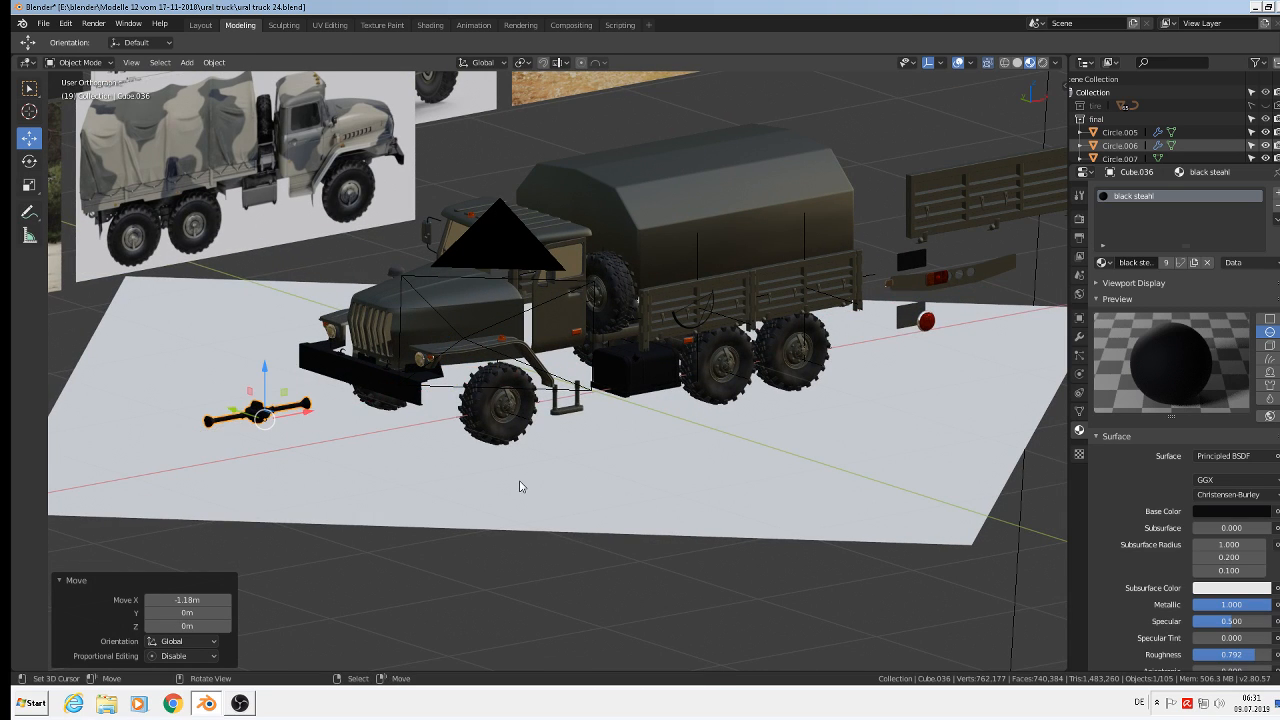
- In the front view, place the 3D cursor on the green truck photo beside the front leaf spring and add a cube there
scroll(519, 486, down, 2)
middle_drag(519, 486, 443, 393)
key(KP_1)
scroll(517, 156, up, 8)
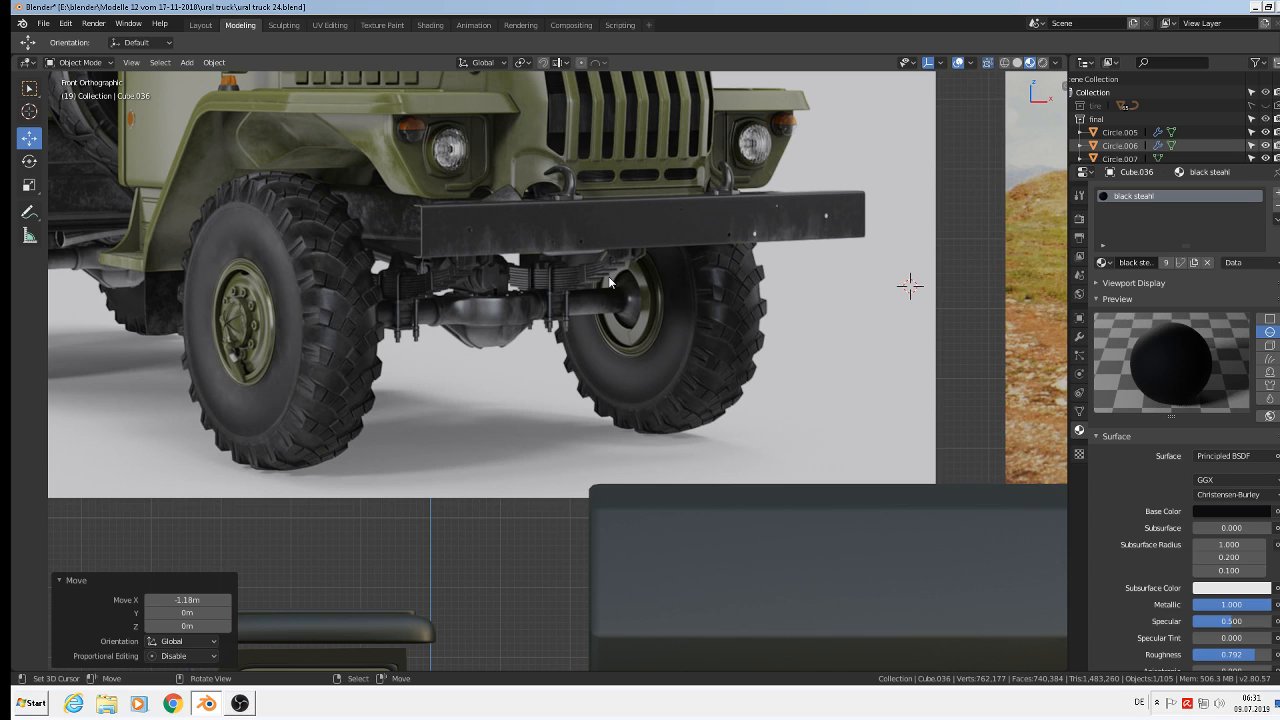
shift+right_click(679, 283)
click(205, 62)
click(187, 62)
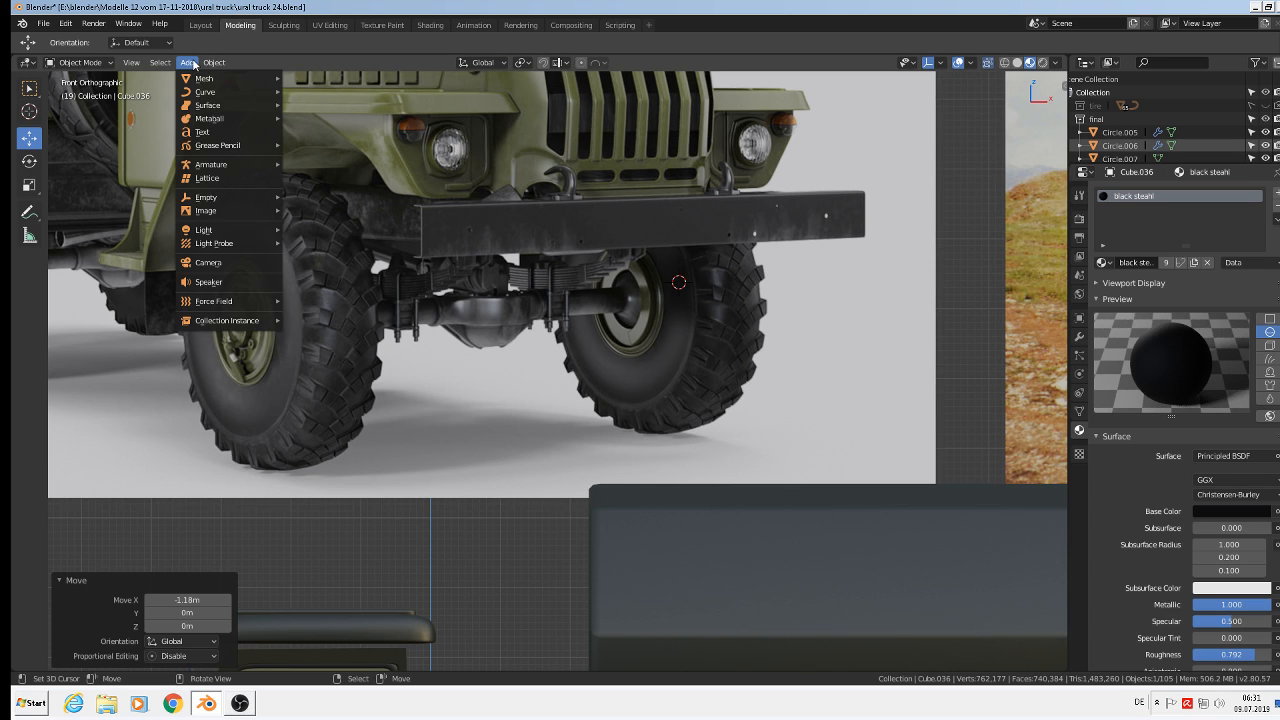
mouse_move(220, 78)
click(337, 91)
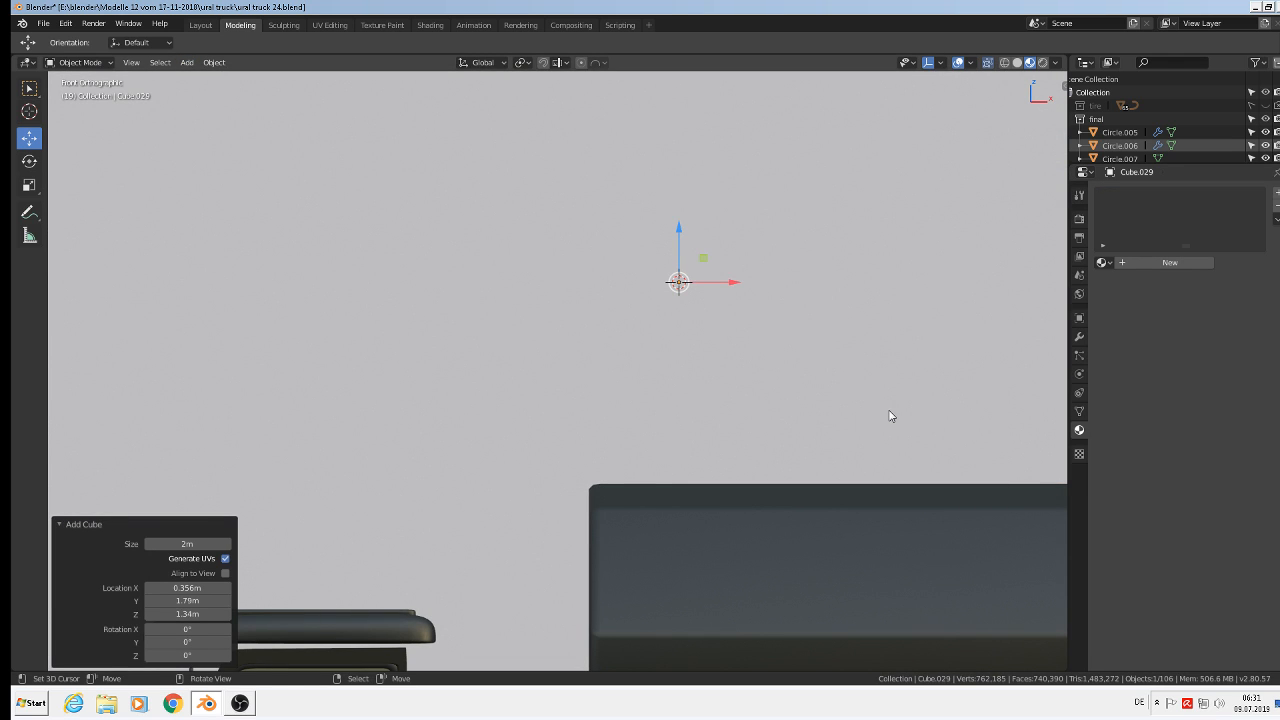
- Shrink the cube and shape it into a thin leaf strip, scaling it by about 0.075 along Z and 3.04 along X
key(s)
click(667, 294)
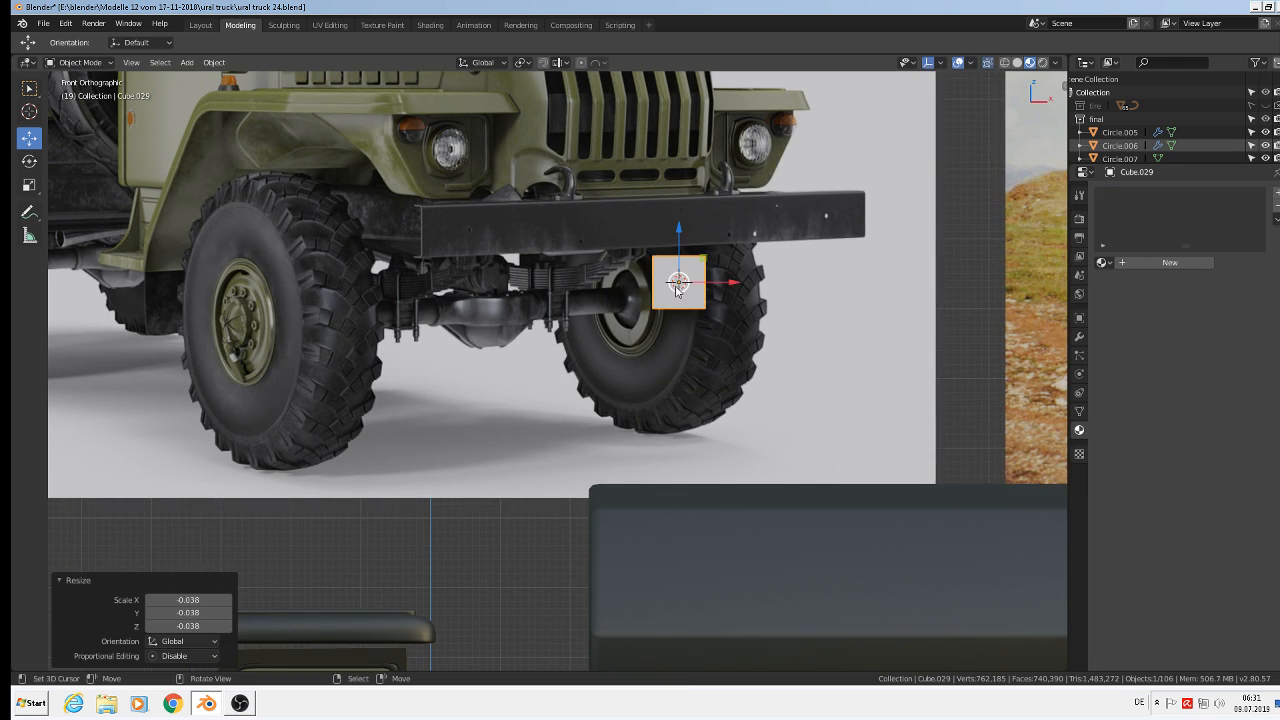
scroll(680, 285, up, 8)
key(s)
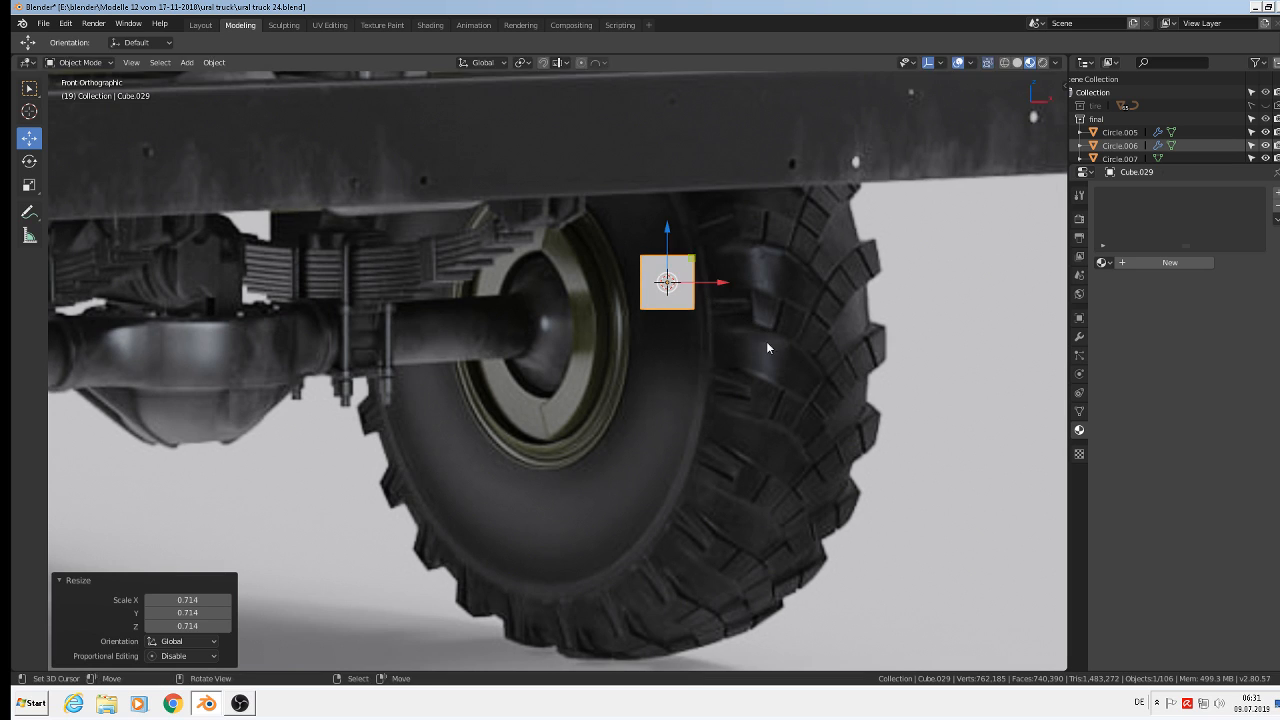
key(z)
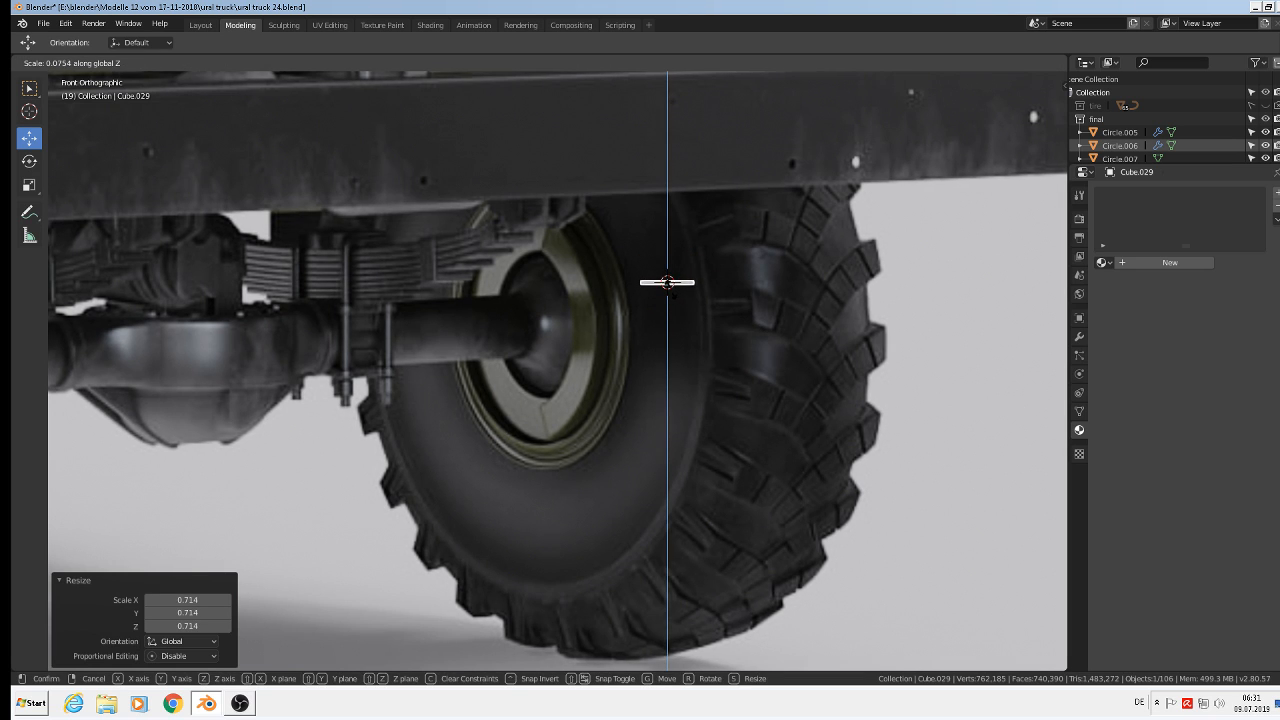
click(696, 313)
key(s)
key(x)
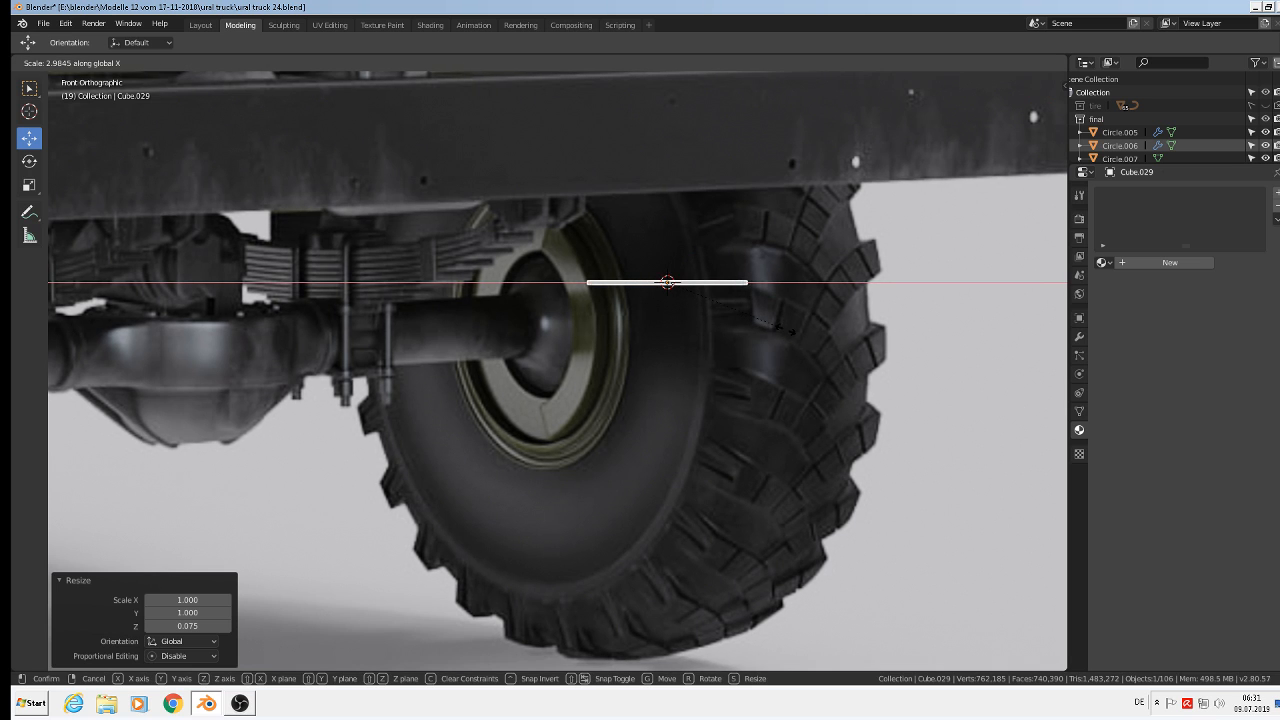
click(789, 330)
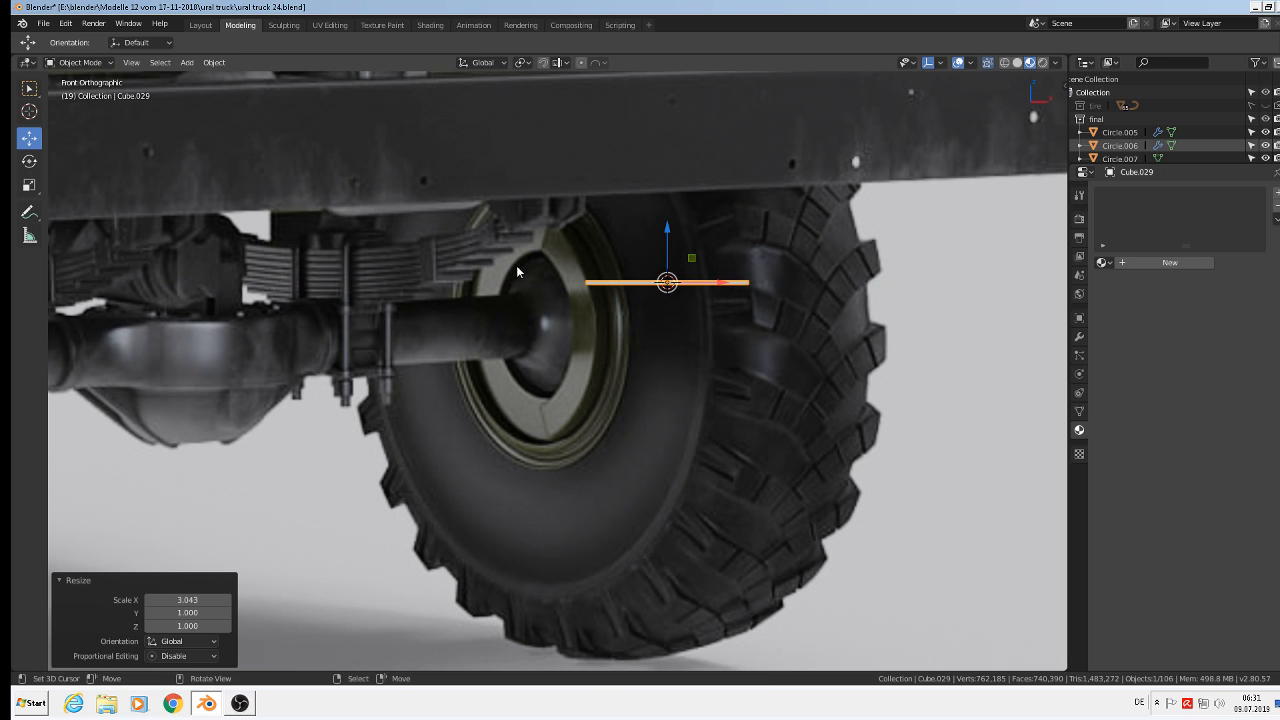
scroll(700, 334, up, 2)
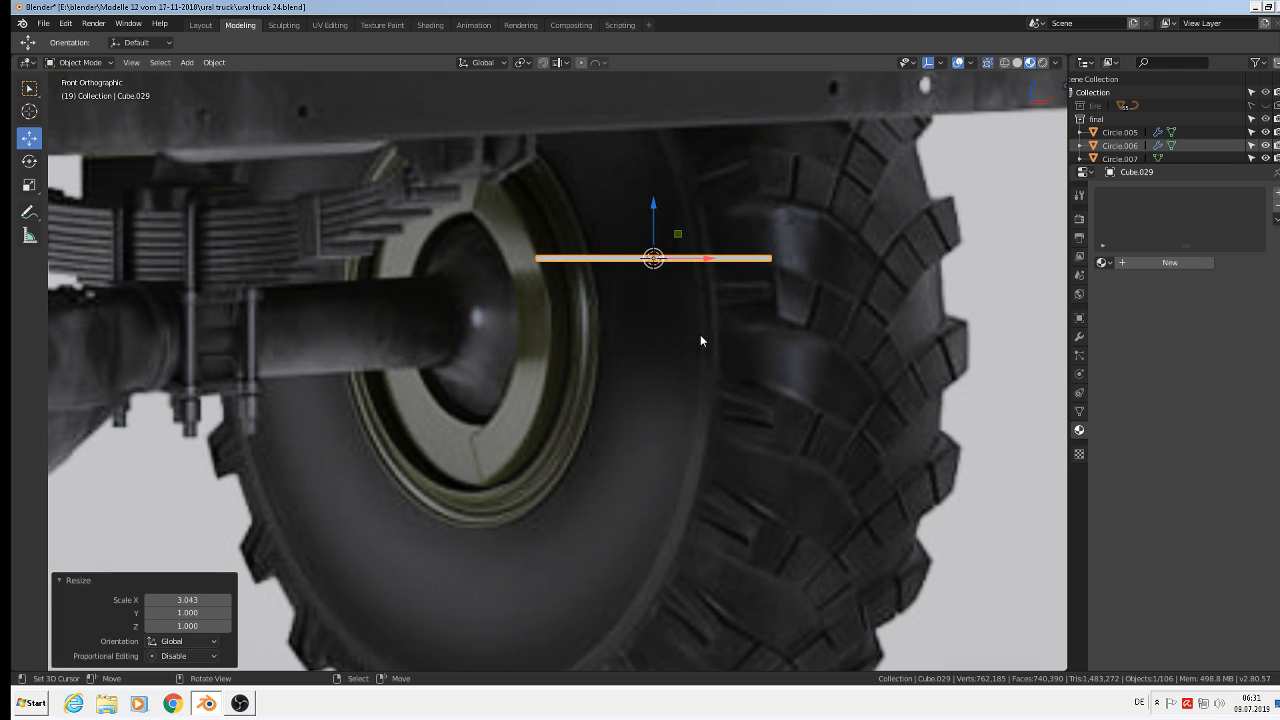
key(shift+d)
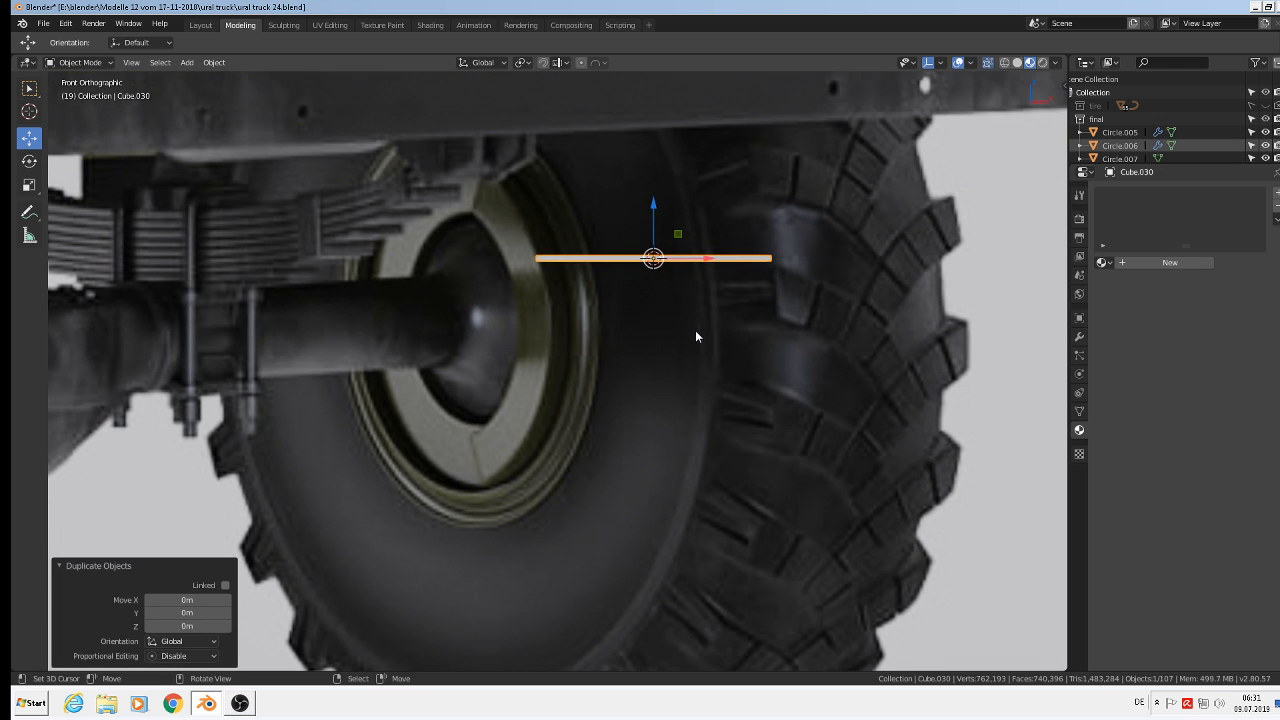
key(z)
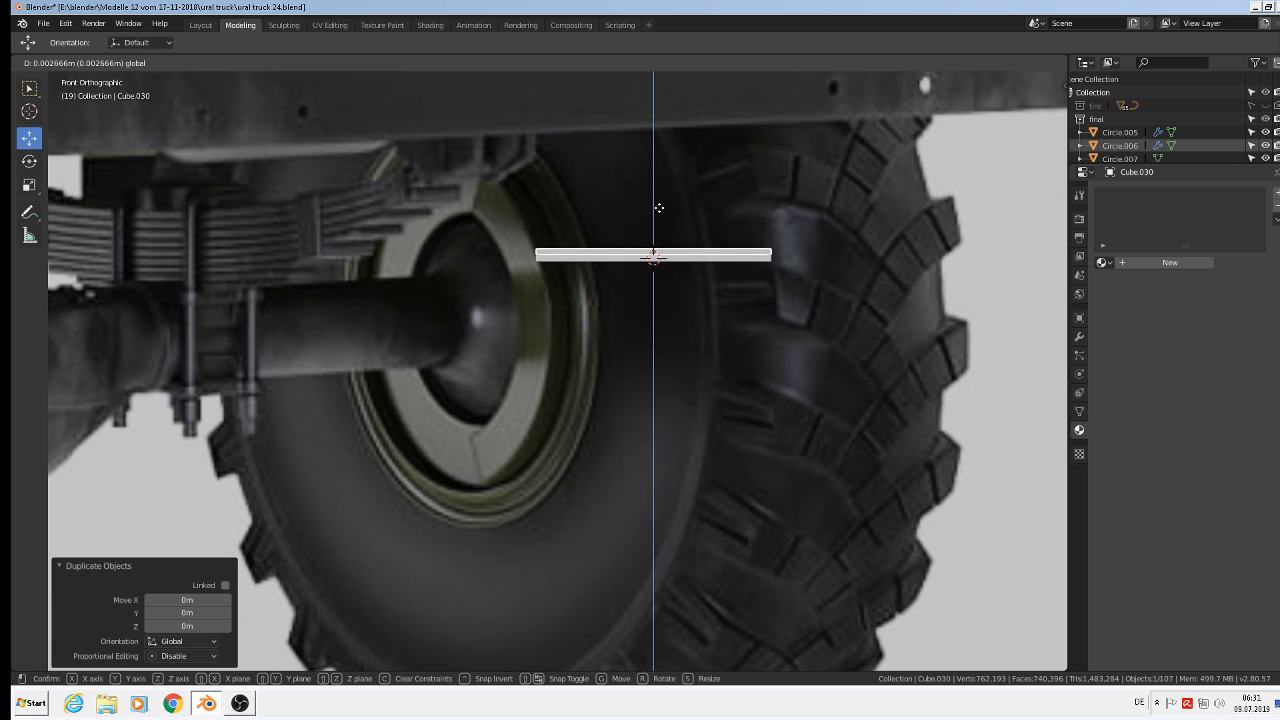
click(659, 208)
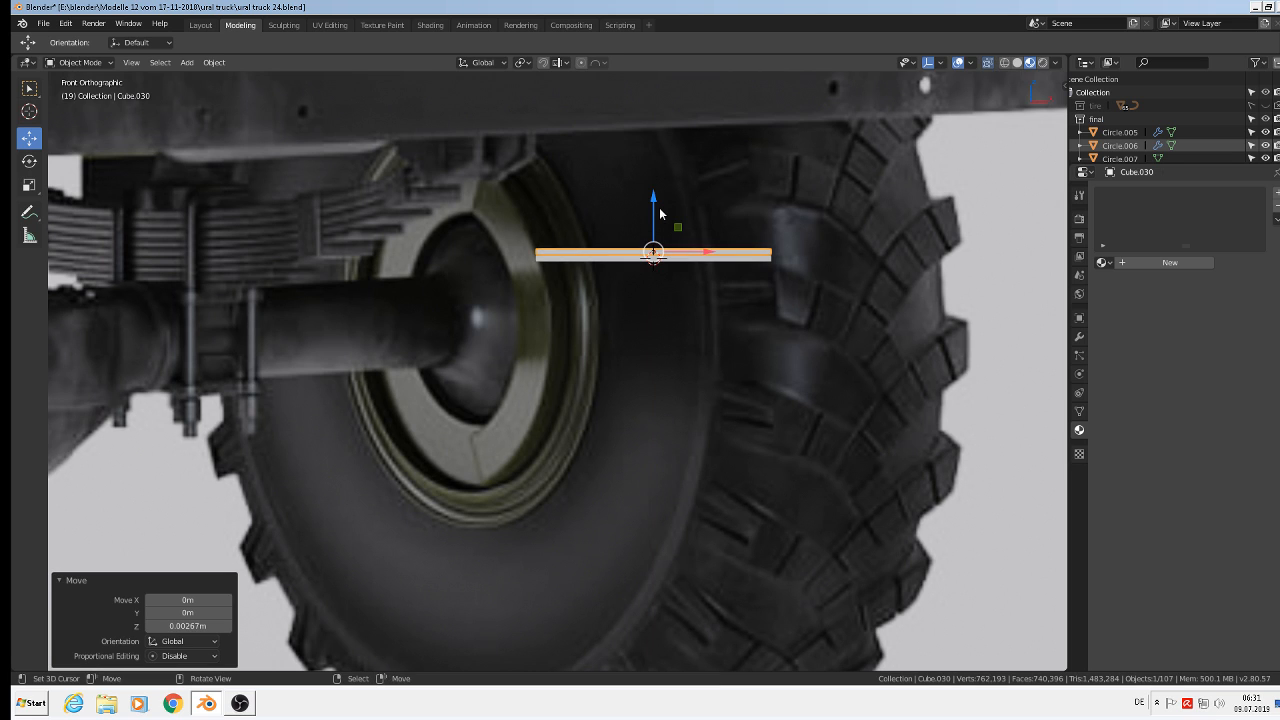
key(x)
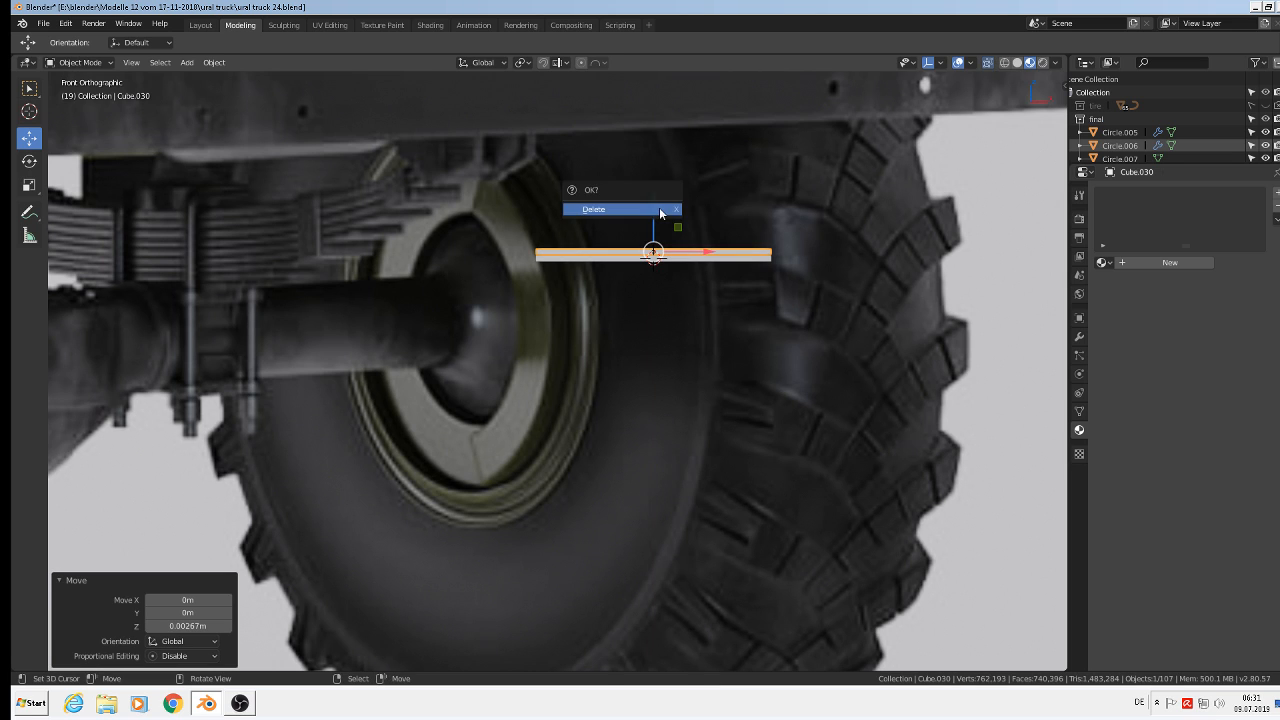
click(660, 209)
- Add an Array modifier to the thin leaf strip
click(651, 255)
scroll(620, 313, down, 4)
scroll(462, 299, up, 3)
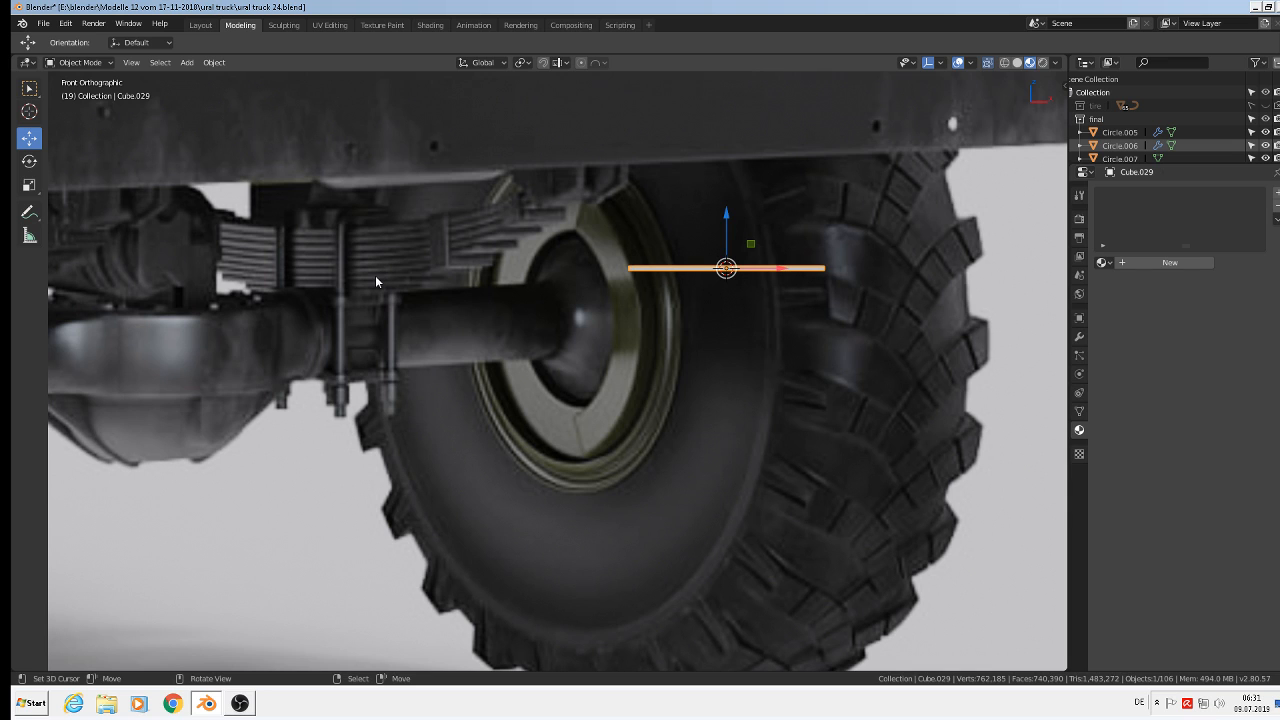
click(1080, 336)
click(1170, 195)
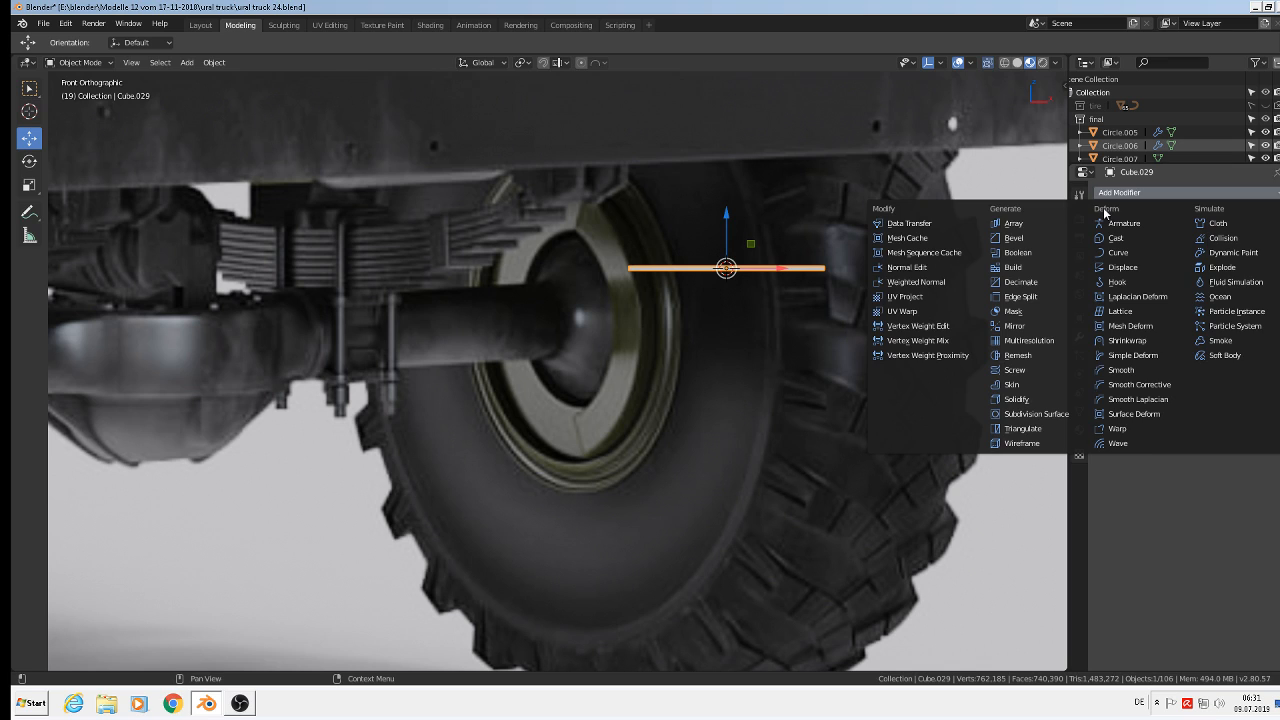
click(1015, 225)
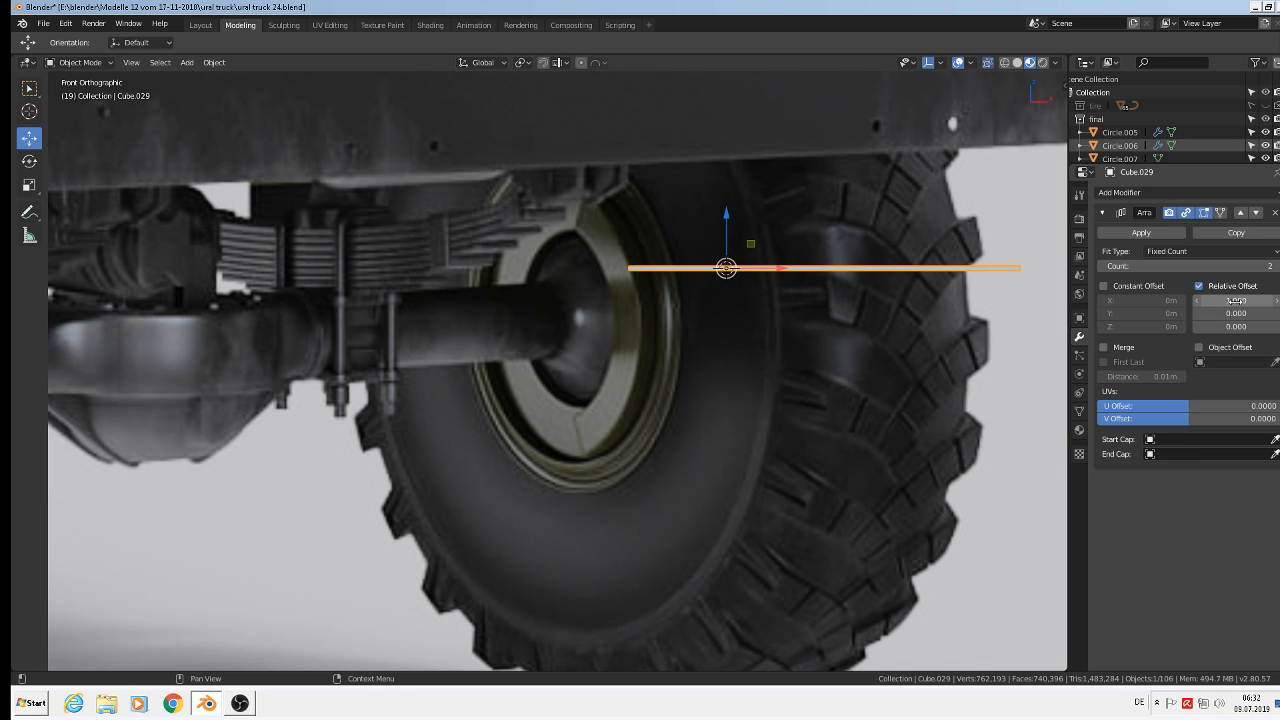
- Set the array's relative offset to 0 in X, 0 in Y and 1 in Z so the strips stack vertically
click(1234, 301)
text(0)
key(Return)
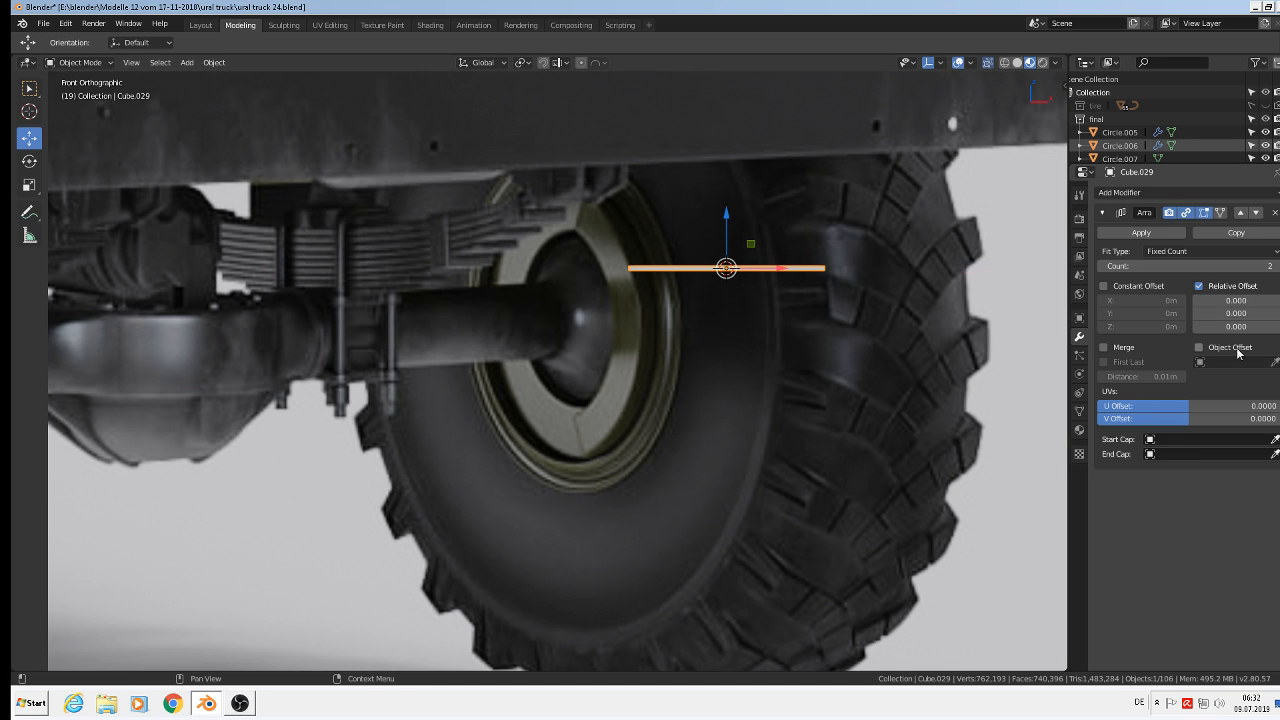
click(1236, 315)
text(1)
key(Return)
click(1236, 327)
text(1)
key(Return)
click(1228, 313)
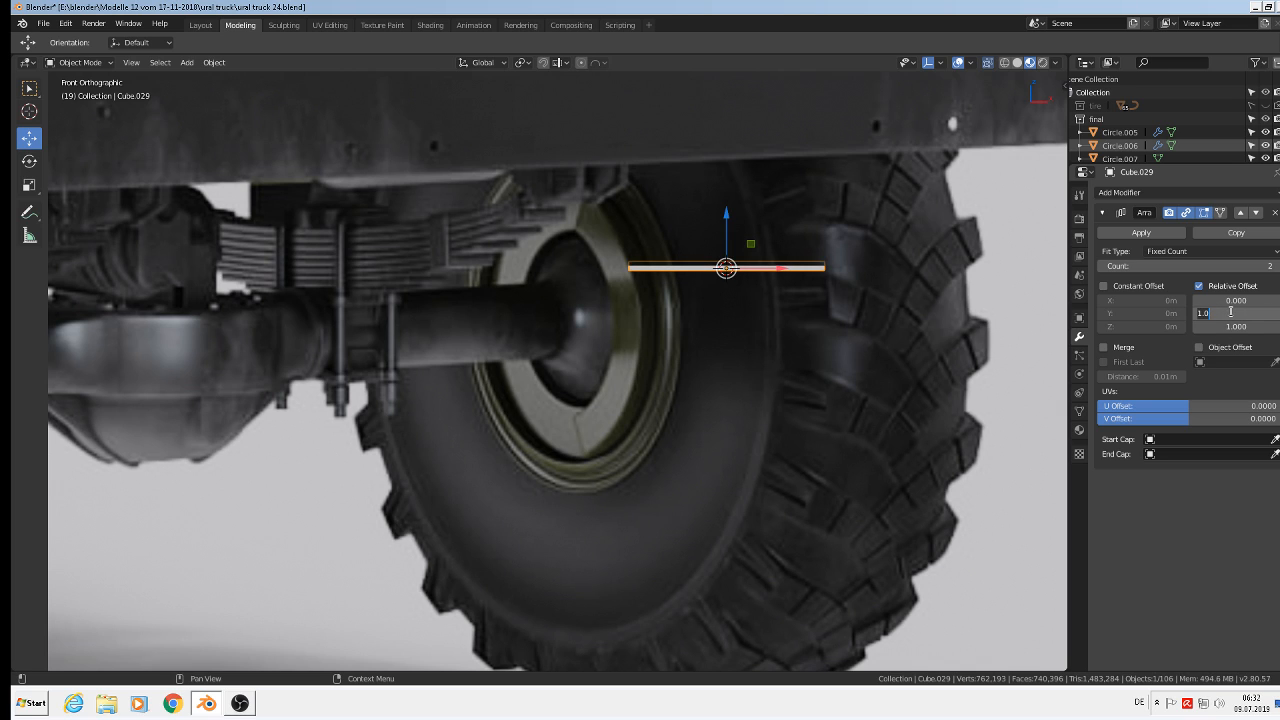
text(80)
text(0)
key(Return)
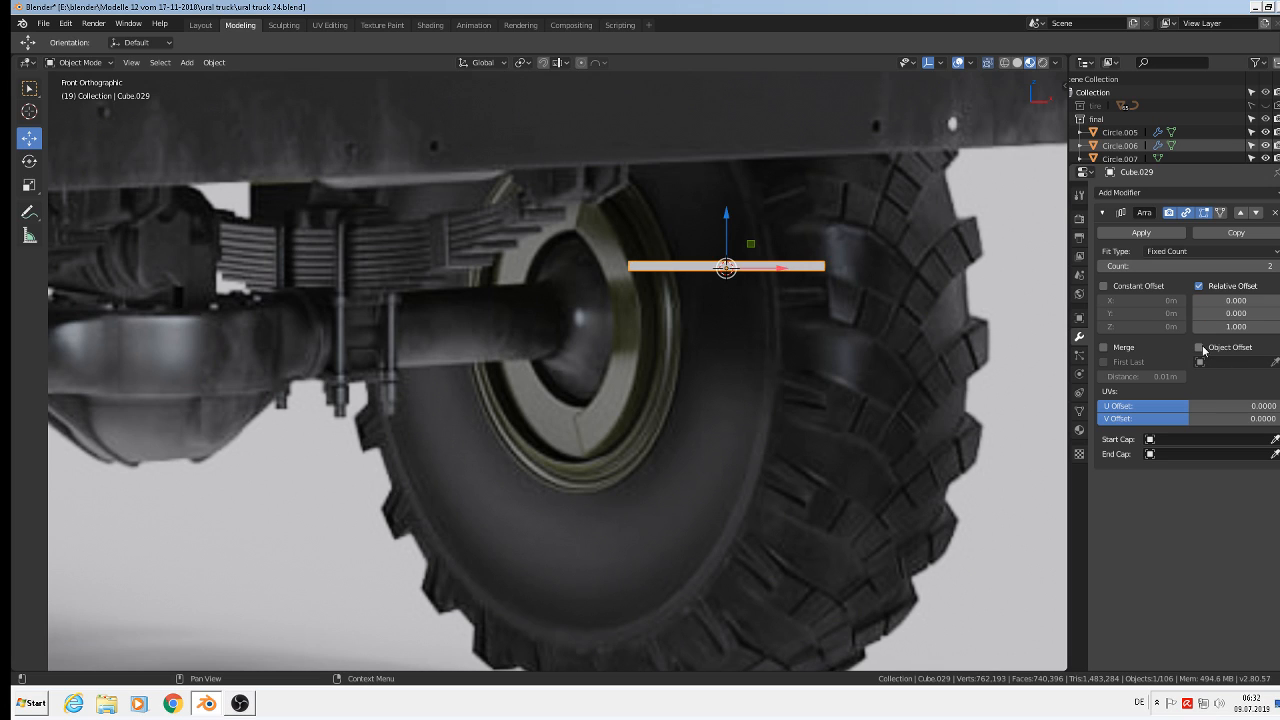
- Set the array count to 8 and the relative Z offset to 1.1 to leave small gaps between the leaves
click(1211, 266)
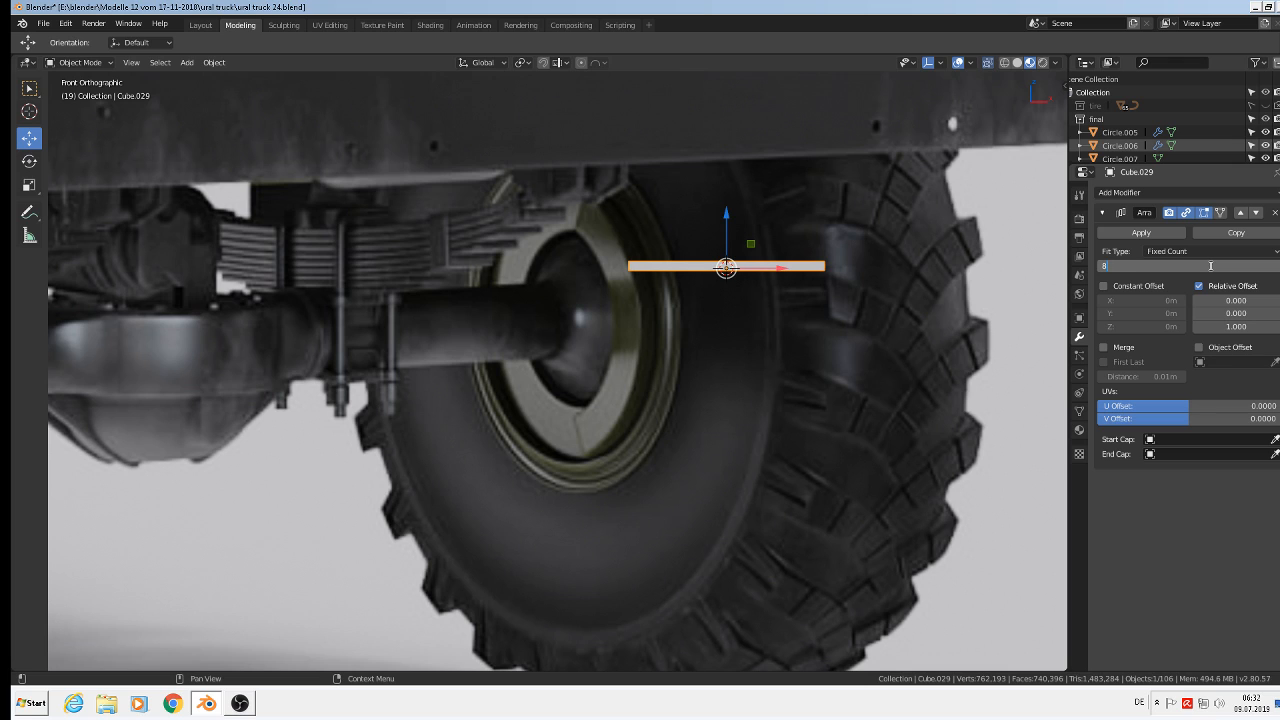
key(Return)
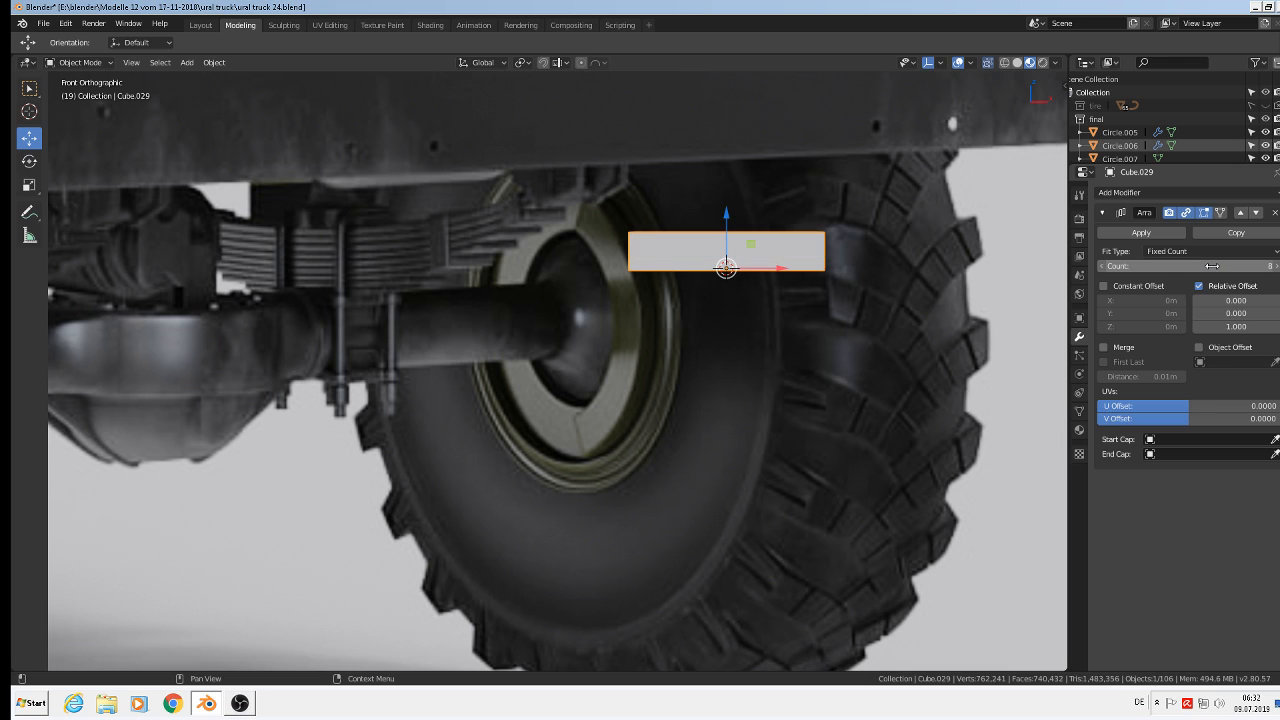
click(1277, 329)
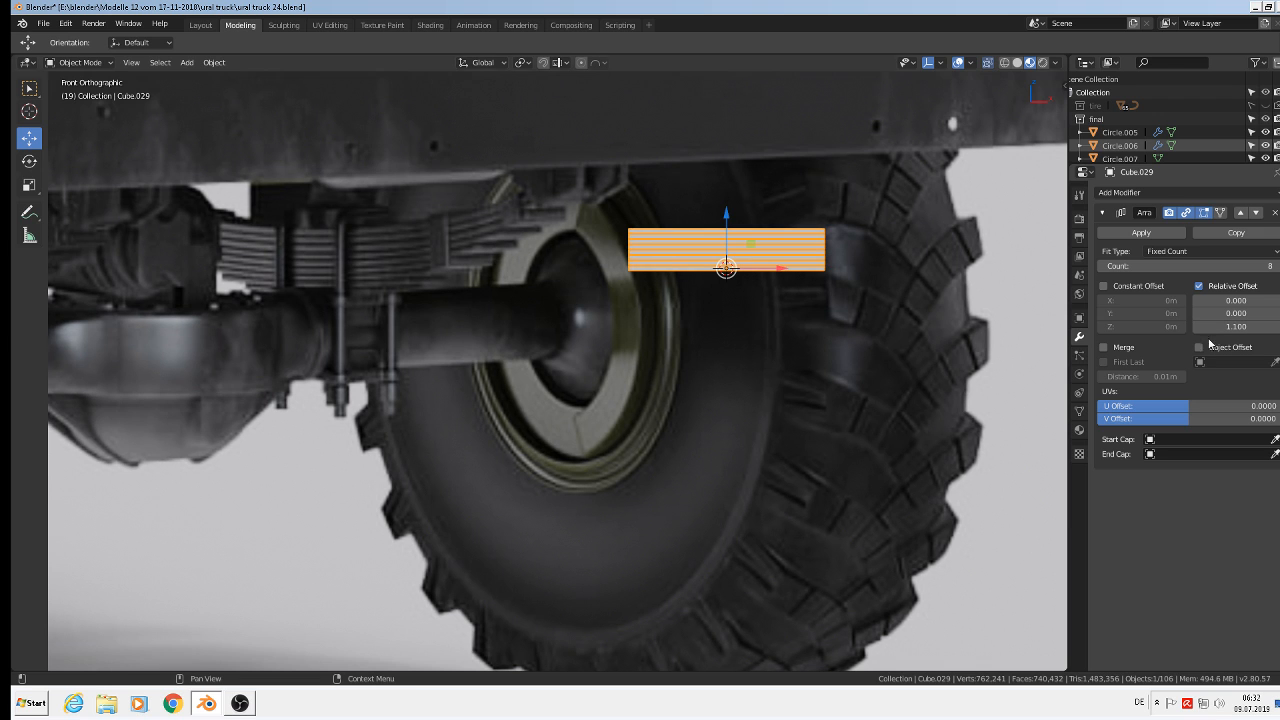
- Enter mesh editing on the base leaf strip and try a bevel on all its edges
key(Tab)
scroll(775, 285, up, 3)
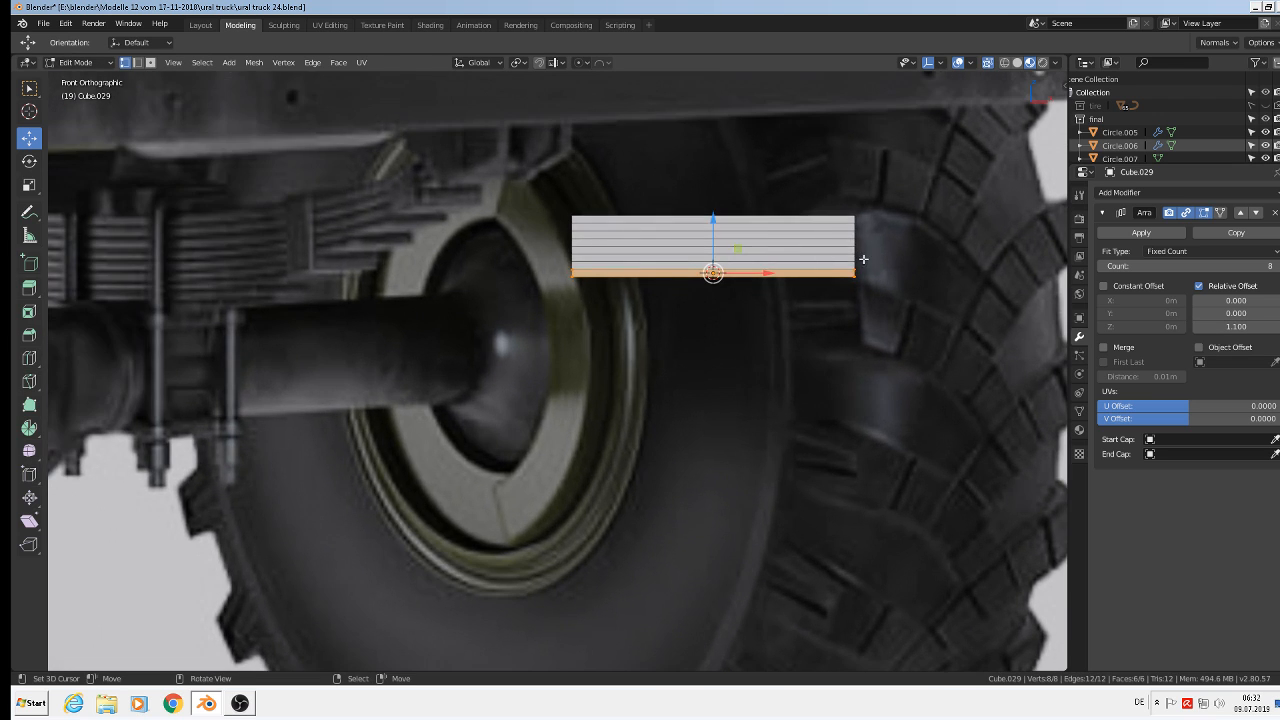
middle_drag(866, 262, 797, 303)
scroll(797, 303, up, 3)
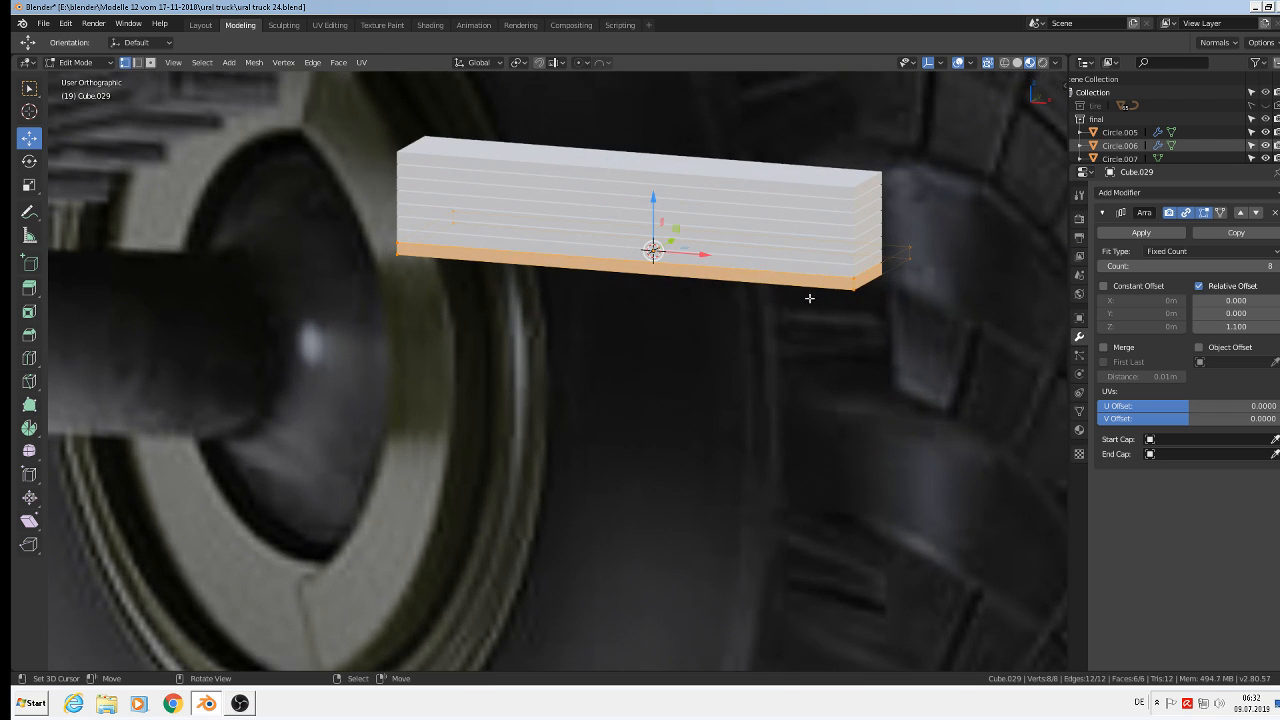
scroll(825, 298, down, 2)
scroll(826, 299, up, 2)
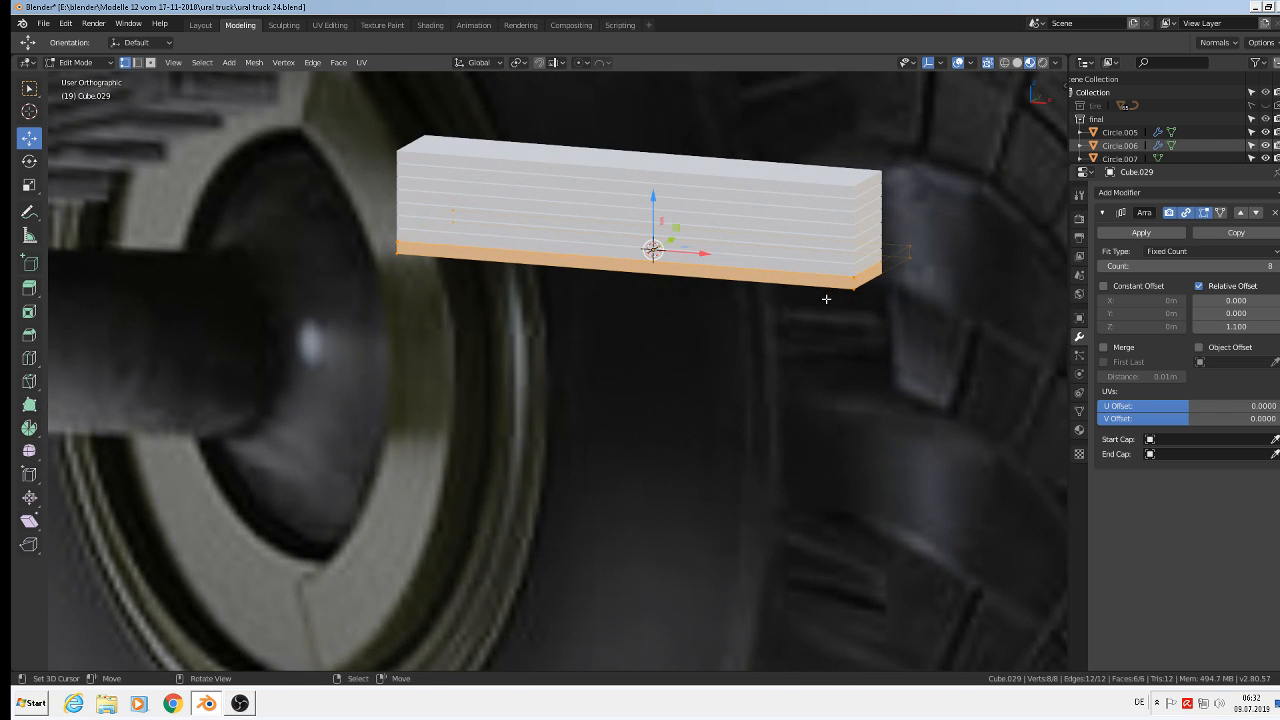
key(ctrl+b)
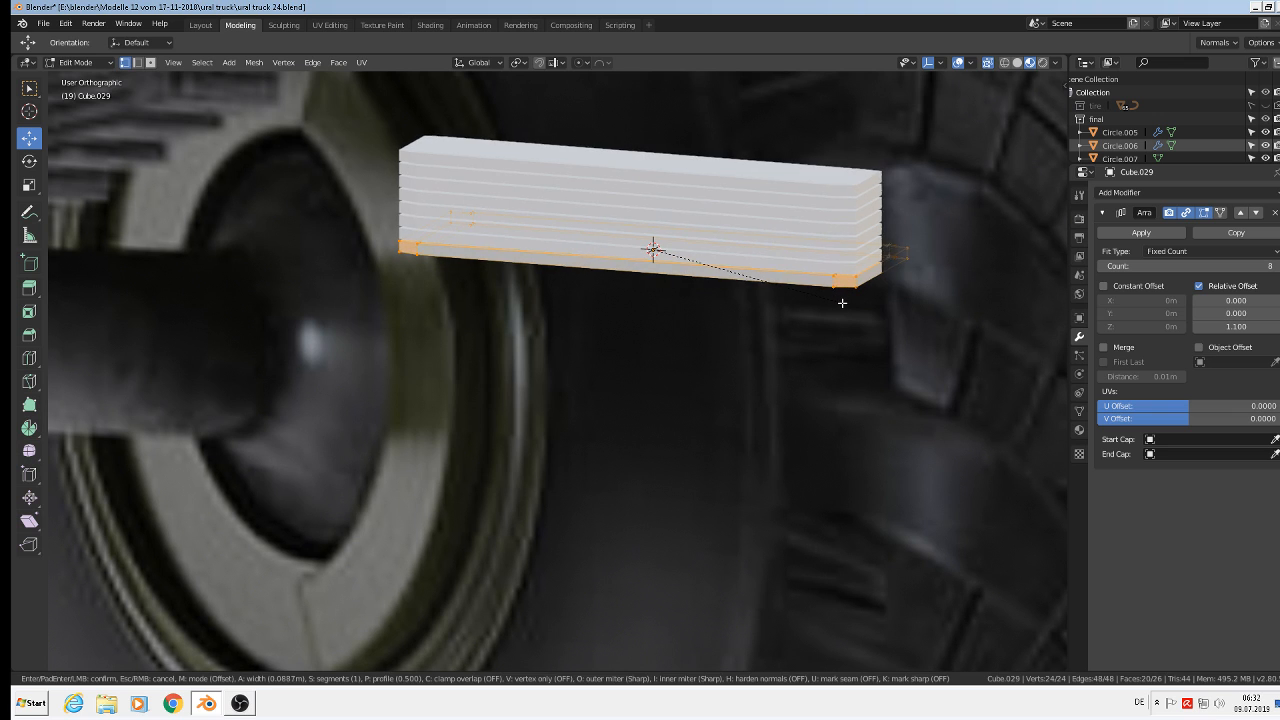
key(Escape)
- Add a loop cut across the base leaf and slide it close to the +X end, at a factor of about -0.943
scroll(840, 292, up, 2)
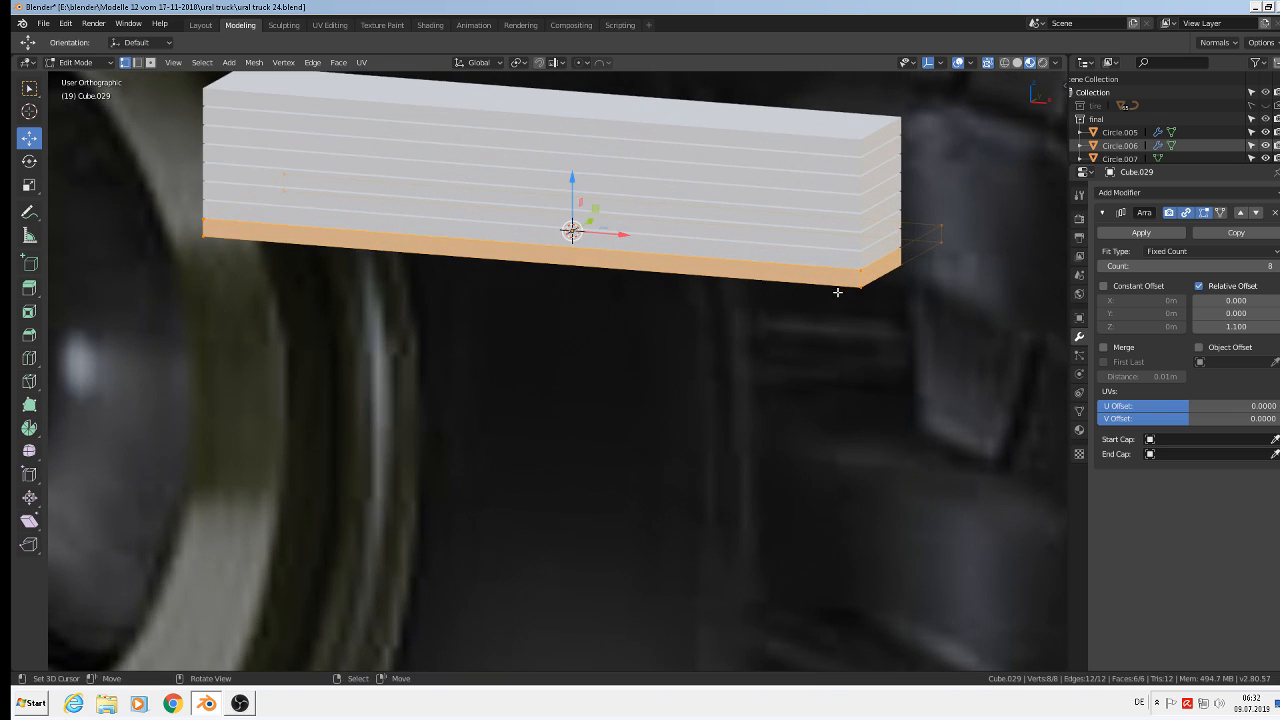
scroll(851, 277, up, 1)
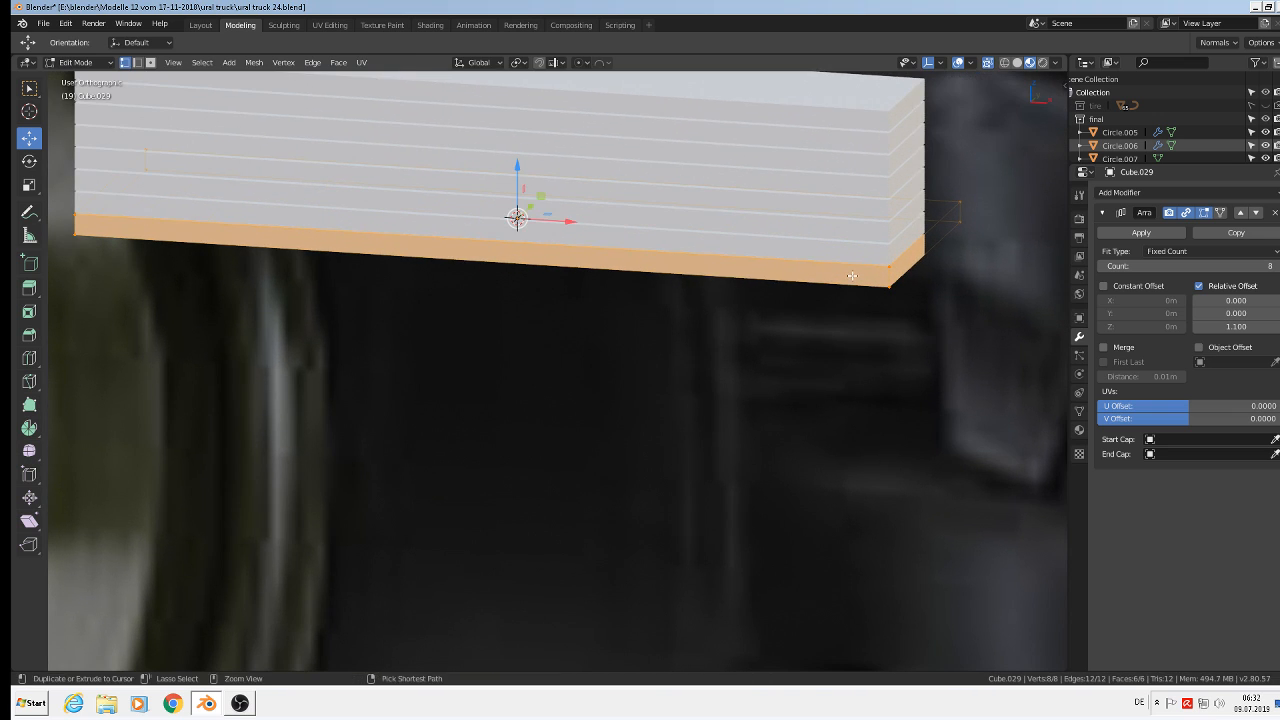
key(ctrl+r)
click(852, 275)
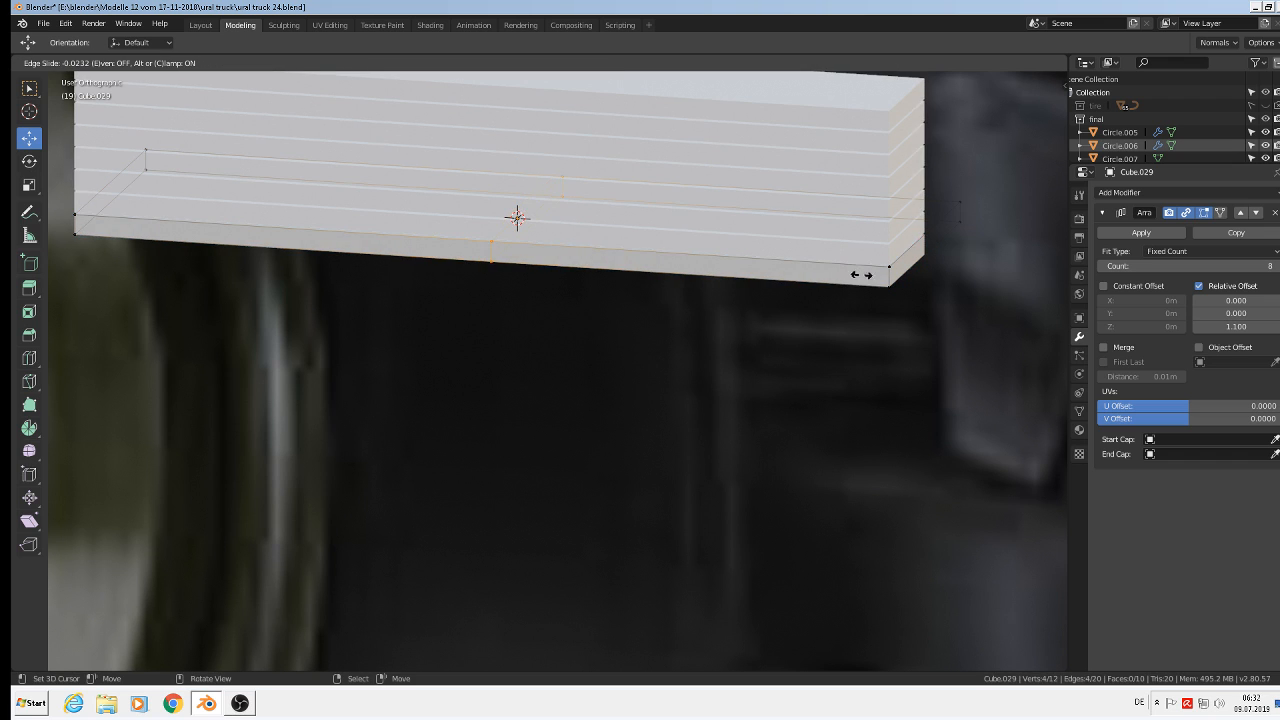
click(215, 339)
- Add a second loop cut across the base leaf, slid close to the -X end at a factor of about 0.949
scroll(153, 253, down, 1)
key(ctrl+r)
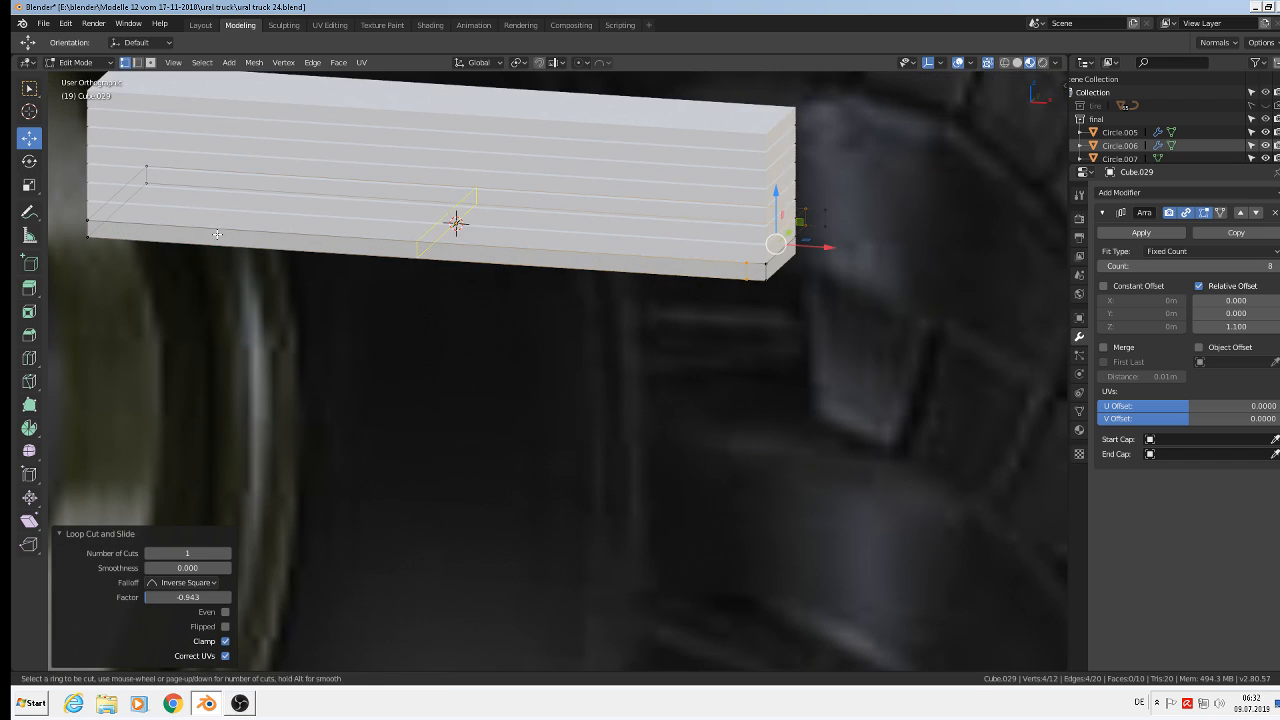
click(211, 236)
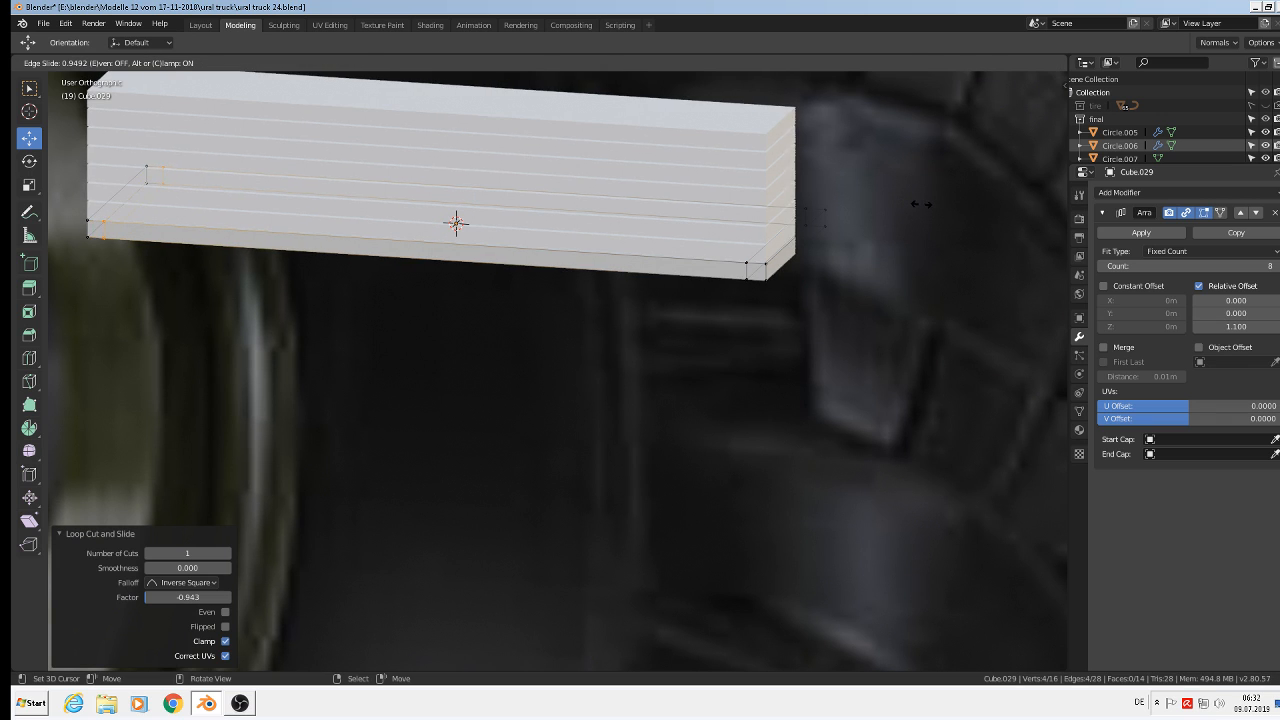
click(989, 244)
- Add two lengthwise loop cuts near the base leaf's long sides, at slide factors of about 0.682 and -0.727
middle_drag(989, 244, 720, 337)
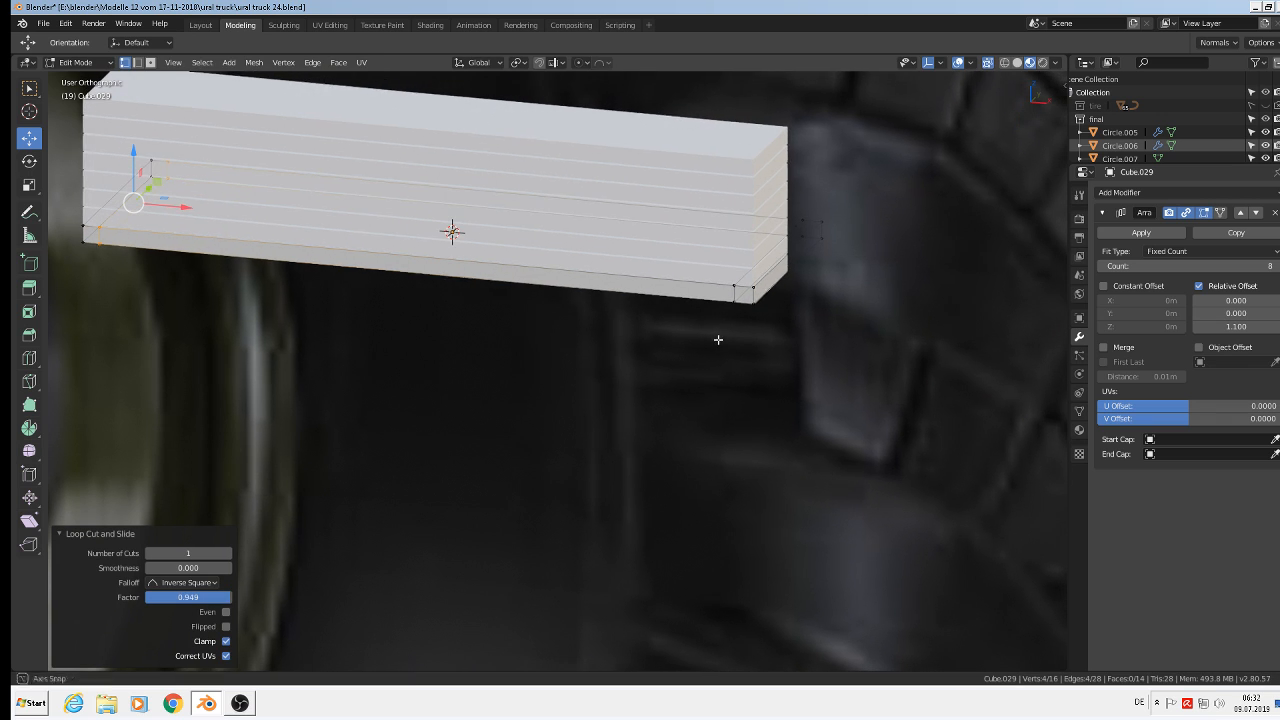
key(ctrl+r)
click(778, 268)
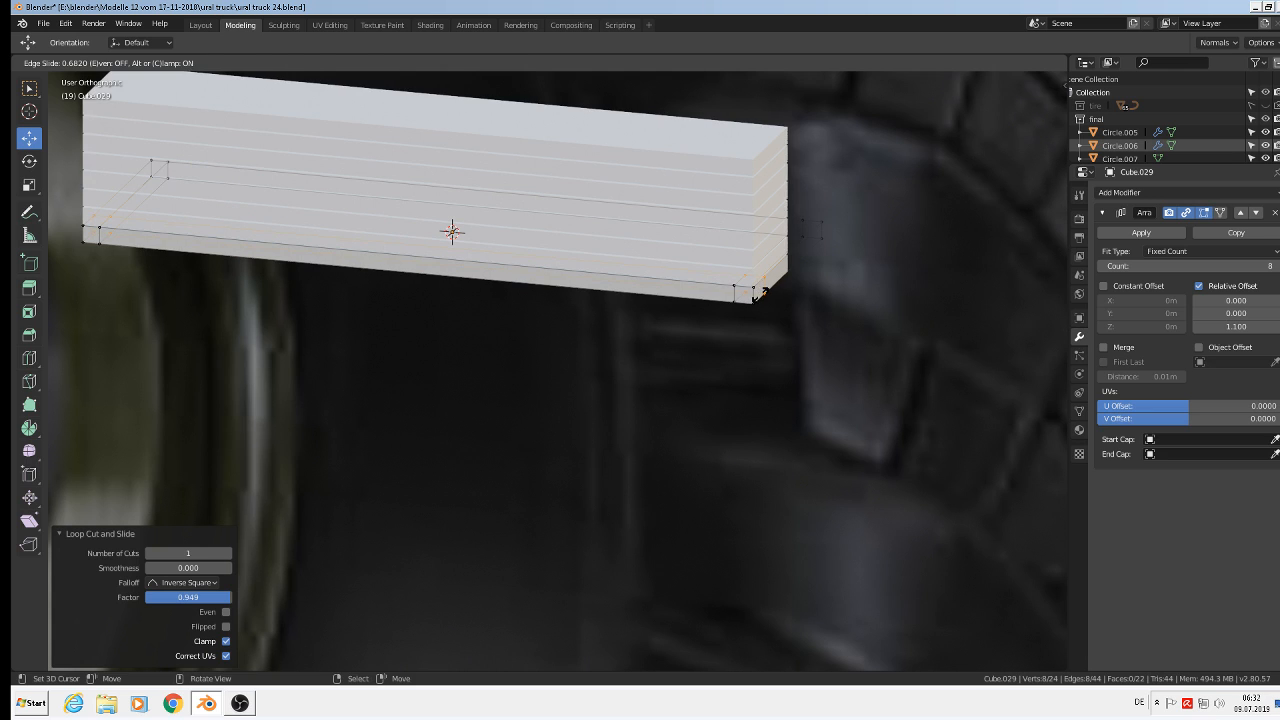
click(762, 292)
key(g)
key(g)
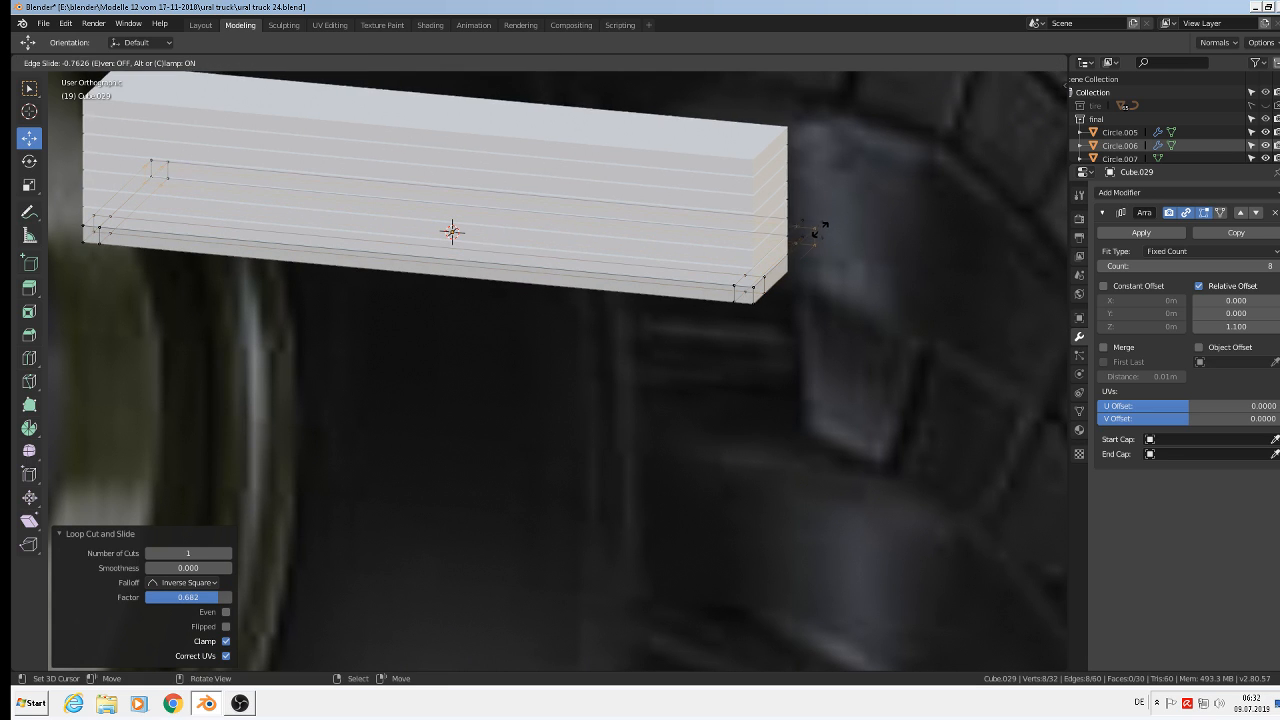
click(820, 230)
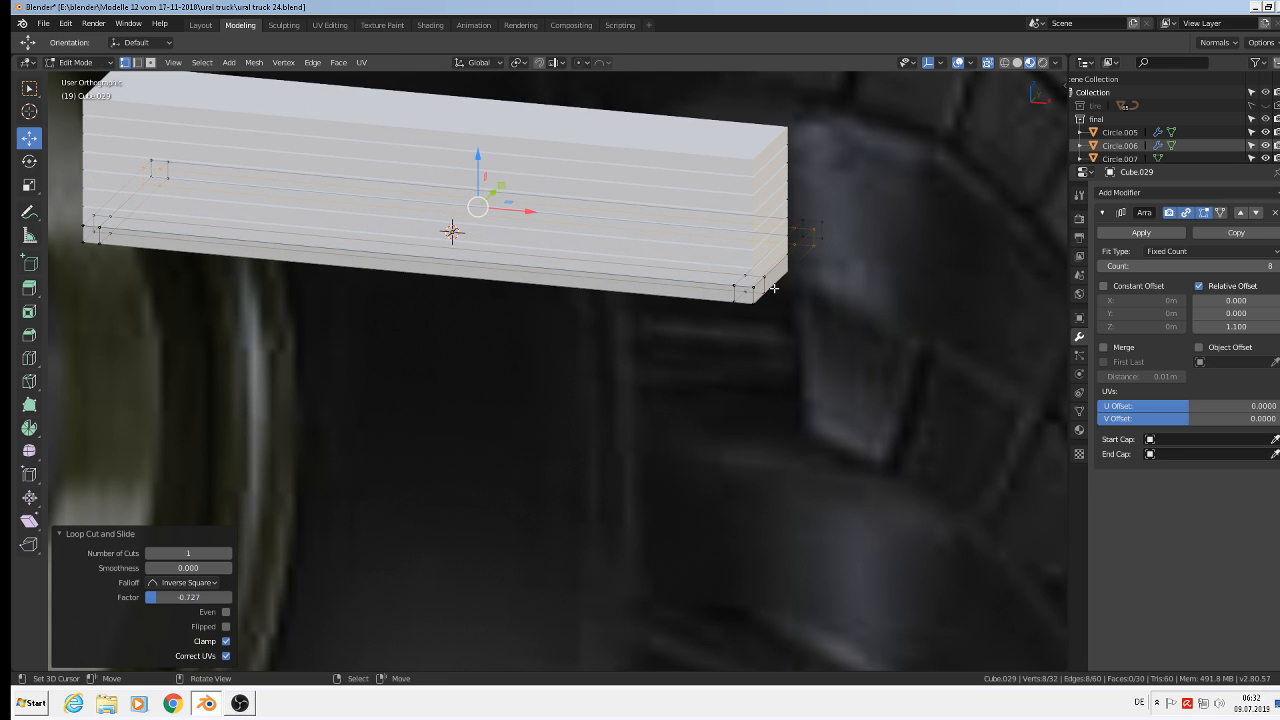
- Select the whole base leaf and deselect the loop-cut vertices on the near side of its +X end
key(a)
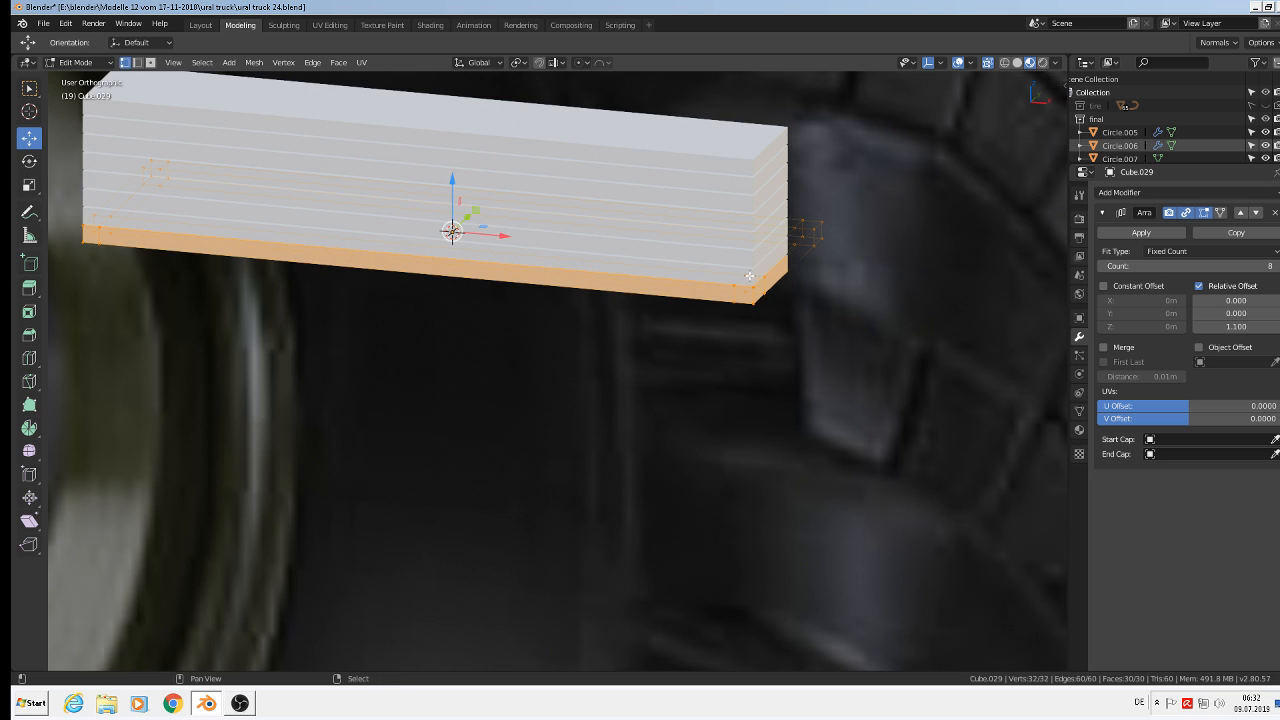
shift+right_click(750, 276)
shift+right_click(793, 229)
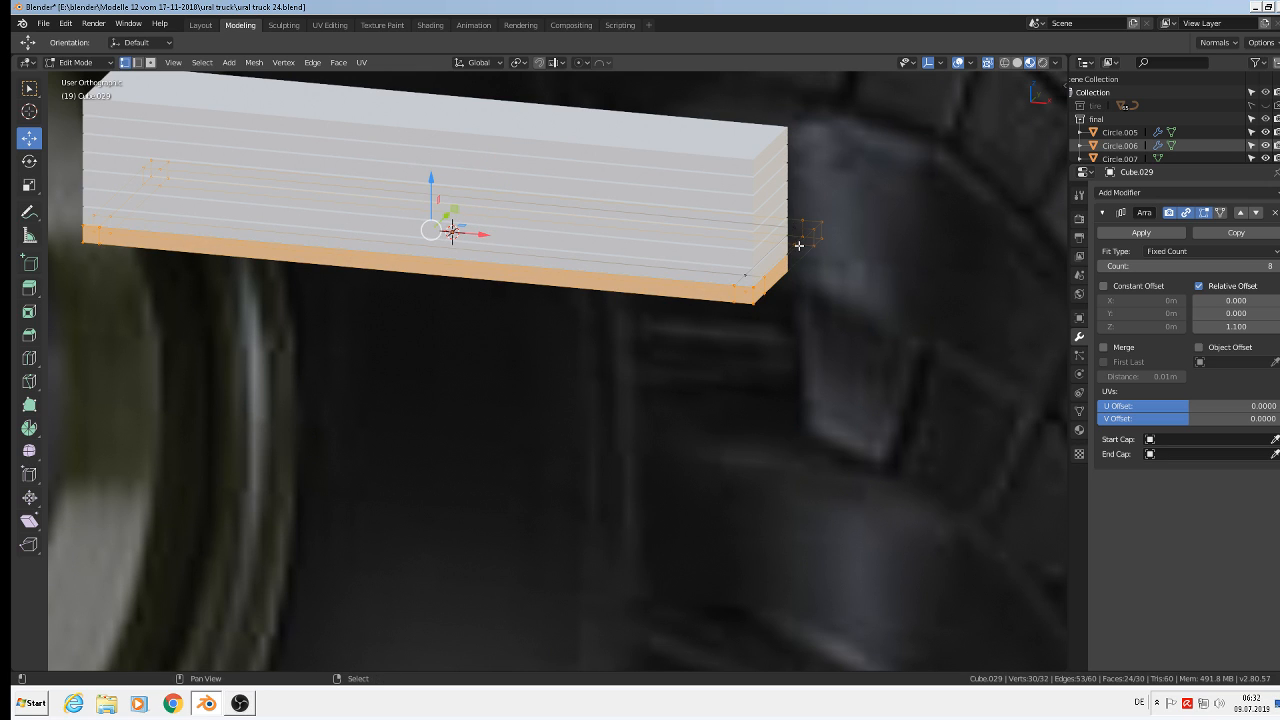
shift+right_click(797, 245)
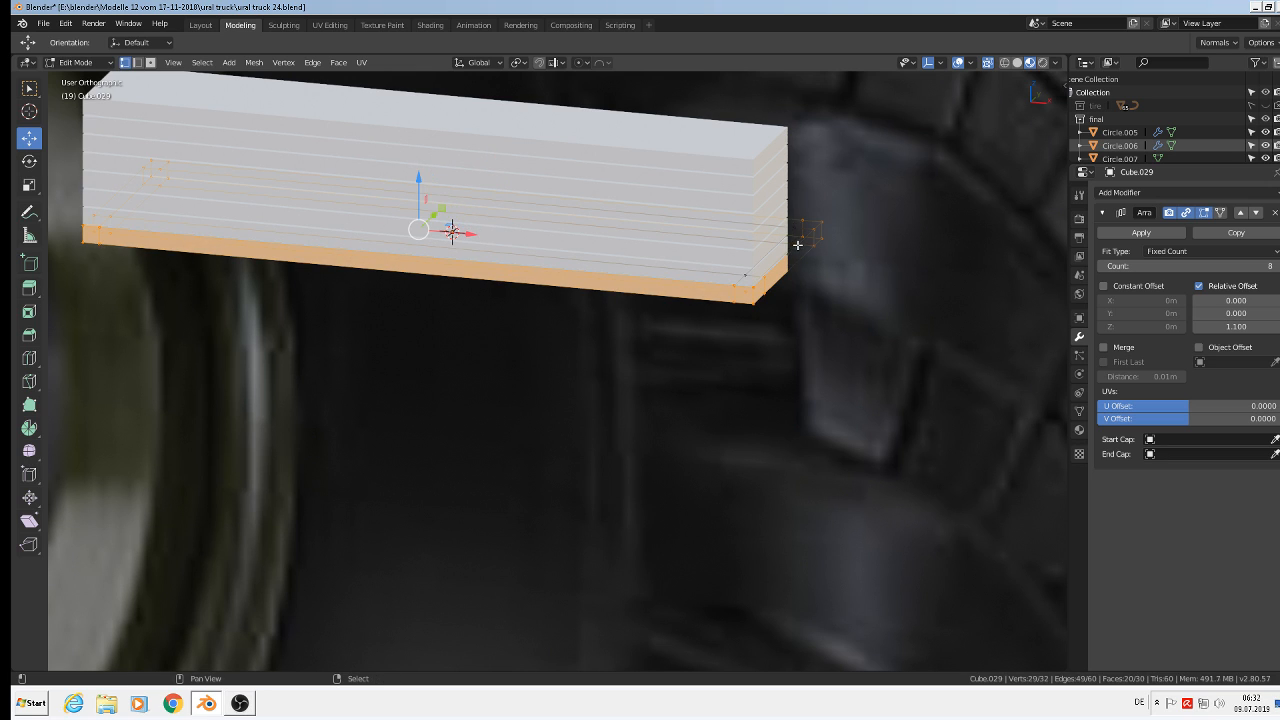
shift+right_click(736, 285)
- Deselect the remaining loop-cut vertices around the +X end of the base leaf
middle_drag(771, 300, 834, 317)
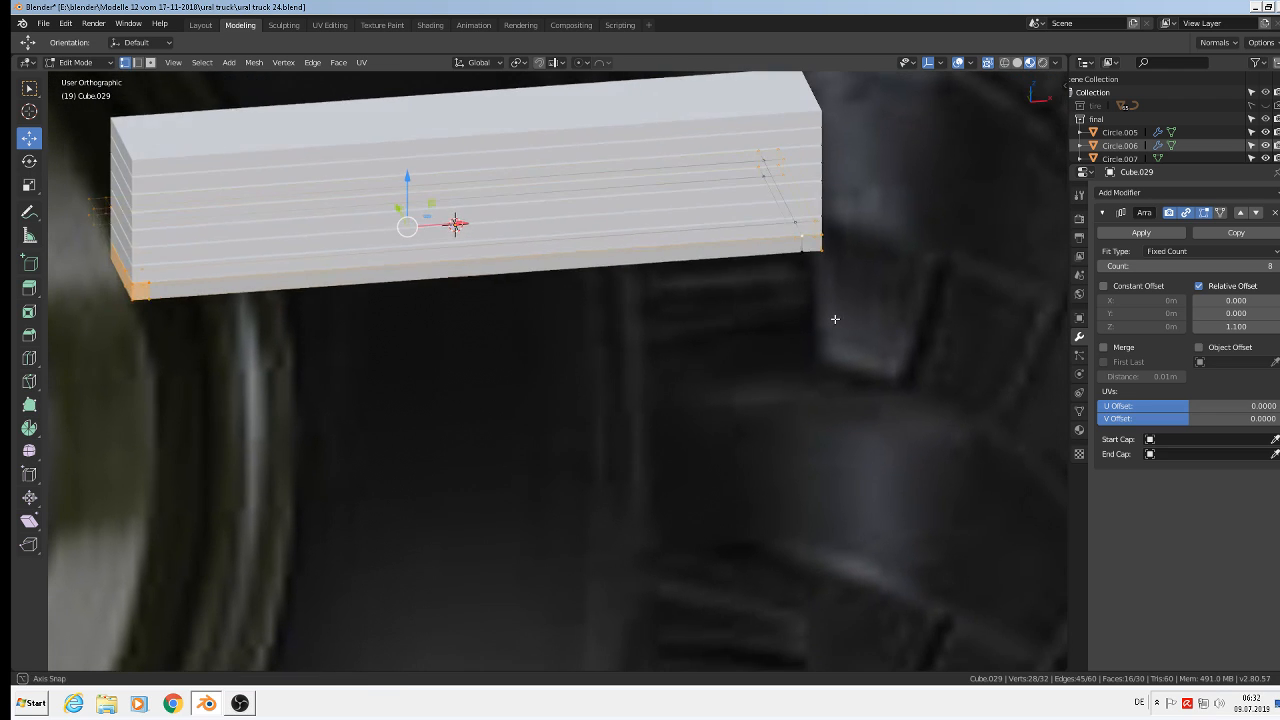
shift+right_click(747, 149)
shift+right_click(757, 163)
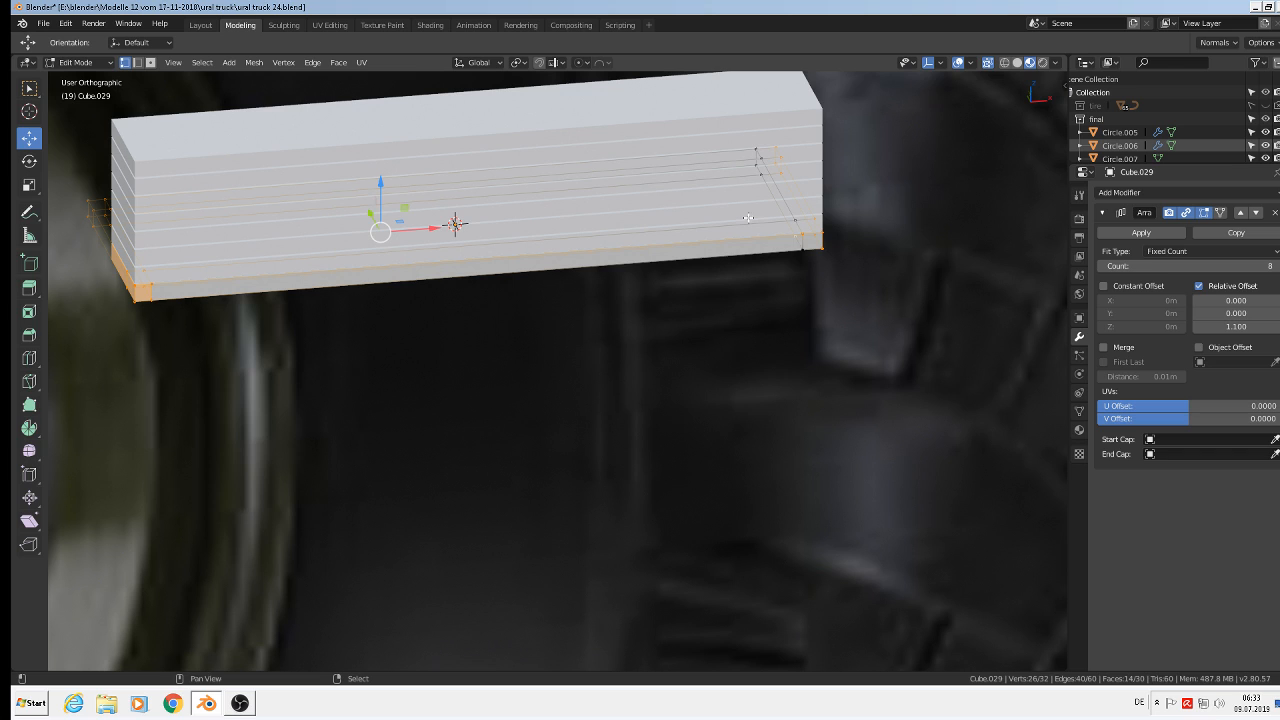
shift+right_click(778, 157)
shift+right_click(781, 170)
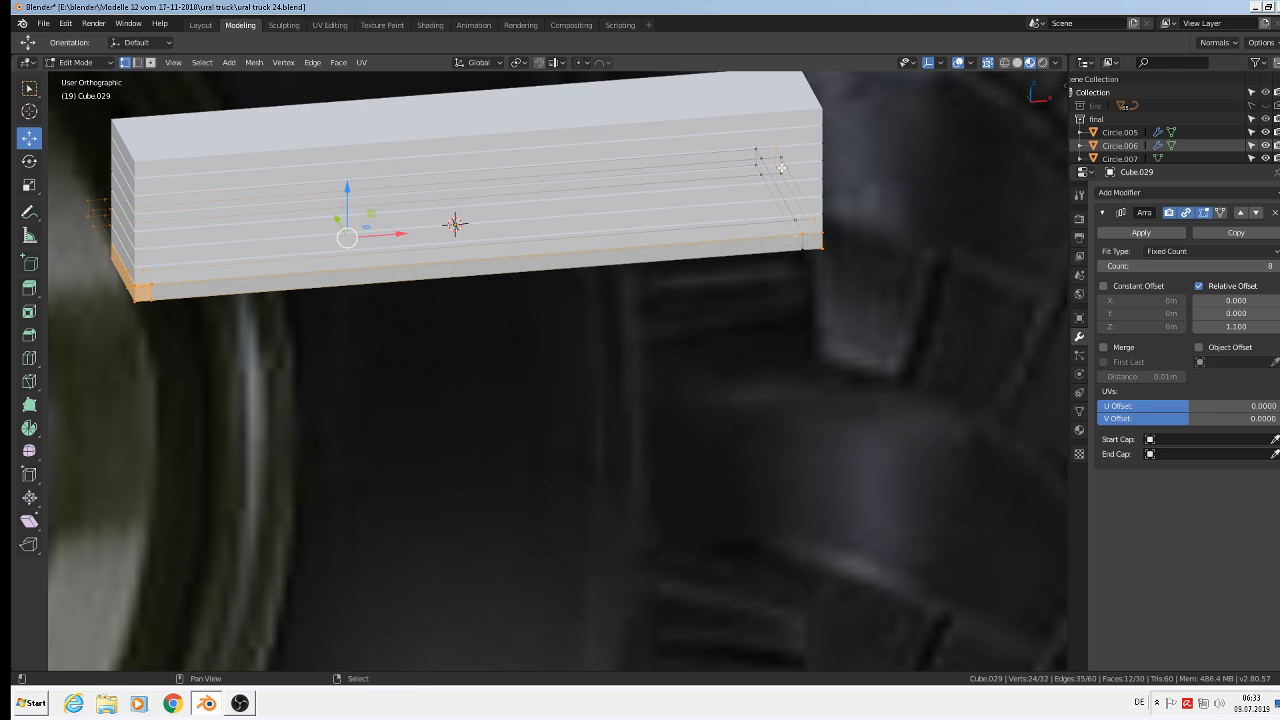
shift+right_click(816, 213)
shift+right_click(816, 232)
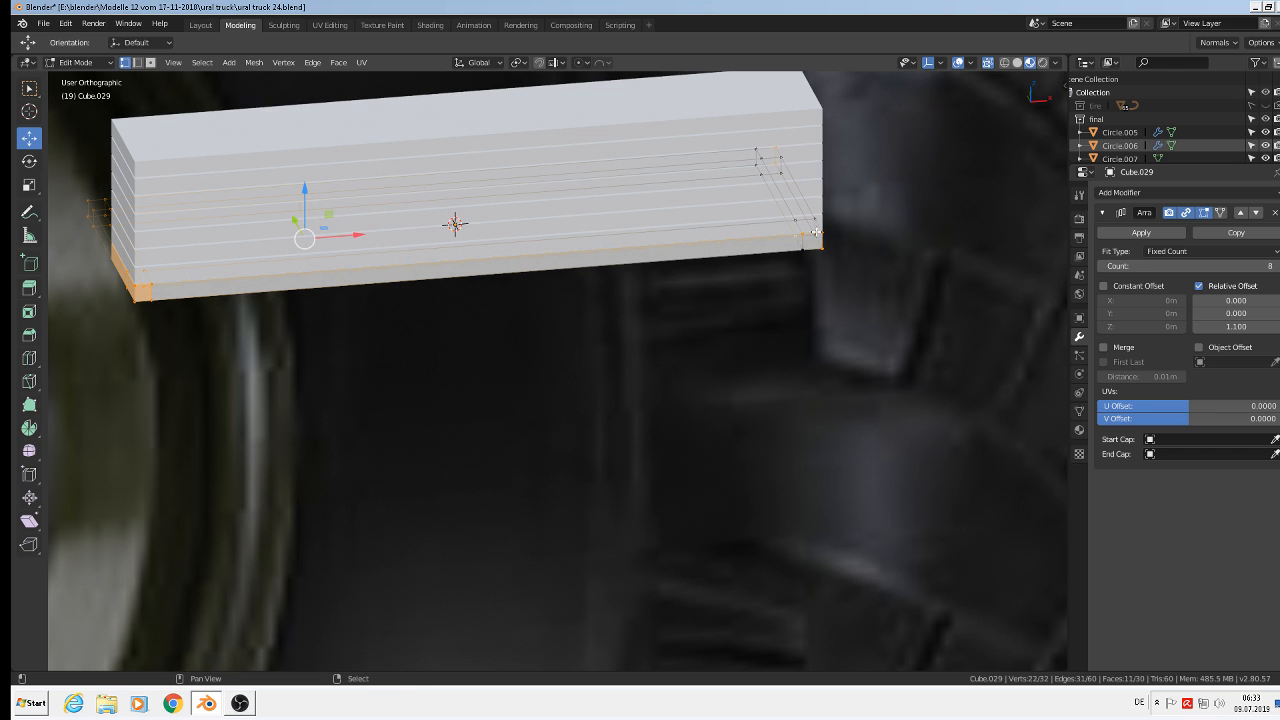
shift+right_click(796, 234)
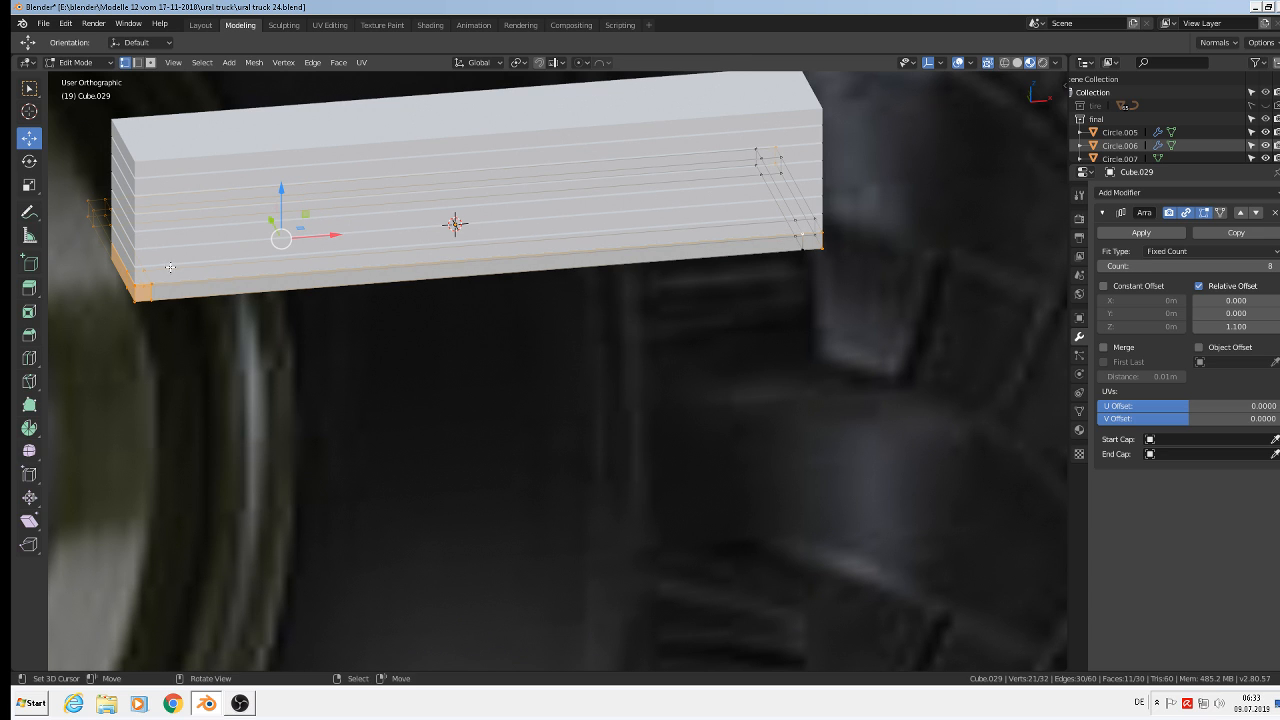
- Deselect the loop-cut vertices around the near corner of the base leaf's -X end
scroll(170, 267, up, 1)
shift+middle_drag(170, 267, 337, 263)
shift+right_click(337, 263)
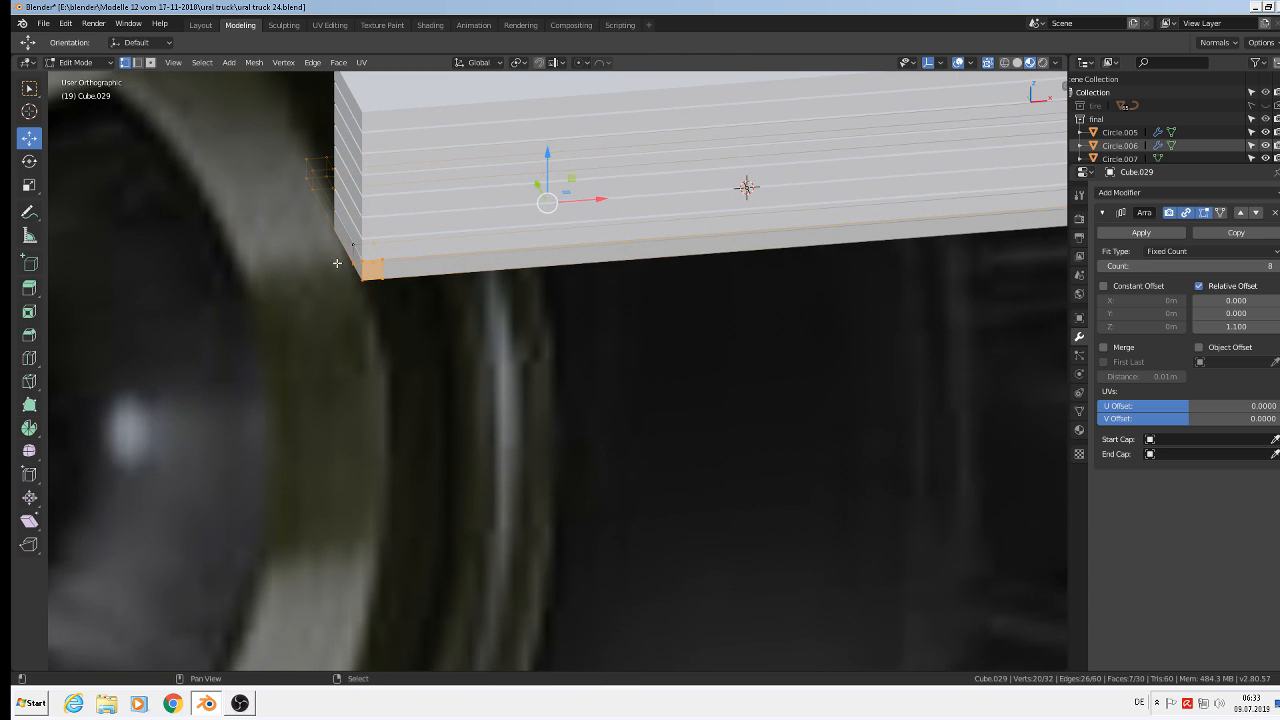
shift+right_click(335, 267)
shift+right_click(376, 240)
shift+right_click(381, 251)
shift+right_click(385, 286)
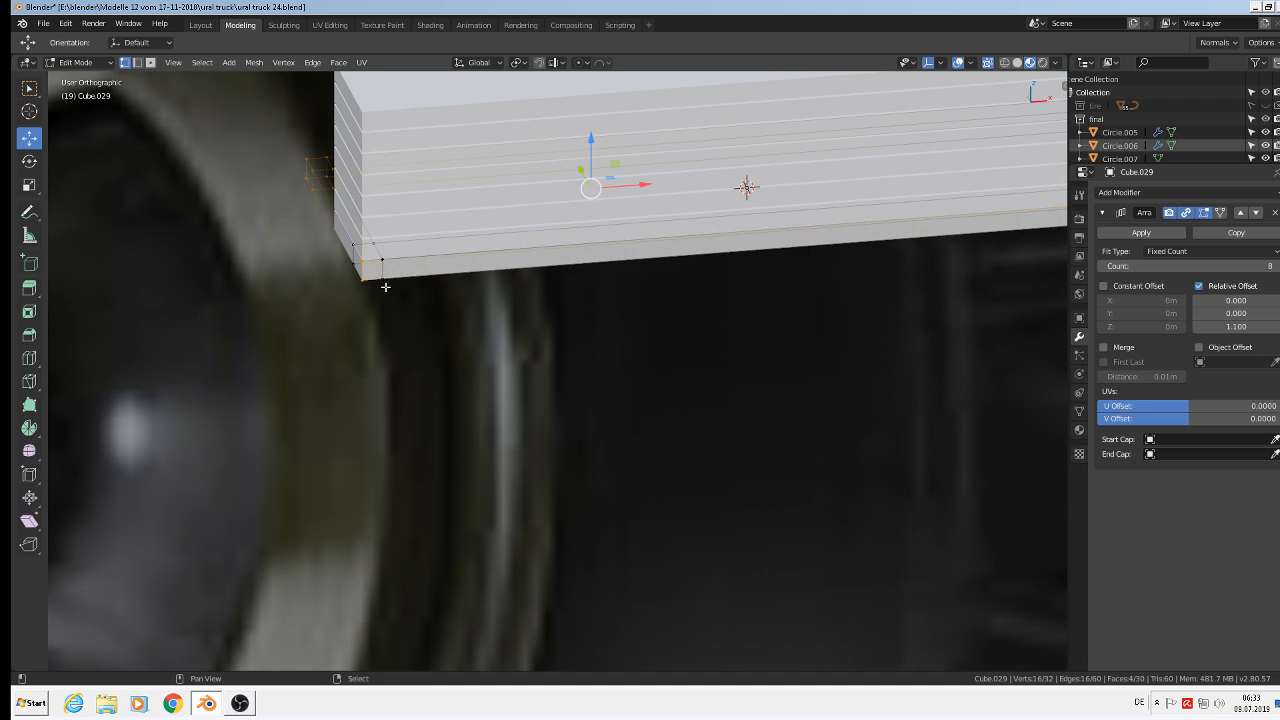
shift+right_click(375, 262)
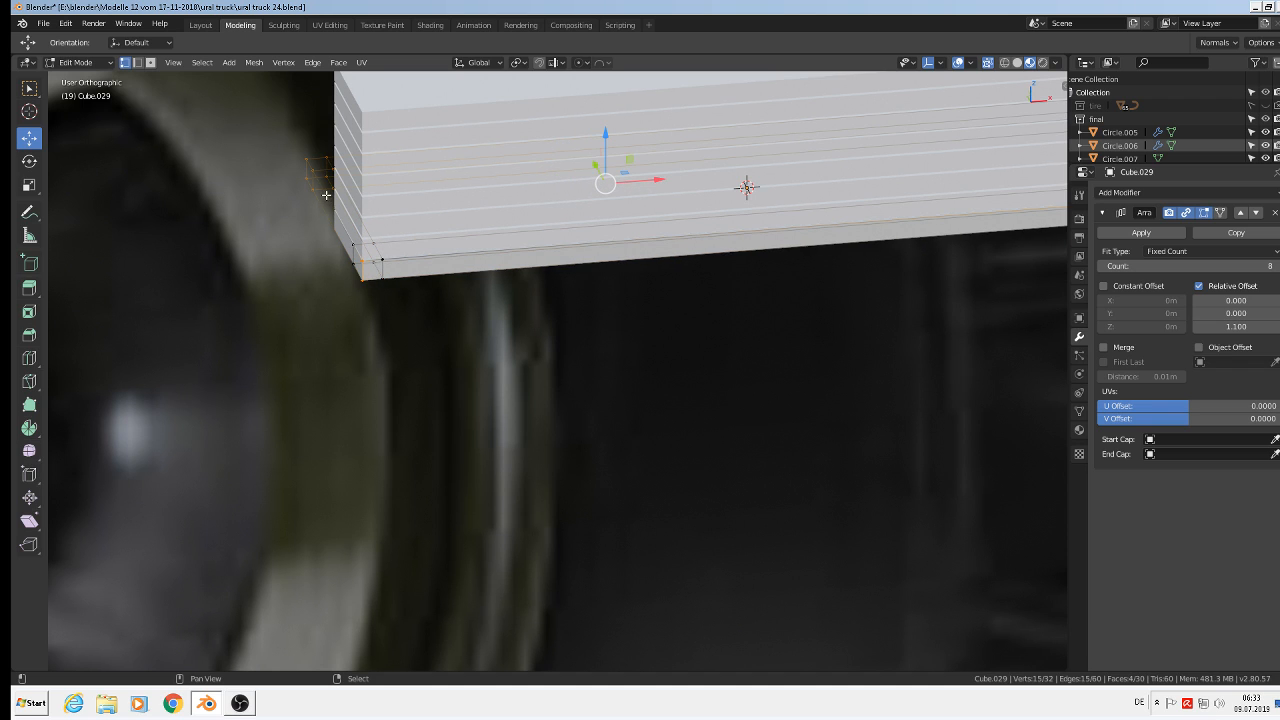
- Deselect the vertices around the far corner of the base leaf's -X end
shift+right_click(316, 182)
shift+right_click(318, 178)
shift+right_click(324, 166)
shift+right_click(329, 178)
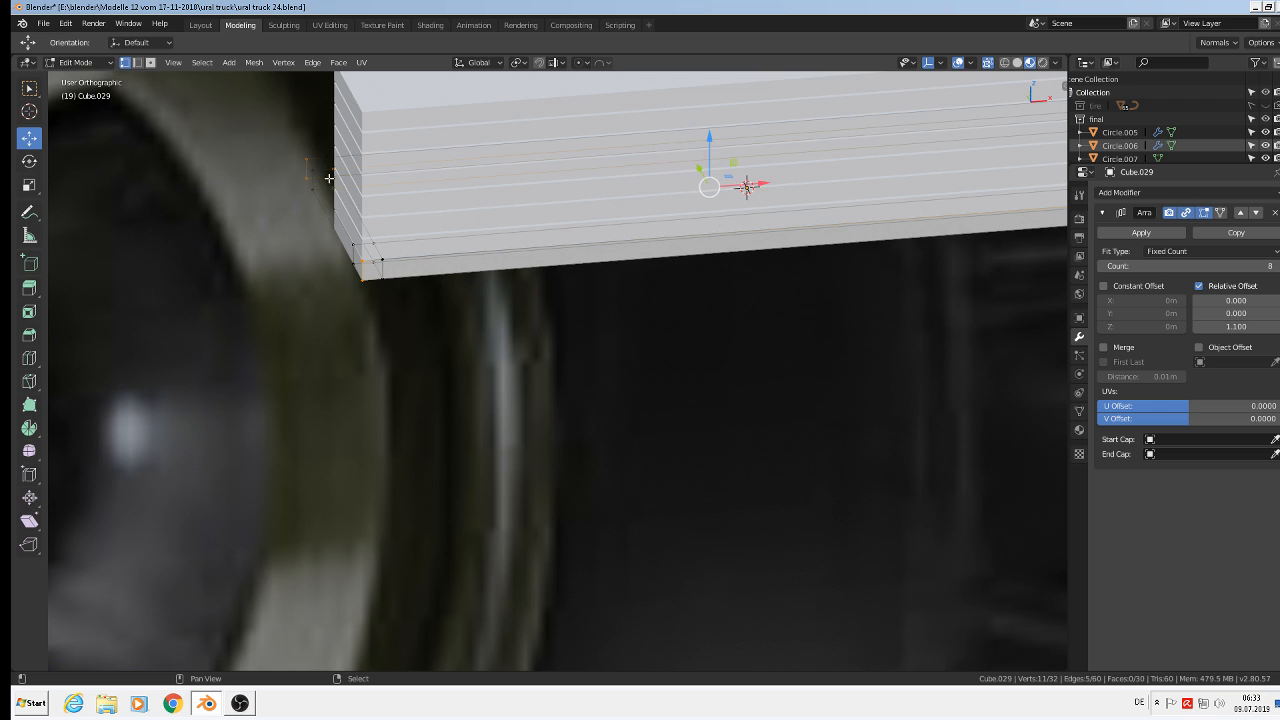
shift+right_click(332, 191)
shift+right_click(347, 176)
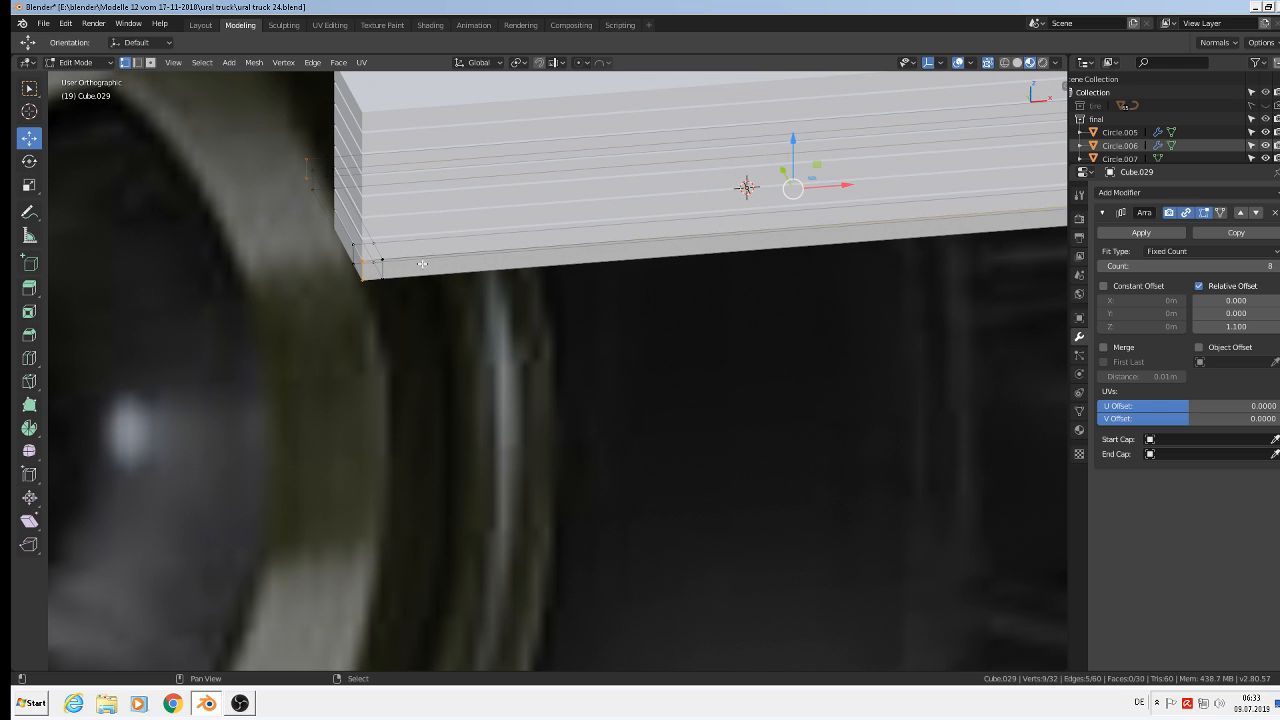
- Correct the vertex selection at the -X end by adding back vertices around its near and far corners
shift+right_click(385, 259)
shift+right_click(331, 152)
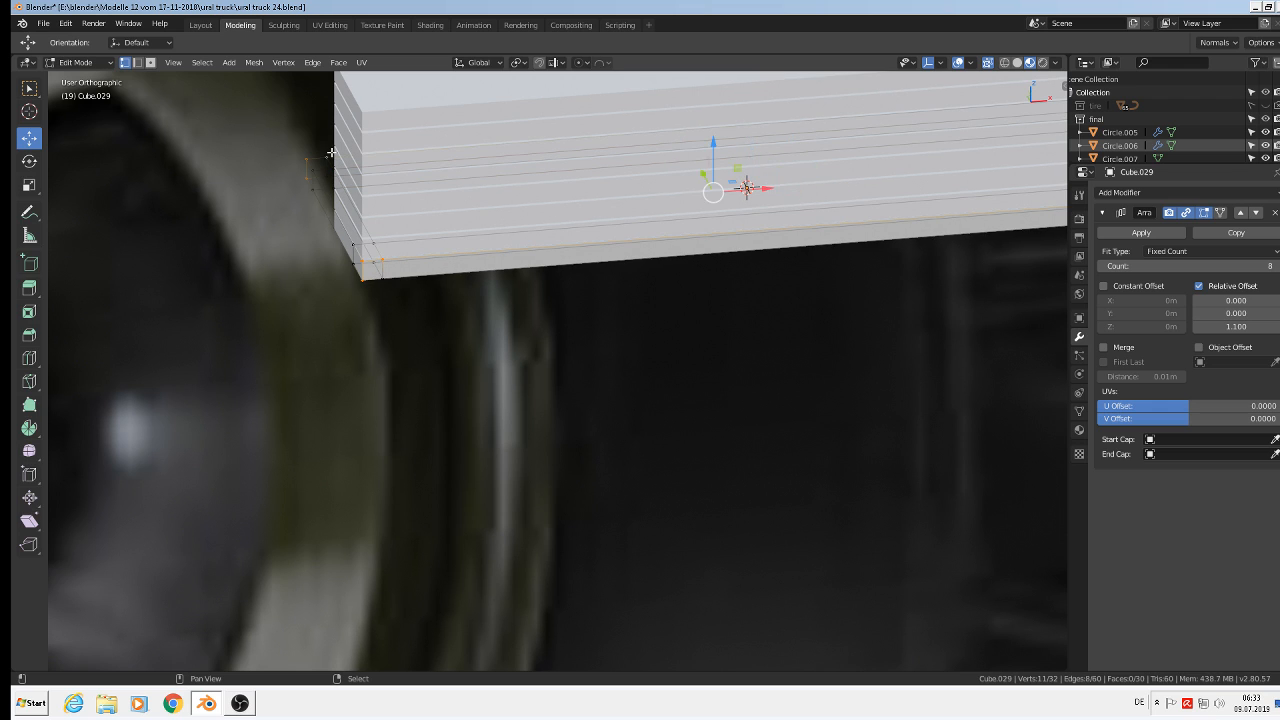
shift+right_click(388, 277)
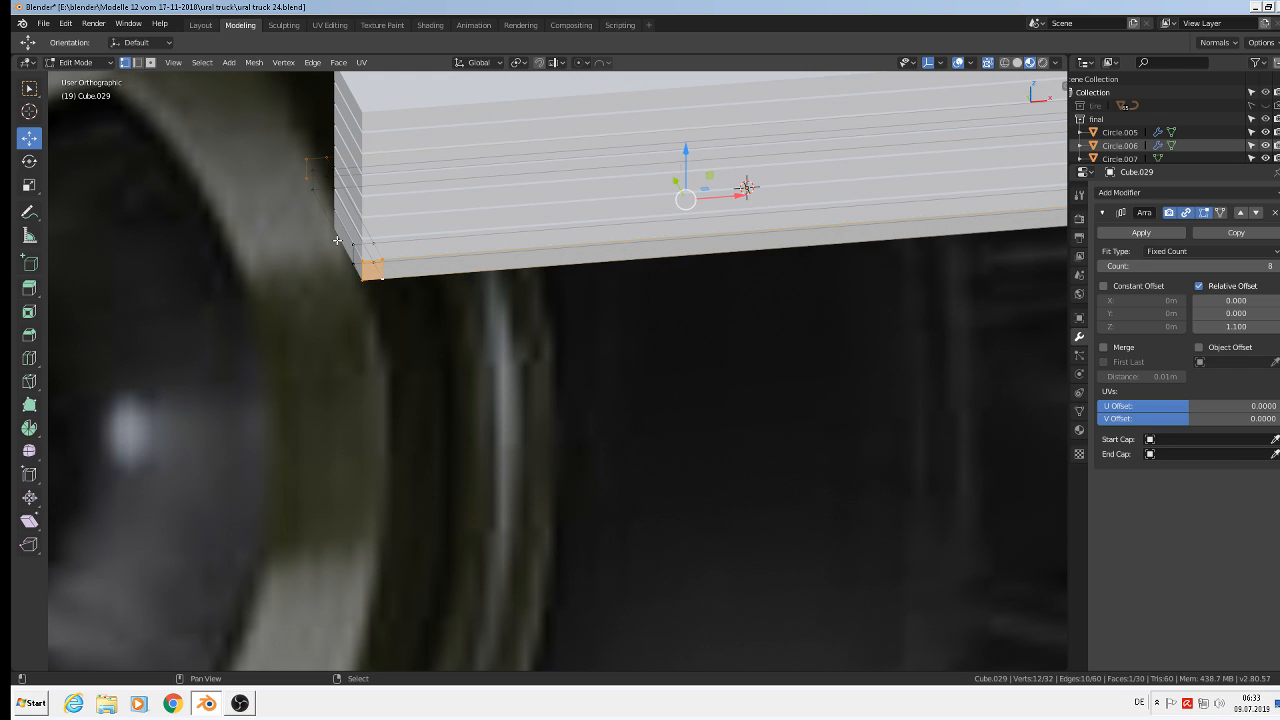
shift+right_click(341, 258)
shift+right_click(311, 194)
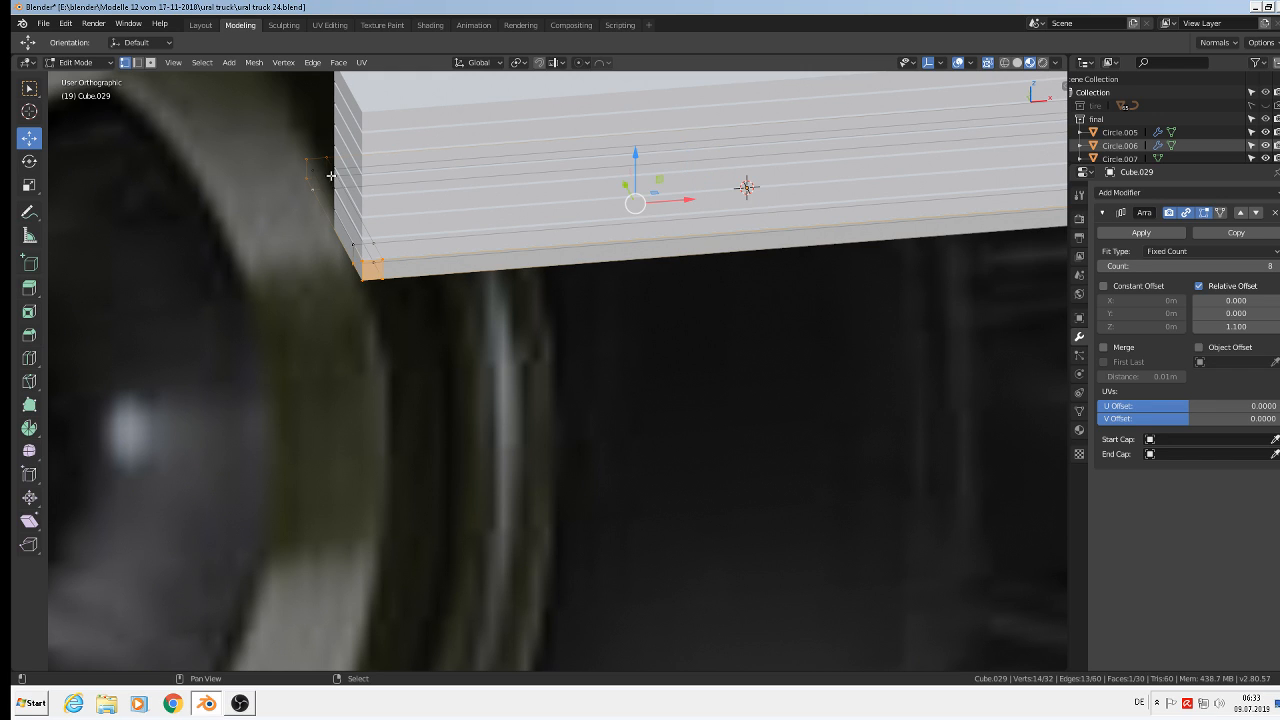
shift+right_click(331, 176)
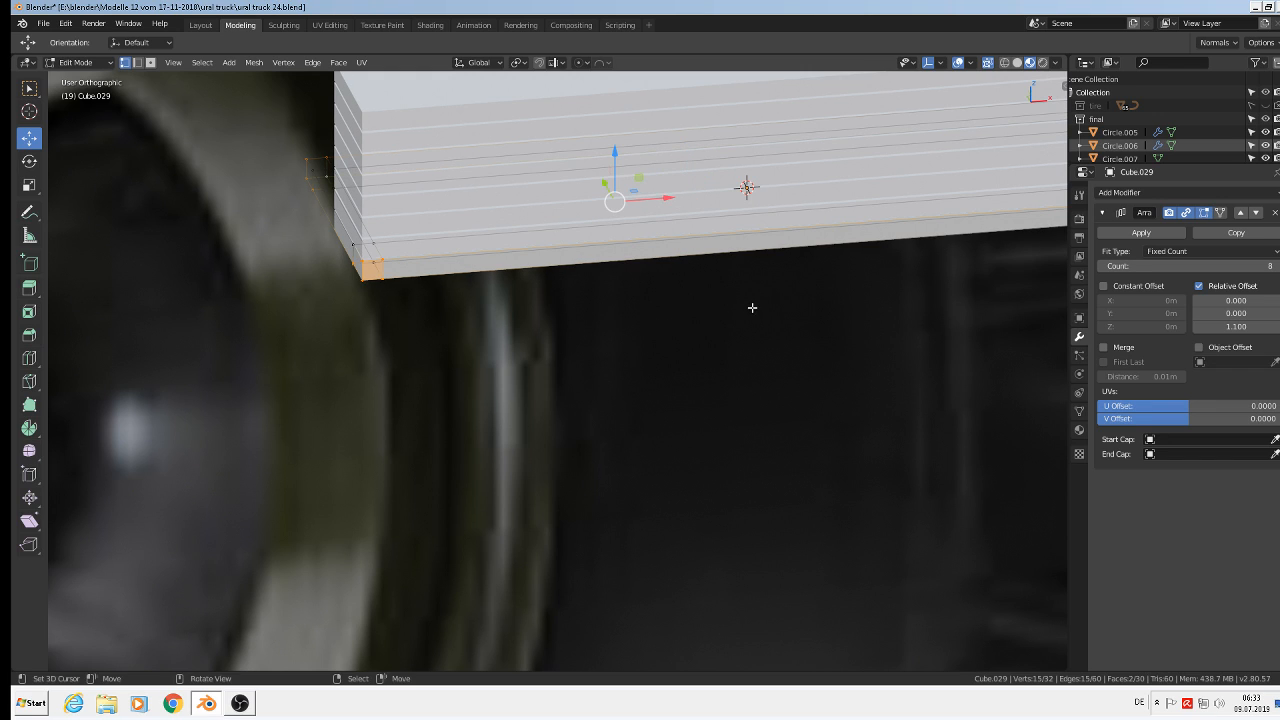
scroll(423, 283, up, 1)
shift+right_click(372, 253)
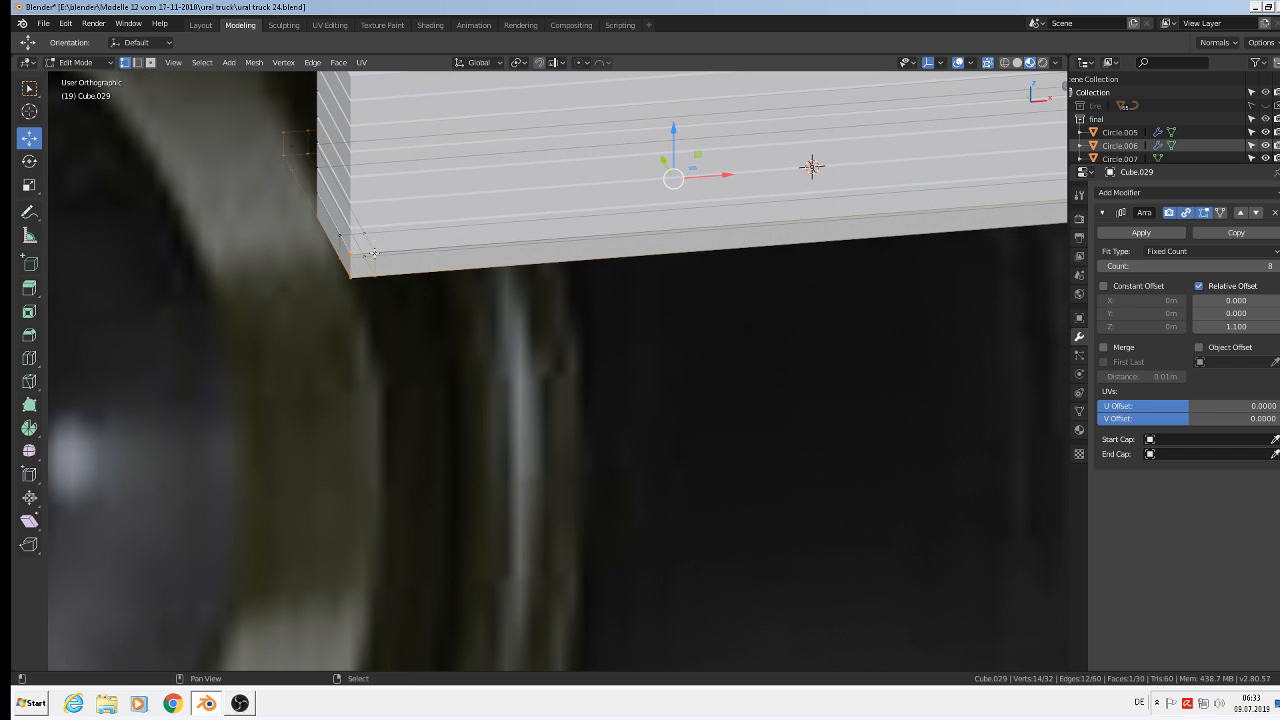
shift+right_click(379, 253)
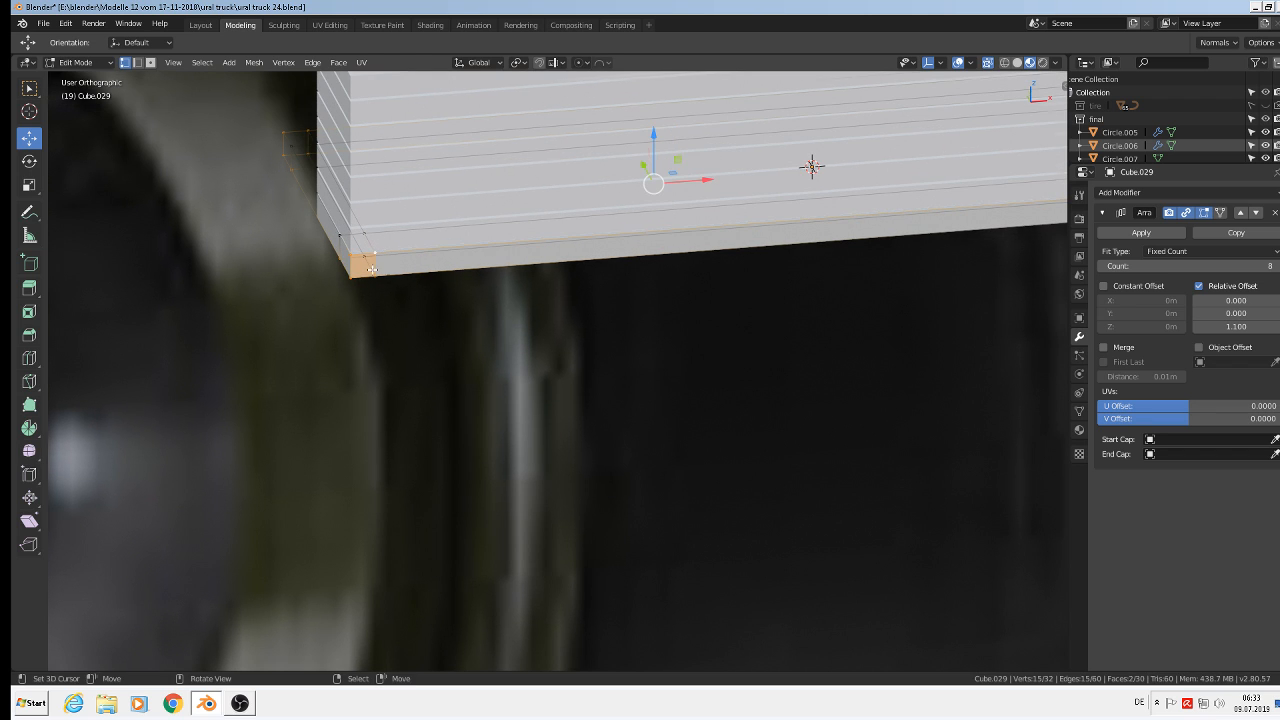
- Add two evenly spaced loop cuts running lengthwise around the sides of the base leaf, leaving them unslid
middle_drag(390, 261, 357, 272)
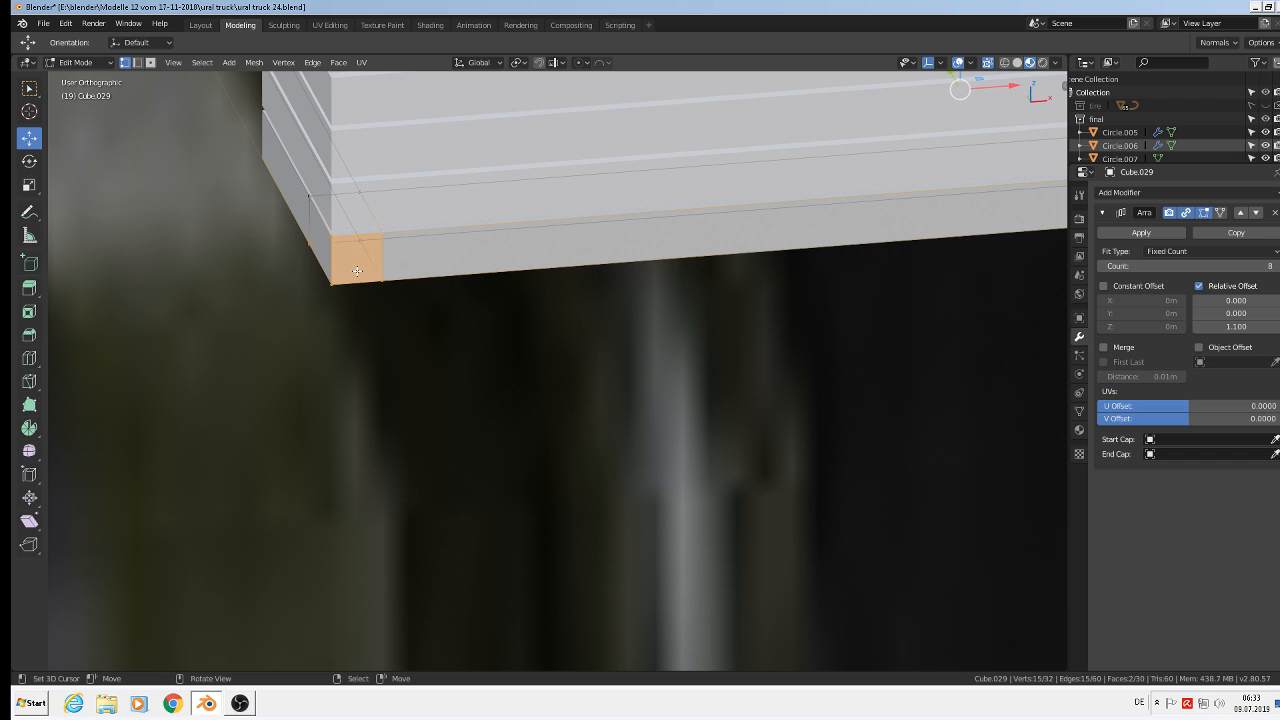
key(ctrl+r)
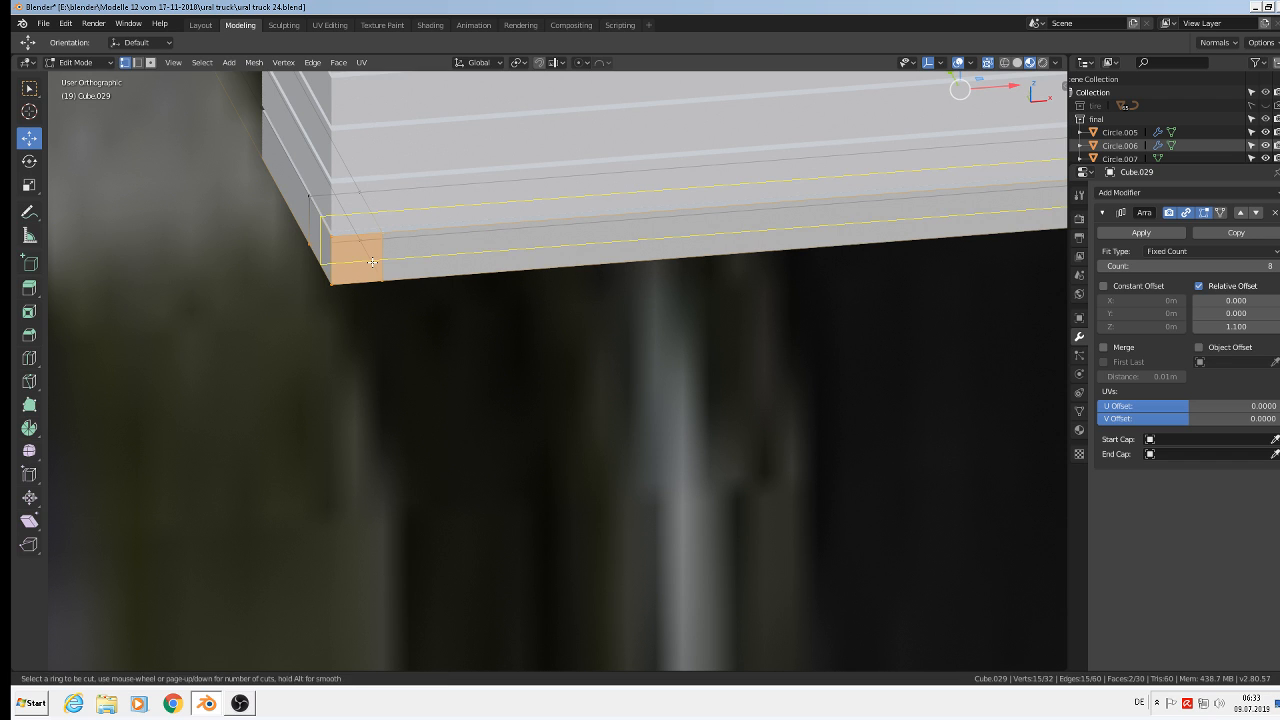
scroll(320, 257, up, 1)
click(322, 257)
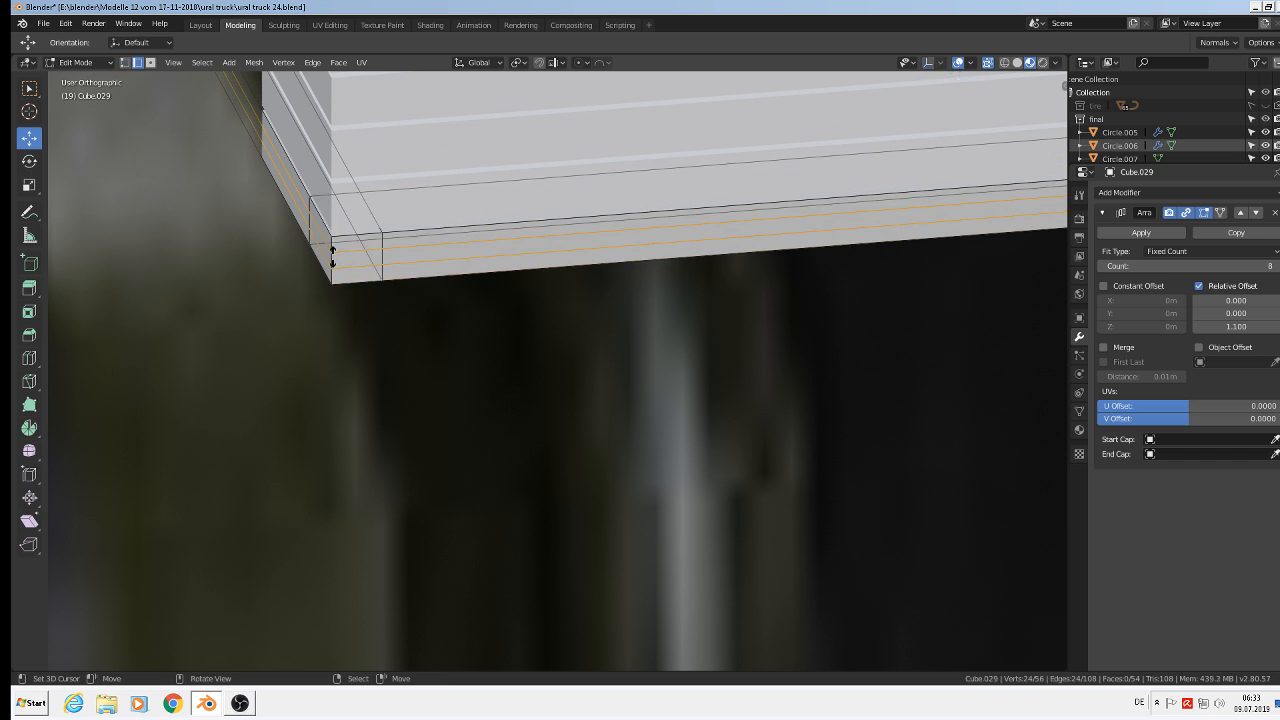
right_click(330, 258)
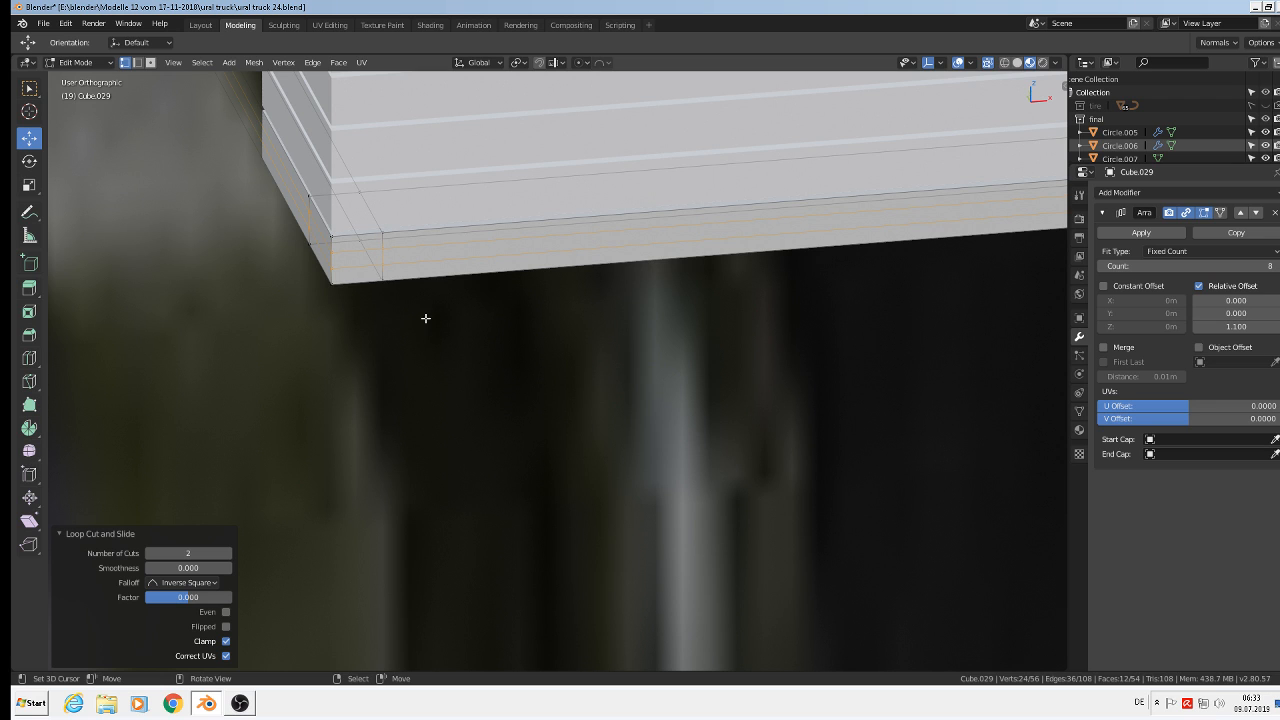
- Select the complete upper outer edge loop of the base leaf and bevel it about 0.04 m with one segment
middle_drag(396, 287, 910, 320)
alt+click(433, 244)
scroll(936, 403, up, 5)
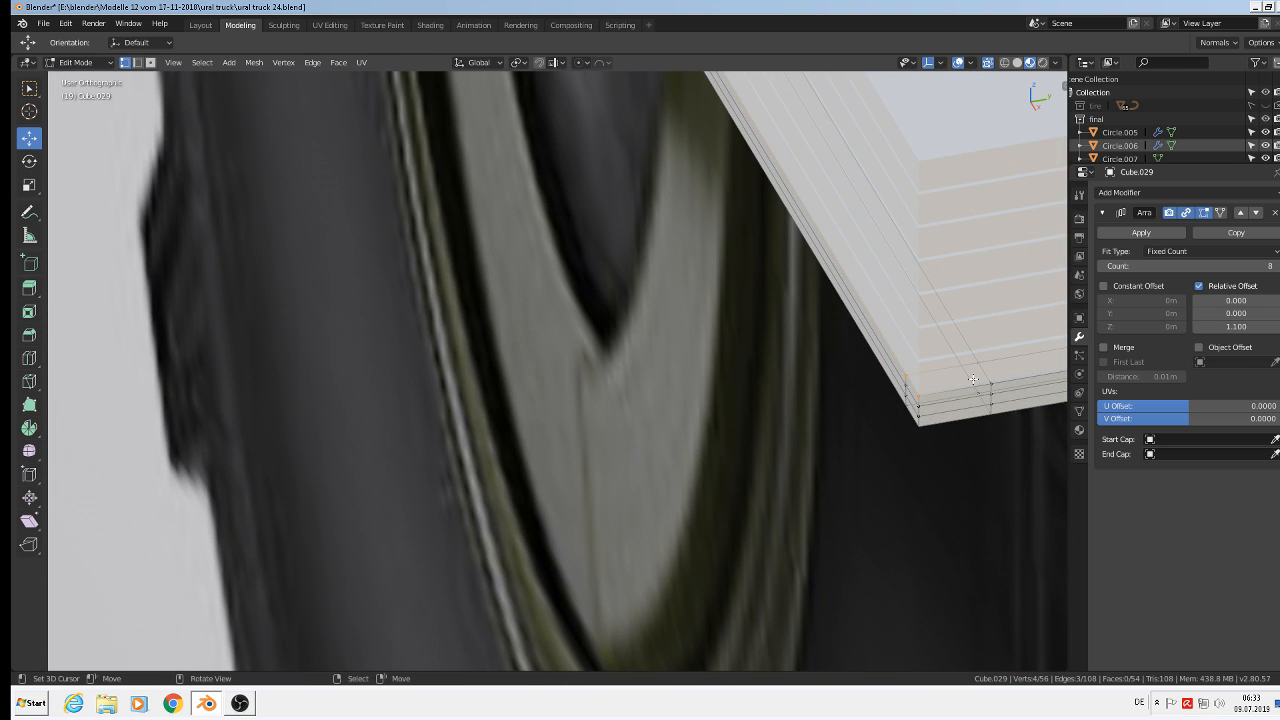
middle_drag(958, 387, 760, 241)
middle_drag(938, 286, 1053, 260)
alt+shift+right_click(1026, 247)
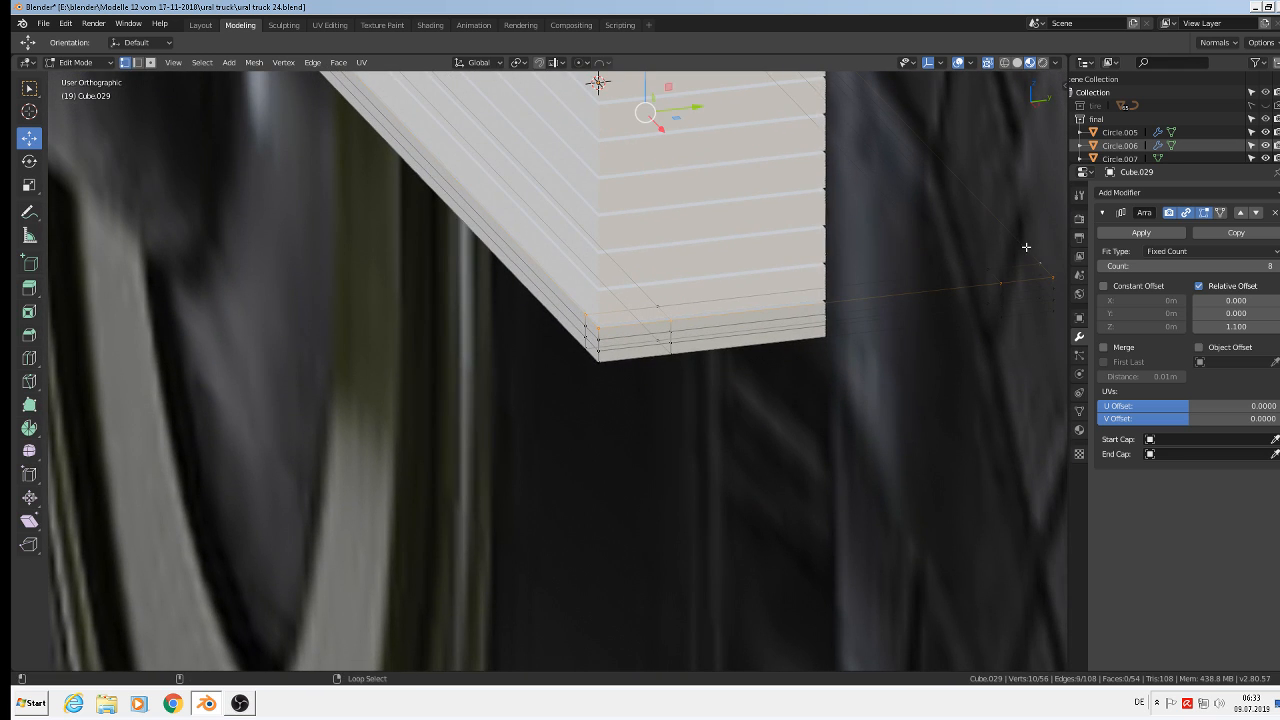
middle_drag(688, 162, 791, 561)
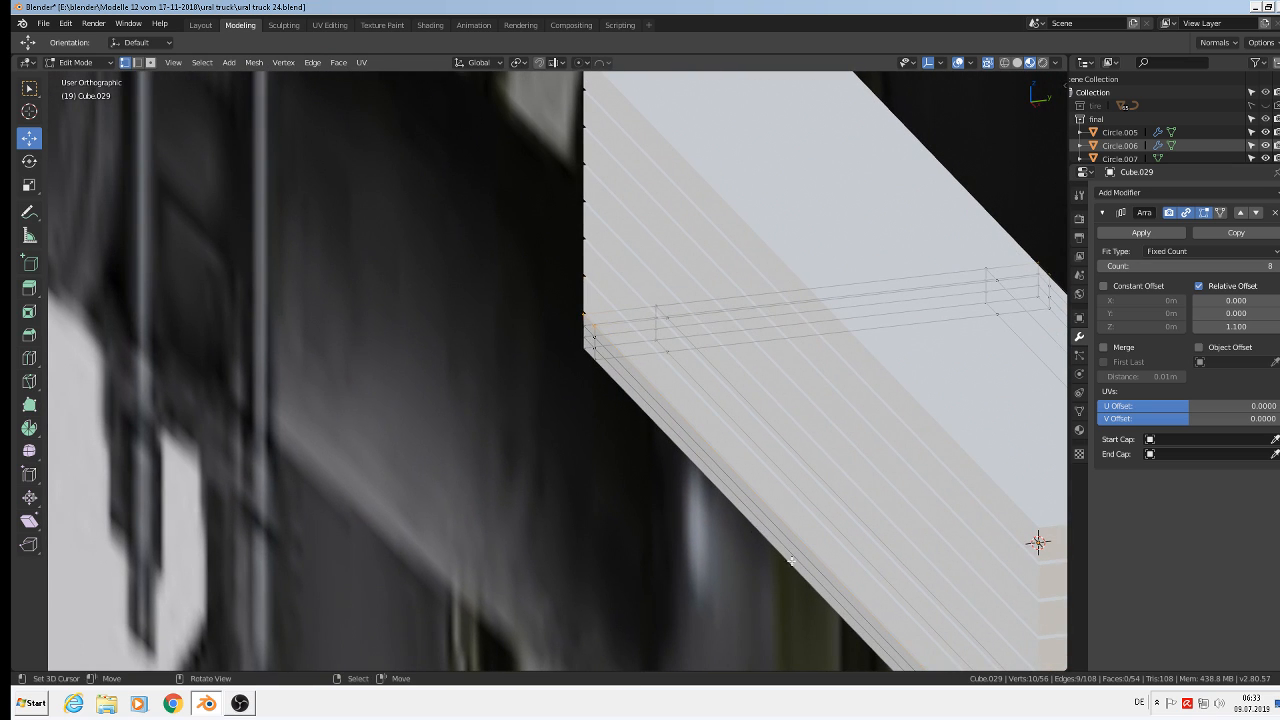
alt+shift+right_click(671, 303)
scroll(671, 304, down, 2)
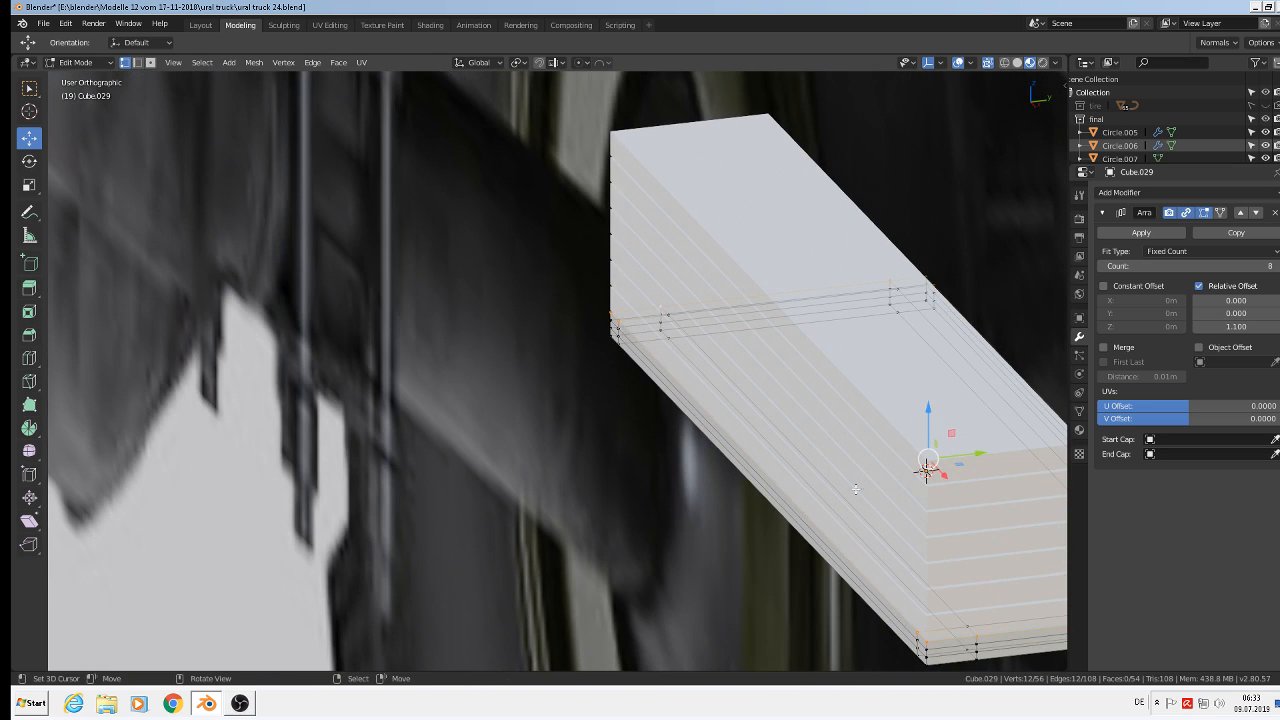
shift+middle_drag(952, 534, 889, 459)
shift+middle_drag(880, 541, 766, 413)
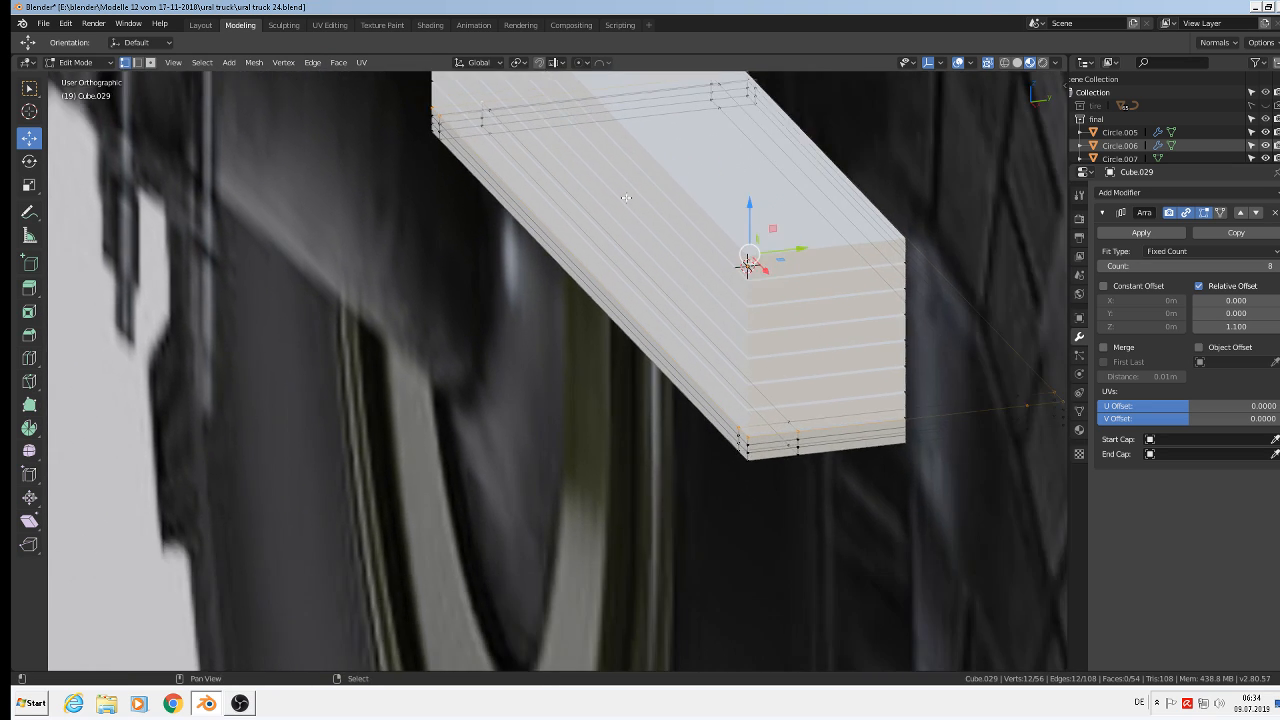
scroll(766, 413, up, 2)
key(ctrl+b)
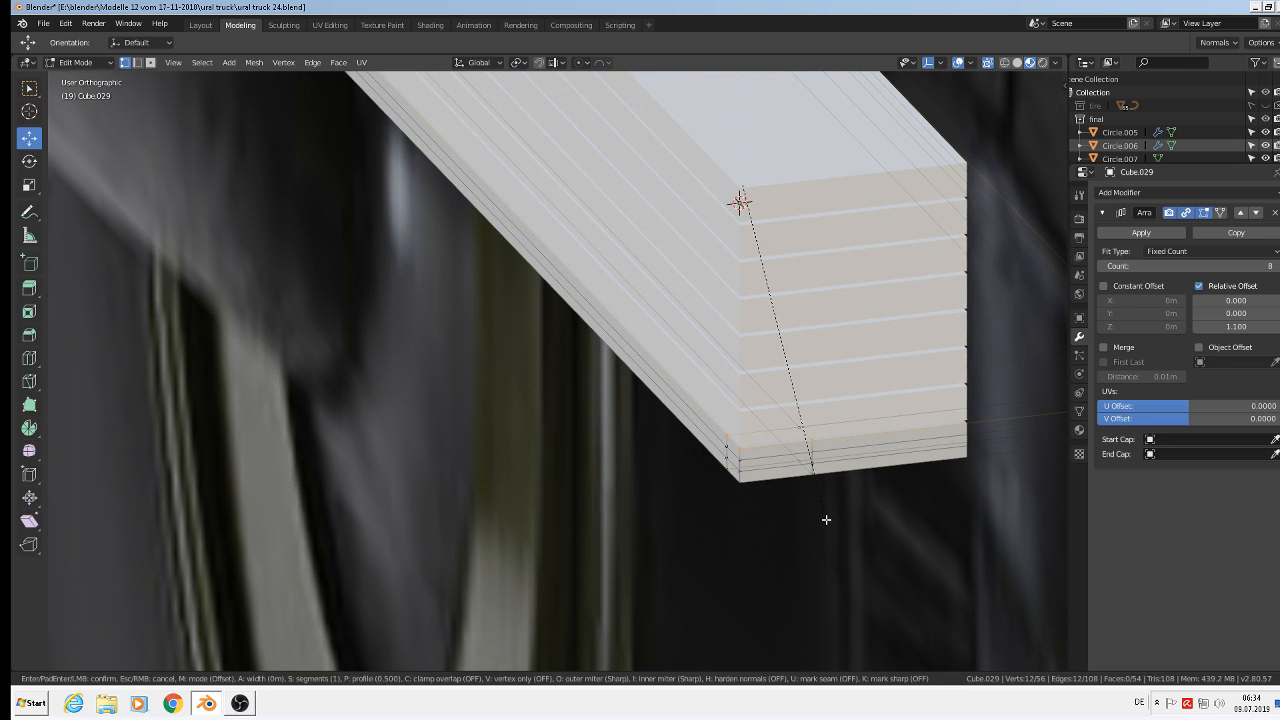
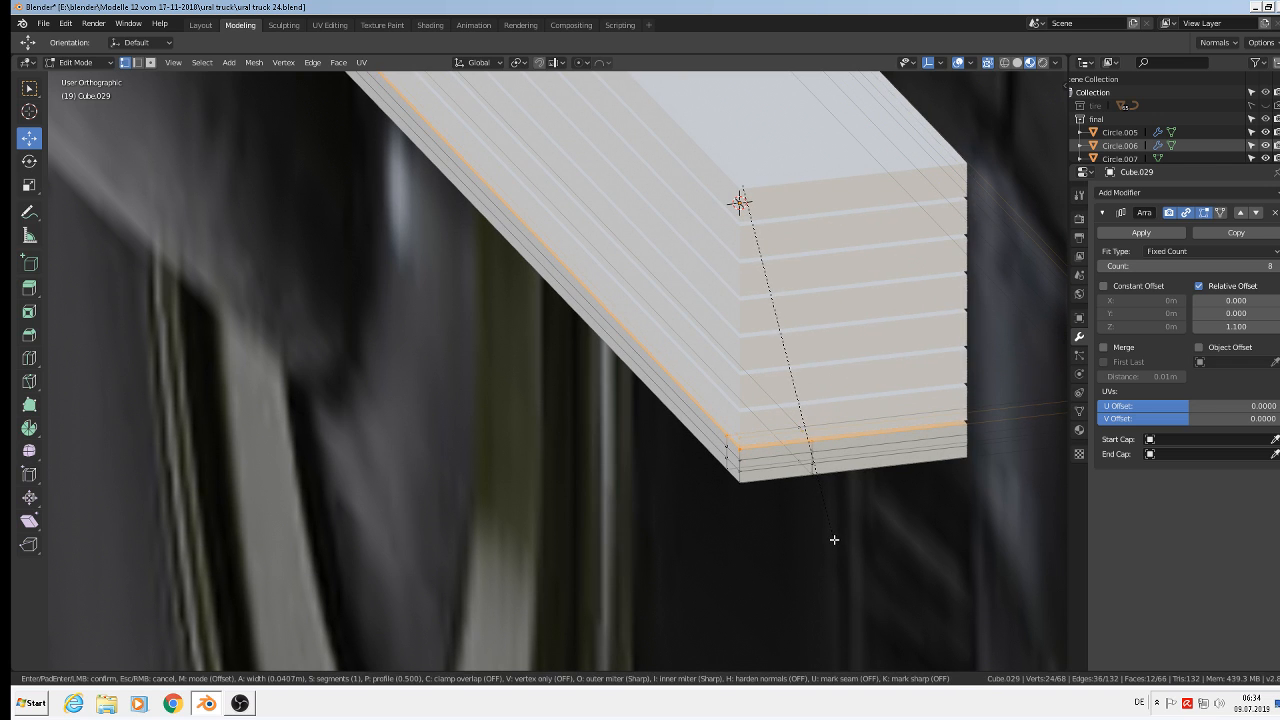
click(834, 539)
- Select the lower outer edge loop of the base leaf and bevel it 0.0201 m with one segment
alt+click(700, 449)
alt+click(814, 487)
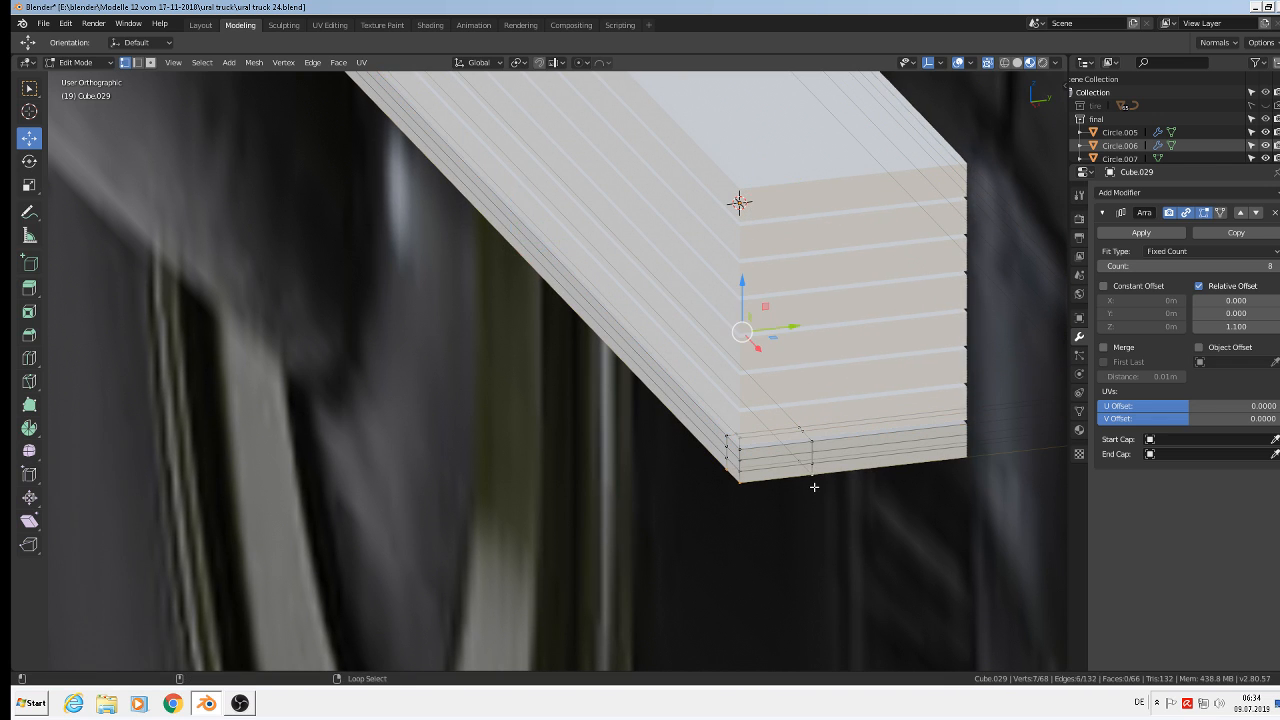
scroll(814, 487, down, 3)
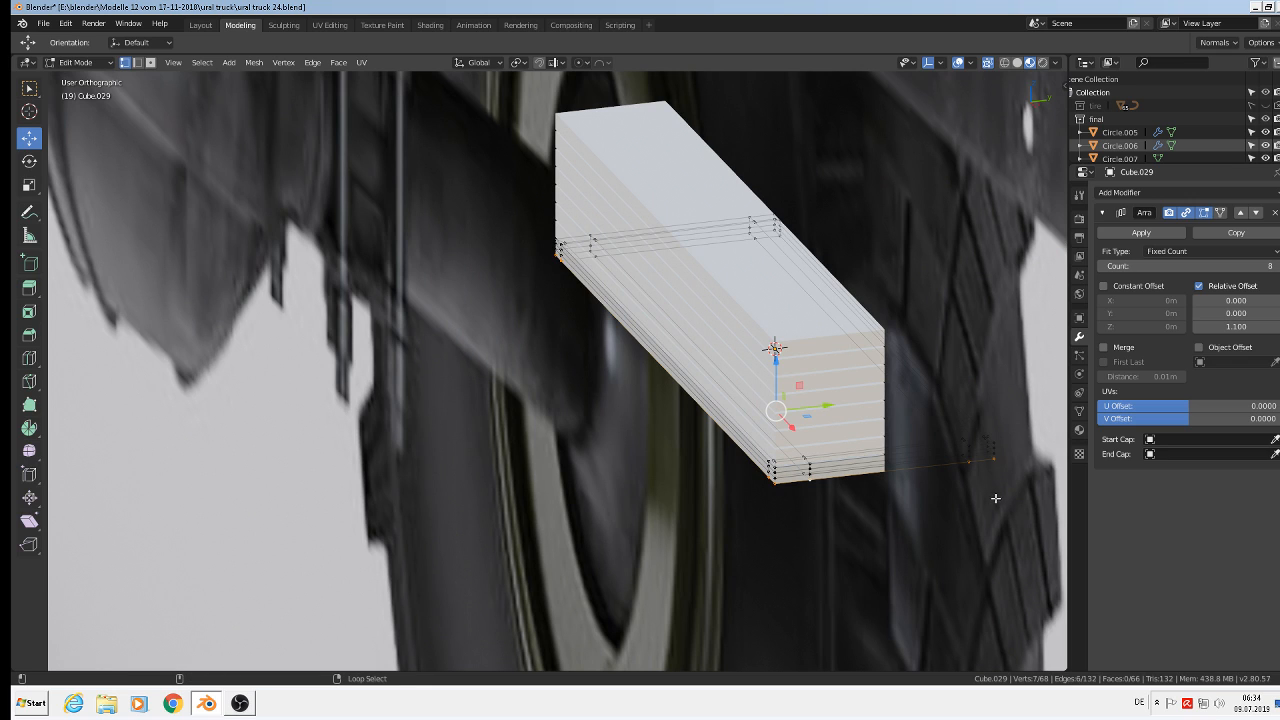
alt+shift+right_click(912, 410)
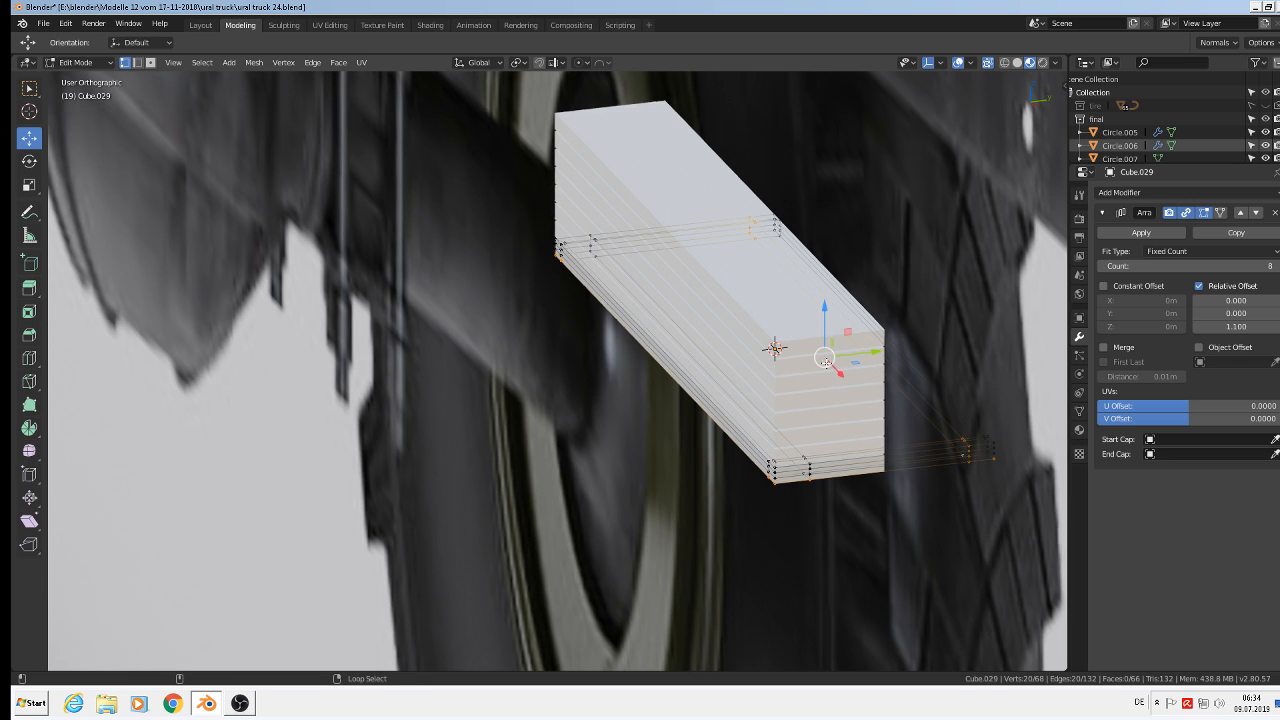
alt+shift+right_click(659, 265)
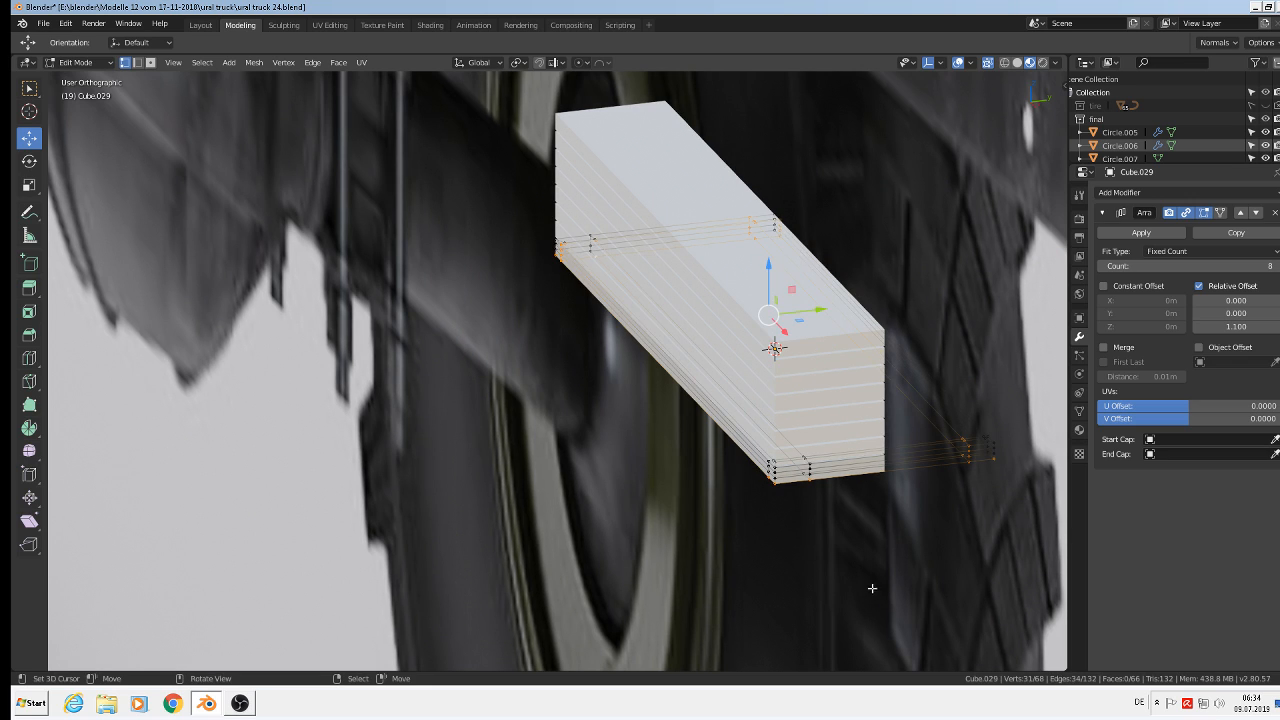
middle_drag(703, 475, 758, 464)
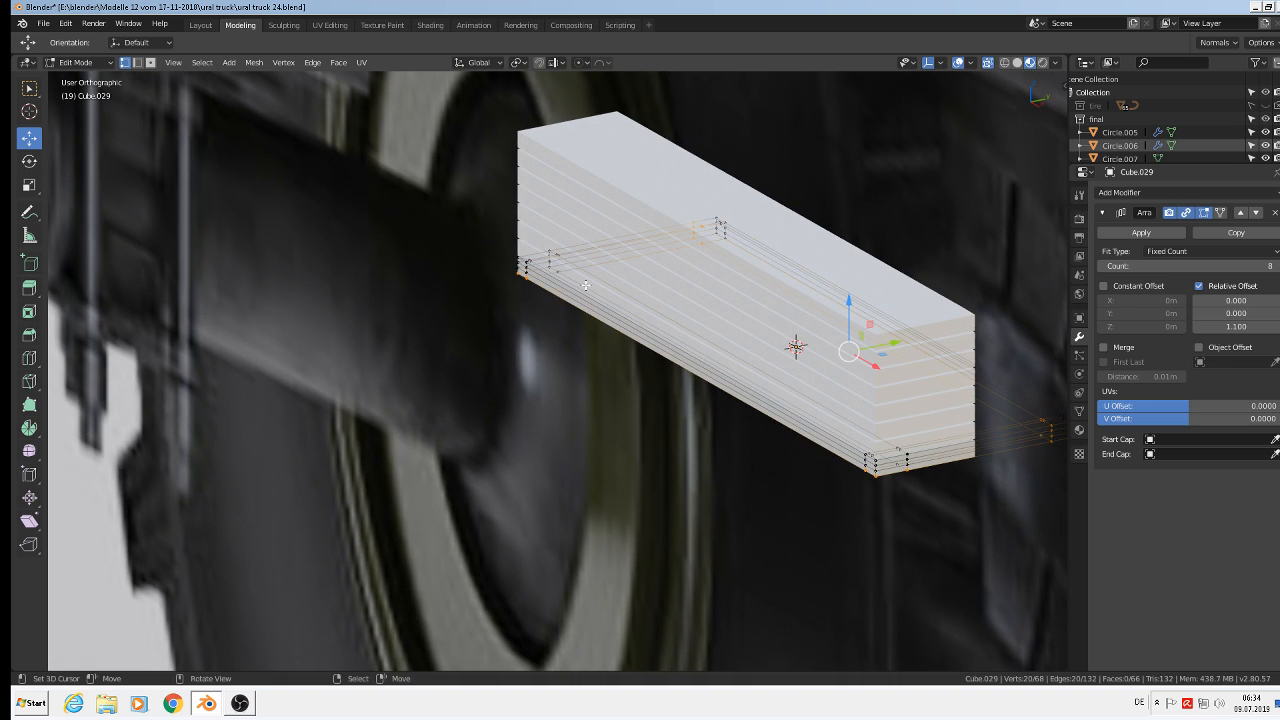
ctrl+middle_drag(677, 400, 553, 276)
alt+shift+click(600, 258)
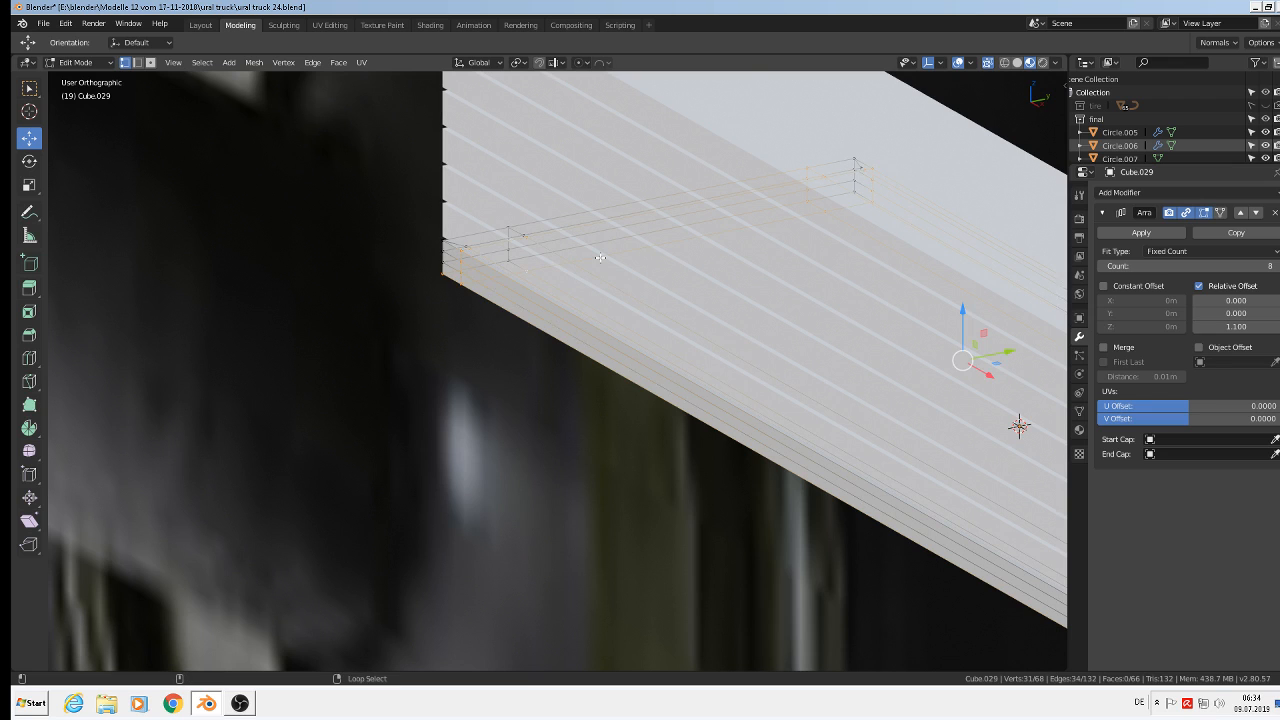
alt+shift+click(547, 284)
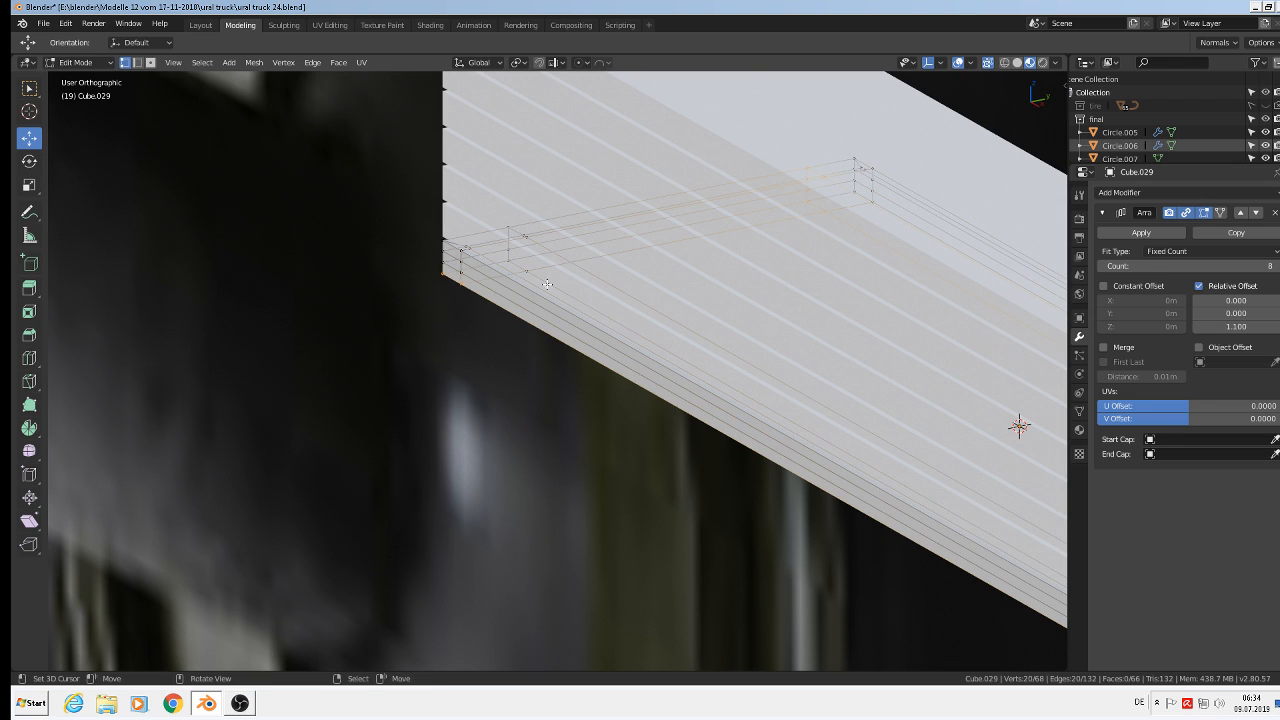
alt+shift+right_click(449, 274)
scroll(608, 423, down, 3)
scroll(1059, 626, up, 1)
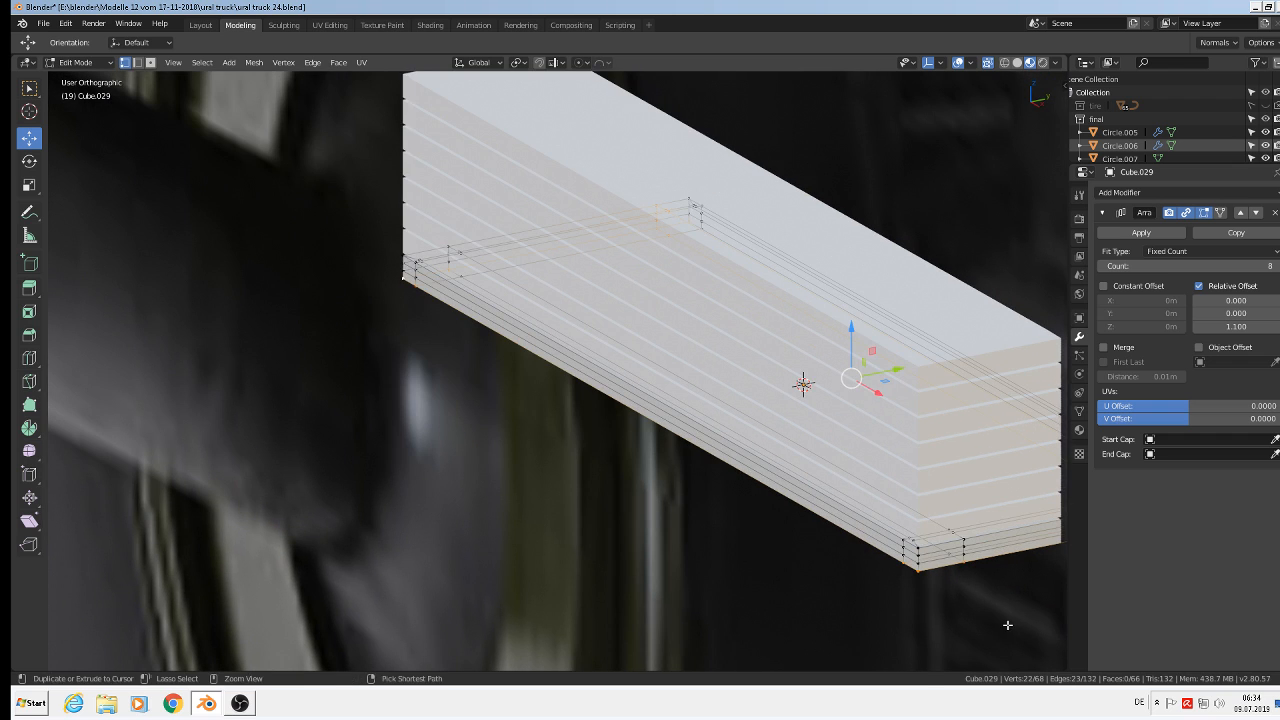
key(ctrl+b)
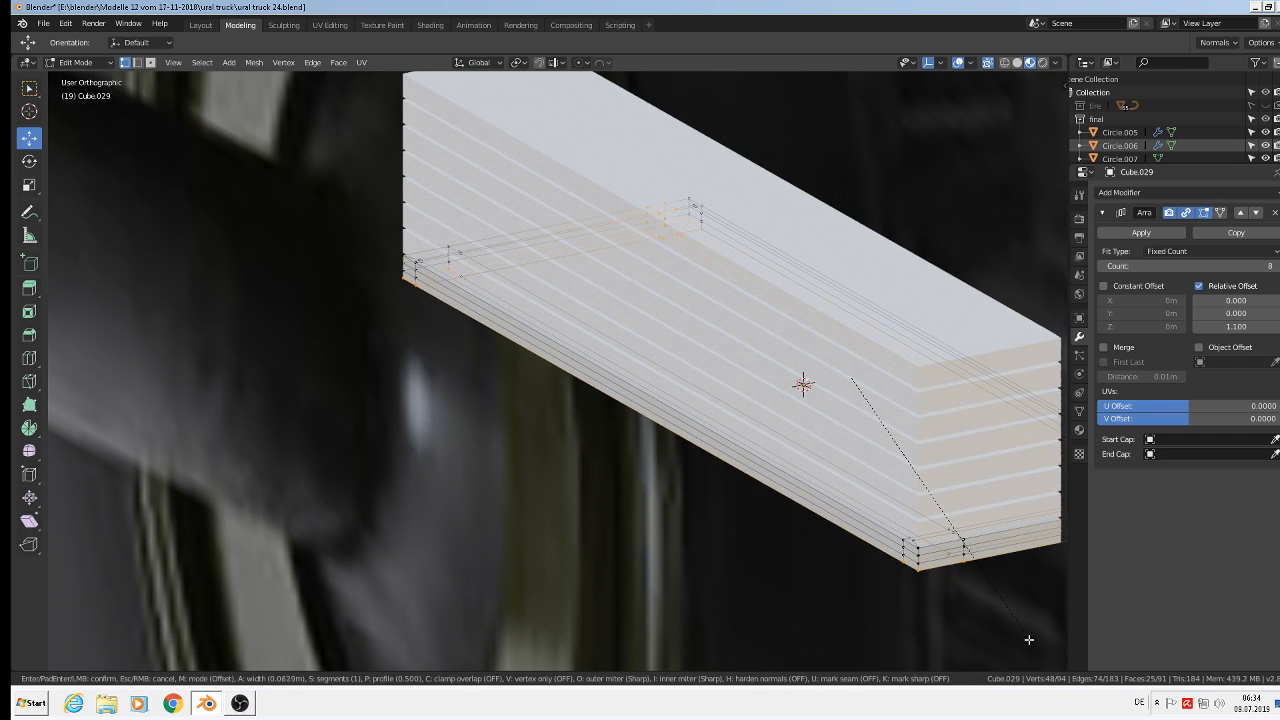
click(1016, 630)
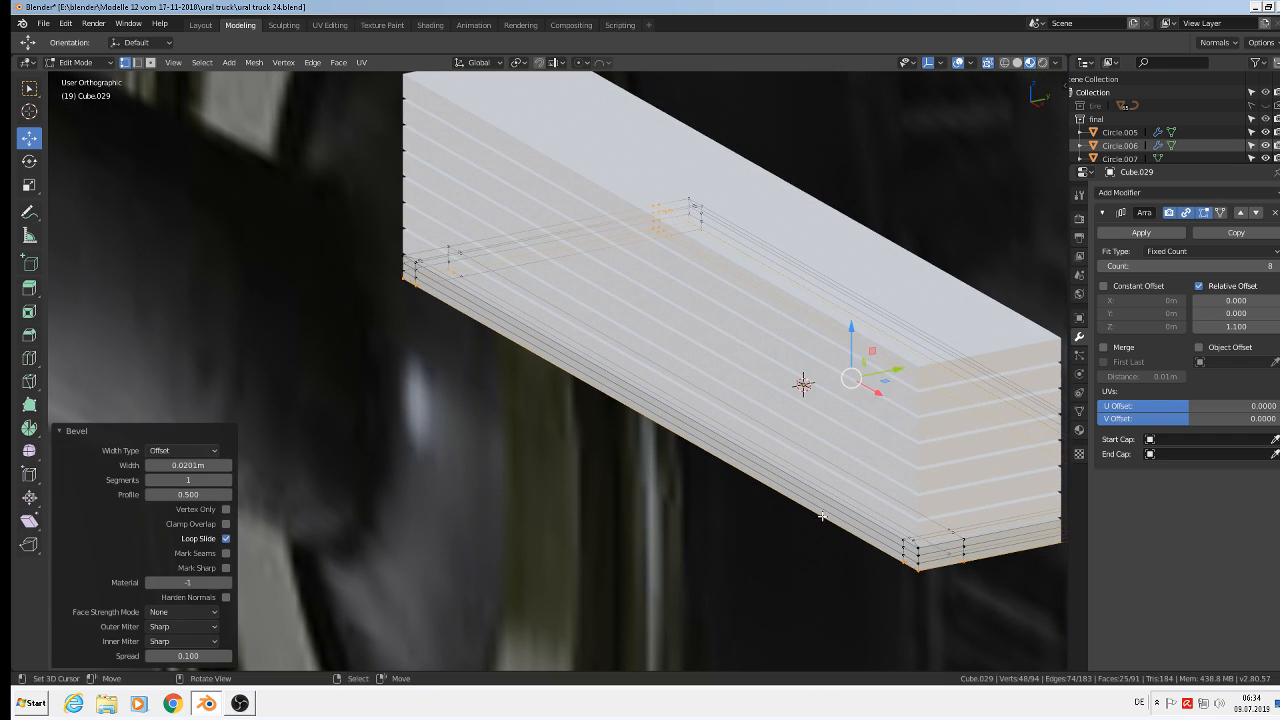
- Bevel the vertical edges at the front corner of the base leaf's +X end by 0.0235 m with two segments
scroll(921, 555, up, 2)
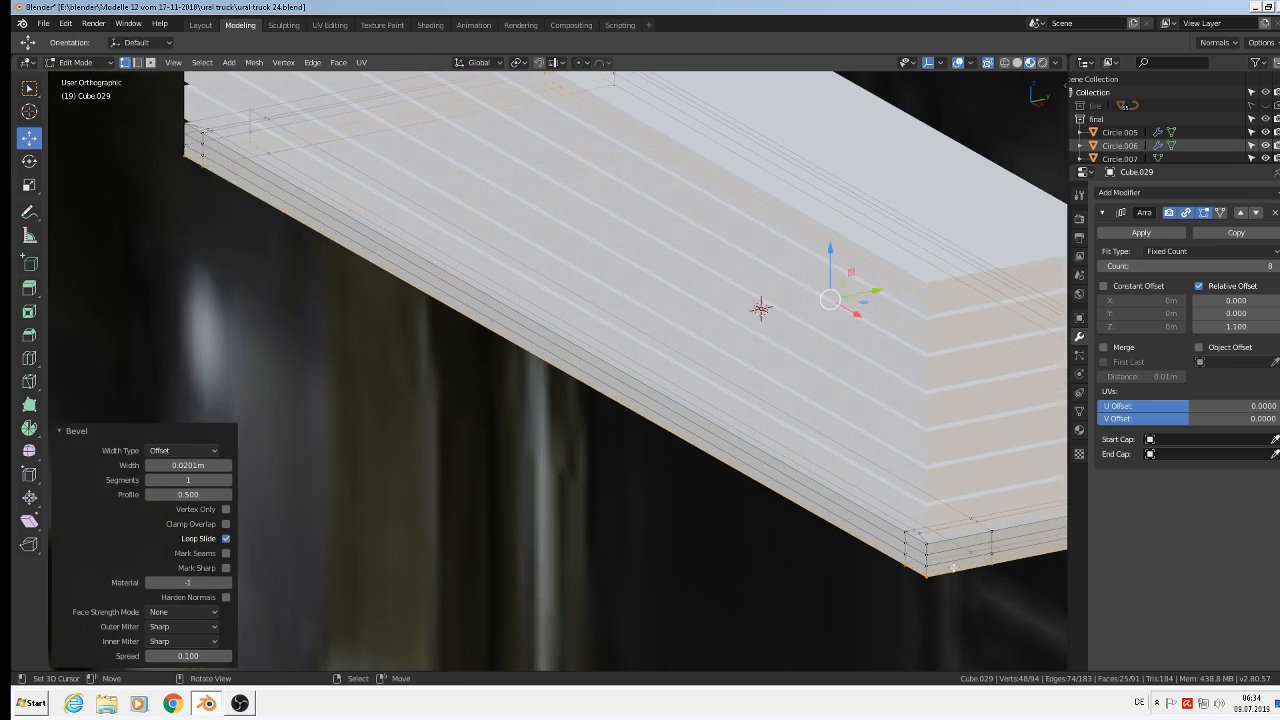
click(927, 553)
scroll(959, 605, down, 3)
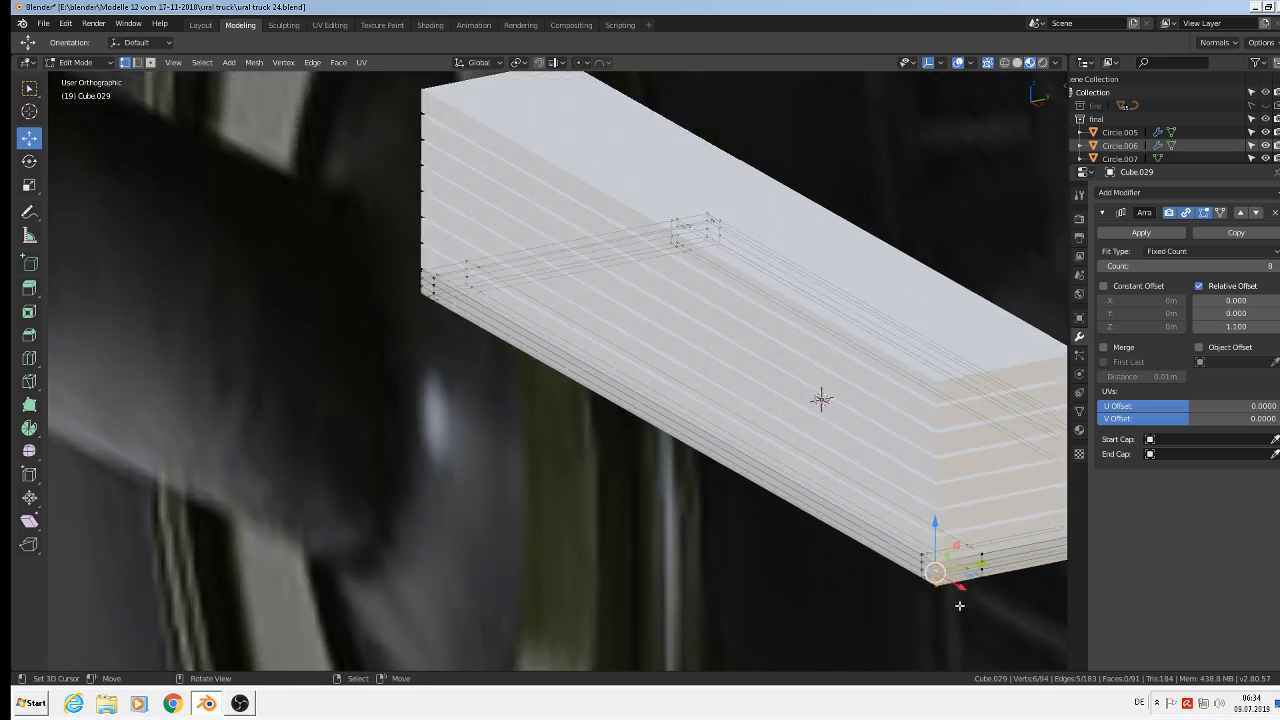
scroll(974, 607, up, 2)
key(ctrl+b)
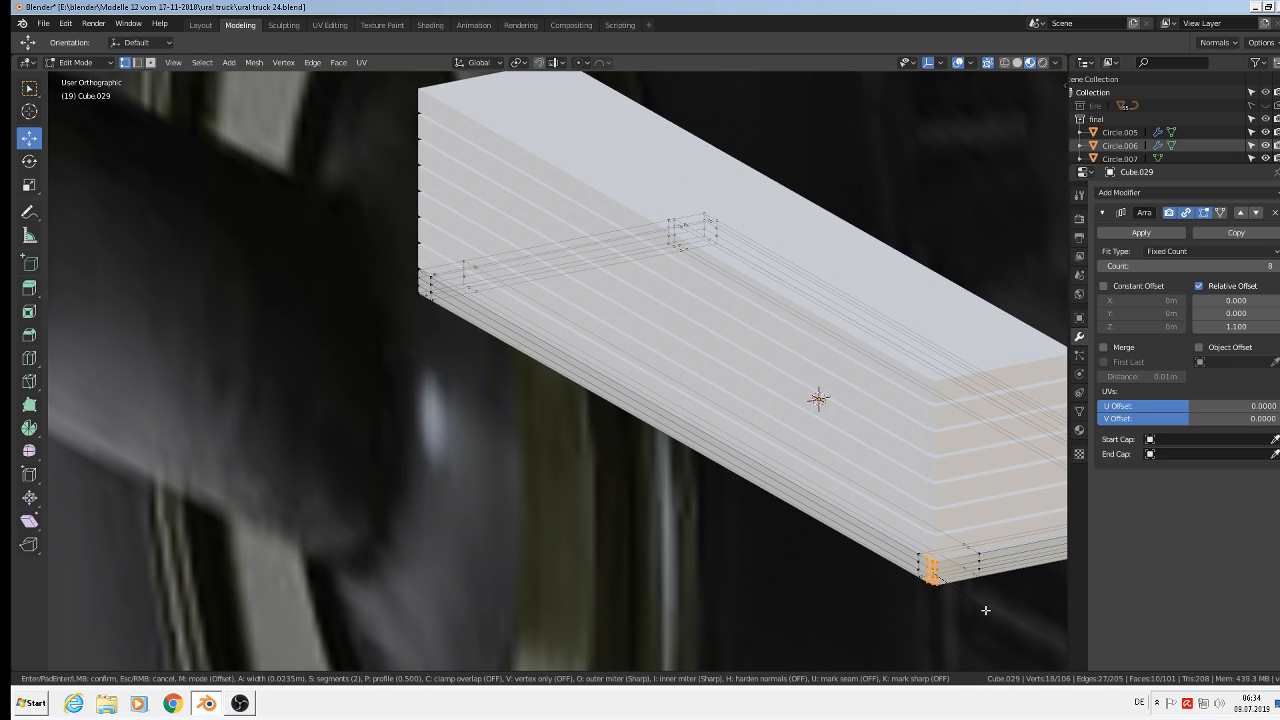
click(985, 610)
- Bevel the vertical edges at the front corner of the base leaf's -X end by 0.0204 m with two segments
scroll(963, 570, down, 3)
scroll(662, 411, up, 4)
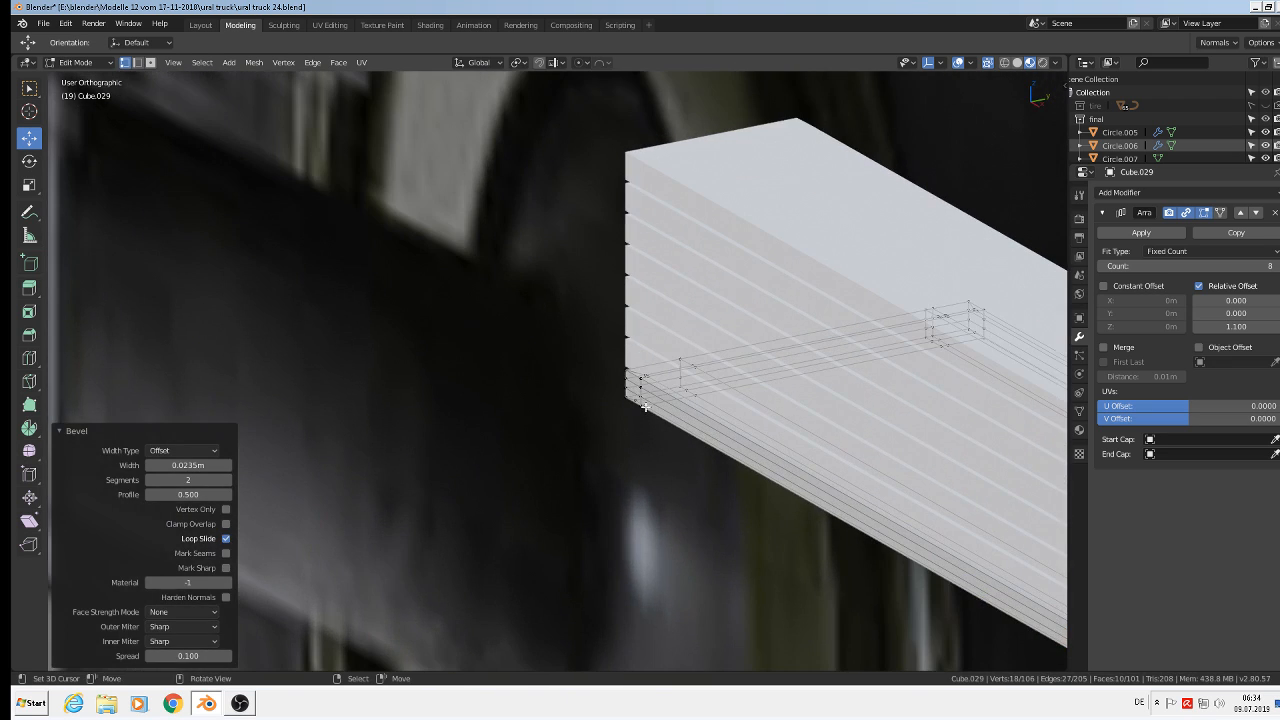
key(ctrl+z)
key(ctrl+b)
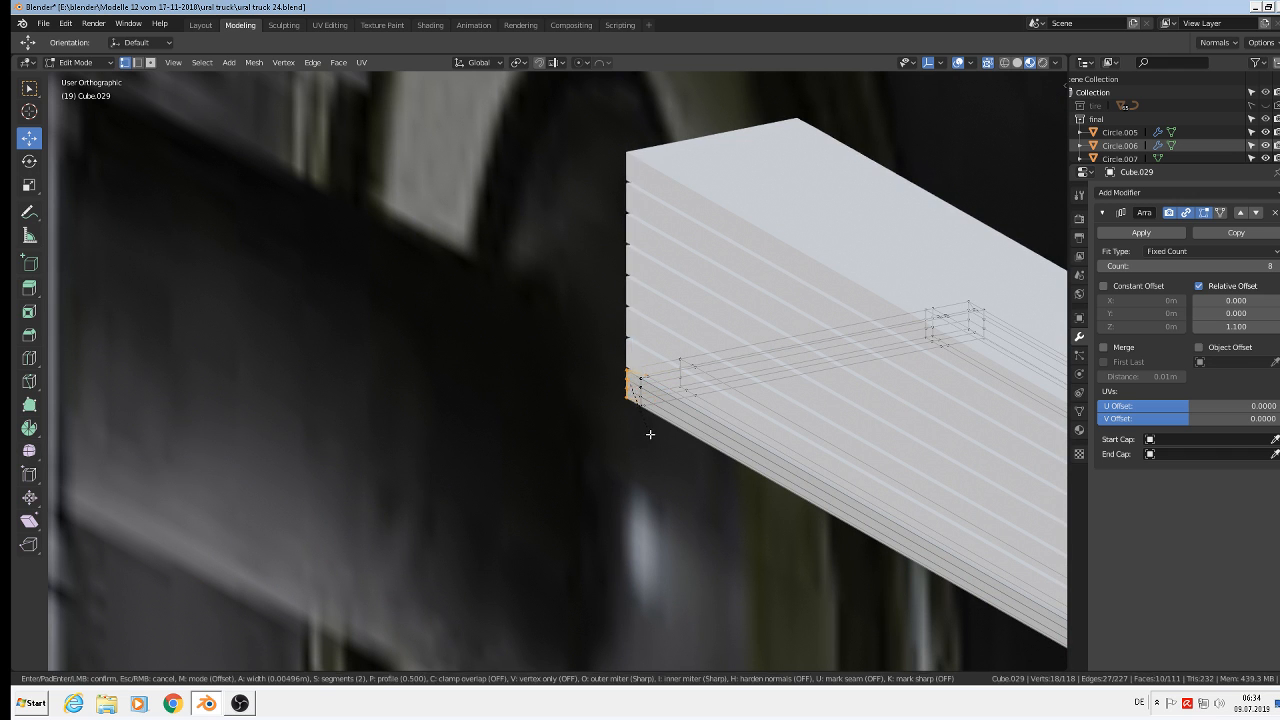
click(653, 436)
scroll(700, 438, down, 3)
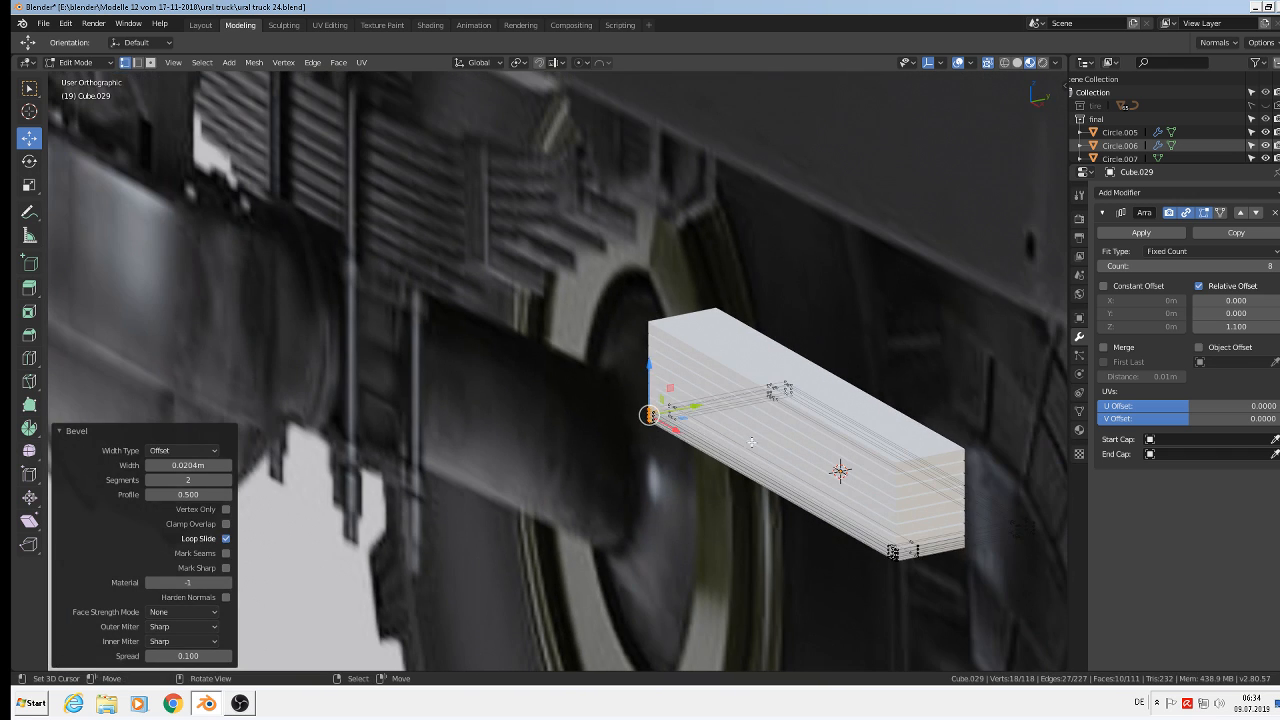
- Leave Edit Mode and move the leaf stack -0.0756 m along Y, clear of the reference image
key(Tab)
middle_drag(766, 443, 655, 525)
scroll(888, 440, down, 2)
scroll(885, 458, down, 3)
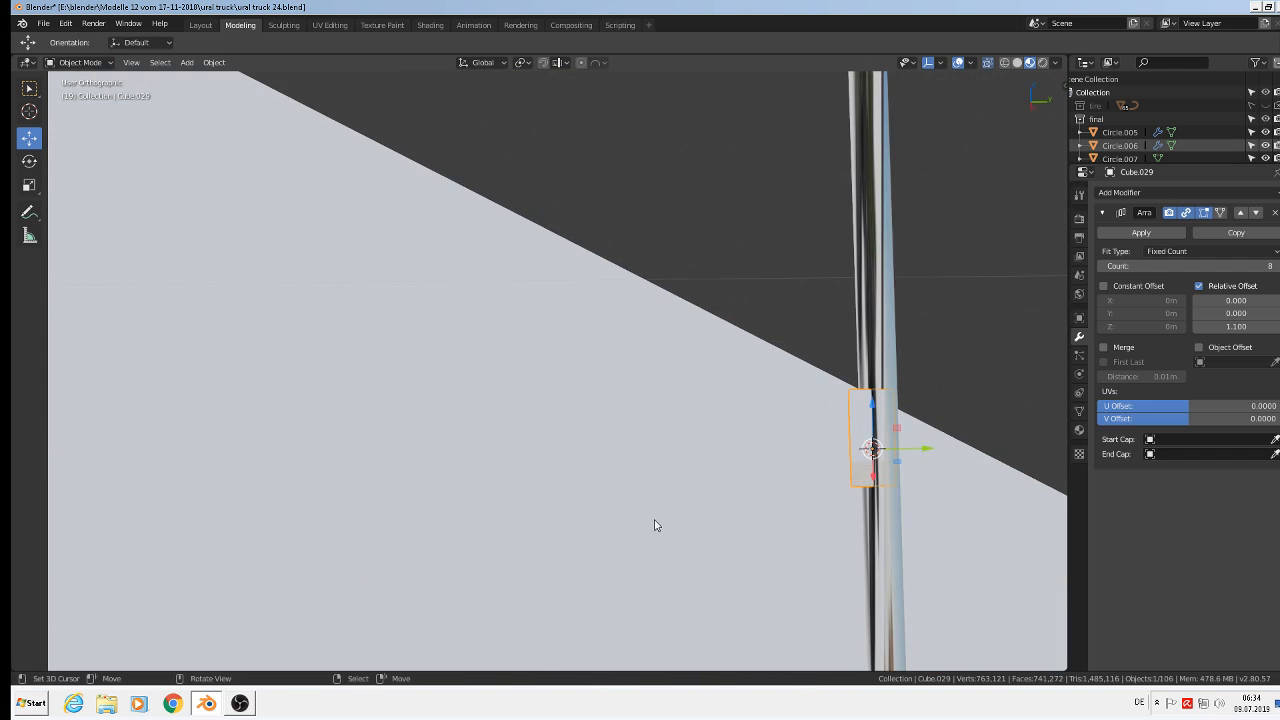
drag(910, 458, 803, 460)
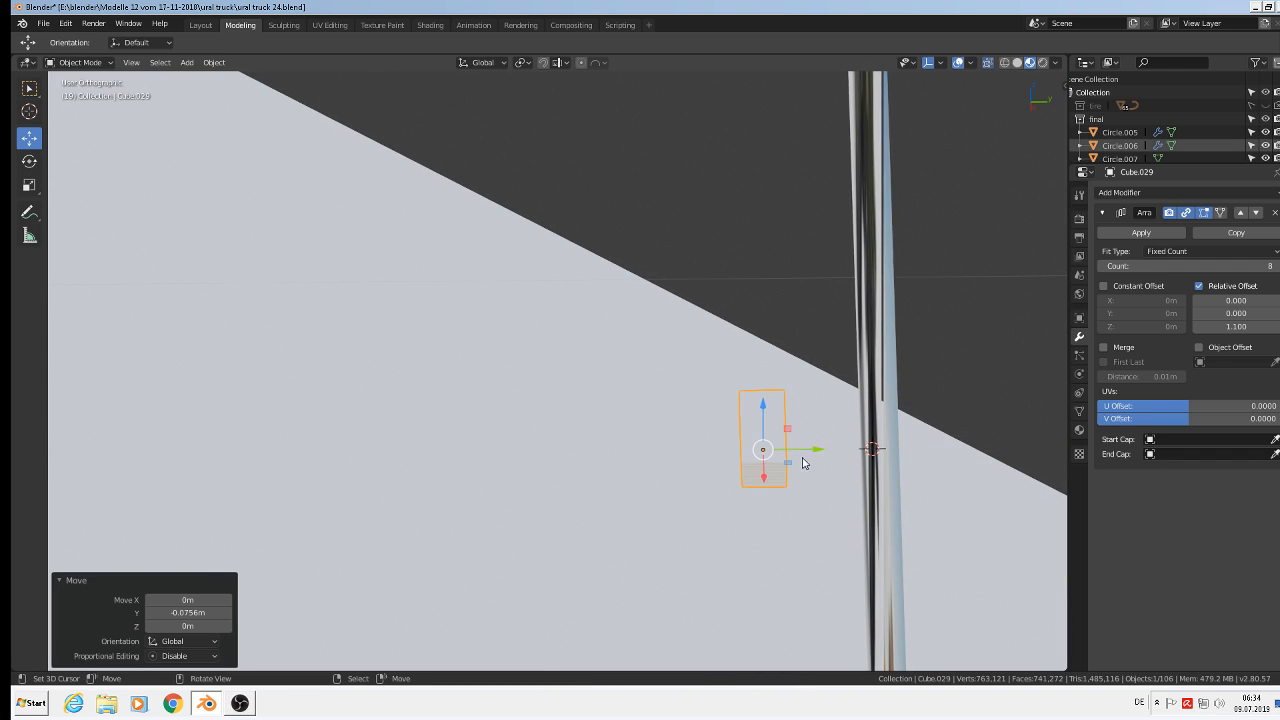
- Look at the leaf stack from the front and apply its Array modifier to make the leaves real geometry
key(KP_1)
scroll(822, 461, up, 6)
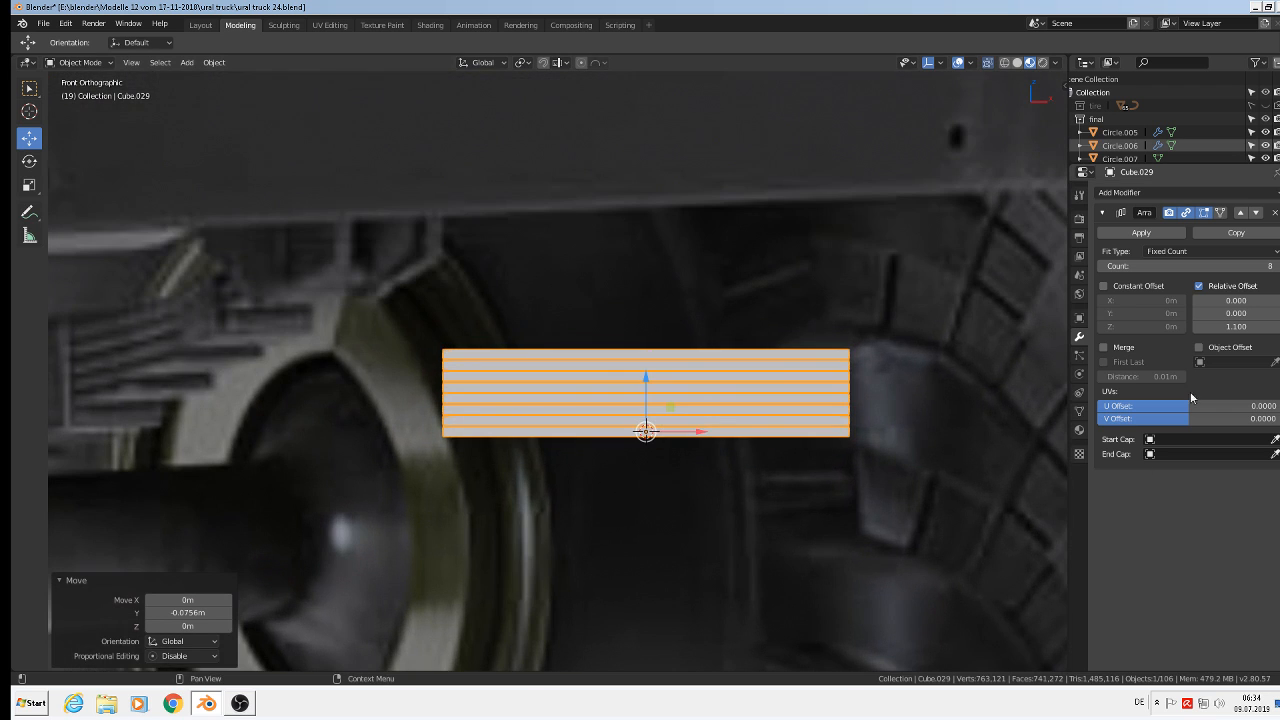
click(1141, 232)
- Enter Edit Mode and add one centred loop cut across the length of the second leaf from the bottom
key(Tab)
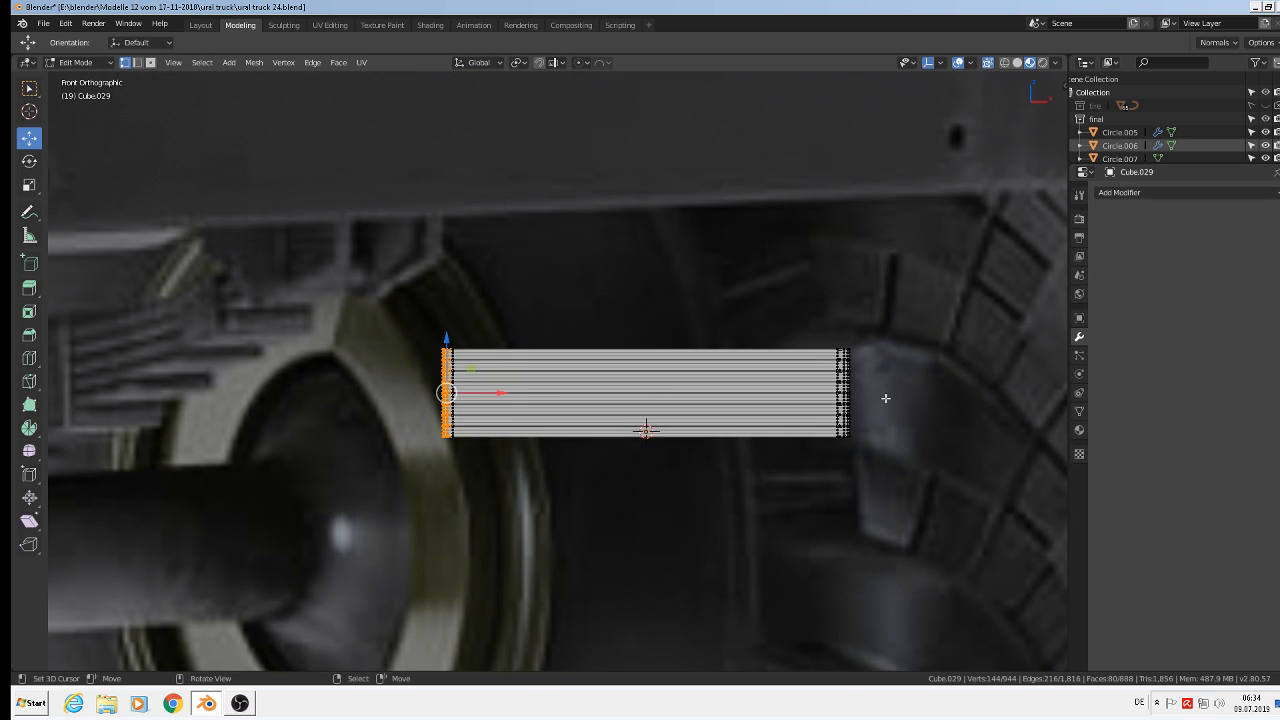
middle_drag(879, 424, 850, 451)
scroll(850, 451, up, 2)
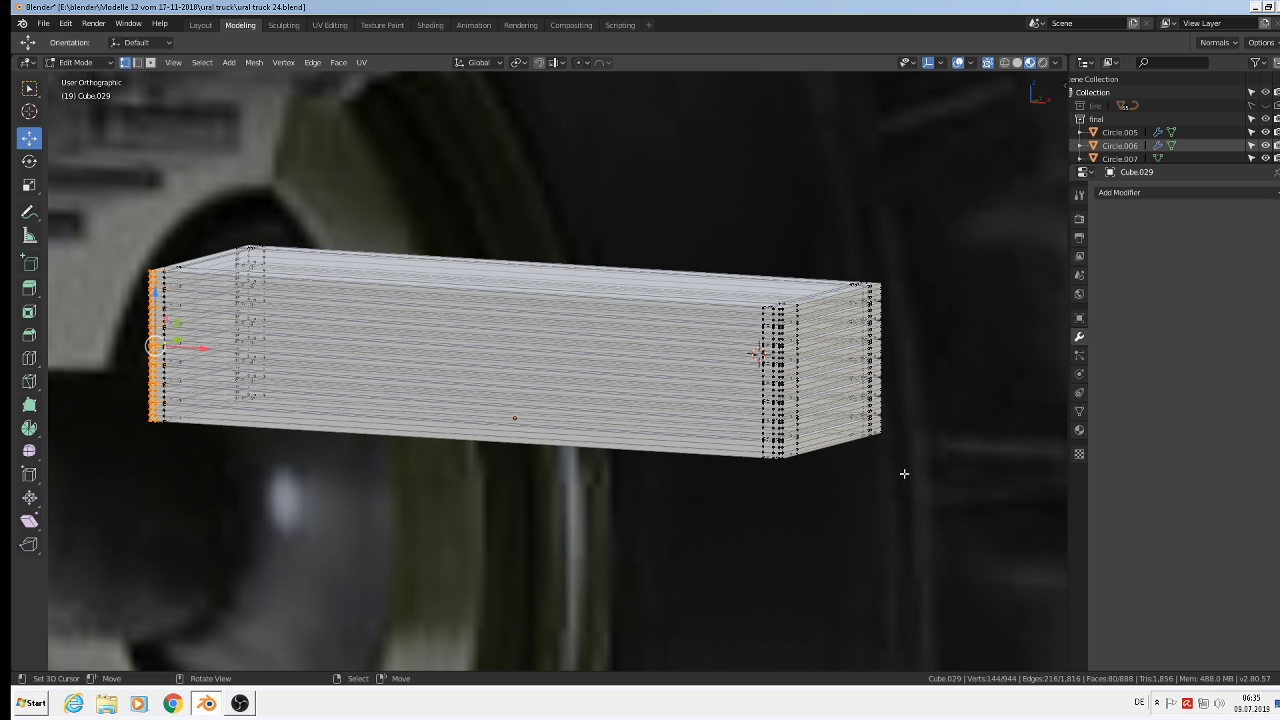
key(KP_1)
scroll(903, 465, up, 5)
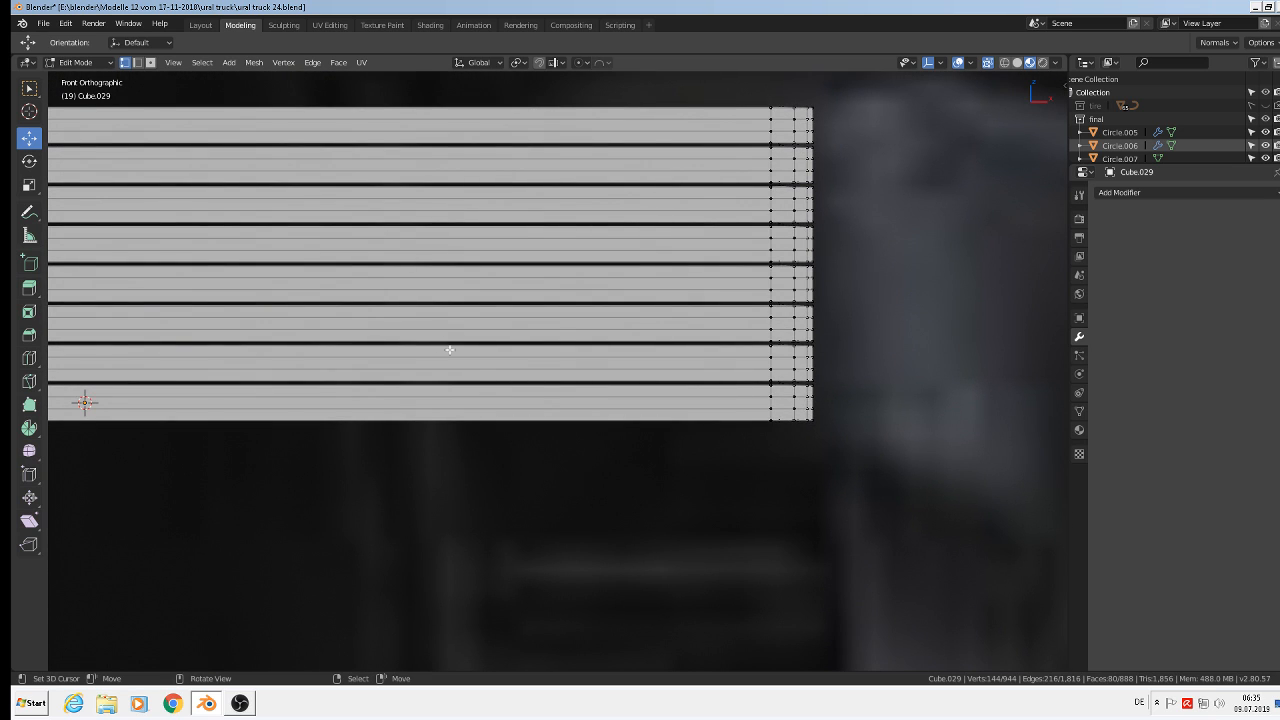
key(ctrl+r)
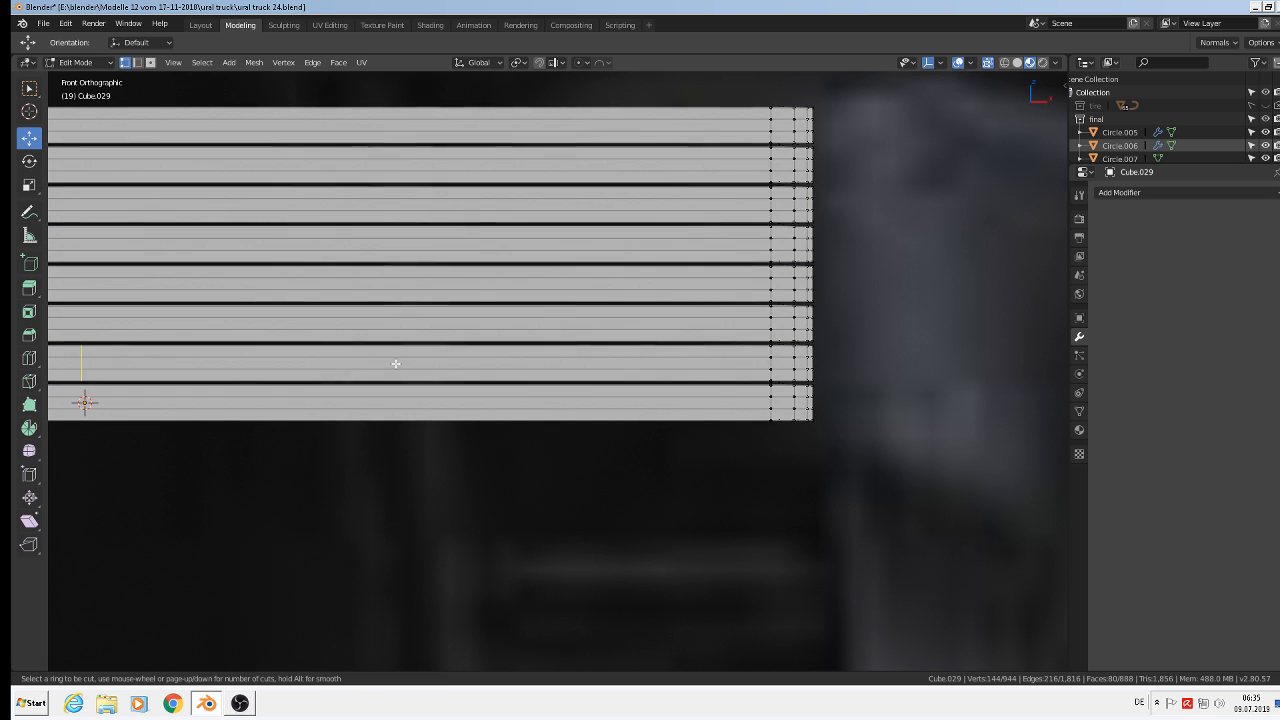
click(382, 360)
right_click(390, 385)
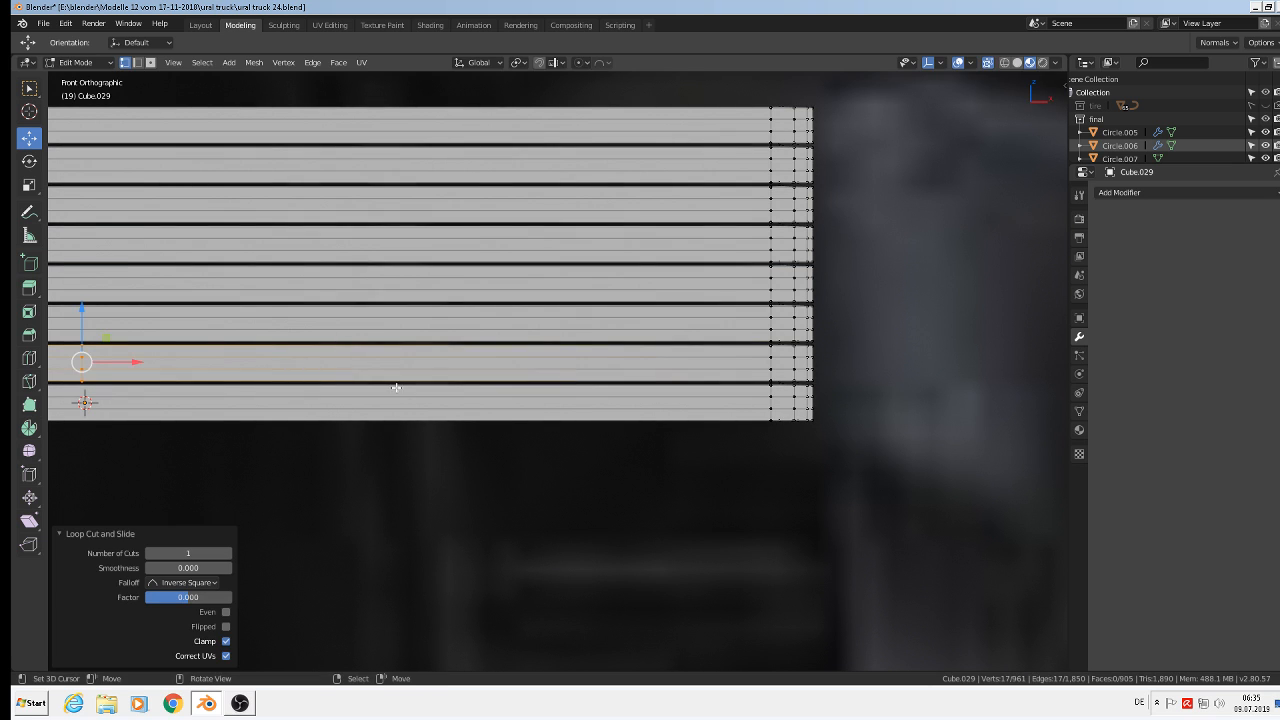
scroll(784, 392, up, 1)
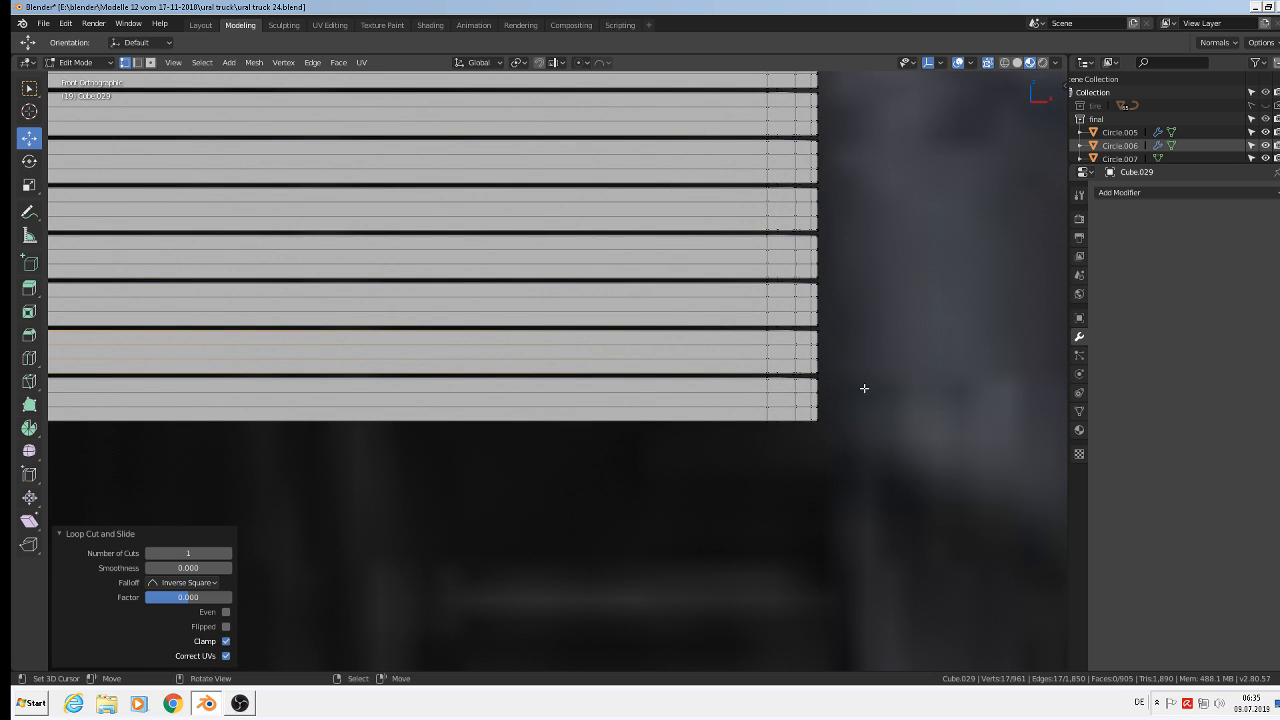
scroll(850, 381, up, 1)
key(b)
drag(849, 373, 709, 306)
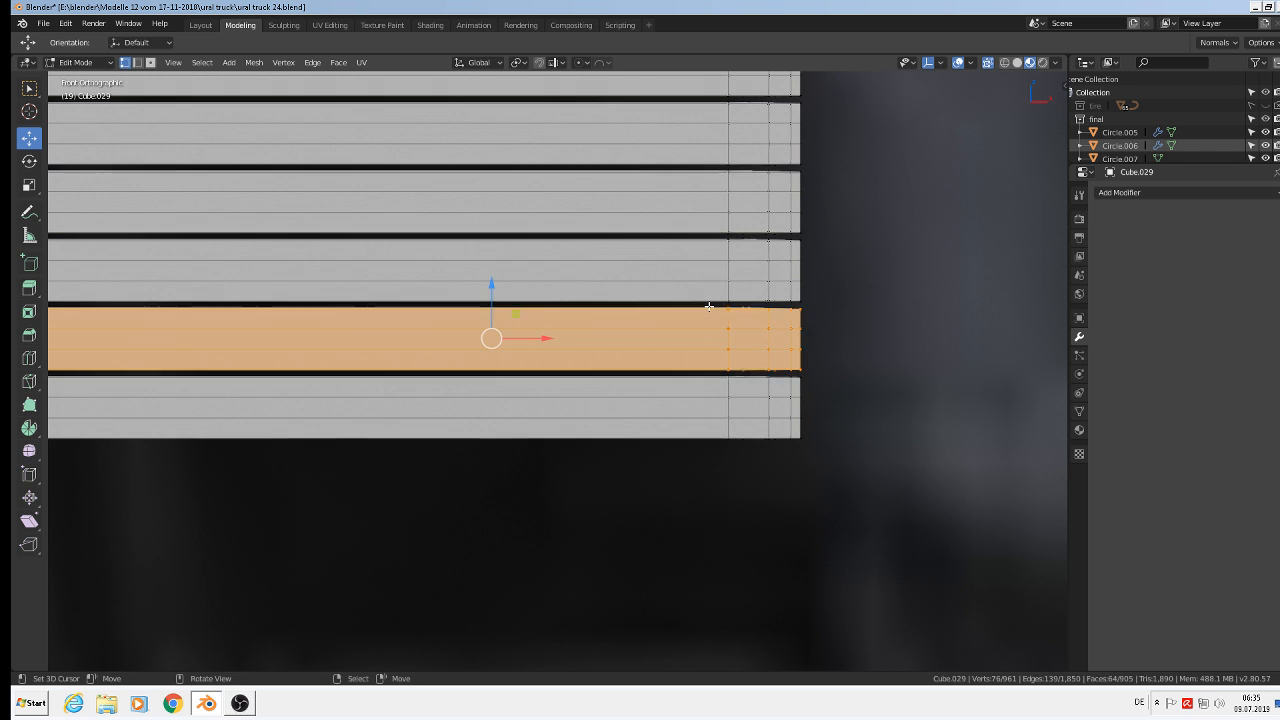
scroll(674, 346, down, 5)
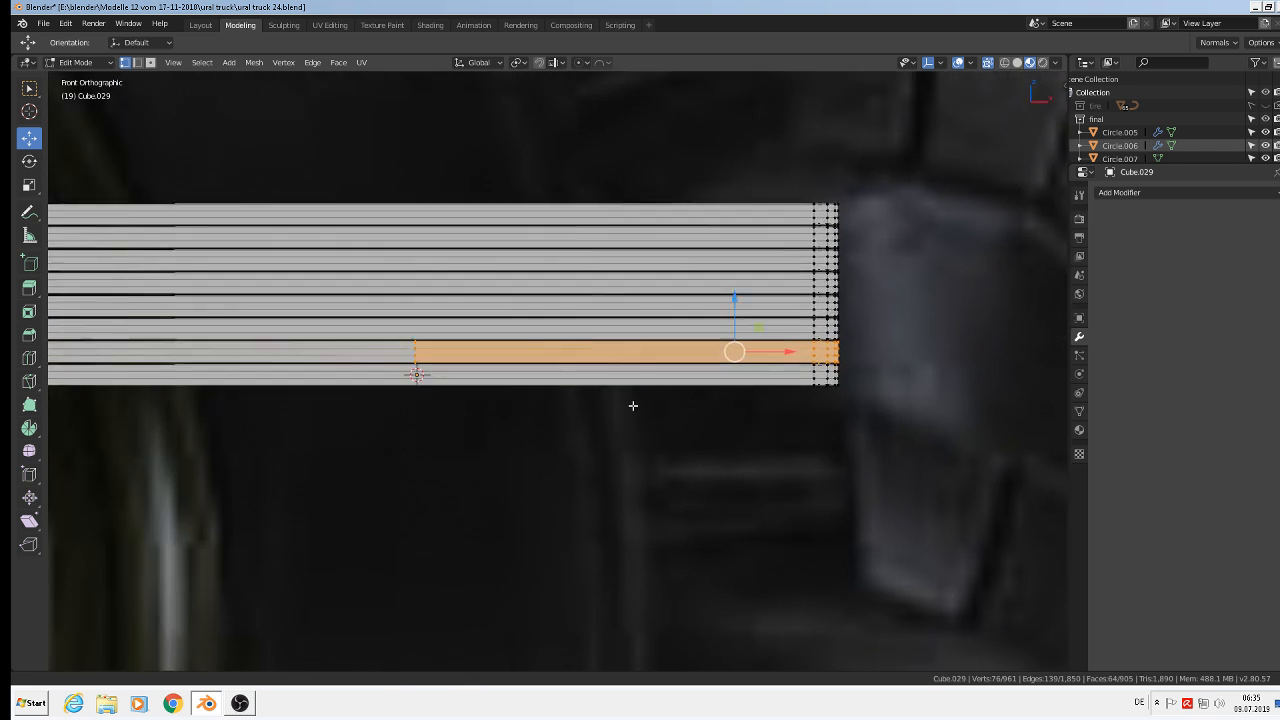
shift+middle_drag(633, 406, 811, 375)
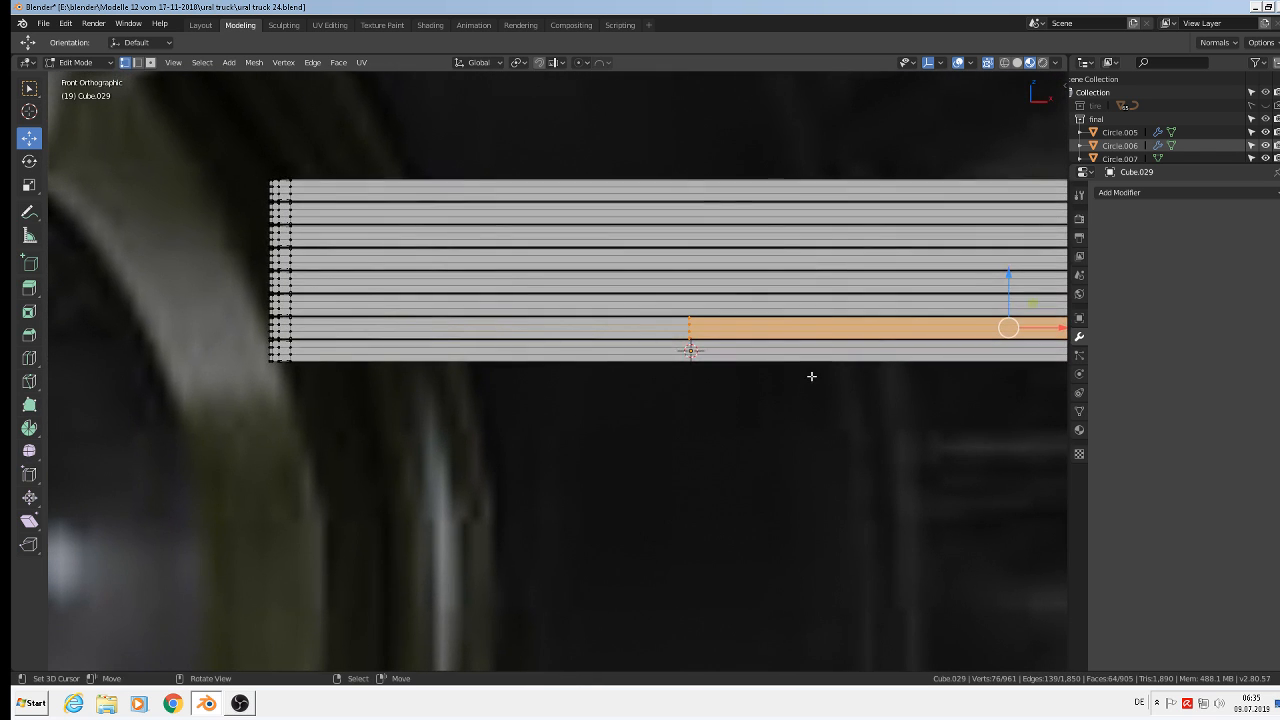
scroll(808, 375, down, 1)
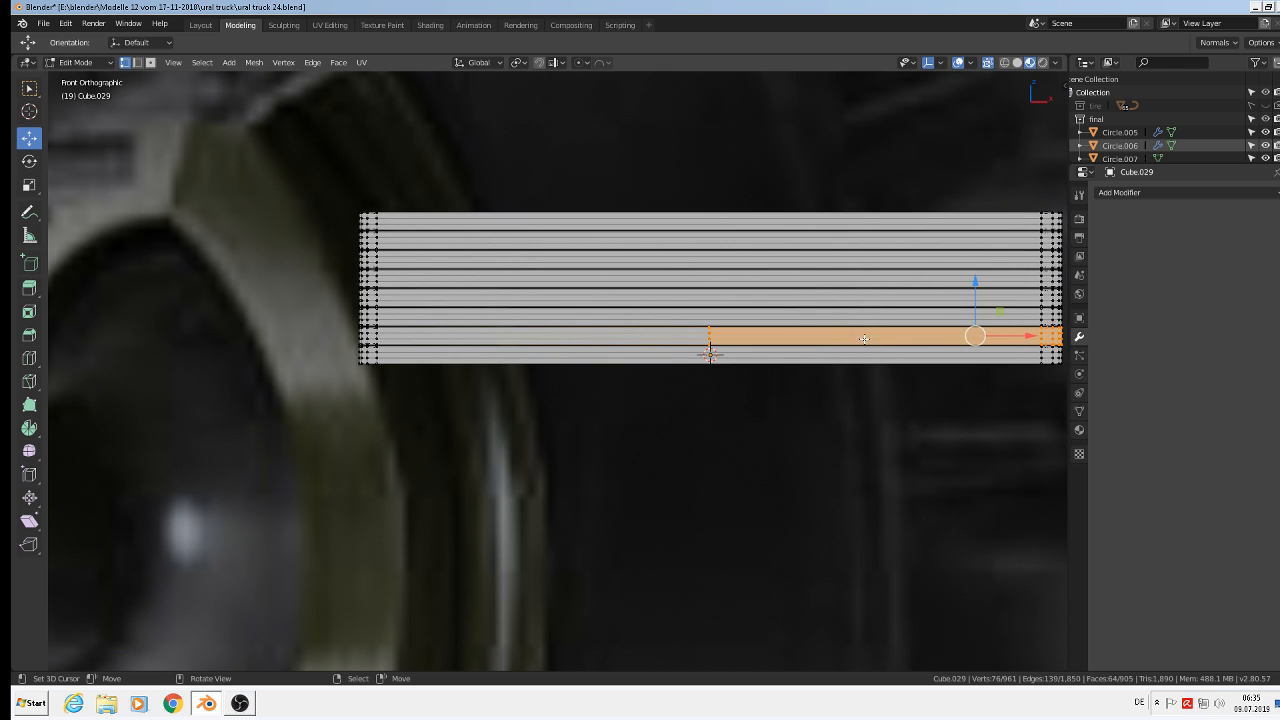
scroll(394, 346, up, 2)
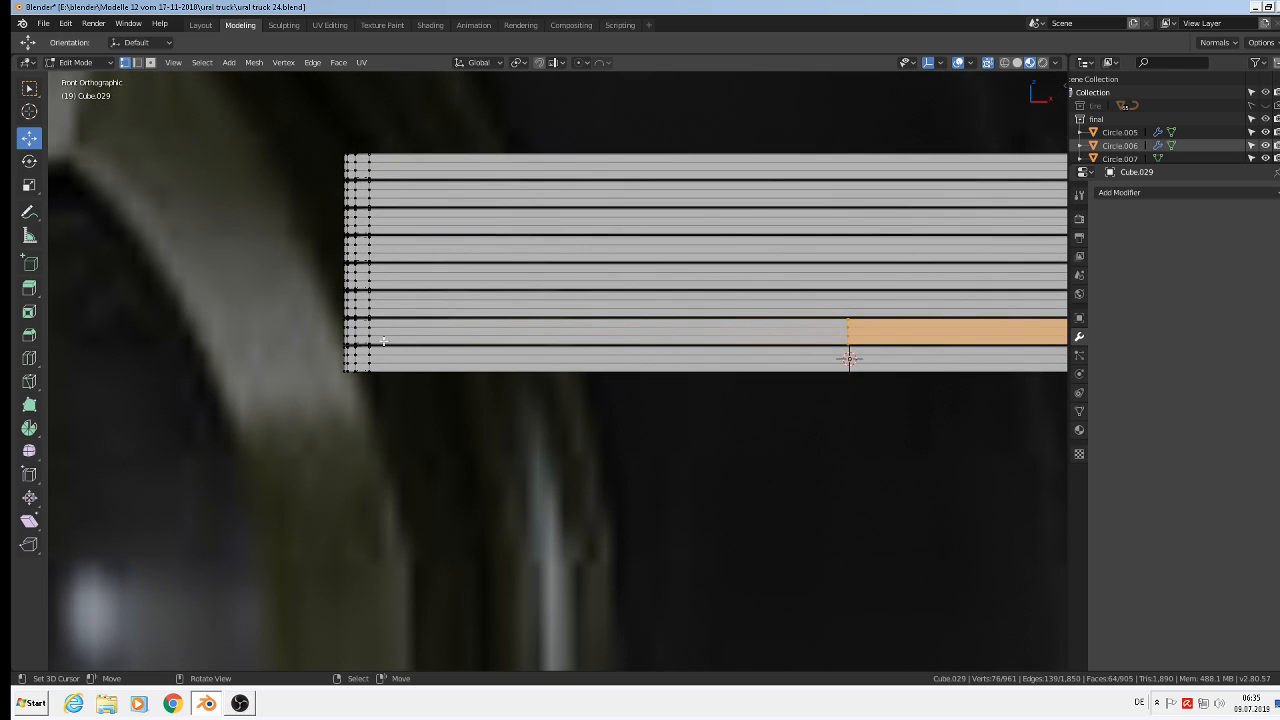
key(ctrl+l)
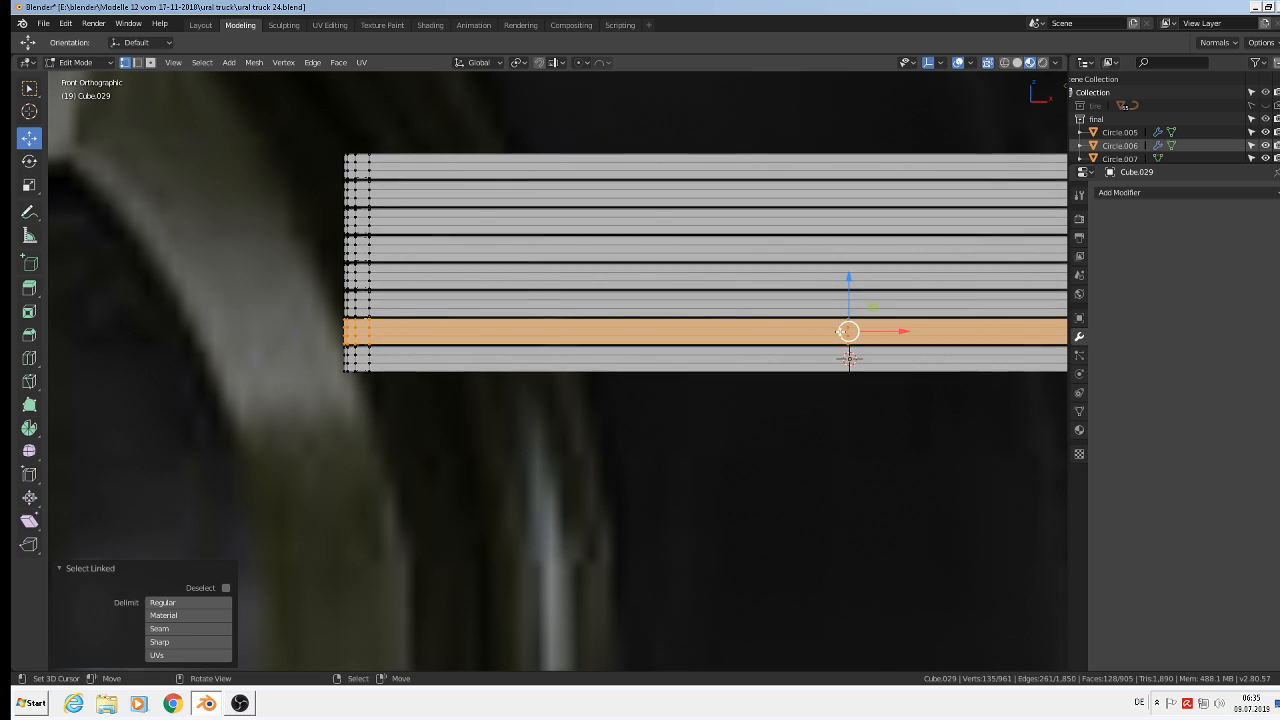
key(ctrl+z)
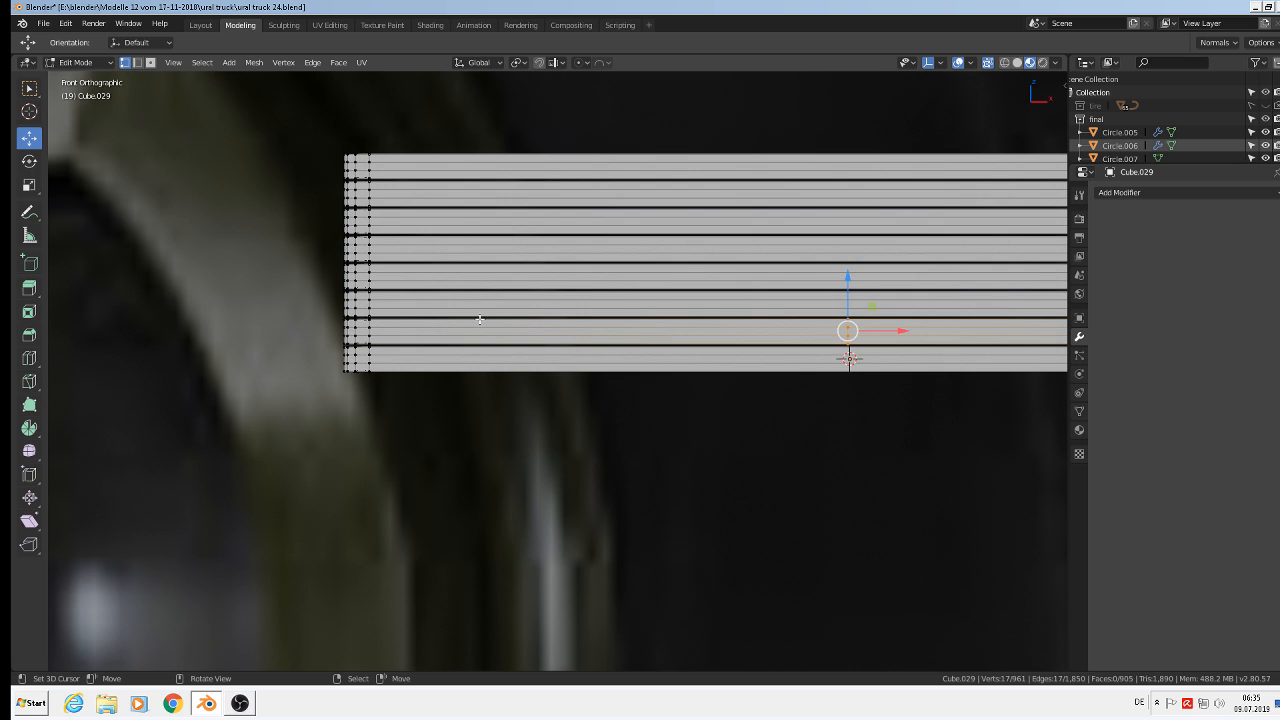
- Select the whole second leaf from the bottom and deselect its centre loop, keeping only its two ends selected
key(l)
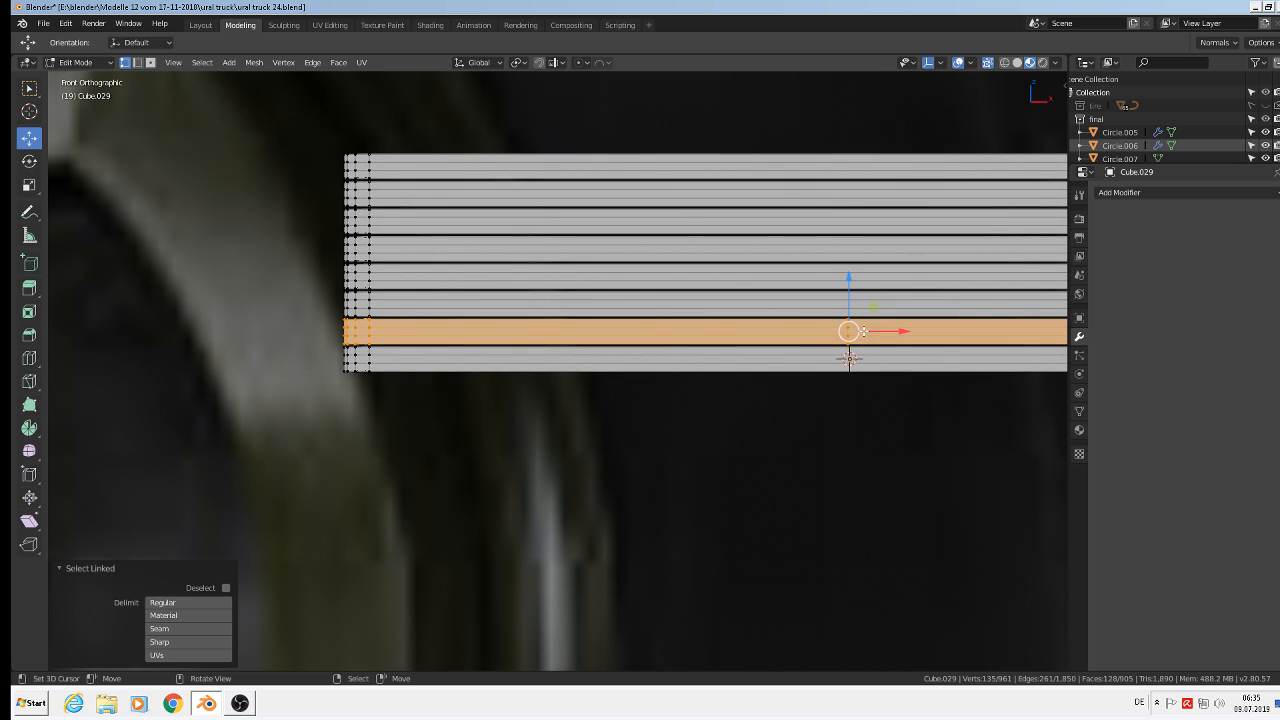
key(ctrl+z)
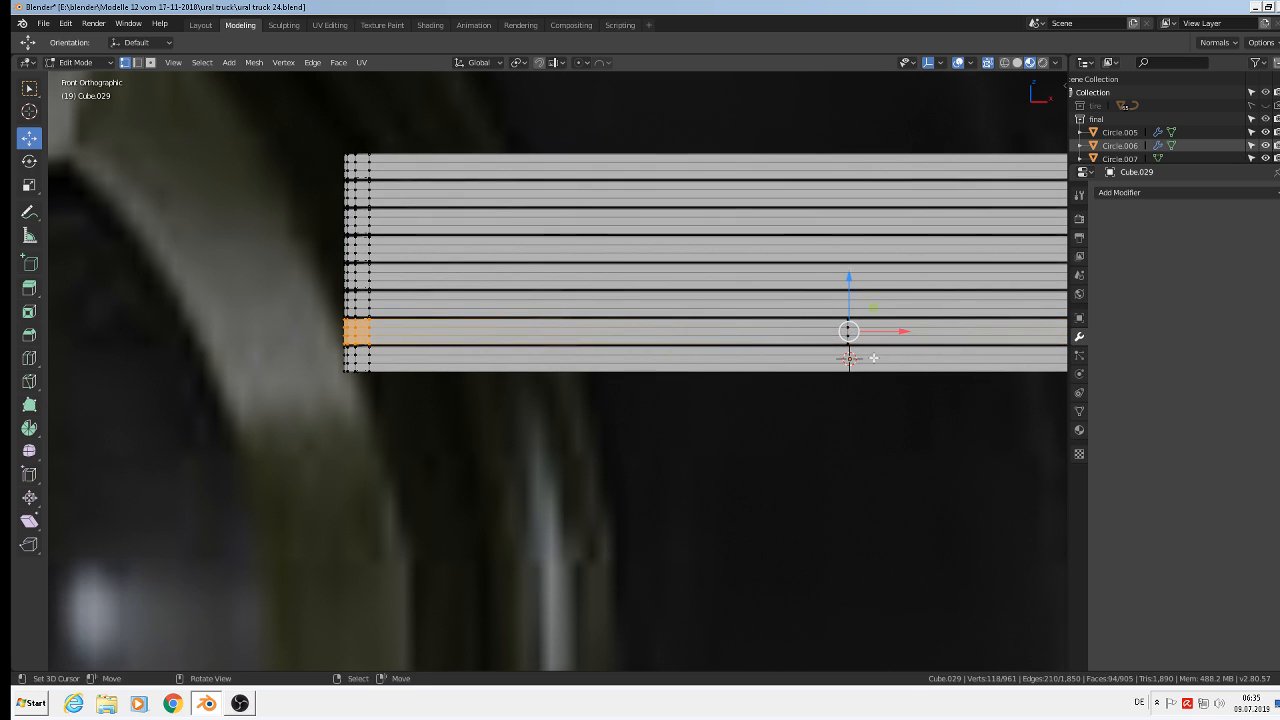
scroll(873, 358, down, 3)
shift+middle_drag(884, 374, 665, 332)
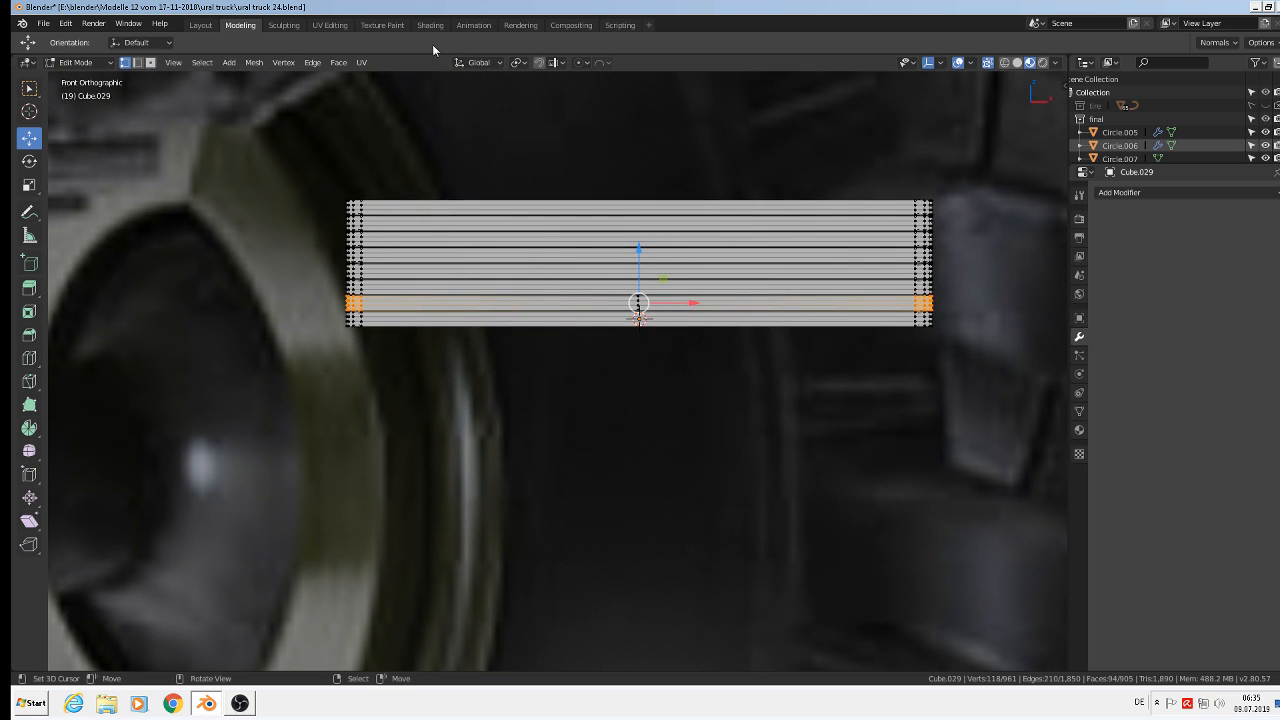
- Set the pivot point to Individual Origins and scale both ends of the second leaf by 5.432 along X to lengthen it
click(517, 62)
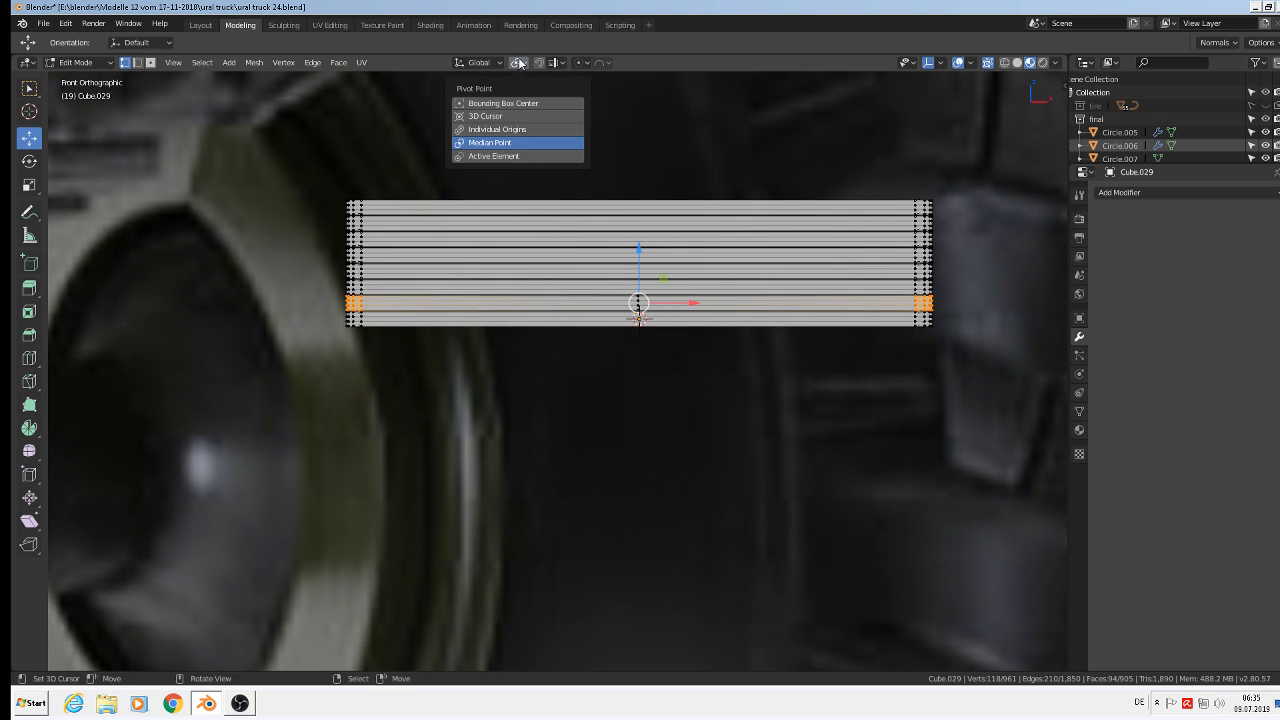
click(506, 132)
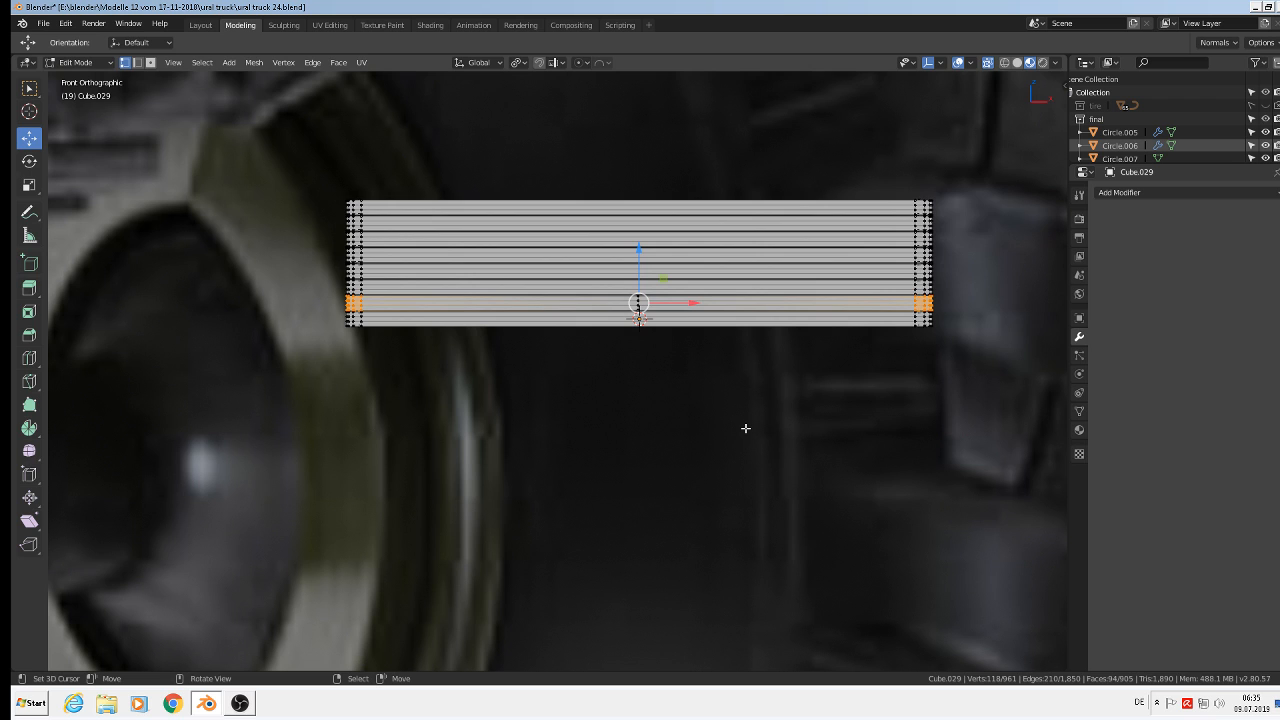
key(s)
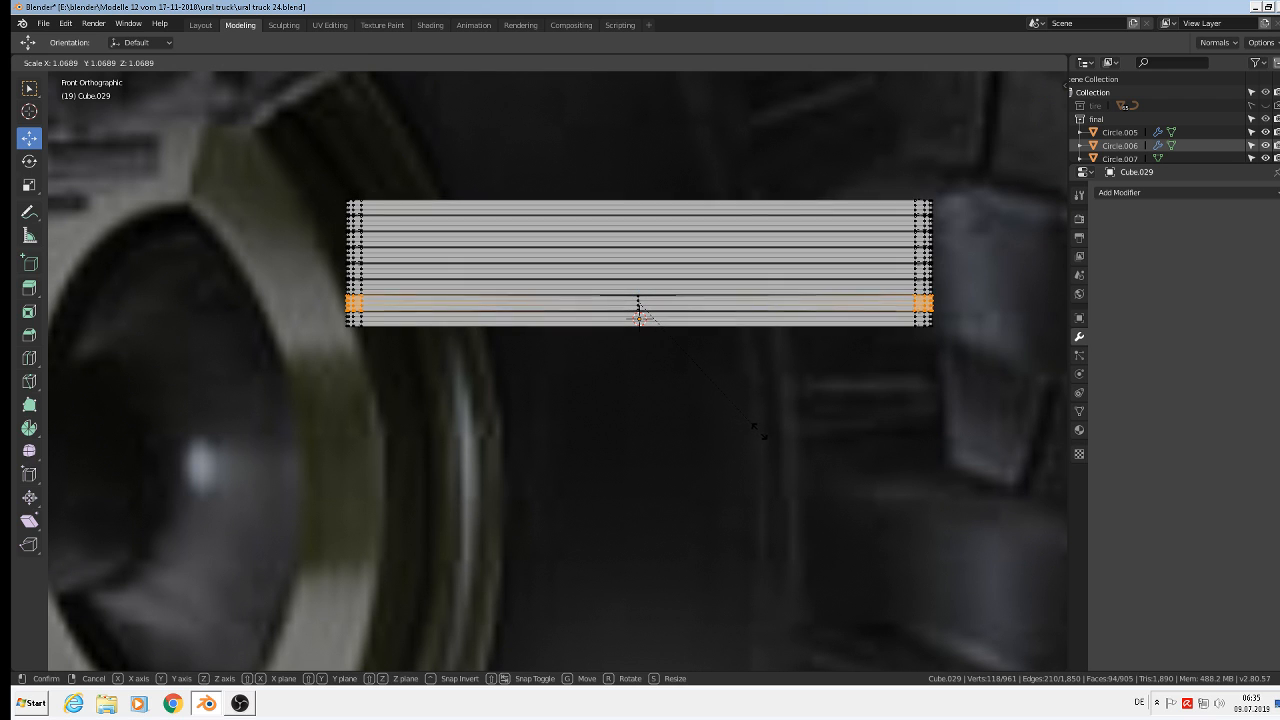
key(x)
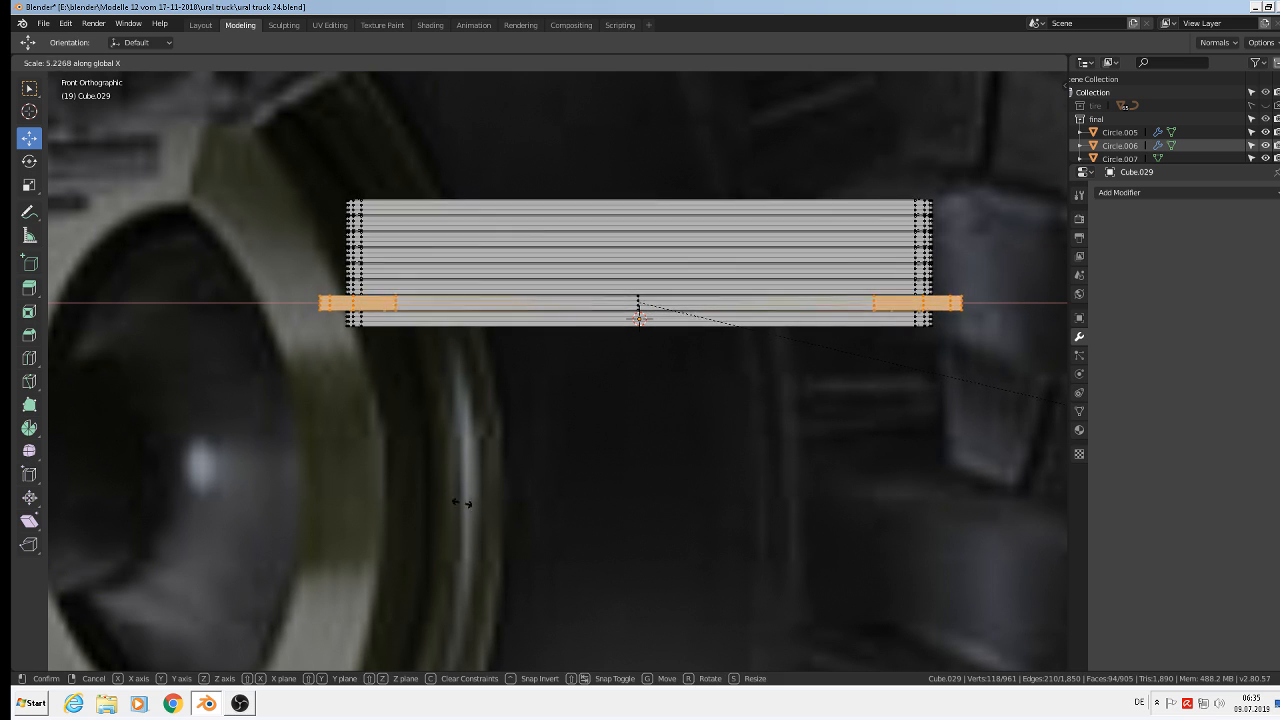
click(493, 508)
middle_drag(493, 508, 427, 406)
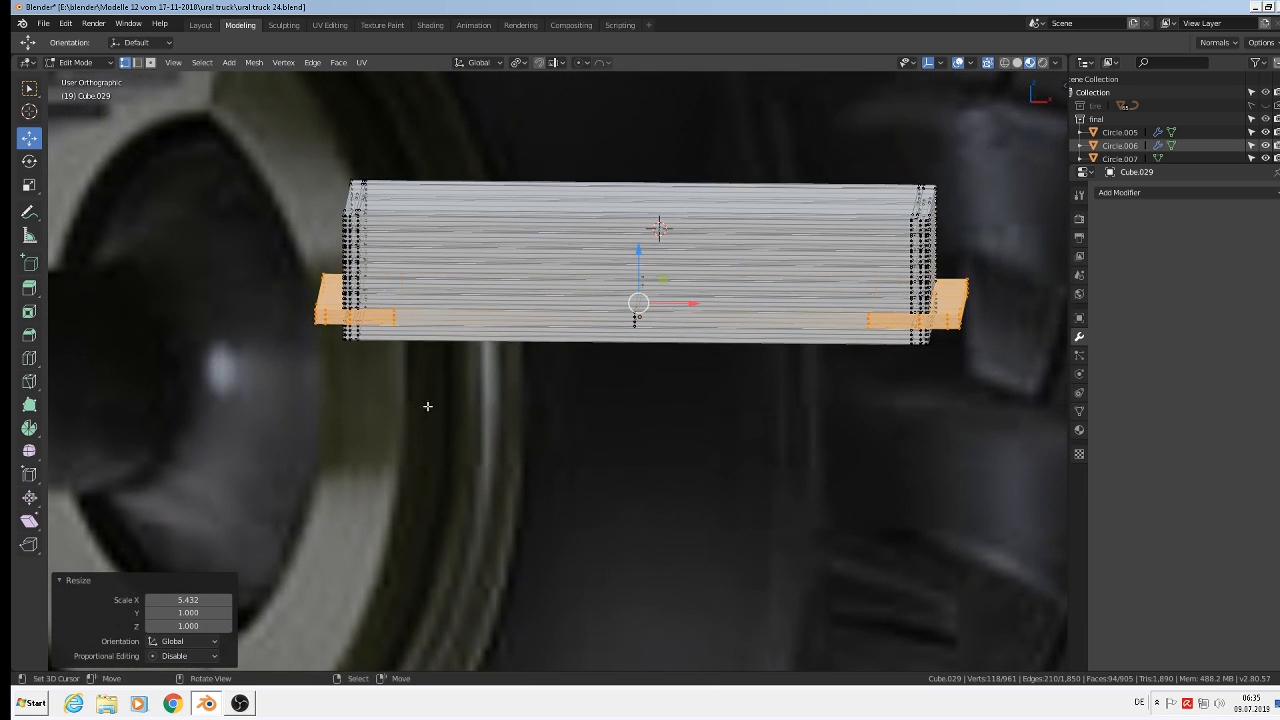
key(KP_1)
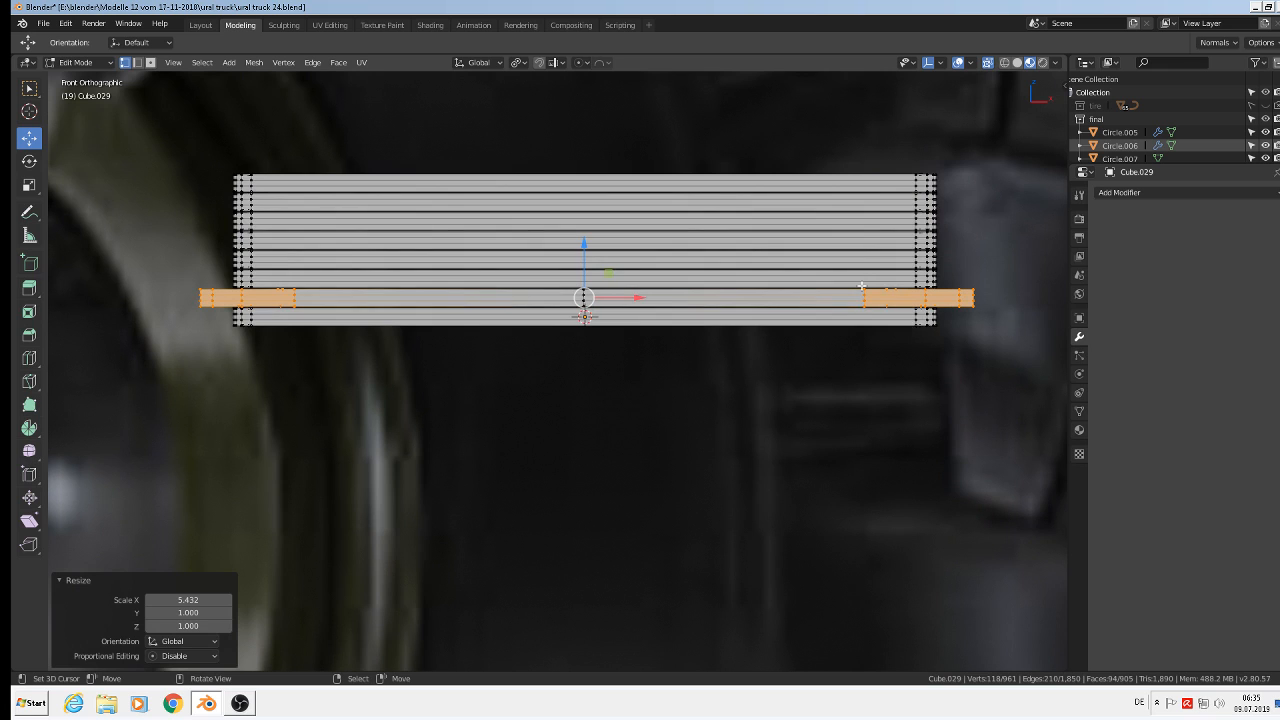
- Add one centred loop cut across the length of the third leaf from the bottom
key(a)
key(alt+a)
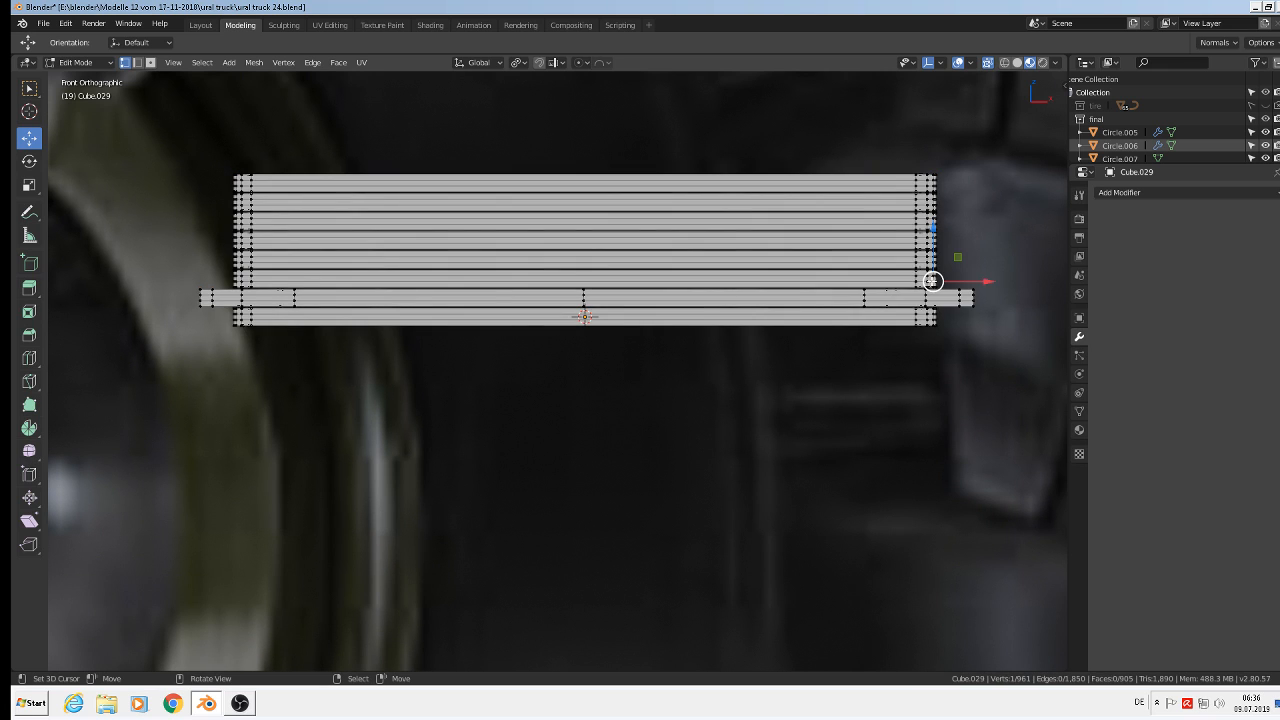
key(l)
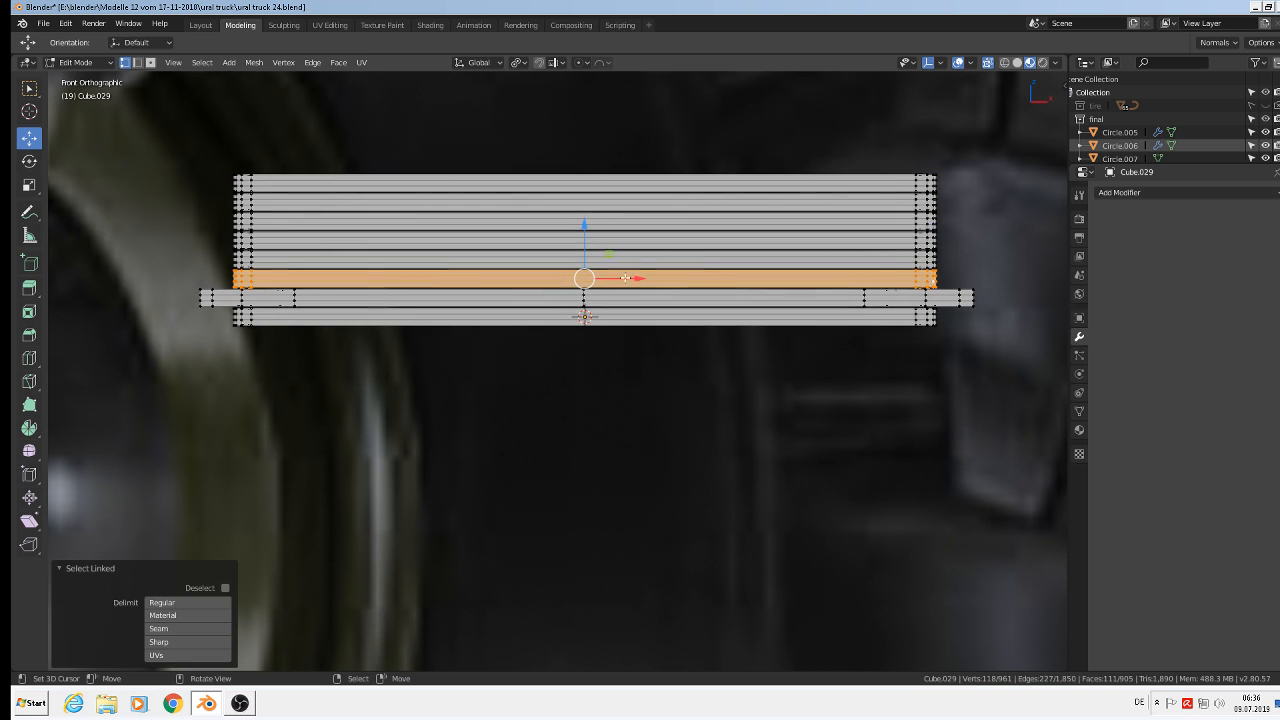
scroll(568, 272, up, 4)
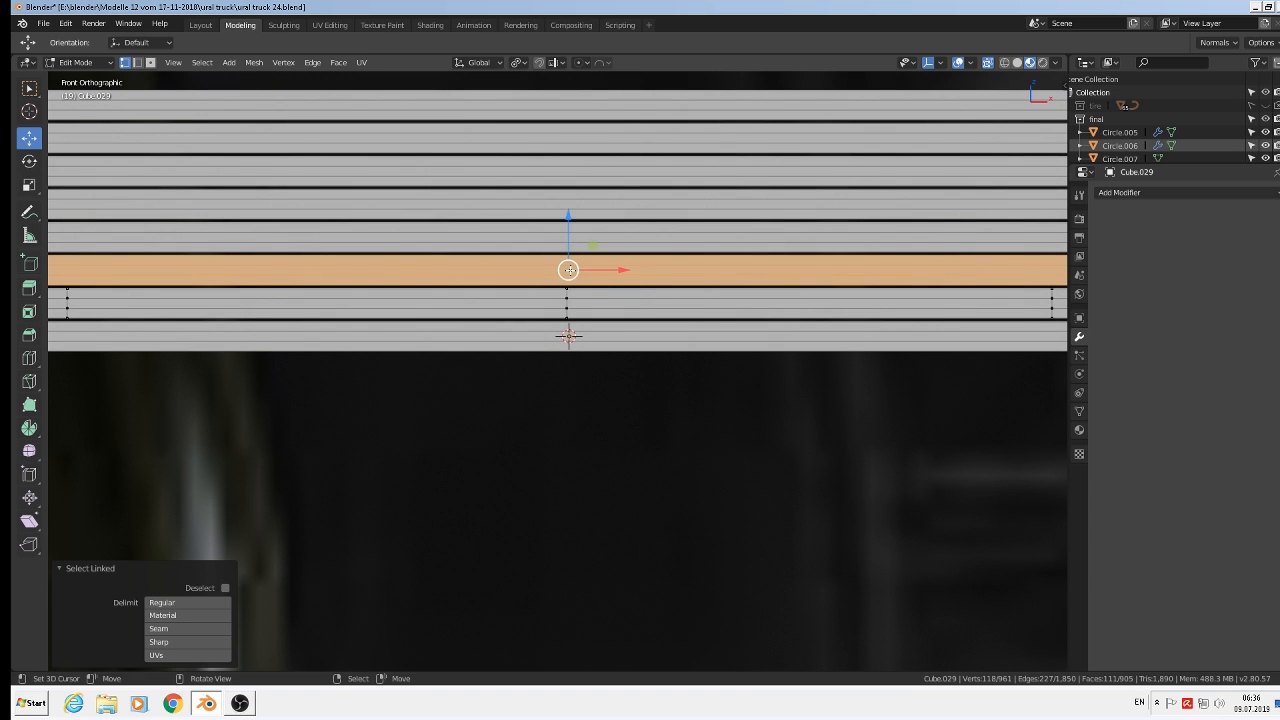
key(ctrl+r)
click(570, 282)
right_click(570, 282)
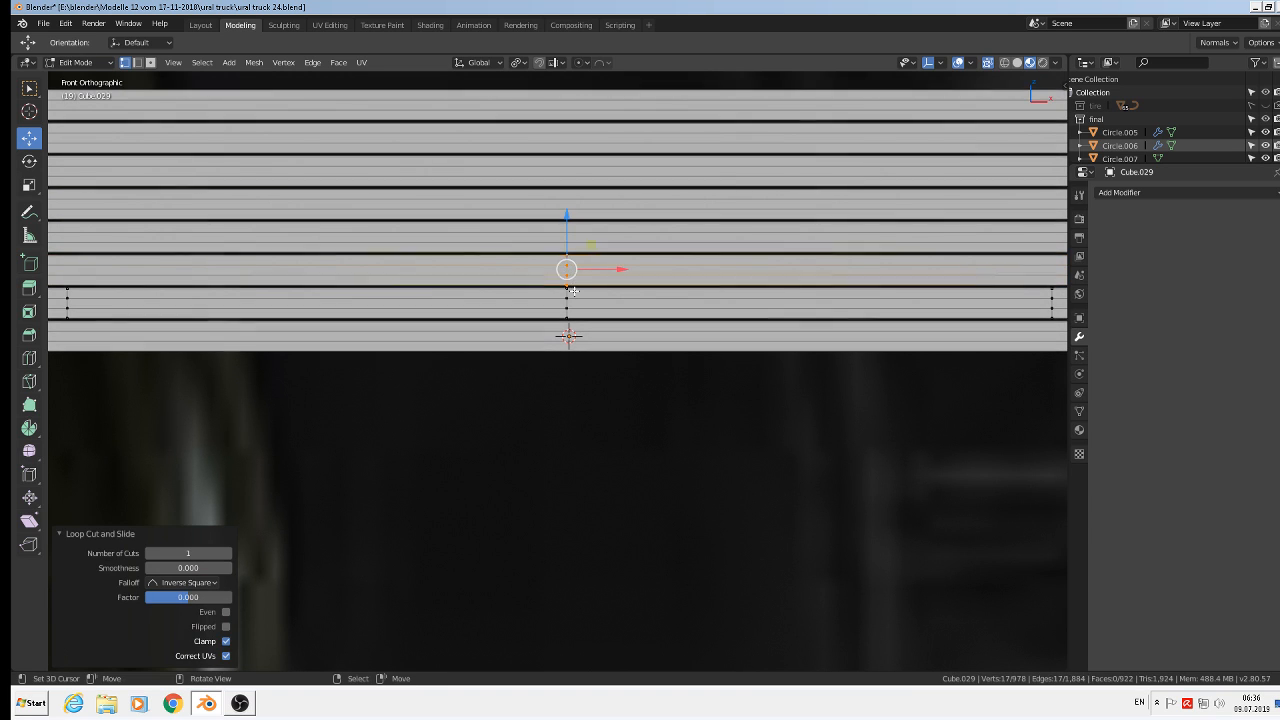
- Select only the two ends of the third leaf, scale them by 9.827 along X, and check the stack in Object Mode
scroll(573, 290, down, 2)
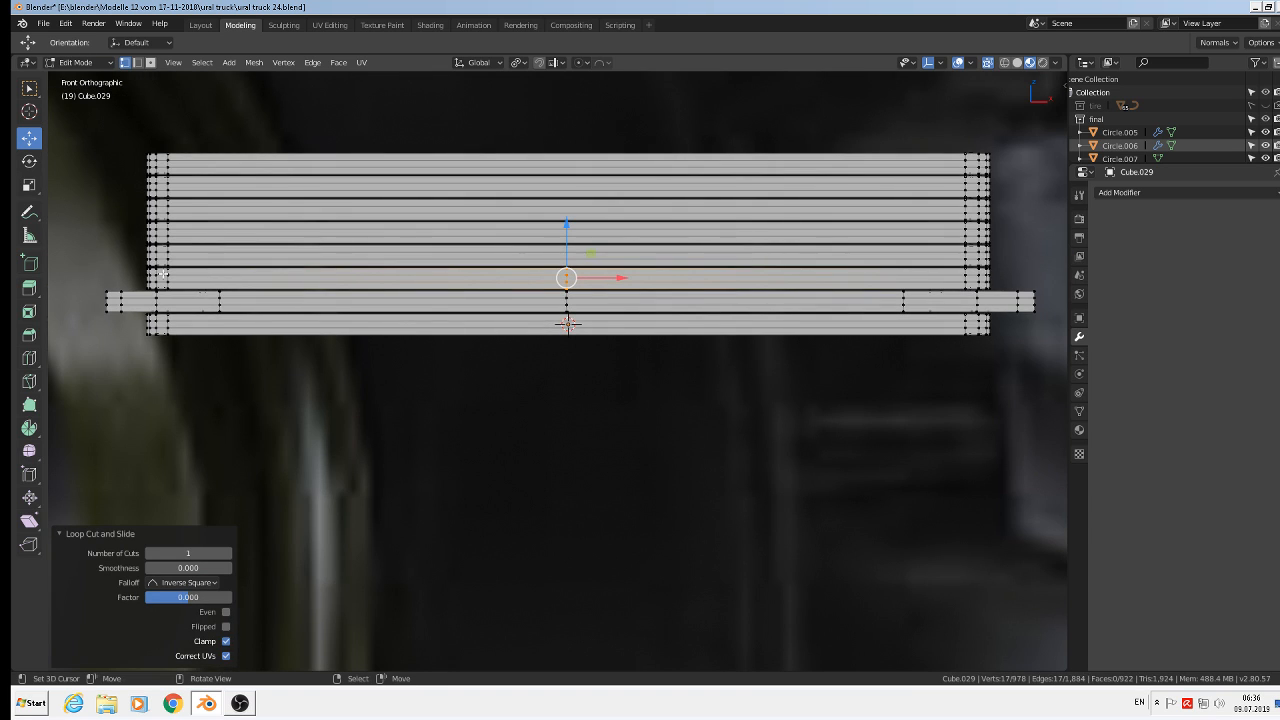
key(l)
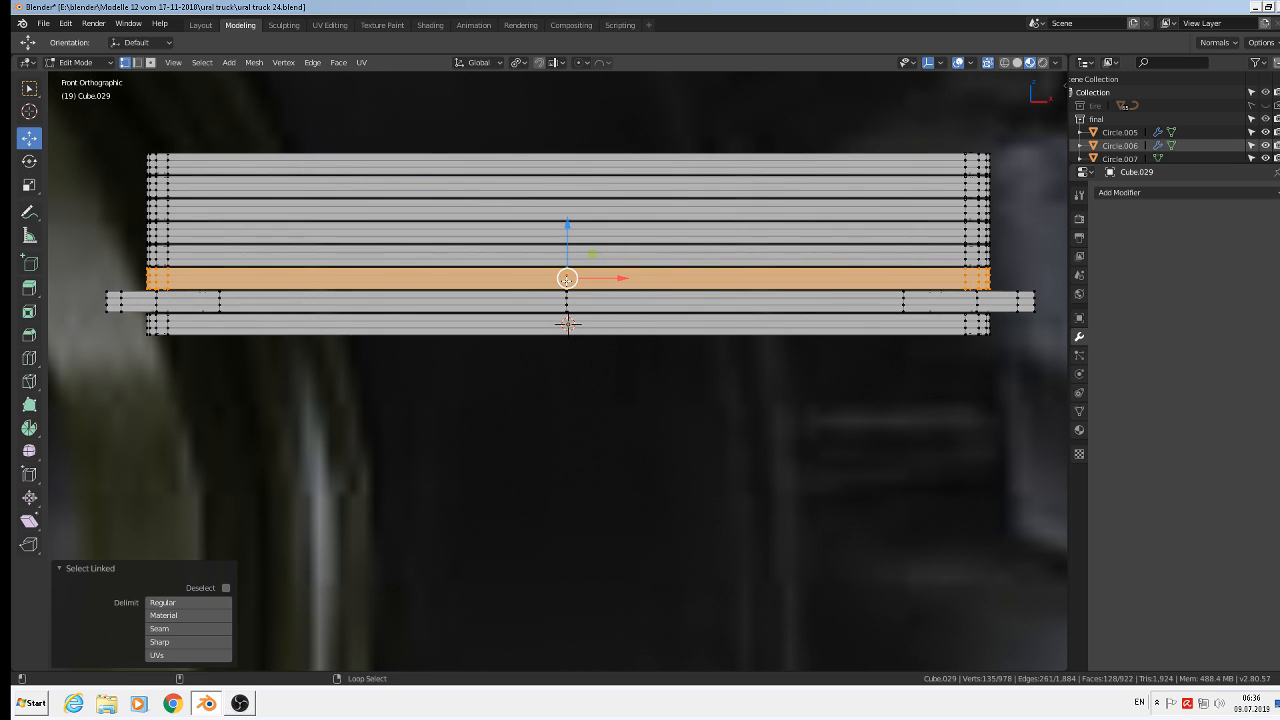
alt+shift+right_click(567, 280)
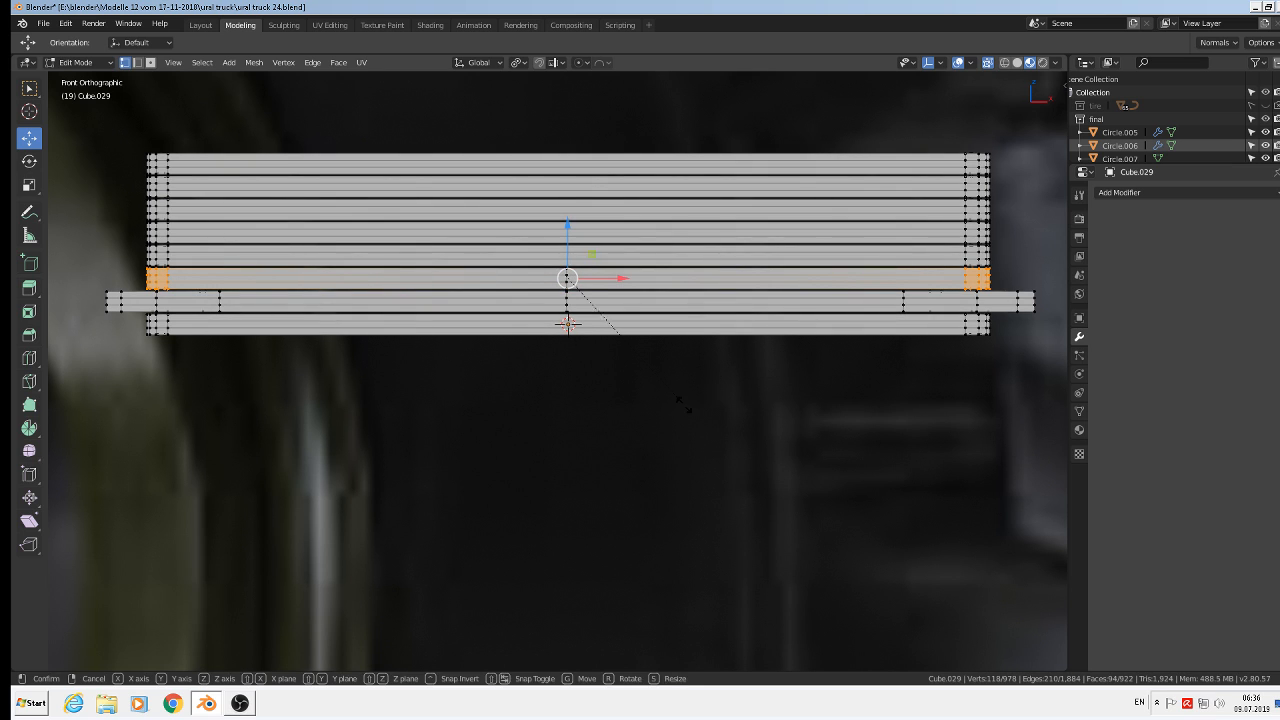
key(s)
key(x)
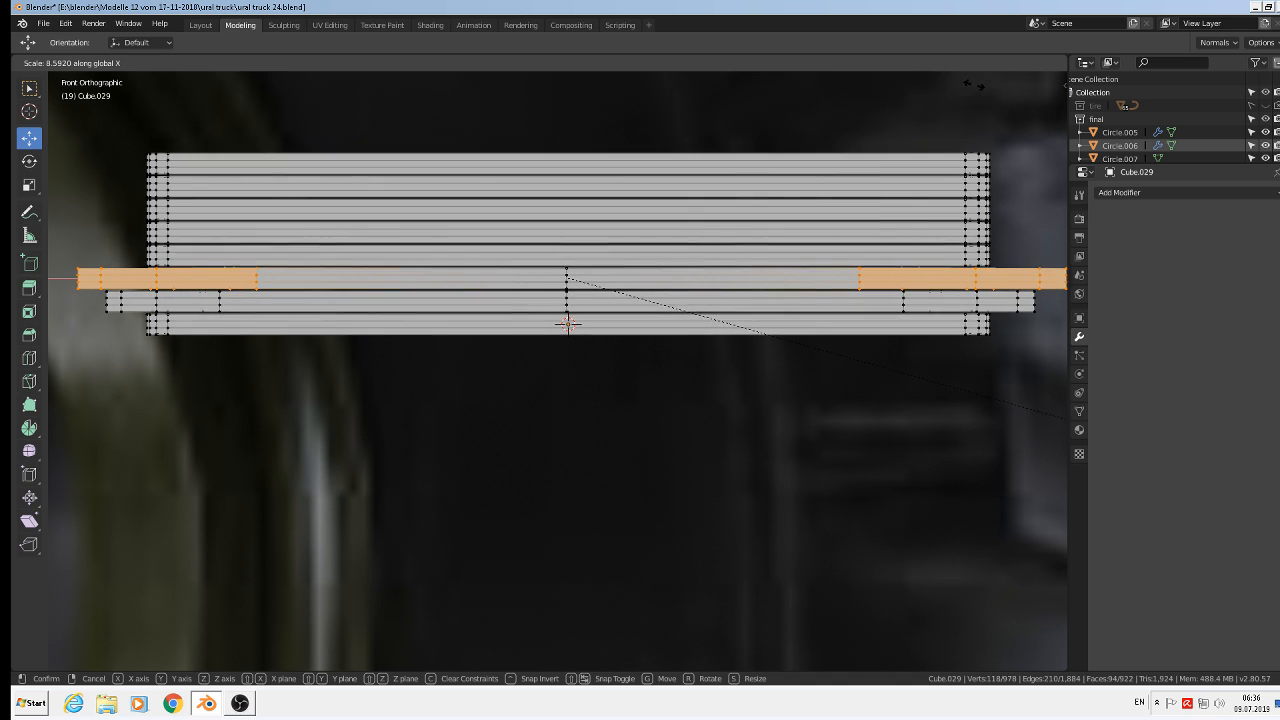
click(168, 123)
scroll(960, 355, down, 2)
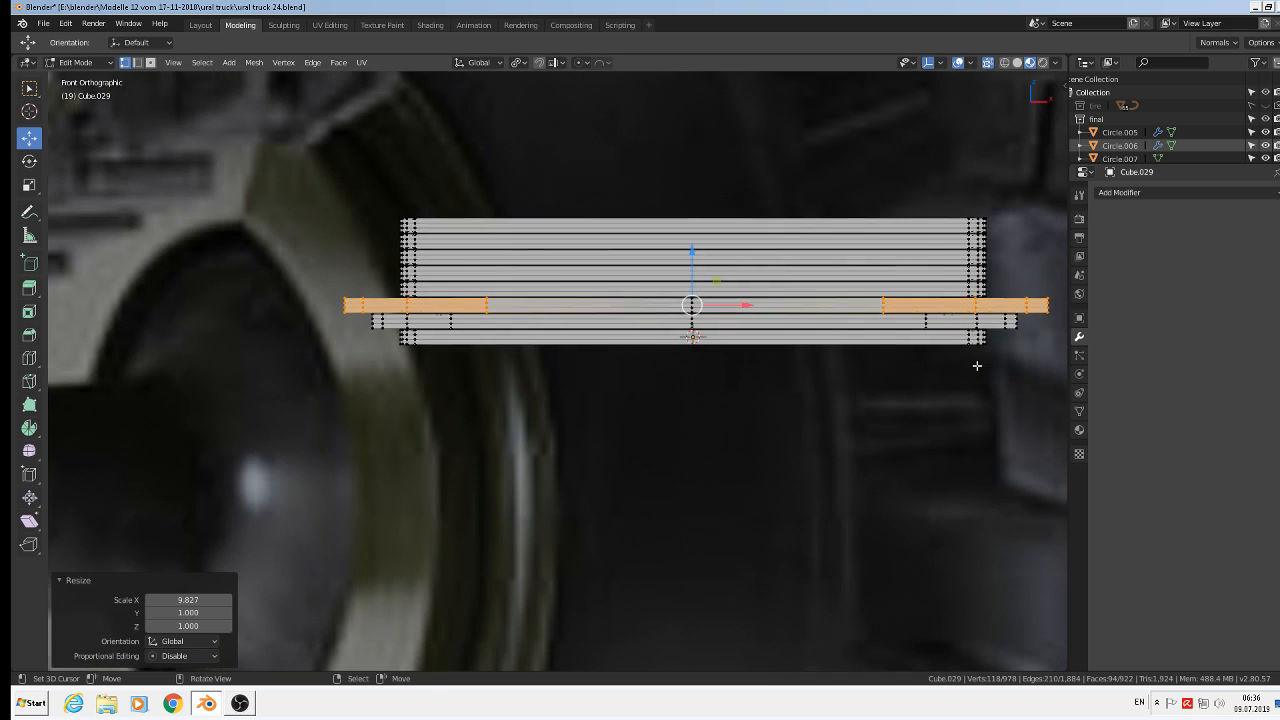
key(Tab)
middle_drag(958, 355, 791, 341)
key(KP_1)
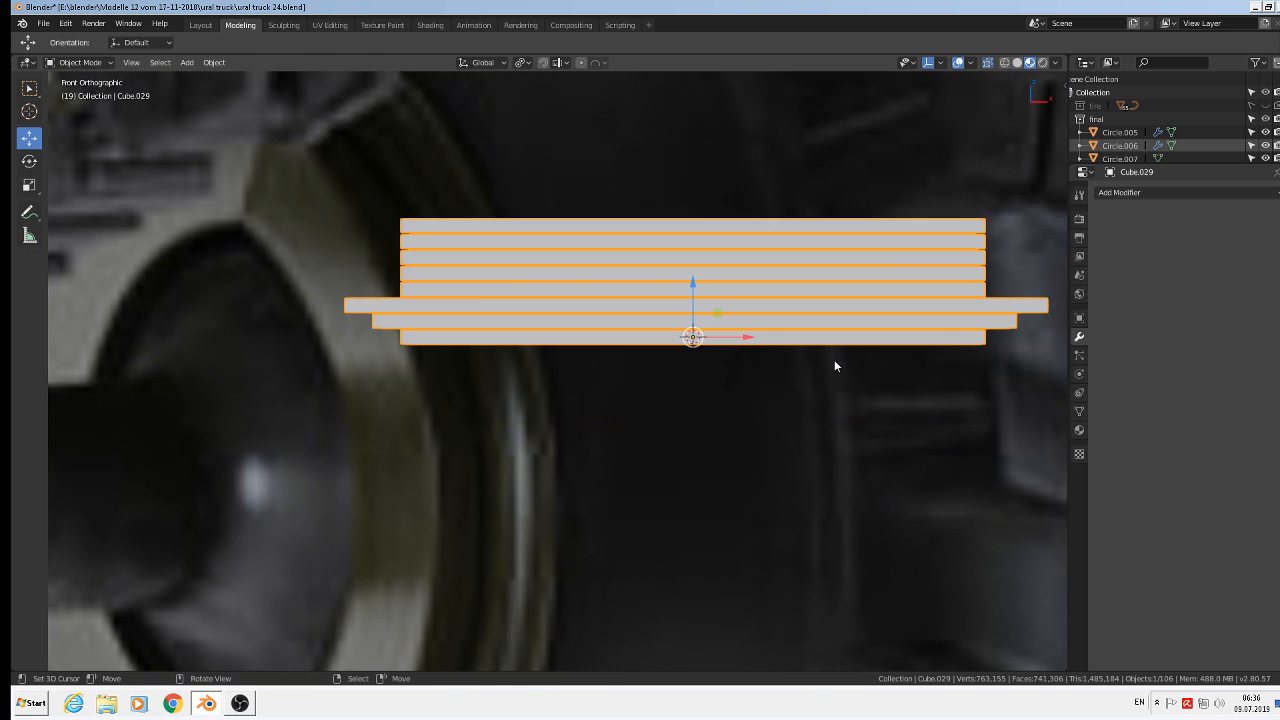
- Return to Edit Mode and add one centred loop cut across the fourth leaf from the bottom
scroll(915, 328, up, 1)
key(Tab)
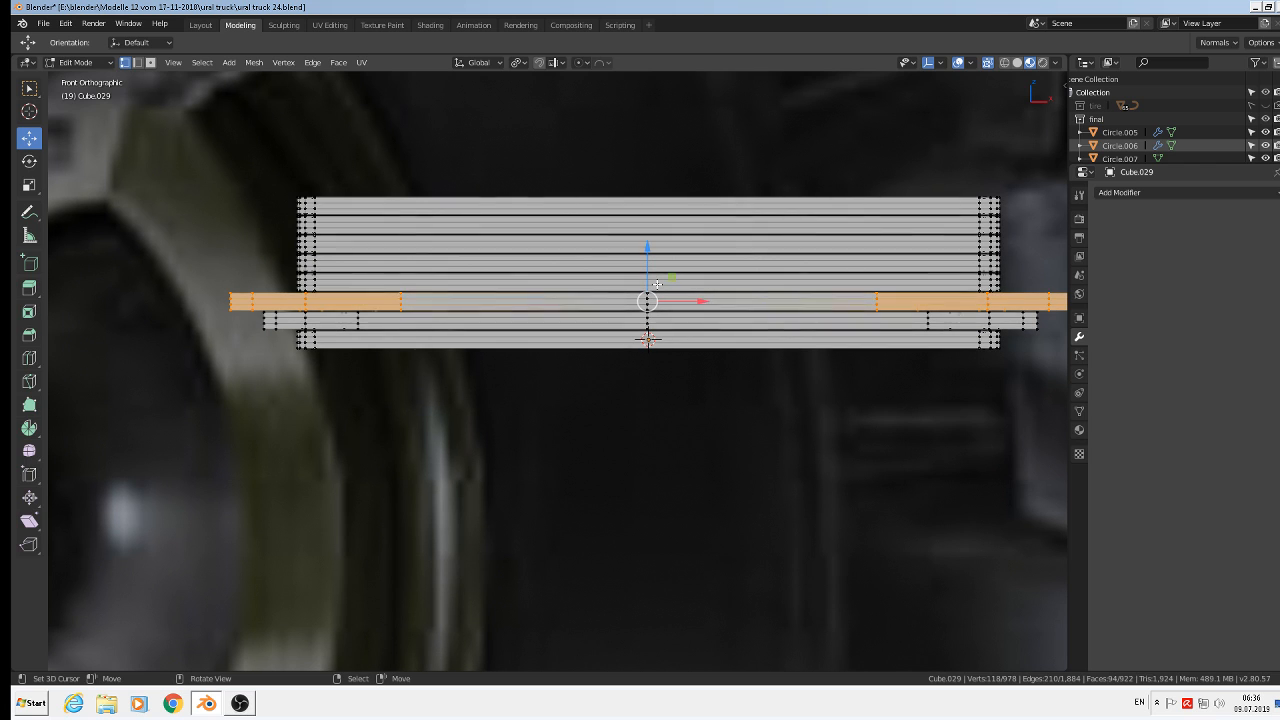
key(ctrl+r)
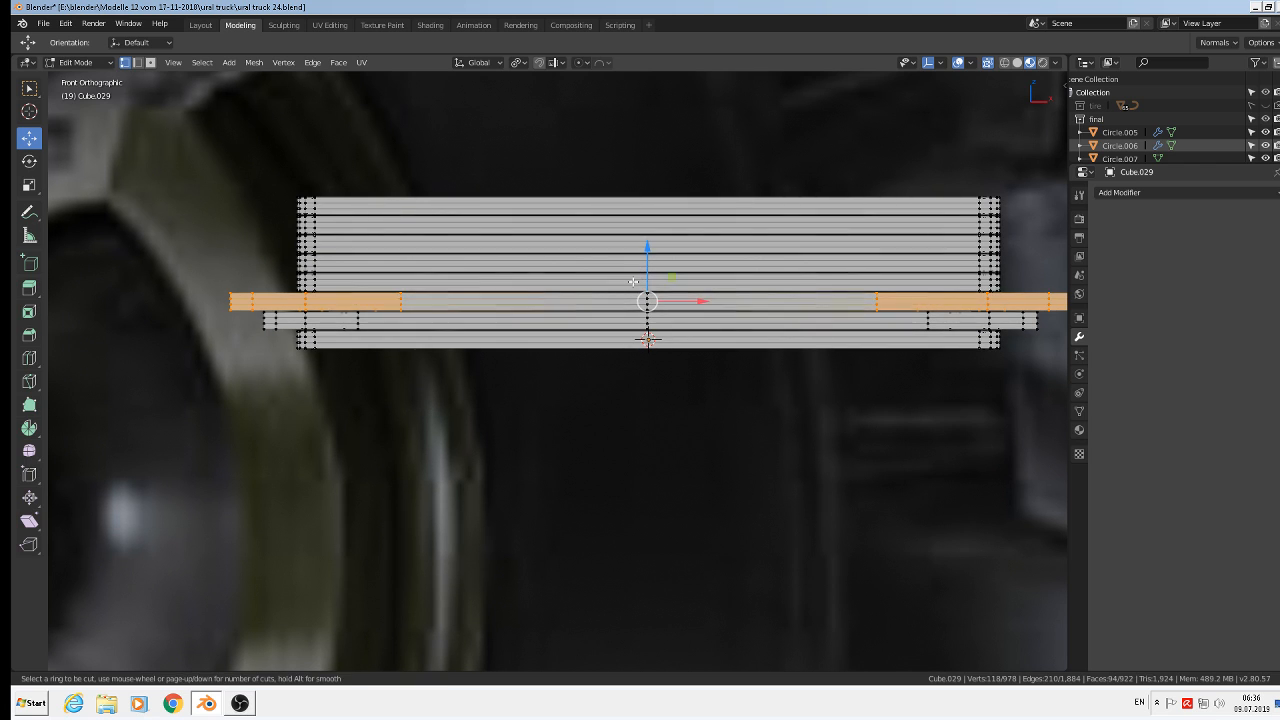
key(Escape)
right_click(310, 284)
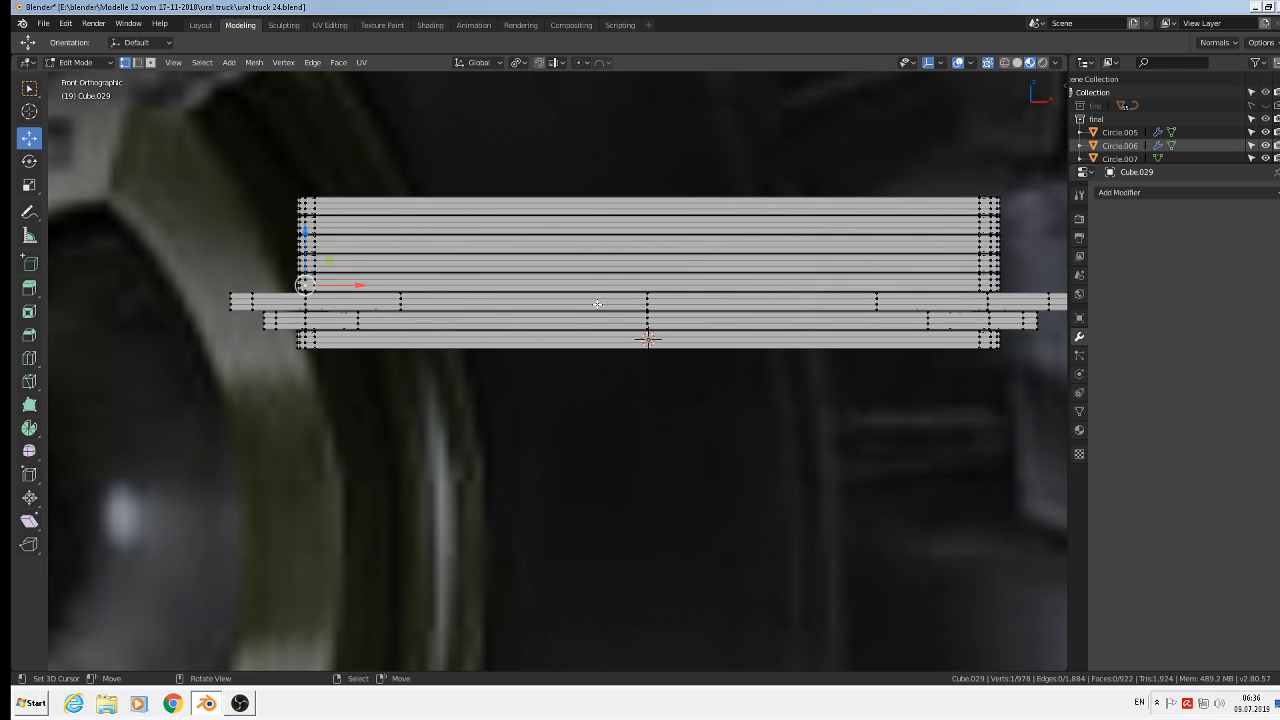
key(ctrl+r)
click(657, 279)
right_click(657, 279)
- Add one centred loop cut each across the fifth and sixth leaves from the bottom
key(ctrl+r)
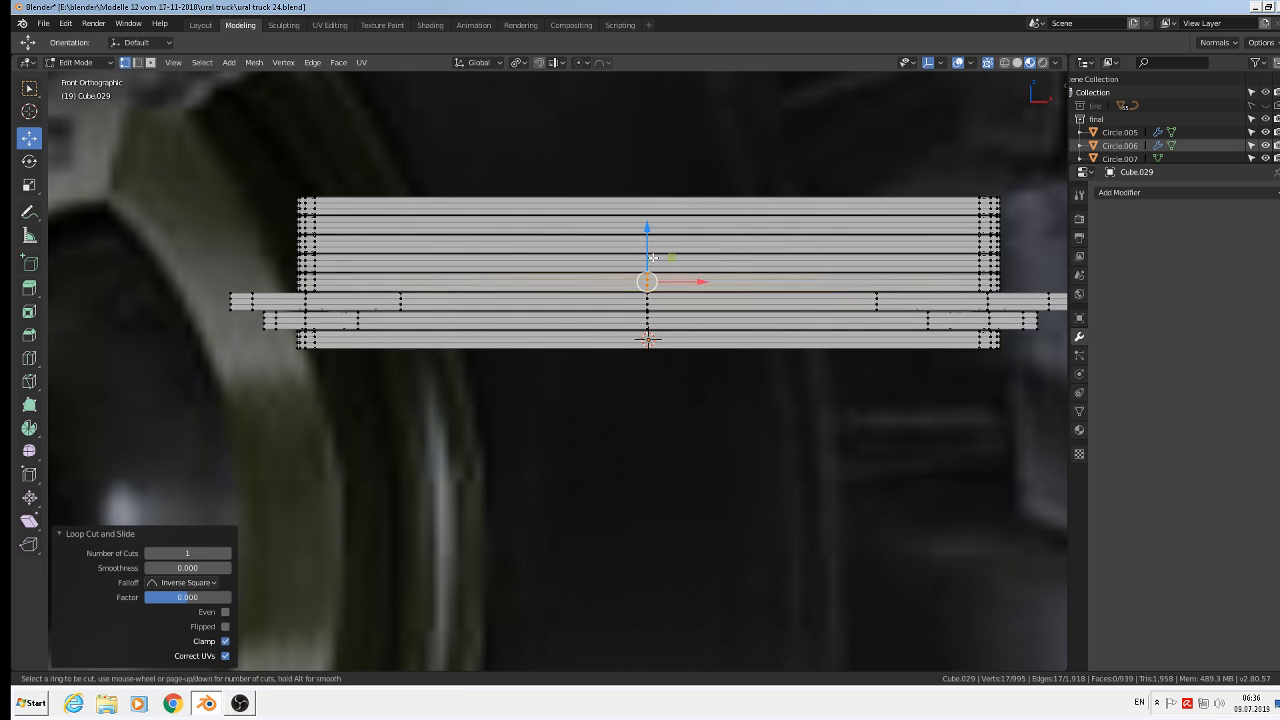
key(Escape)
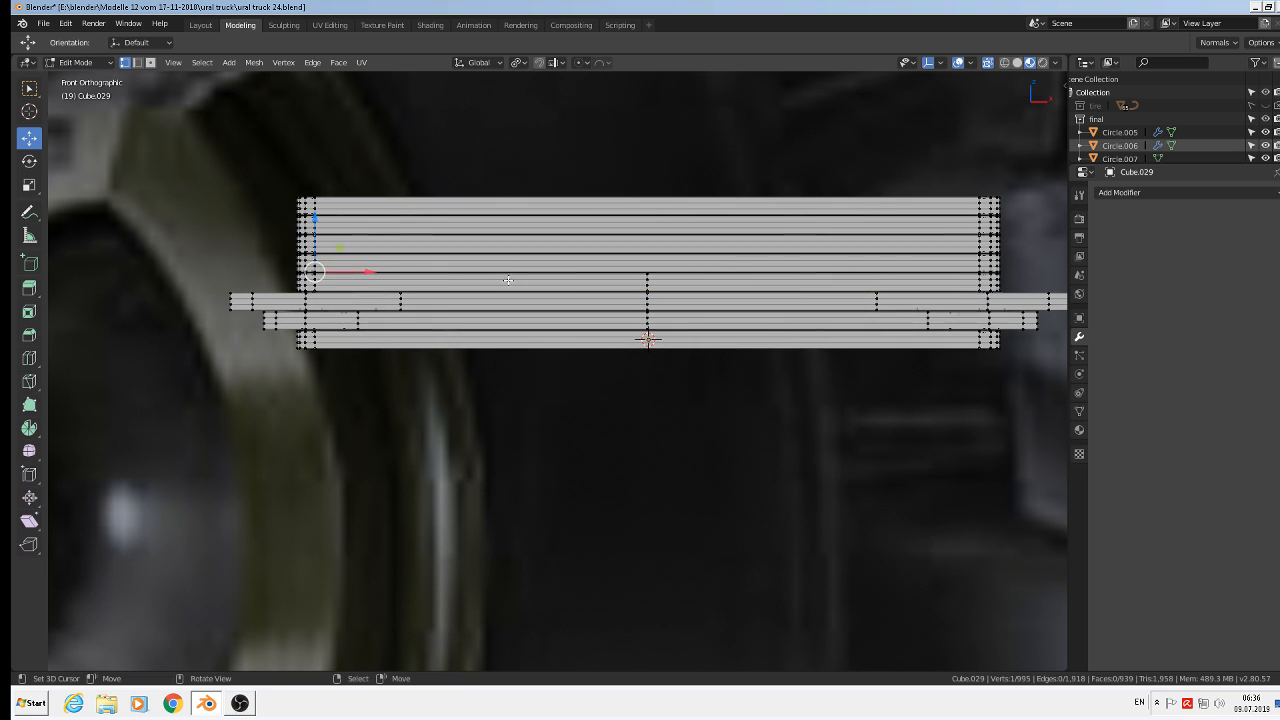
right_click(303, 267)
key(ctrl+r)
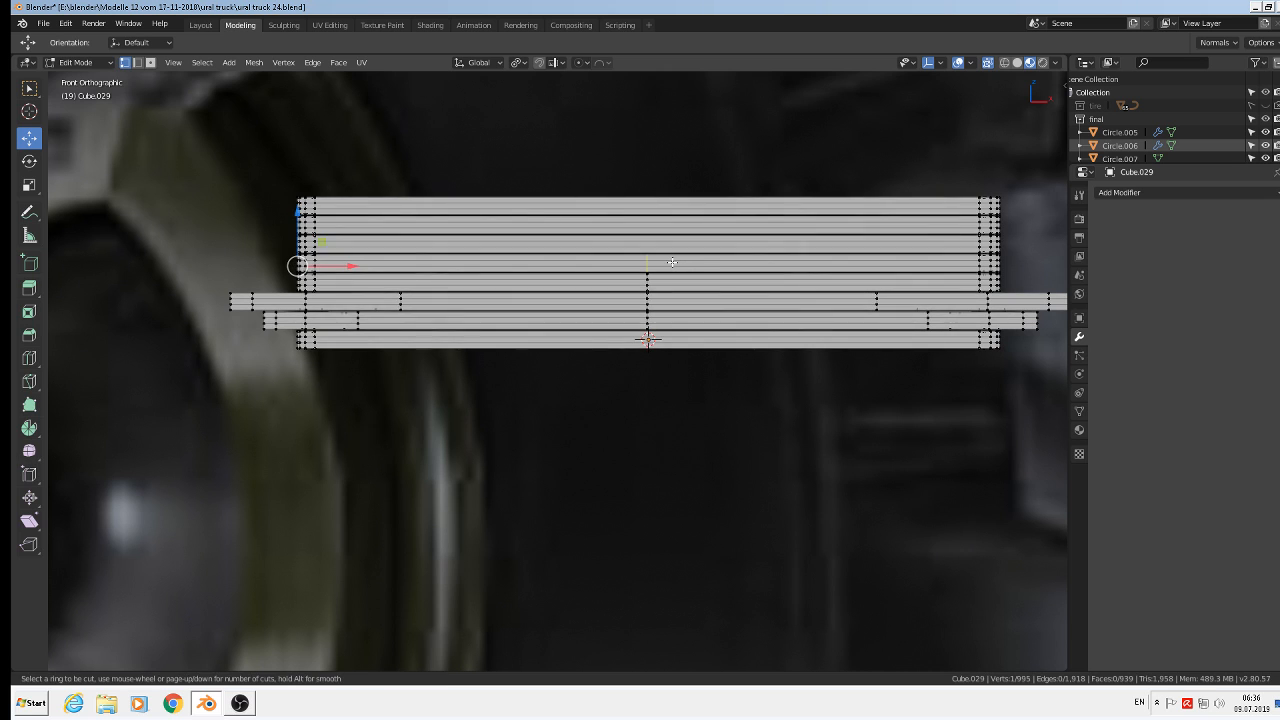
click(662, 264)
right_click(616, 270)
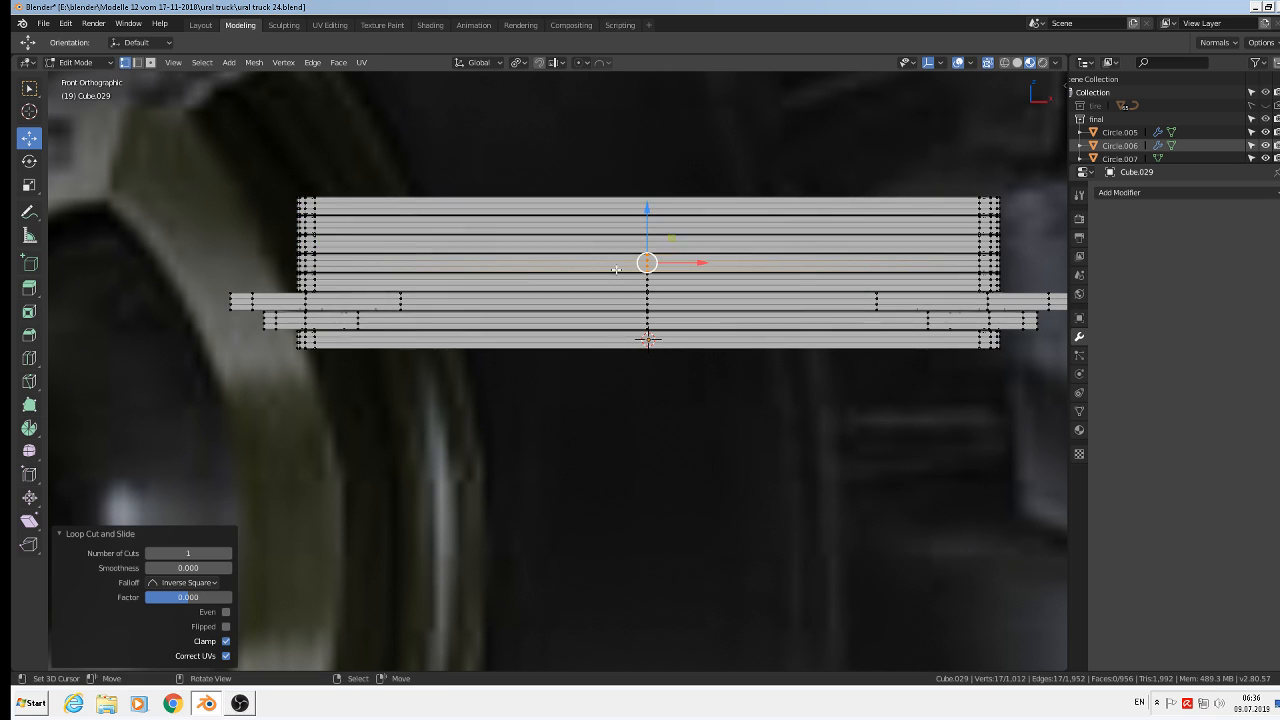
right_click(296, 249)
key(ctrl+r)
click(658, 240)
right_click(656, 241)
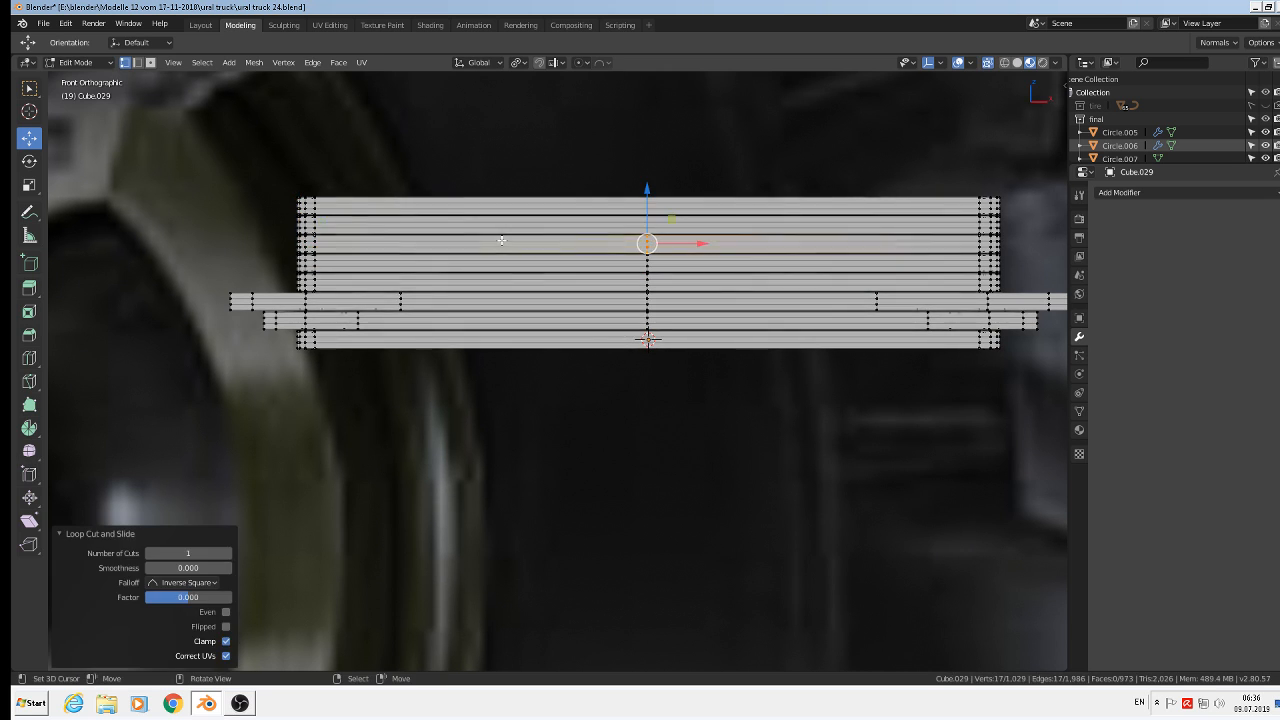
- Add one centred loop cut each across the seventh and top leaves of the stack
right_click(305, 222)
key(ctrl+r)
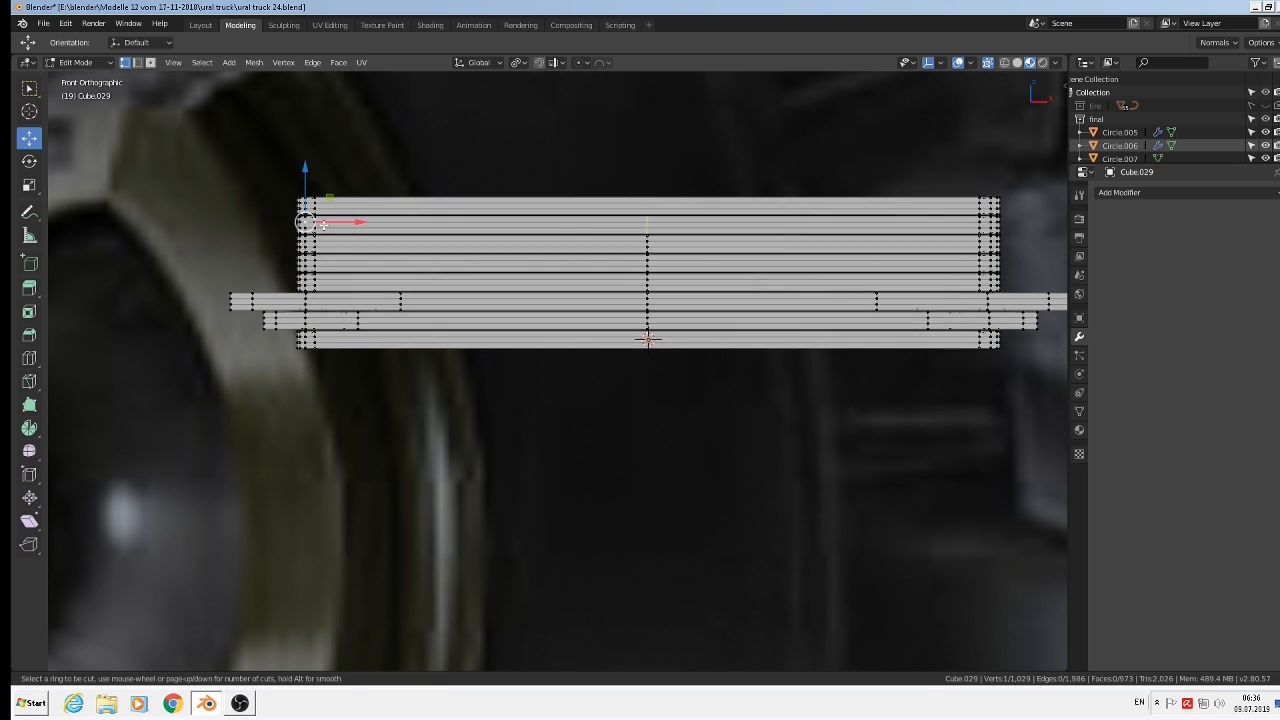
click(576, 224)
right_click(571, 225)
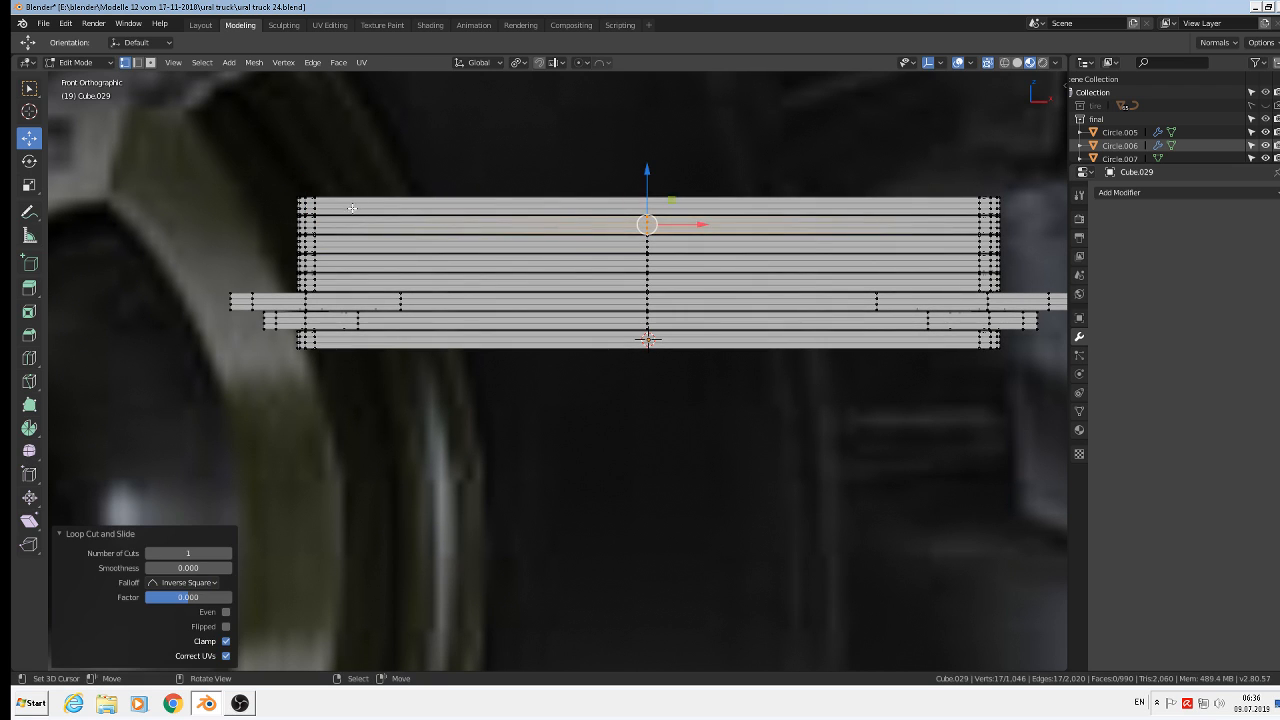
right_click(313, 203)
key(ctrl+r)
click(643, 208)
right_click(643, 208)
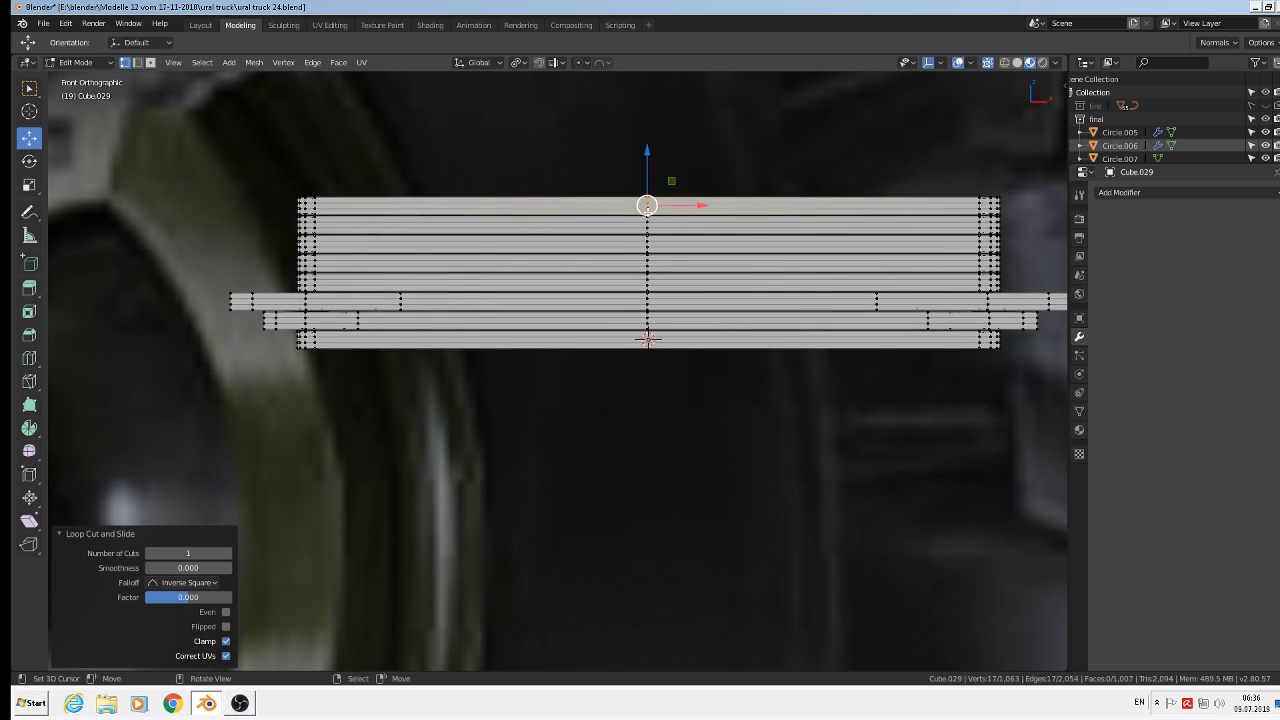
scroll(766, 354, up, 2)
scroll(745, 345, down, 2)
- Select only the two ends of the fourth leaf from the bottom and scale them by about 16.23 along X
right_click(646, 284)
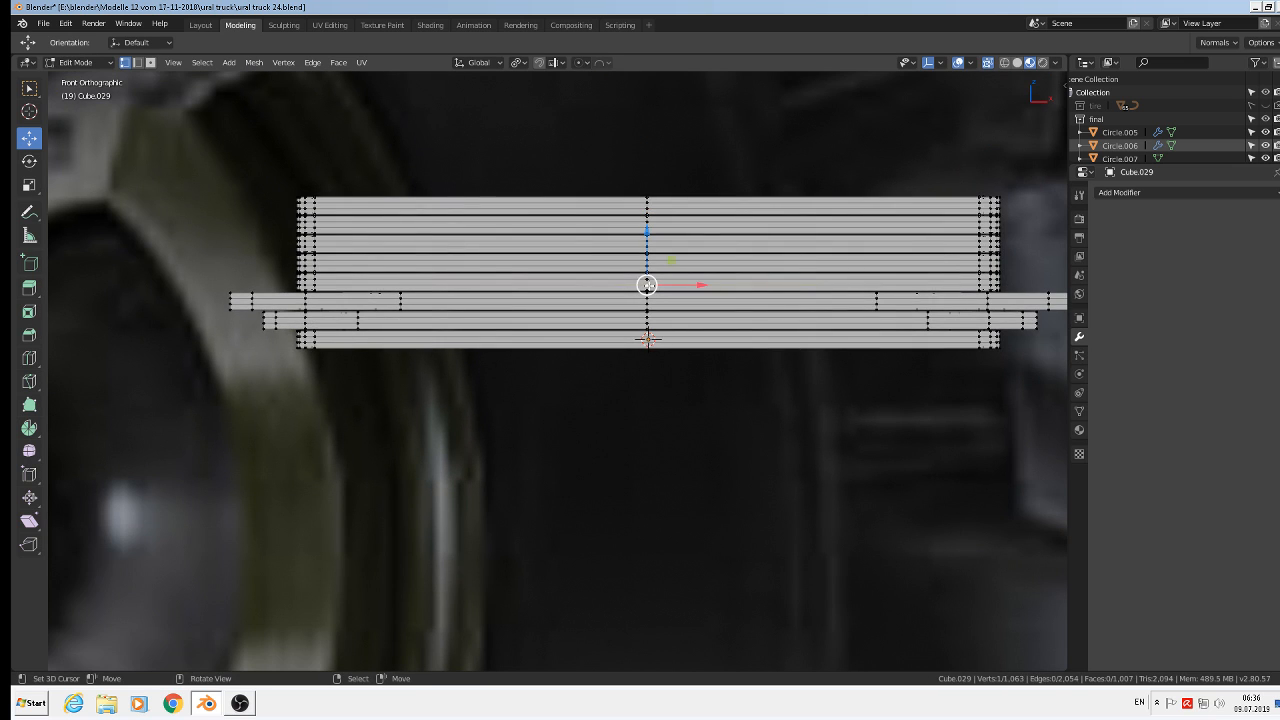
key(l)
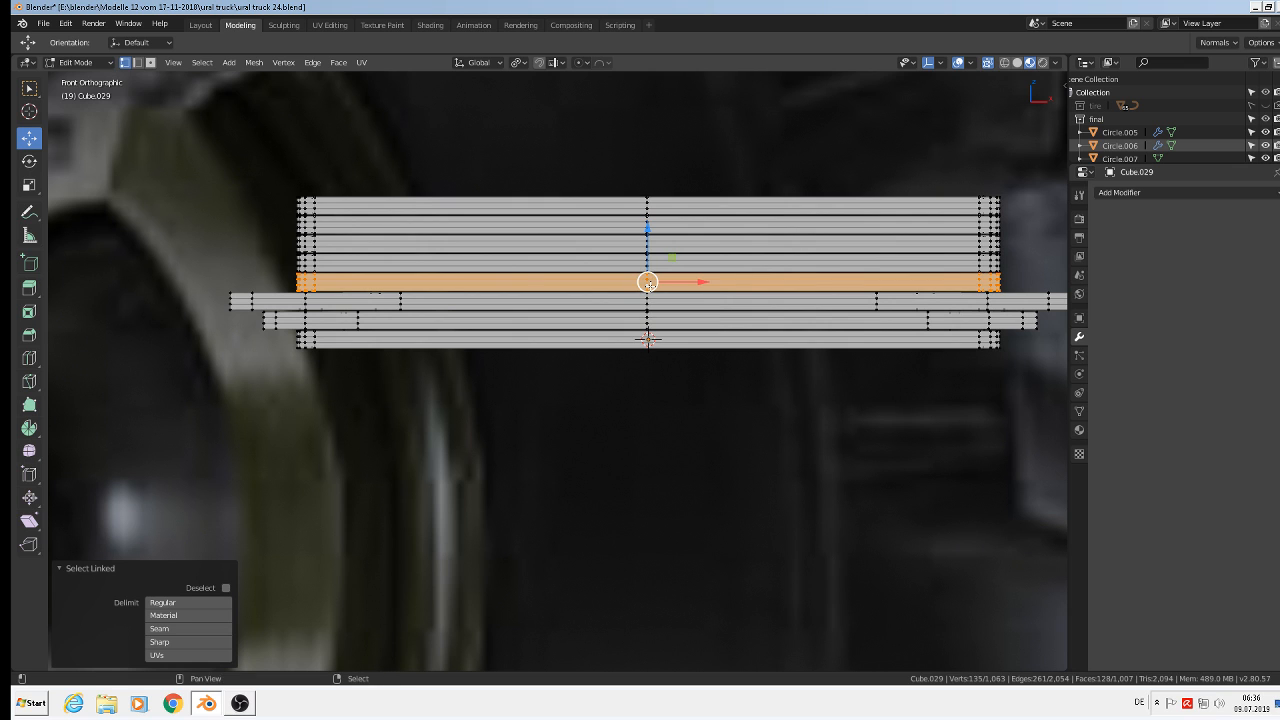
scroll(648, 282, up, 2)
alt+shift+click(648, 280)
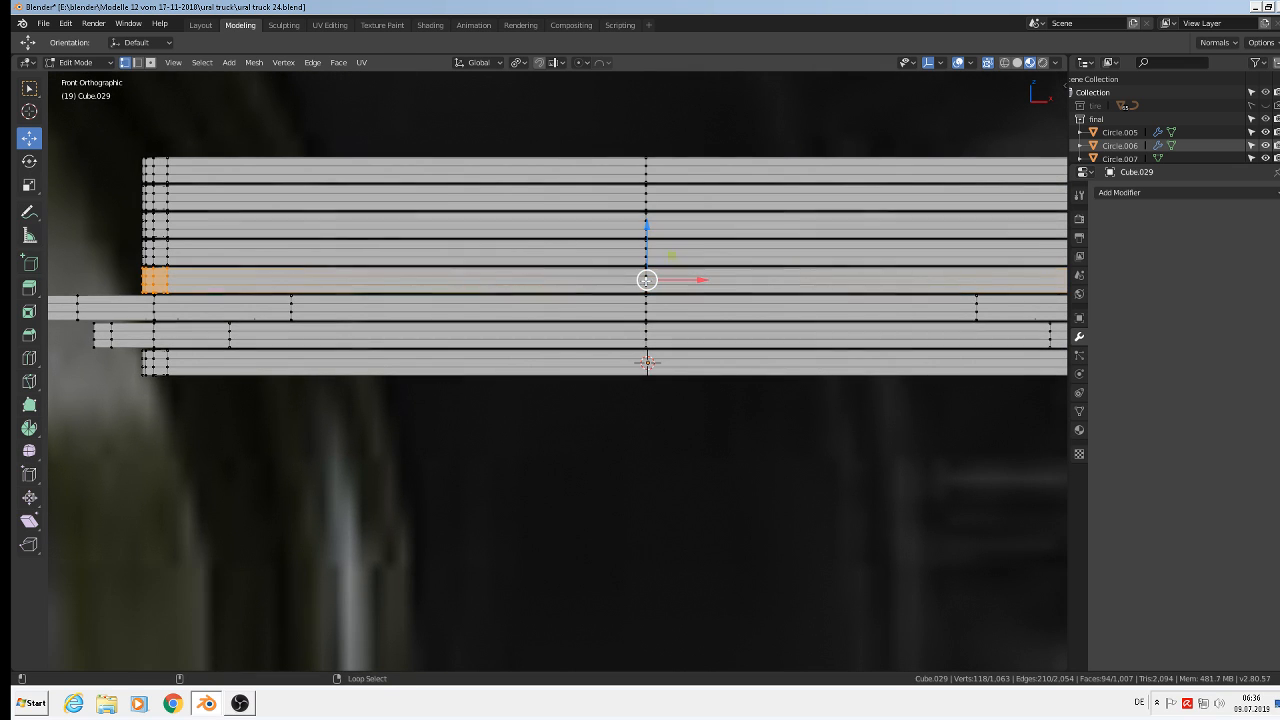
scroll(648, 282, down, 3)
key(s)
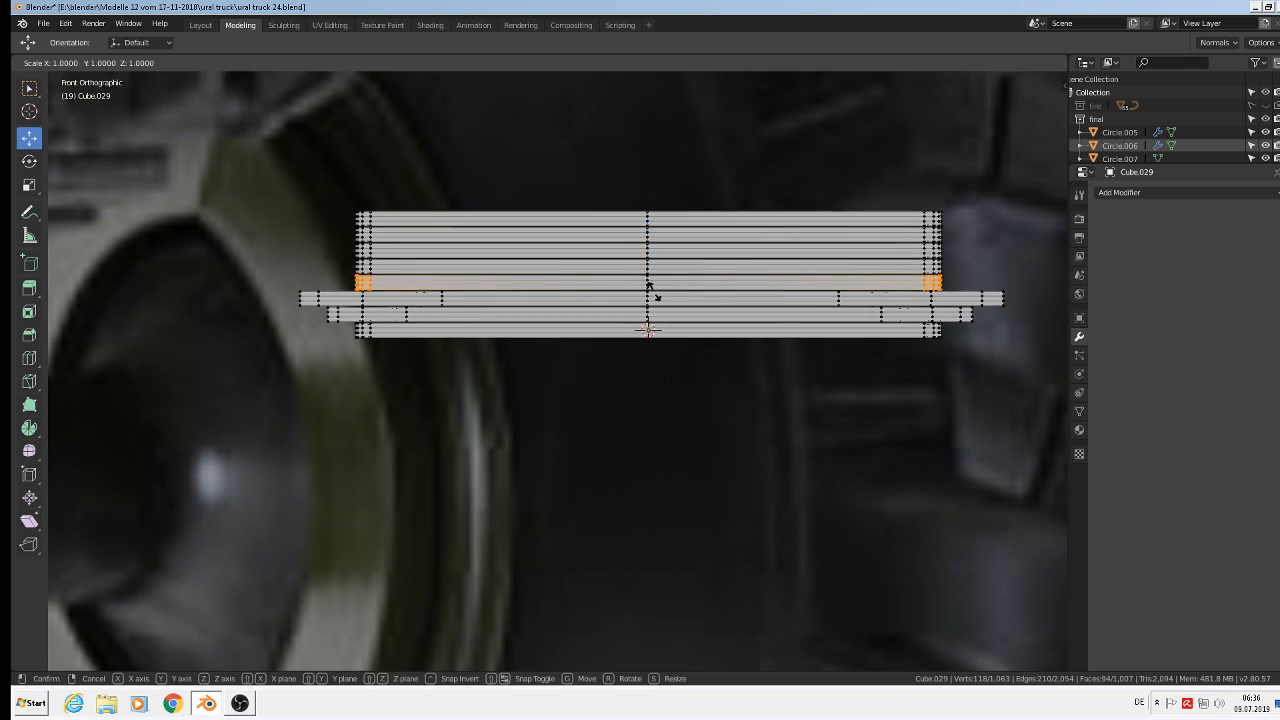
key(x)
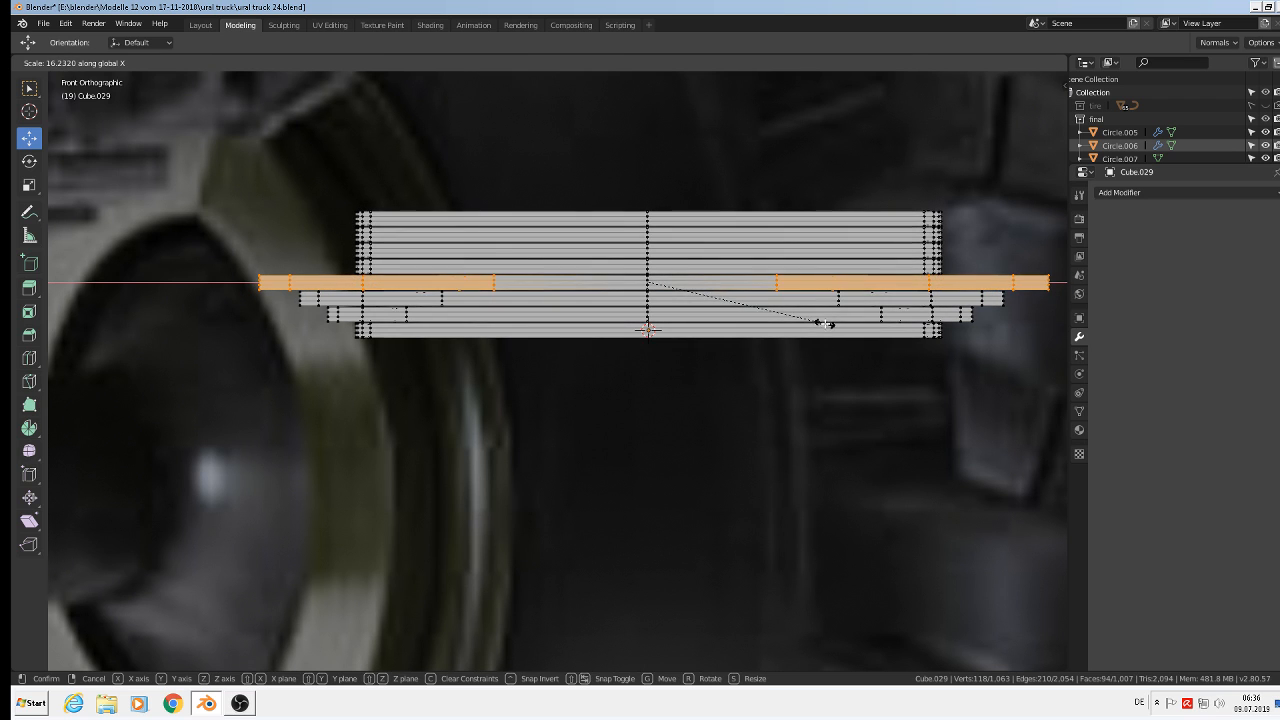
click(824, 323)
- Select only the two ends of the fifth leaf from the bottom and scale them along X until they extend past the fourth leaf
right_click(650, 268)
key(l)
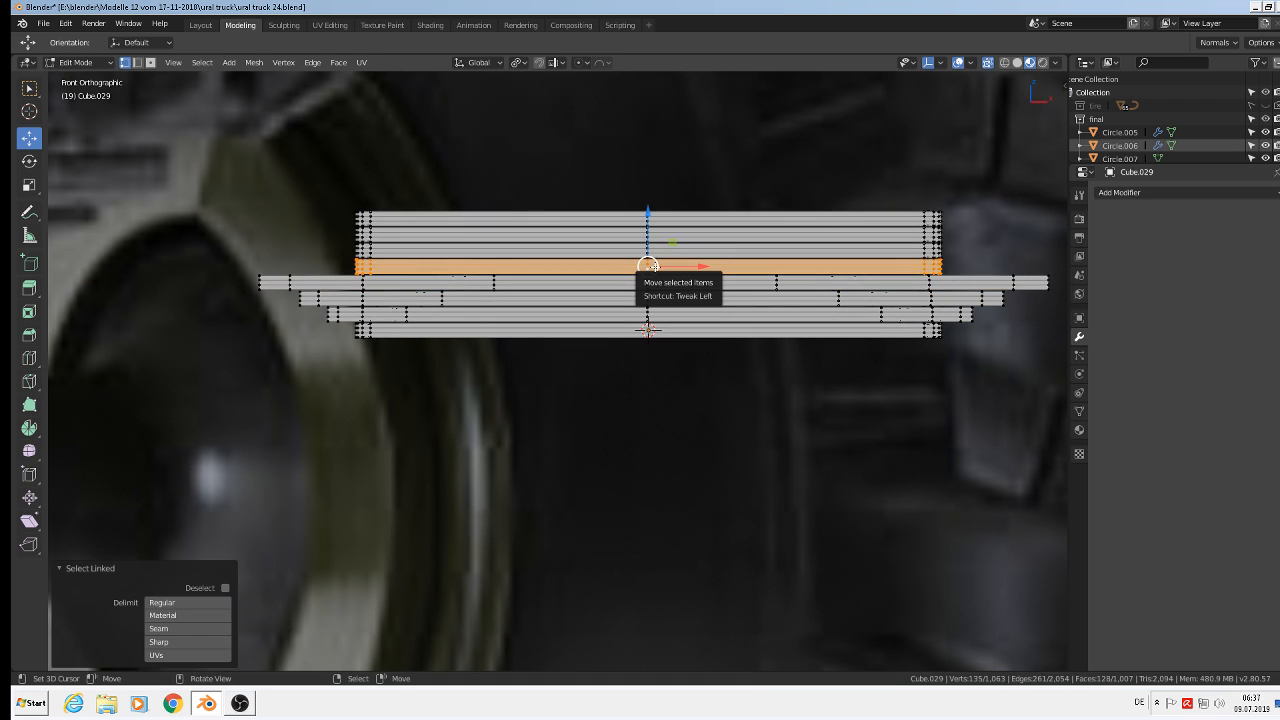
scroll(648, 266, up, 6)
alt+shift+right_click(639, 265)
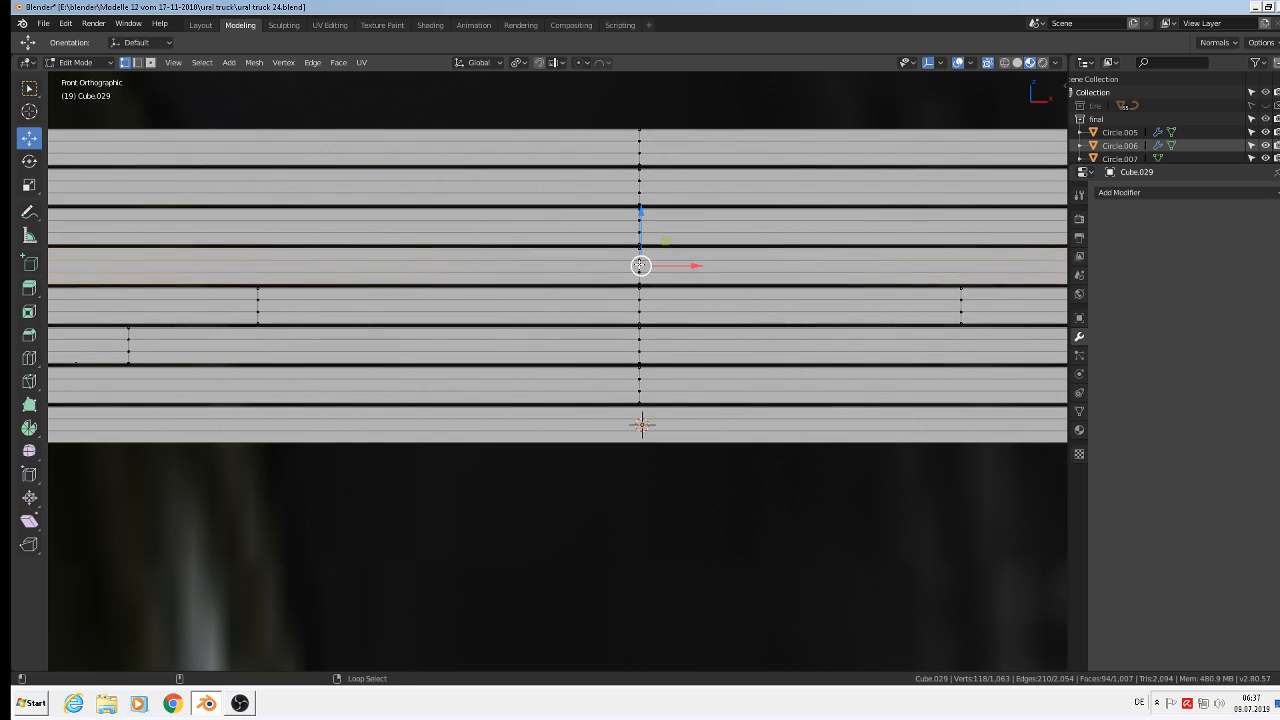
scroll(640, 266, down, 5)
key(s)
key(x)
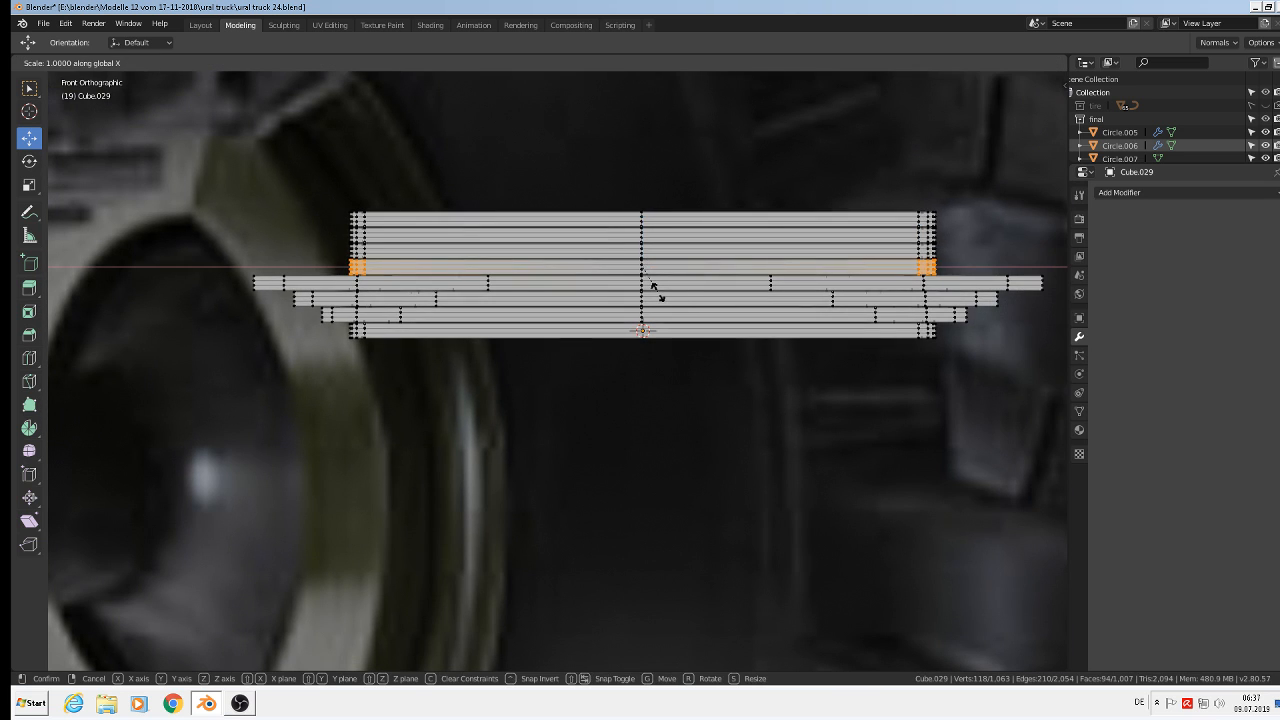
click(413, 455)
- Select only the two ends of the sixth leaf from the bottom and scale them by -27.025 along X
scroll(676, 378, up, 3)
scroll(632, 205, down, 2)
key(alt+a)
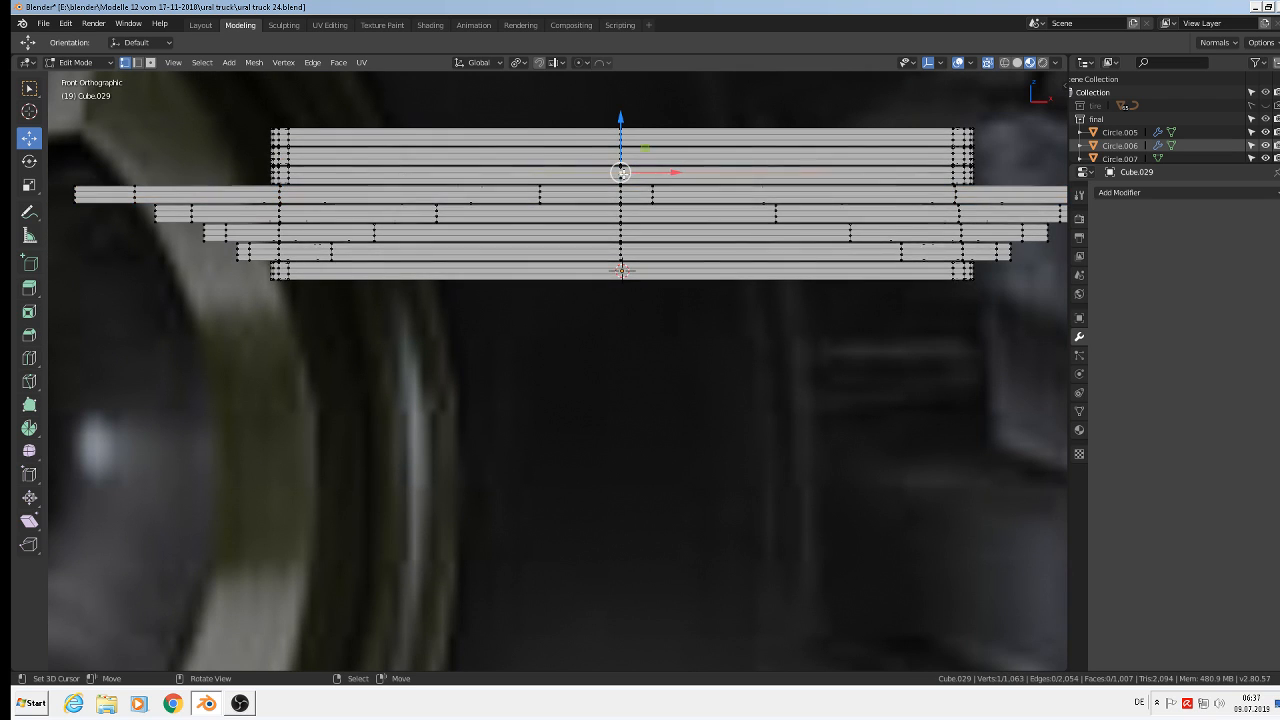
key(l)
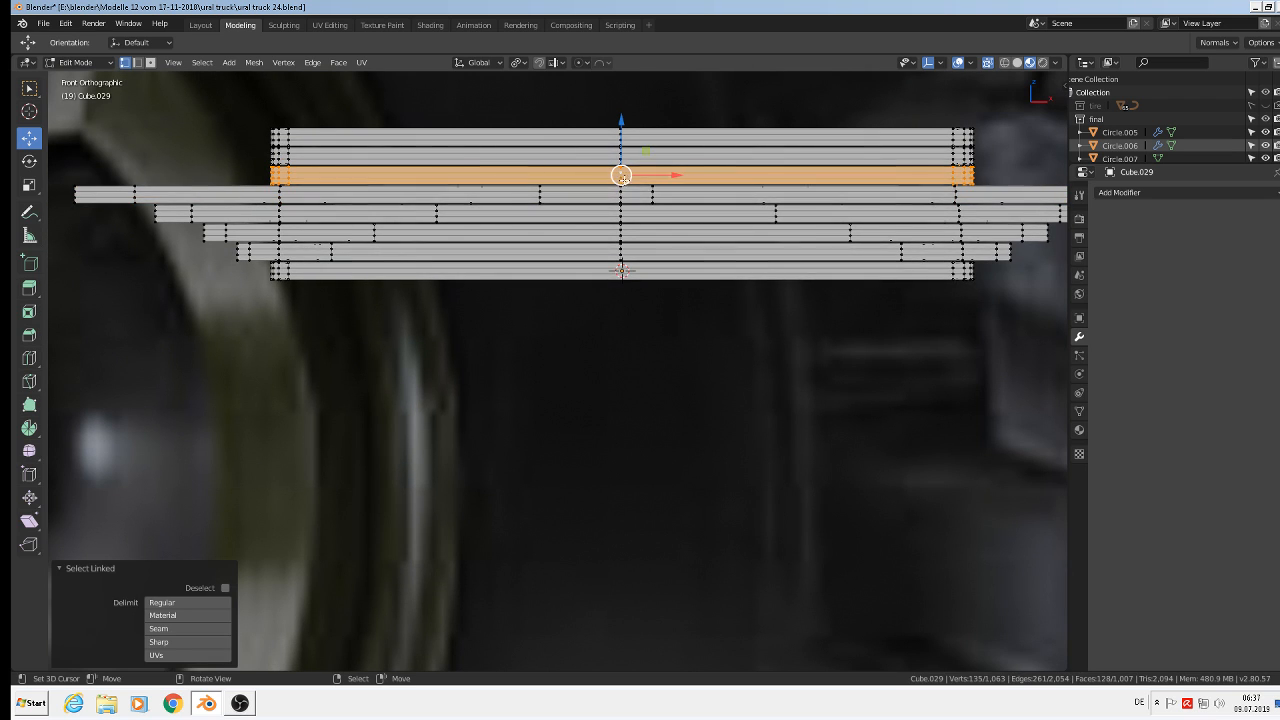
scroll(620, 173, up, 3)
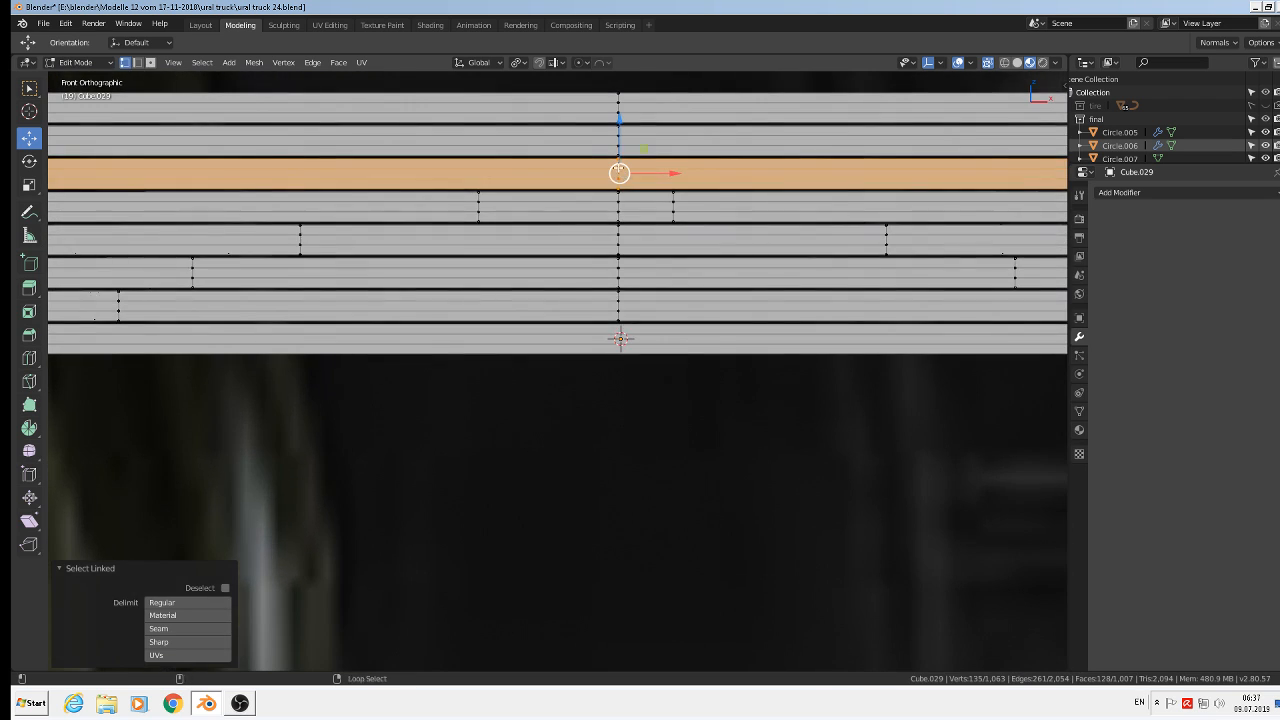
scroll(620, 174, down, 3)
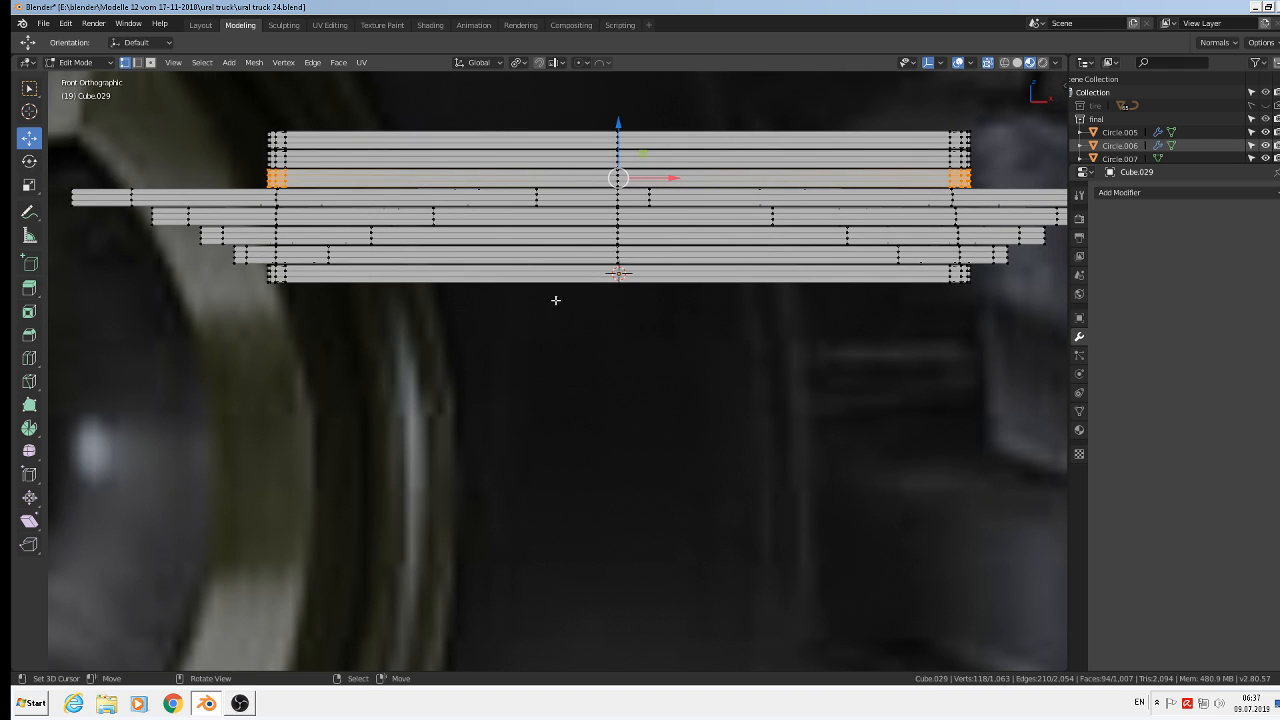
key(s)
key(x)
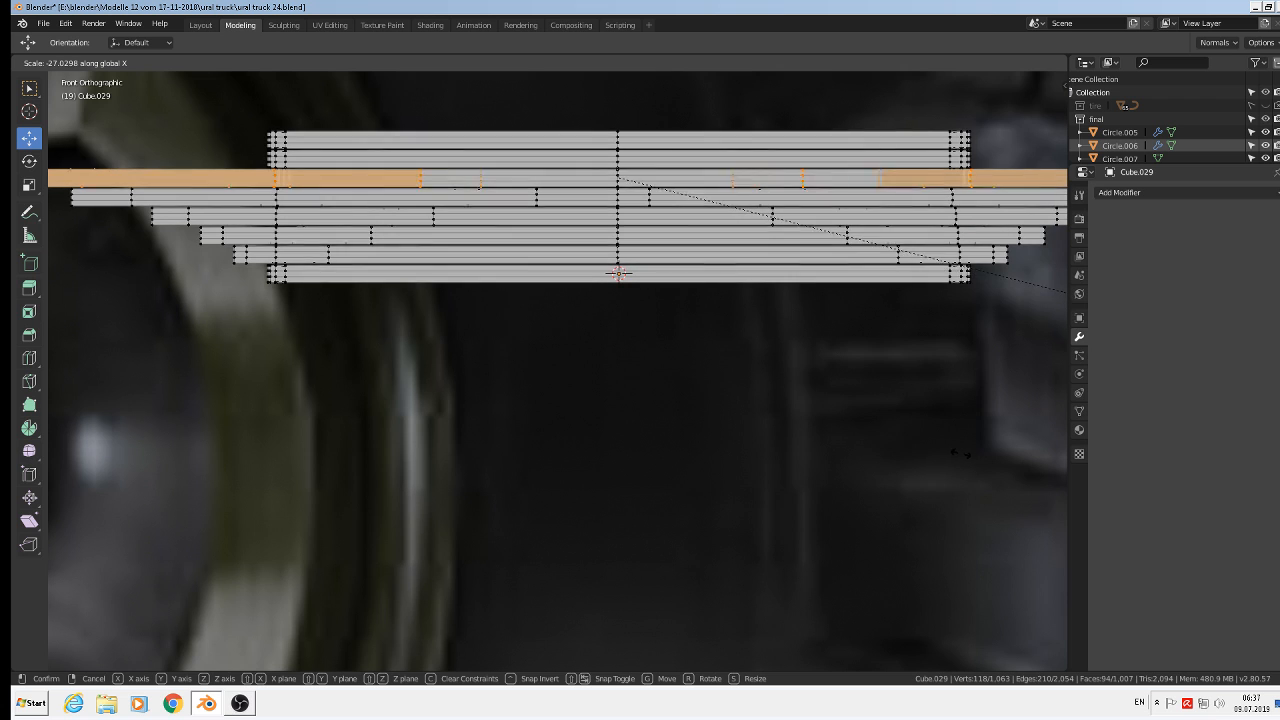
click(920, 429)
scroll(855, 404, down, 2)
scroll(855, 404, up, 1)
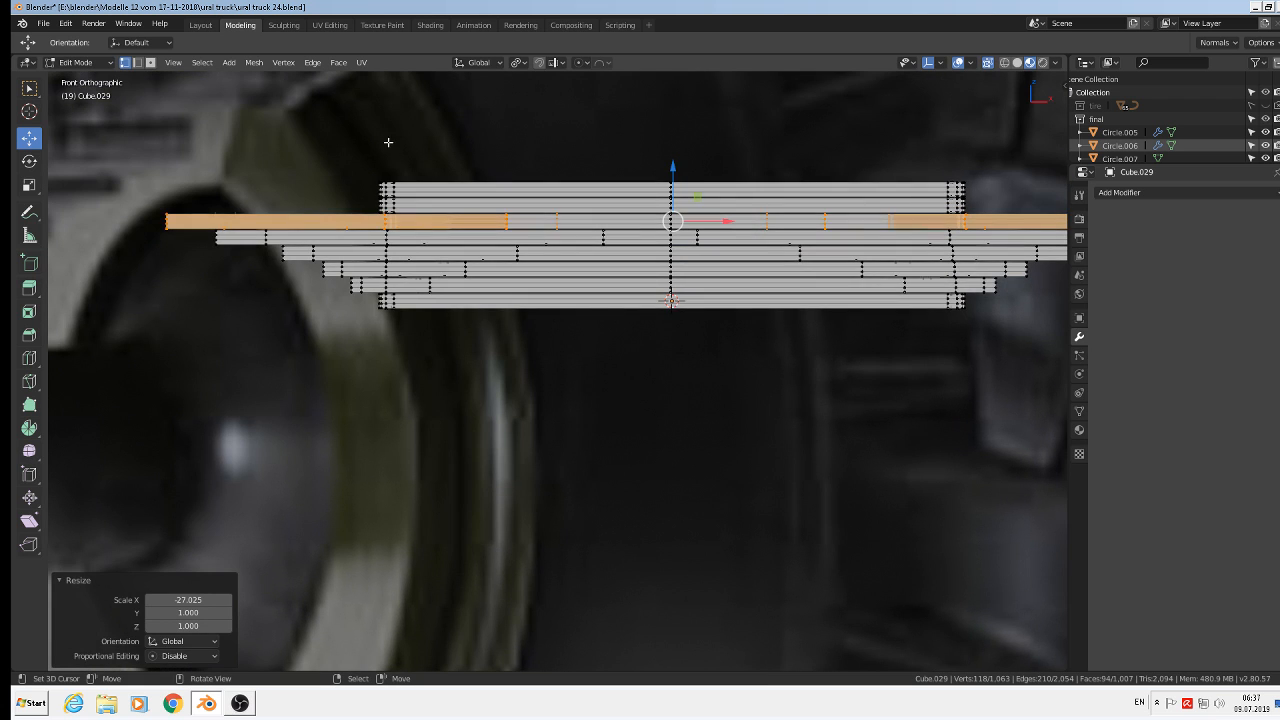
- Select only the two ends of the seventh leaf from the bottom and scale them by 41.339 along X
click(396, 204)
key(ctrl+l)
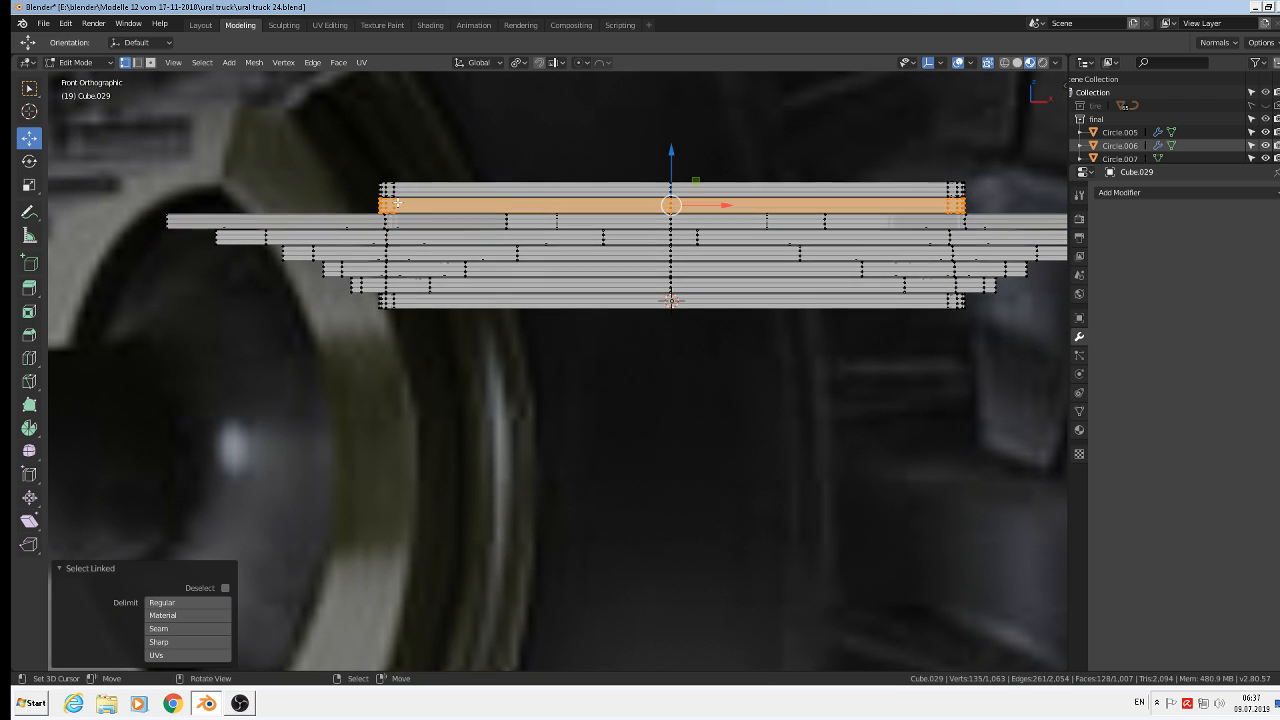
scroll(733, 202, up, 4)
key(ctrl+z)
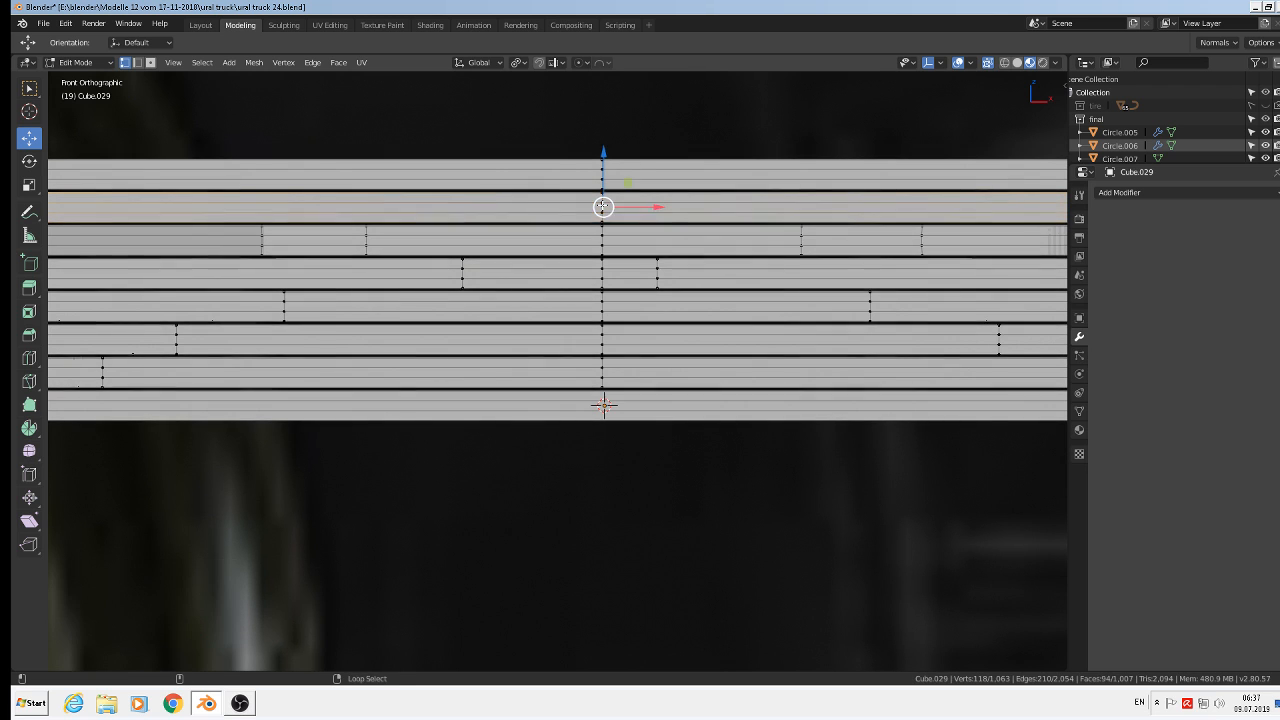
scroll(714, 336, down, 1)
scroll(786, 477, down, 5)
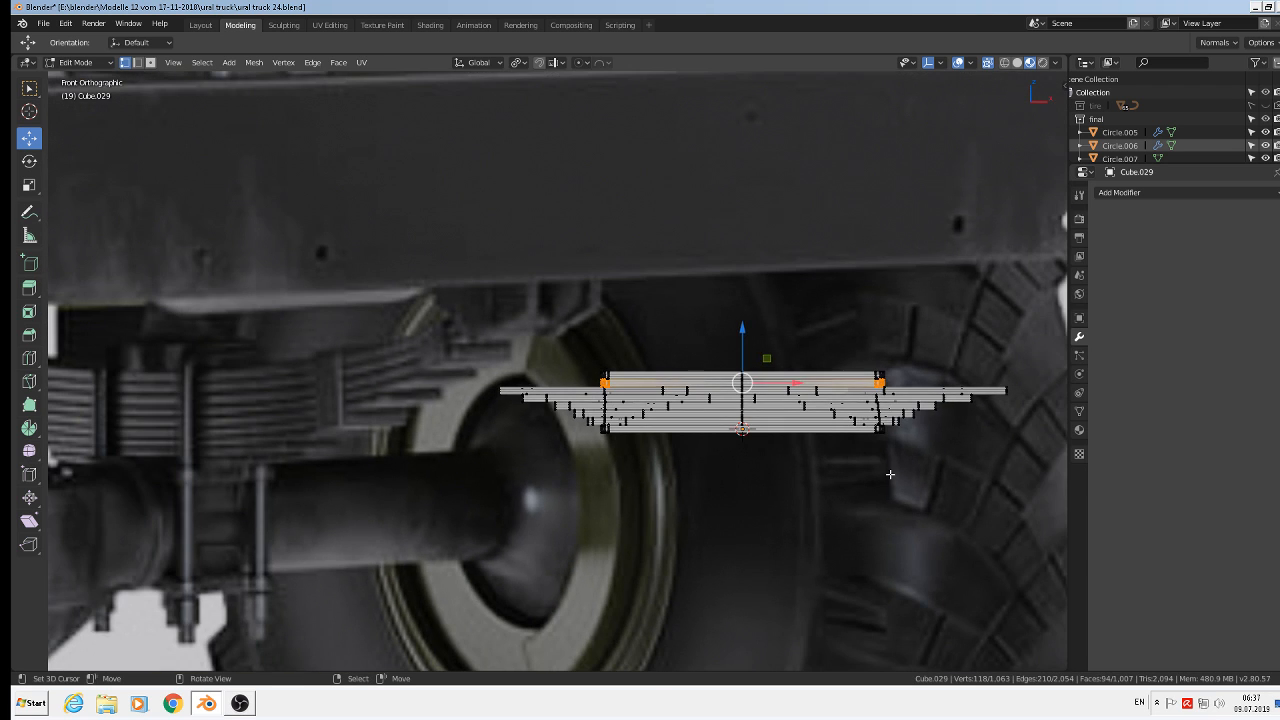
key(s)
key(x)
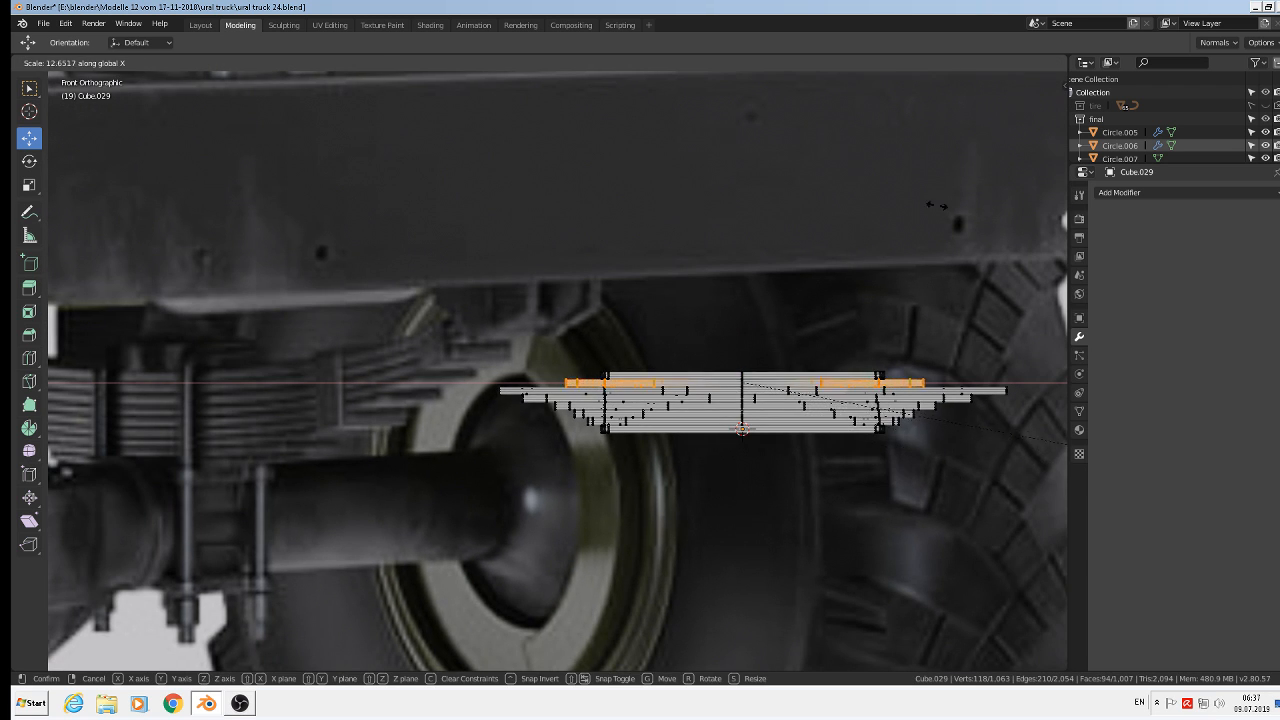
click(699, 484)
scroll(745, 444, up, 1)
scroll(734, 430, up, 1)
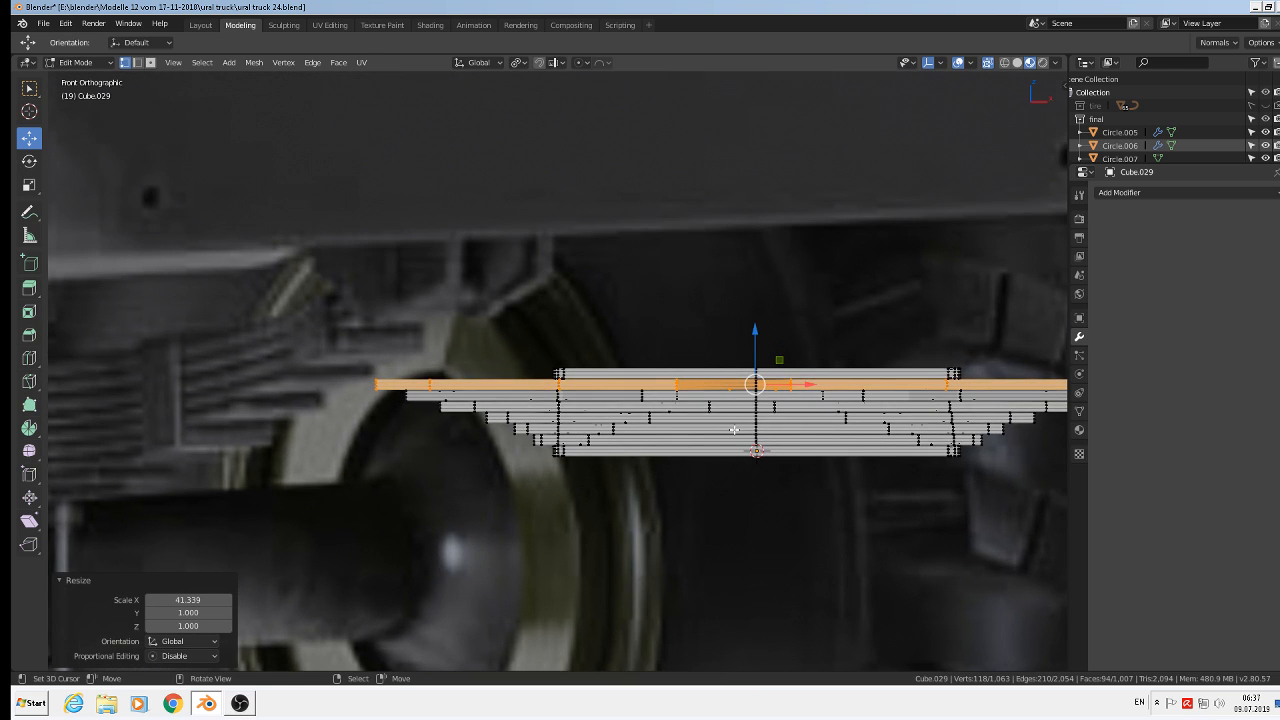
- Select the whole top leaf and deselect its centre loop so only its two ends stay selected
scroll(761, 408, up, 3)
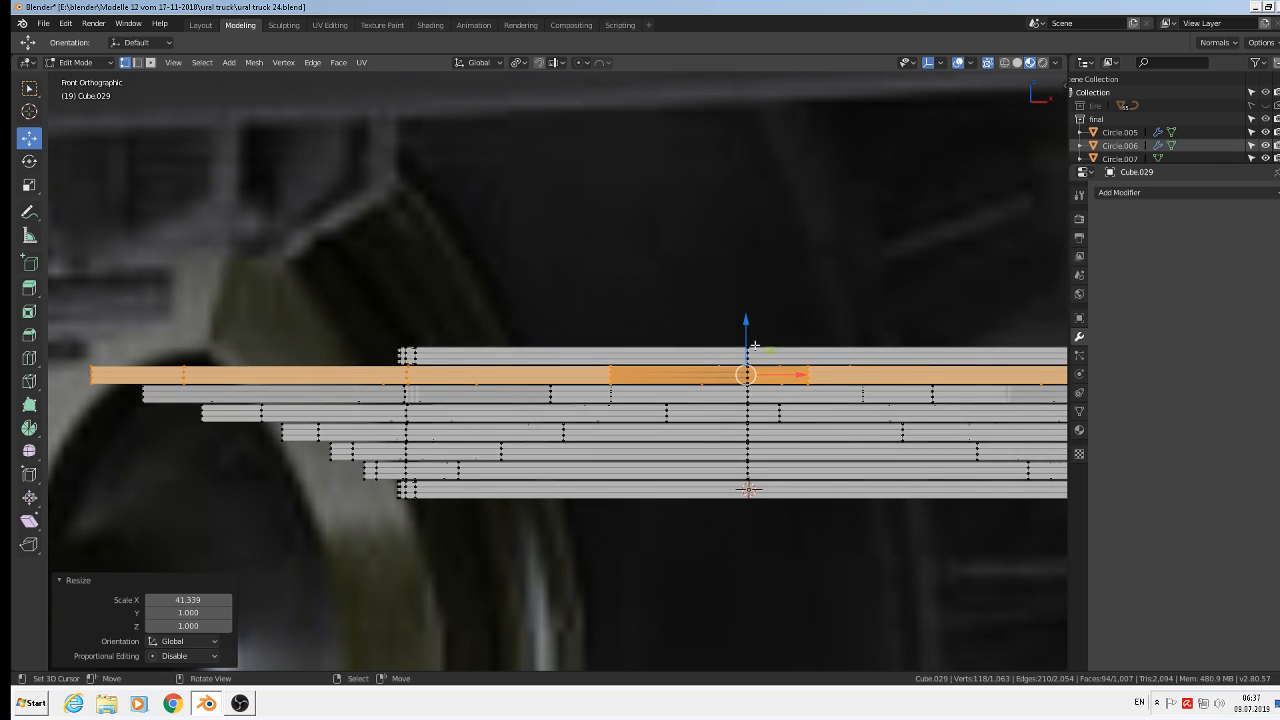
click(748, 354)
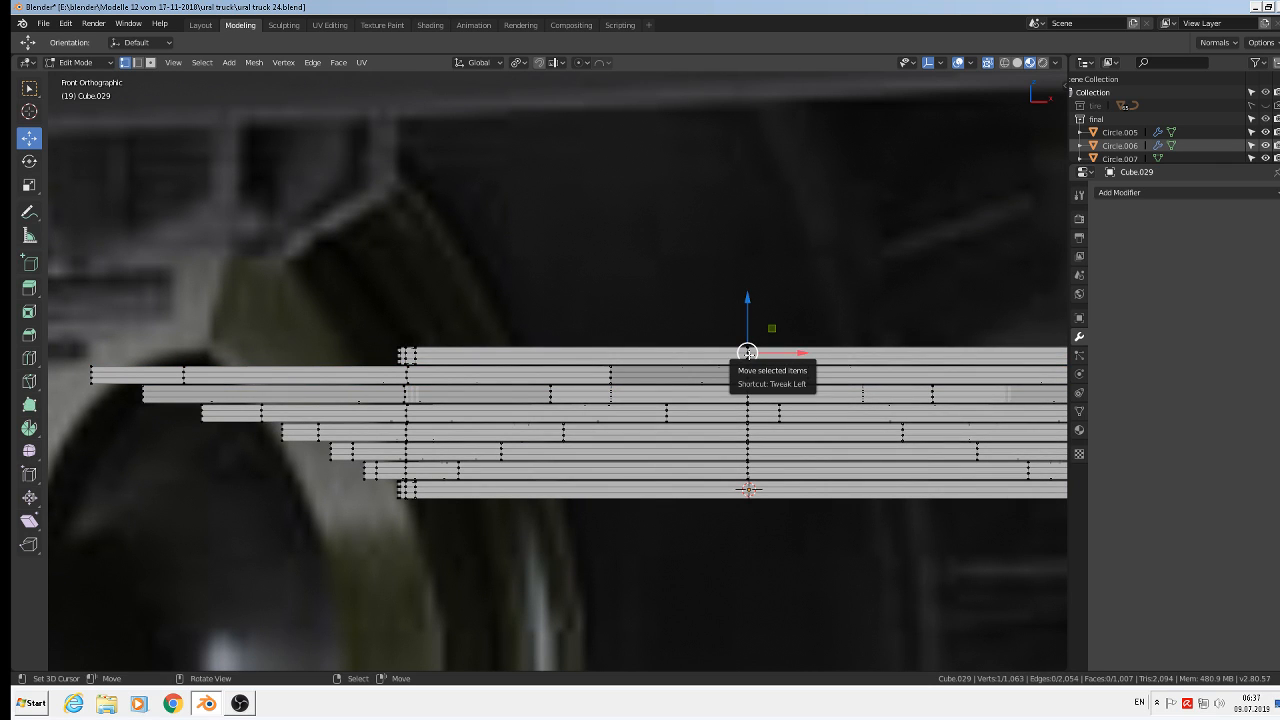
scroll(748, 353, up, 1)
alt+click(748, 353)
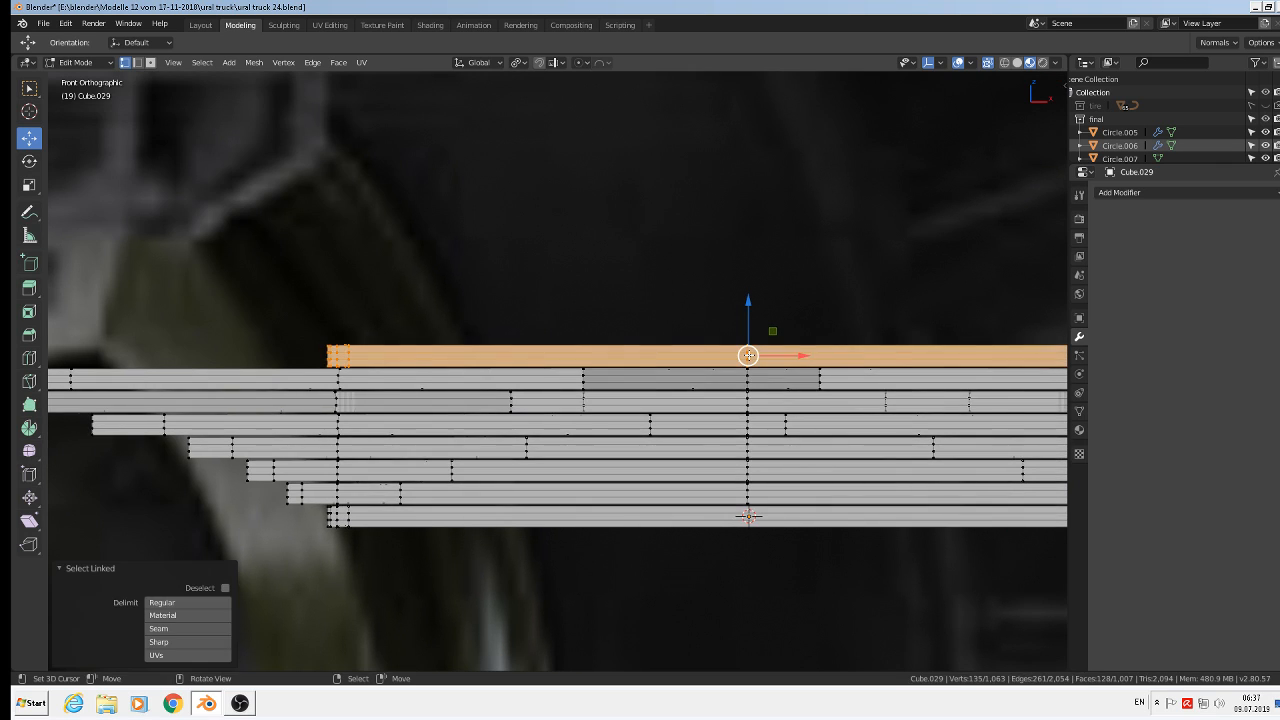
scroll(748, 355, up, 5)
scroll(748, 356, down, 6)
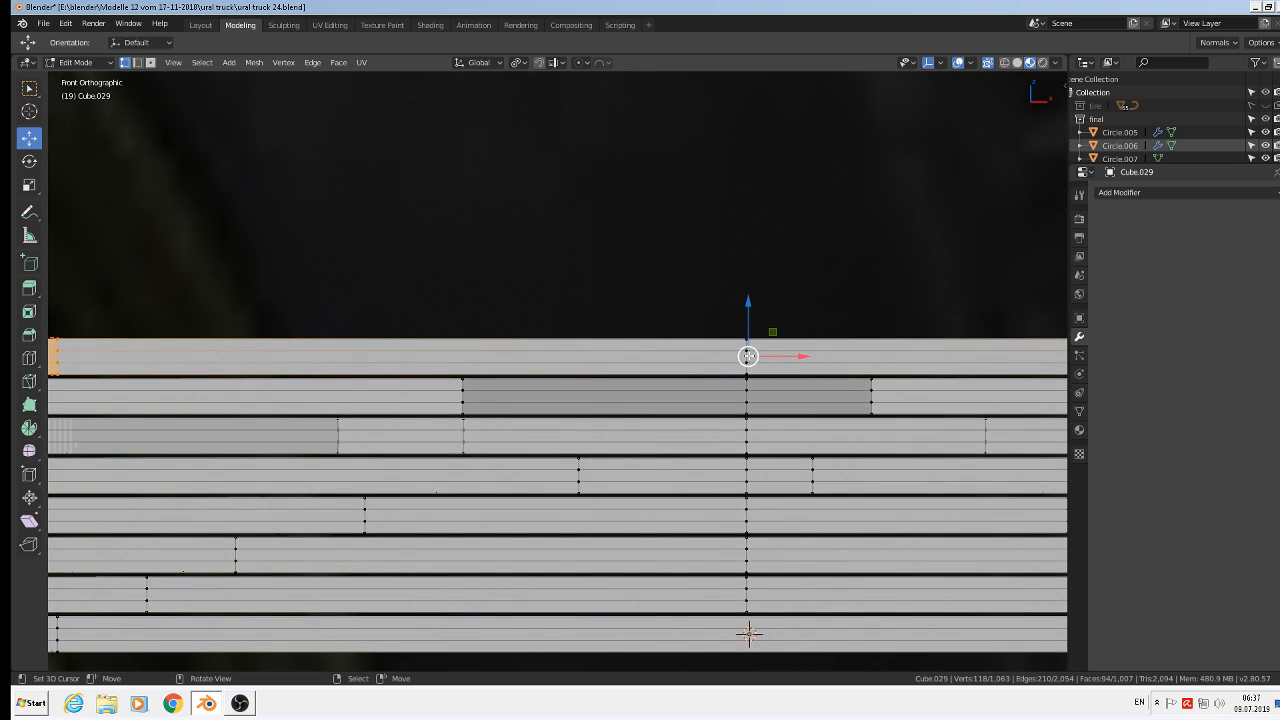
key(s)
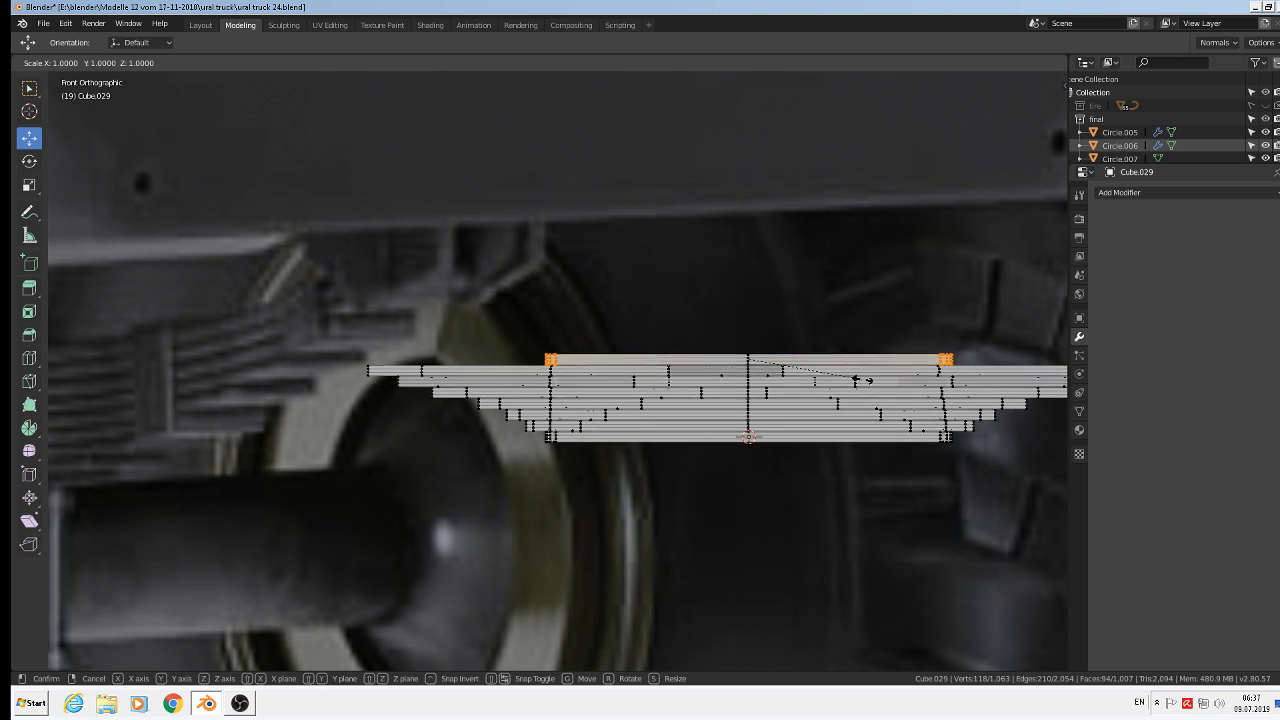
key(x)
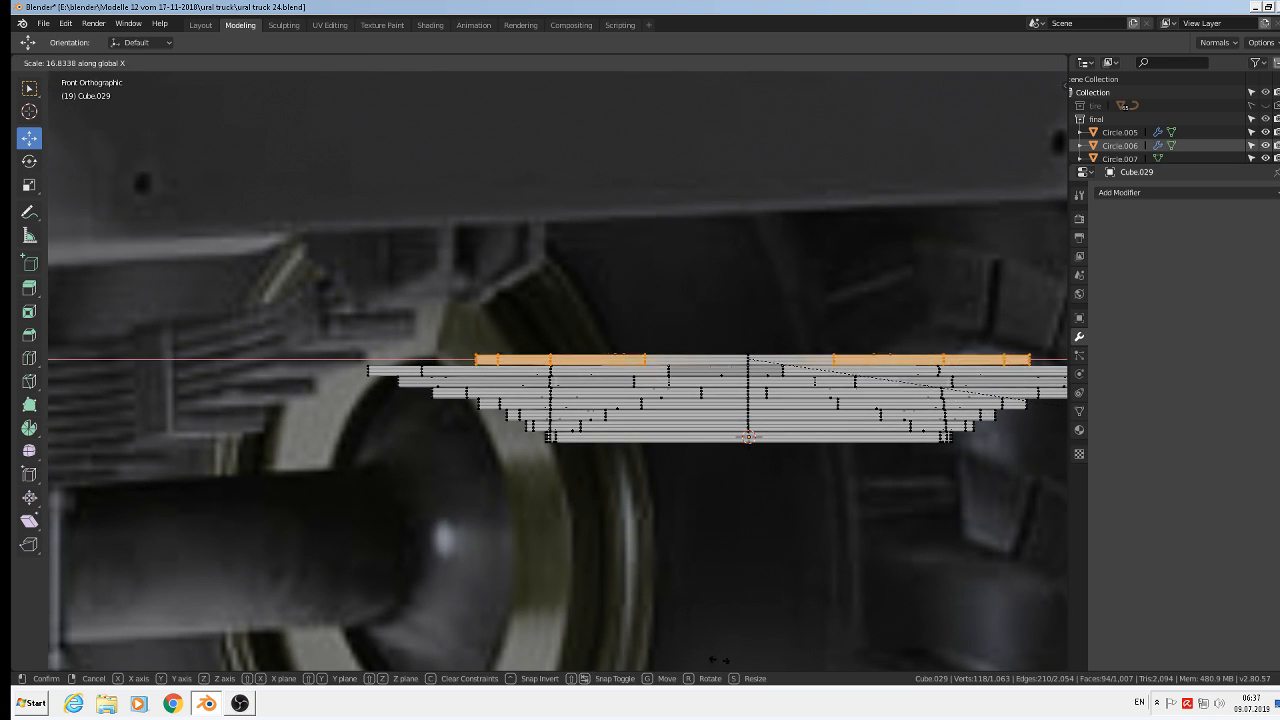
right_click(194, 200)
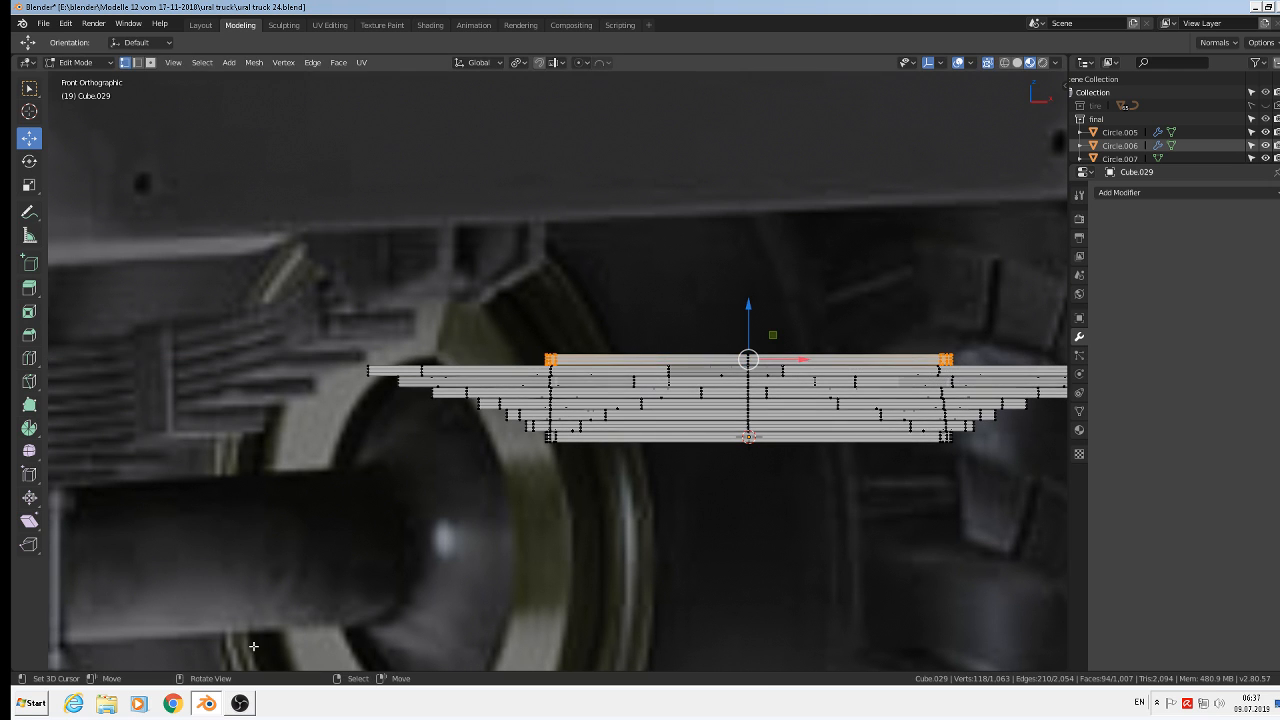
scroll(318, 646, up, 1)
scroll(830, 277, up, 8)
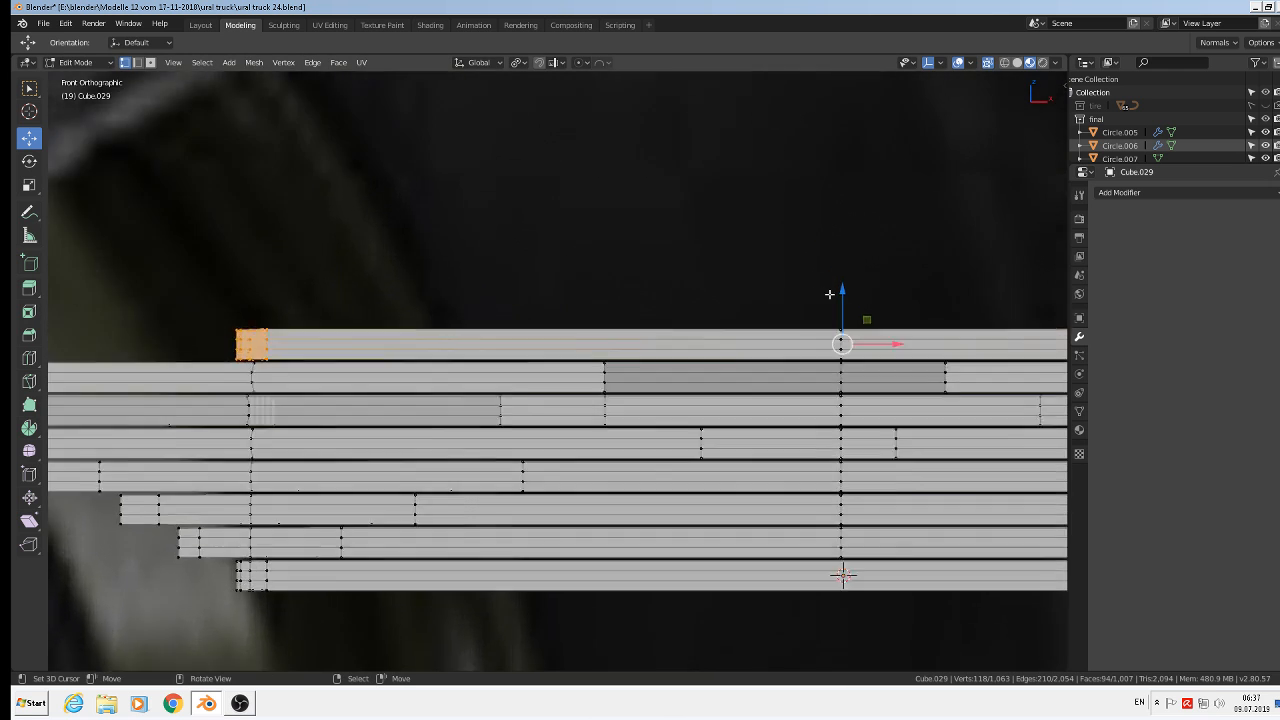
middle_drag(865, 367, 879, 406)
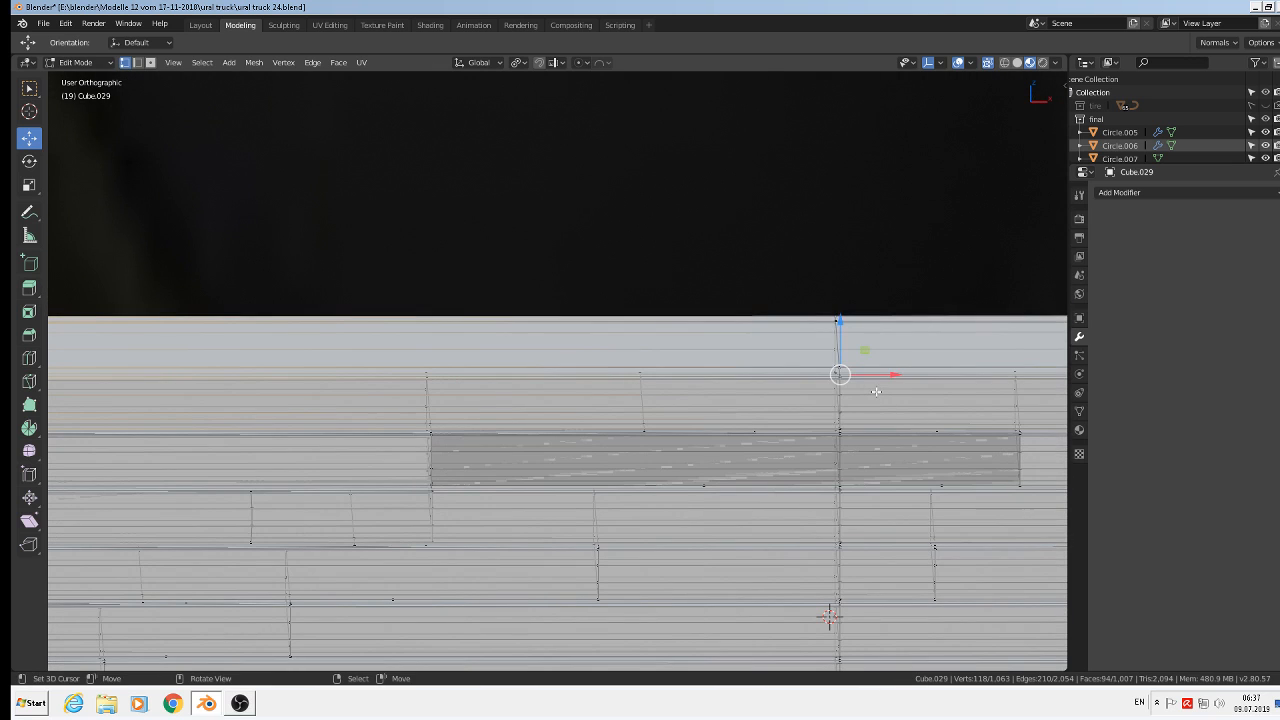
key(KP_1)
scroll(873, 420, down, 6)
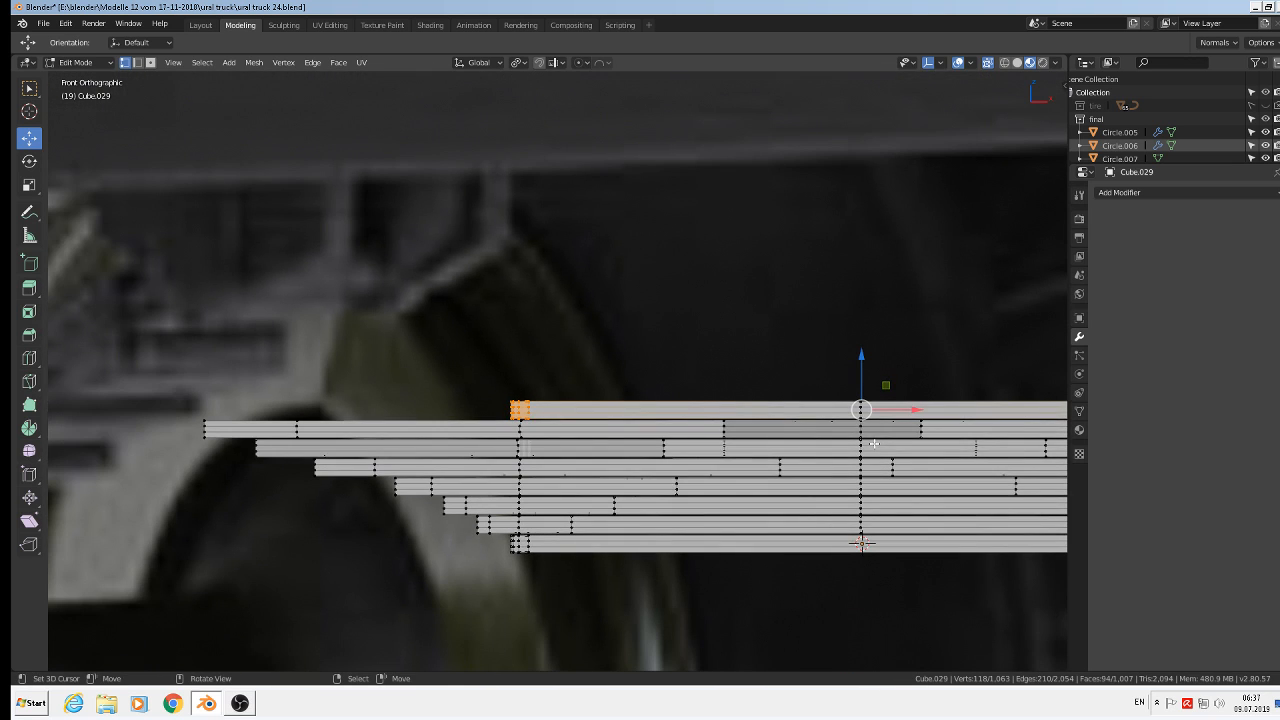
key(c)
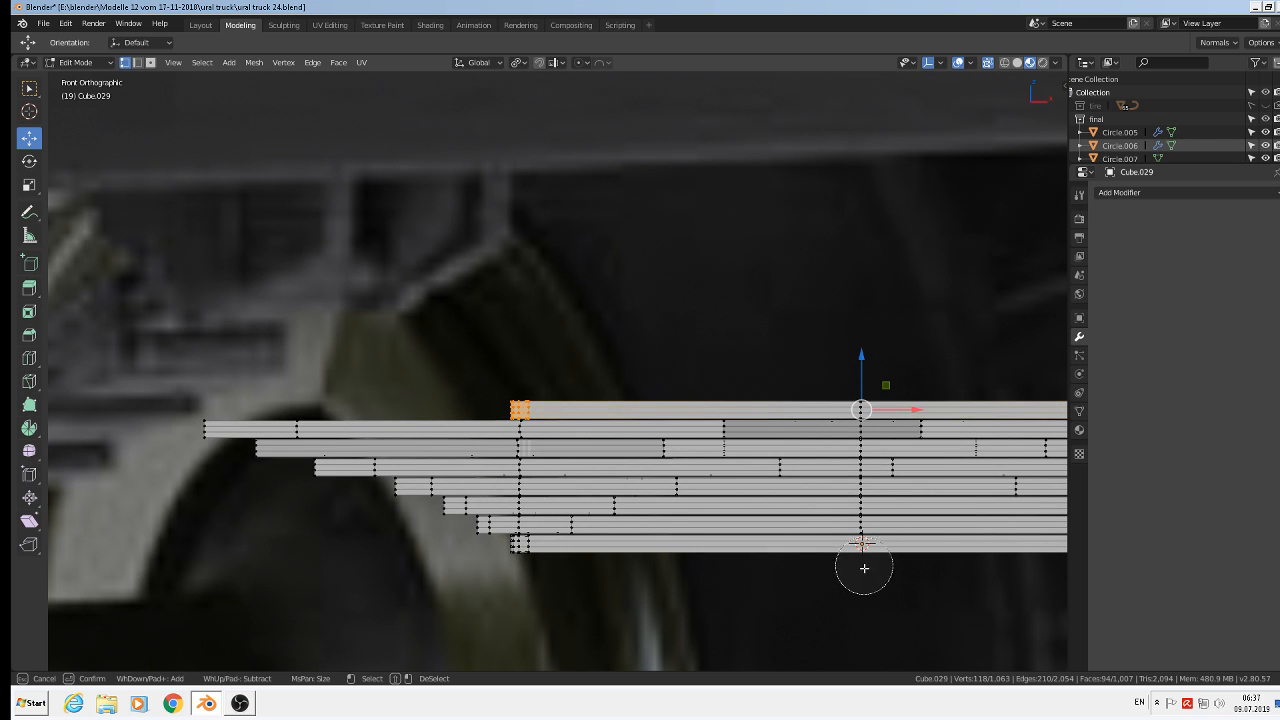
right_click(855, 385)
- Scale the top leaf's two selected ends along X until they extend well past the leaf below
scroll(920, 505, down, 8)
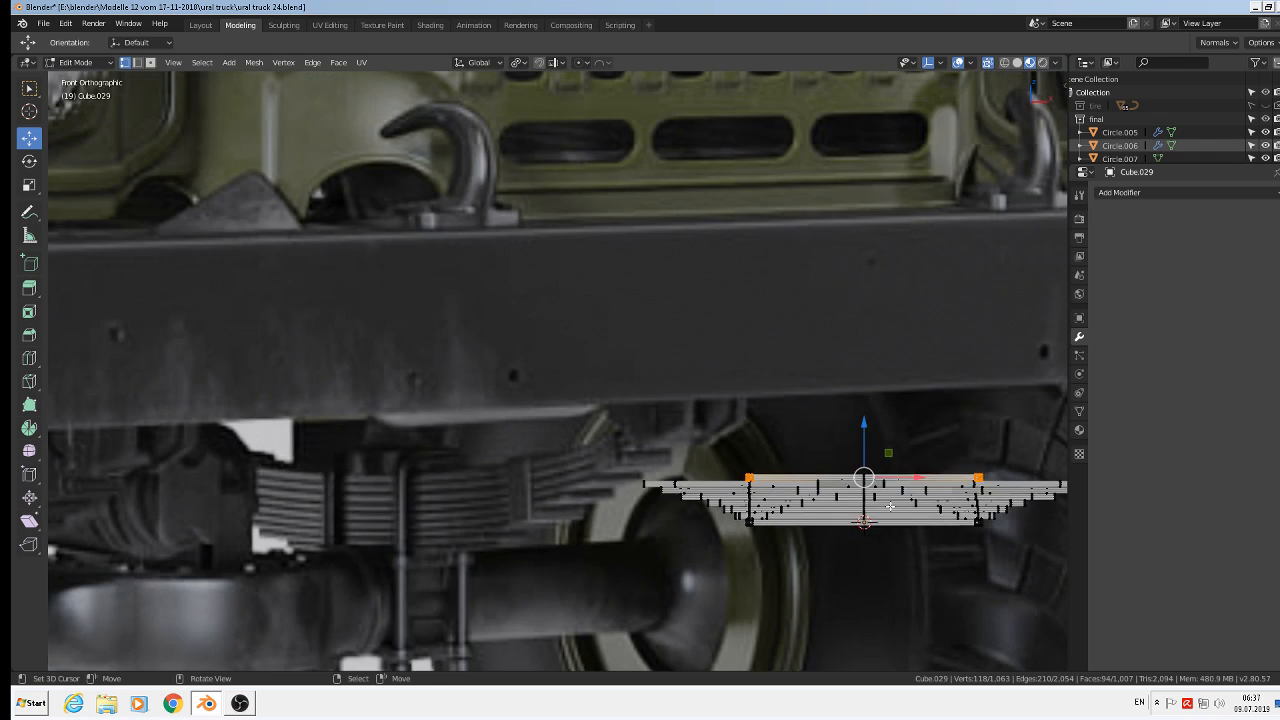
key(s)
key(x)
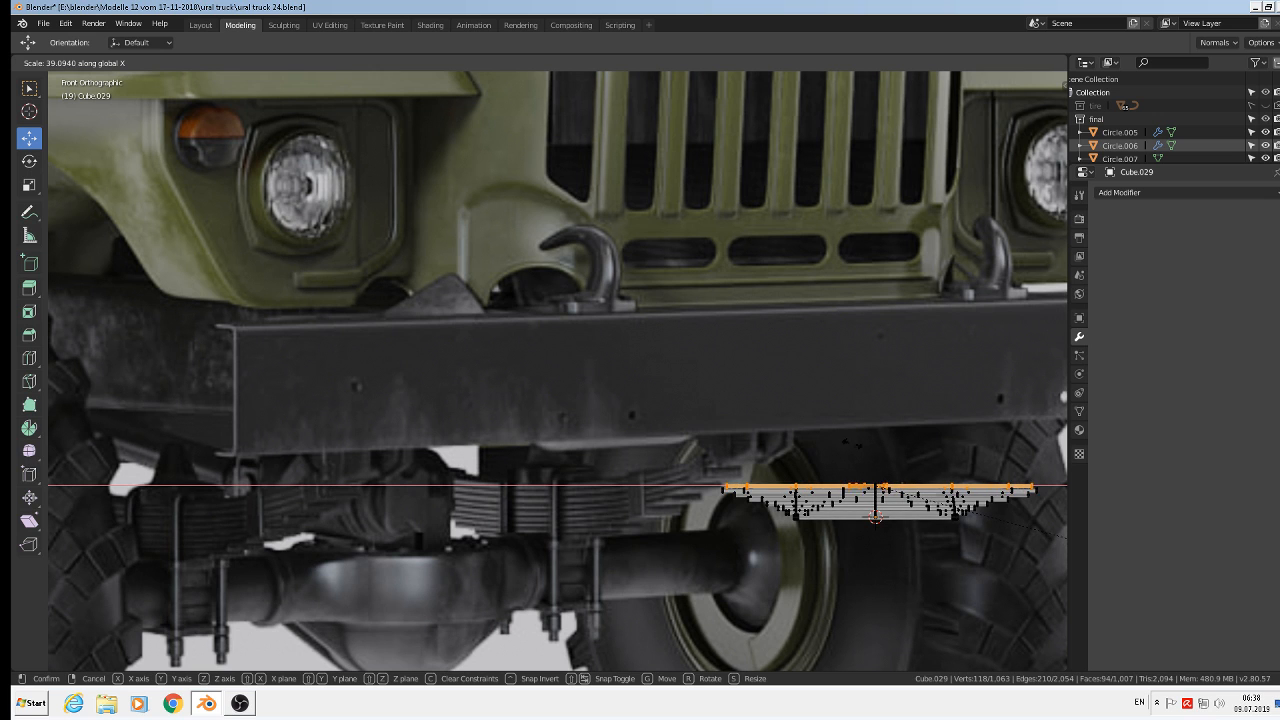
click(935, 603)
key(Tab)
scroll(842, 446, up, 2)
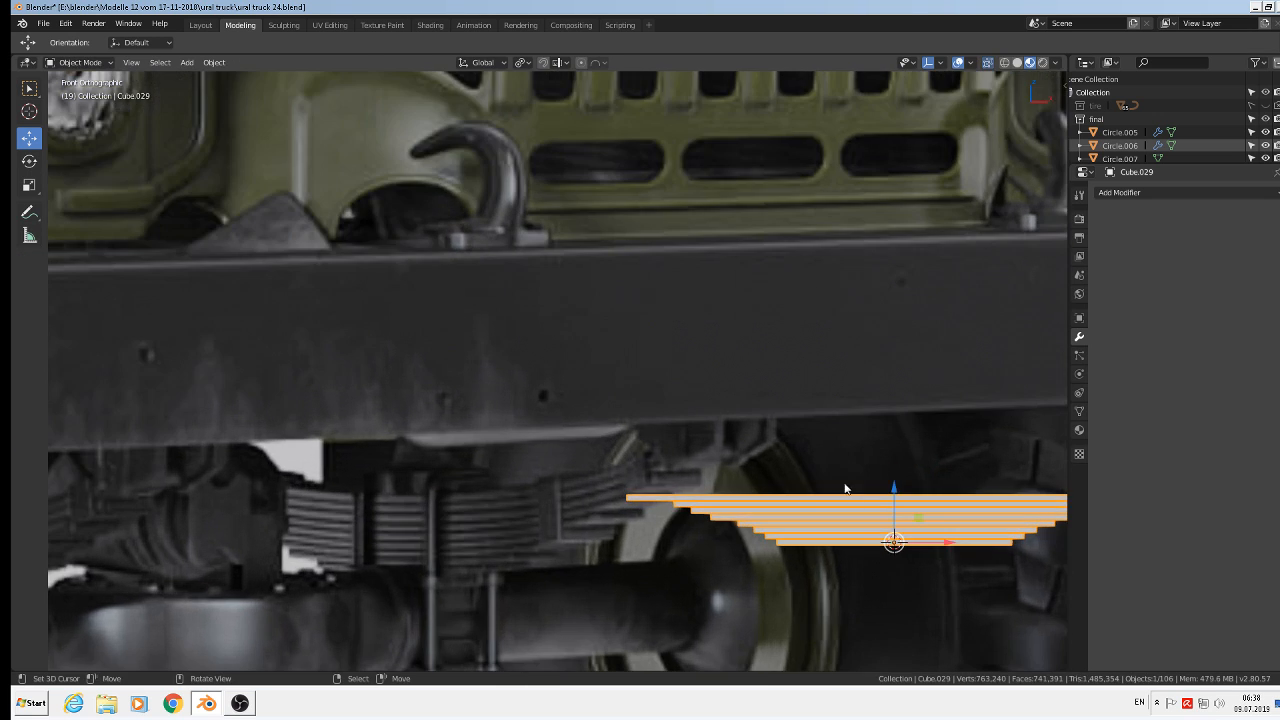
shift+middle_drag(877, 547, 674, 462)
scroll(763, 447, up, 1)
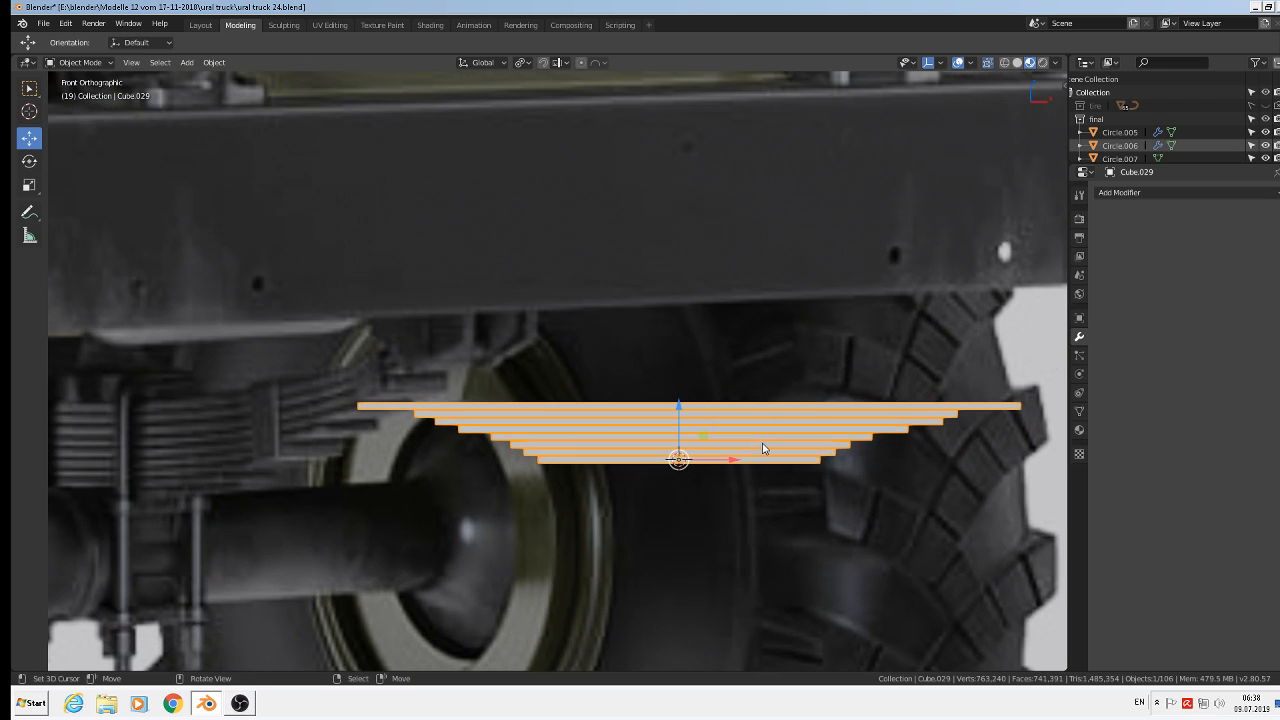
- Shorten the top leaf slightly by scaling its selected ends by 0.839 along X
key(Tab)
key(s)
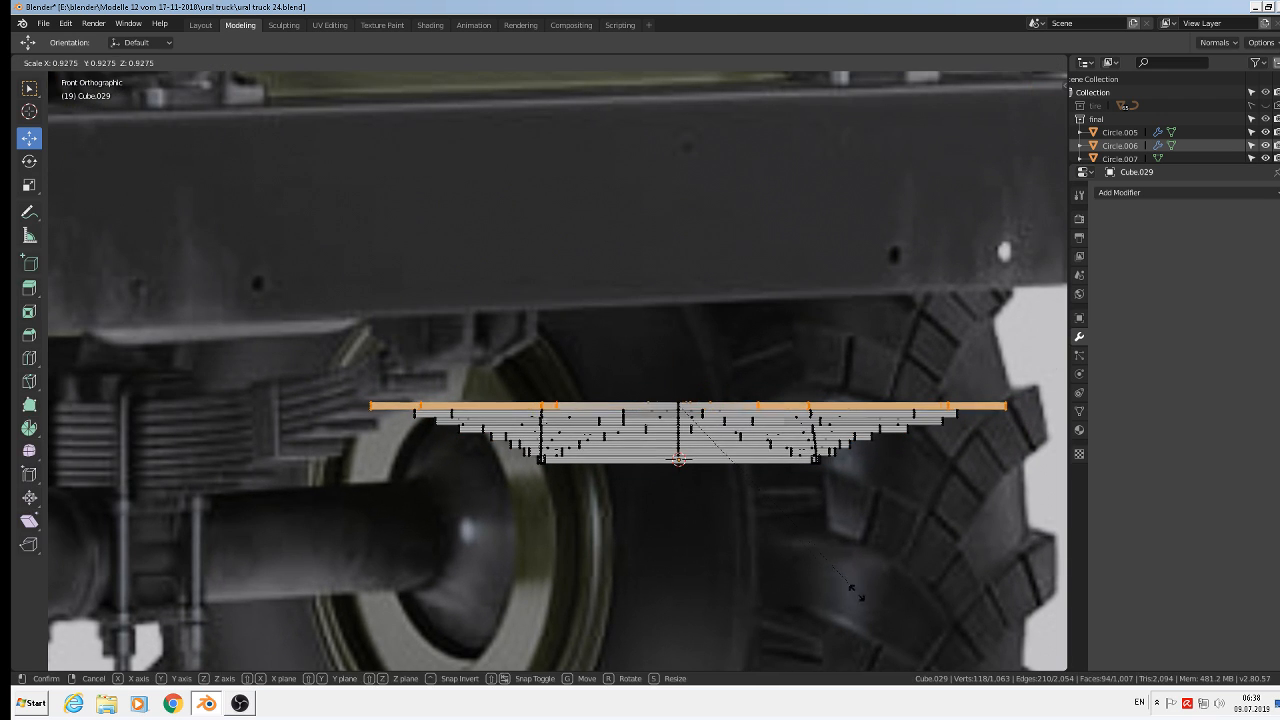
right_click(842, 581)
key(w)
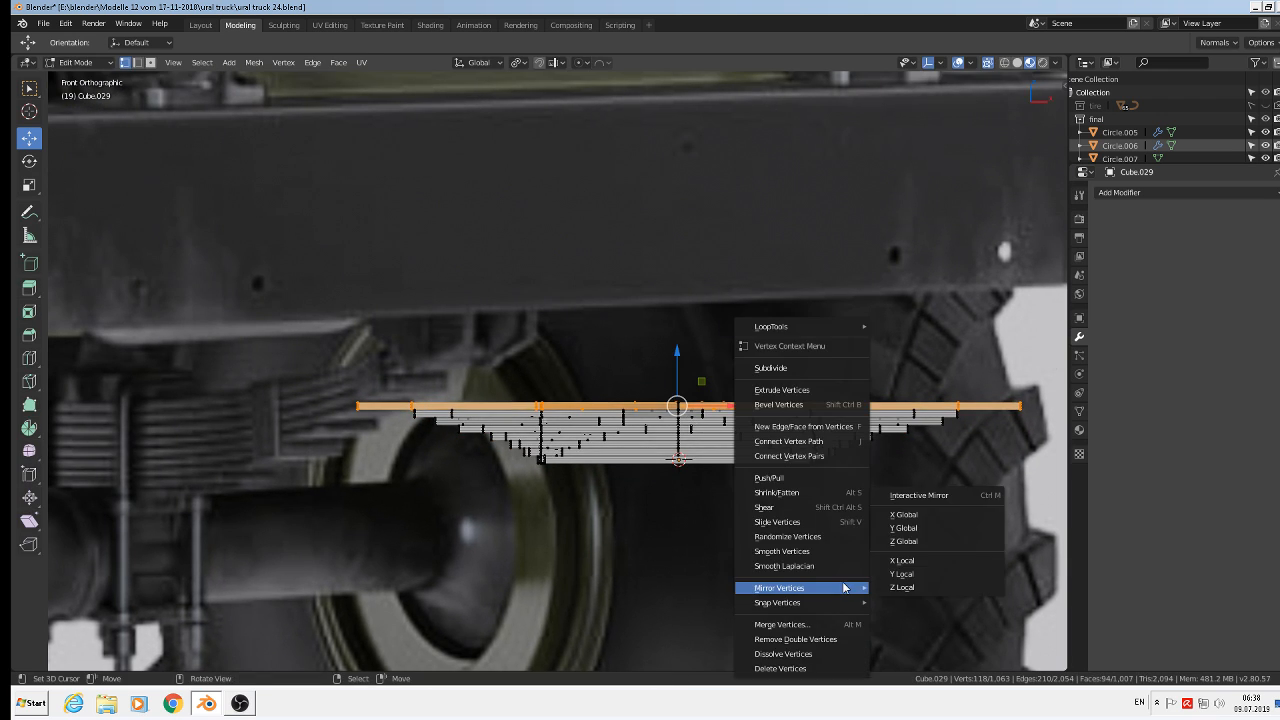
key(s)
key(x)
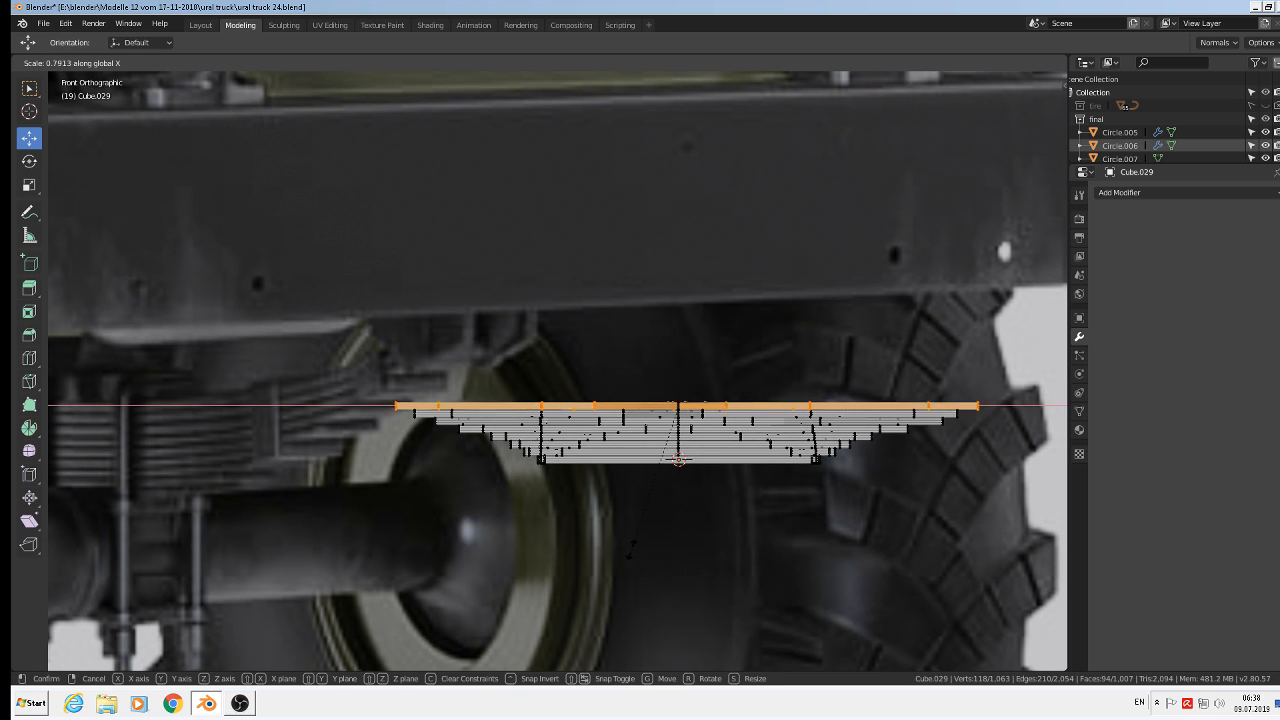
click(658, 565)
scroll(650, 500, up, 3)
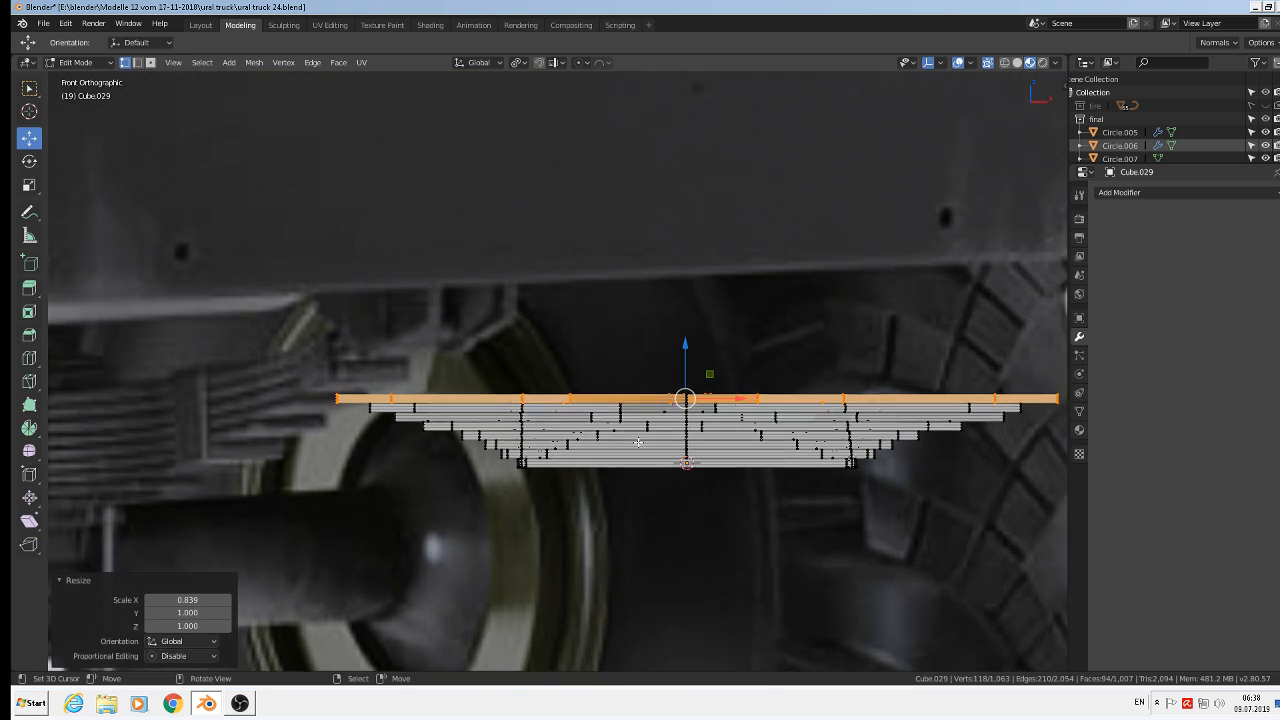
key(Tab)
scroll(663, 403, down, 1)
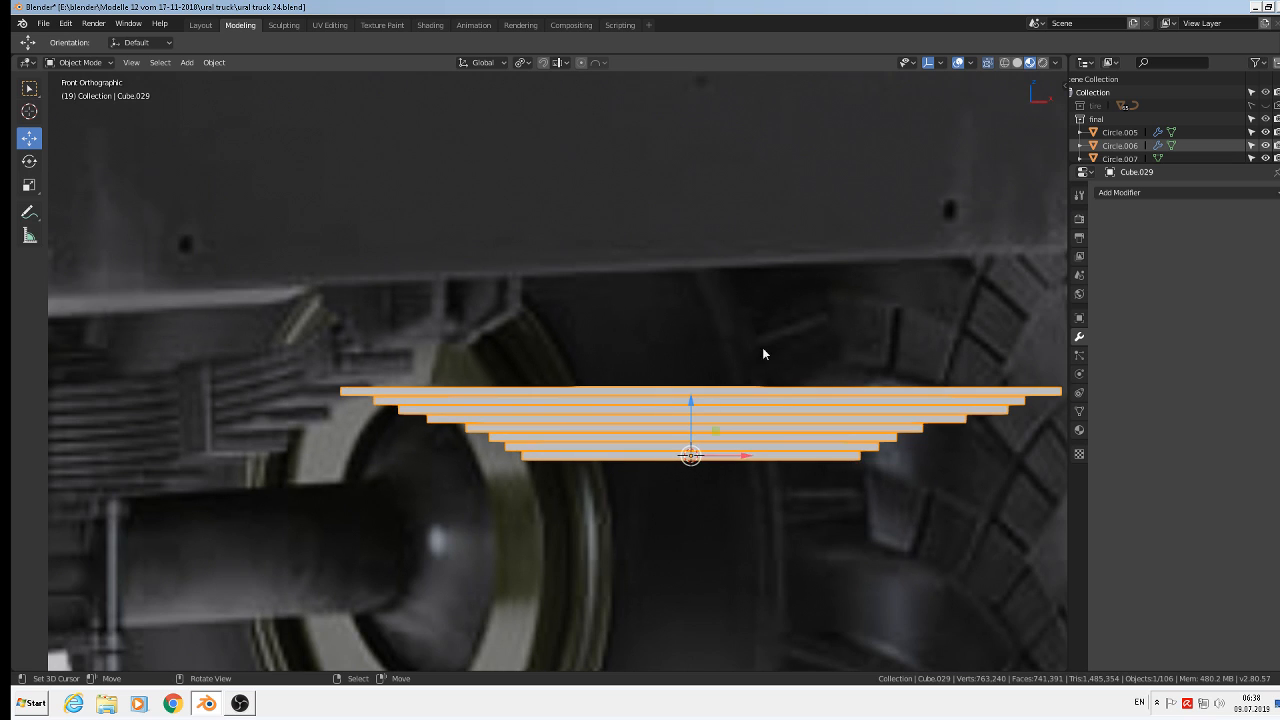
key(Tab)
alt+click(697, 414)
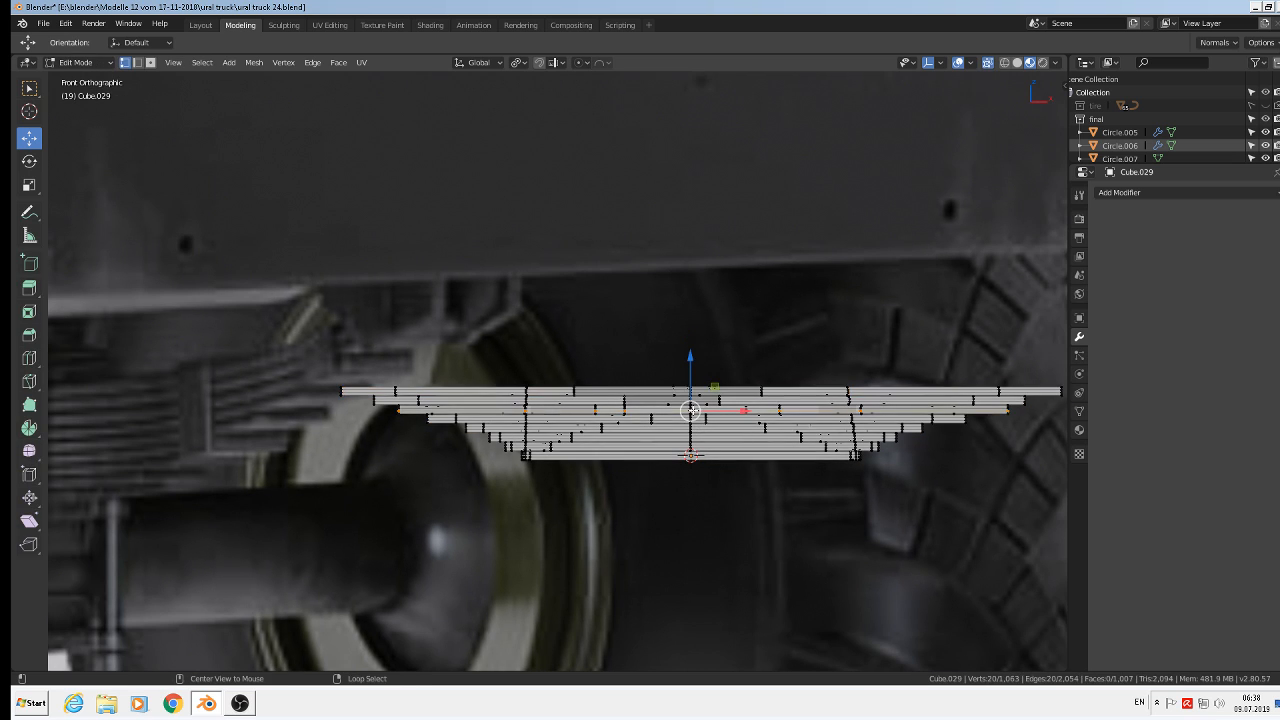
scroll(697, 420, up, 2)
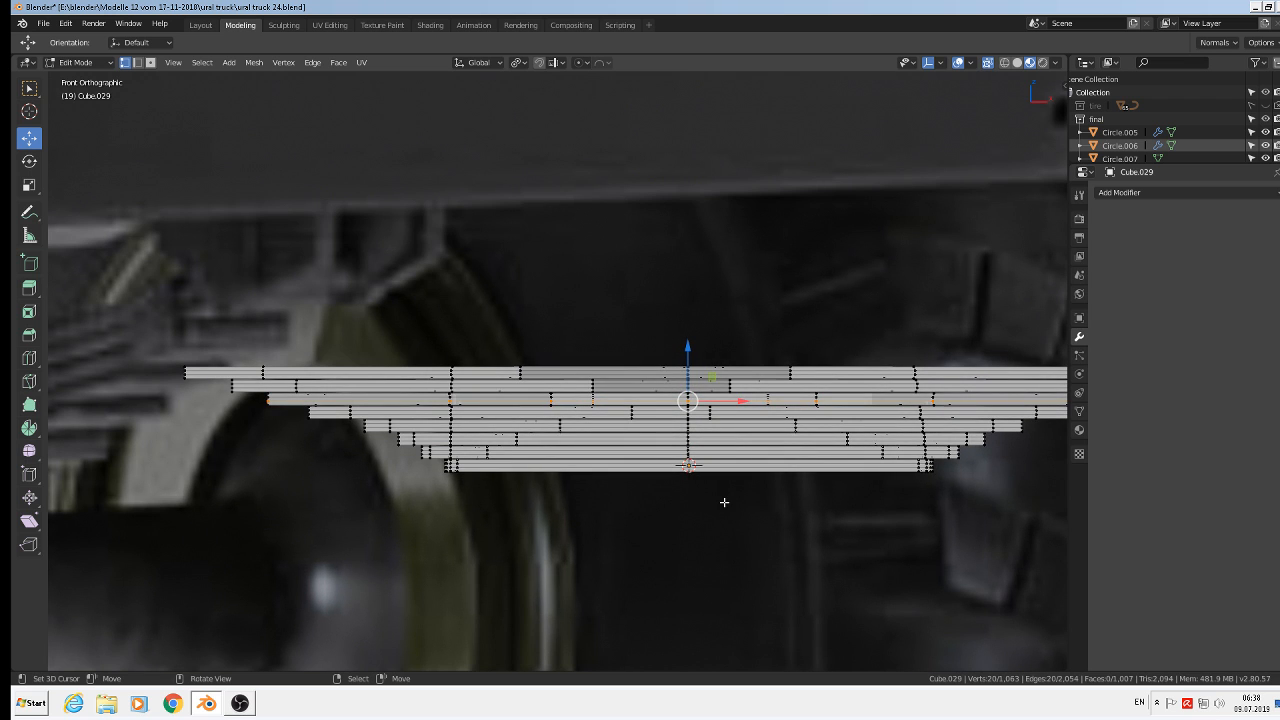
key(b)
drag(697, 498, 662, 335)
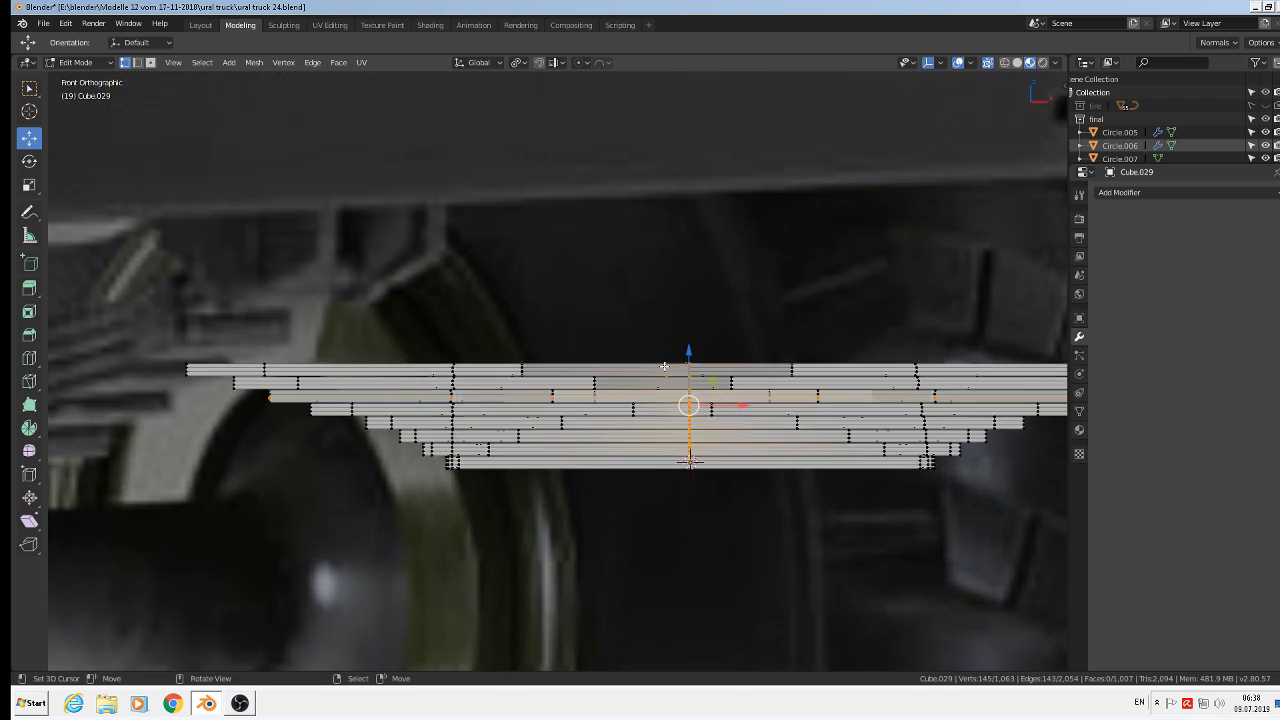
scroll(664, 367, up, 3)
scroll(649, 321, up, 1)
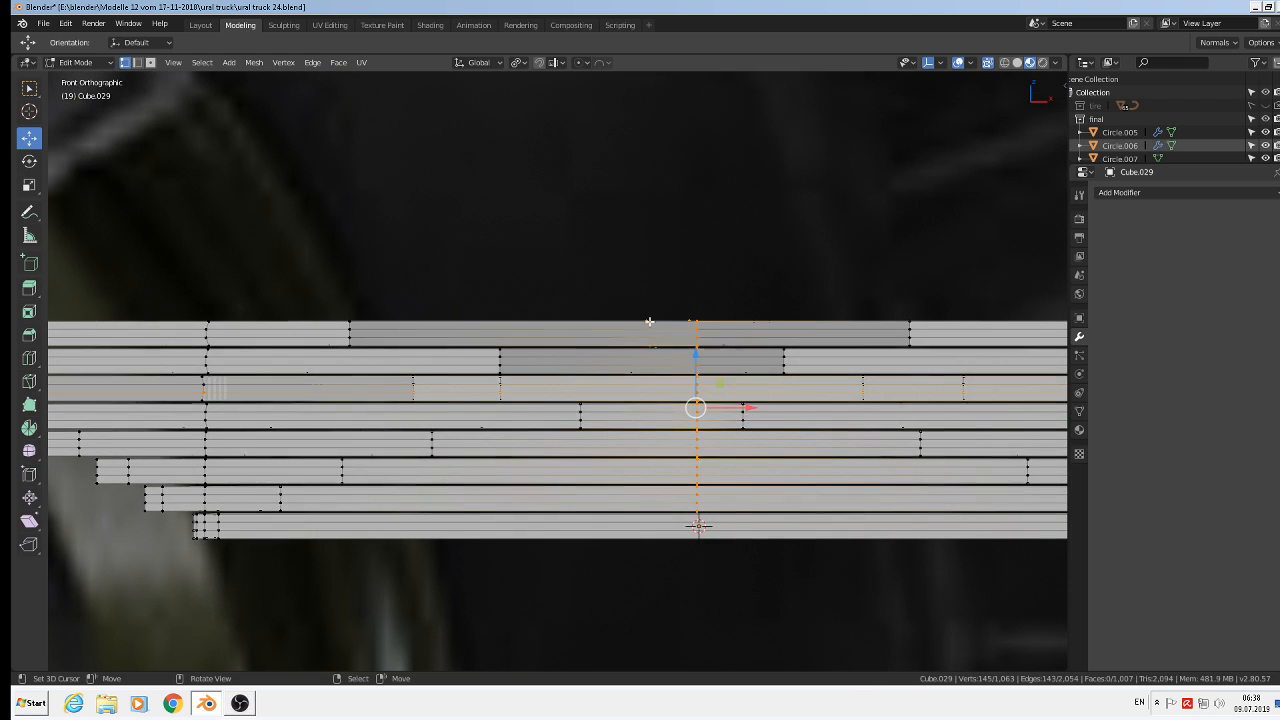
key(a)
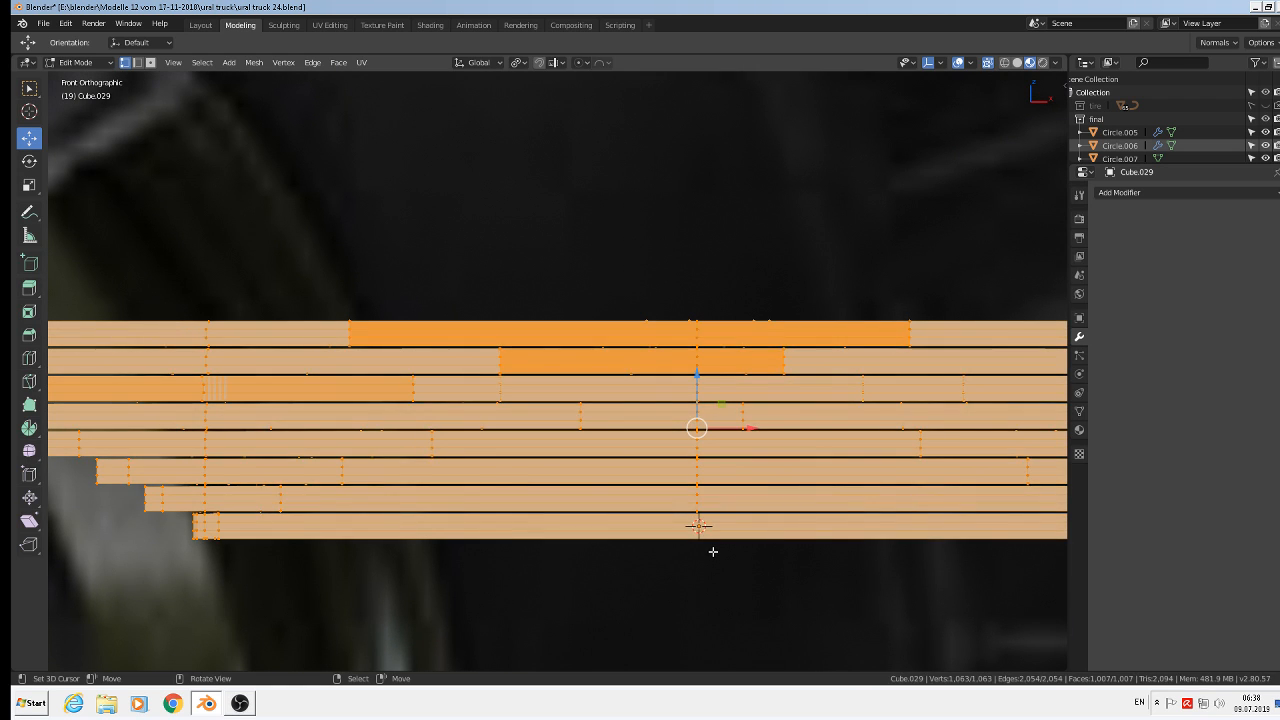
key(alt+a)
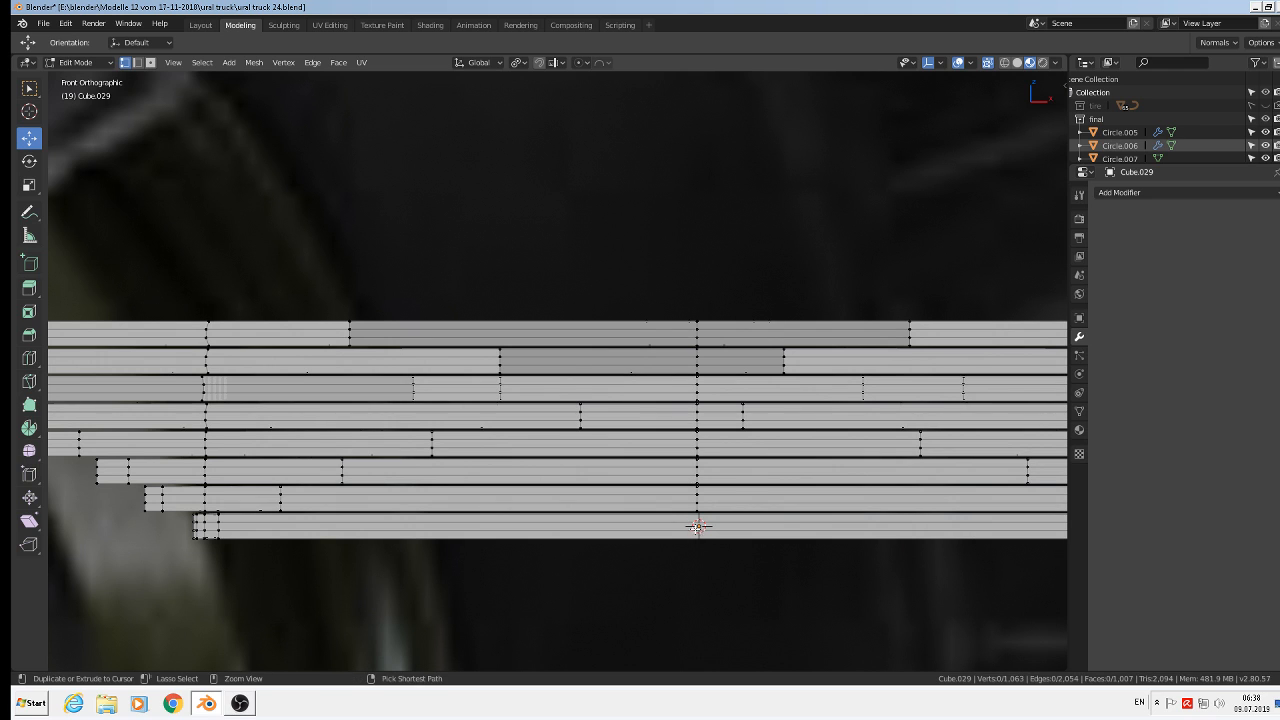
- Add one centred loop cut across the middle of the bottom leaf
key(ctrl+r)
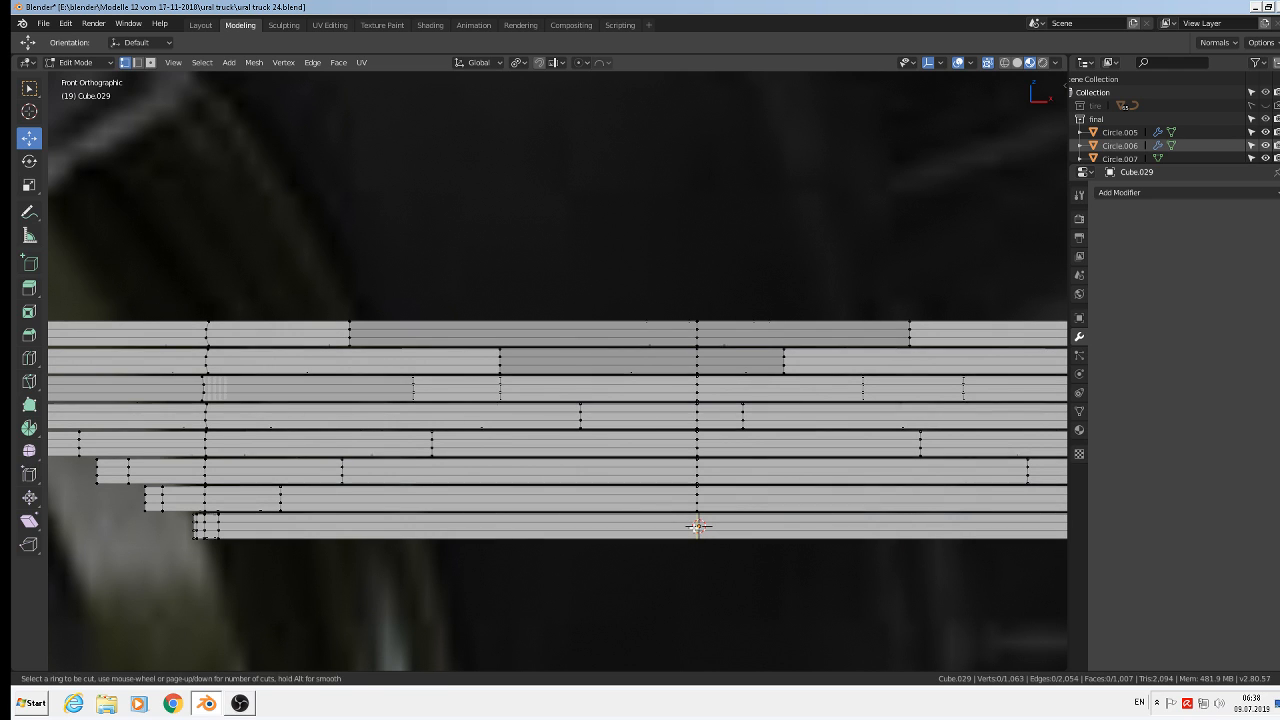
click(697, 526)
right_click(697, 526)
- Select the centre loops of all the leaves in the spring stack
key(ctrl+r)
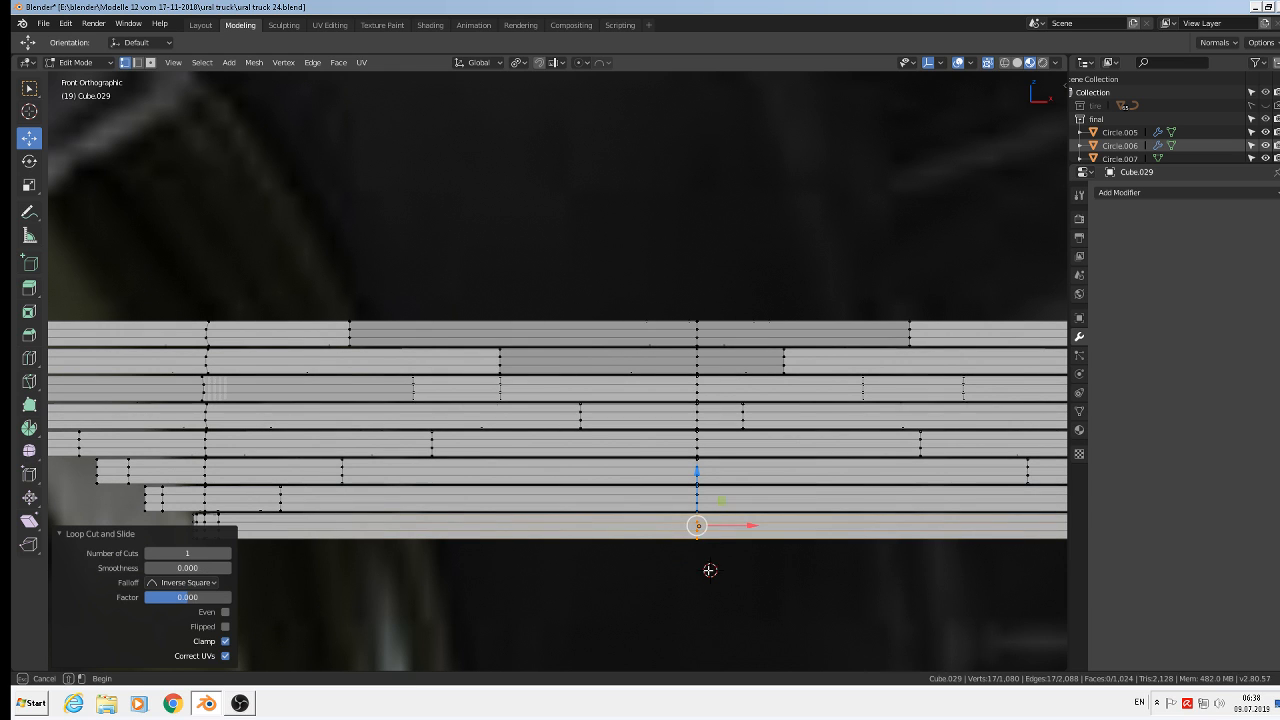
drag(686, 381, 683, 306)
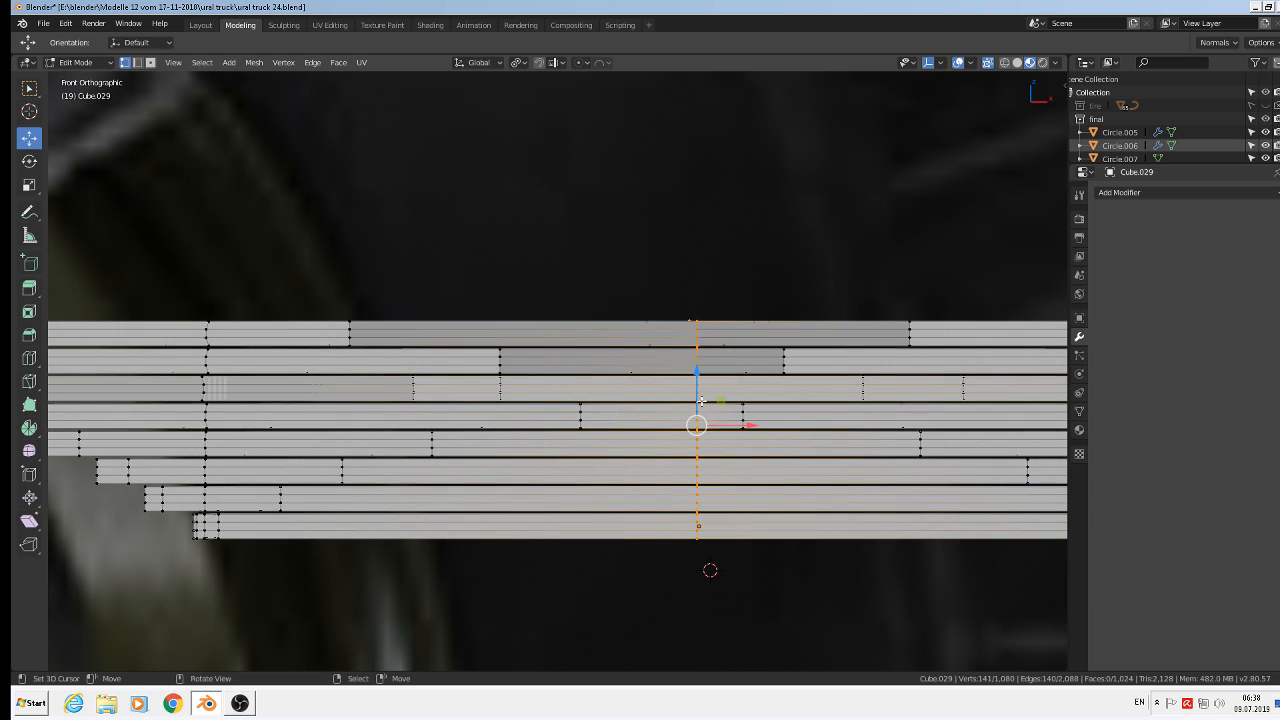
scroll(697, 333, up, 1)
key(c)
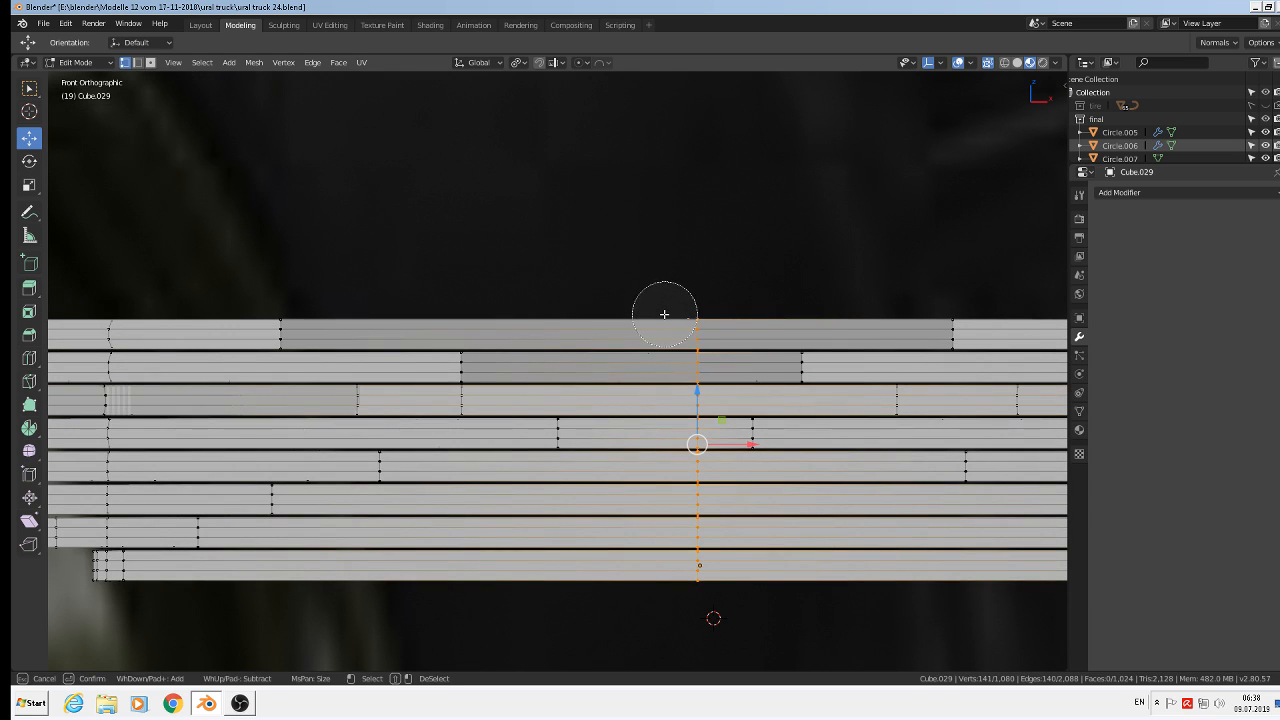
right_click(660, 315)
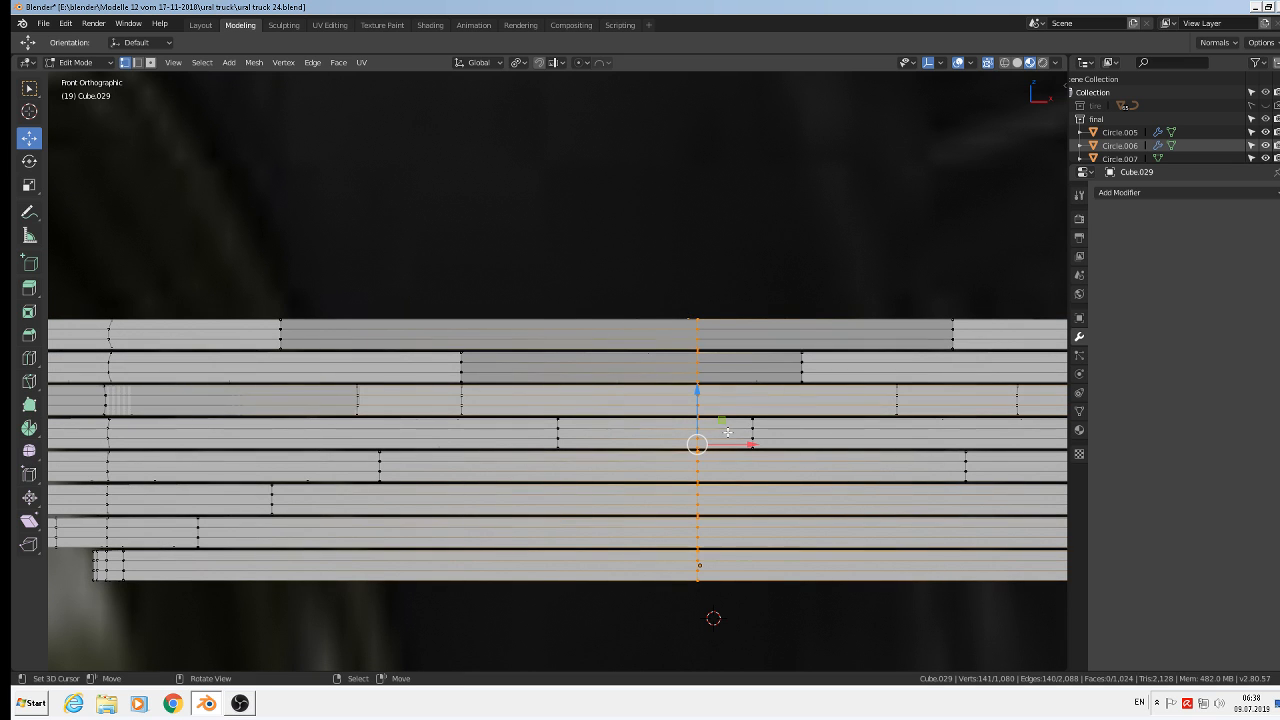
- Enable proportional editing and try moving the centre loops along Y with a proportional size of 0.08
scroll(727, 432, down, 8)
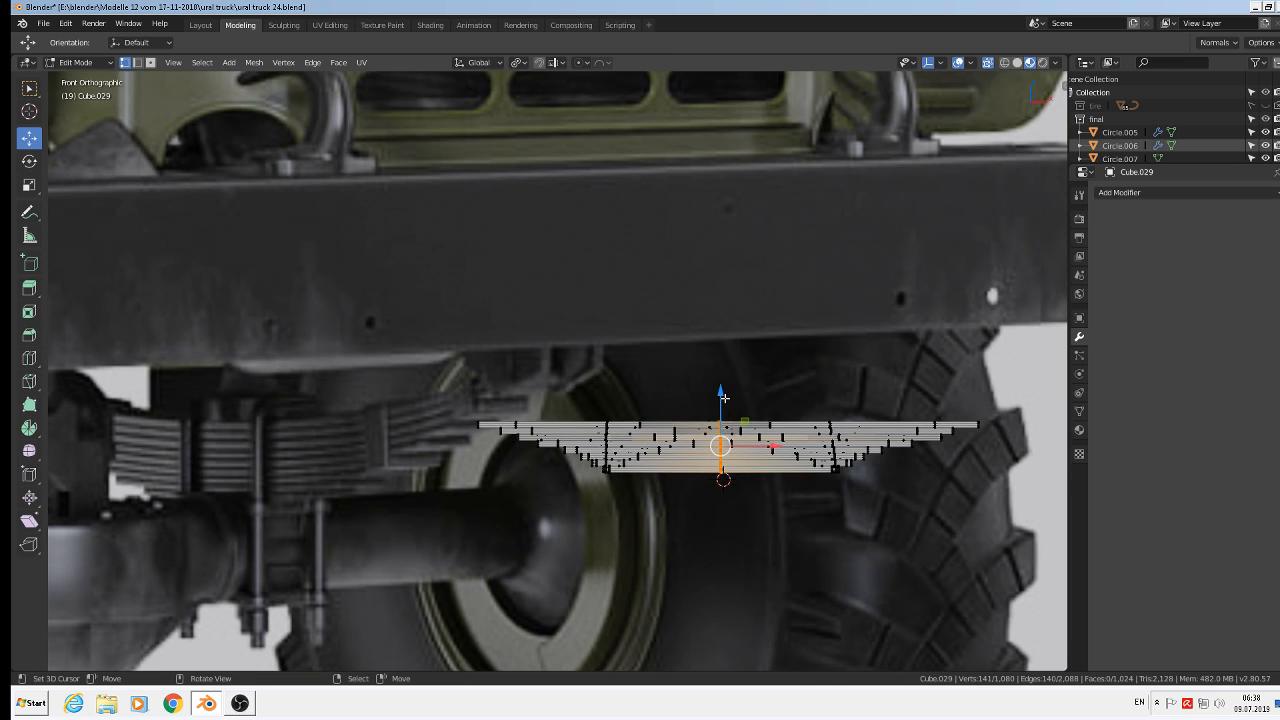
click(578, 62)
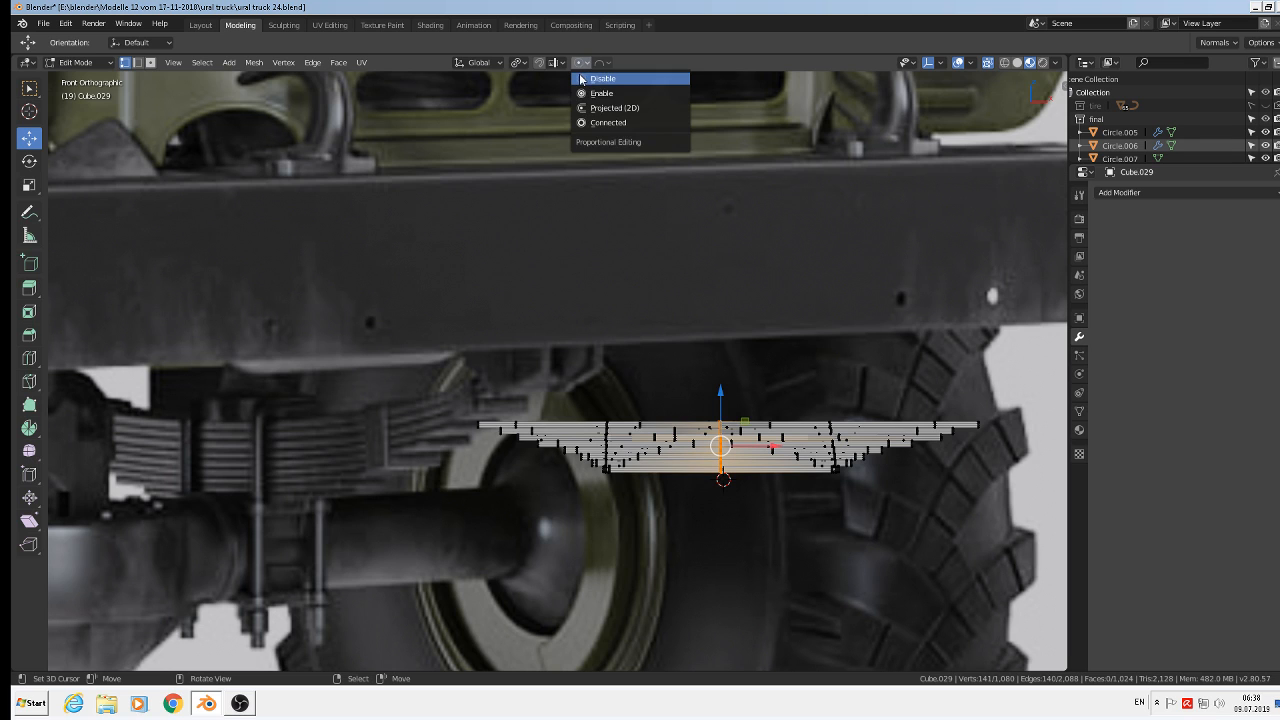
click(586, 93)
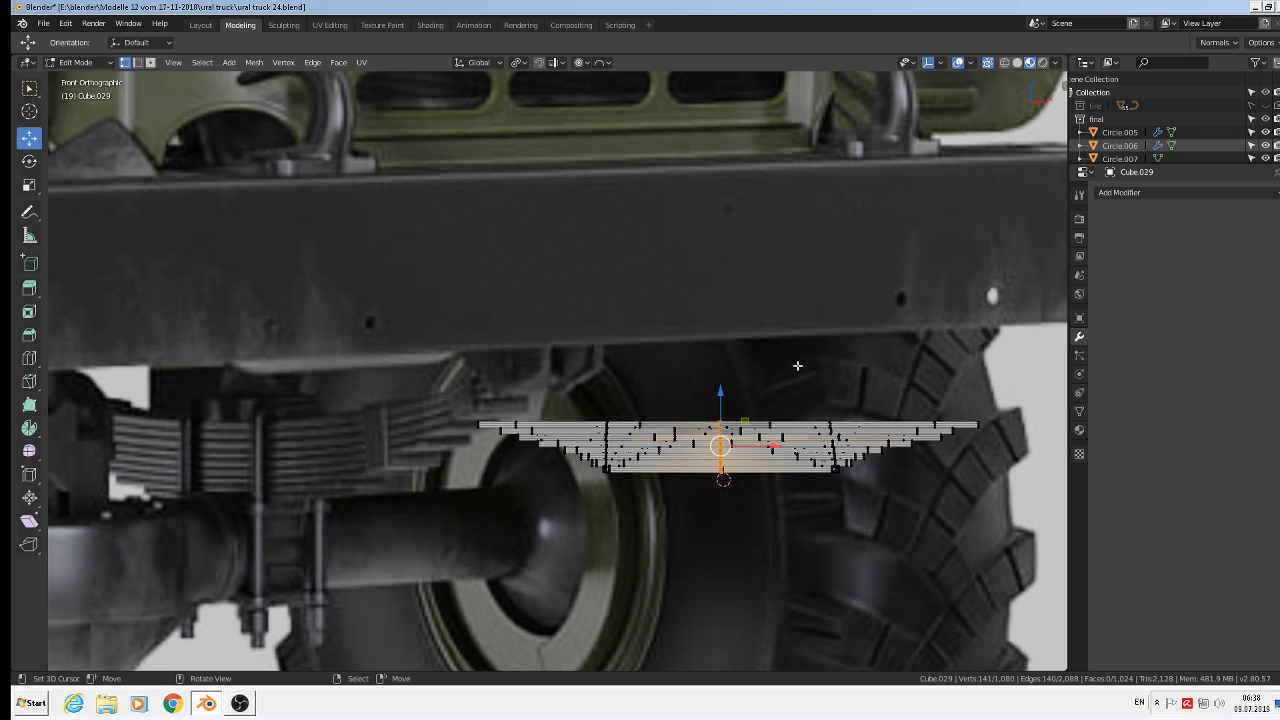
key(g)
key(y)
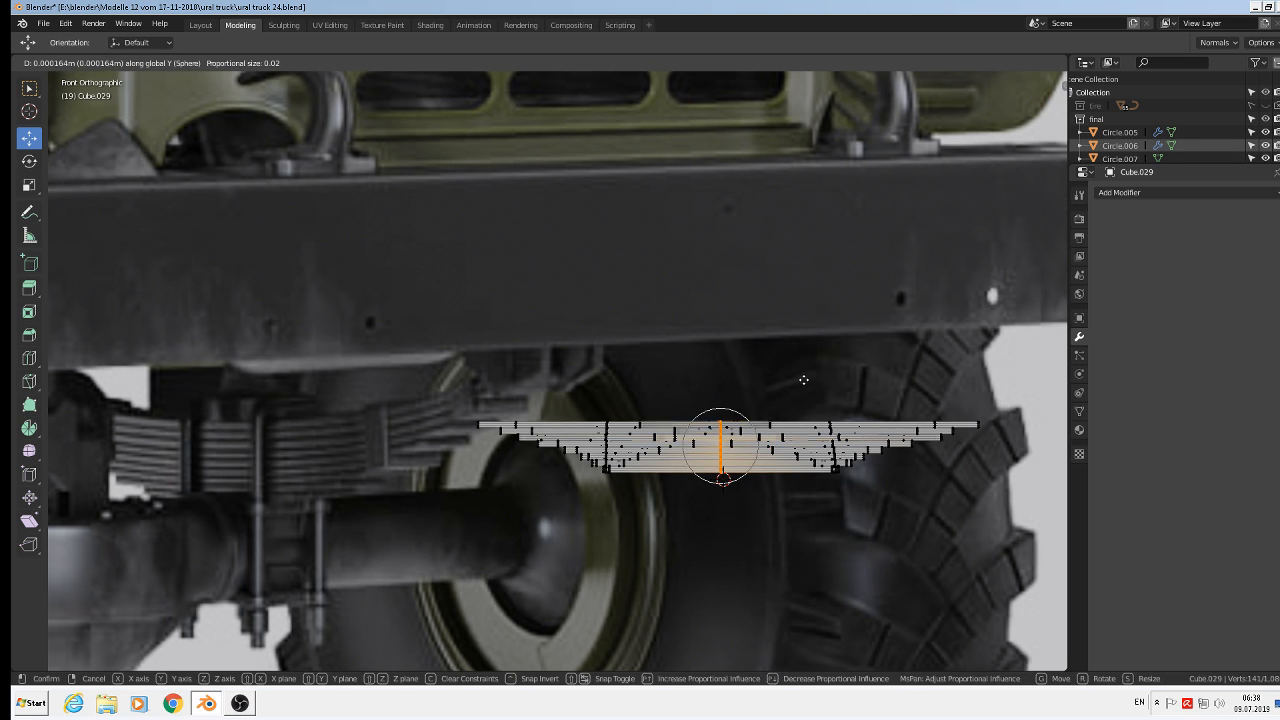
scroll(731, 509, down, 15)
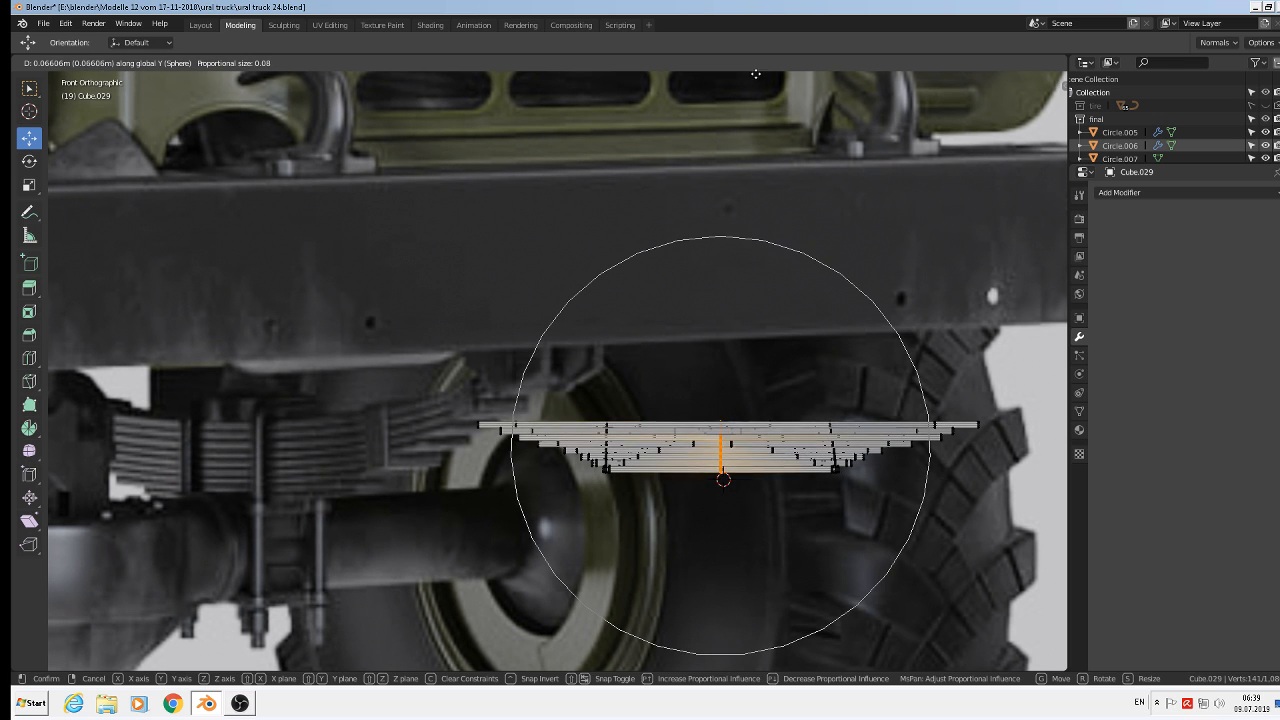
click(748, 627)
- Set the pivot point to Median Point and try moving the centre loops along Y again
click(517, 63)
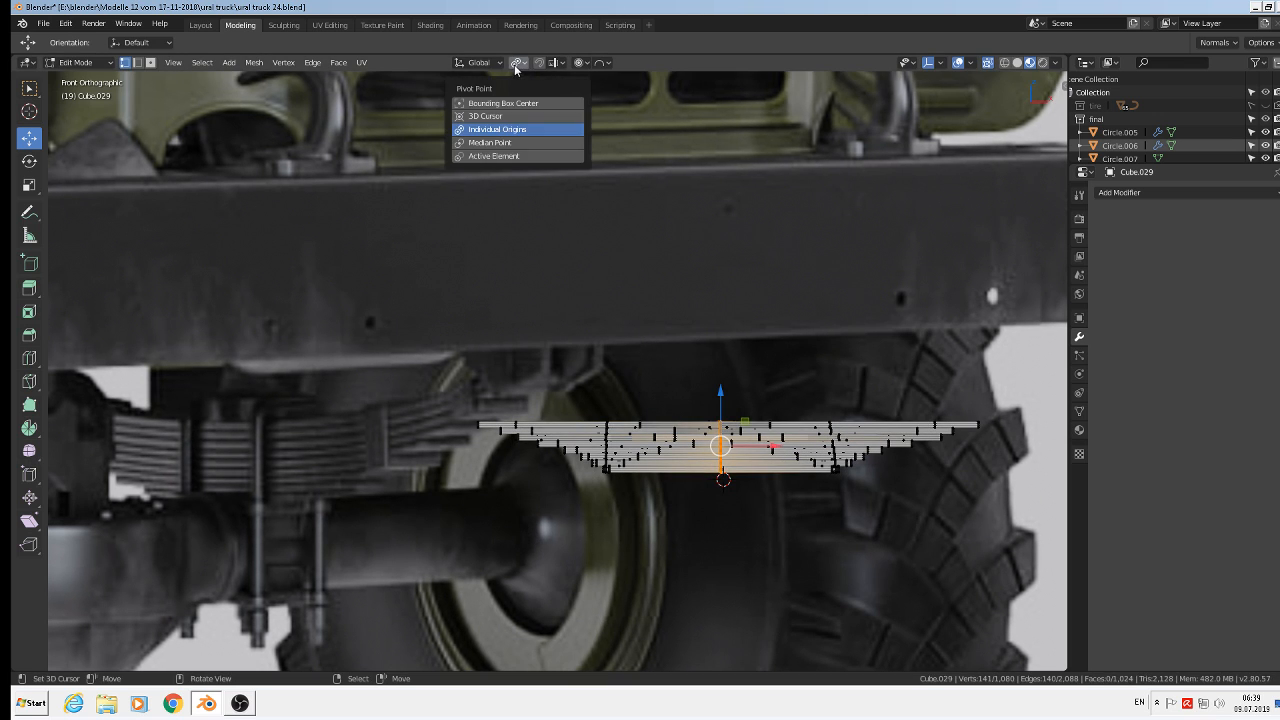
click(523, 145)
key(g)
key(y)
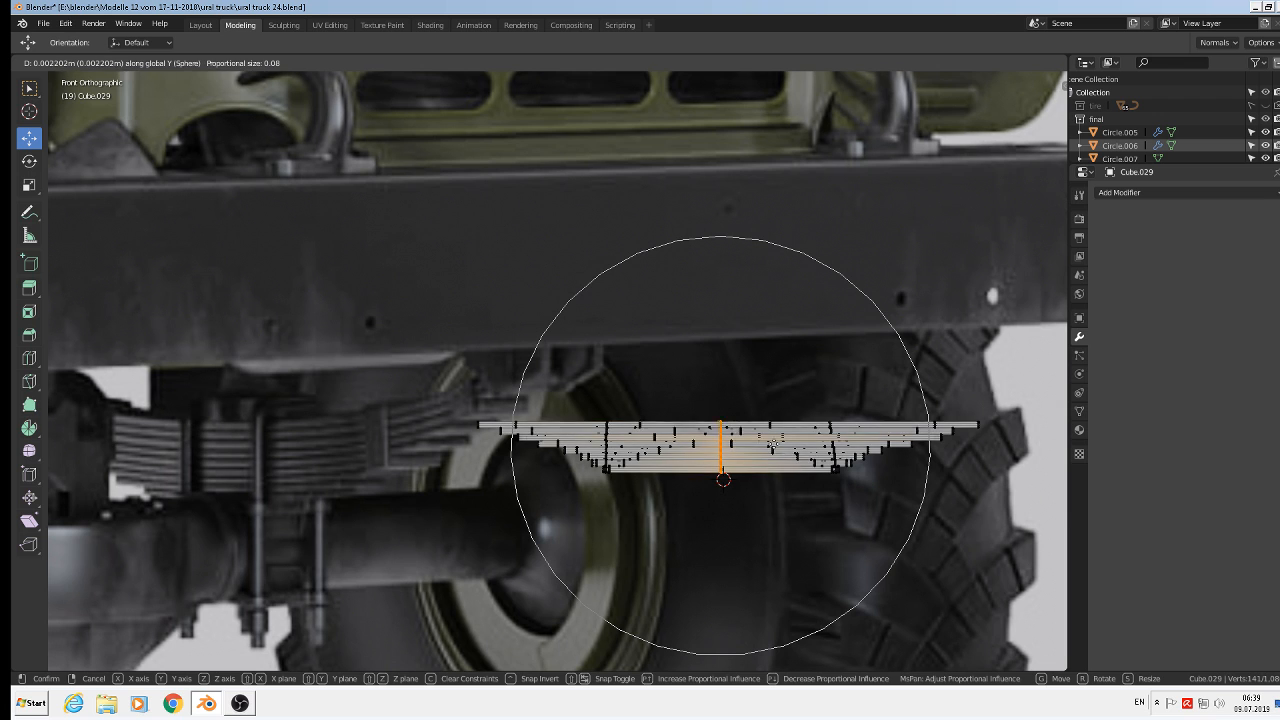
click(768, 614)
- Add four loop cuts to each half of the bottom leaf, on both sides of its centre loop
scroll(760, 400, up, 3)
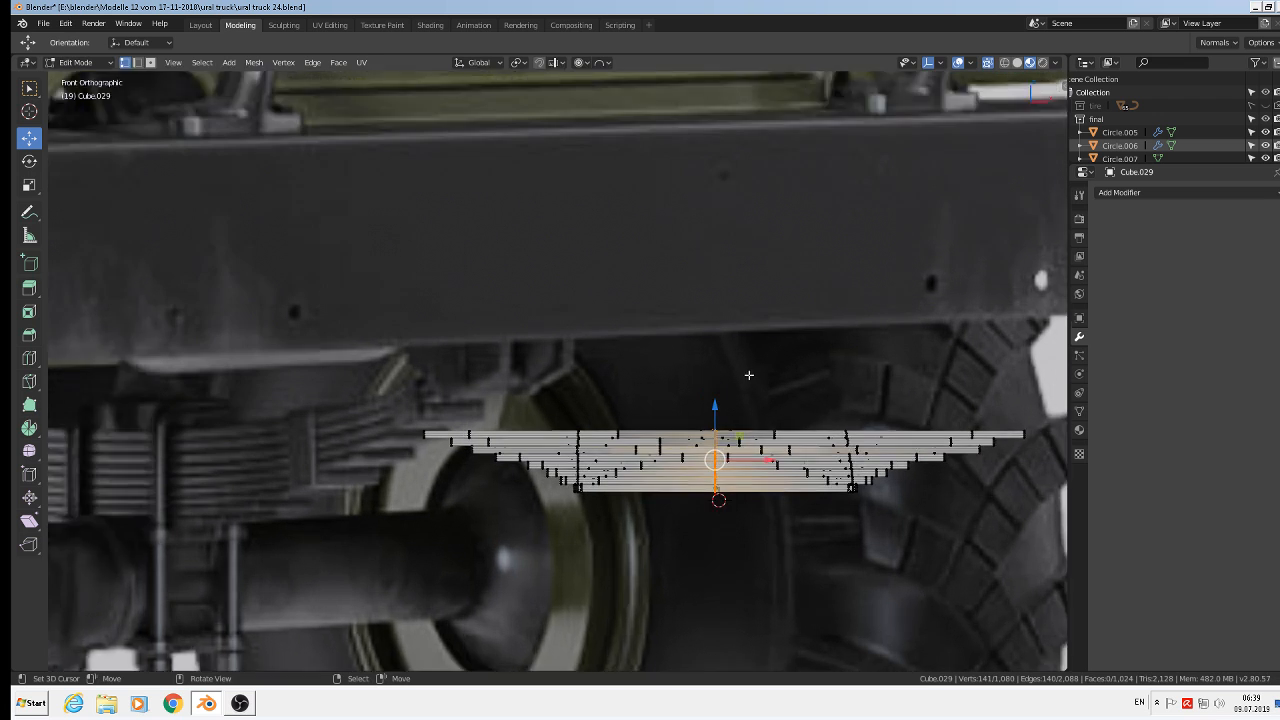
scroll(677, 484, up, 3)
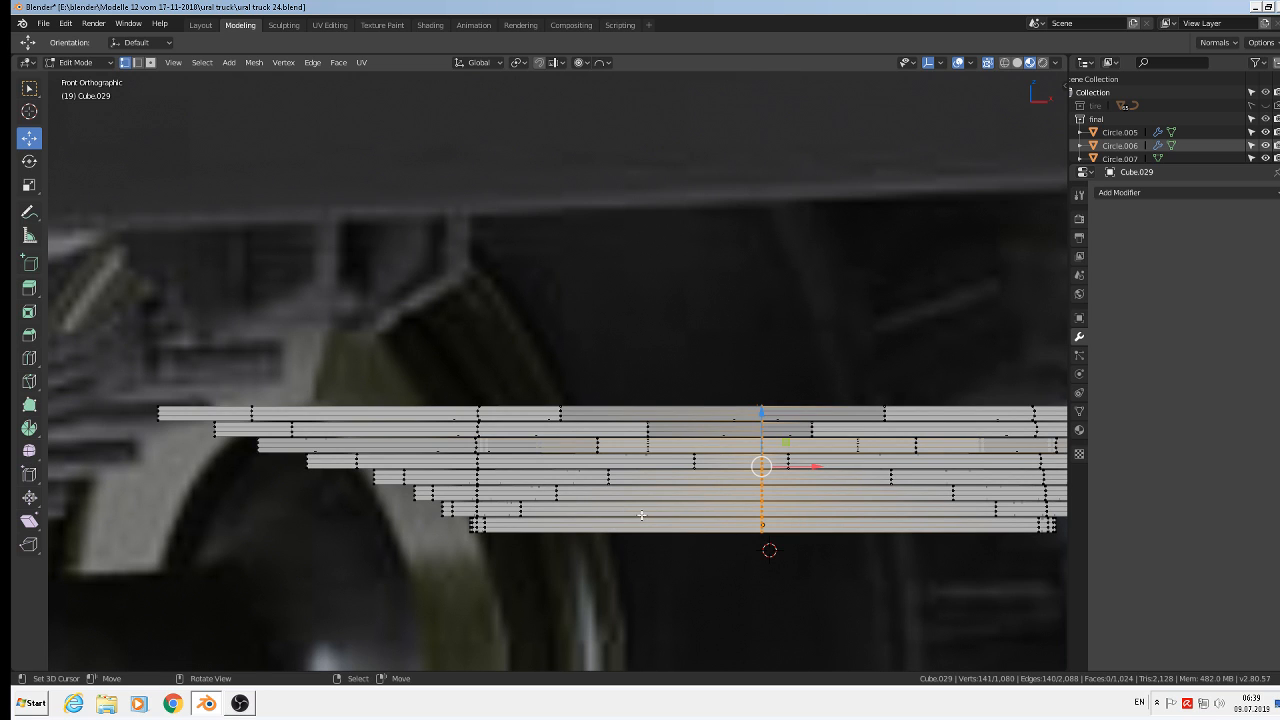
key(ctrl+r)
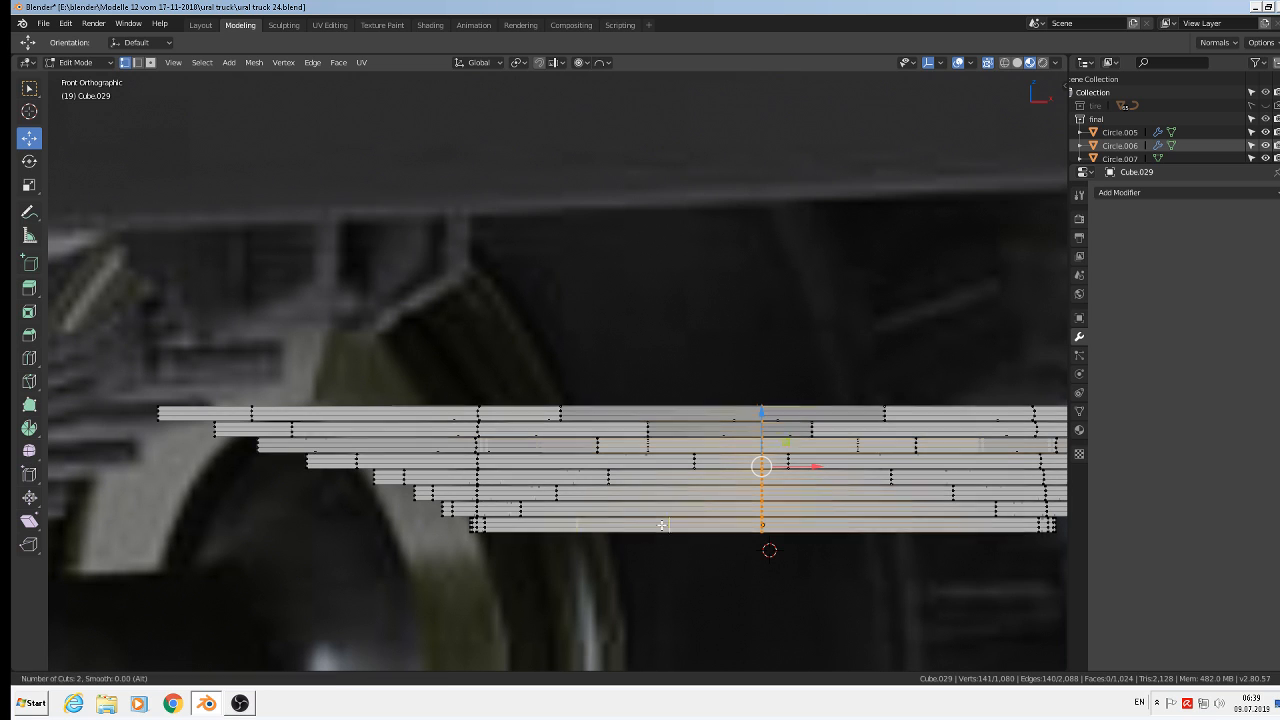
scroll(661, 525, up, 3)
click(661, 525)
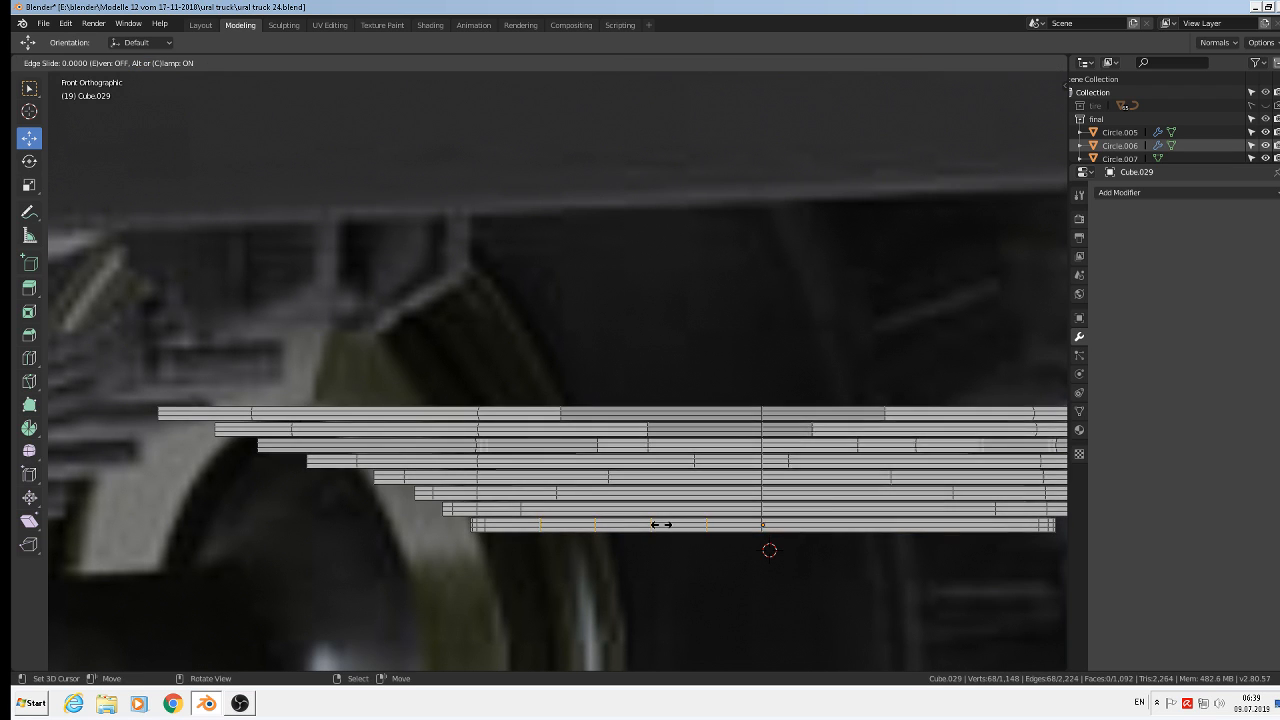
click(808, 526)
key(ctrl+r)
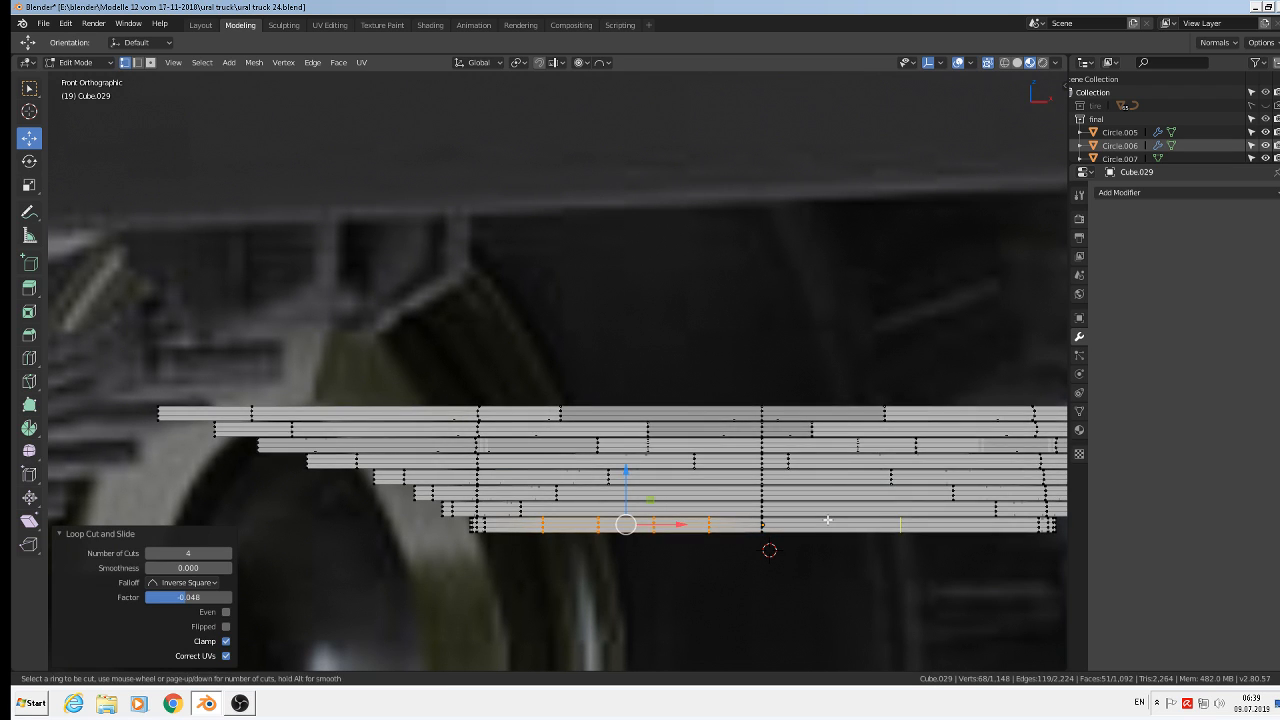
scroll(828, 520, up, 2)
click(828, 520)
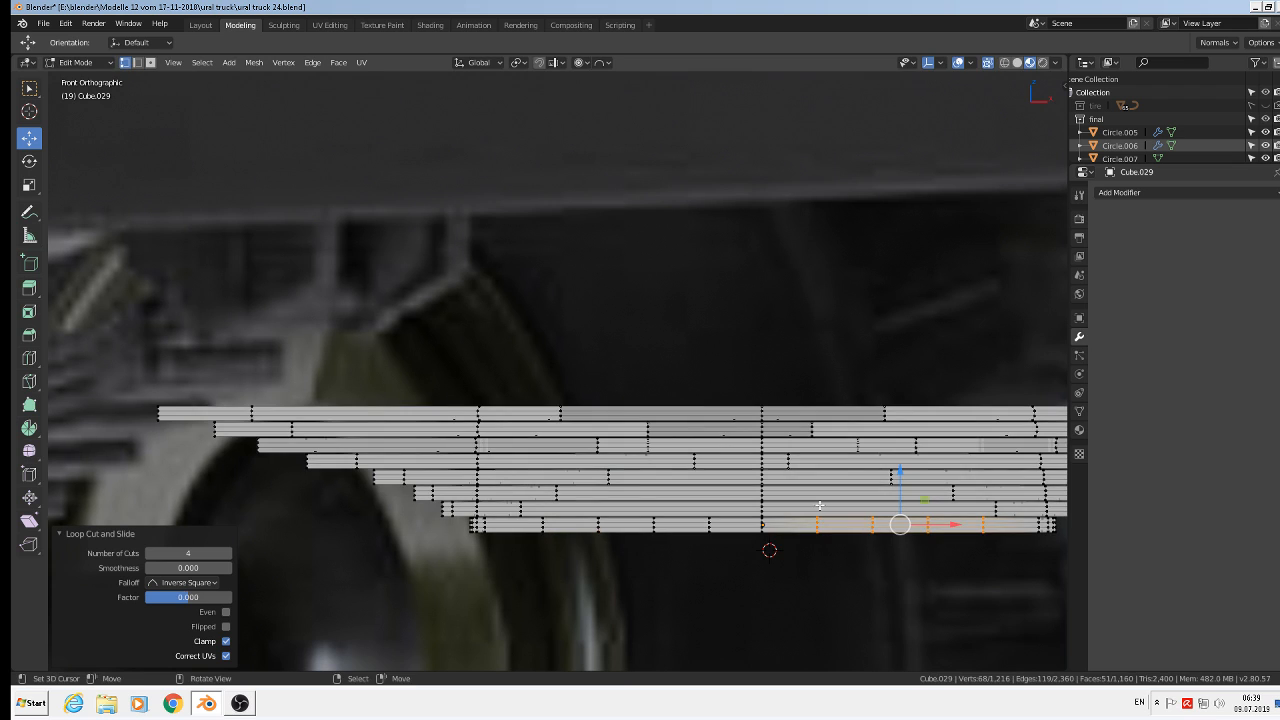
- Add four evenly spaced loop cuts to the right half of the second leaf from the bottom
key(ctrl+r)
scroll(819, 506, down, 1)
scroll(820, 506, up, 1)
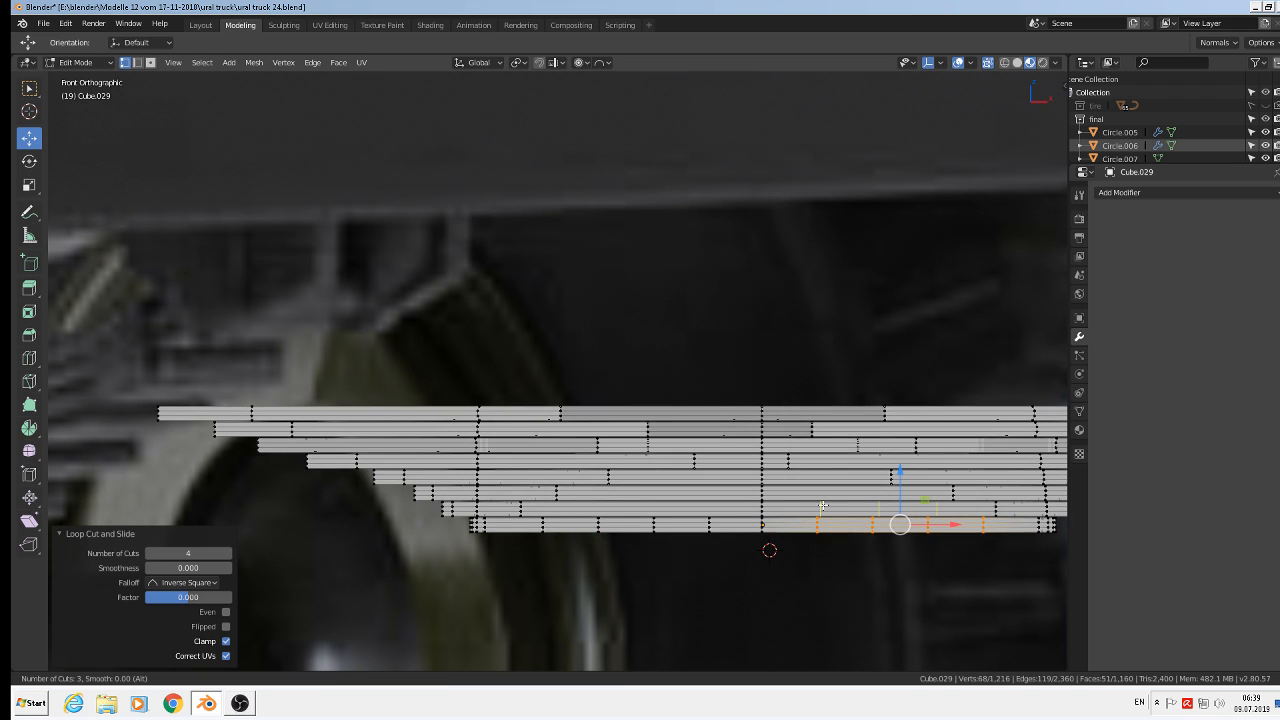
scroll(823, 505, up, 2)
click(823, 506)
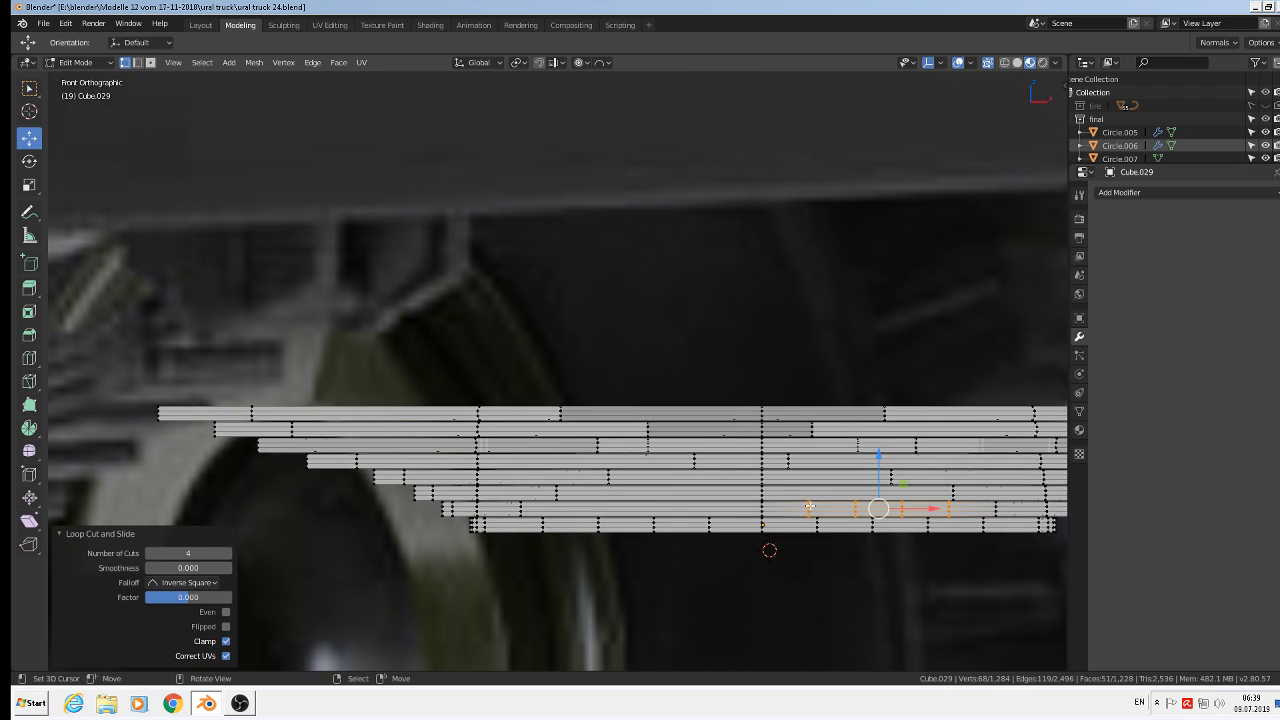
- Add three evenly spaced loop cuts to the left half of the second leaf from the bottom
key(ctrl+r)
scroll(640, 506, down, 2)
scroll(640, 506, up, 1)
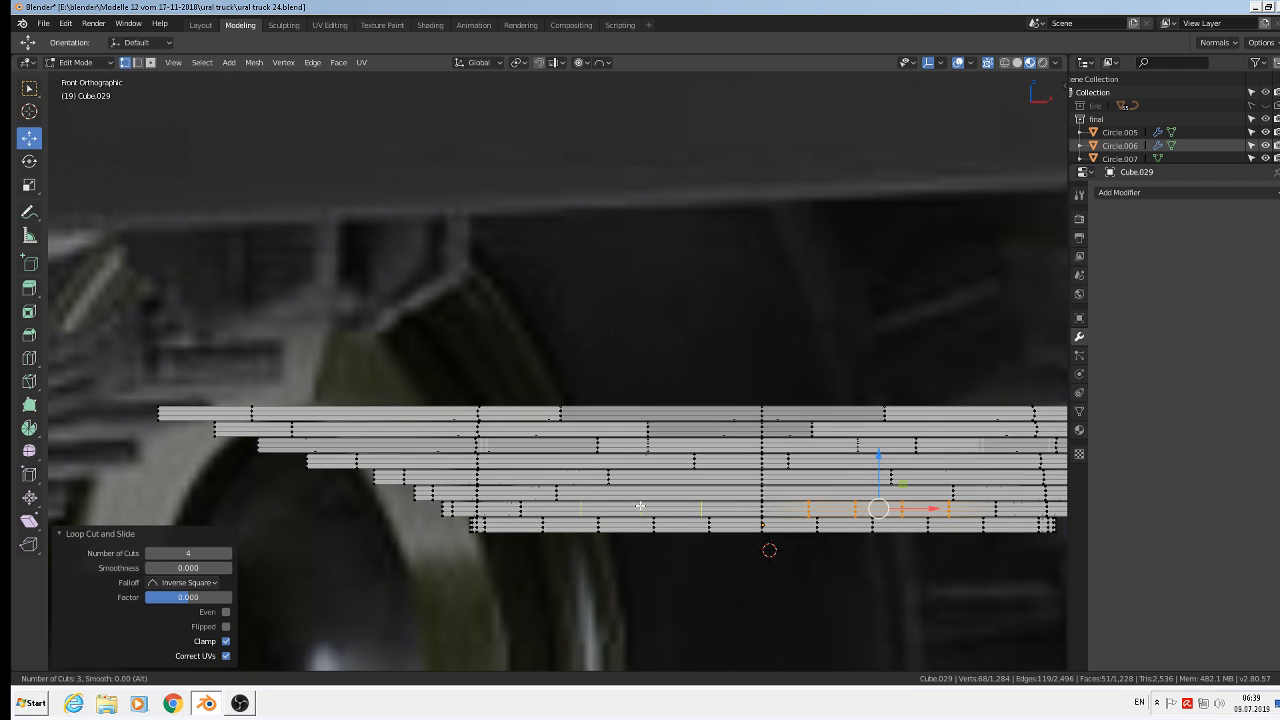
click(640, 506)
right_click(640, 506)
- Add three evenly spaced loop cuts beside the centre on each half of the third leaf from the bottom
key(ctrl+r)
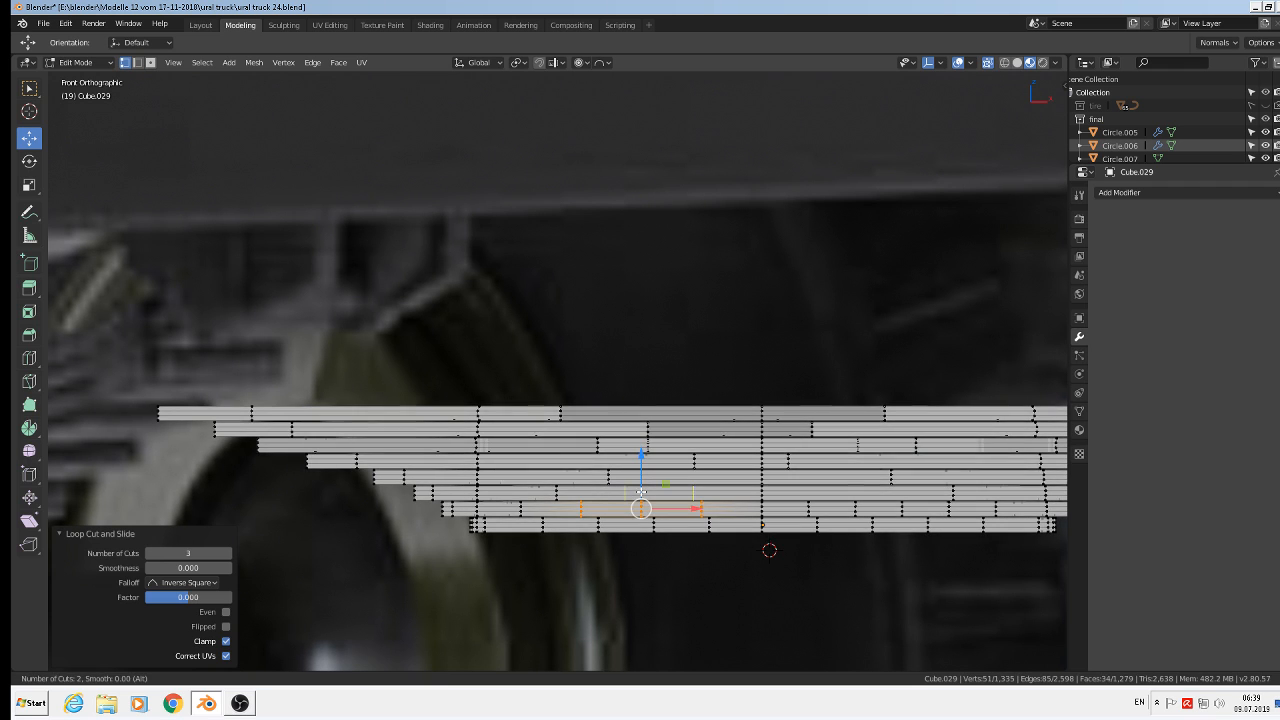
click(641, 491)
right_click(641, 491)
key(ctrl+r)
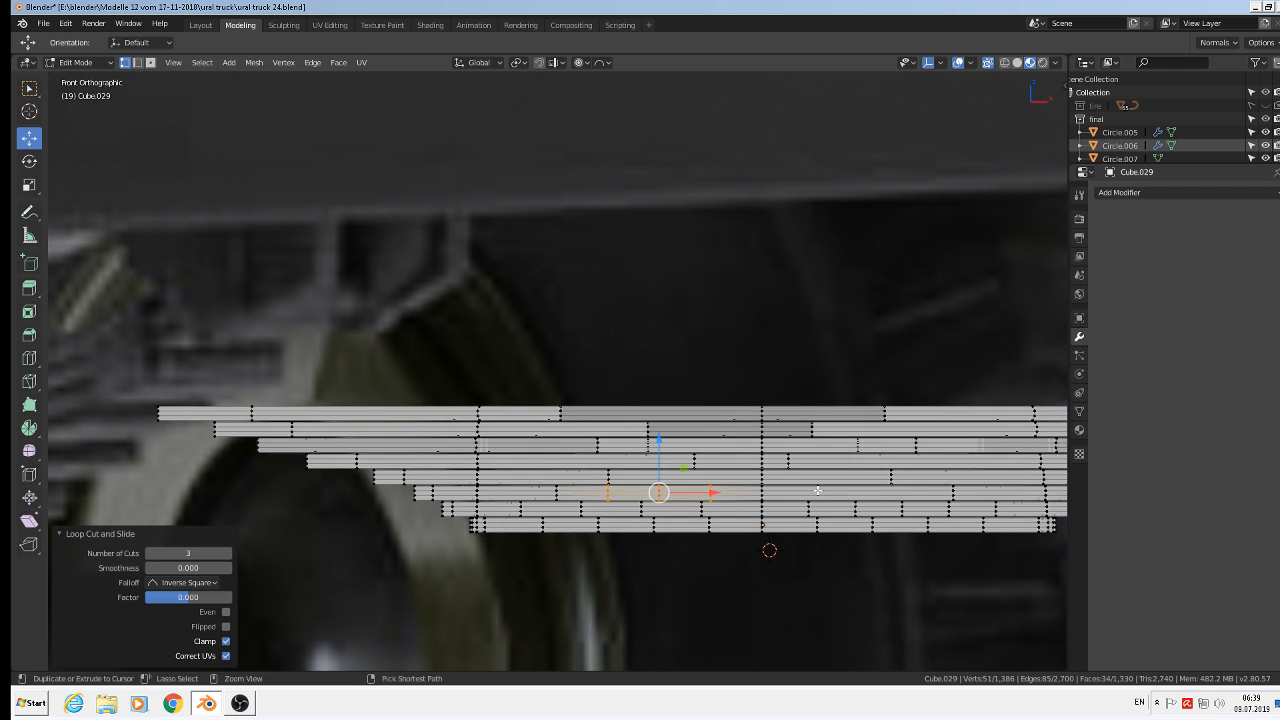
scroll(818, 491, down, 1)
click(818, 491)
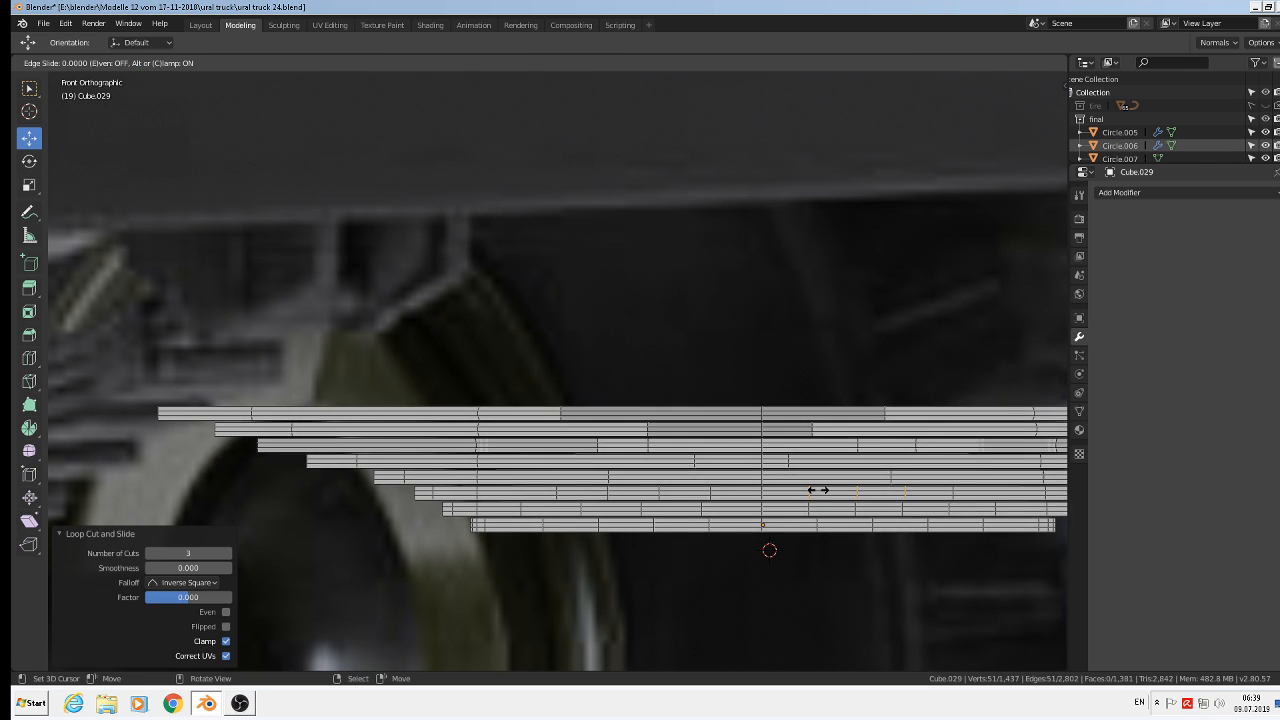
right_click(814, 491)
- Add two loop cuts on each side of the centre loop of the fourth leaf from the bottom
key(ctrl+r)
scroll(806, 476, down, 1)
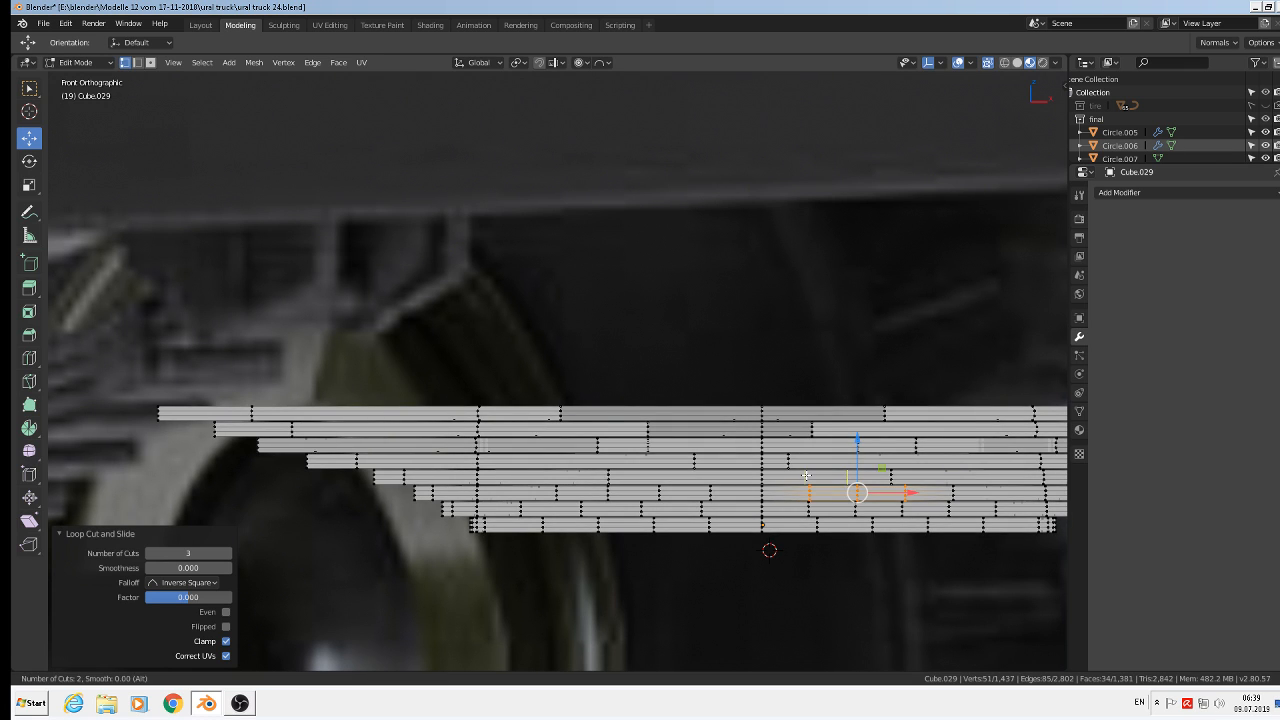
click(806, 476)
right_click(806, 474)
key(ctrl+r)
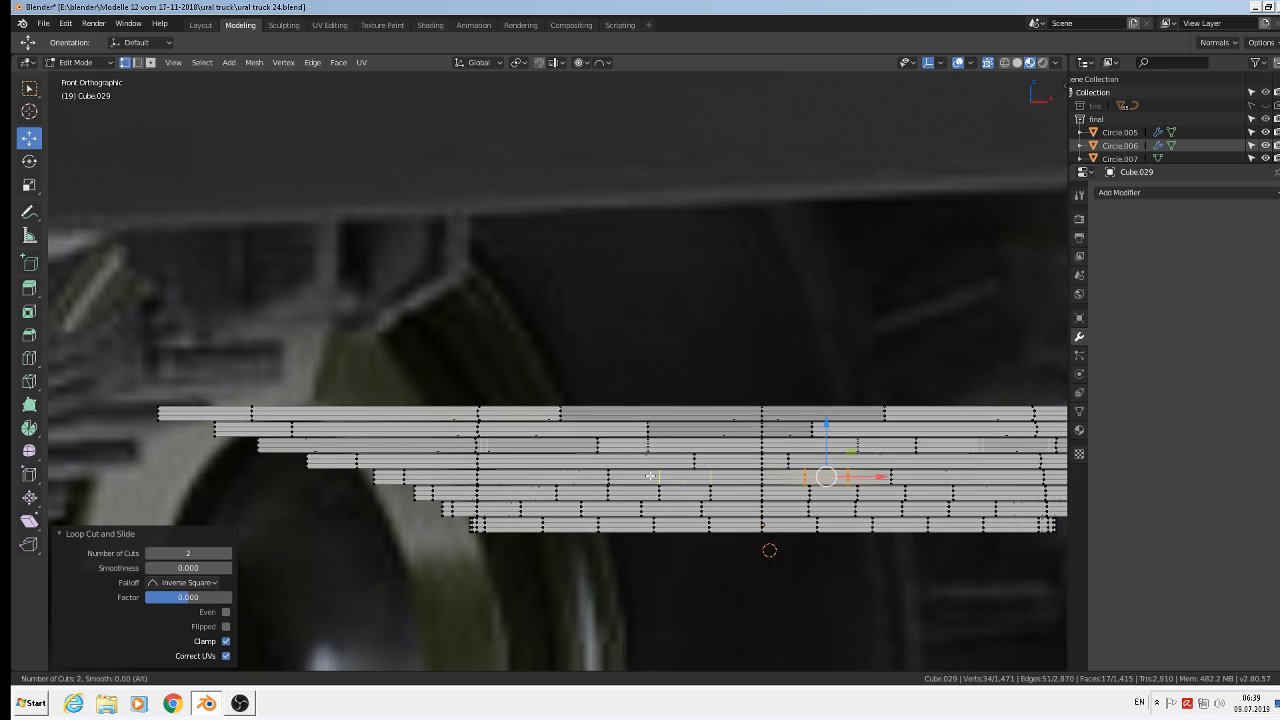
click(650, 476)
right_click(651, 474)
key(ctrl+r)
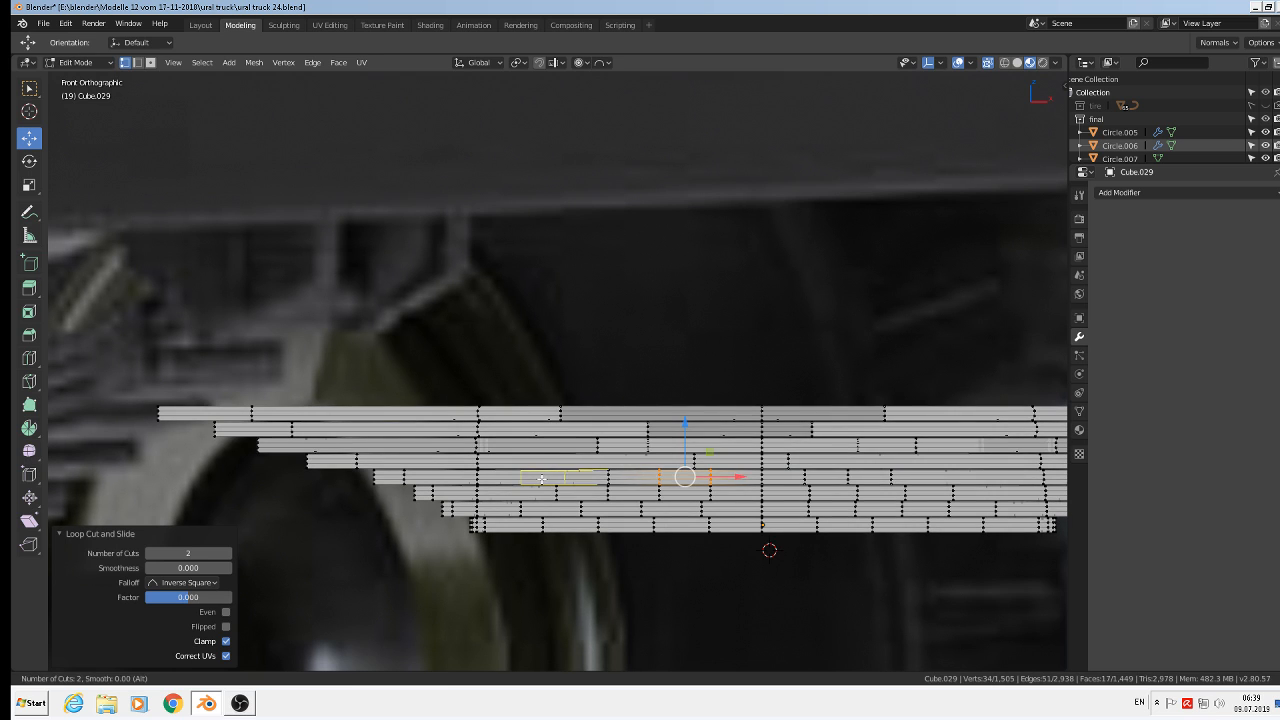
right_click(842, 446)
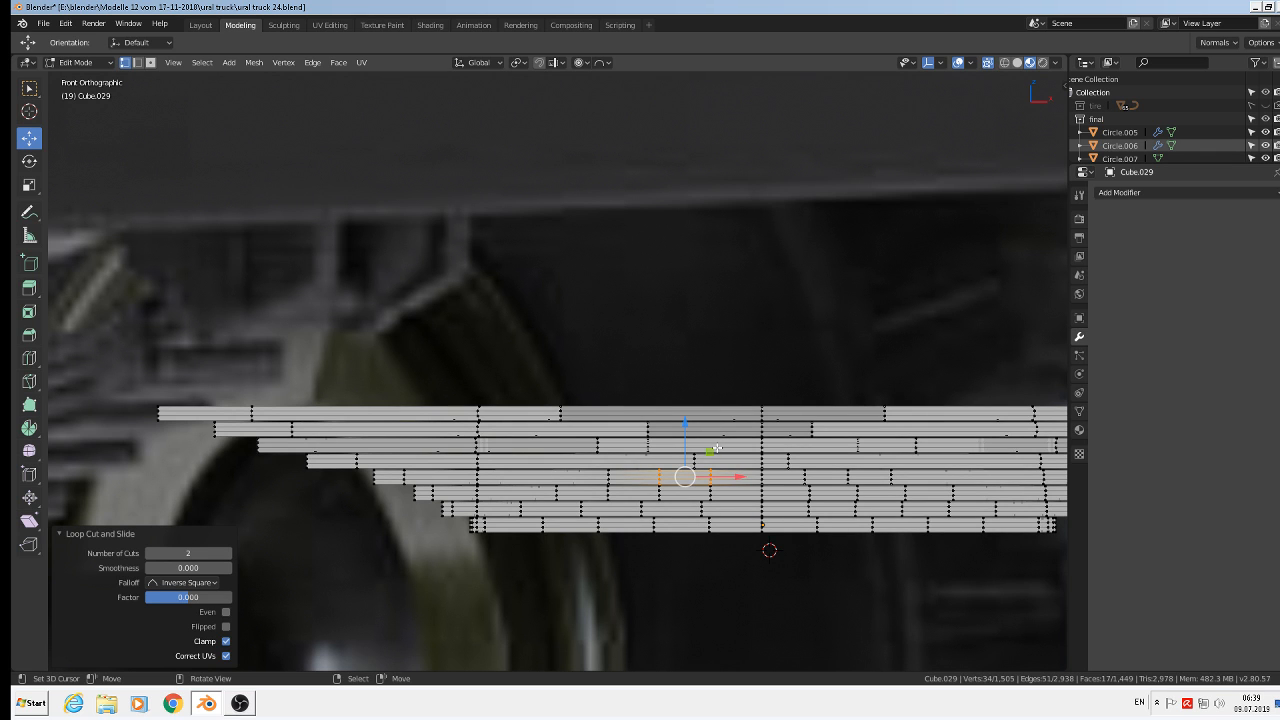
- Return to object mode and move the whole leaf stack up about 0.0256 m along Z in front view
scroll(719, 449, down, 5)
key(Tab)
middle_drag(897, 494, 968, 557)
key(KP_1)
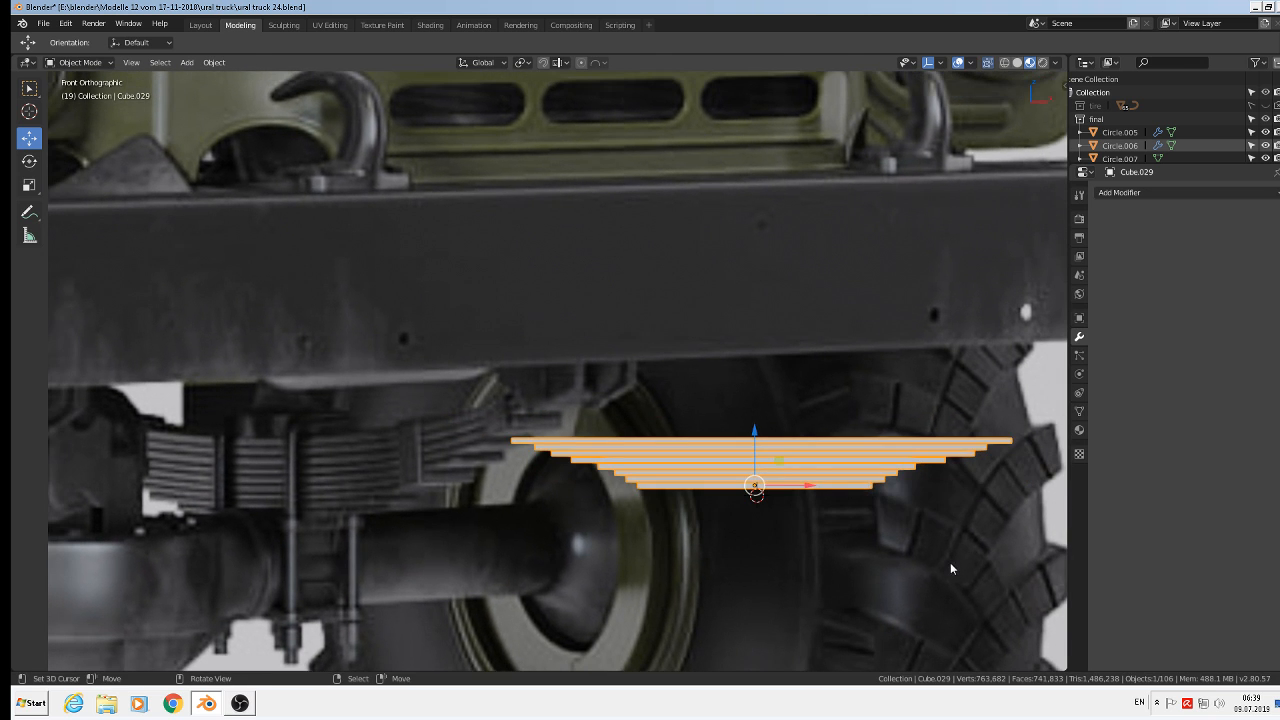
shift+middle_drag(742, 410, 484, 265)
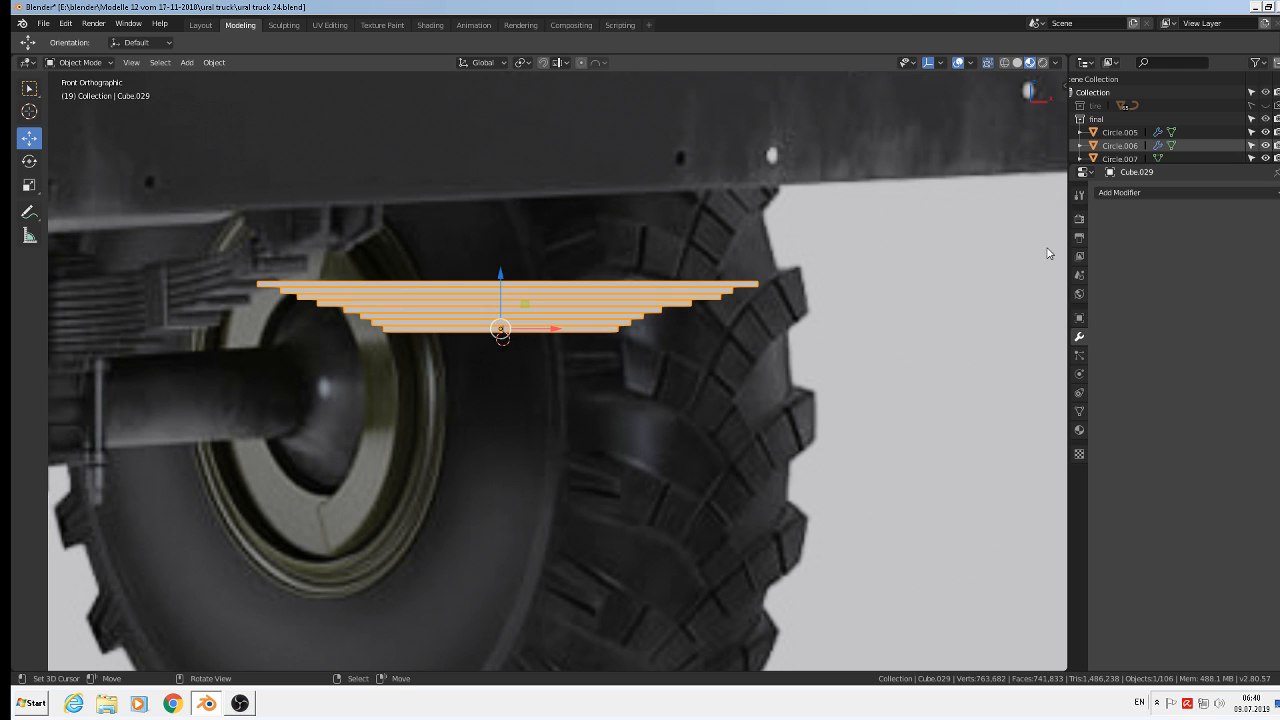
click(1124, 194)
key(Tab)
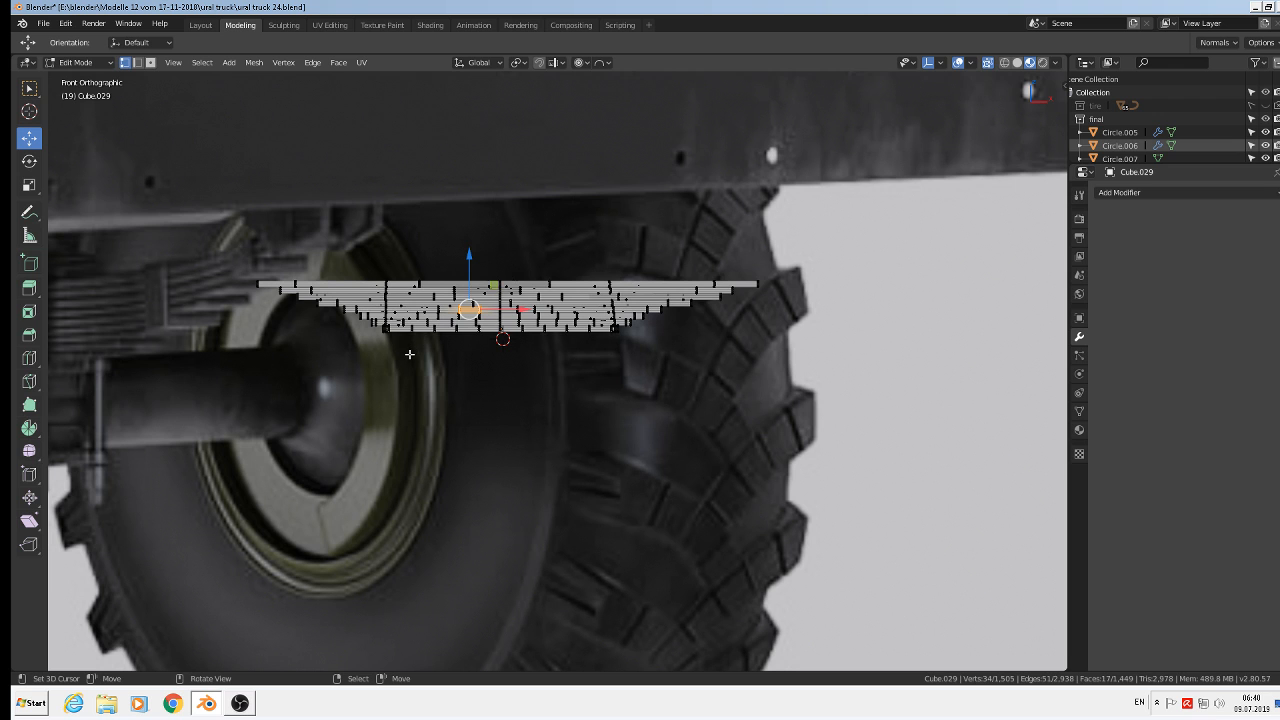
scroll(528, 338, up, 5)
scroll(487, 320, down, 3)
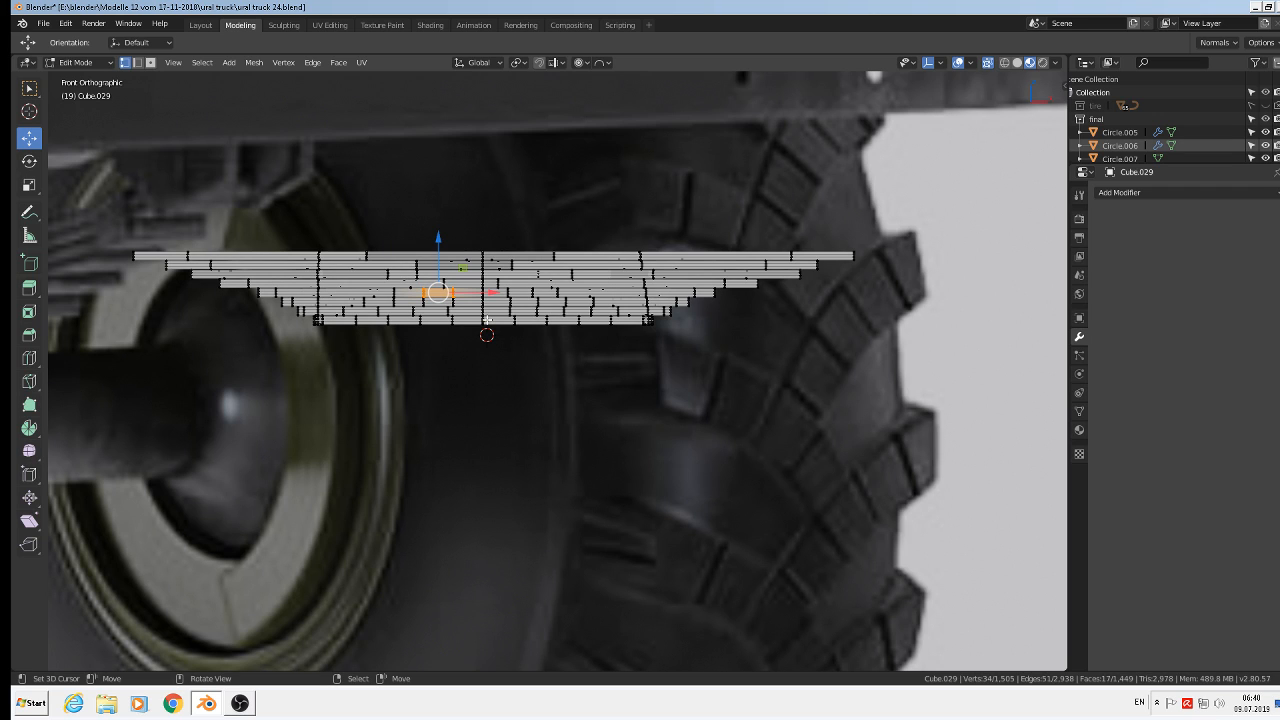
key(Tab)
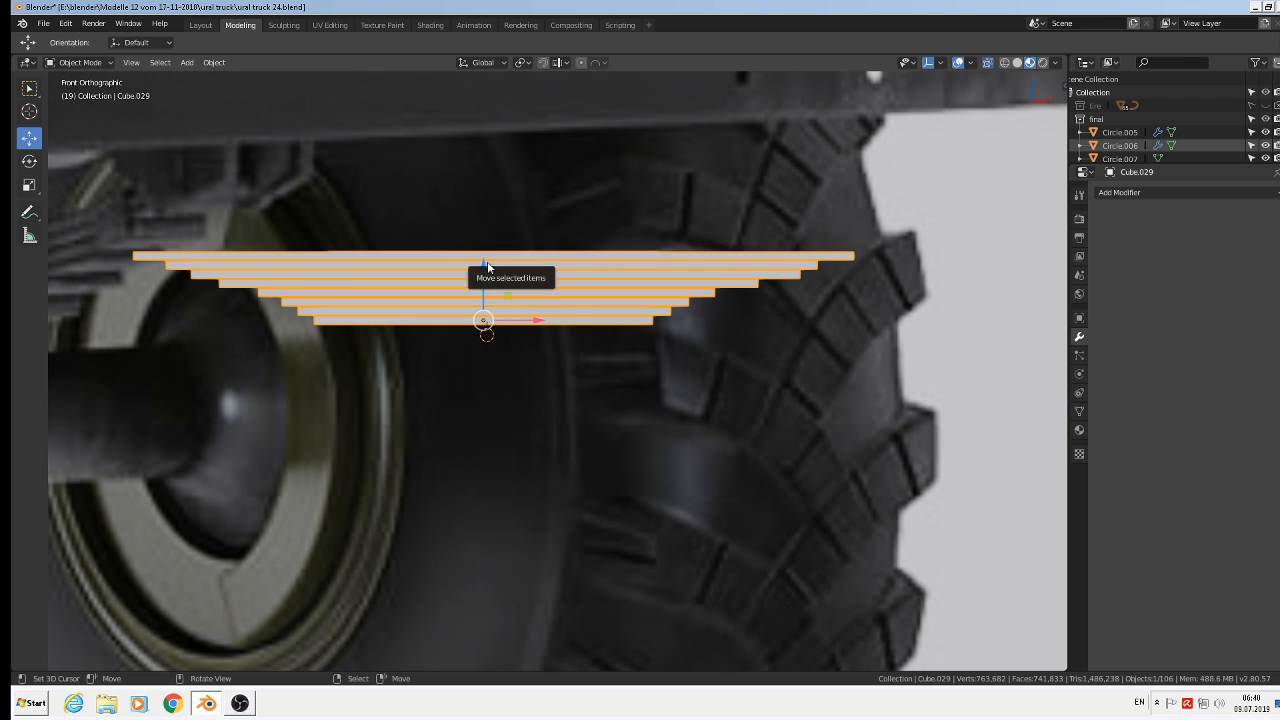
drag(487, 261, 486, 170)
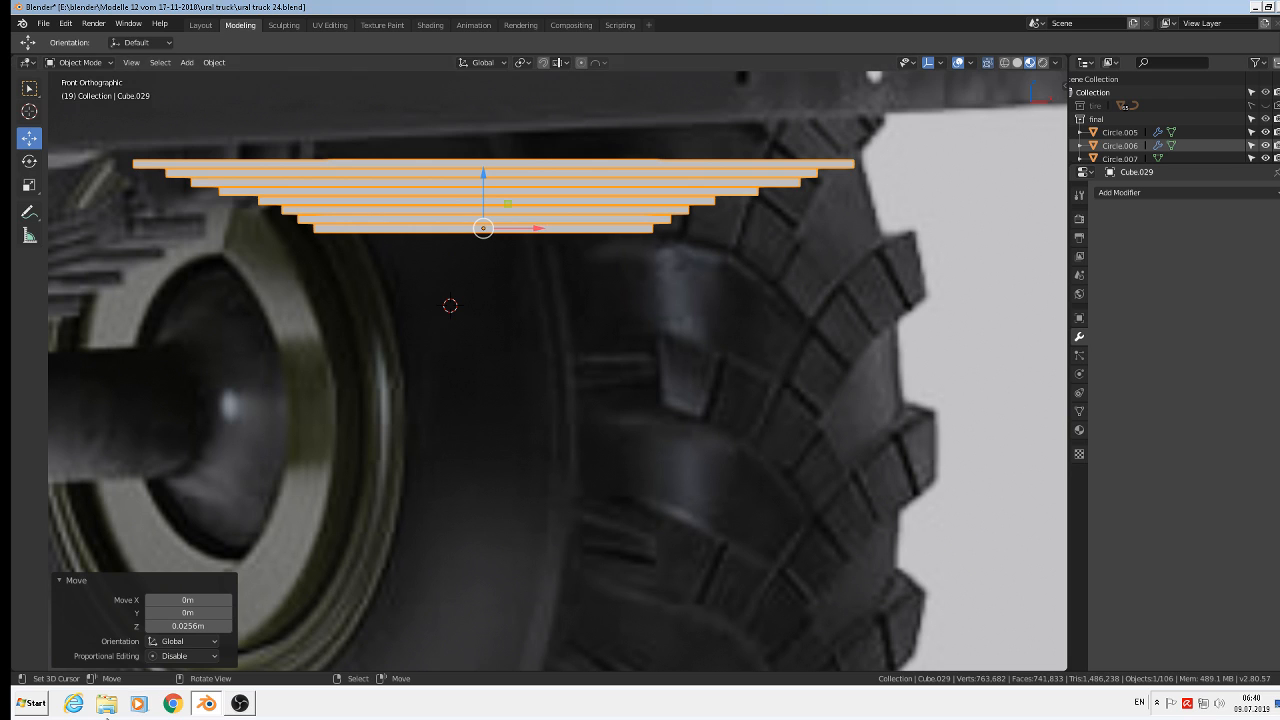
- Add a cube at the 3D cursor below the leaf stack and scale it down to about 0.005
click(187, 62)
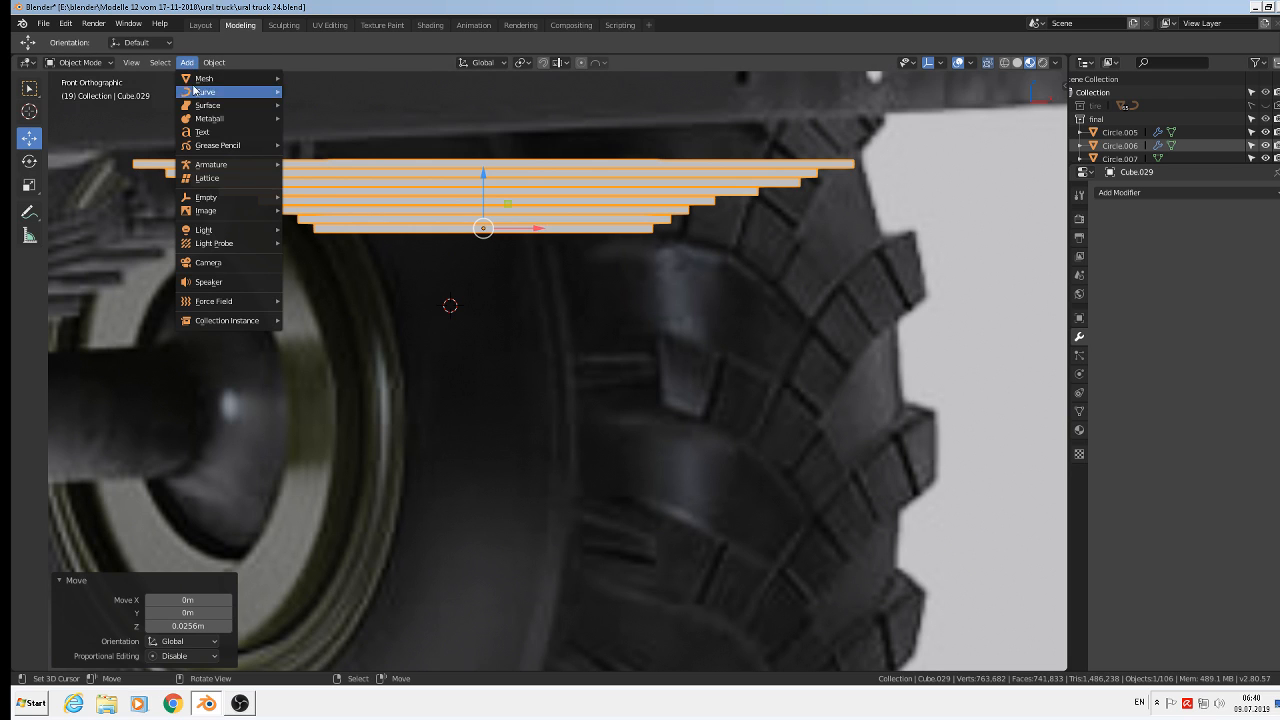
mouse_move(206, 80)
click(327, 93)
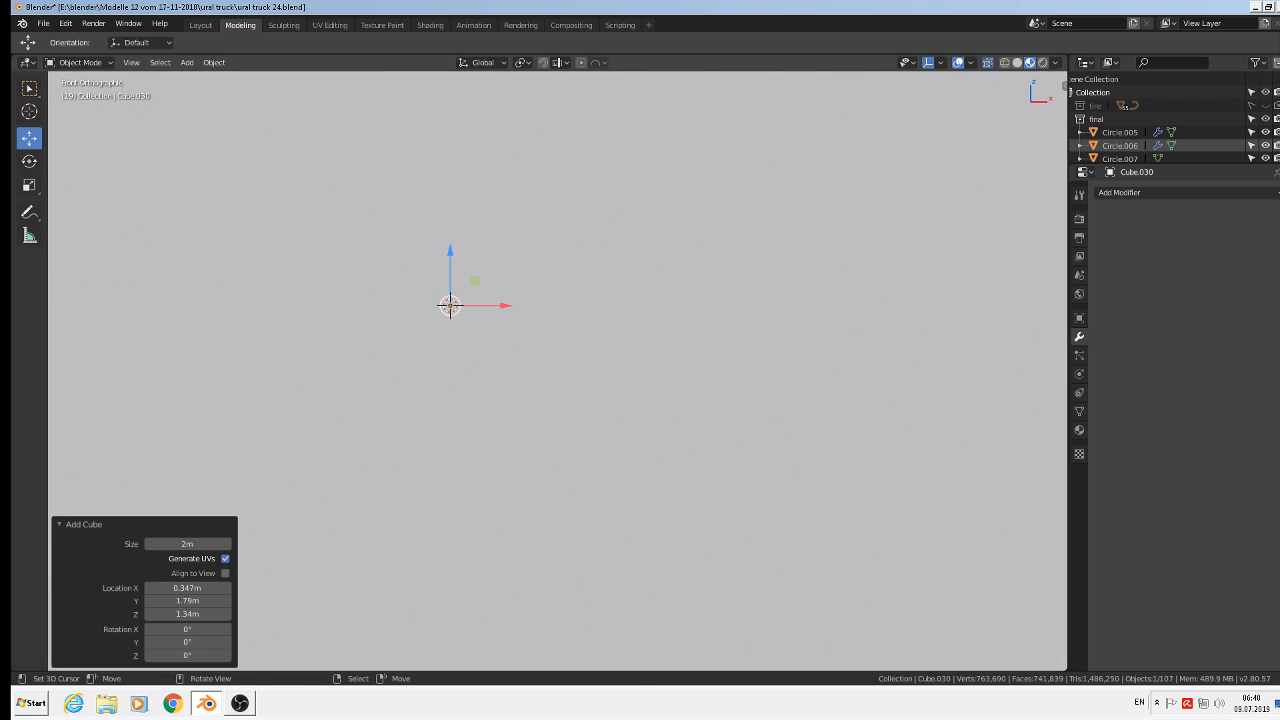
key(s)
click(450, 306)
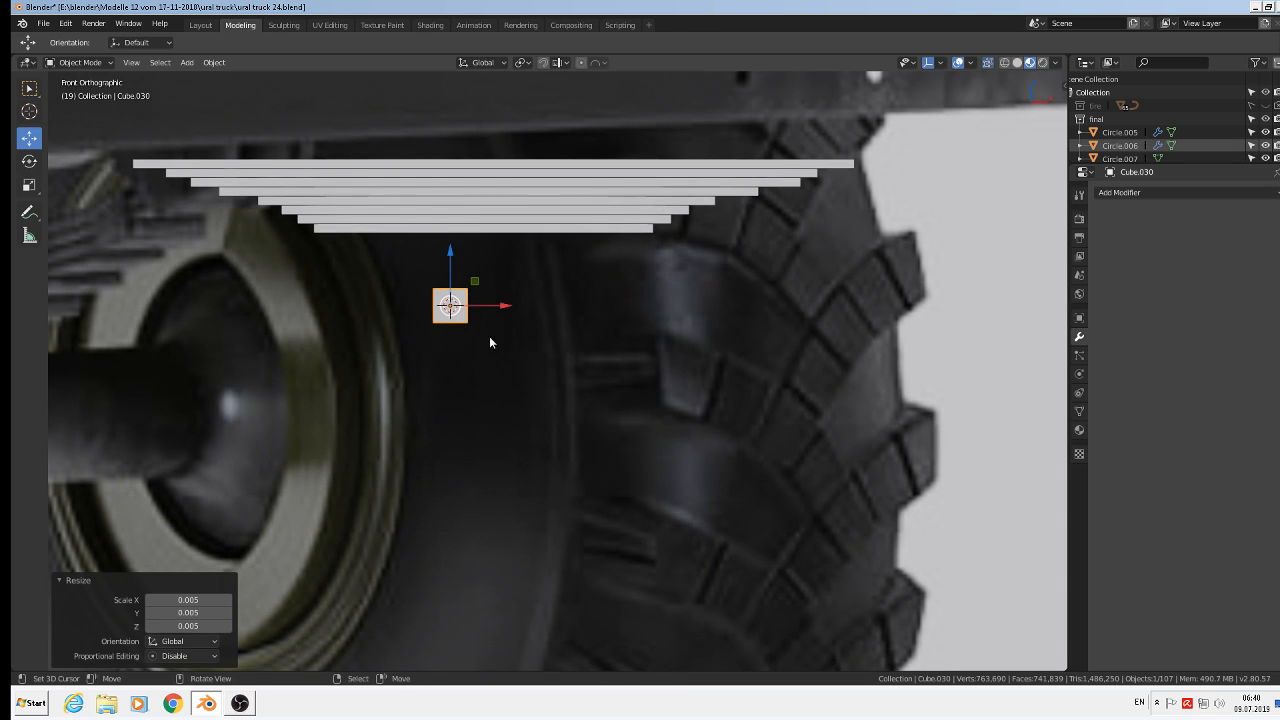
key(s)
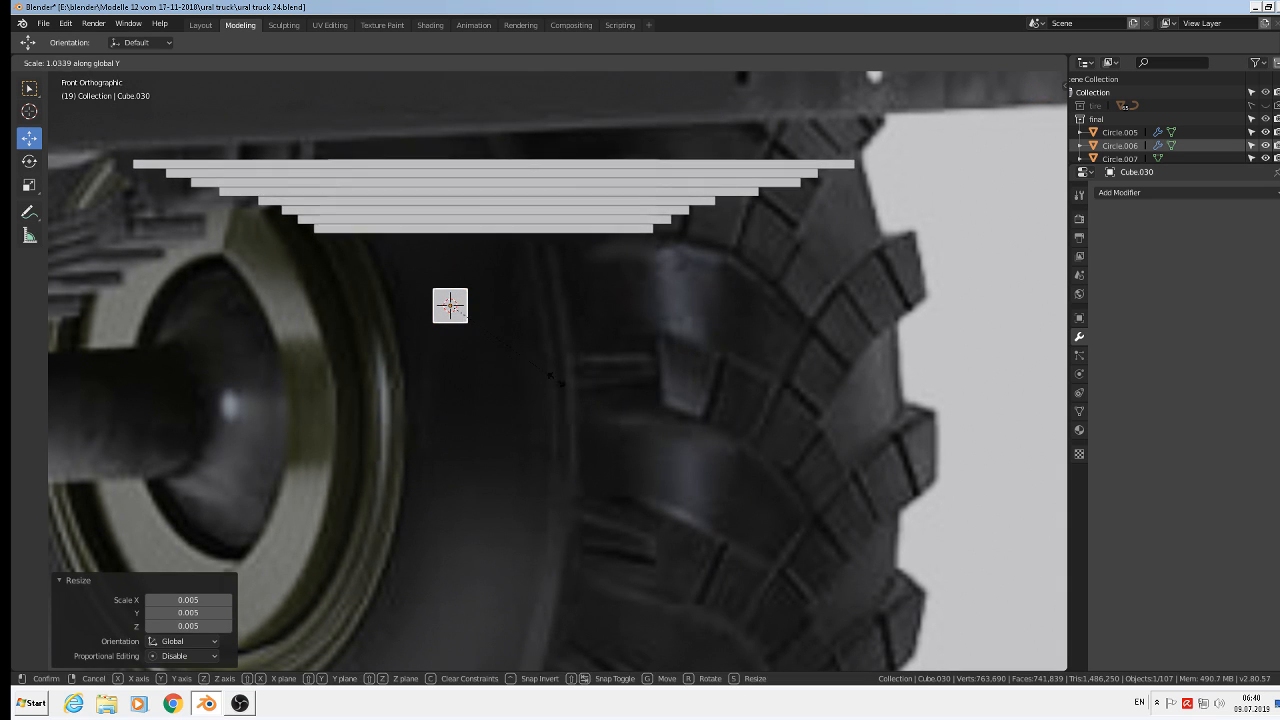
key(Escape)
key(s)
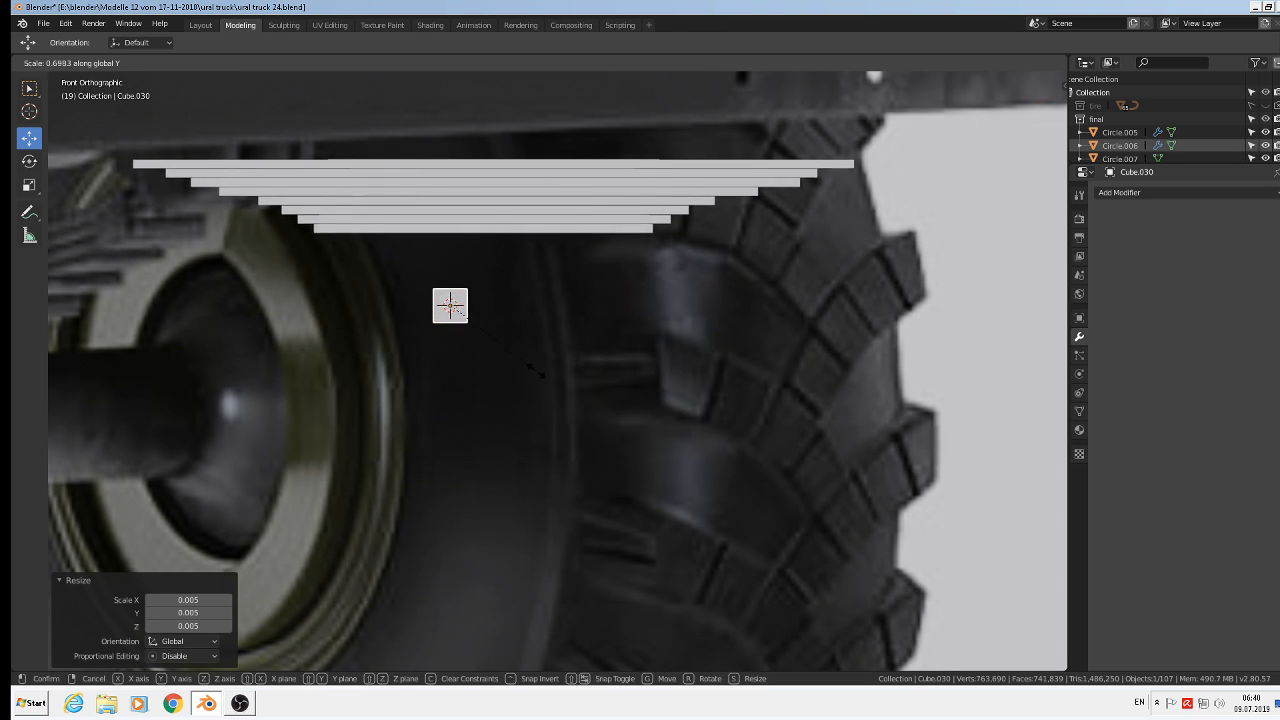
key(Escape)
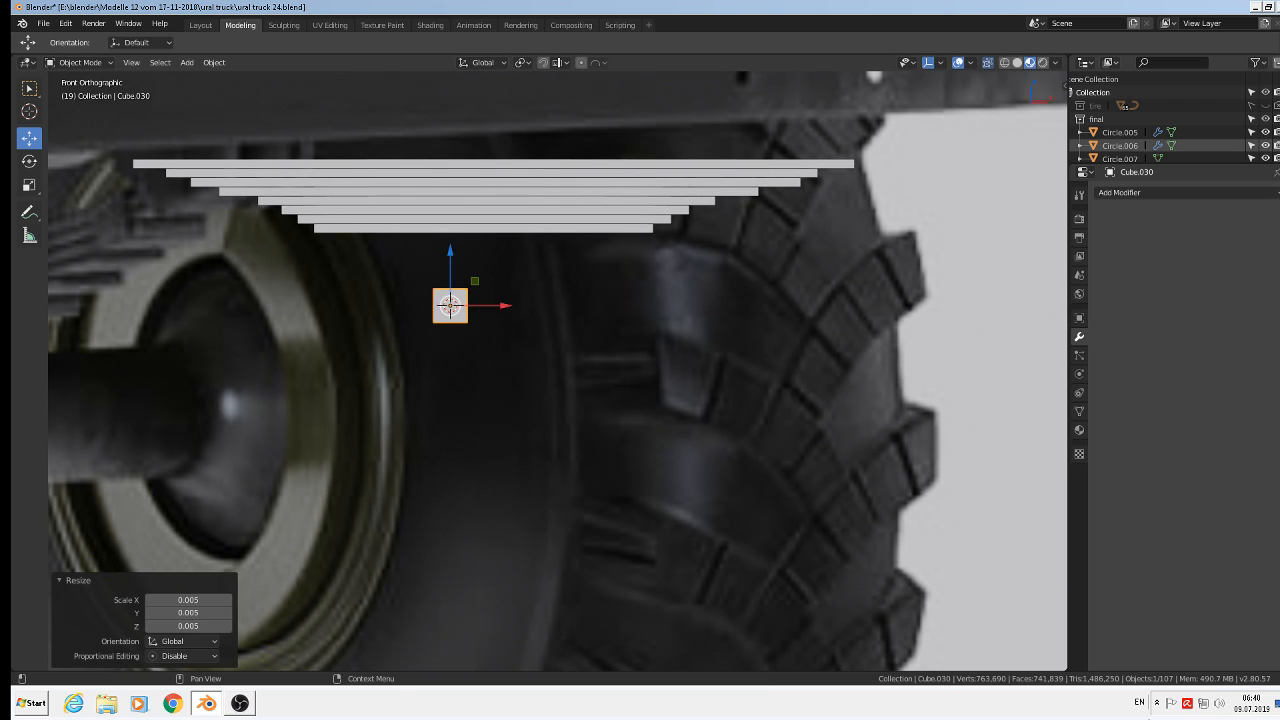
- Switch the keyboard input language to German and flatten the small cube along Z by a factor of about 0.182
click(1137, 704)
click(1159, 657)
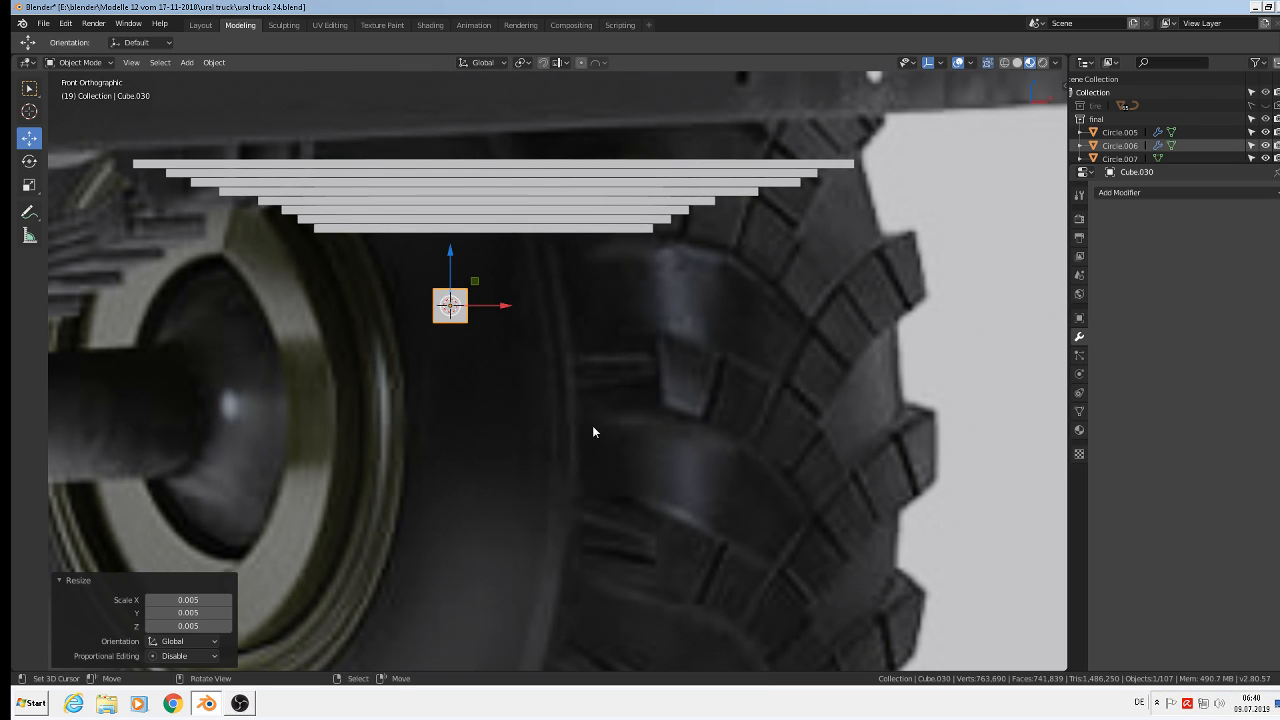
key(s)
key(z)
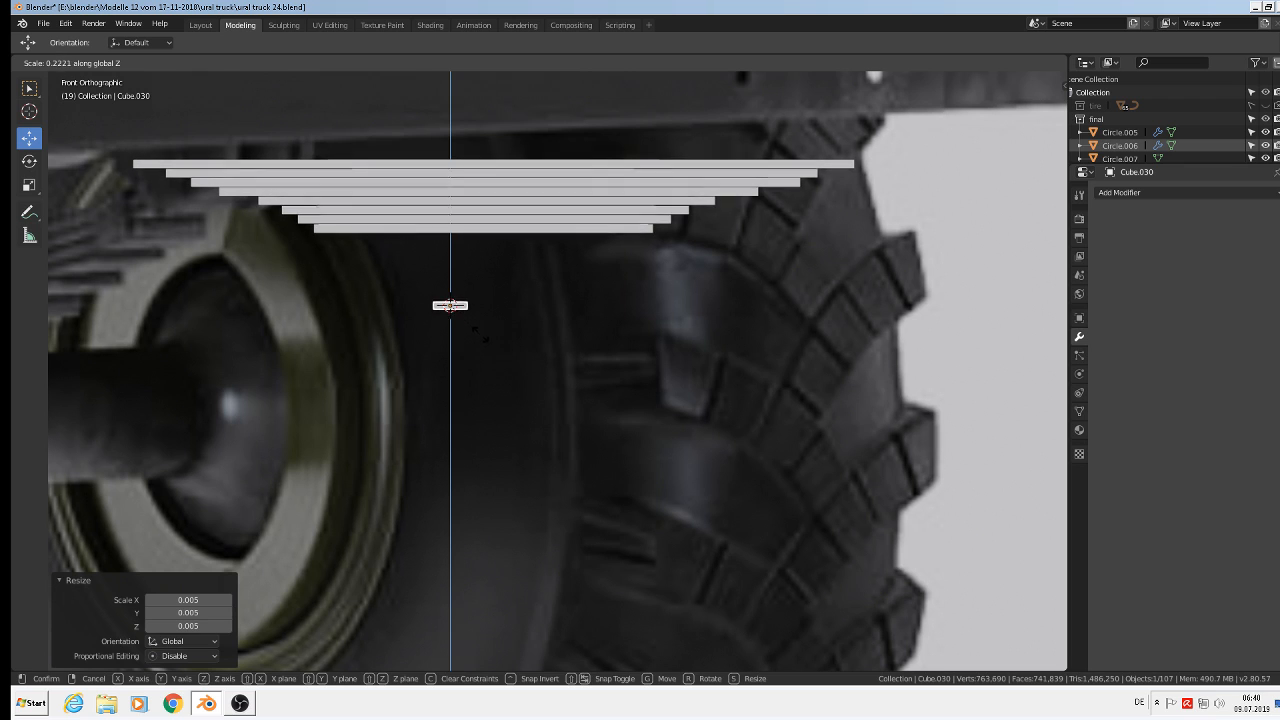
click(474, 330)
- Stretch the flattened cube along X by about 8.9 and move it down about 0.0561 m along Z
key(s)
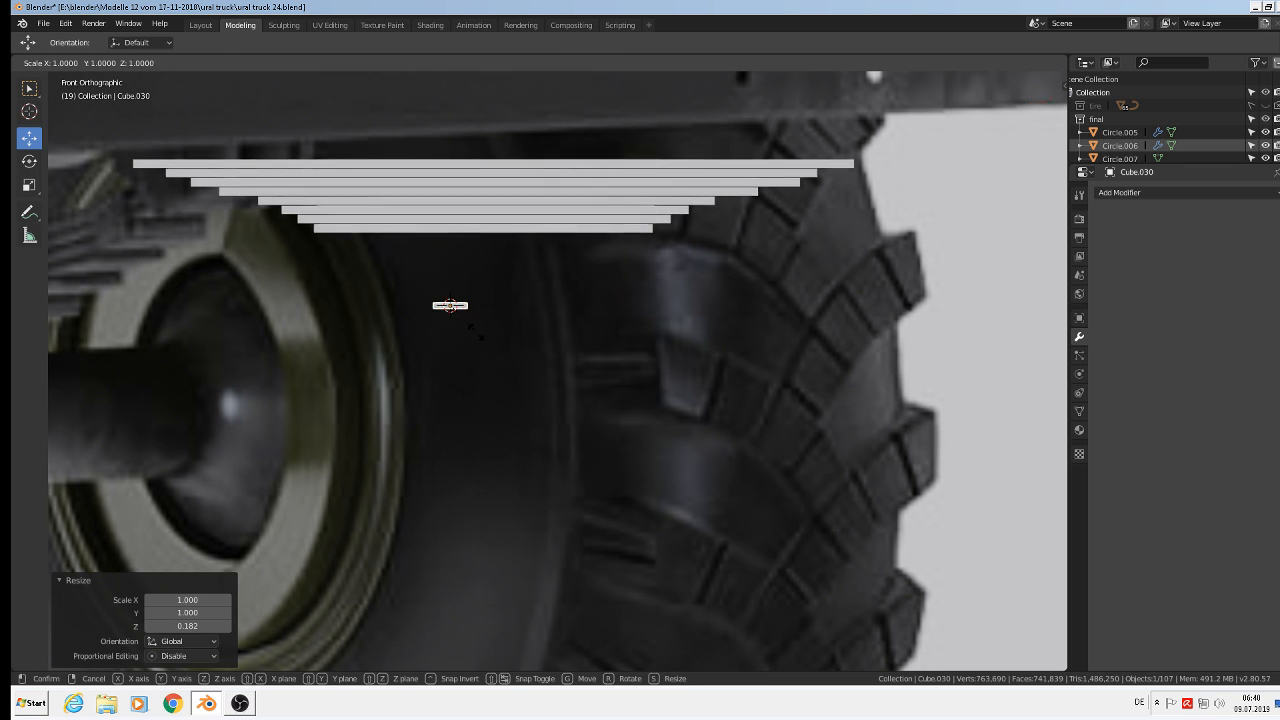
key(x)
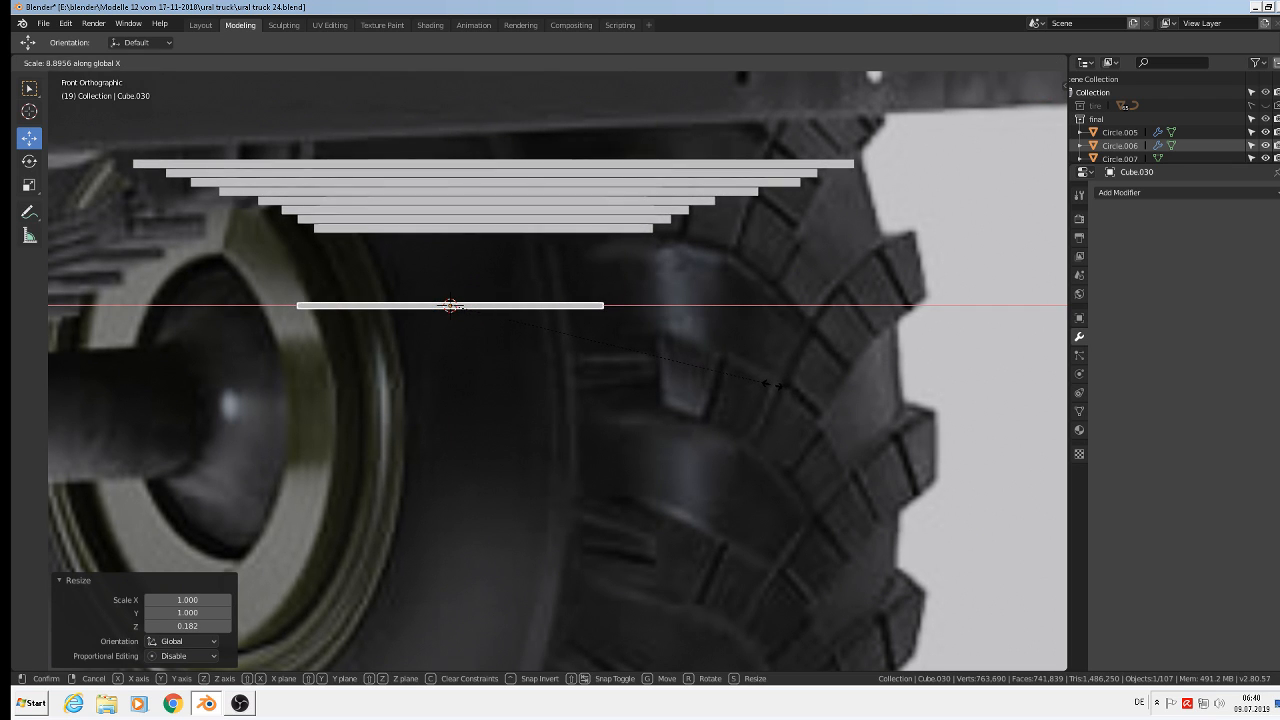
click(770, 382)
drag(452, 251, 496, 455)
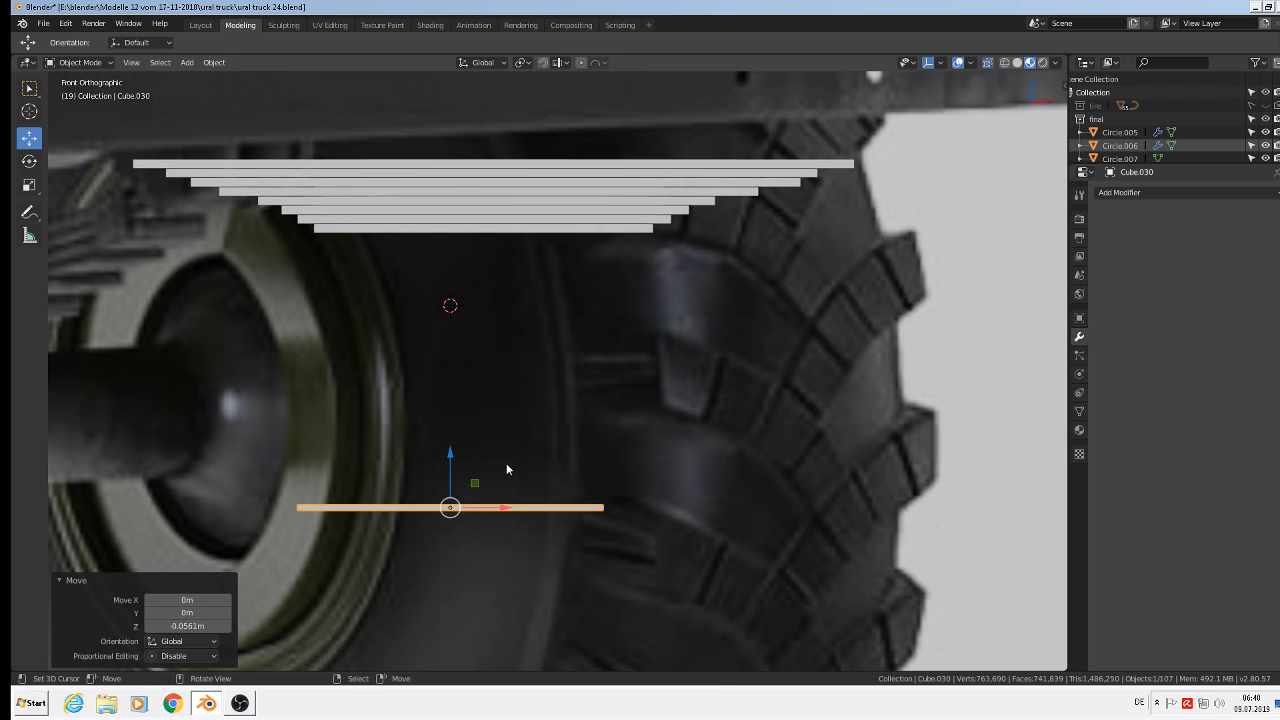
- Add seven evenly spaced vertical loop cuts along the length of the new leaf and return to object mode
shift+middle_drag(538, 472, 580, 441)
scroll(481, 465, up, 2)
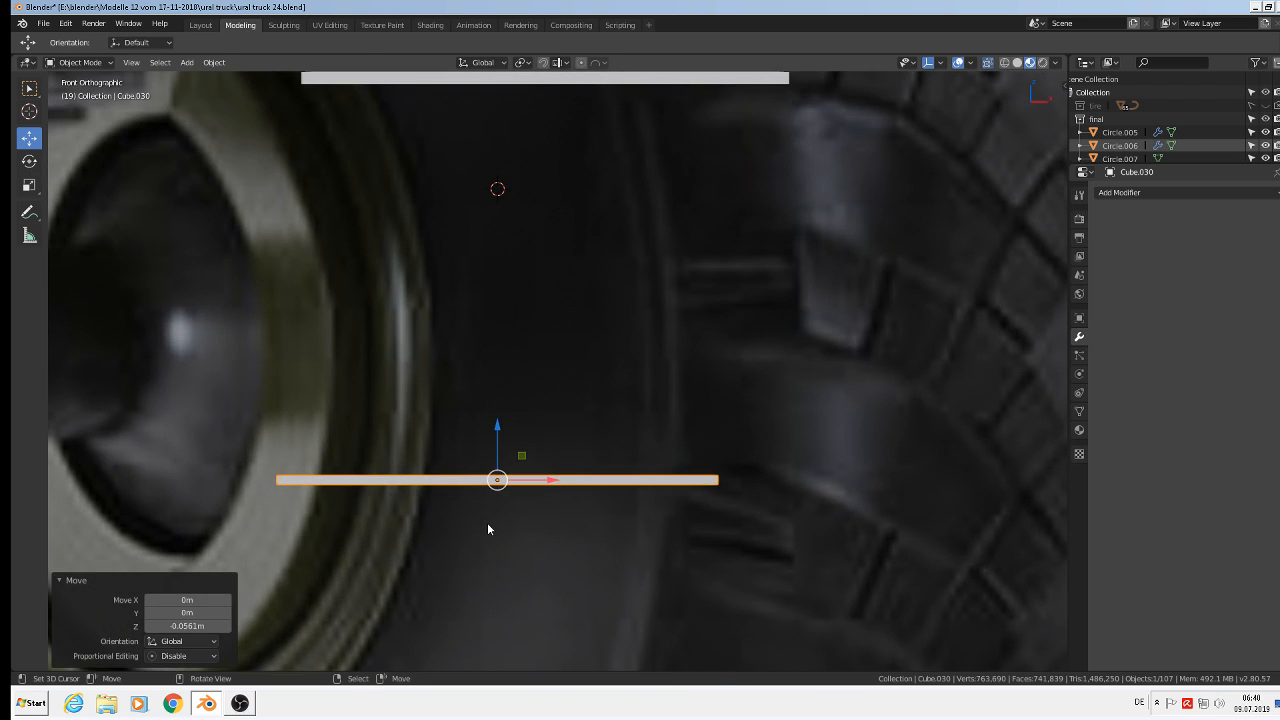
key(Tab)
key(ctrl+r)
scroll(504, 486, up, 3)
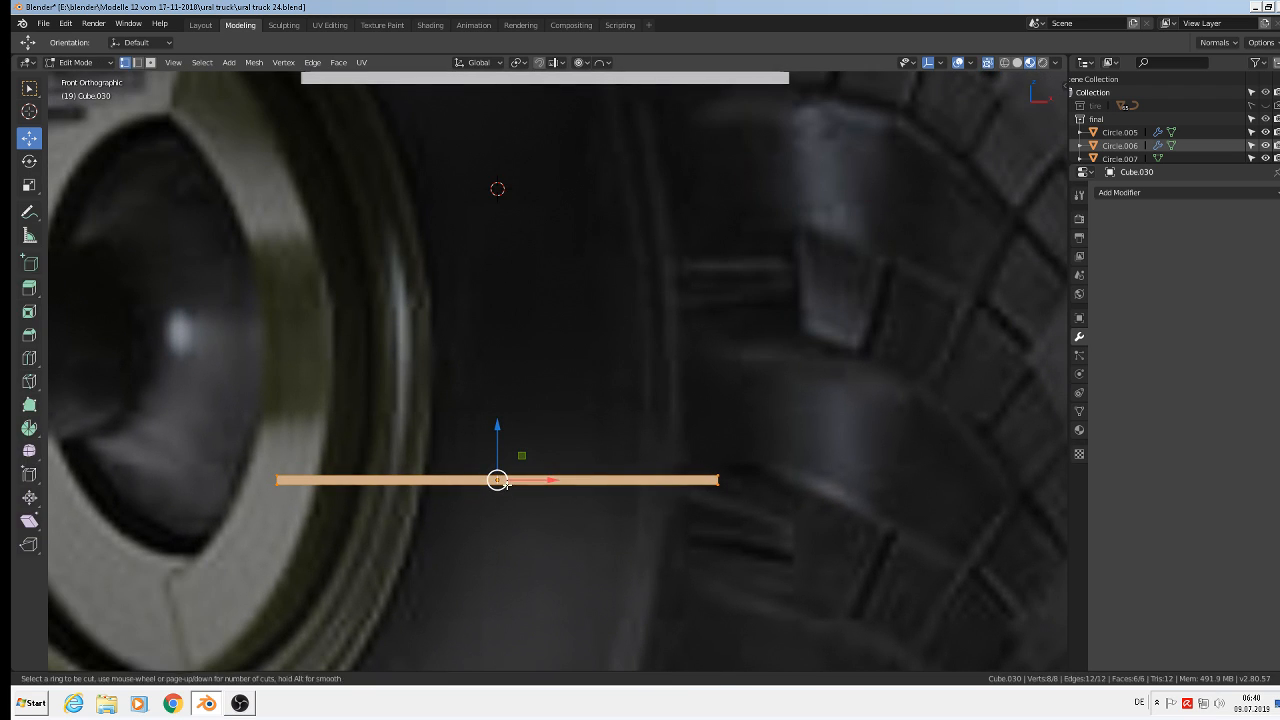
scroll(505, 483, up, 1)
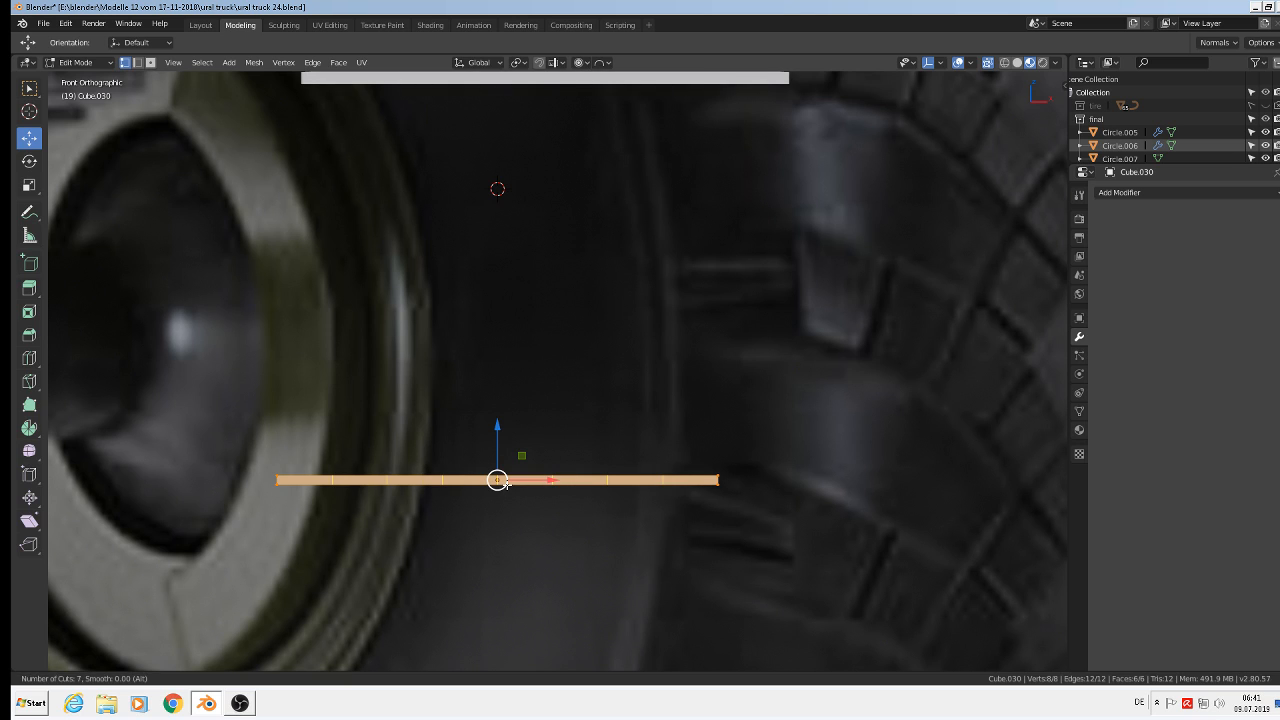
click(503, 481)
right_click(500, 480)
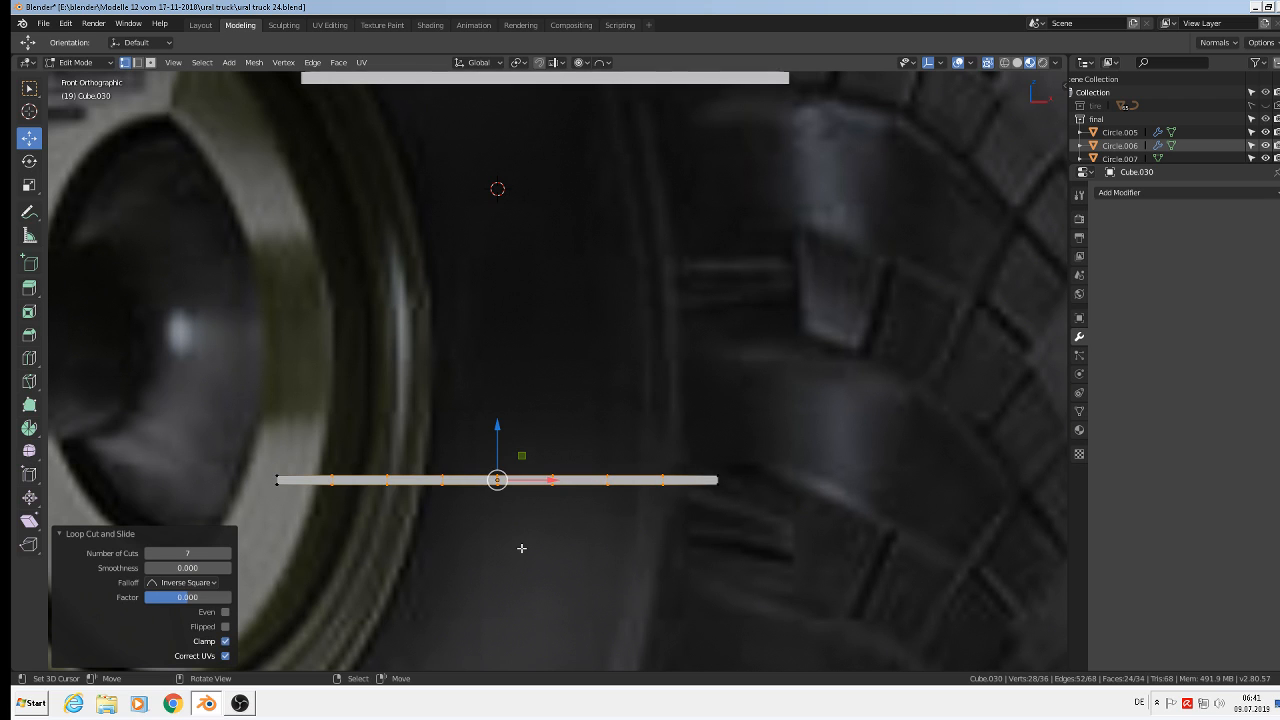
key(Tab)
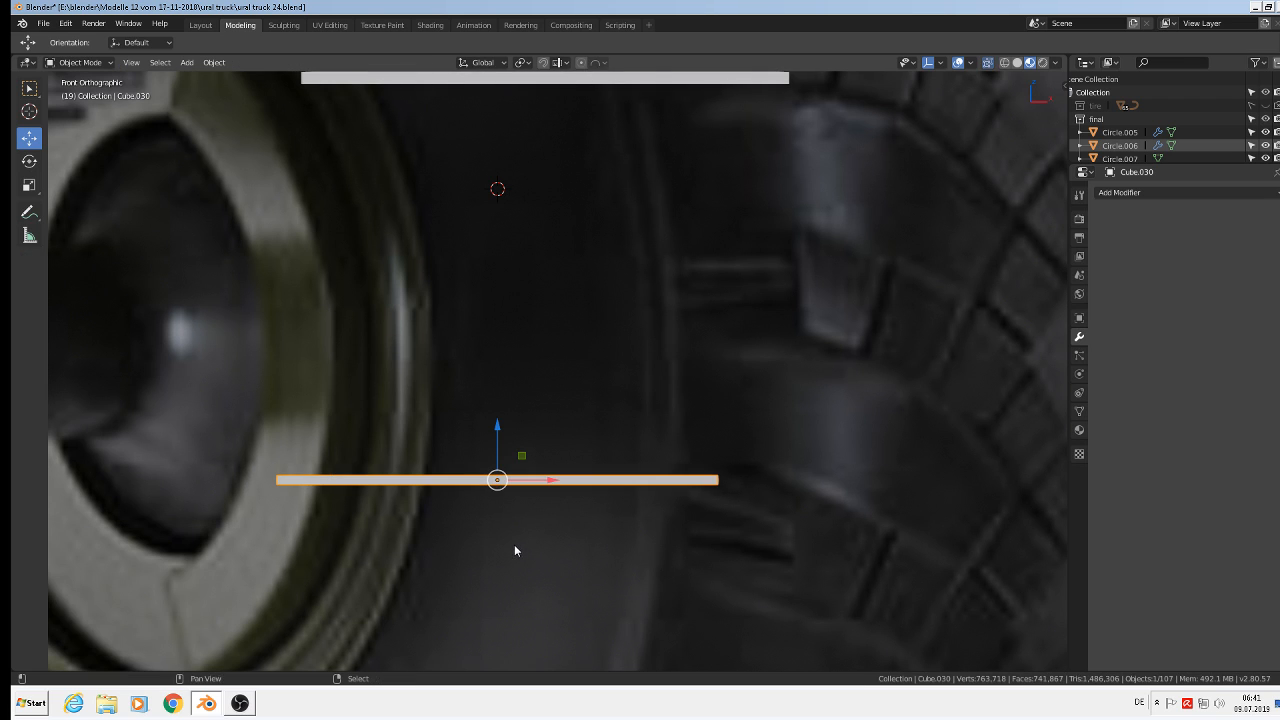
- Duplicate the new leaf, raise the copy about 0.00231 m along Z and lengthen it along X by about 1.097
key(shift+d)
right_click(514, 544)
drag(500, 444, 498, 426)
key(s)
key(x)
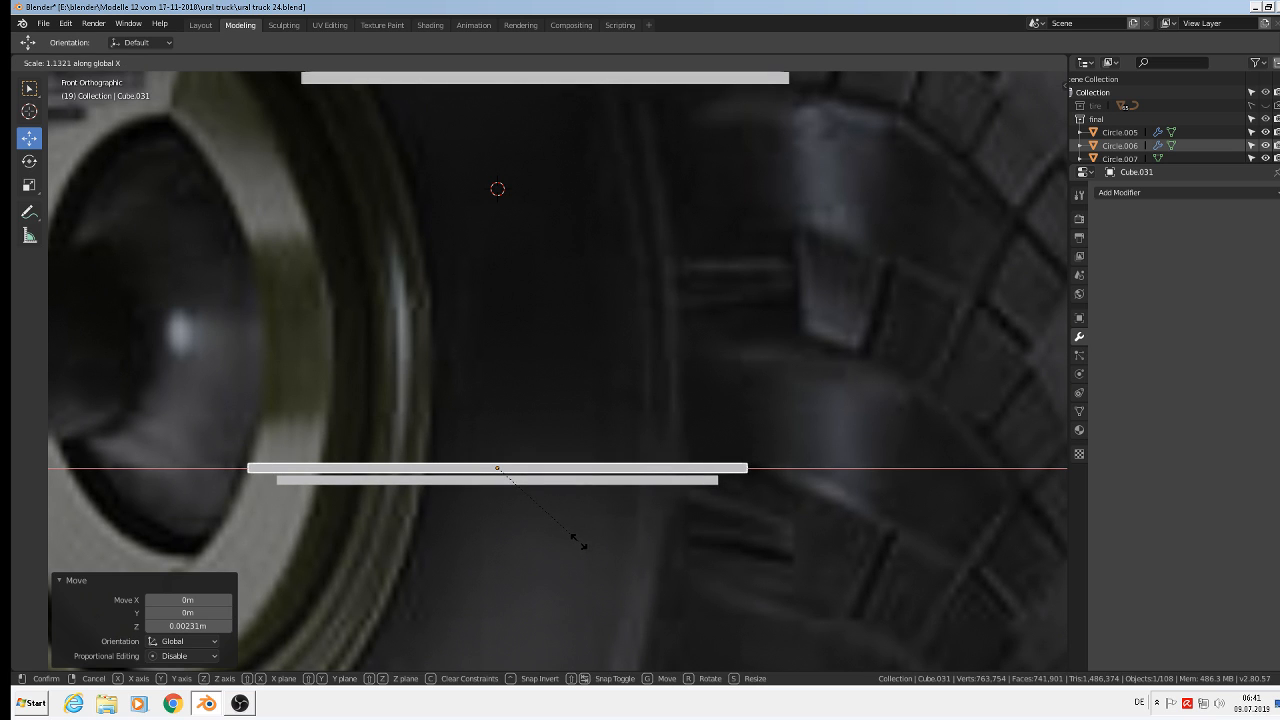
click(575, 547)
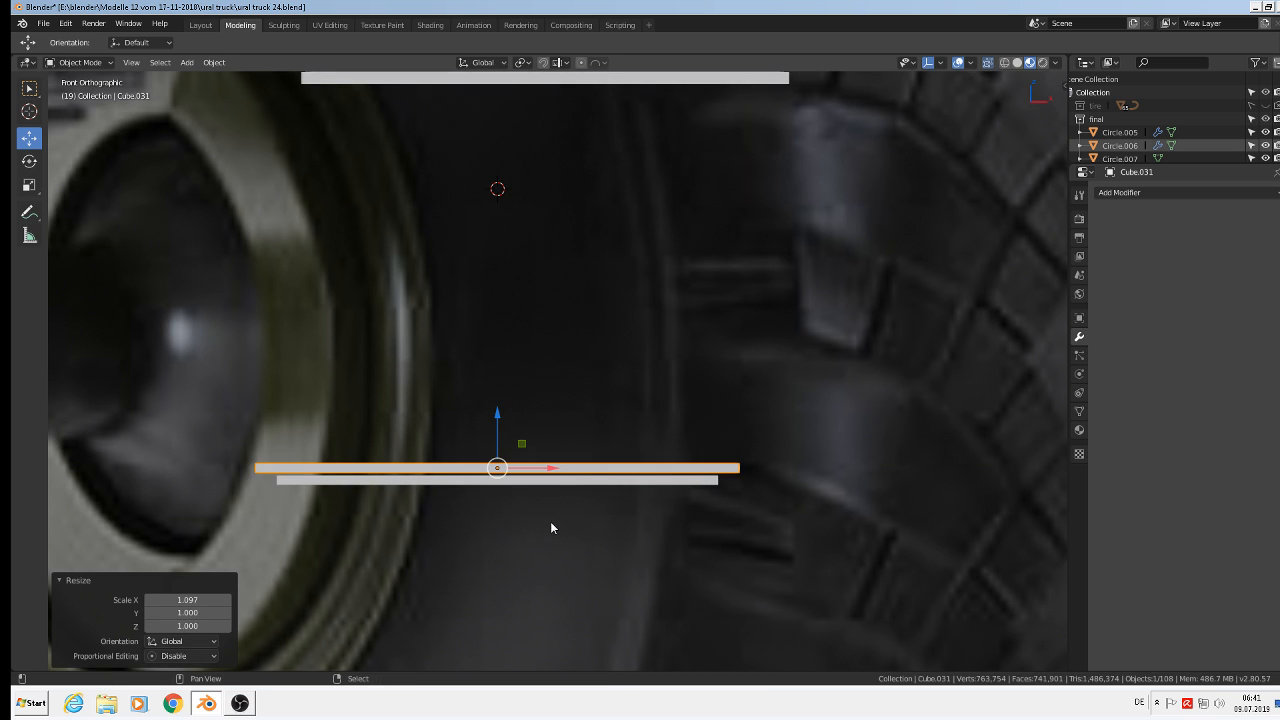
- Duplicate the upper leaf of the new stack, raise the copy about 0.00257 m along Z and lengthen it along X by about 1.11
key(shift+d)
key(z)
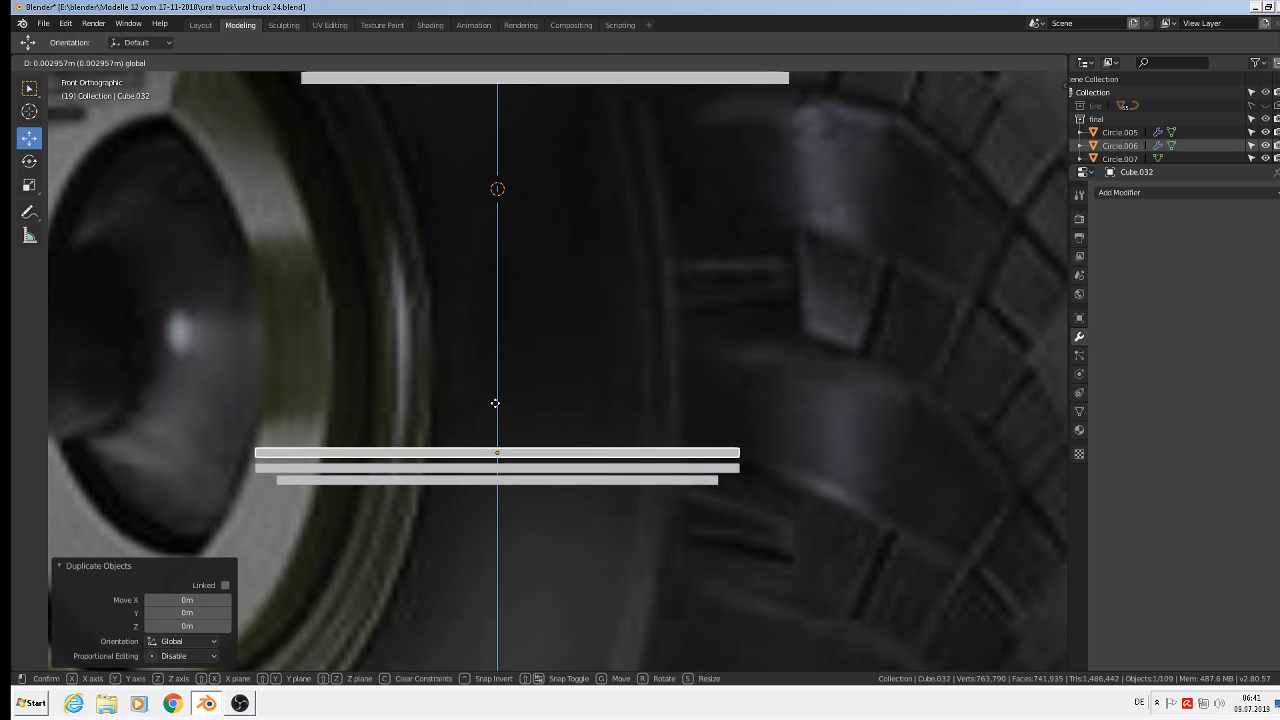
click(492, 405)
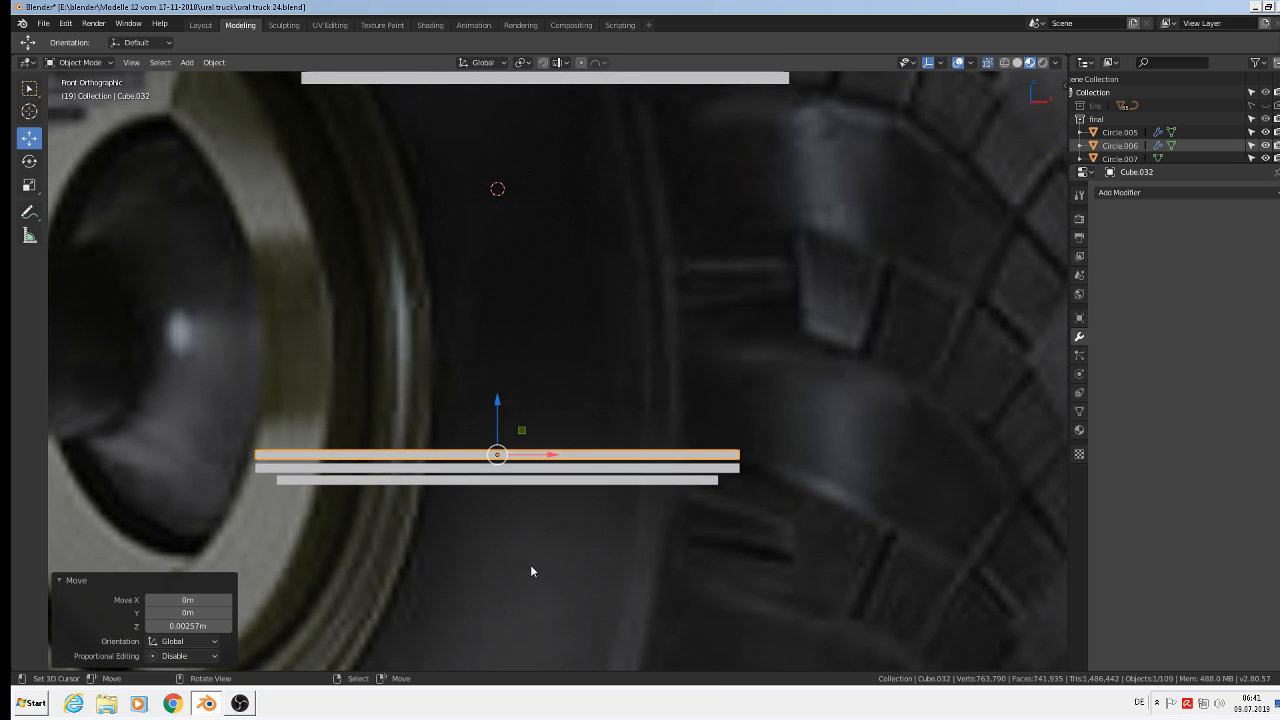
key(s)
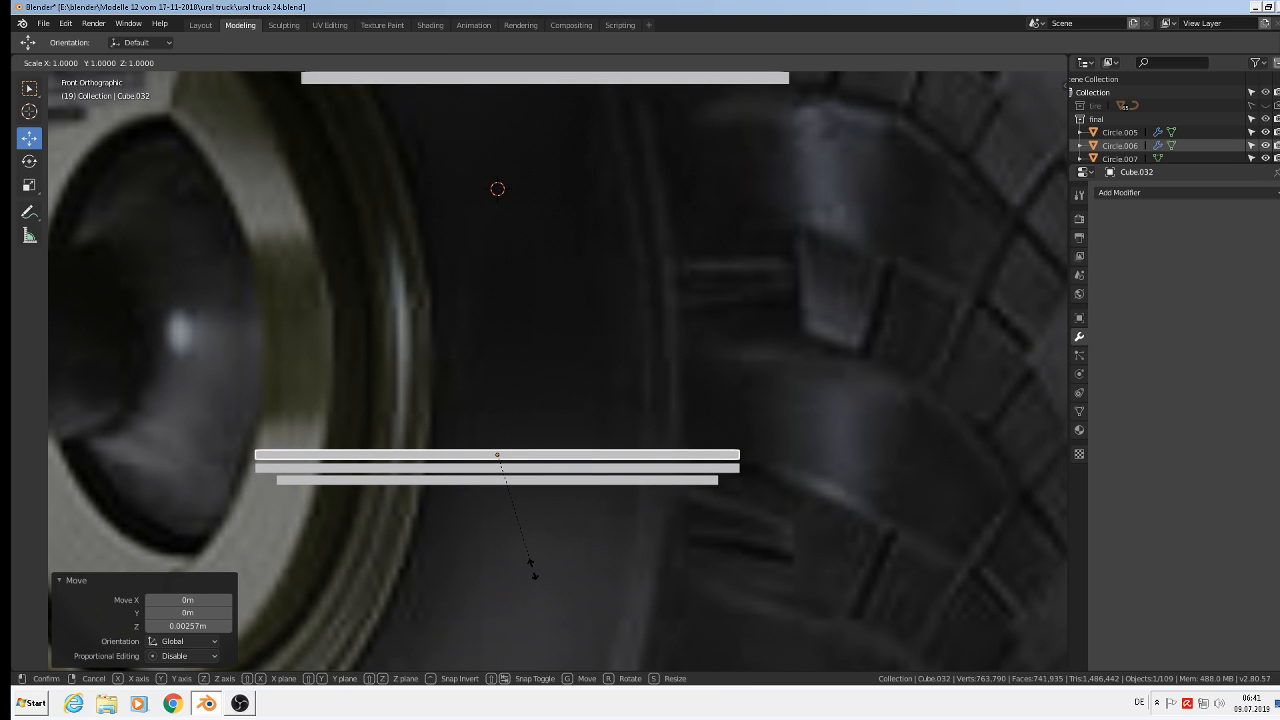
key(x)
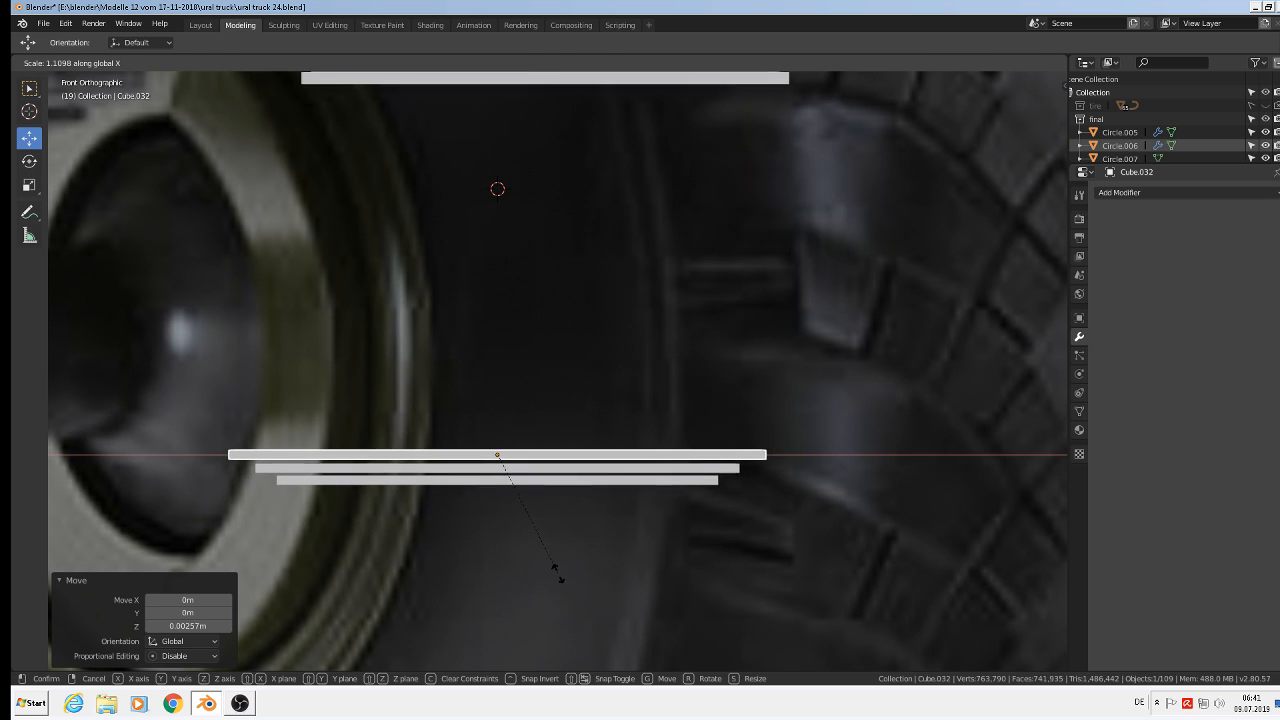
click(556, 570)
- Add a fourth leaf by duplicating the third, raising the copy about 0.00309 m along Z and scaling it along X by about 1.083
key(shift+d)
key(z)
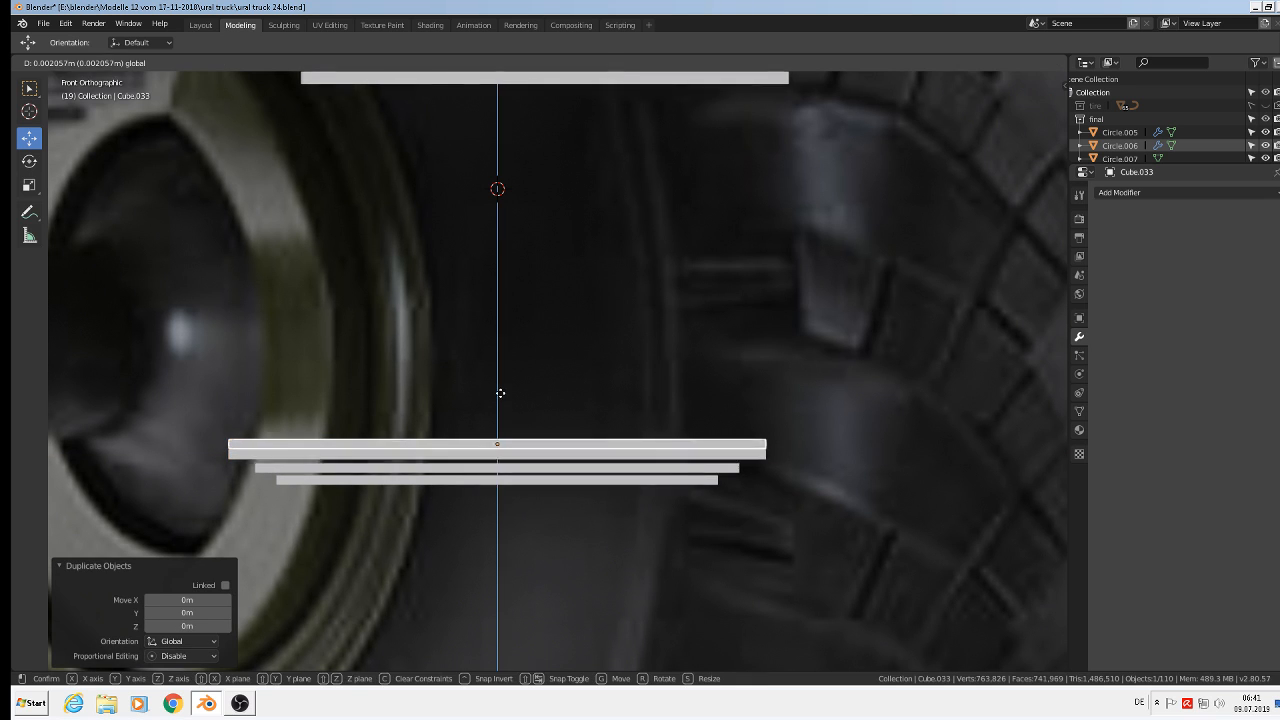
click(550, 573)
key(s)
key(x)
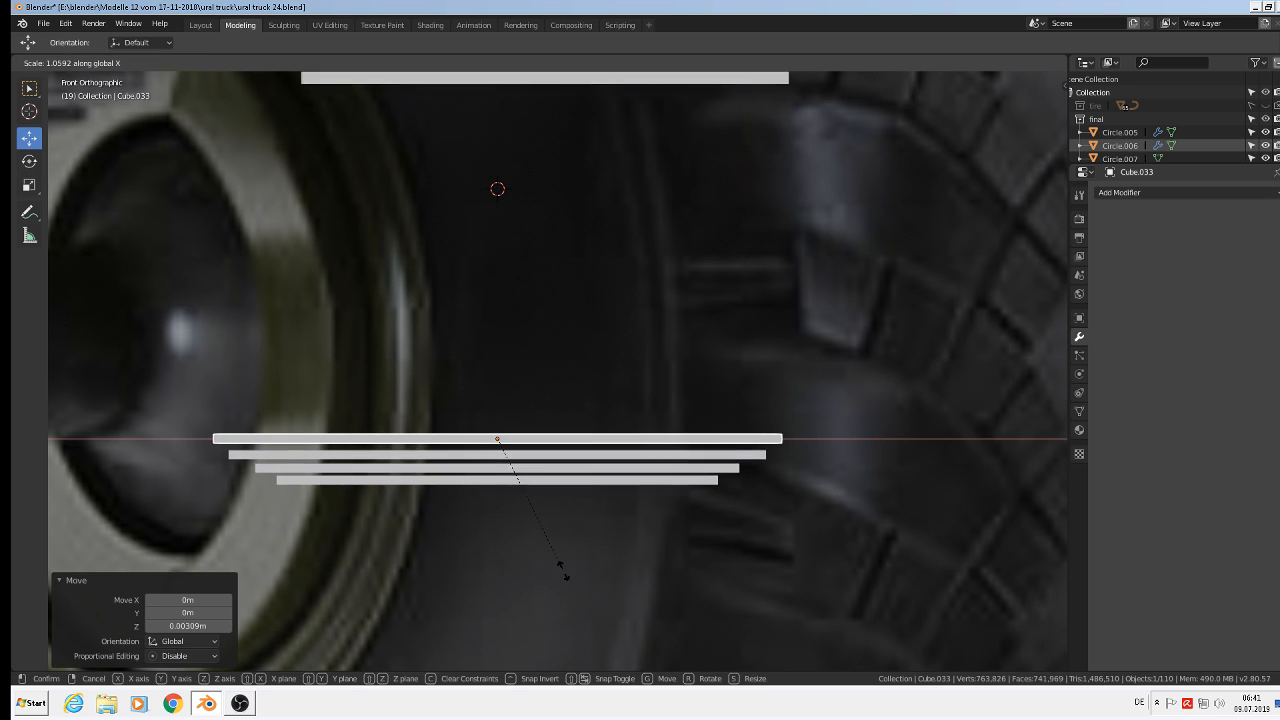
click(569, 571)
- Add a fifth leaf by duplicating the fourth, raising the copy about 0.00231 m along Z and scaling it along X by about 1.08
key(shift+d)
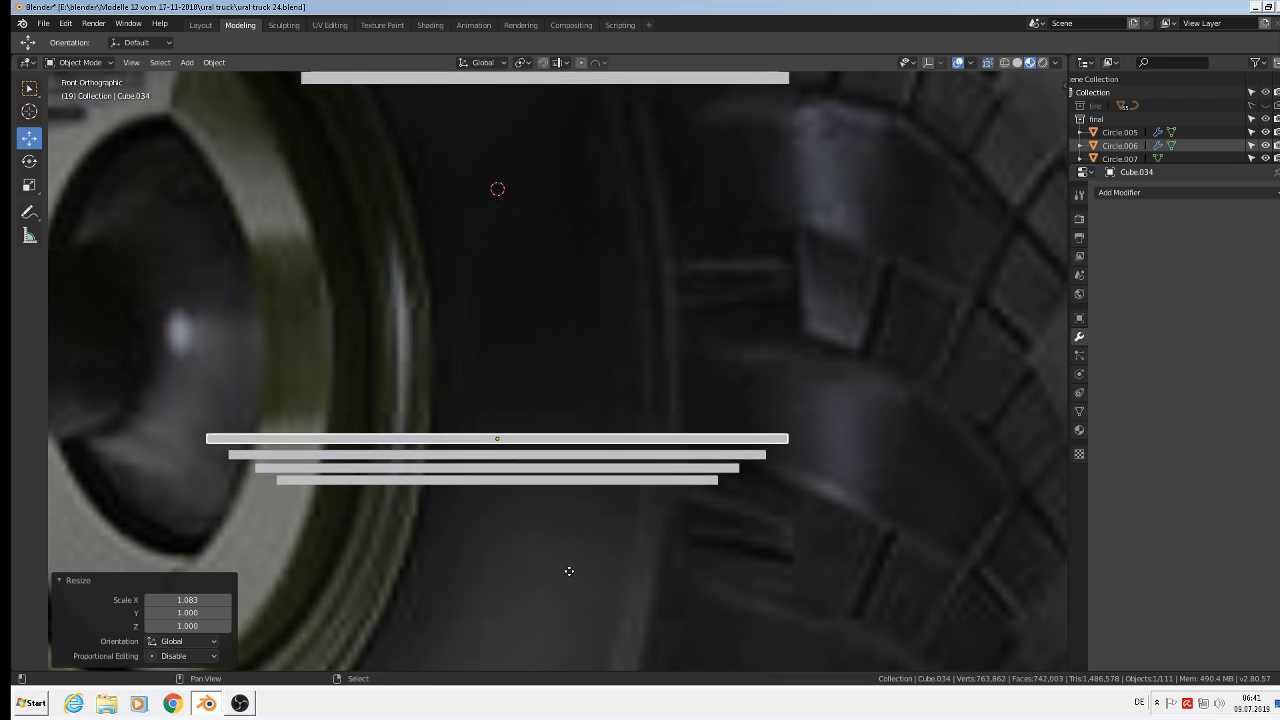
click(569, 571)
mouse_move(499, 398)
mouse_down()
mouse_move(498, 374)
mouse_move(498, 386)
mouse_up()
key(s)
key(x)
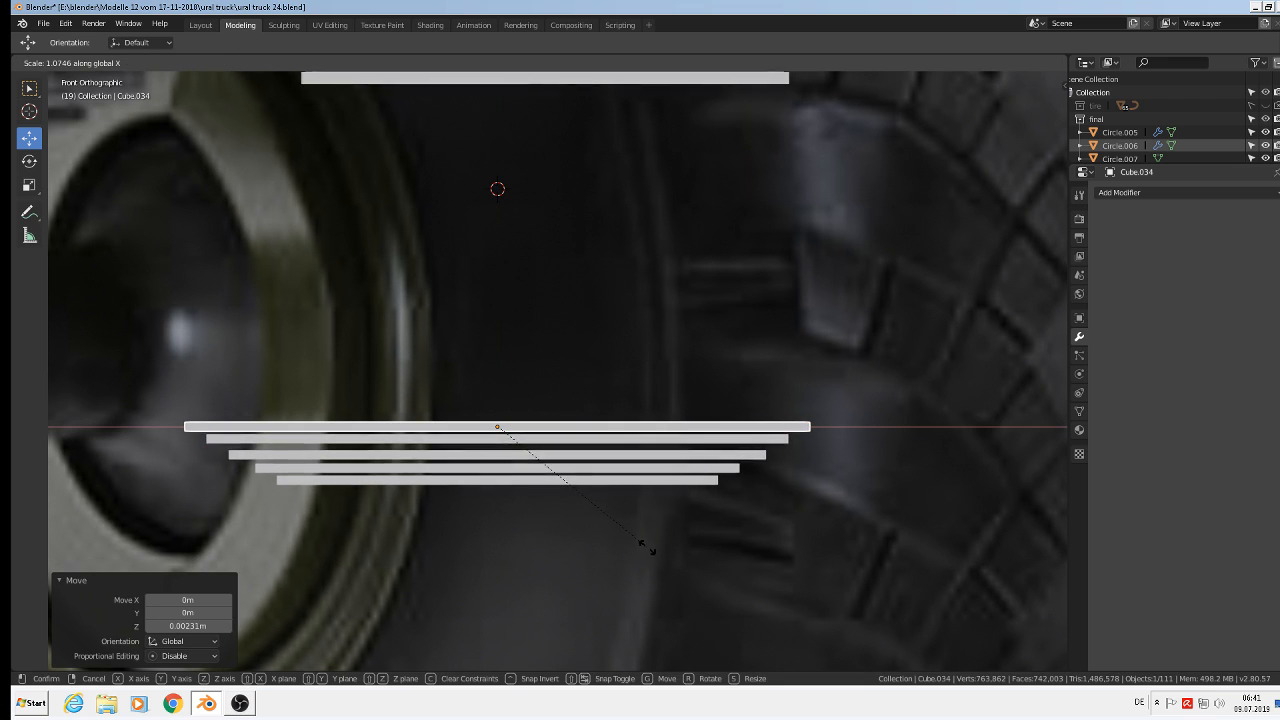
click(648, 546)
- Shift the leaves of the new stack individually along Z so all five sit close together with narrow, even gaps
scroll(554, 493, up, 2)
scroll(400, 418, up, 2)
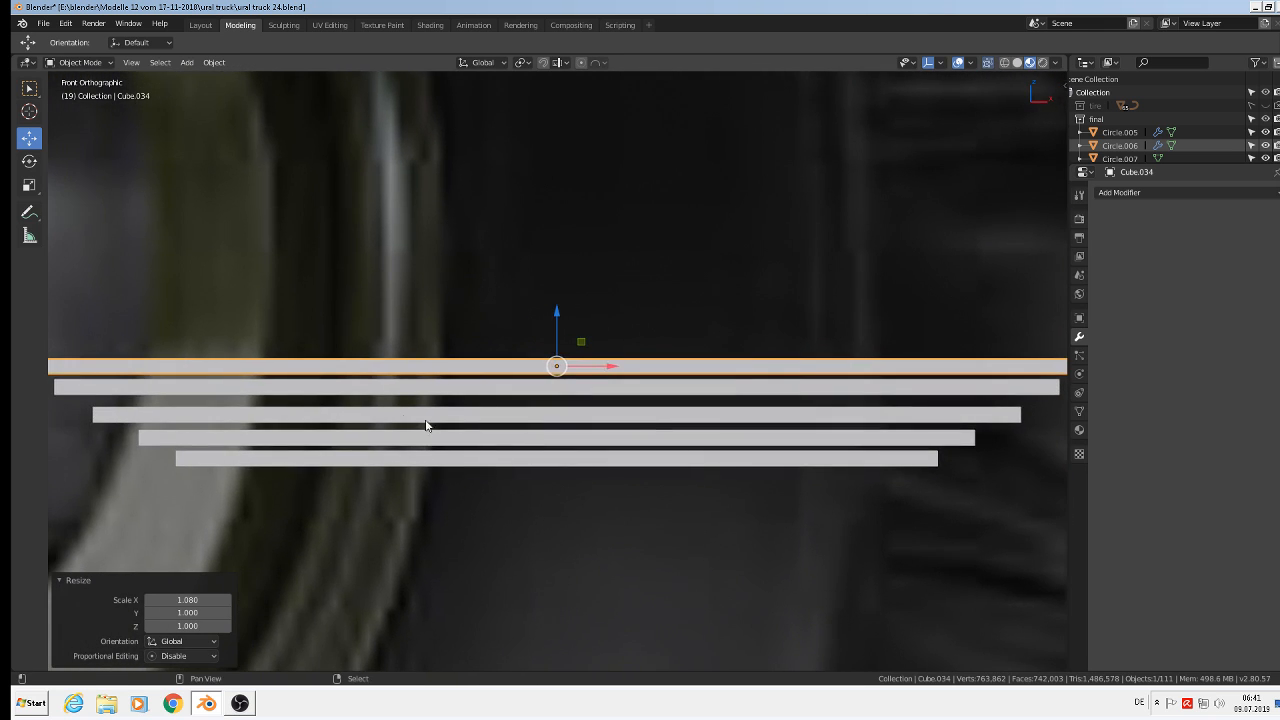
click(553, 356)
drag(626, 332, 623, 347)
click(574, 418)
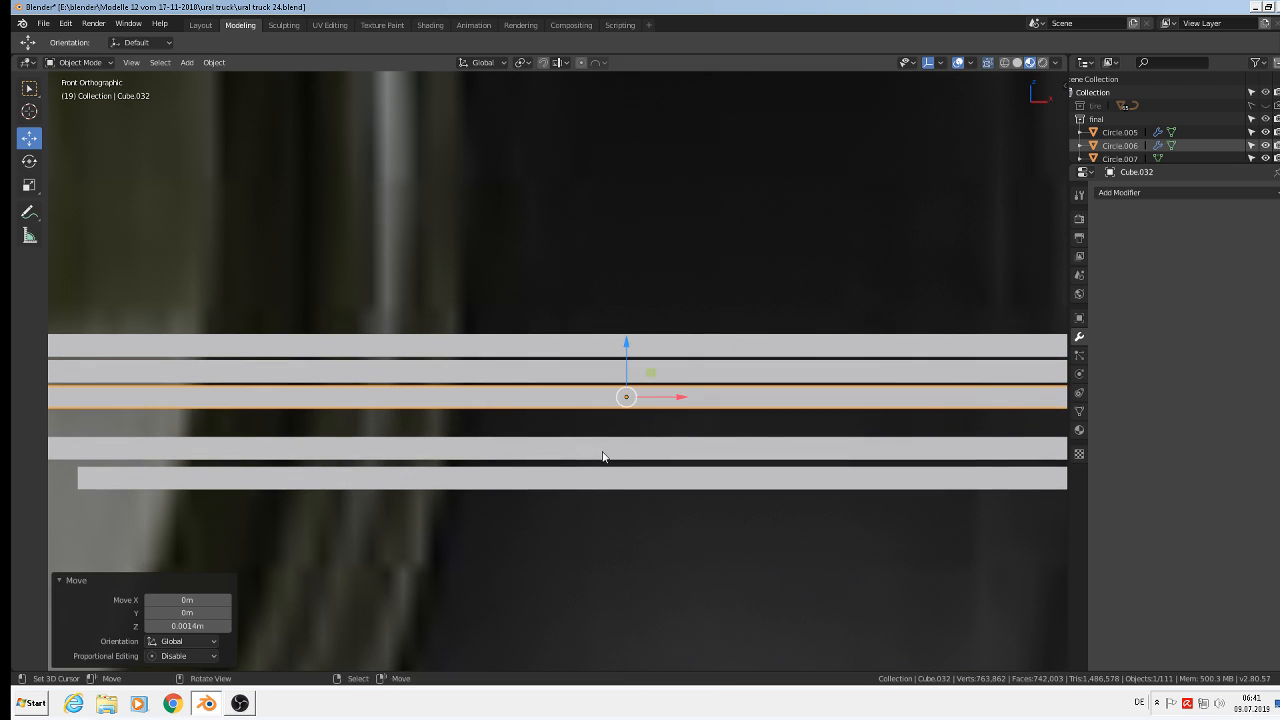
click(604, 455)
drag(624, 394, 623, 367)
click(620, 480)
drag(621, 437, 620, 408)
scroll(620, 408, down, 5)
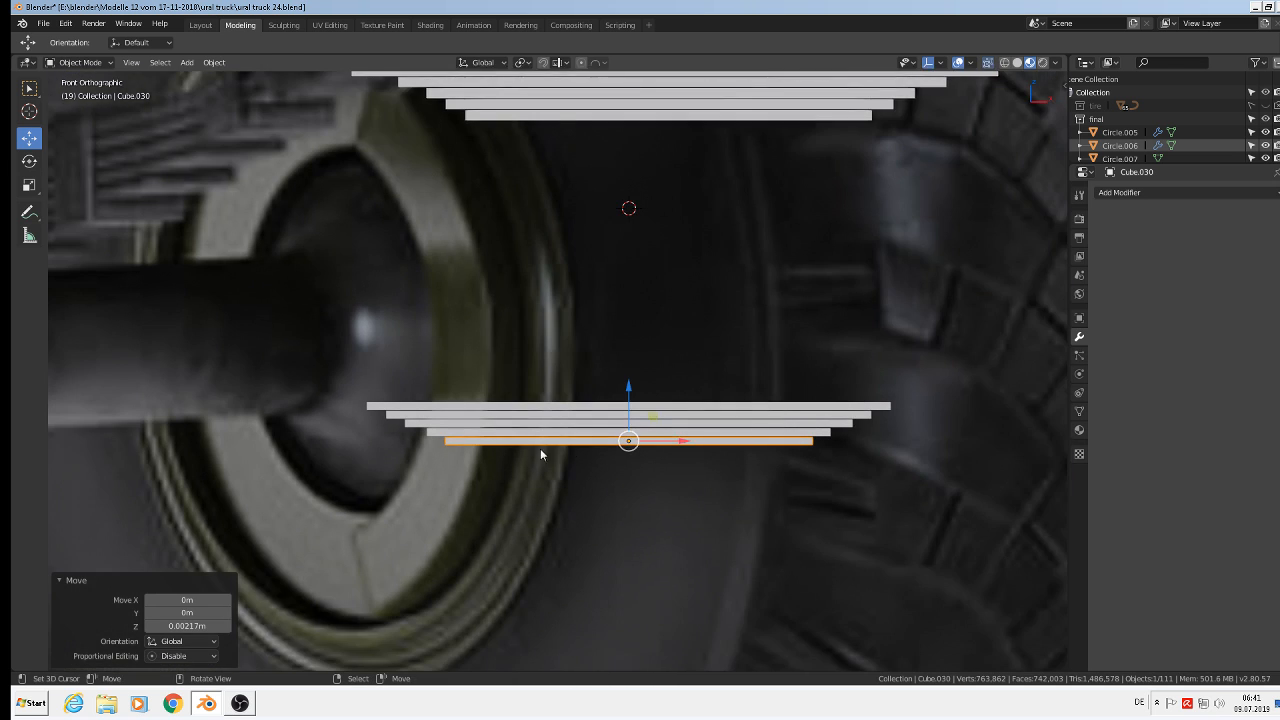
- Select all five leaves of the new stack and join them into one object
scroll(540, 448, up, 1)
shift+click(506, 425)
shift+click(503, 418)
shift+click(496, 408)
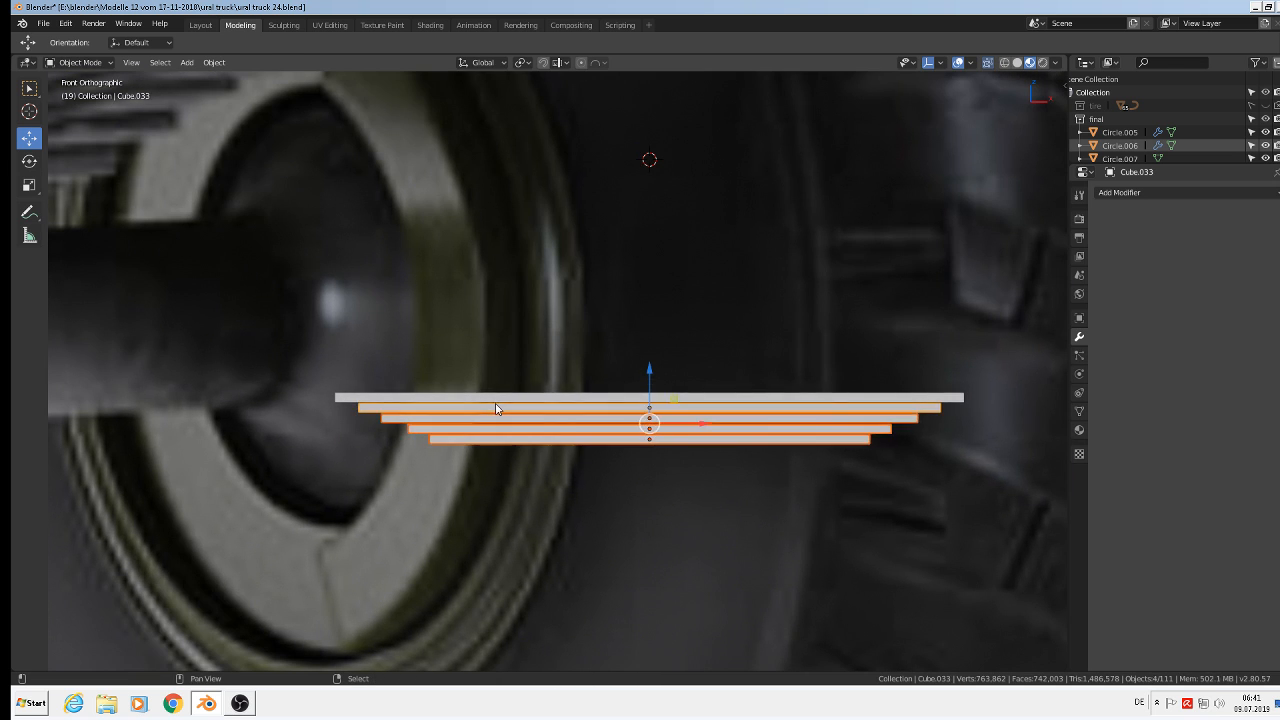
shift+click(489, 398)
click(214, 62)
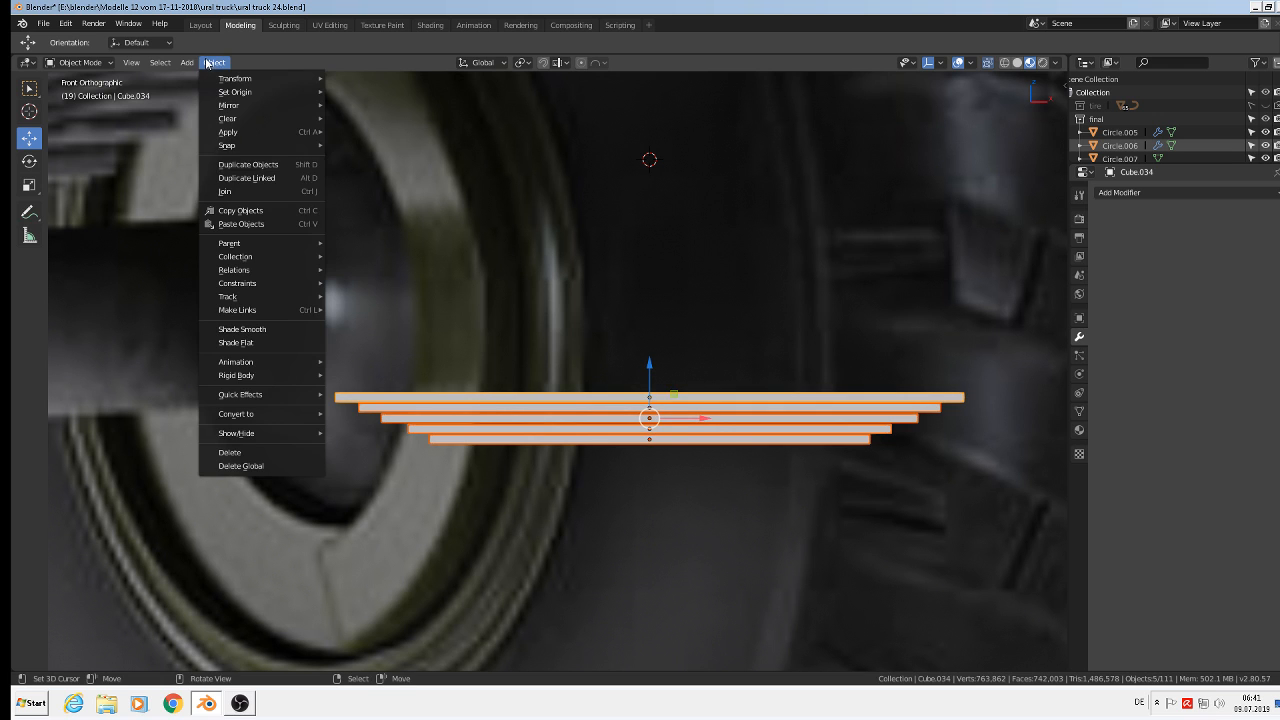
click(254, 189)
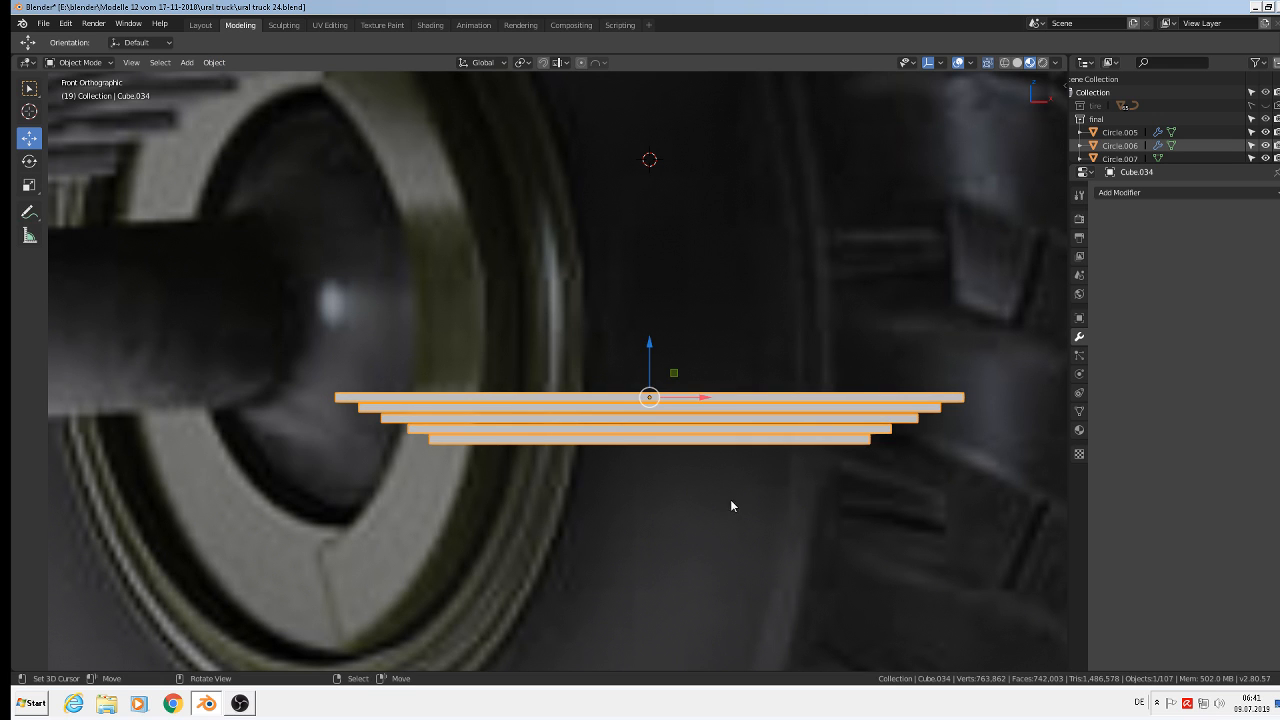
- Enter edit mode on the joined leaves and select only the centre column of vertices through all five leaves
key(Tab)
scroll(705, 462, up, 3)
scroll(662, 468, down, 1)
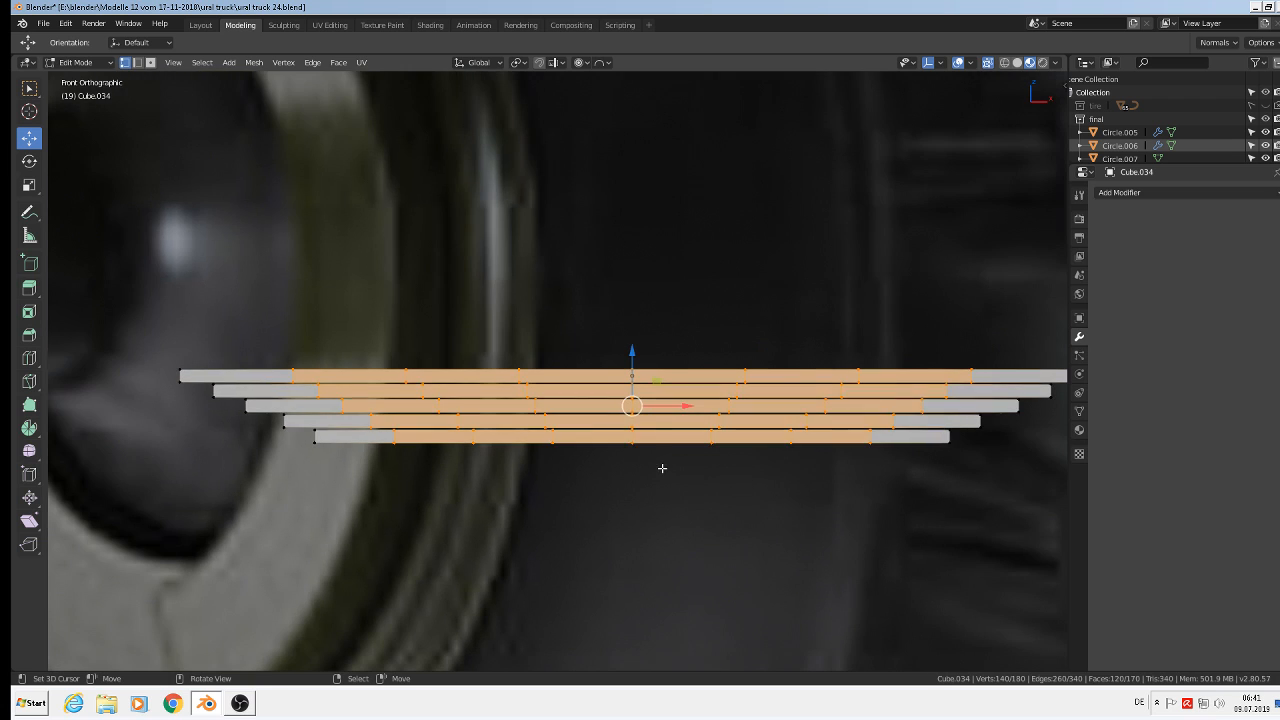
key(a)
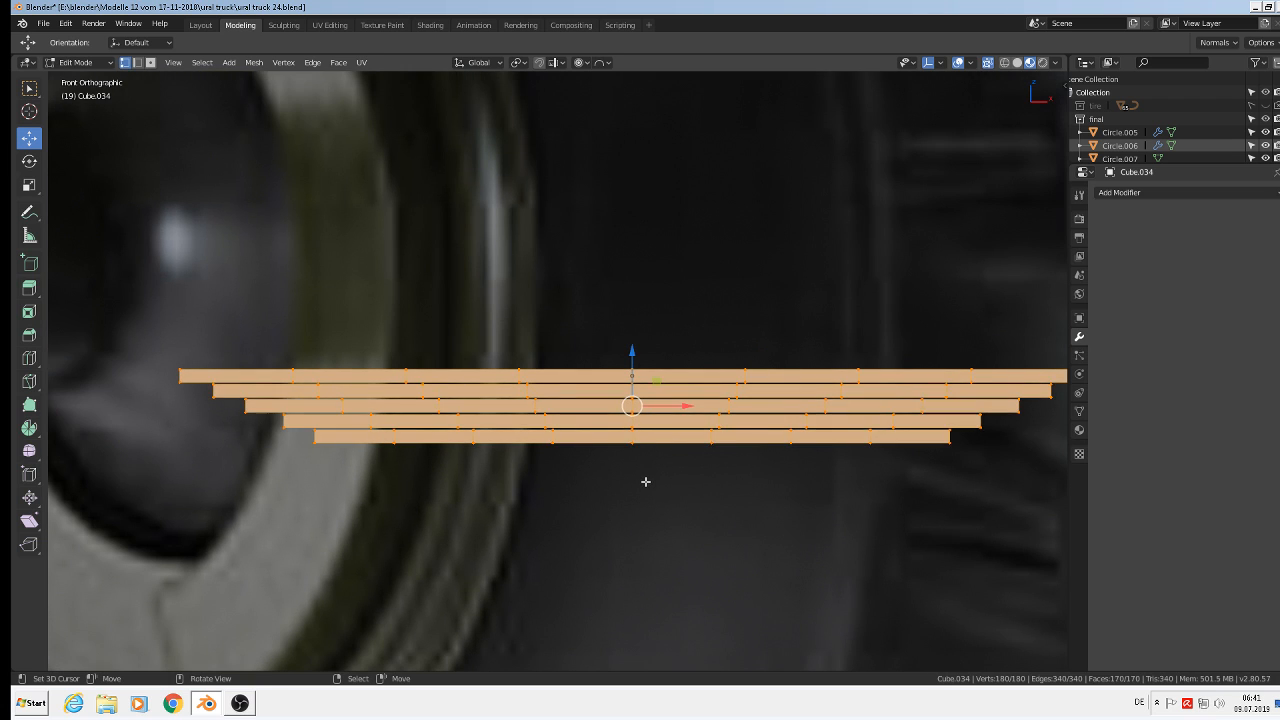
key(alt+a)
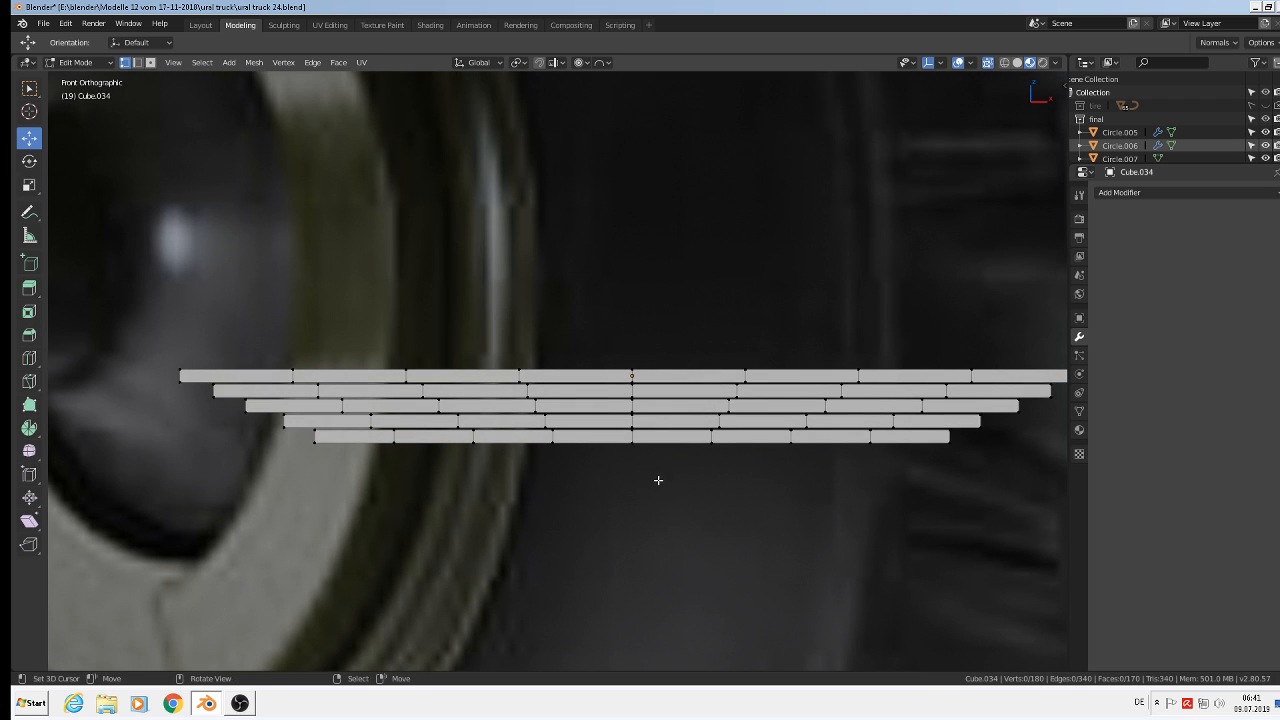
drag(658, 480, 596, 325)
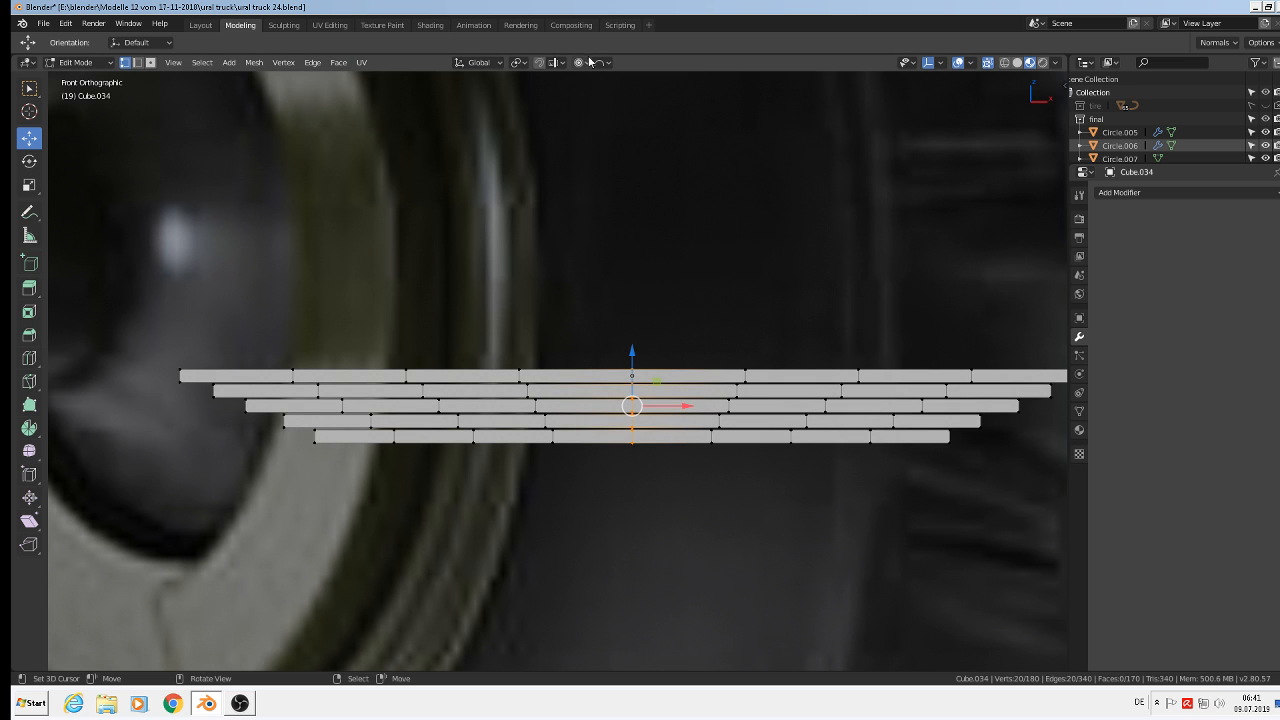
scroll(658, 355, down, 4)
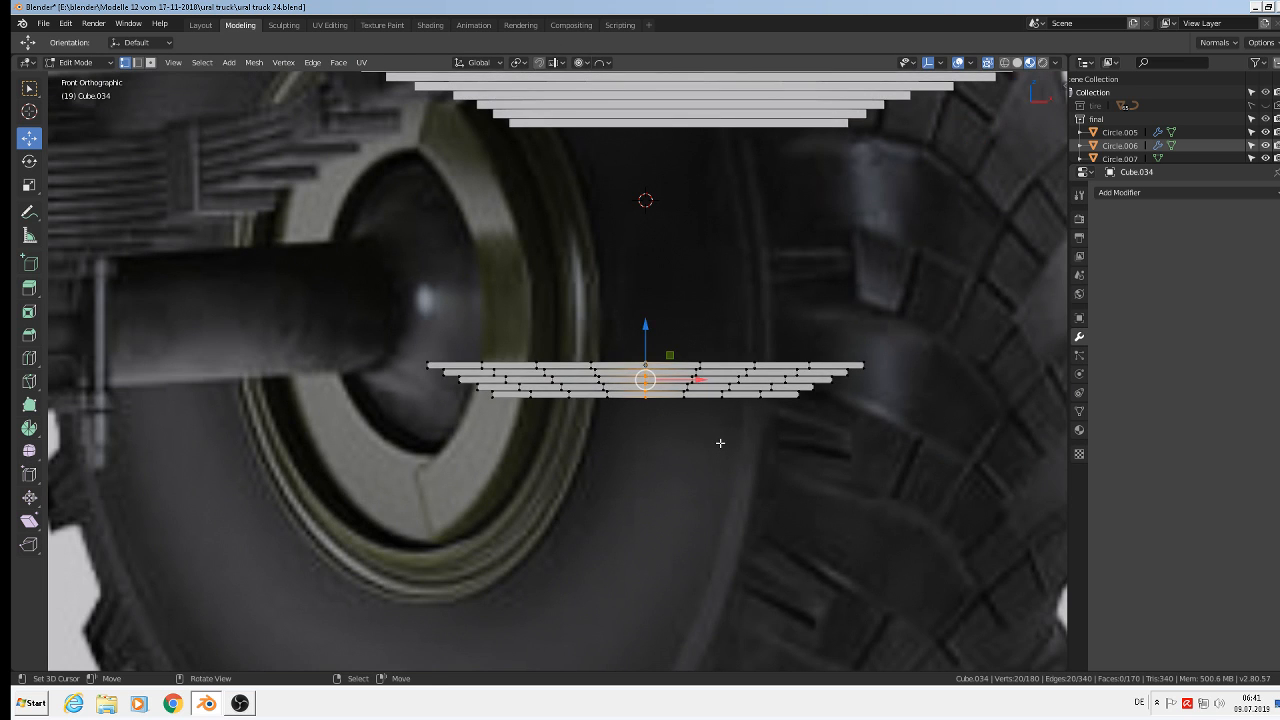
key(g)
key(z)
scroll(715, 455, up, 5)
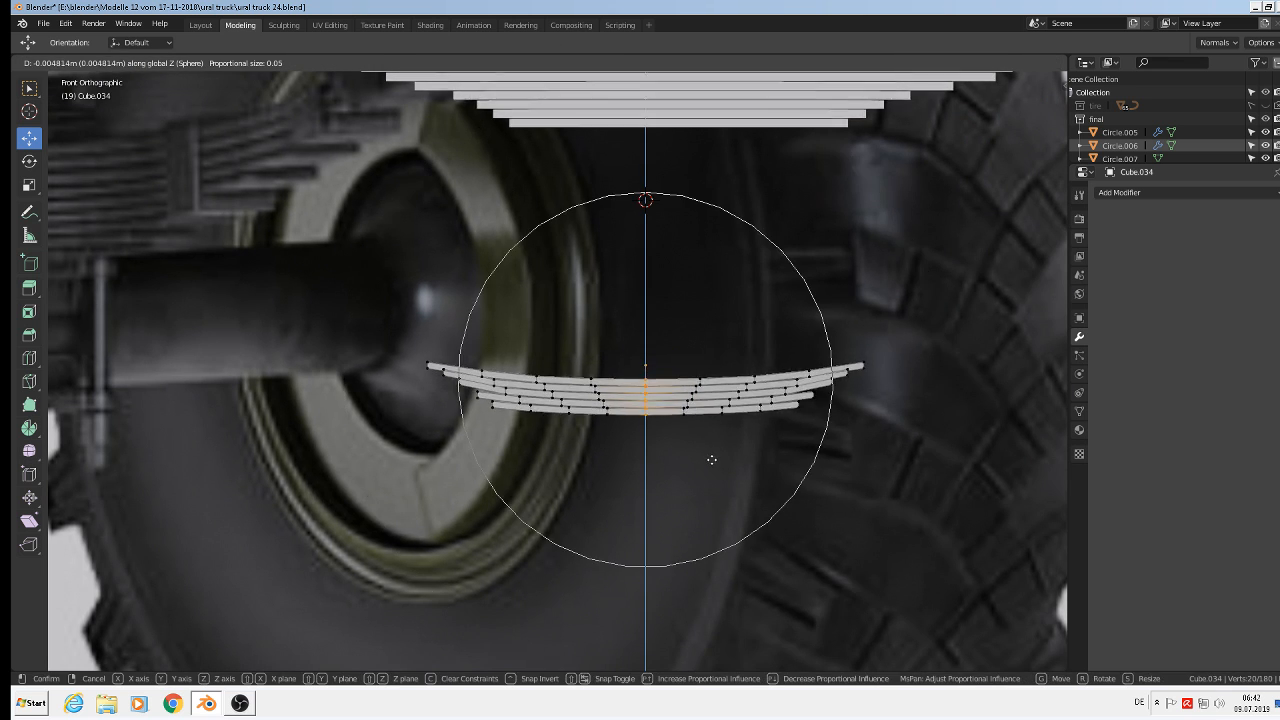
scroll(705, 465, up, 2)
scroll(700, 469, down, 3)
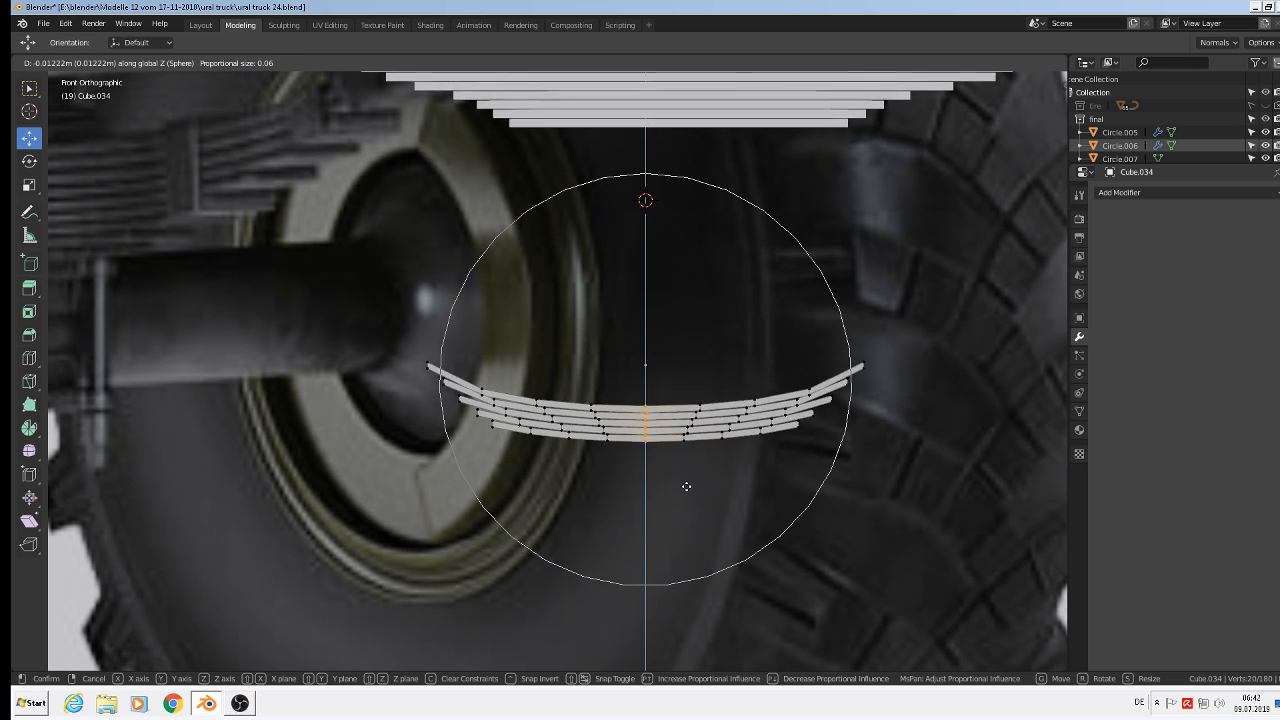
scroll(684, 484, down, 1)
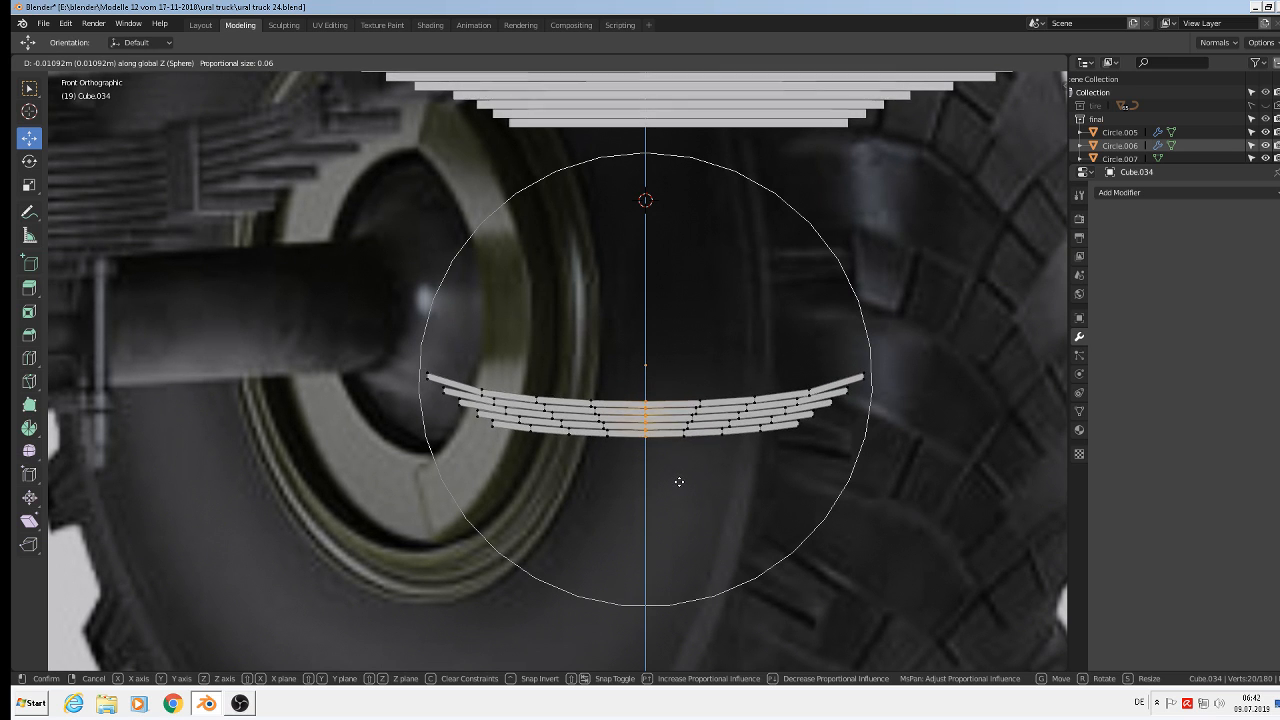
right_click(682, 485)
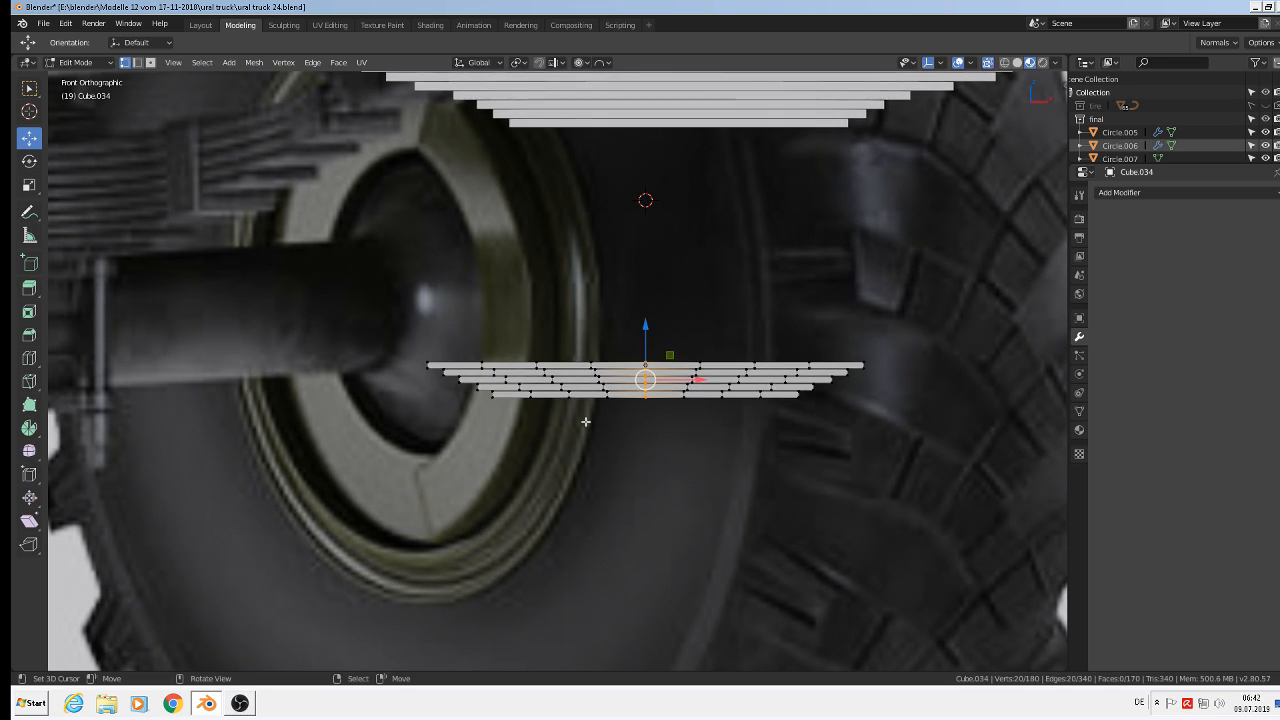
- Add one centred loop cut to the left end segment of each of the five leaves
scroll(449, 364, up, 2)
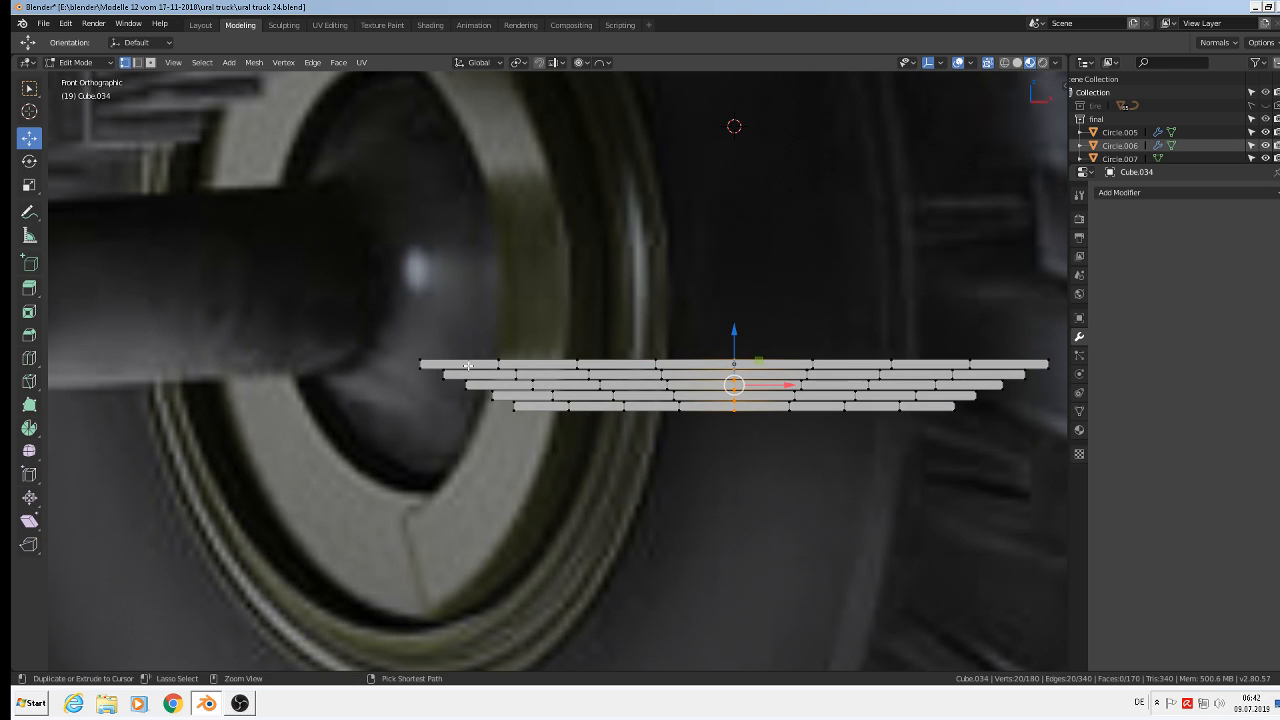
key(ctrl+r)
click(471, 367)
right_click(471, 367)
key(ctrl+r)
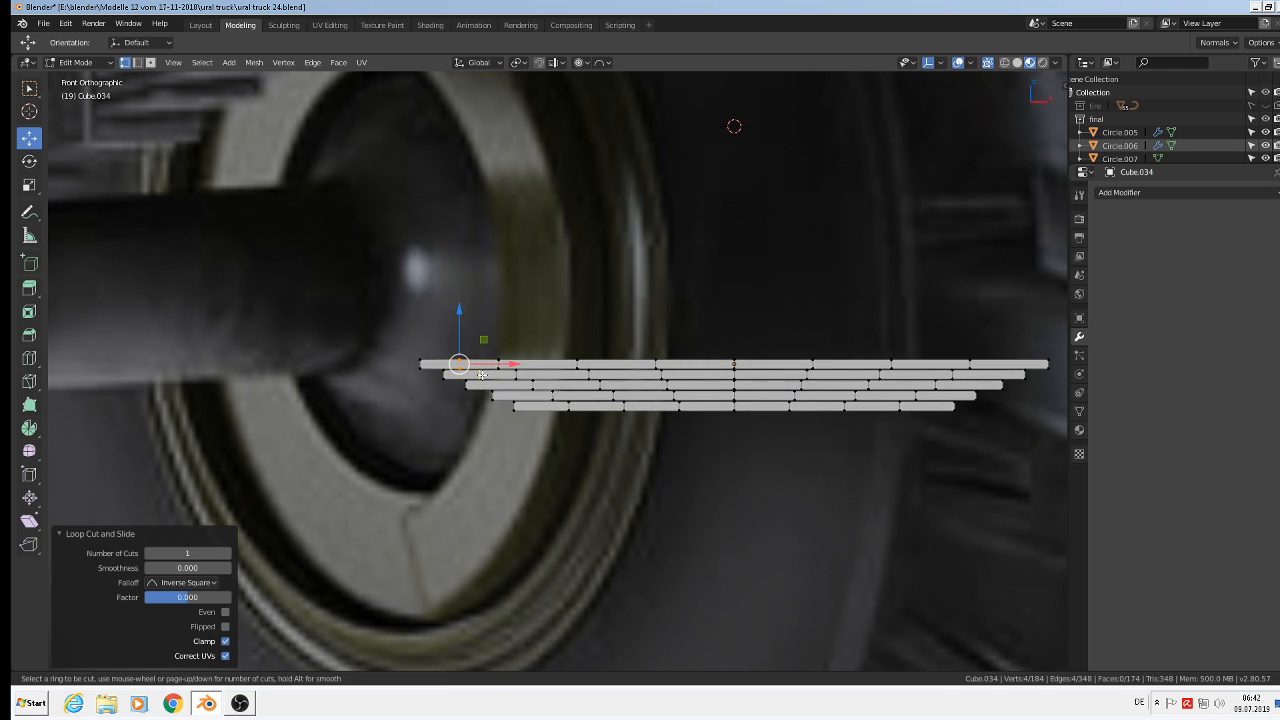
click(499, 385)
right_click(499, 385)
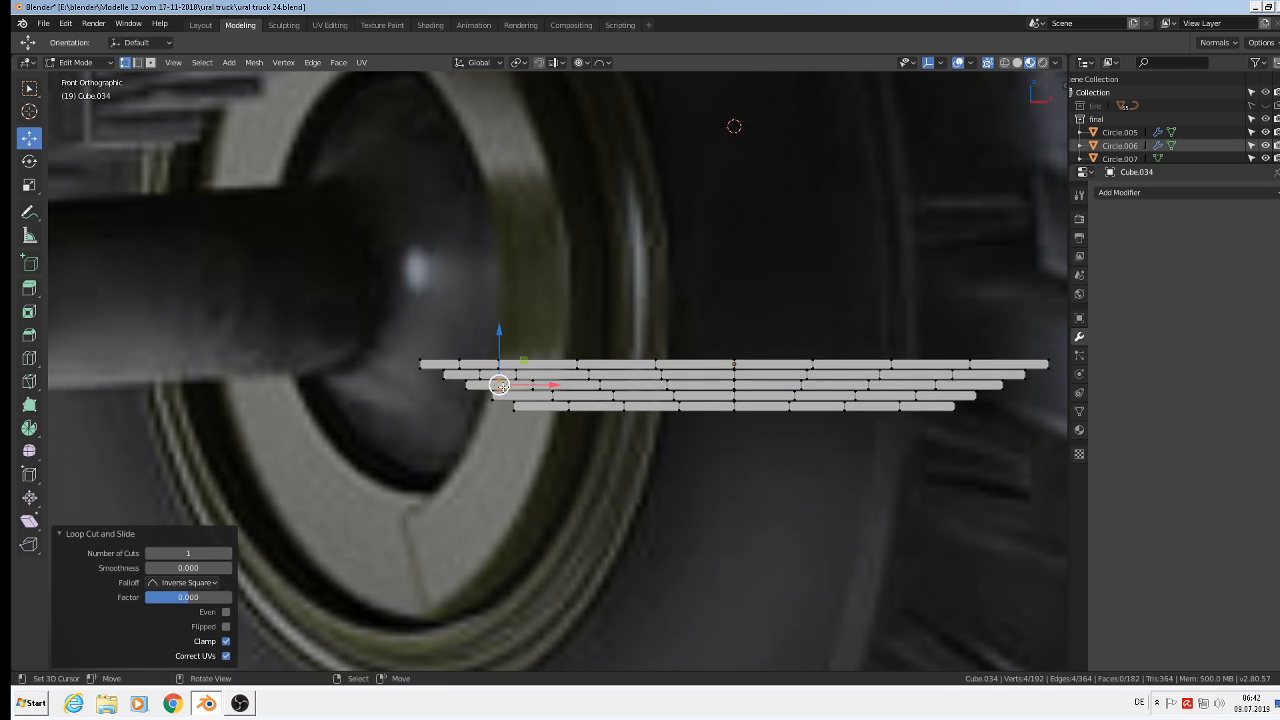
key(ctrl+r)
click(530, 408)
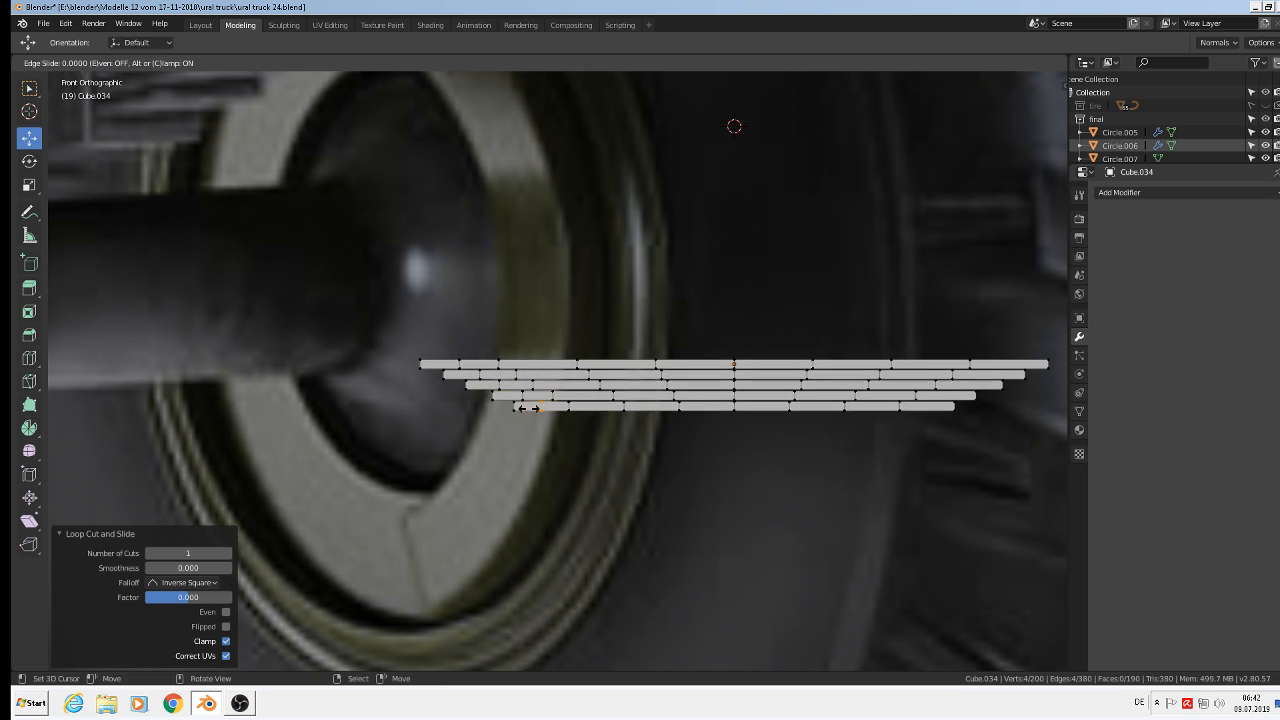
right_click(530, 408)
- Add one centred loop cut to the right end segment of each of the five leaves
click(952, 408)
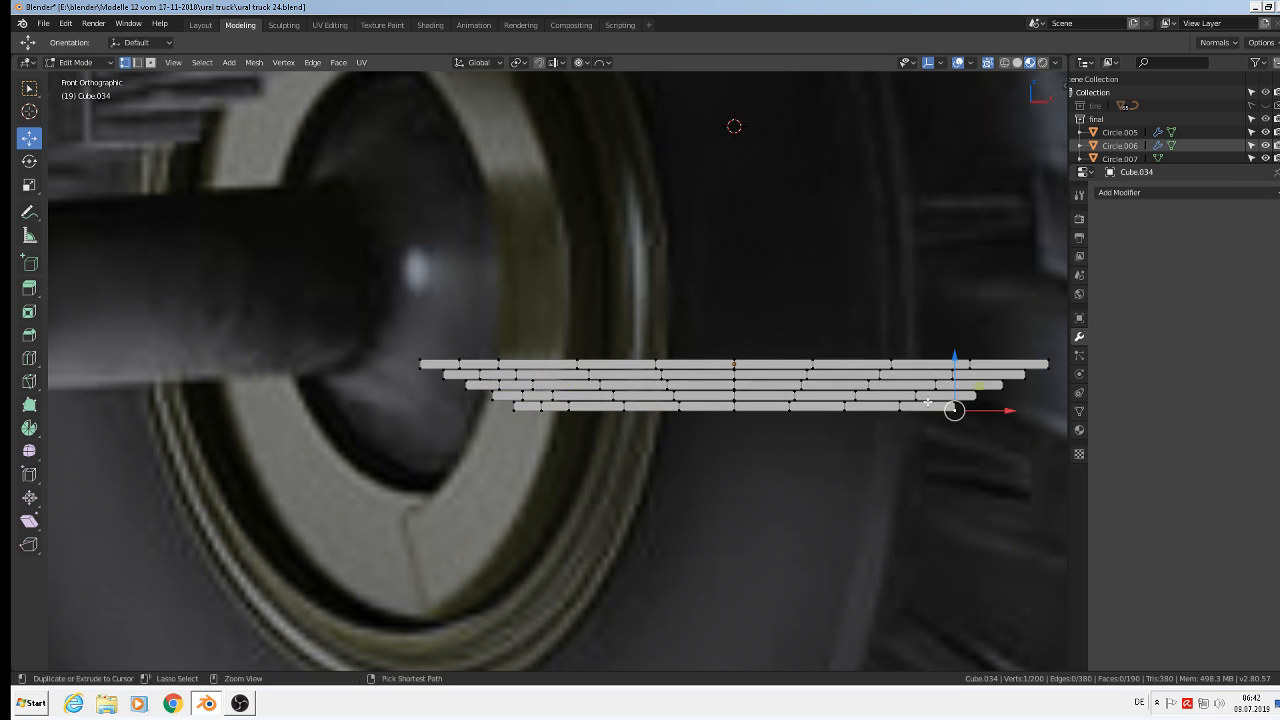
key(ctrl+r)
click(948, 395)
right_click(948, 395)
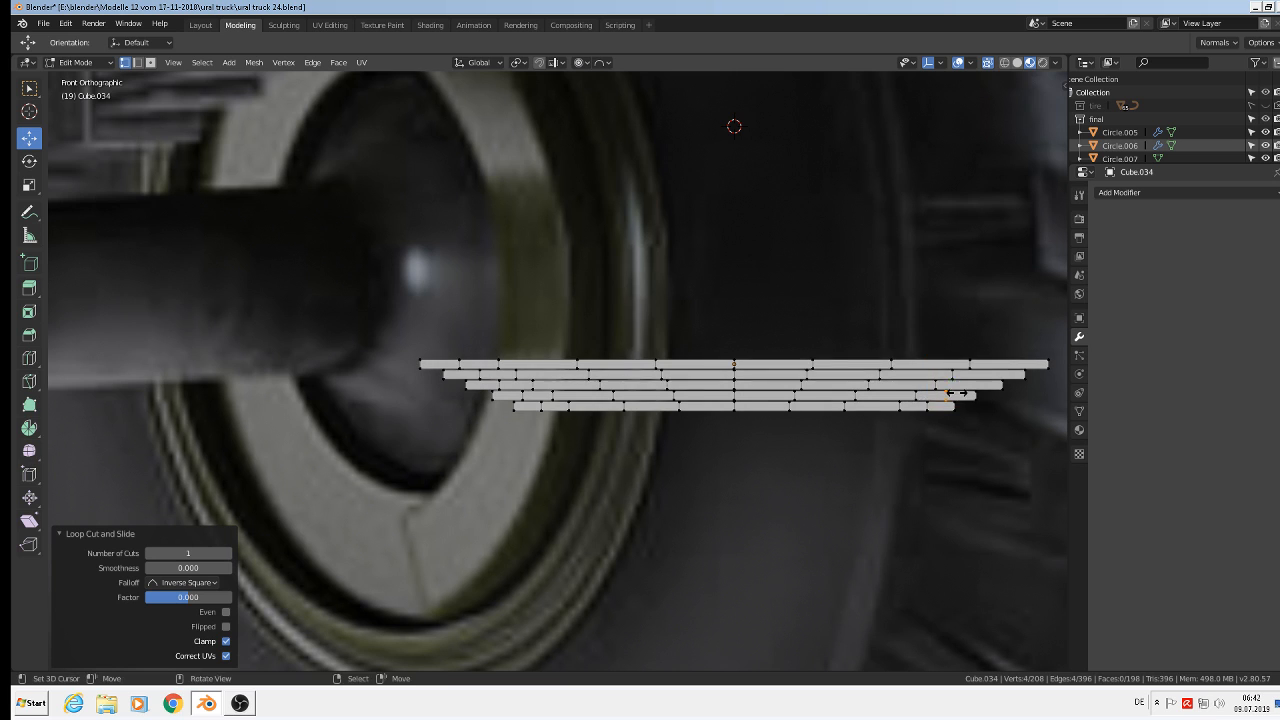
key(ctrl+r)
click(968, 378)
right_click(968, 378)
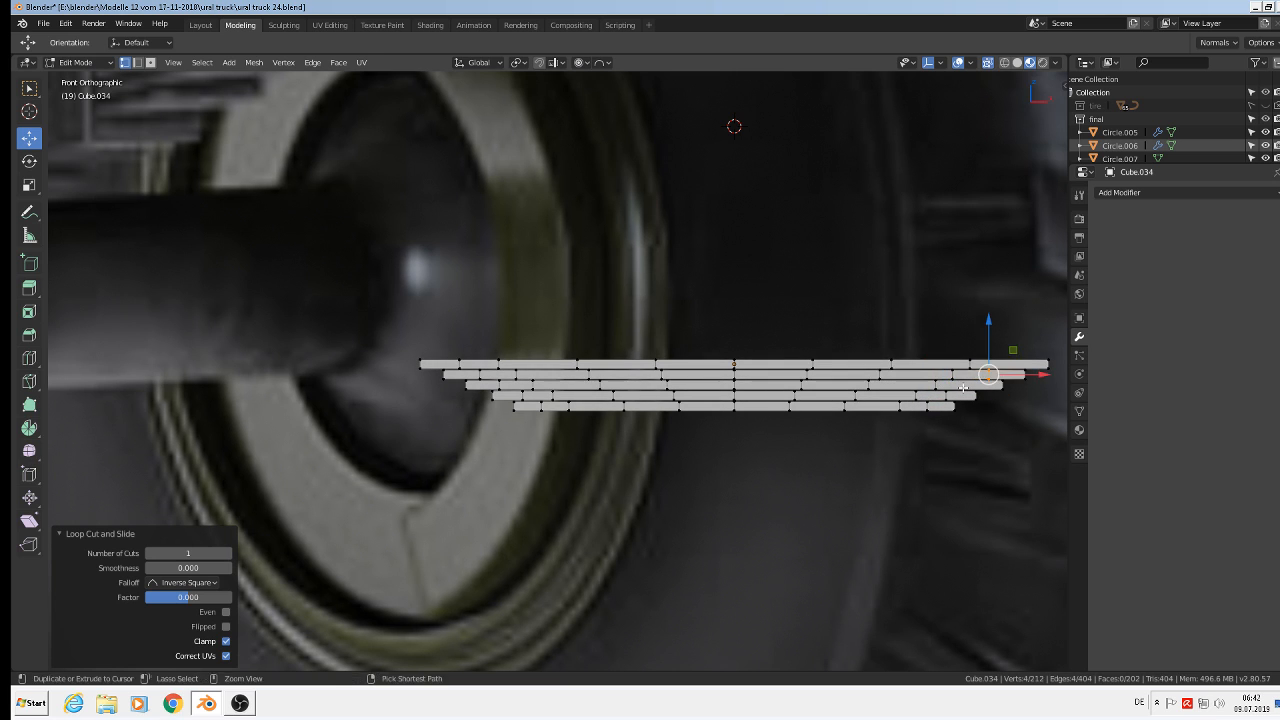
key(ctrl+r)
click(965, 386)
right_click(965, 386)
key(ctrl+r)
click(1011, 357)
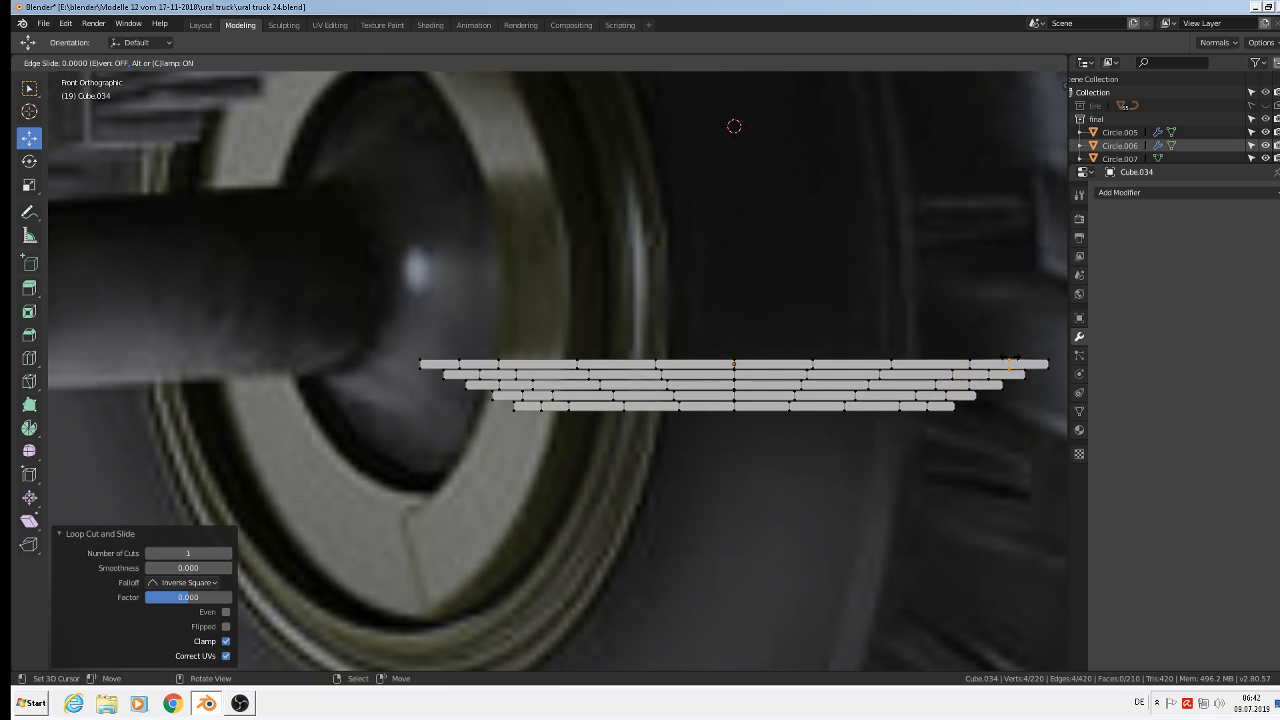
right_click(1010, 358)
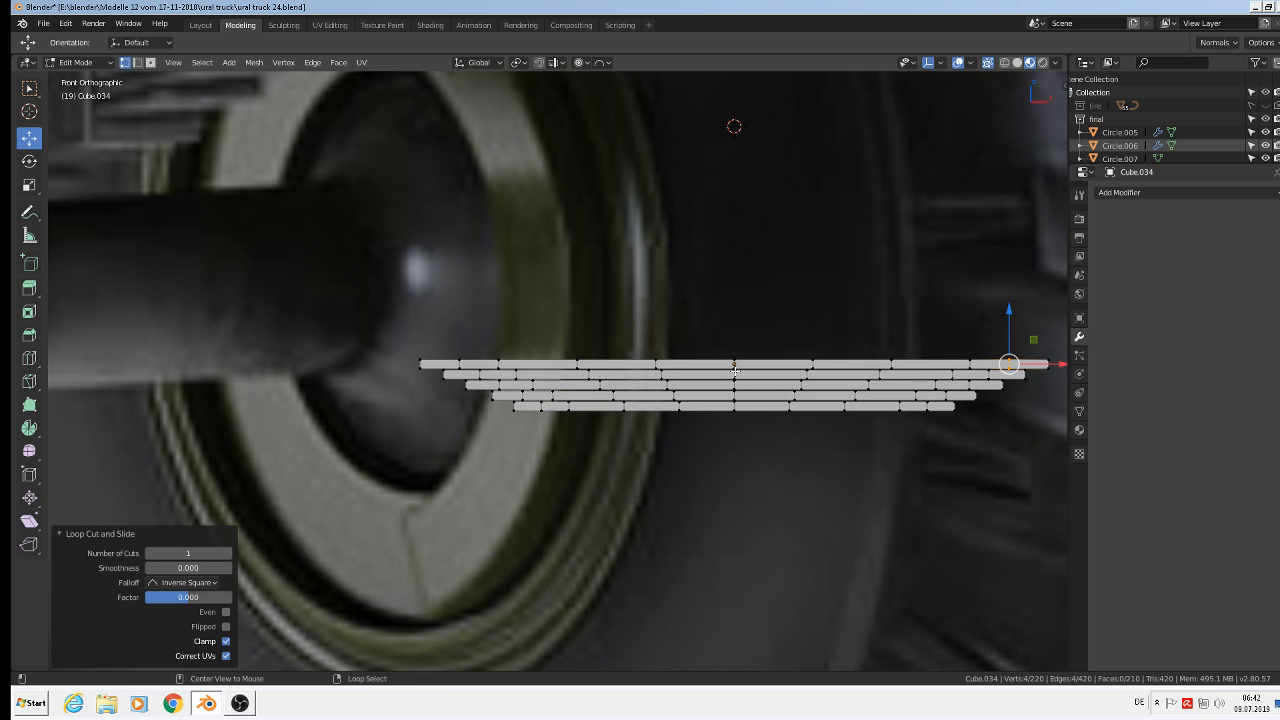
- Clear the current selection and select only the centre column of vertices through all five leaves
key(b)
right_click(747, 454)
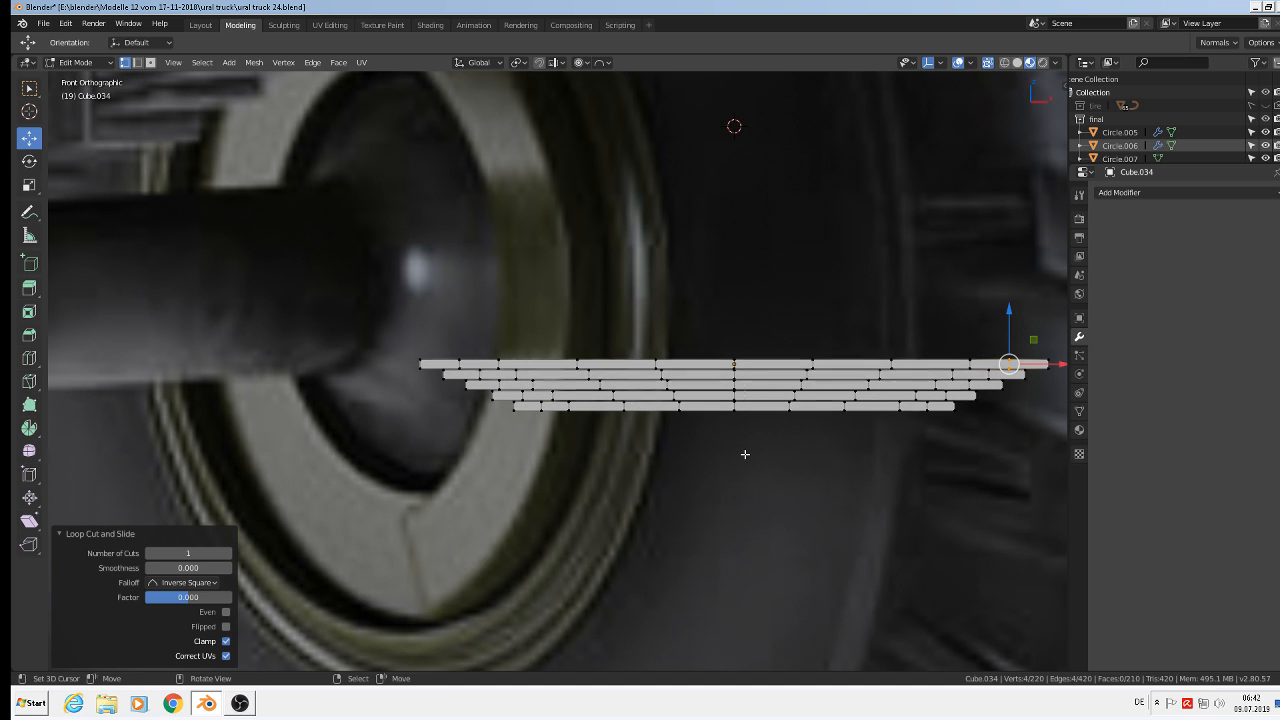
key(alt+a)
key(b)
drag(745, 454, 722, 352)
- Try to bend the leaf stack by moving the centre vertices about 0.017 m down along Z with Sphere proportional editing at size 0.06
key(g)
key(z)
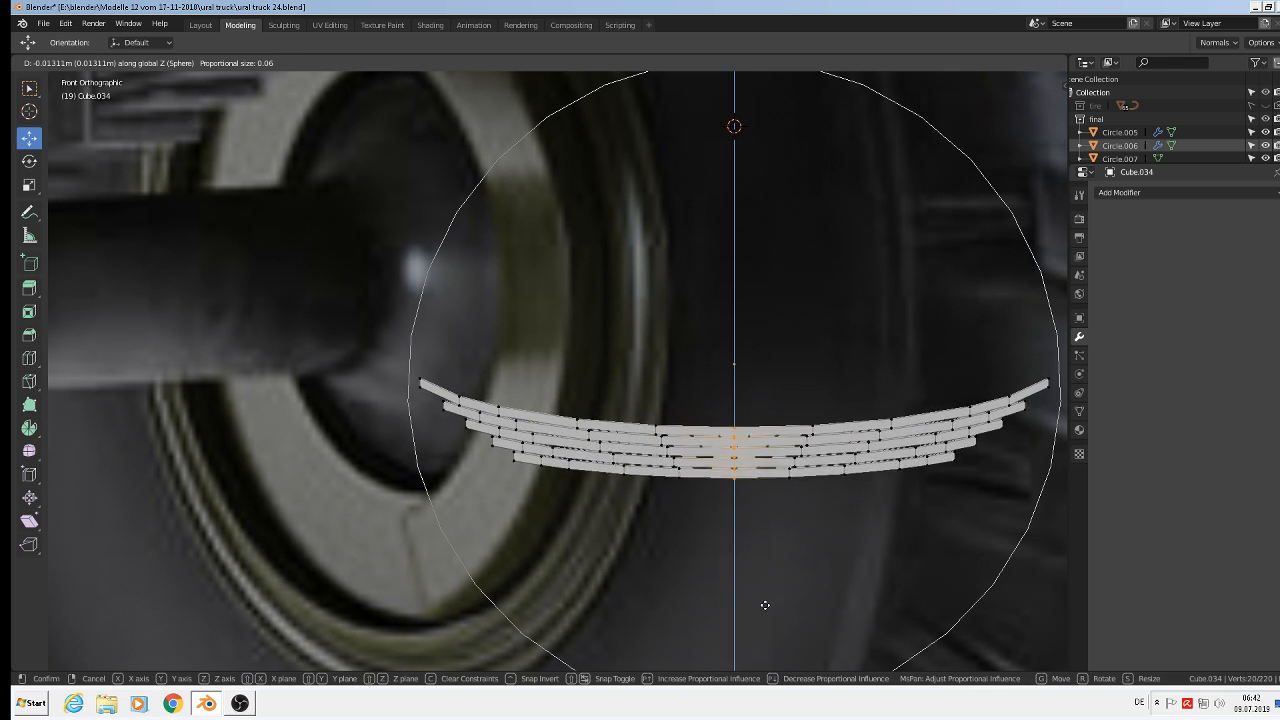
scroll(765, 600, down, 2)
scroll(763, 608, up, 2)
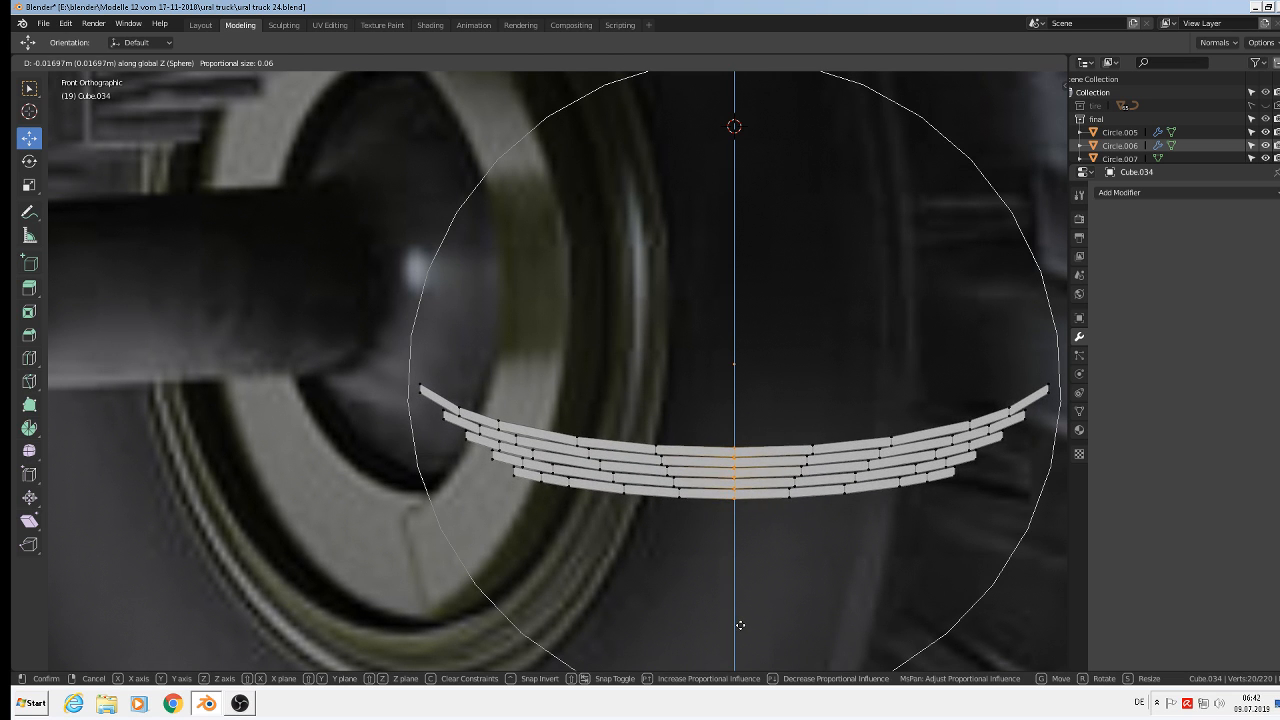
click(740, 625)
scroll(724, 572, down, 6)
key(Tab)
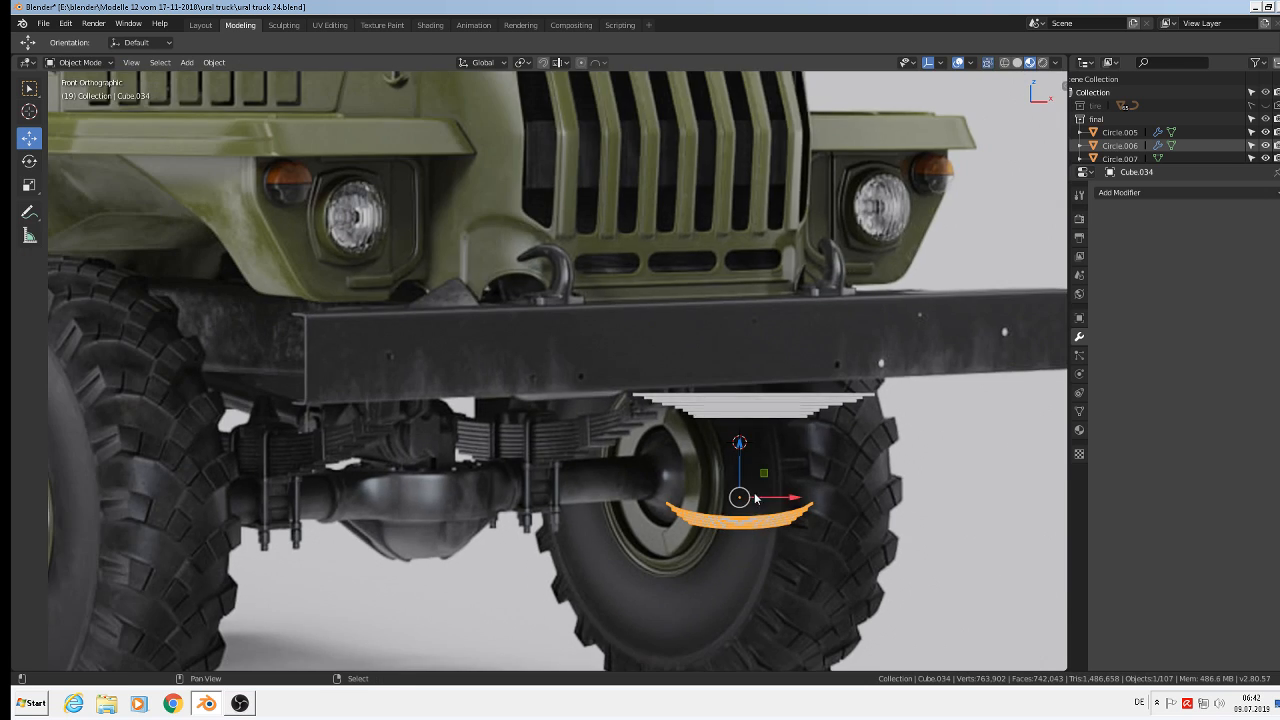
shift+middle_drag(755, 497, 378, 189)
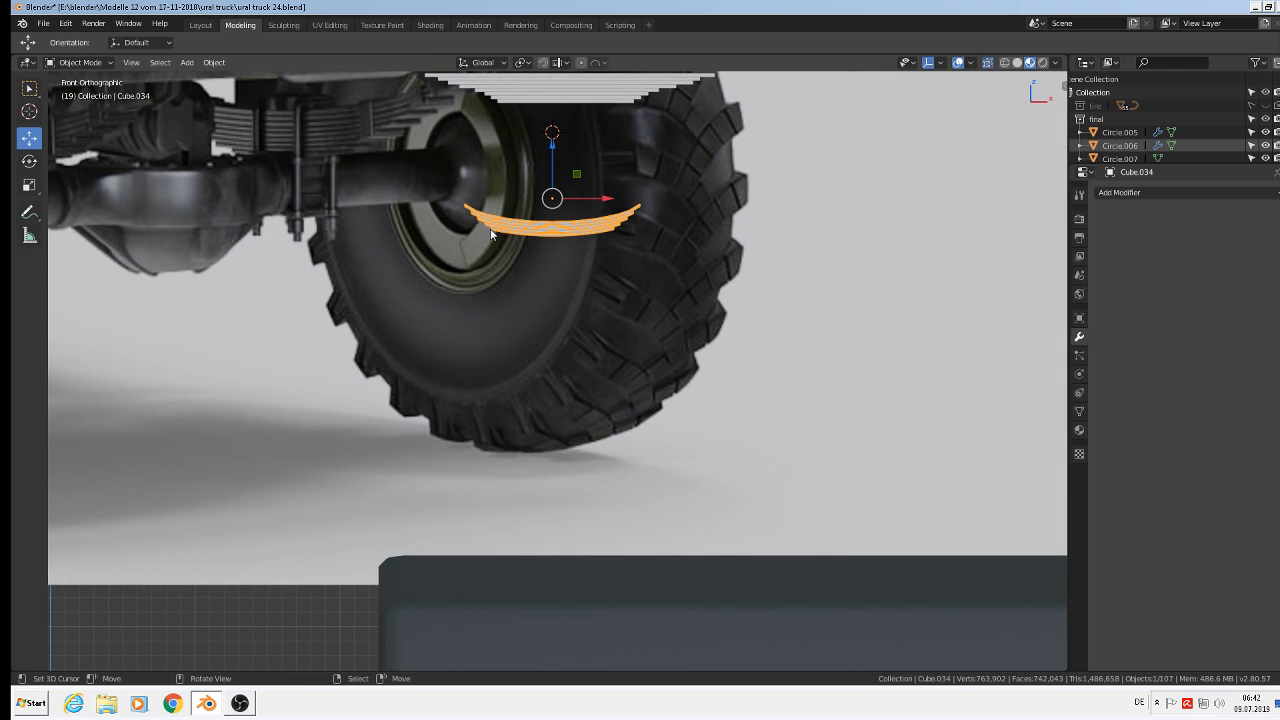
scroll(520, 250, up, 2)
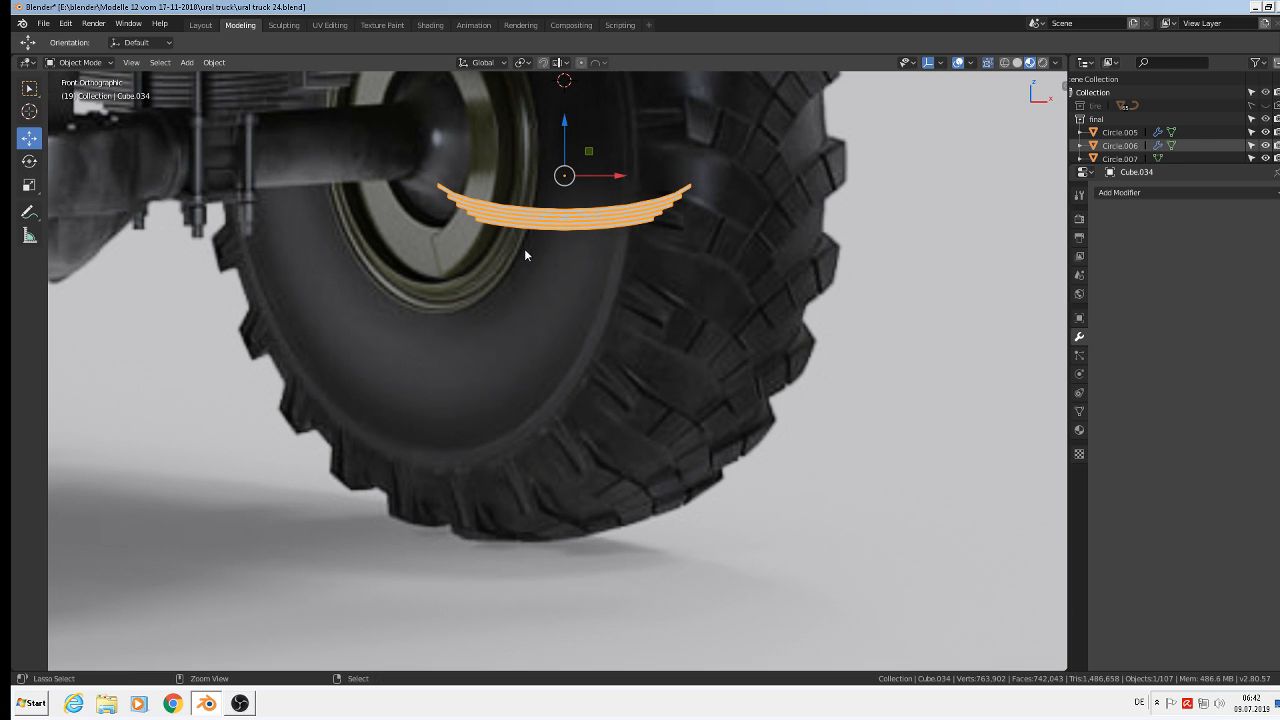
key(Tab)
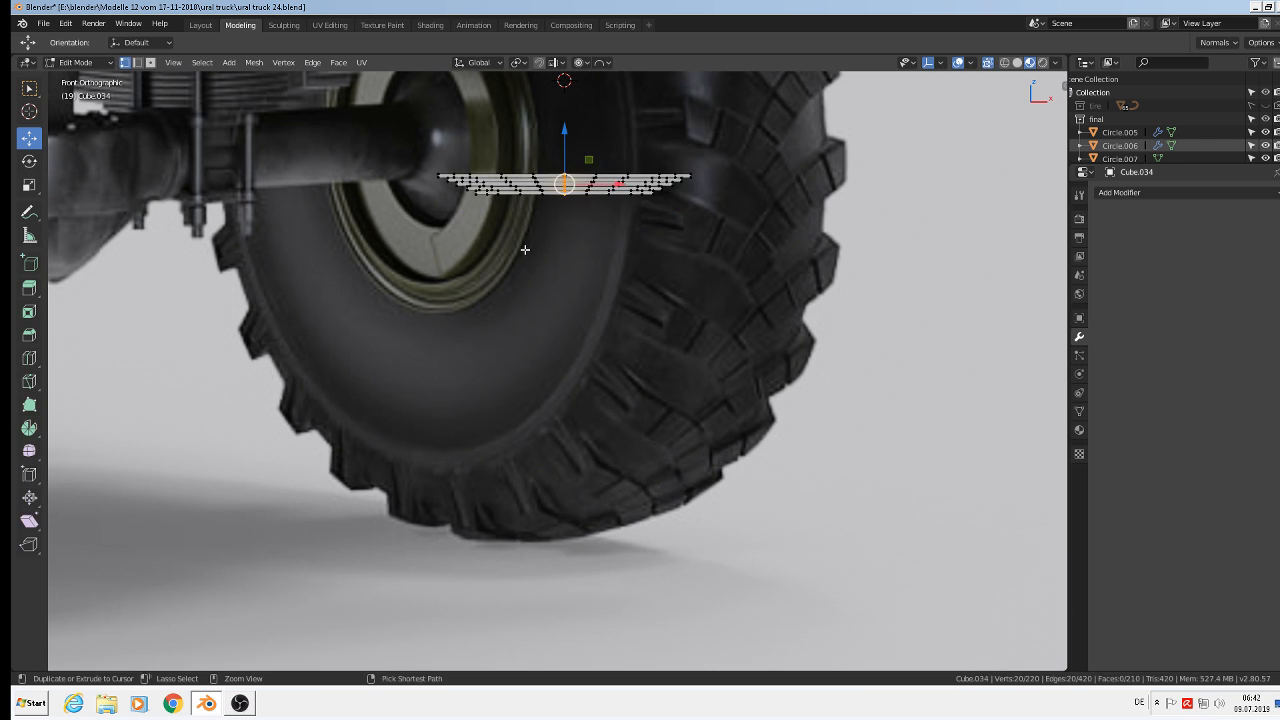
- Bend the leaf stack by moving the centre vertices -0.0181 m along Z with Sphere proportional editing at size 0.069, and leave edit mode
scroll(563, 226, up, 1)
key(g)
key(z)
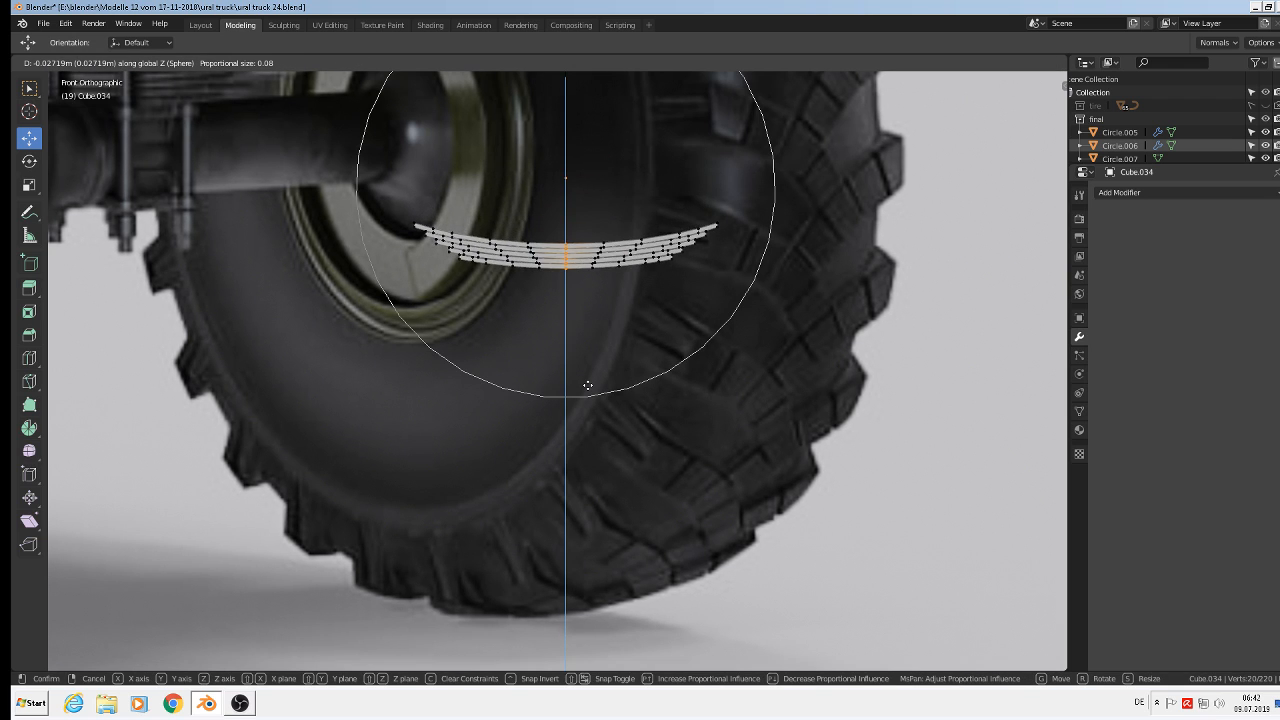
scroll(585, 384, up, 2)
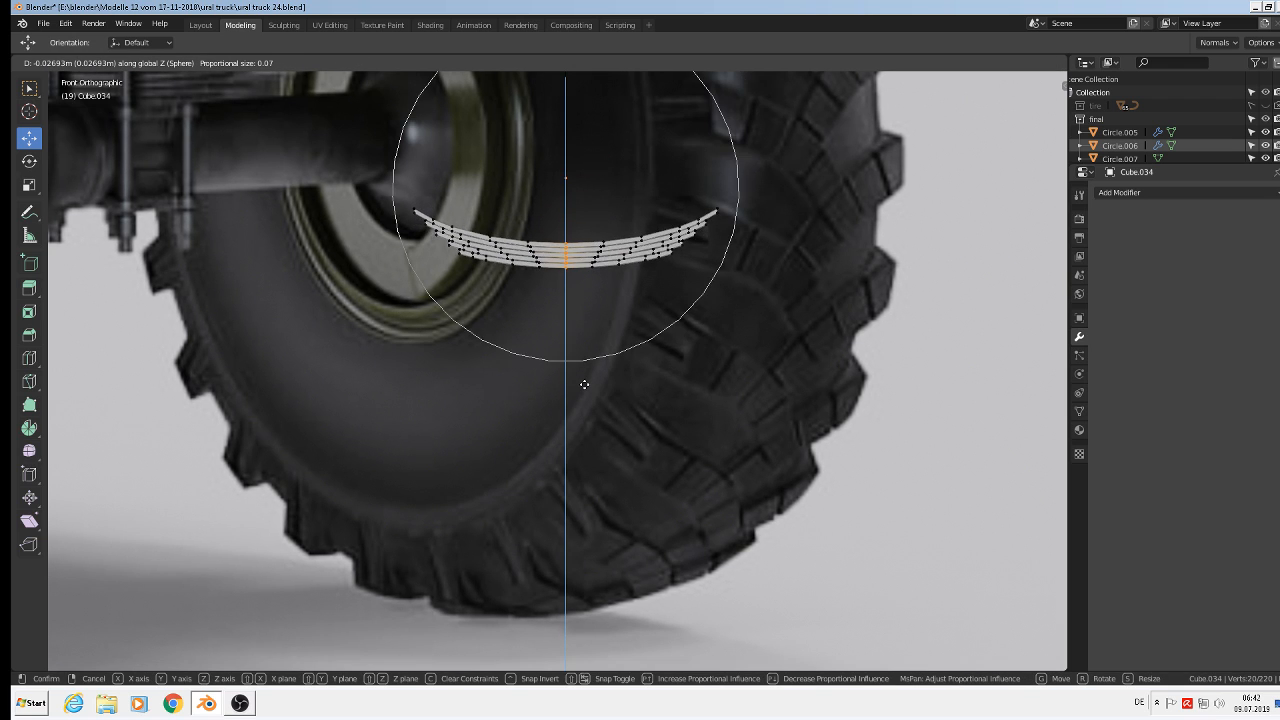
scroll(585, 384, down, 1)
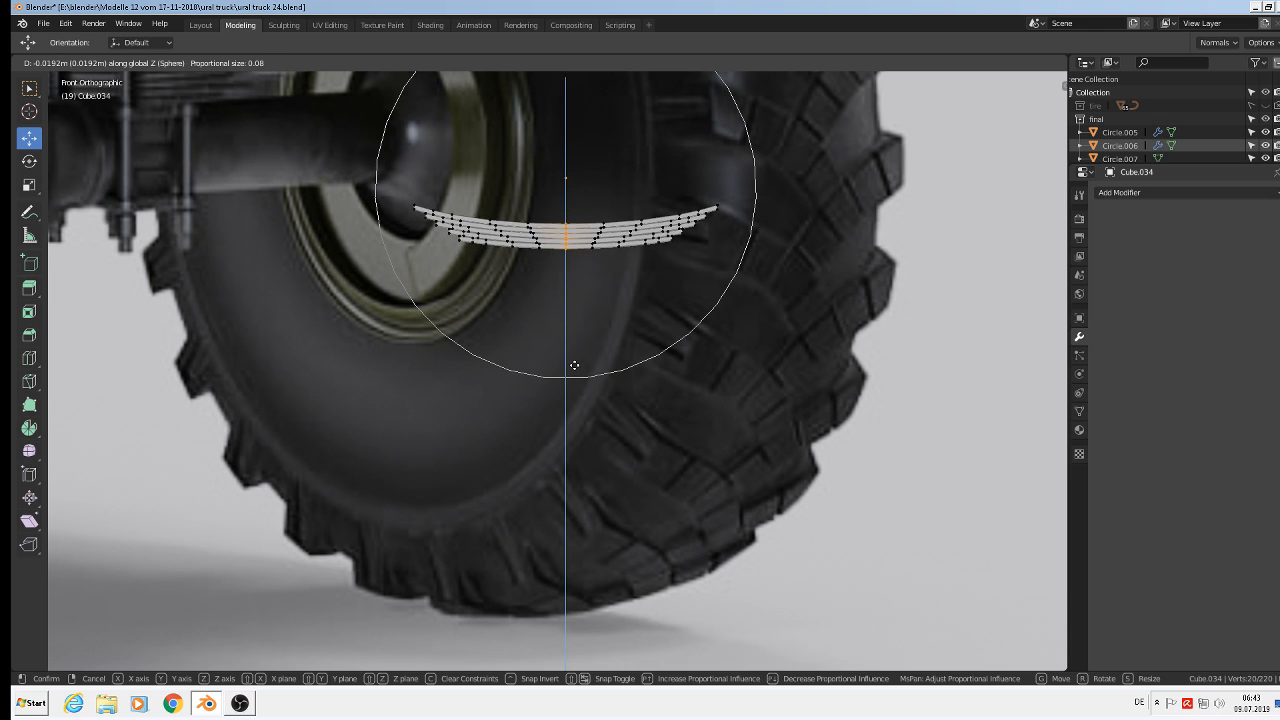
scroll(574, 361, up, 1)
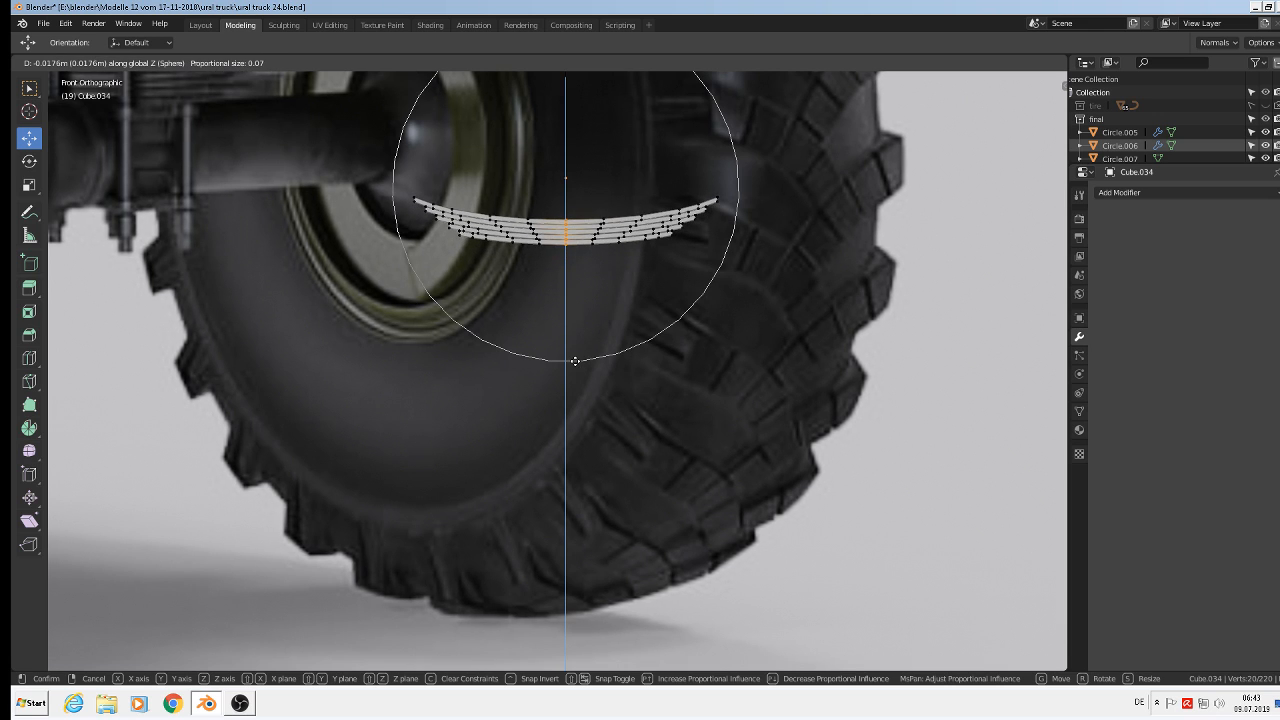
click(575, 362)
scroll(575, 358, down, 5)
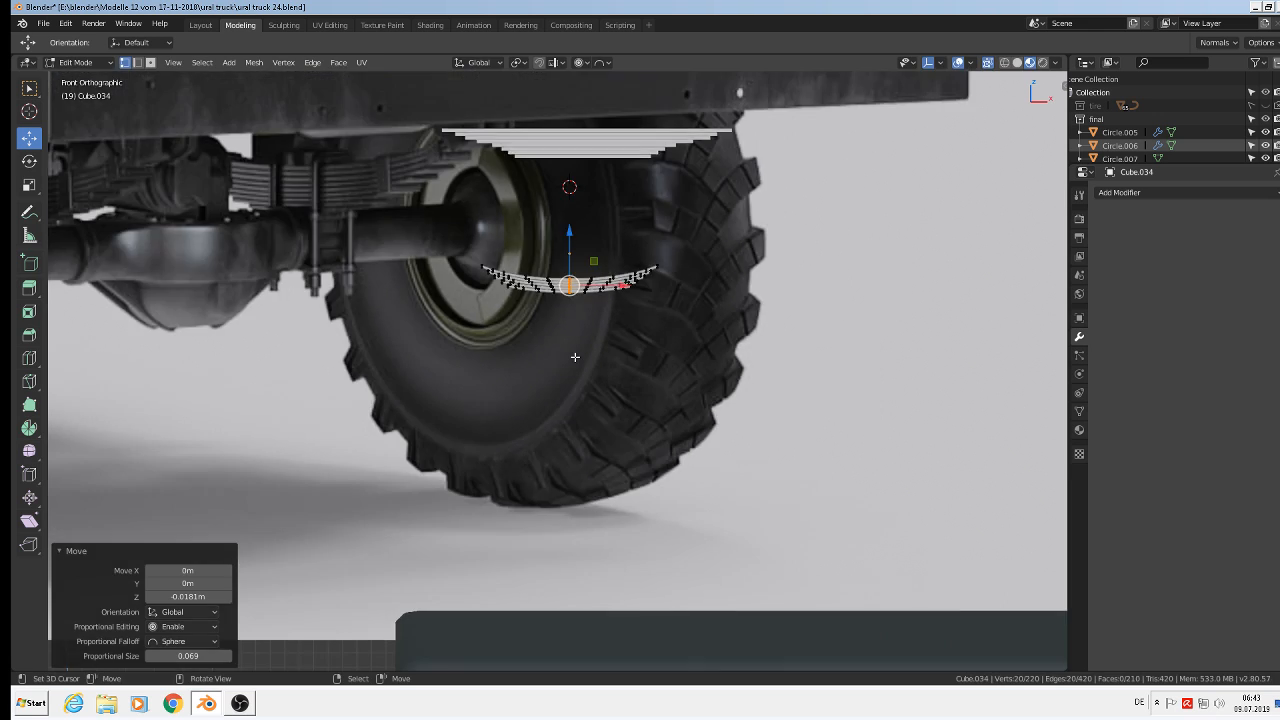
key(Tab)
- Delete the flat leaf stack above the bent one and save the file
scroll(580, 341, up, 2)
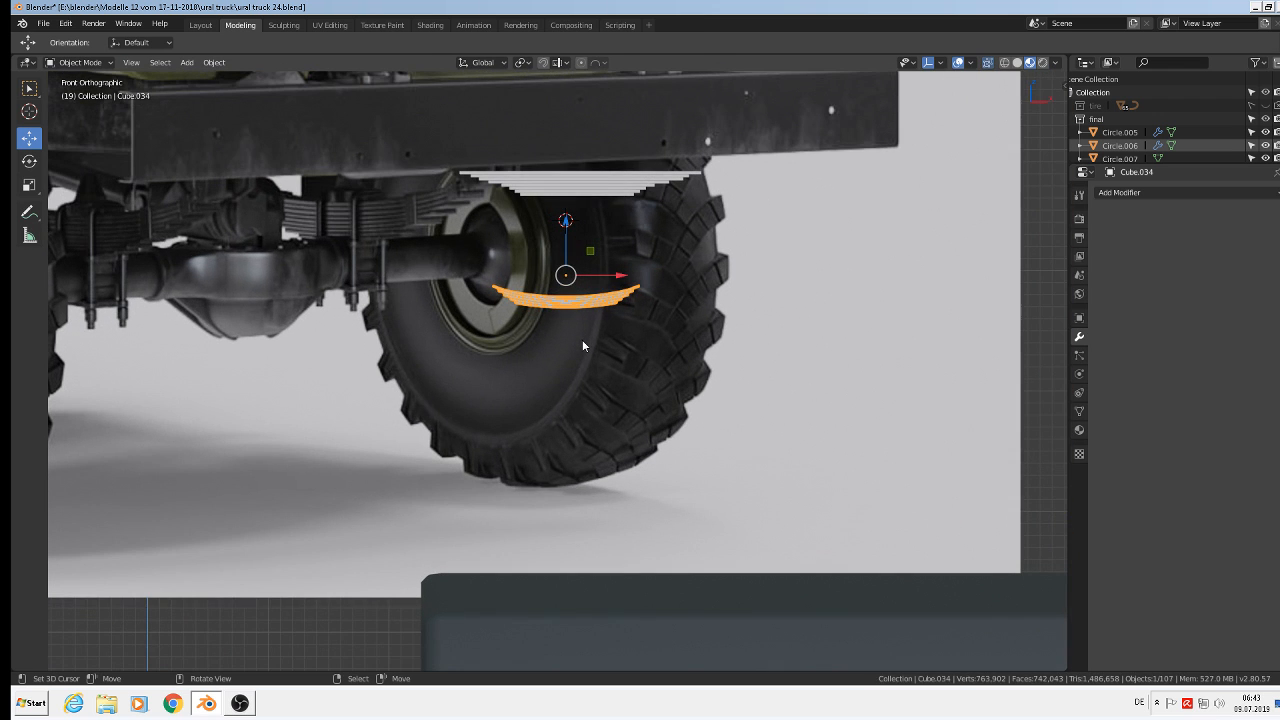
scroll(580, 267, up, 2)
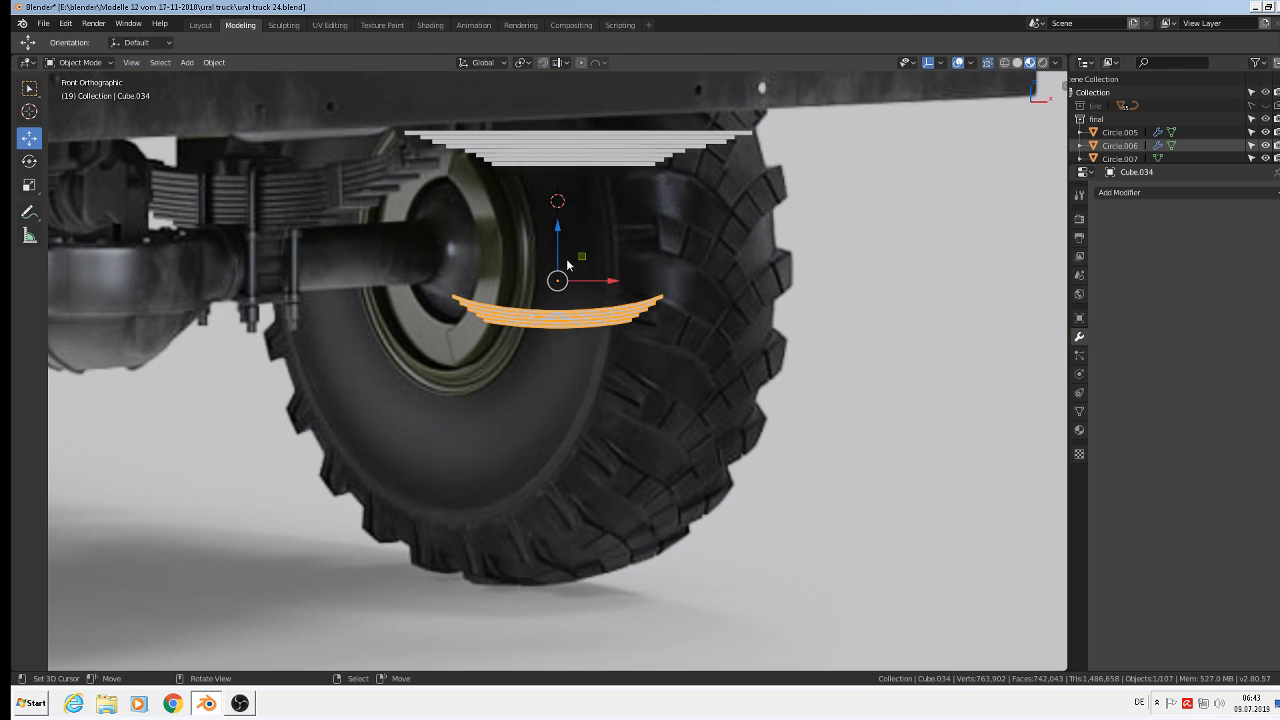
click(513, 157)
key(x)
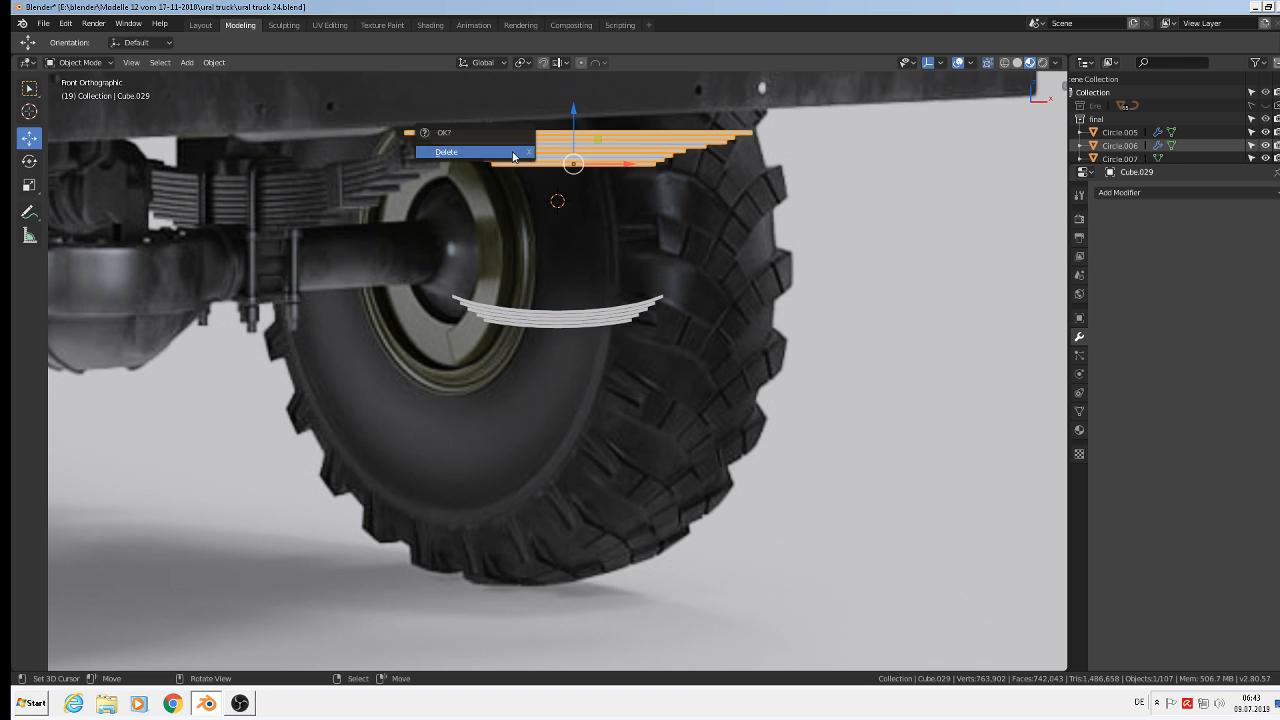
click(506, 149)
click(44, 23)
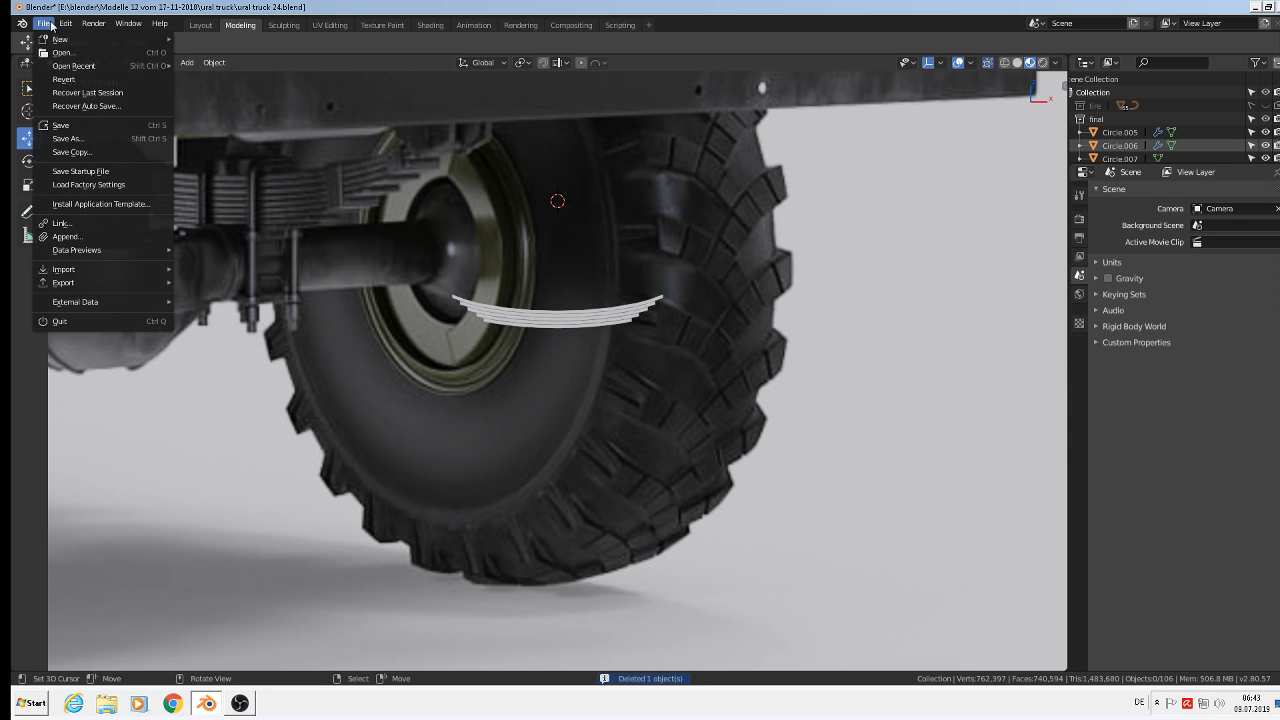
click(86, 127)
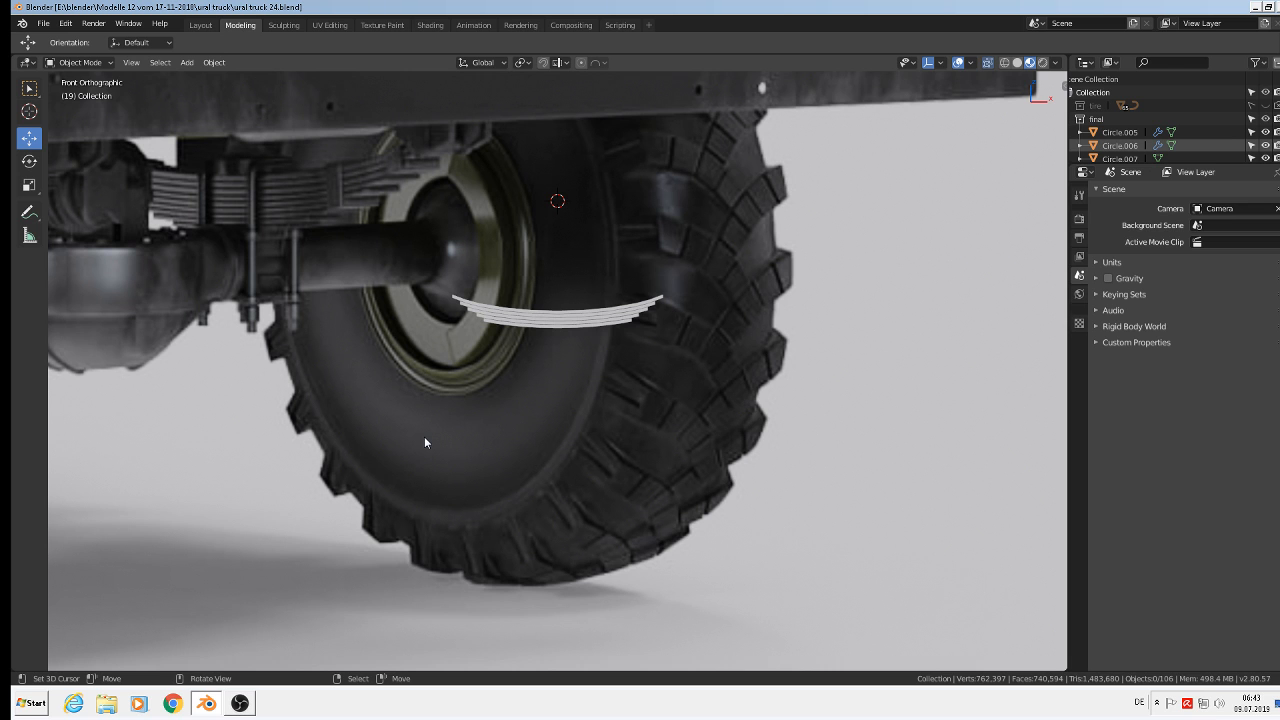
- Select the bent leaf stack and move it -0.166 m along Y, in front of the reference image
middle_drag(535, 337, 493, 246)
click(539, 327)
drag(518, 257, 756, 395)
middle_drag(812, 442, 750, 478)
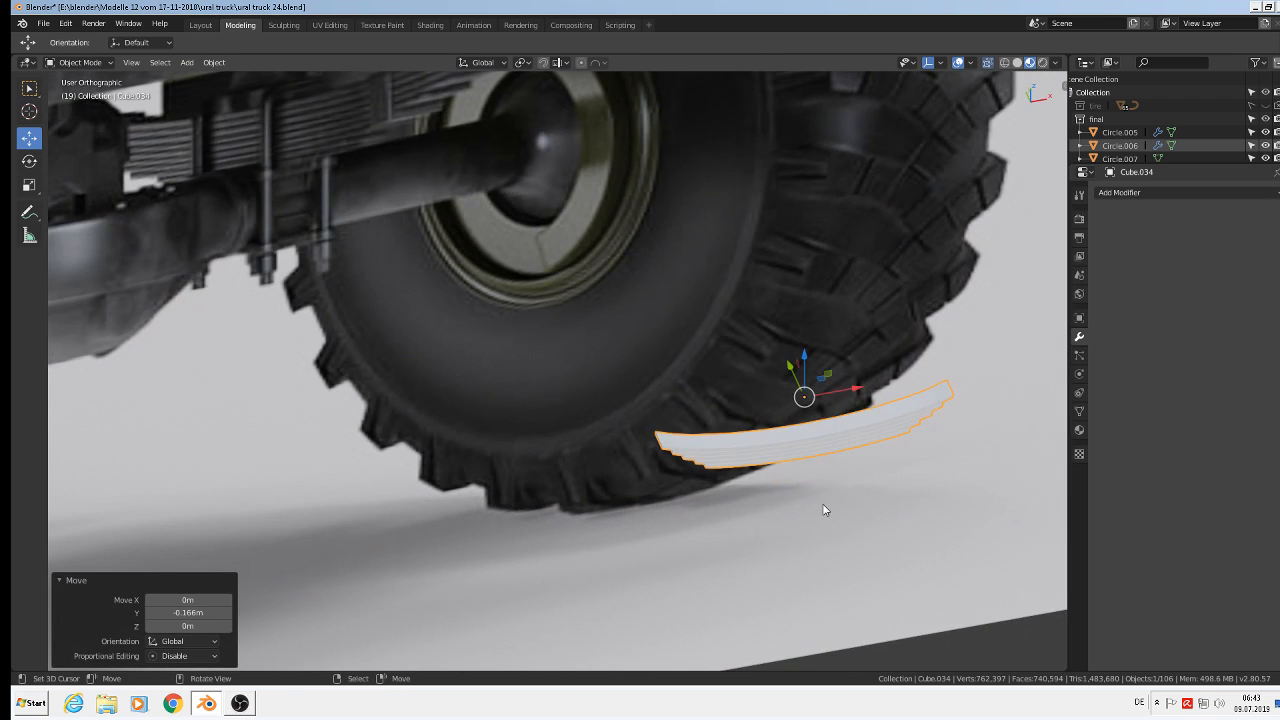
- Add a 2 m cube mesh at the 3D cursor and view it from the front
key(KP_7)
key(KP_Divide)
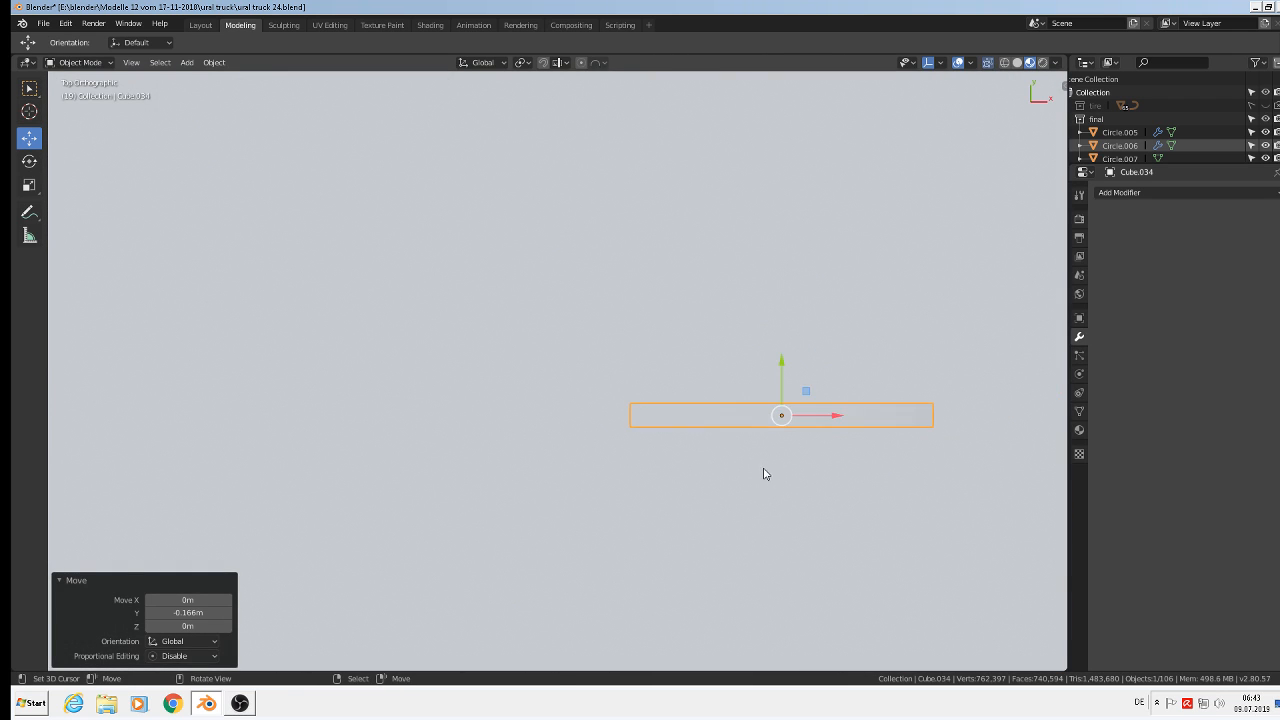
scroll(763, 473, down, 2)
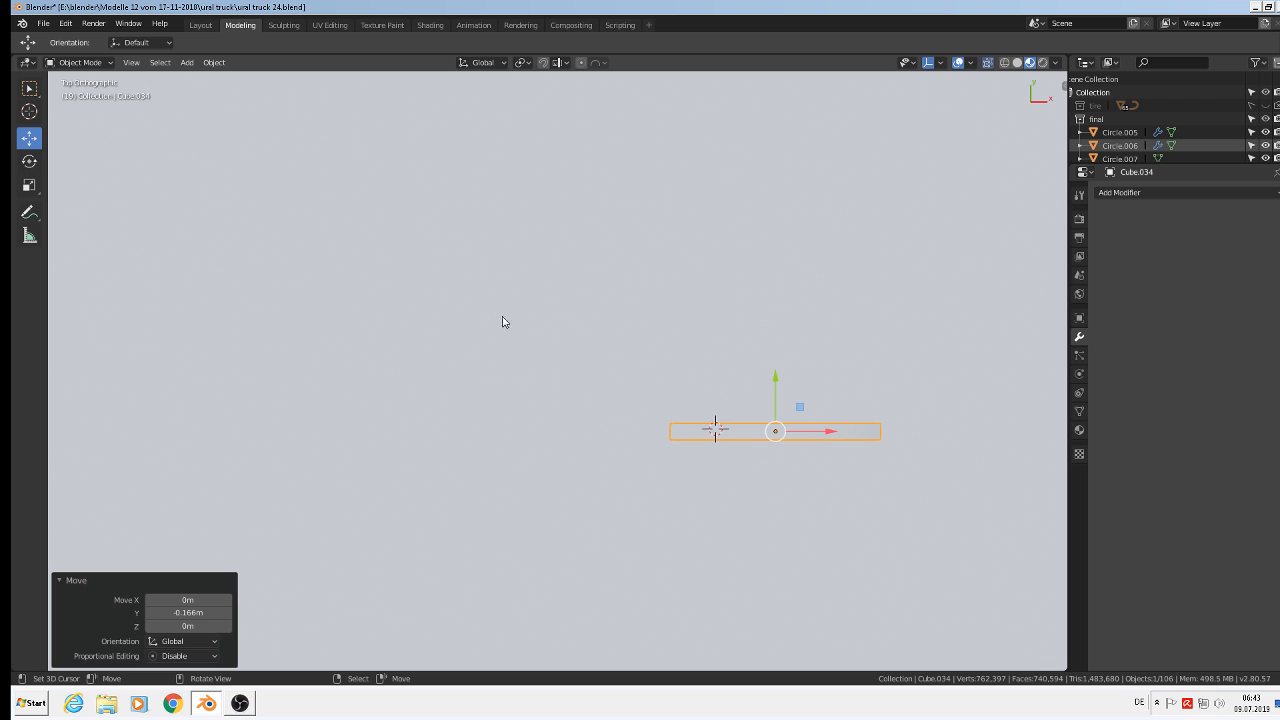
click(187, 62)
mouse_move(204, 78)
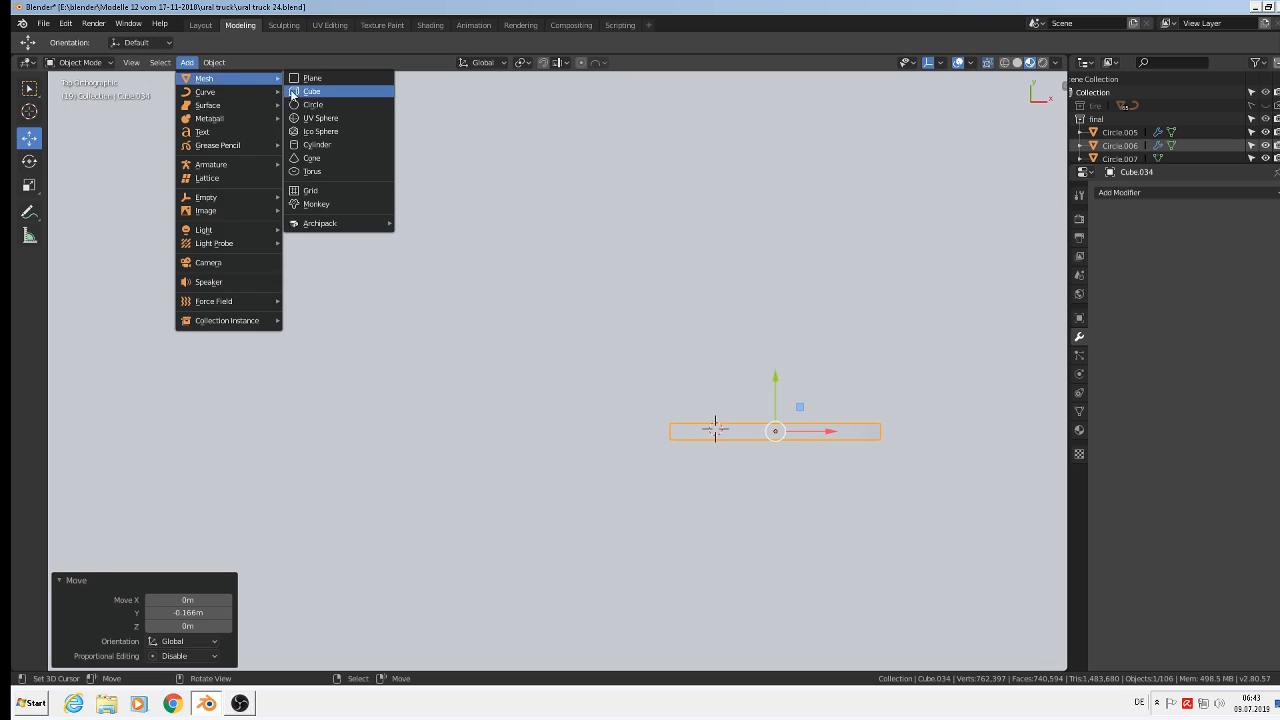
click(293, 94)
middle_drag(828, 436, 820, 260)
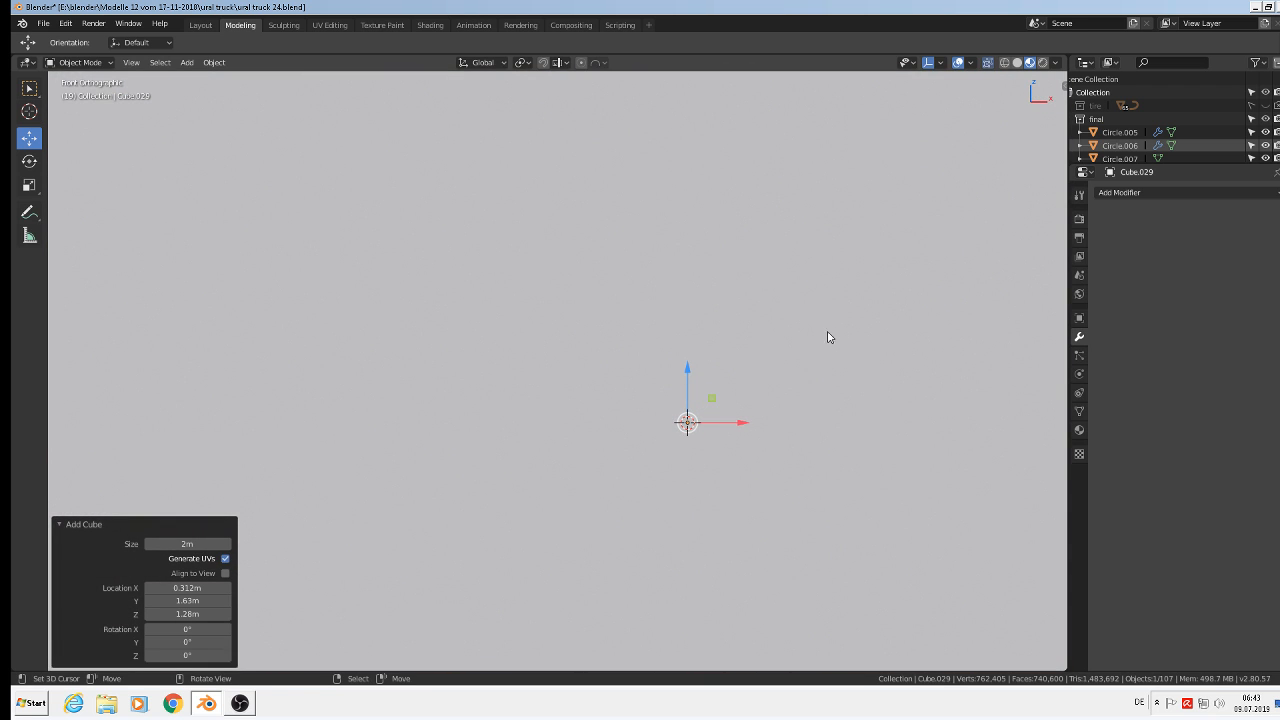
key(KP_1)
- Shrink the cube uniformly to a small block, scaling by about -0.028 and again by 0.197
key(s)
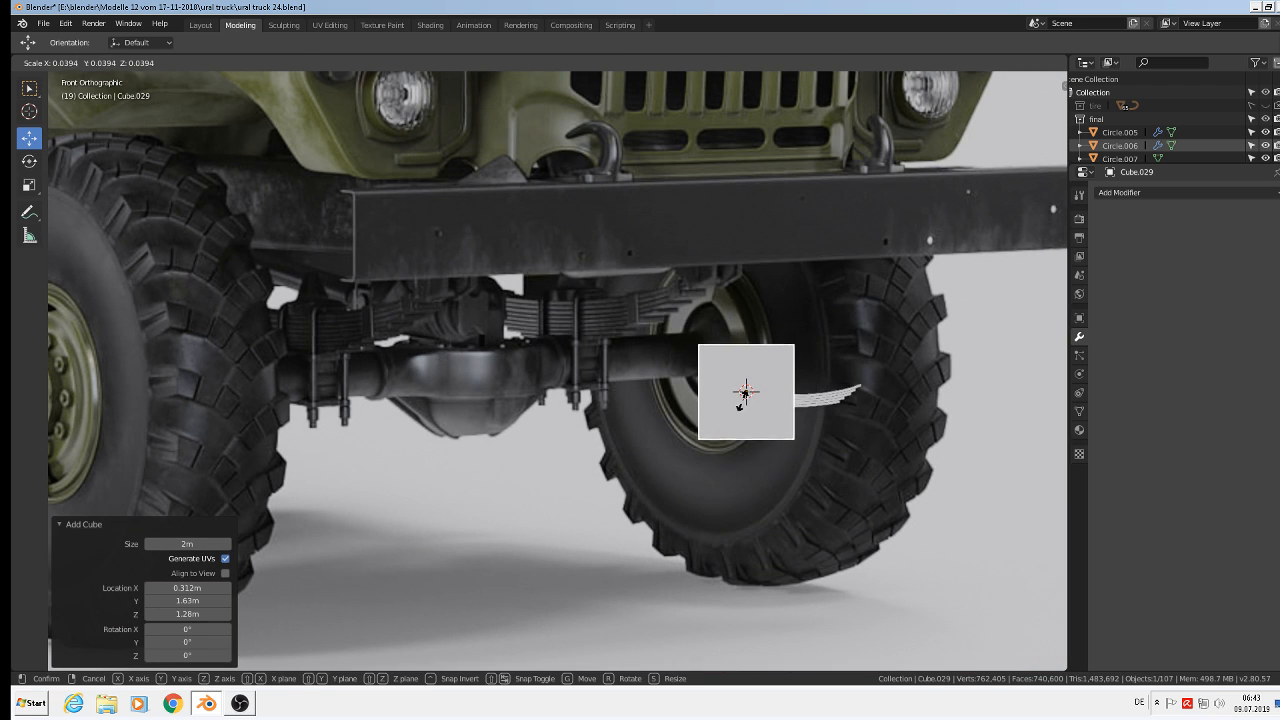
click(743, 389)
scroll(808, 449, up, 4)
scroll(808, 456, up, 1)
key(s)
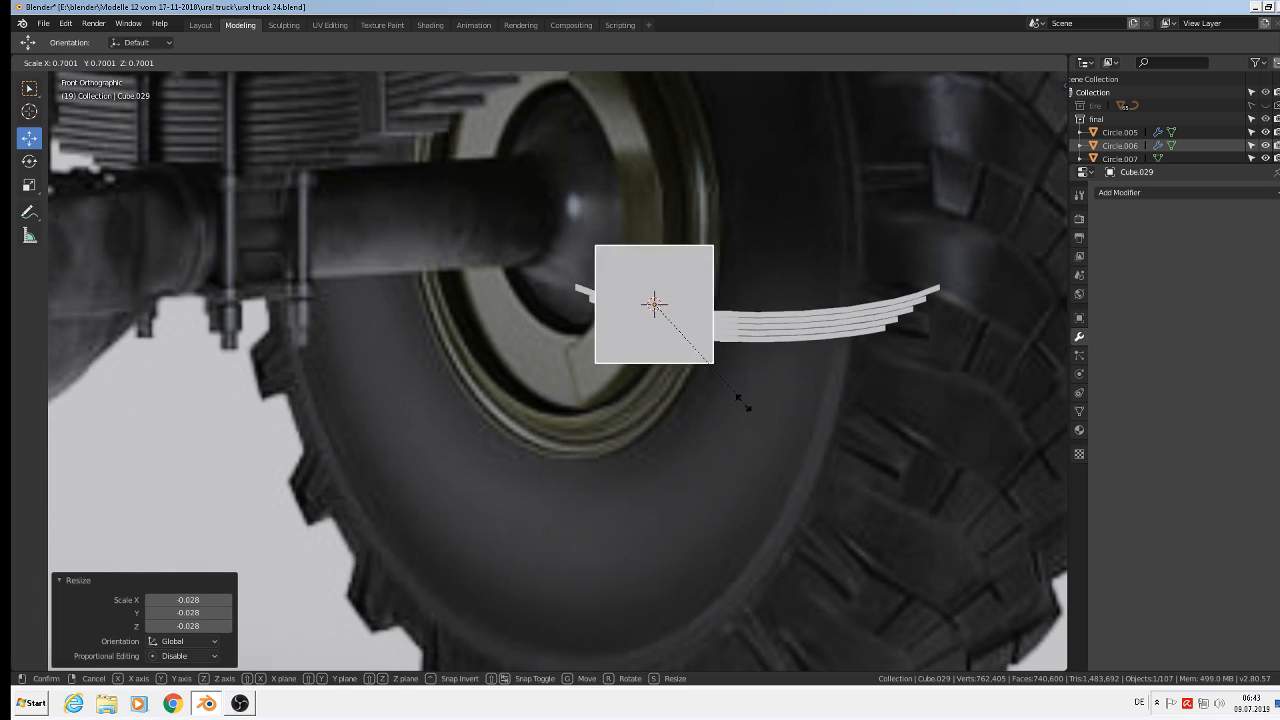
click(666, 333)
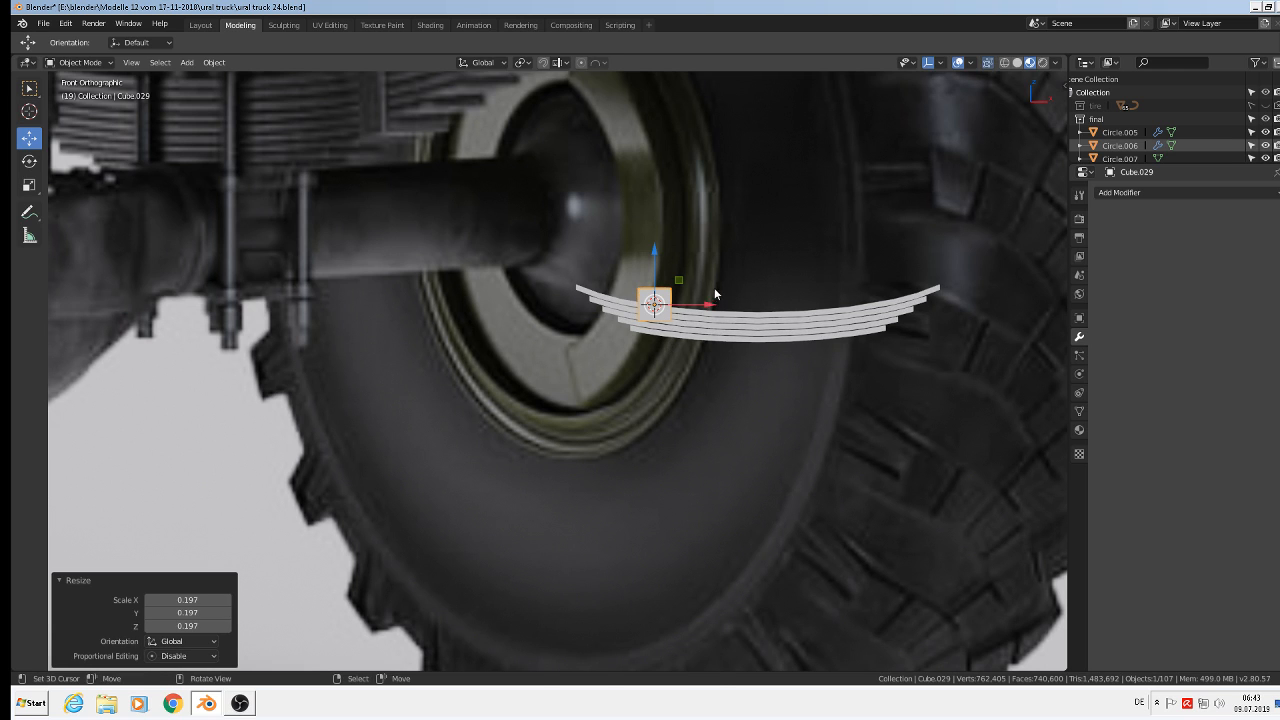
- Move the small block 0.0324 m along X to the middle of the leaf stack
key(g)
key(x)
drag(808, 318, 807, 318)
- Enlarge the block uniformly by 1.315 and flatten it to a thin plate with a Z scale of 0.208
key(s)
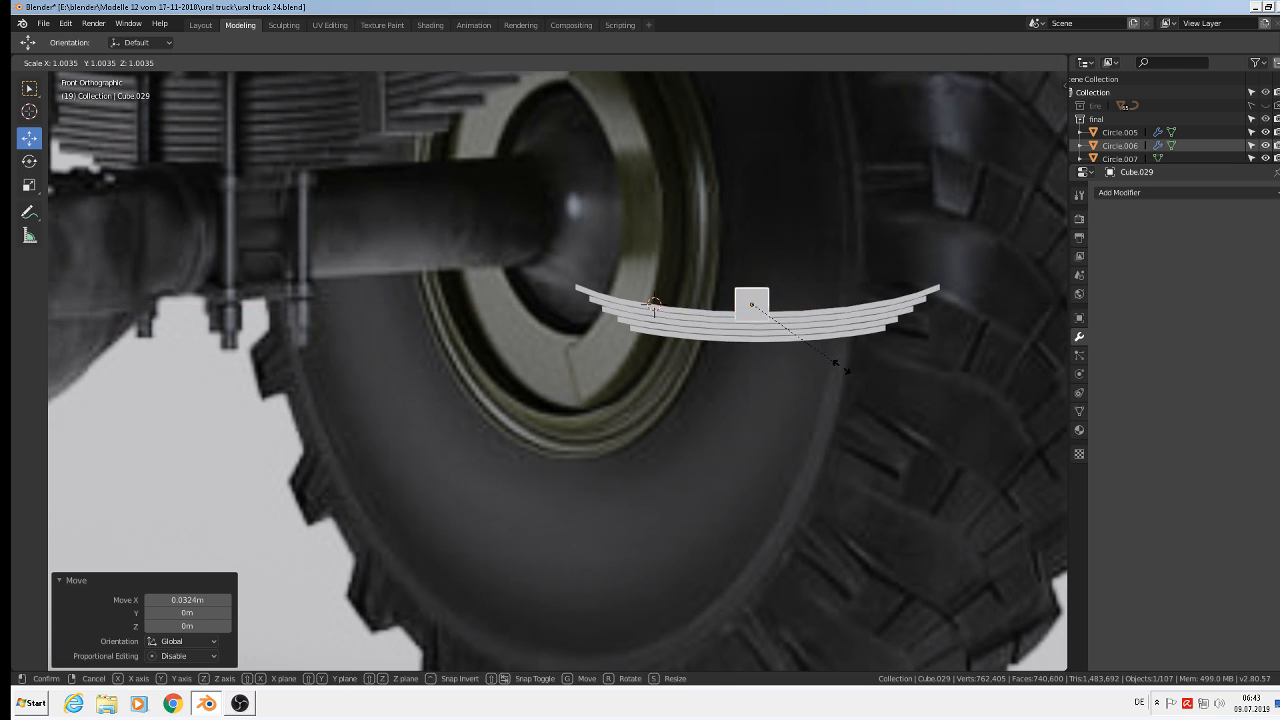
click(871, 385)
key(s)
key(z)
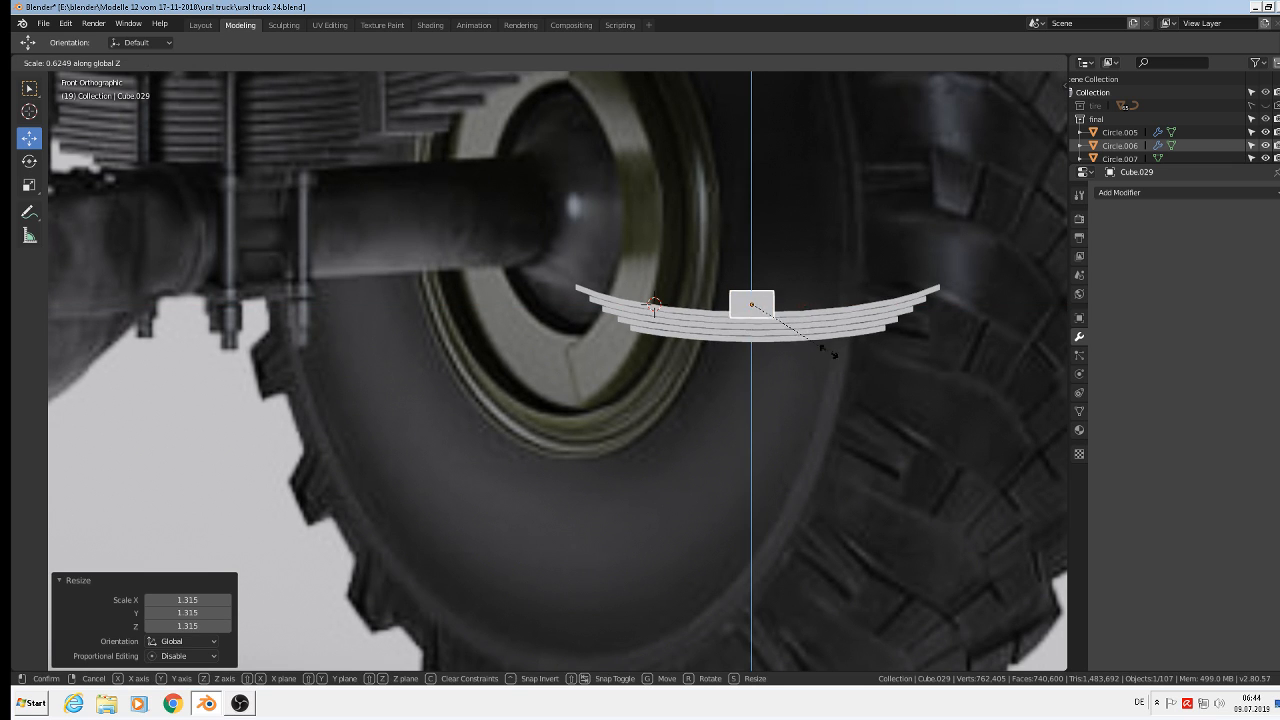
click(782, 321)
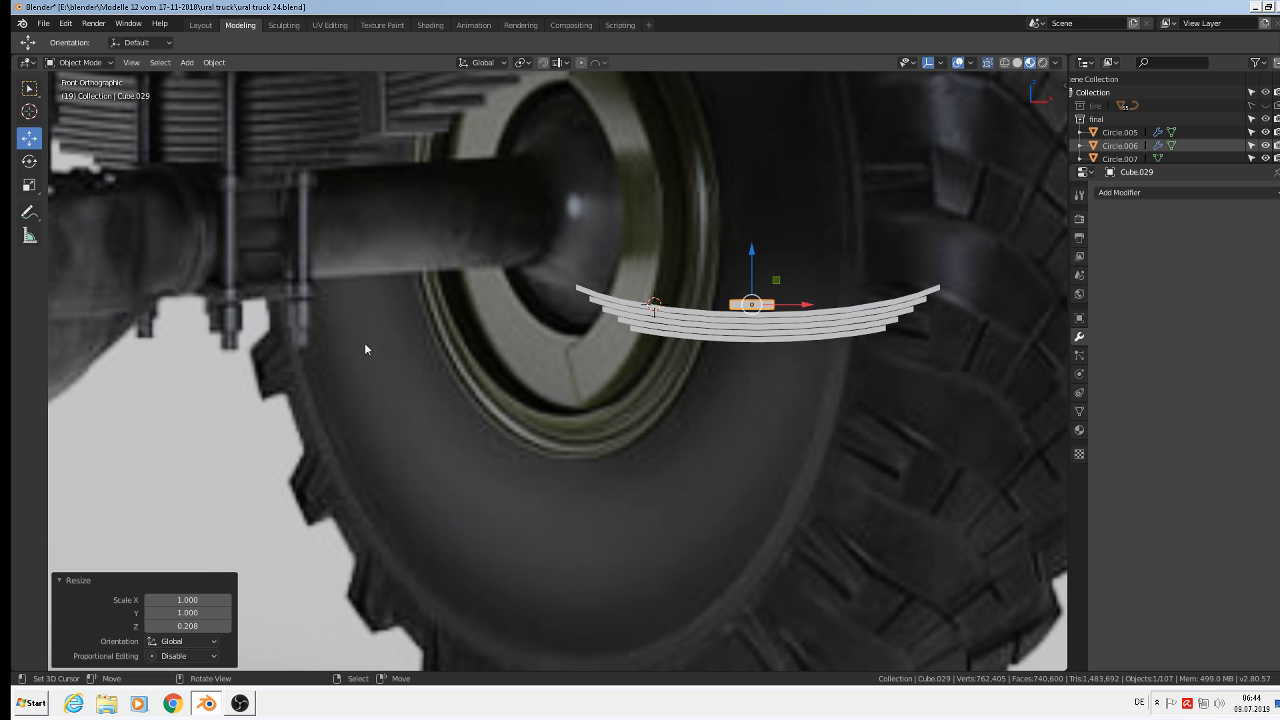
- Move the plate -0.0134 m along Z to sit just beneath the lowest leaf
scroll(455, 369, down, 5)
scroll(590, 407, up, 4)
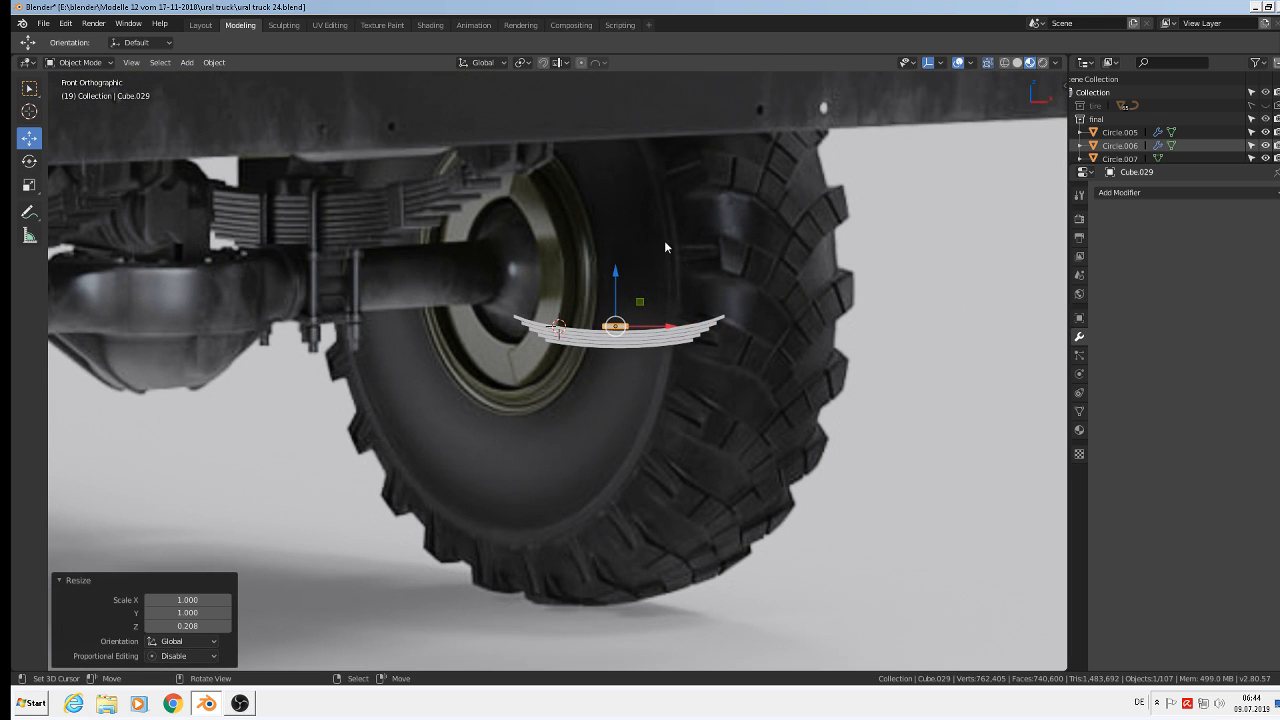
drag(613, 284, 612, 301)
scroll(636, 367, up, 3)
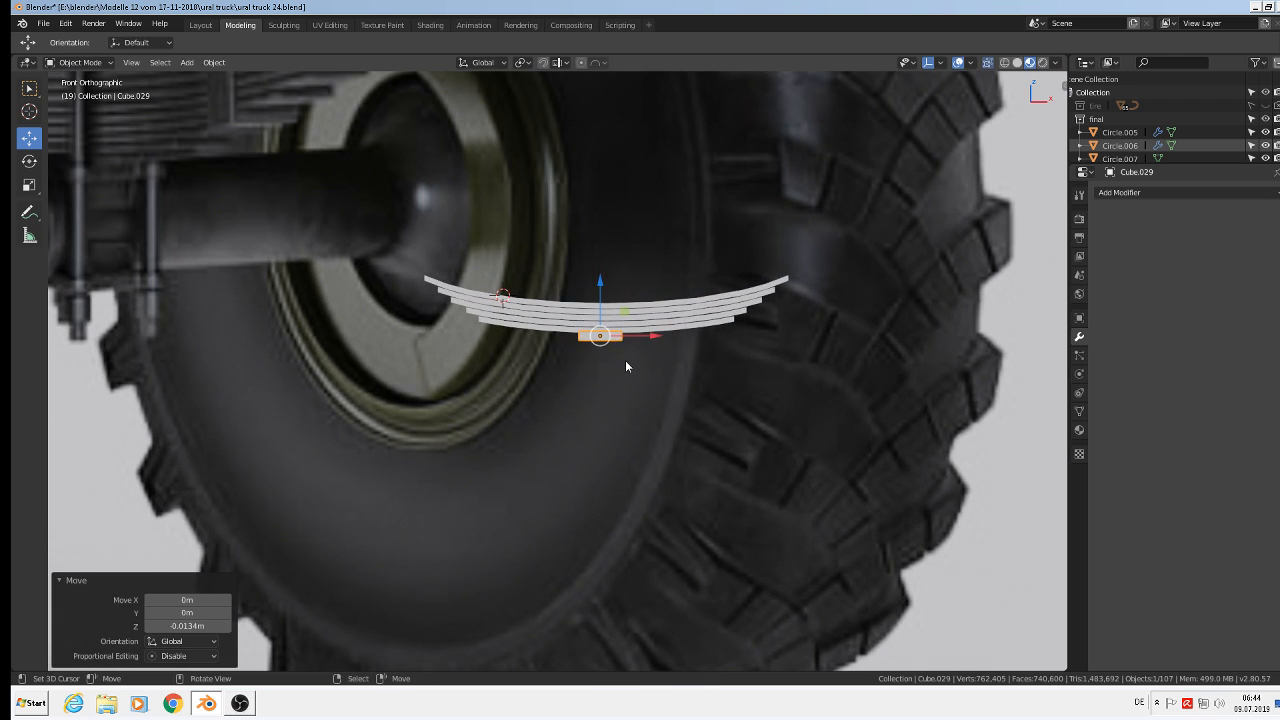
- Duplicate the plate about 0.017 m straight down along Z and scale both plates together by 1.407
key(shift+d)
key(z)
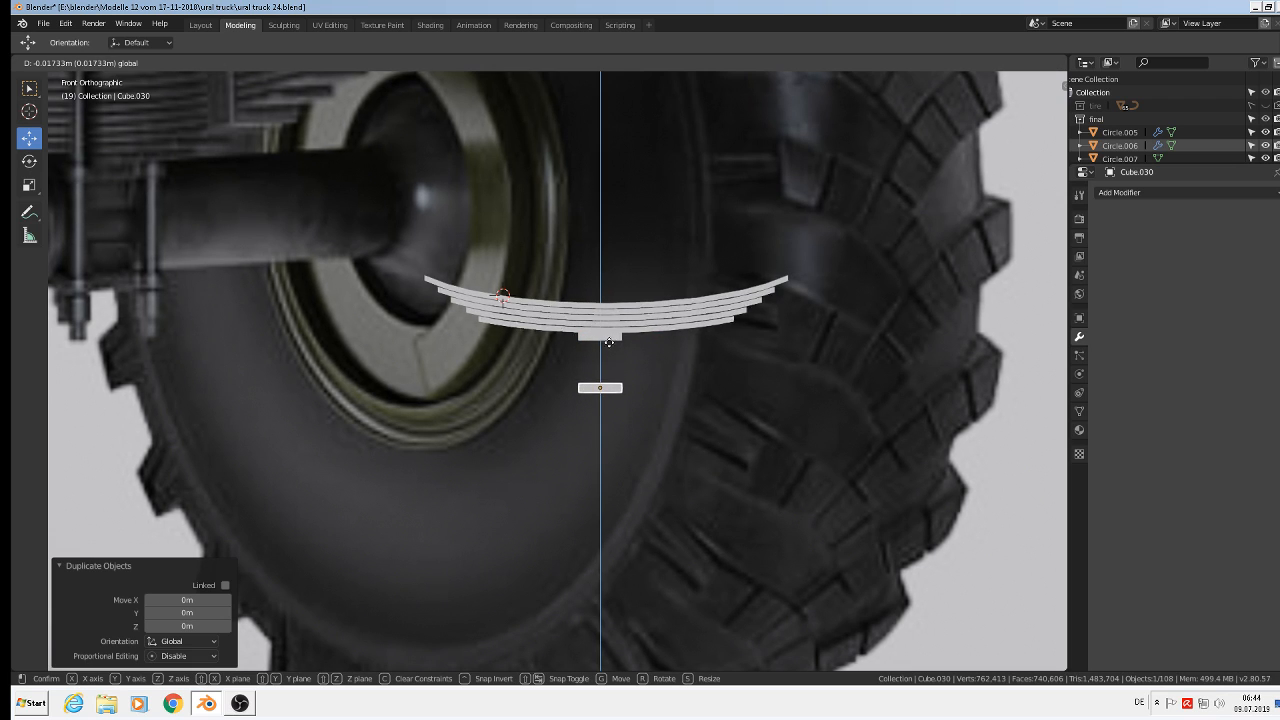
click(610, 344)
shift+click(598, 339)
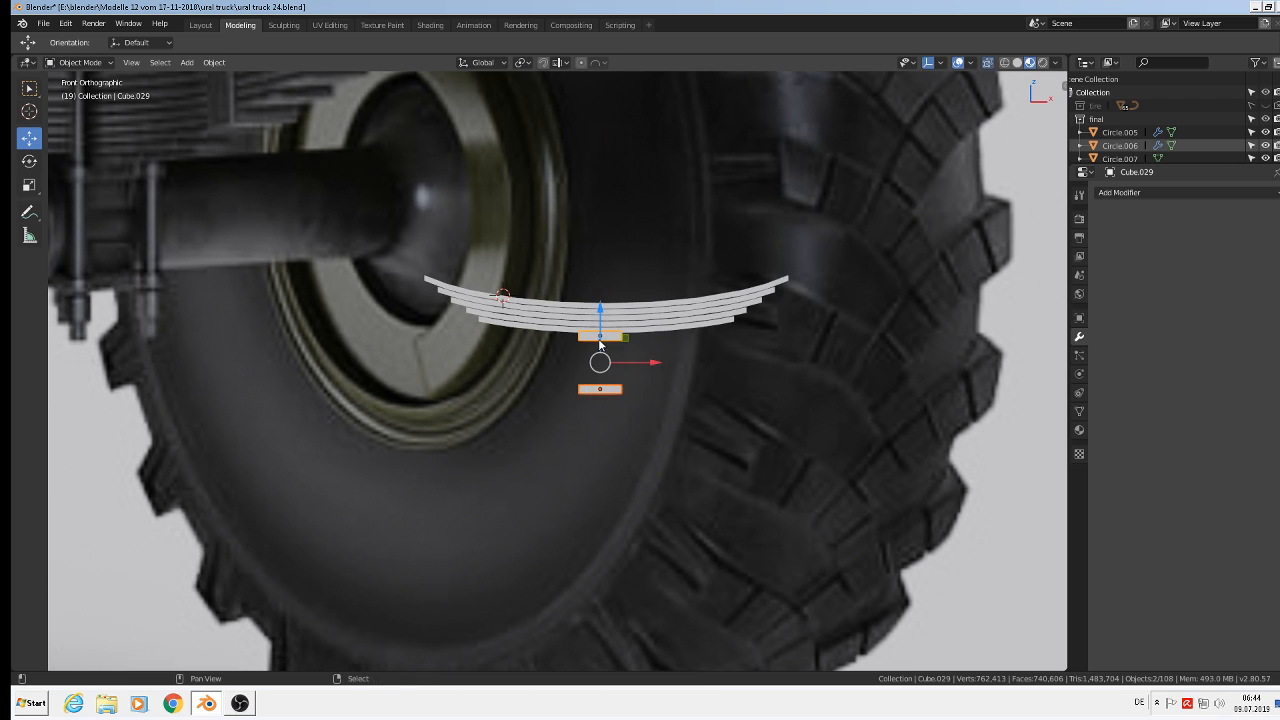
key(s)
click(614, 316)
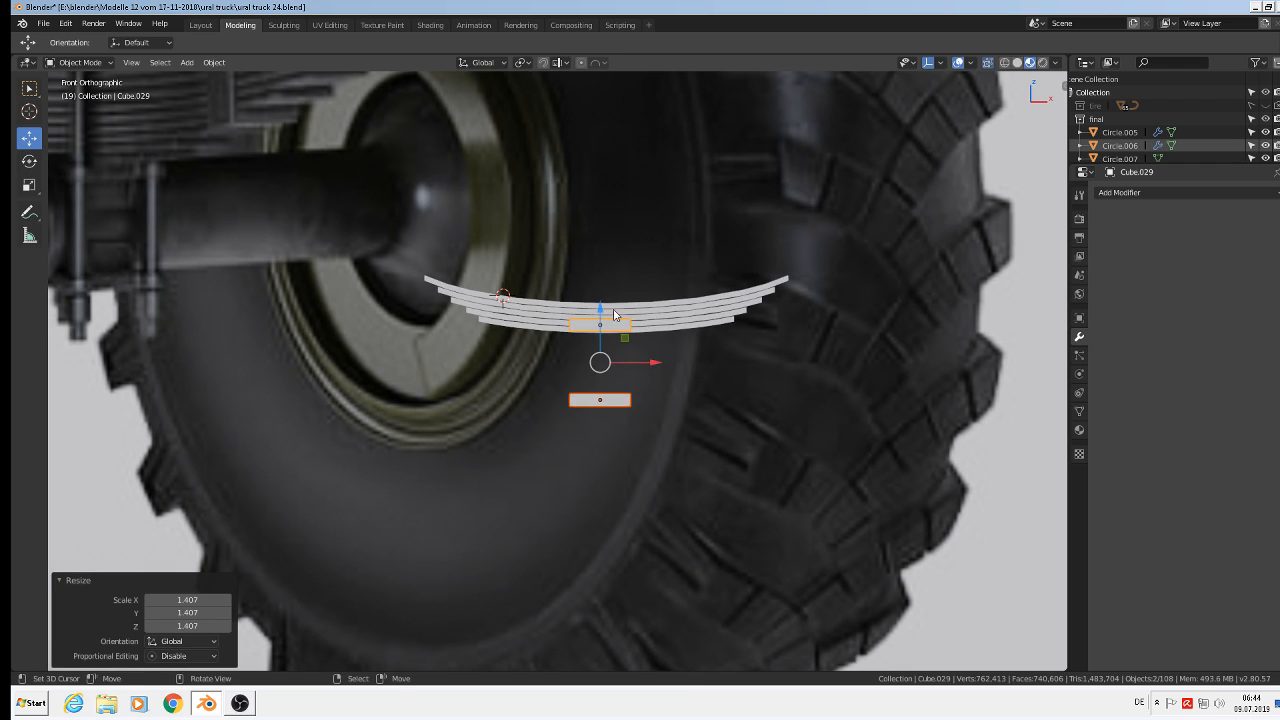
- Move both plates slightly down from the leaves, and raise the lower plate 0.00533 m along Z
drag(600, 302, 600, 315)
click(611, 415)
drag(596, 373, 594, 358)
middle_drag(594, 358, 680, 442)
key(KP_7)
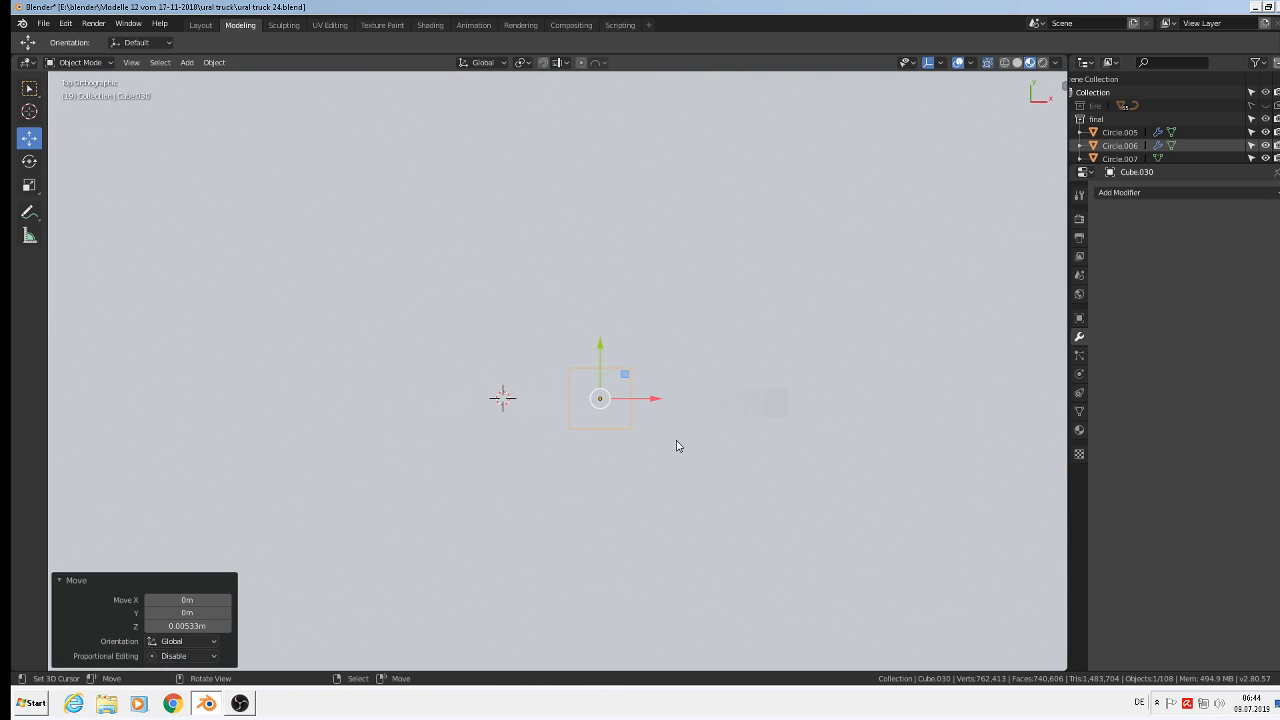
scroll(676, 445, down, 3)
scroll(674, 441, up, 4)
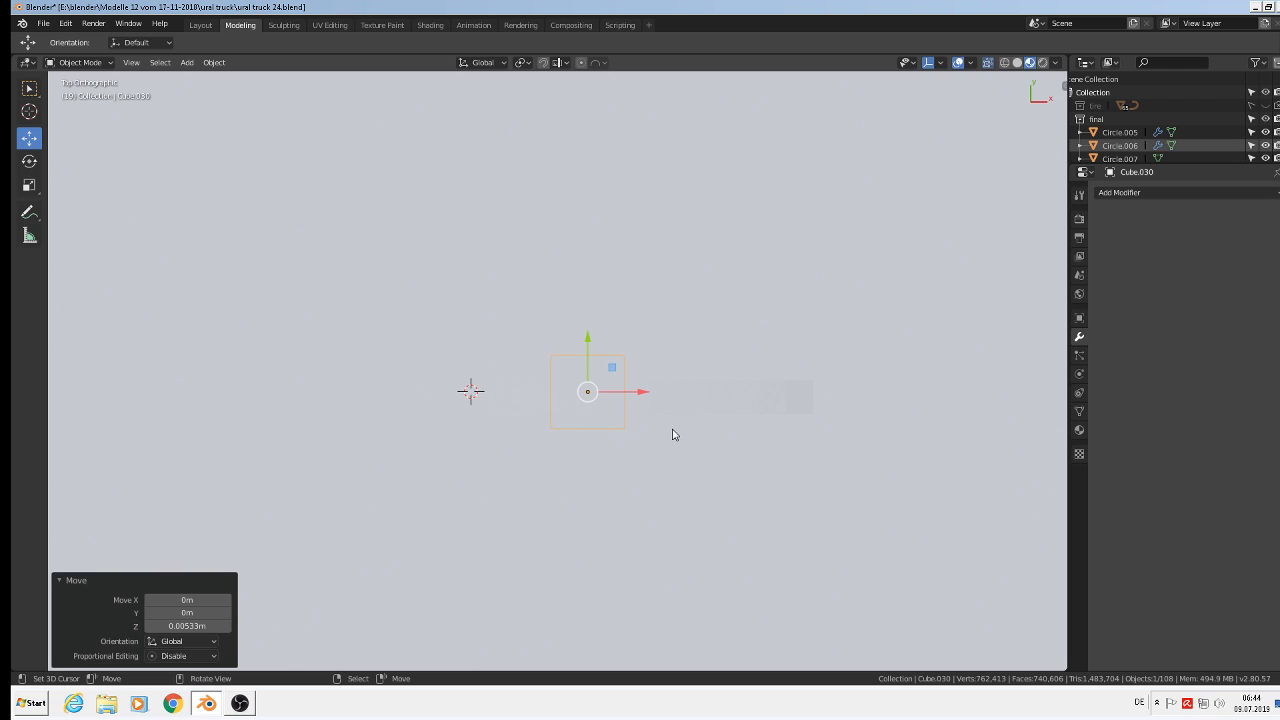
- Show the model in wireframe, narrow the lower plate with a Y scale of 0.498, and move it -0.00171 m along Y
scroll(673, 434, up, 2)
click(1005, 63)
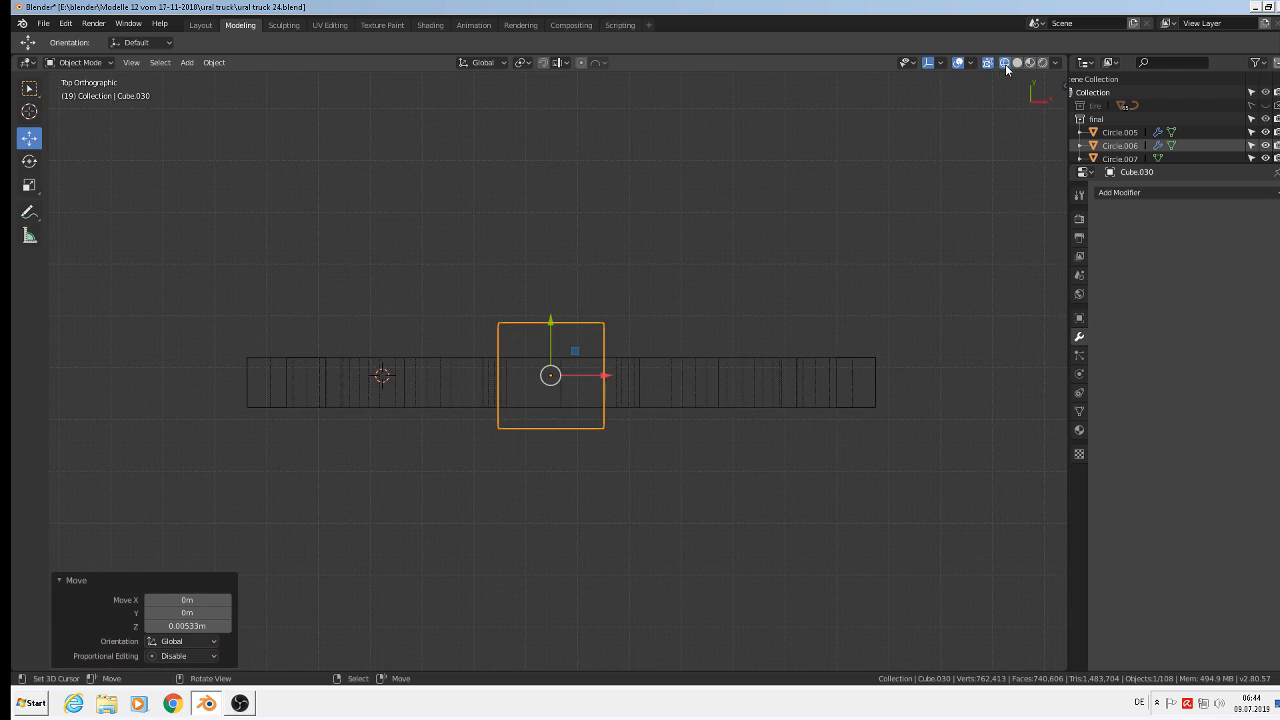
scroll(634, 326, up, 1)
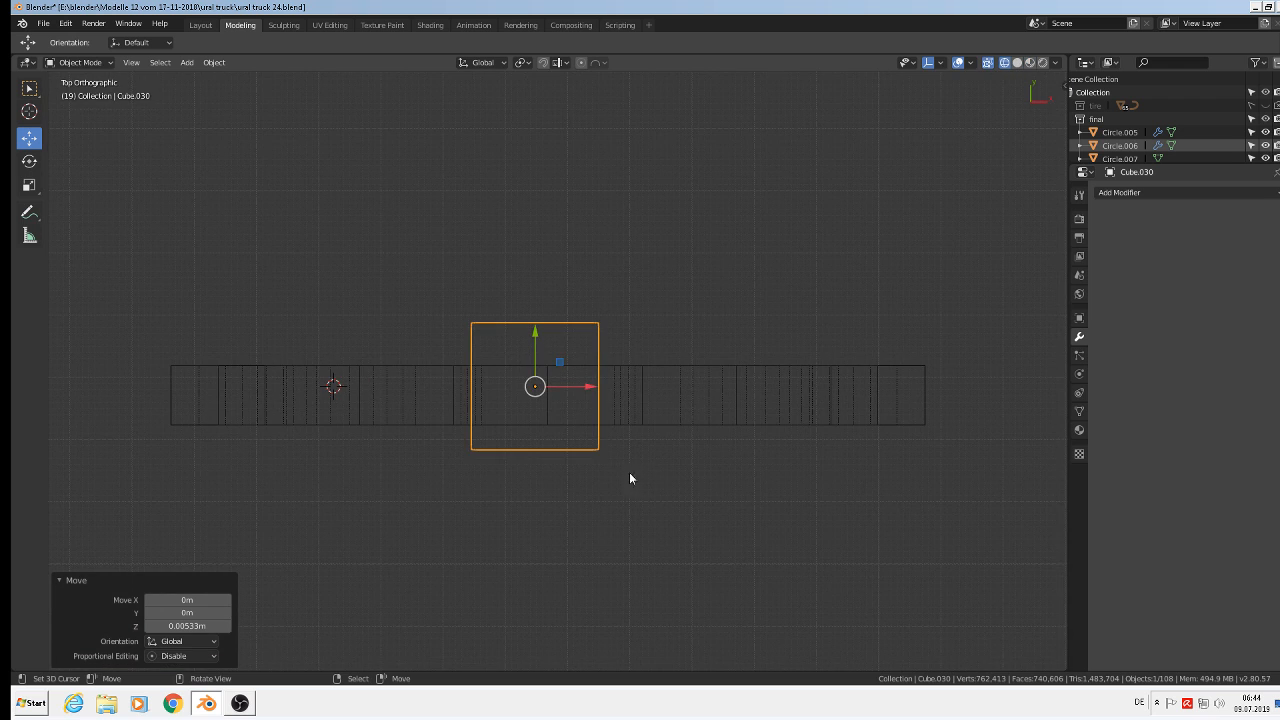
key(s)
key(y)
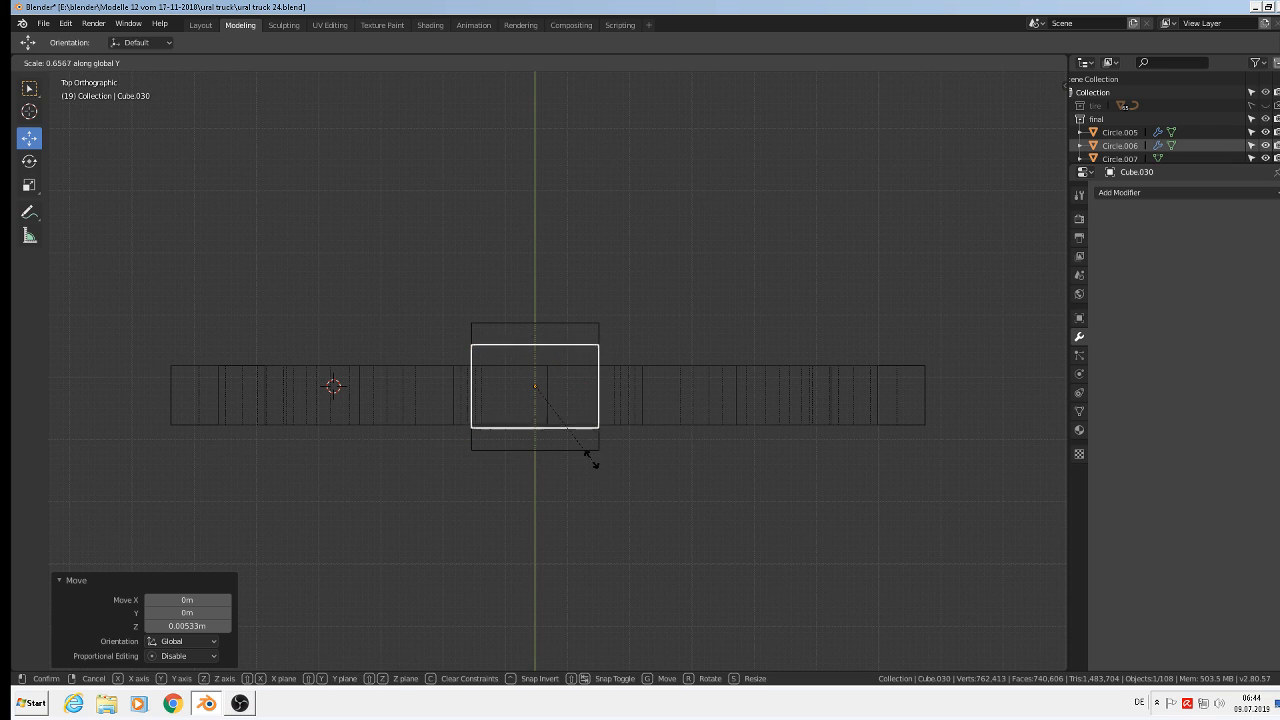
click(569, 438)
key(g)
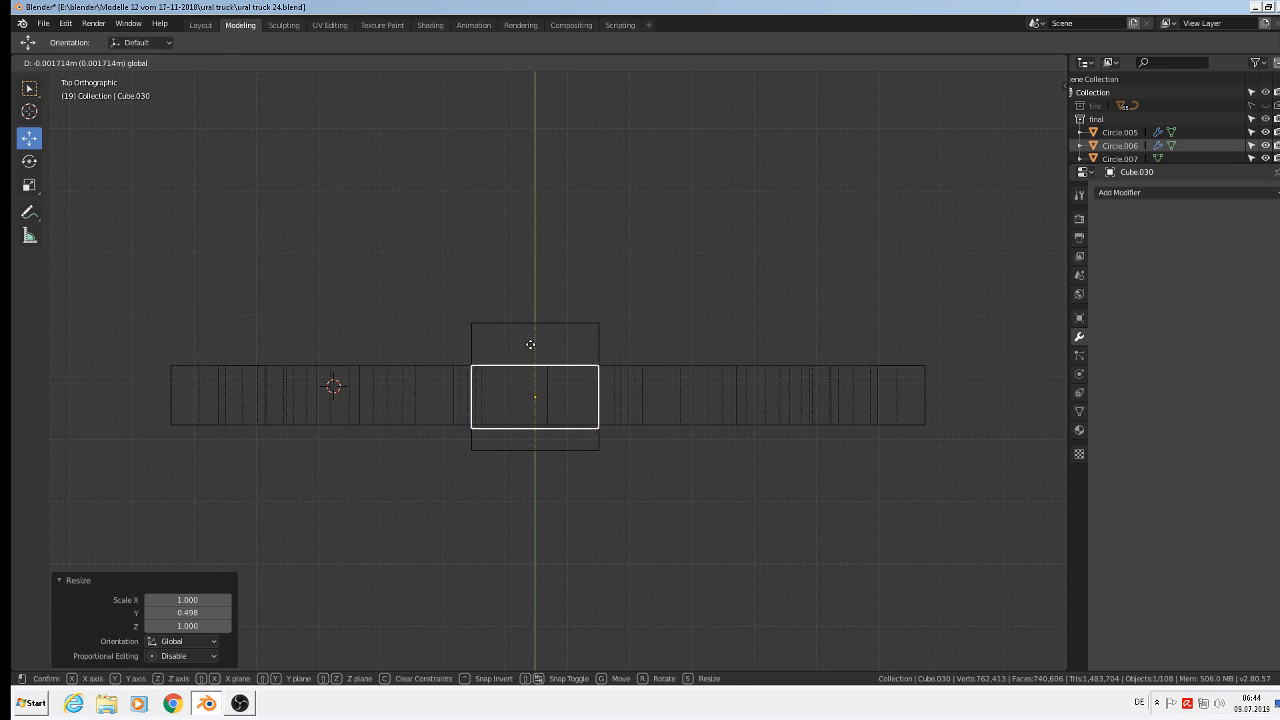
click(532, 344)
- Widen the lower plate along Y by about 1.41 so it overhangs both sides of the leaf stack
key(s)
key(y)
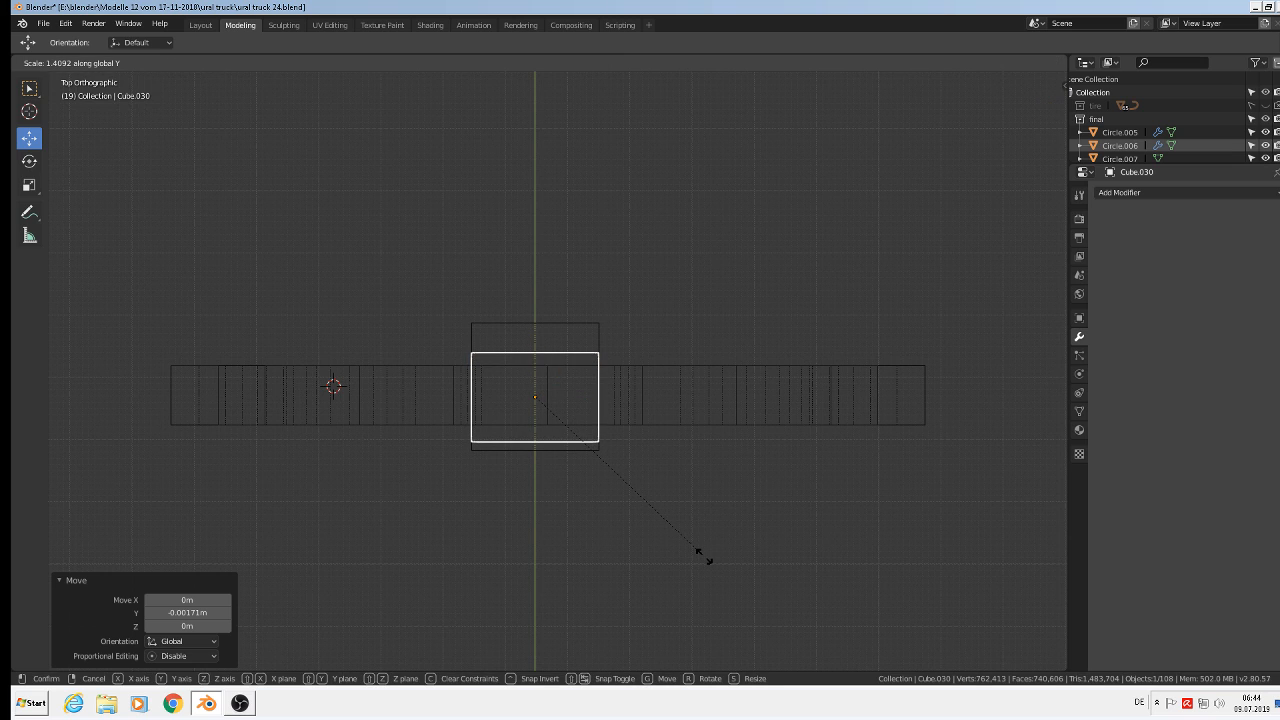
right_click(700, 555)
drag(536, 354, 537, 356)
- Match the upper plate to the lower one with Y scales of 0.795 and 0.901 and a -0.00171 m move along Y
right_click(533, 321)
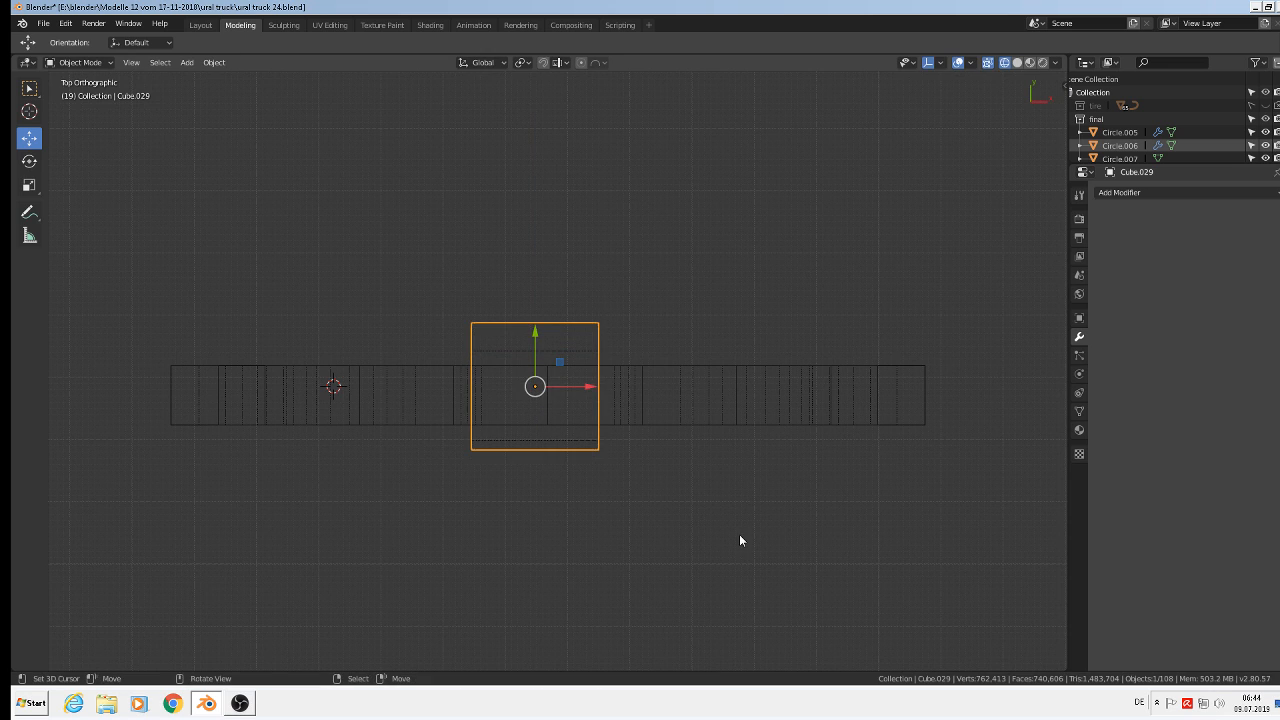
key(s)
key(y)
click(696, 505)
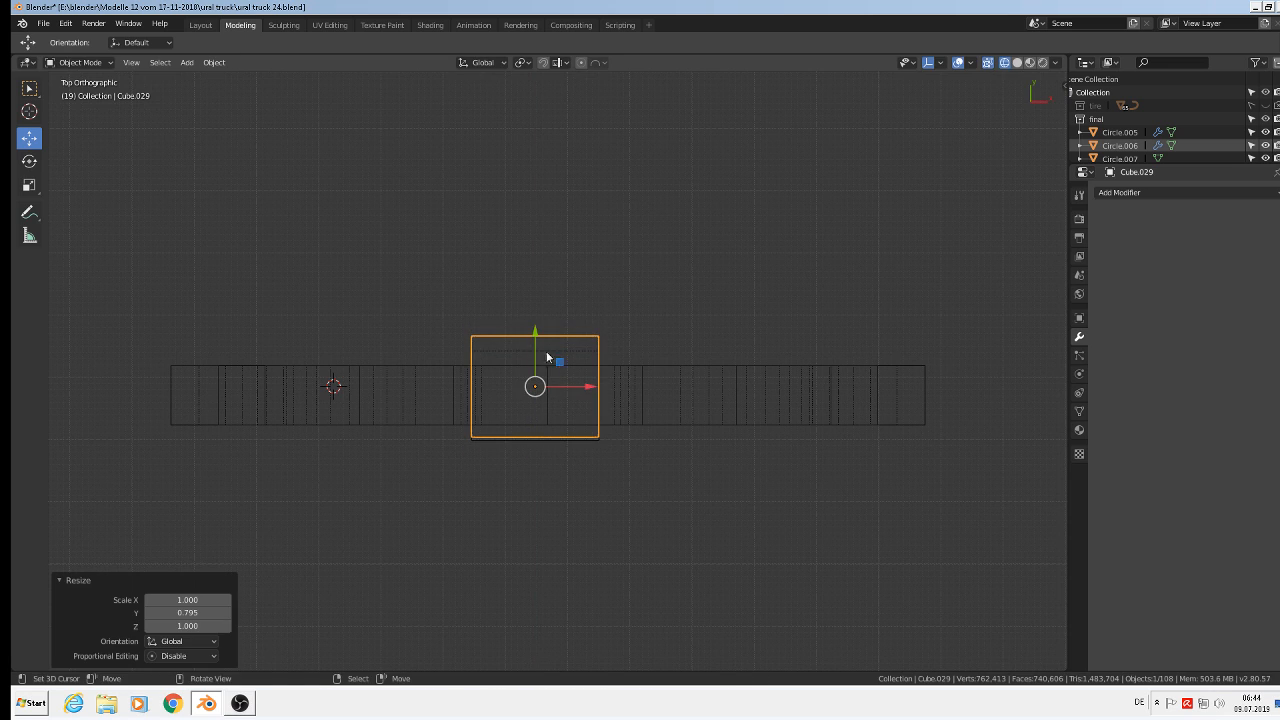
drag(536, 341, 536, 352)
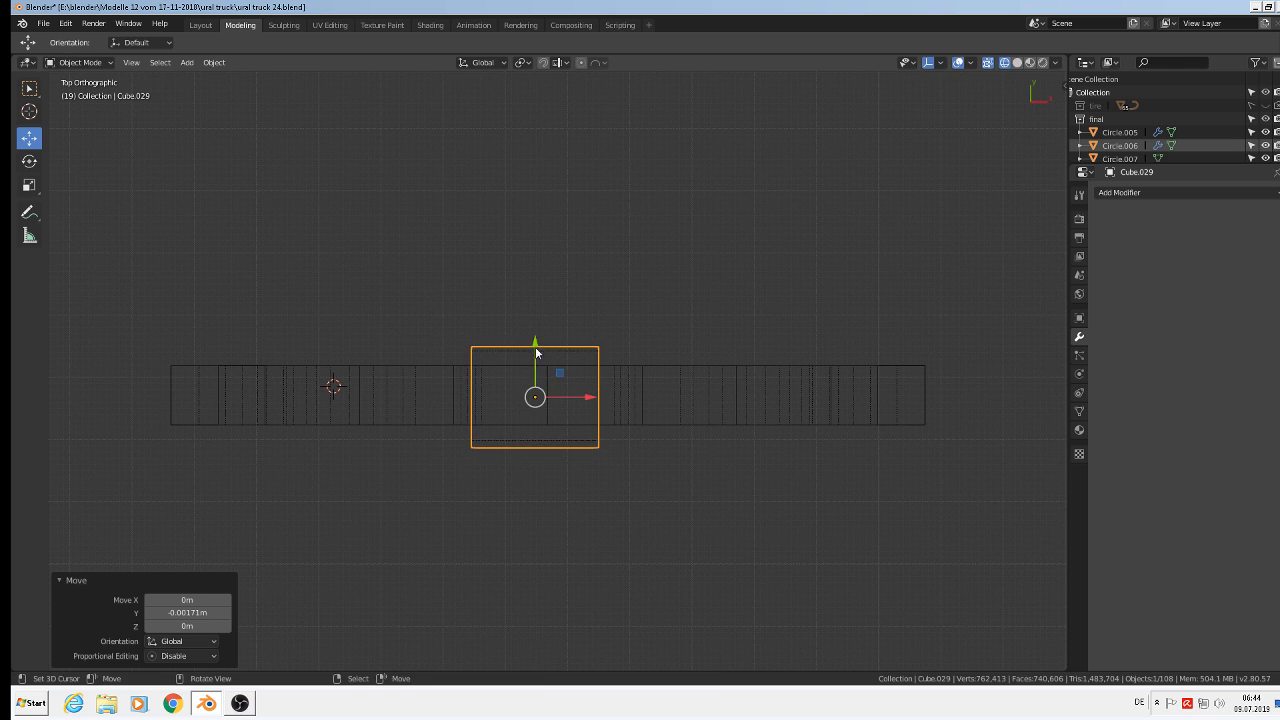
key(s)
key(y)
click(696, 471)
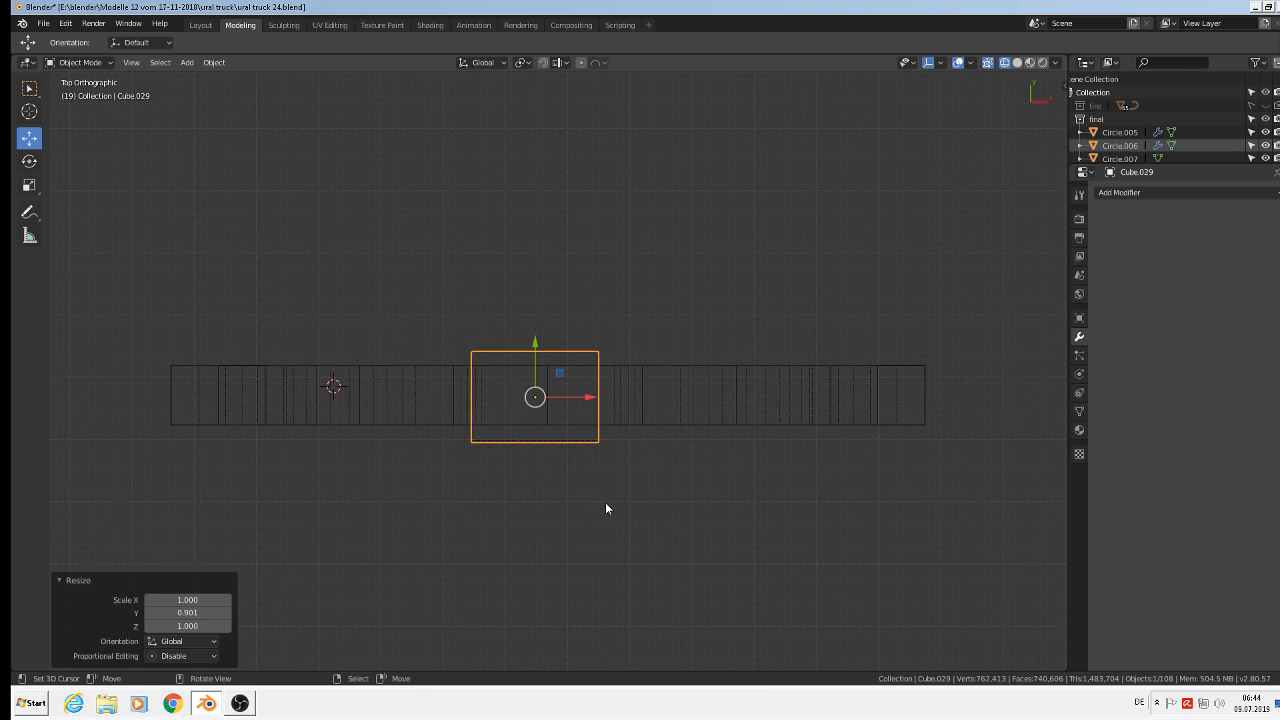
- Duplicate the upper plate in place and rotate the copy 90° about the Y axis to stand it upright
middle_drag(605, 502, 580, 380)
middle_drag(572, 289, 652, 340)
key(Tab)
key(Tab)
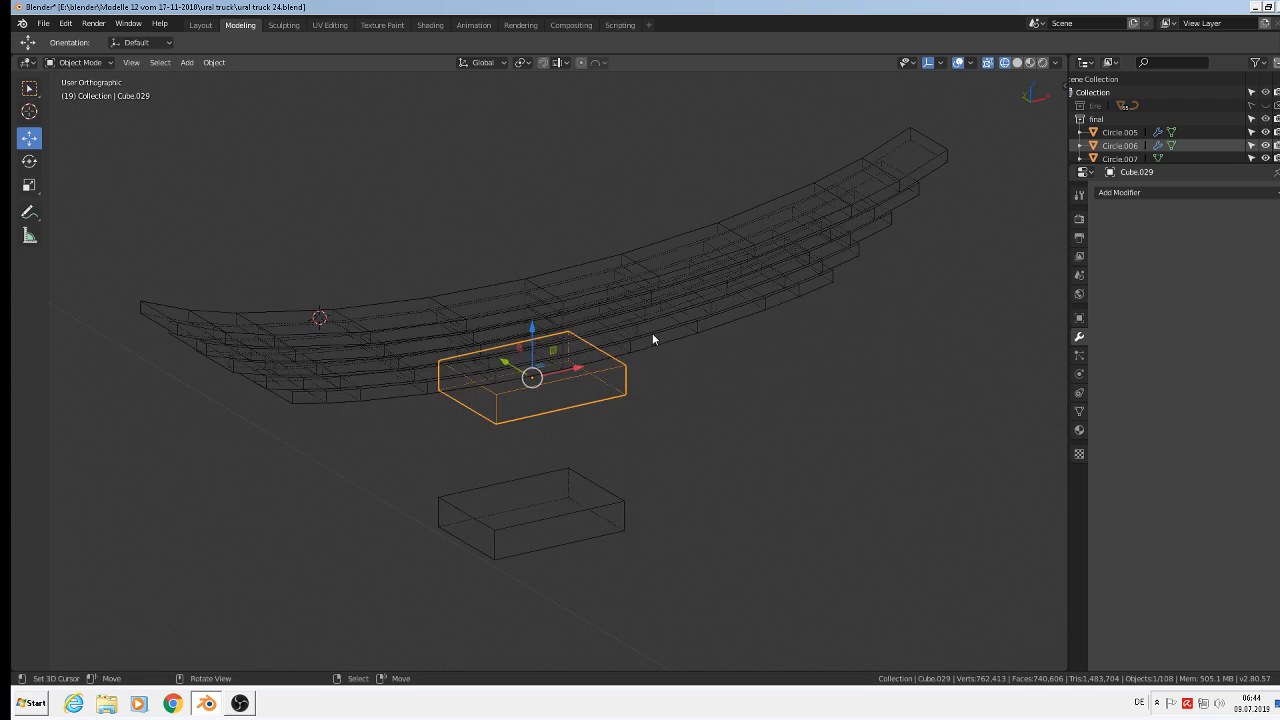
key(KP_1)
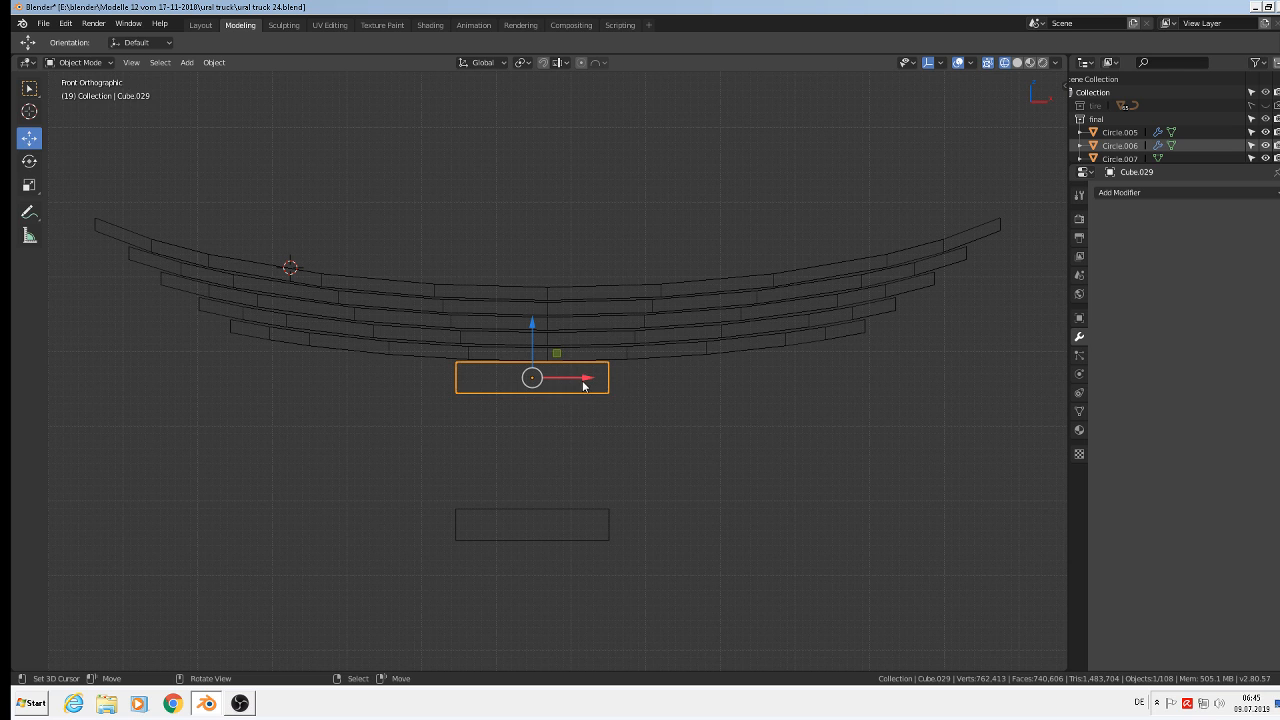
middle_drag(571, 429, 578, 449)
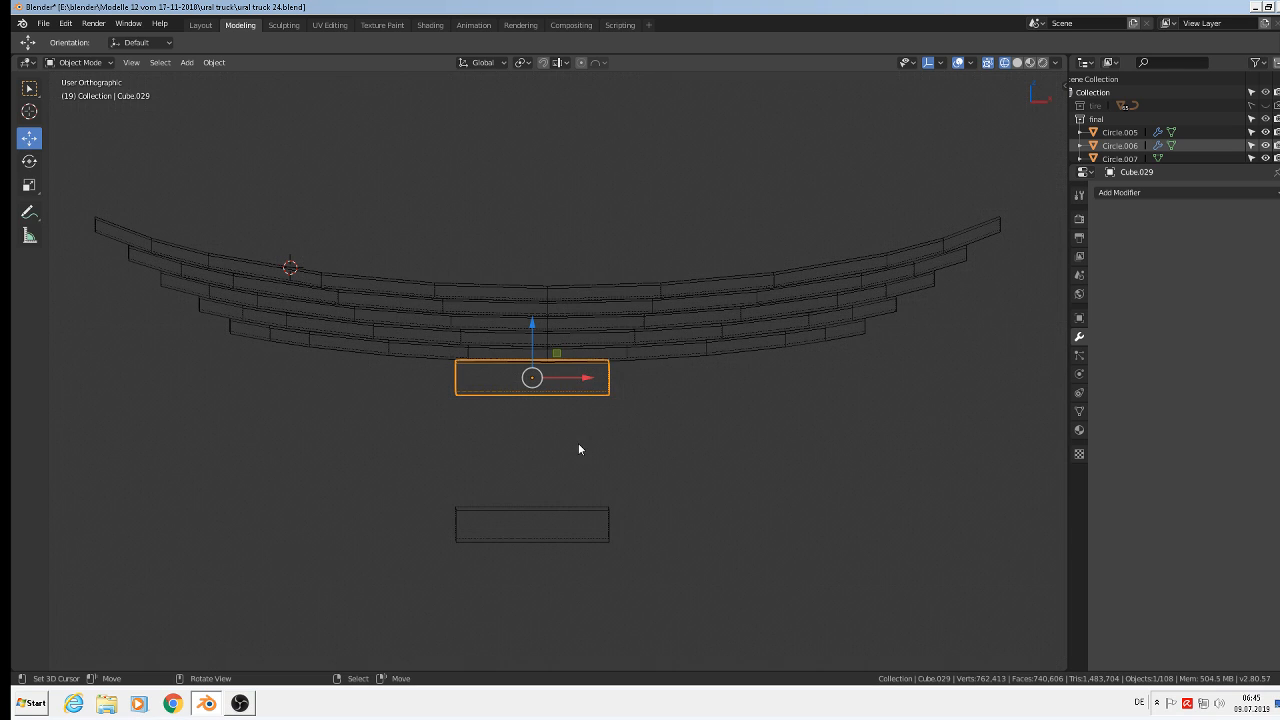
key(KP_1)
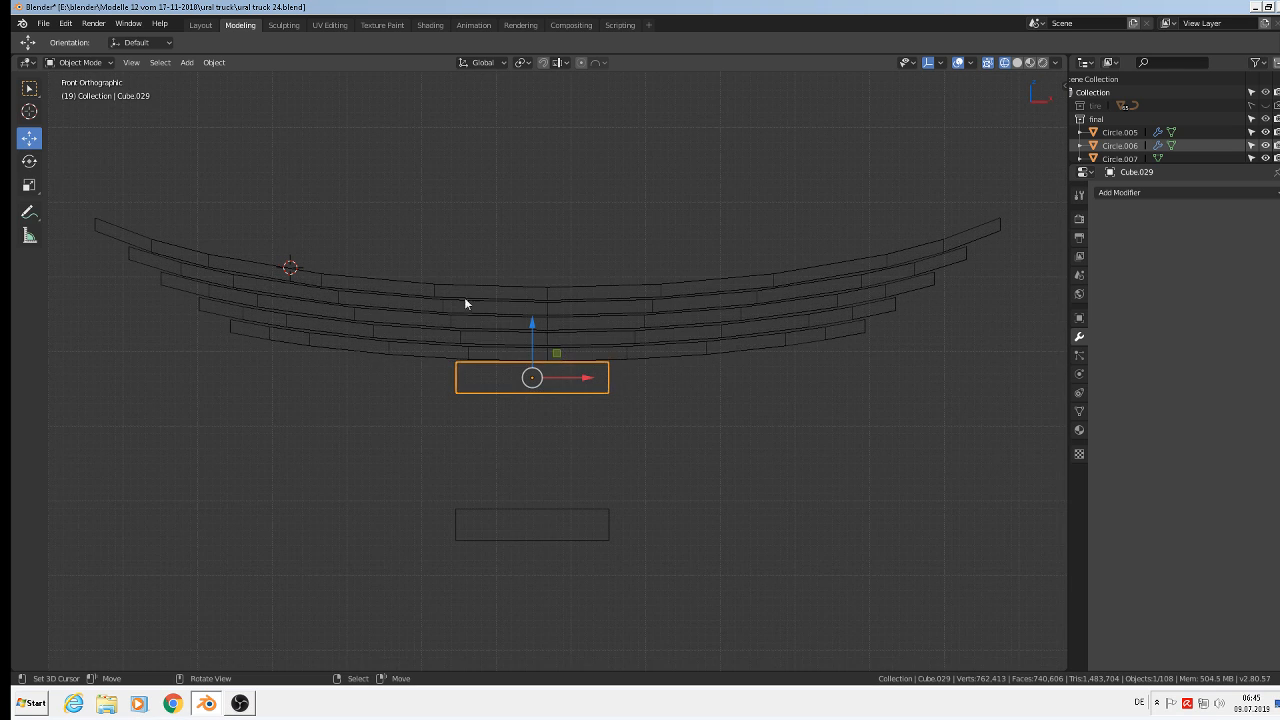
key(shift+d)
right_click(520, 386)
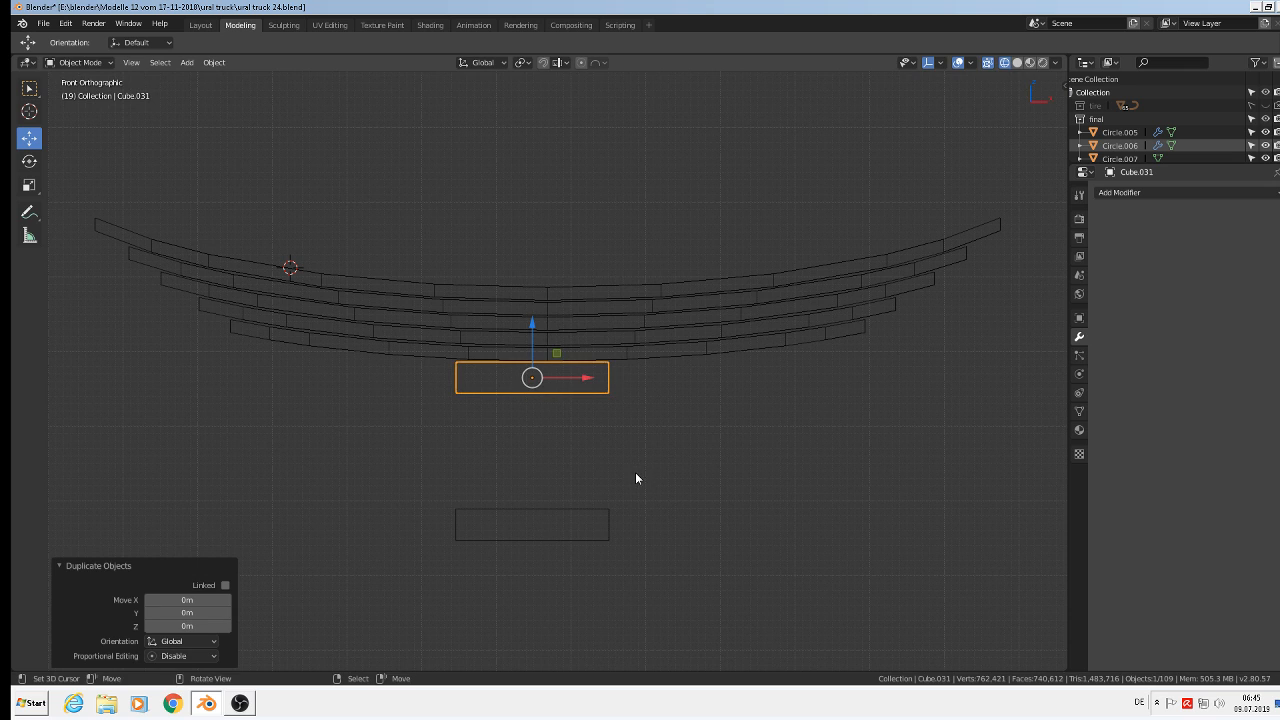
text(ry90)
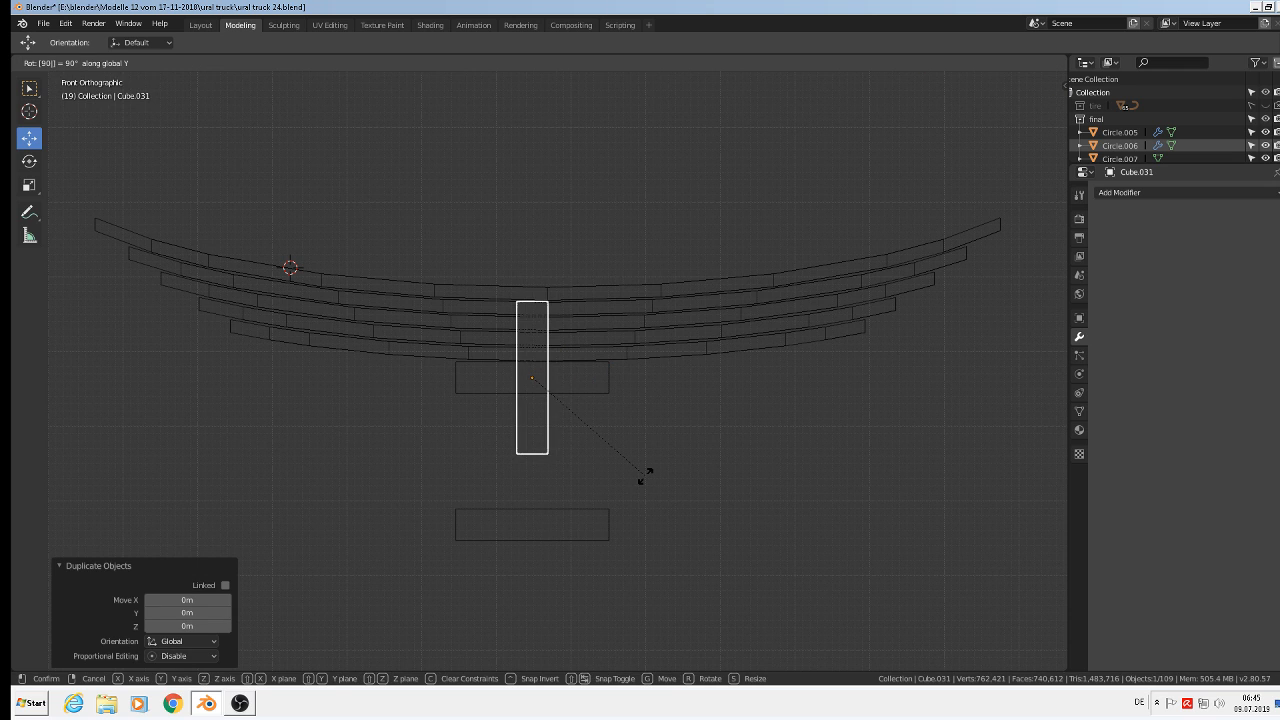
key(Return)
- Scale the upright copy uniformly by 0.564 and move it 0.00811 m along X towards the plates' end
scroll(648, 479, up, 1)
key(s)
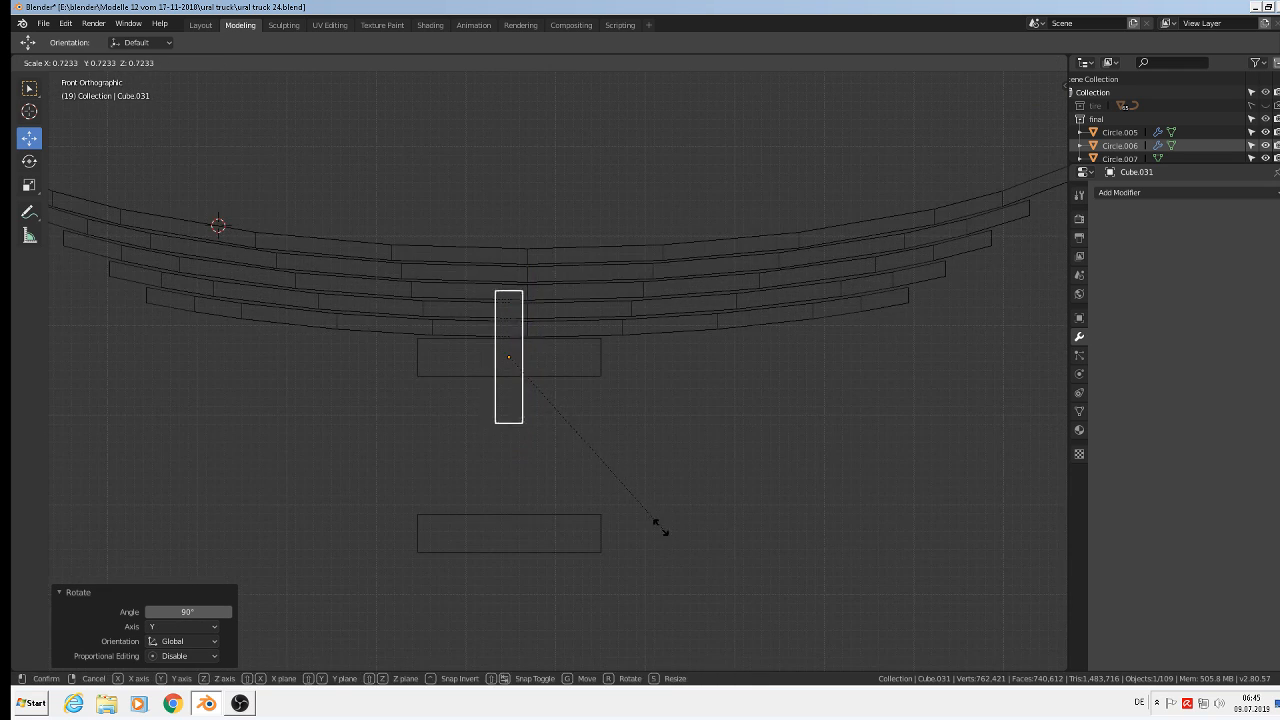
click(623, 494)
key(g)
key(x)
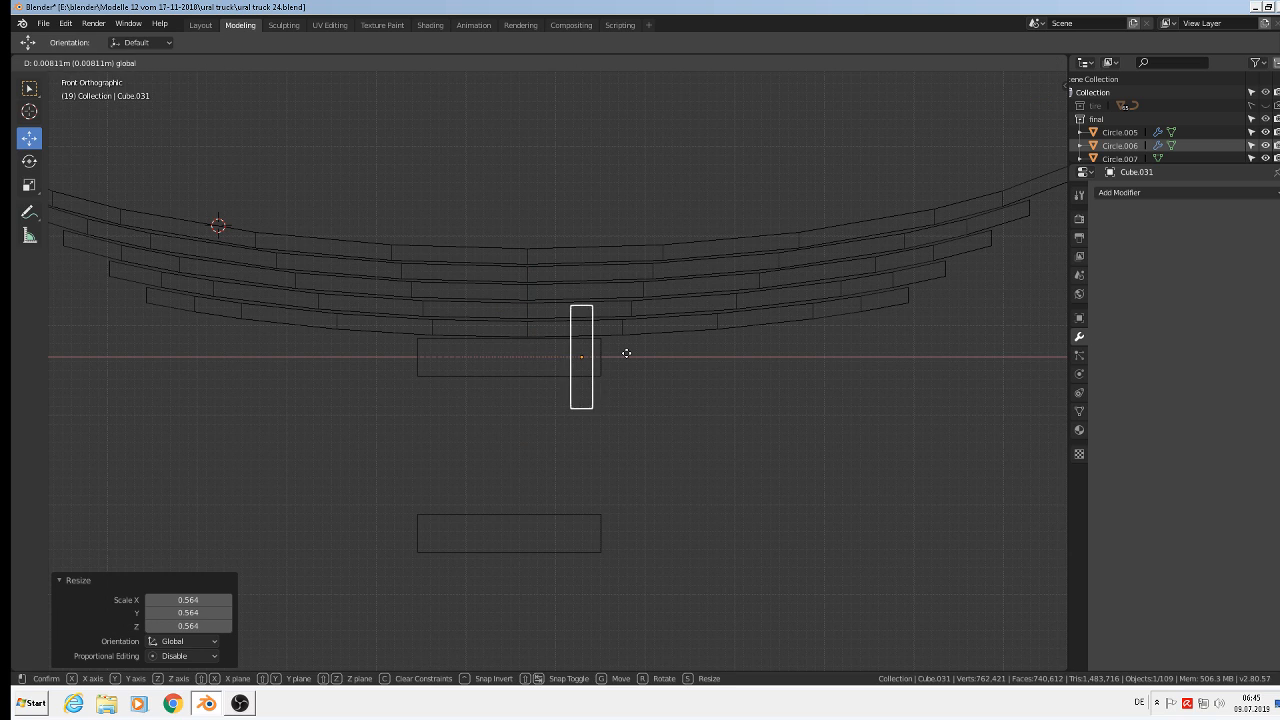
click(626, 353)
- Stretch the upright post by 3.239 along Z and move it -0.00461 m along Z to span the leaves and both plates
key(s)
key(z)
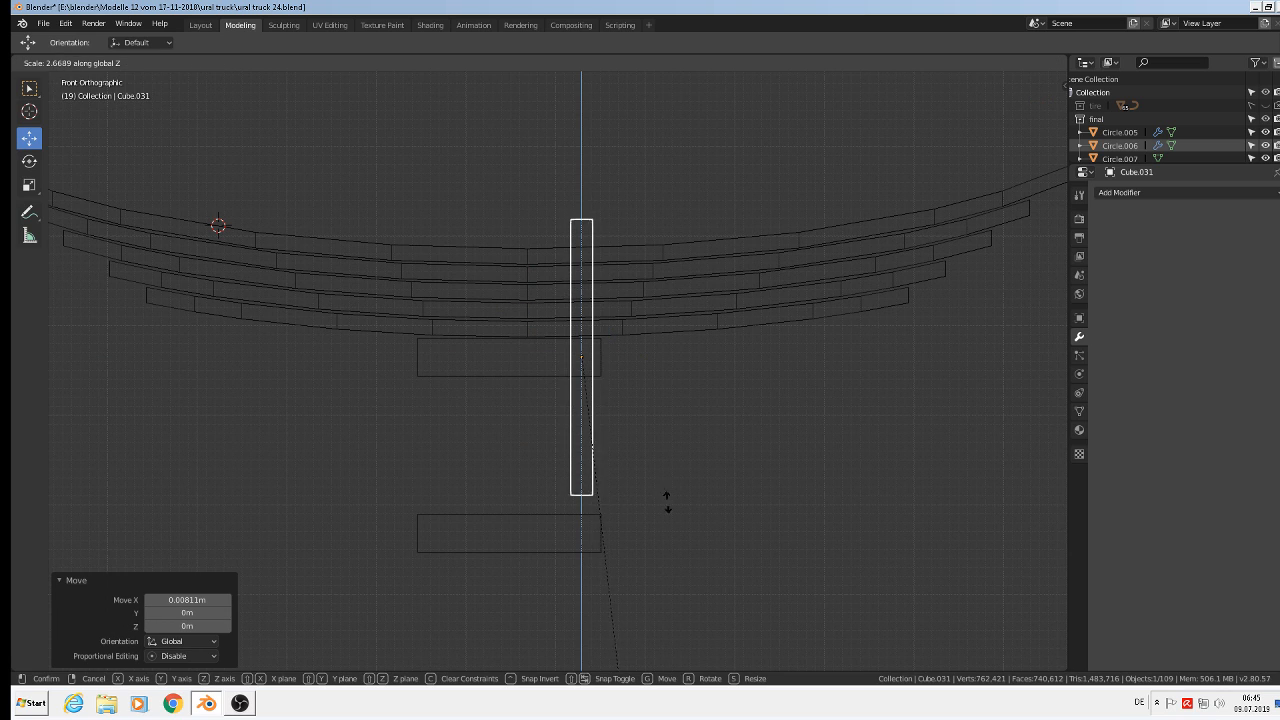
click(666, 626)
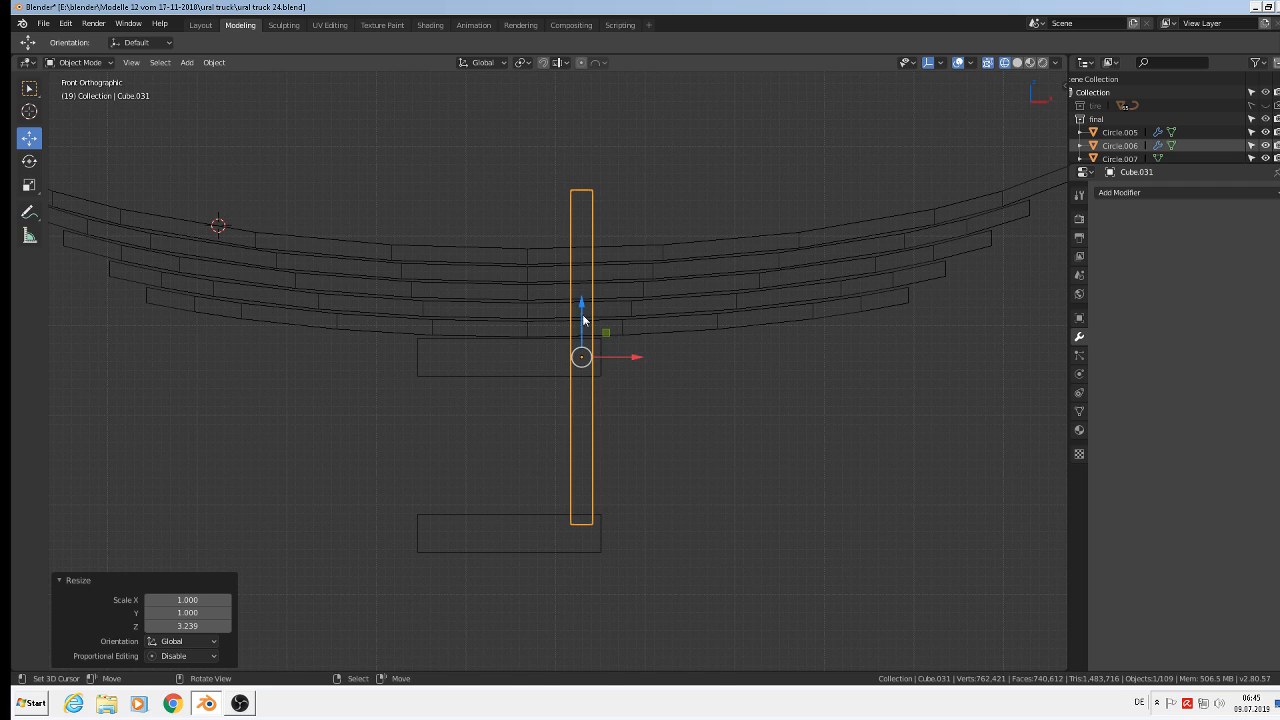
drag(583, 319, 571, 356)
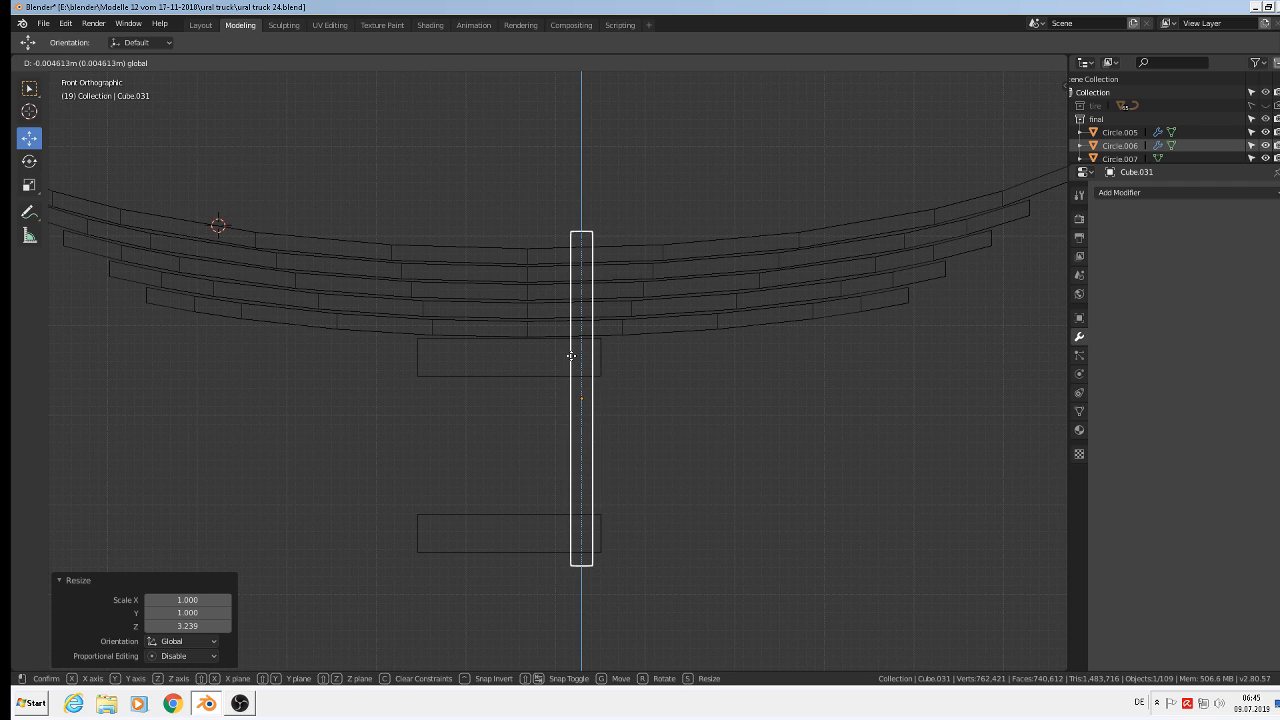
drag(571, 356, 571, 356)
- Thin the post with a Y scale of 0.246 and move it -0.00522 m along Y beside the leaf stack
middle_drag(556, 276, 657, 363)
middle_drag(668, 423, 714, 443)
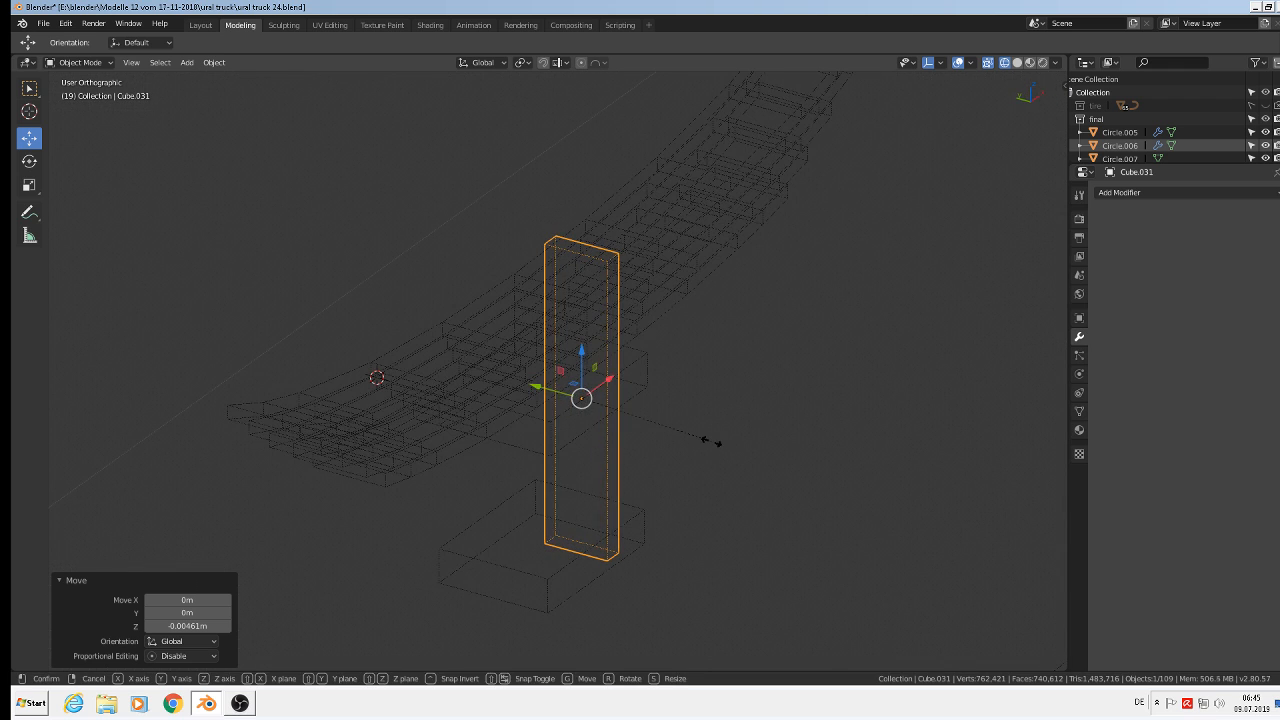
key(s)
key(y)
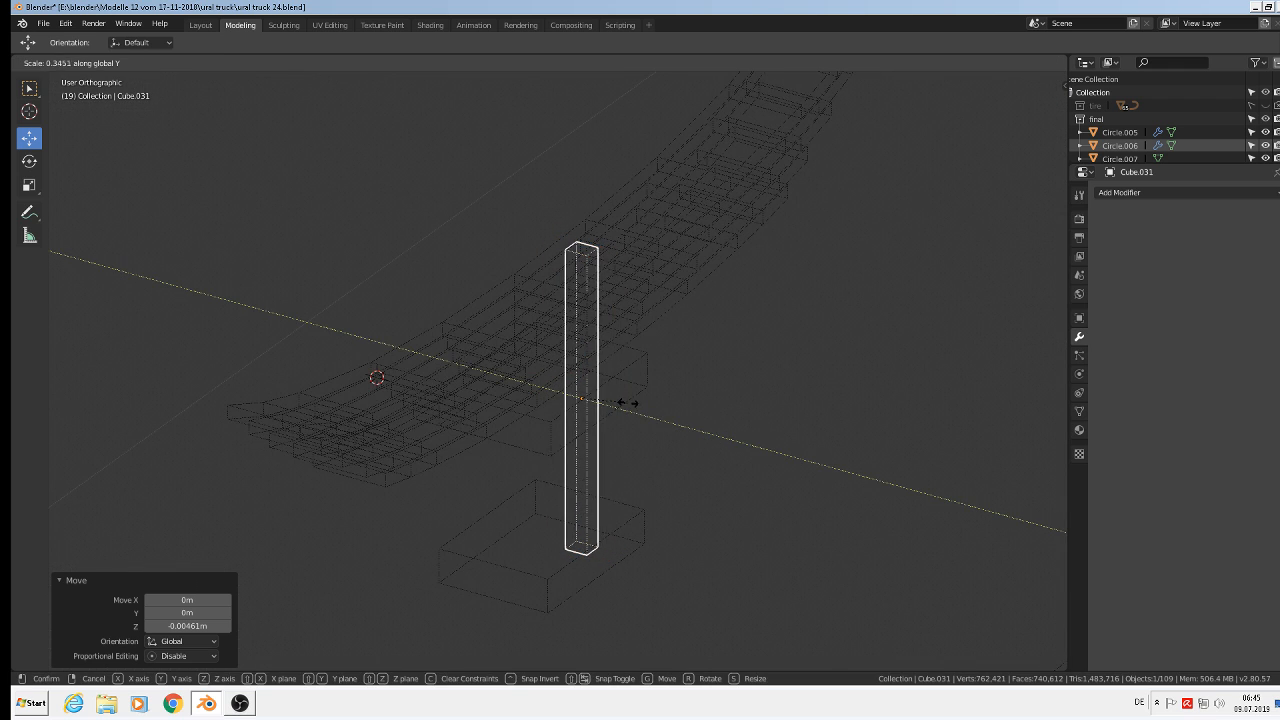
click(615, 400)
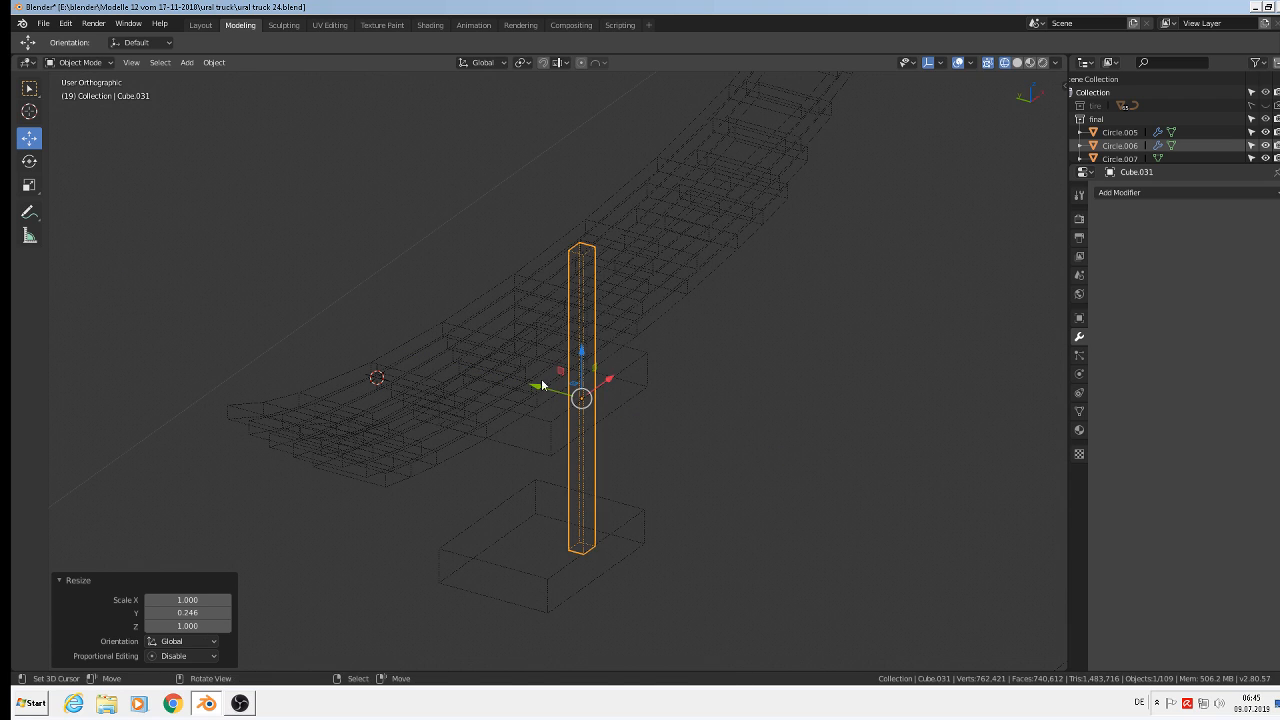
key(g)
key(y)
click(576, 413)
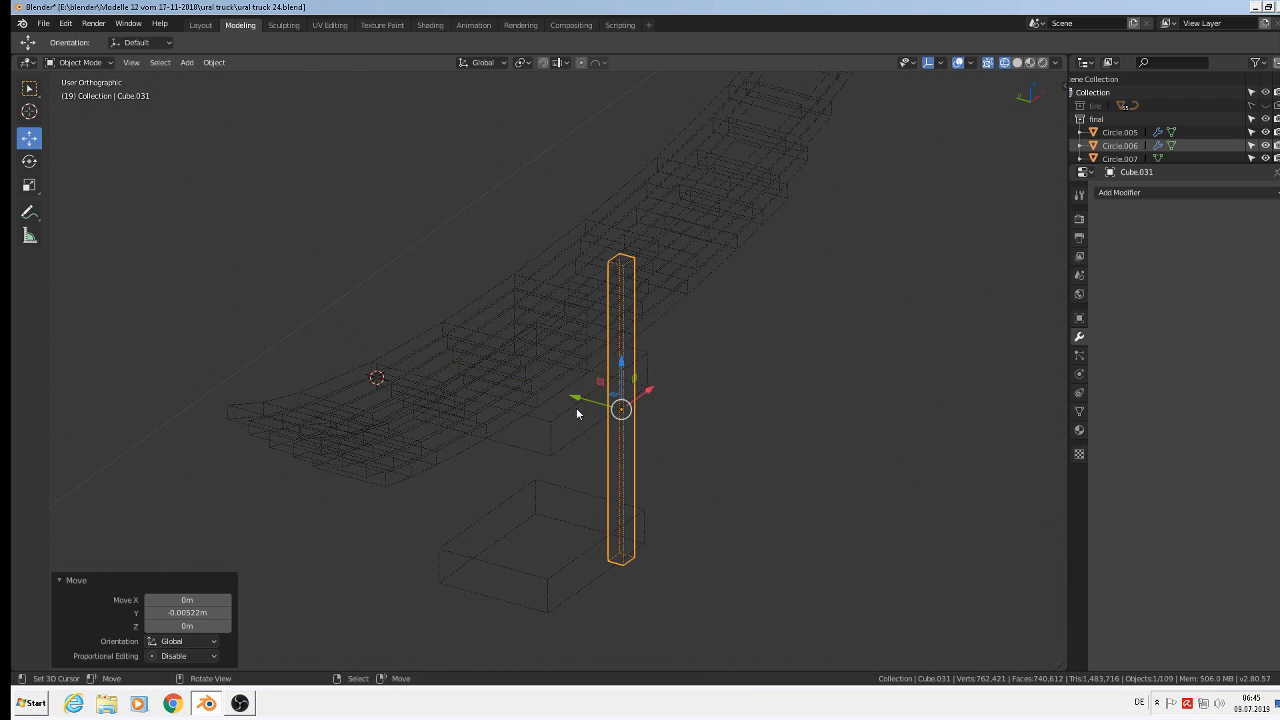
- Shift the post 0.000223 m along X and -0.000521 m along Y into the plates' corner, clear of the leaves
middle_drag(576, 413, 447, 322)
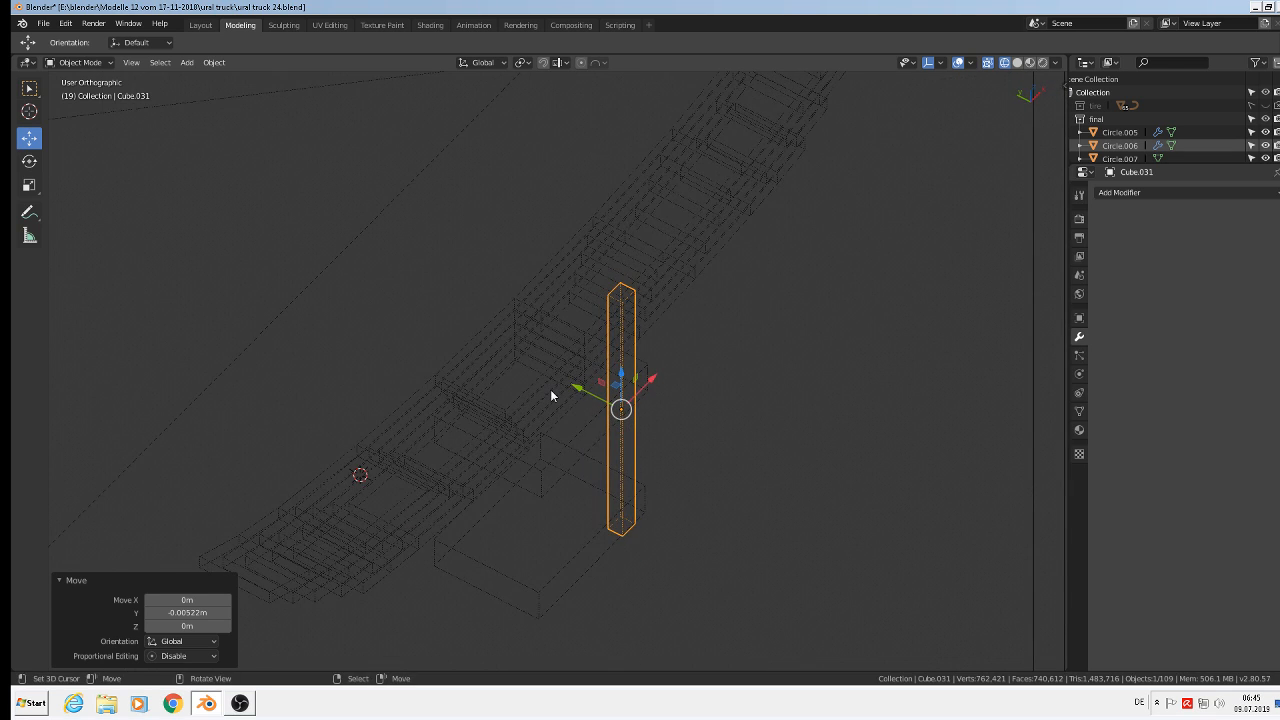
key(KP_7)
key(g)
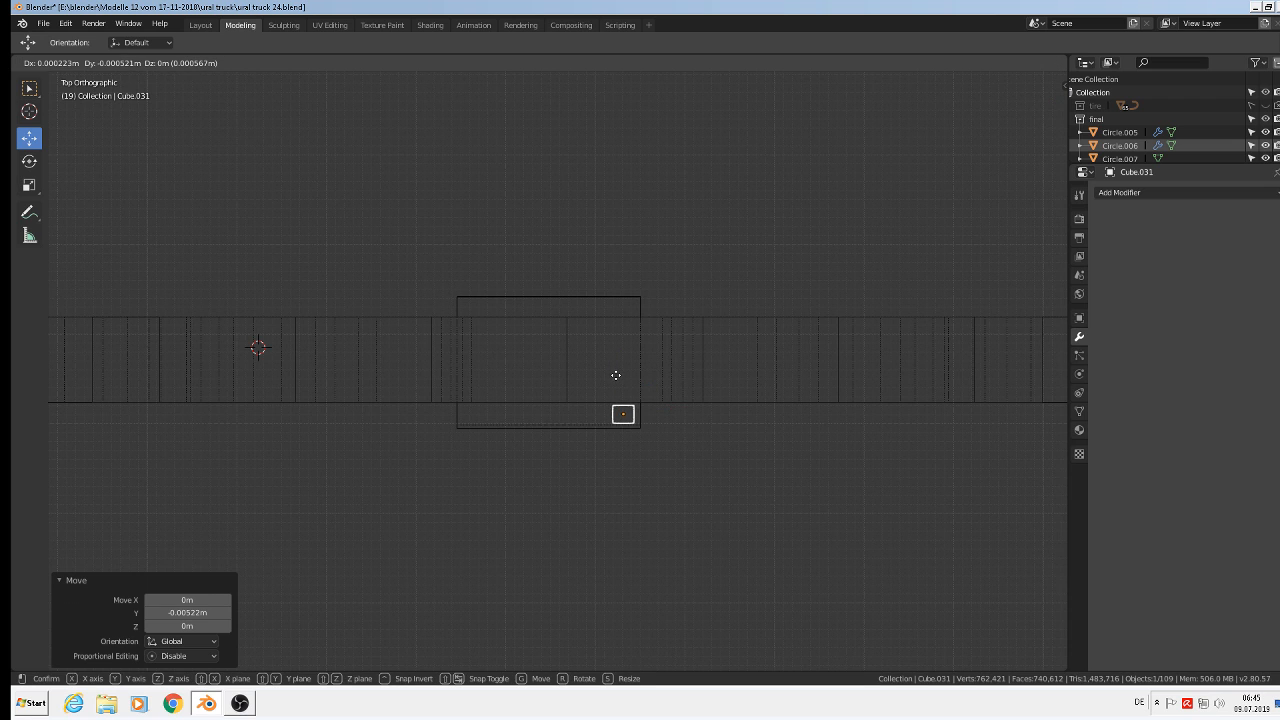
click(616, 375)
- Scale the post along X by about 0.8 to make it roughly square, and move it 0.000359 m along X
scroll(654, 424, up, 4)
key(s)
key(y)
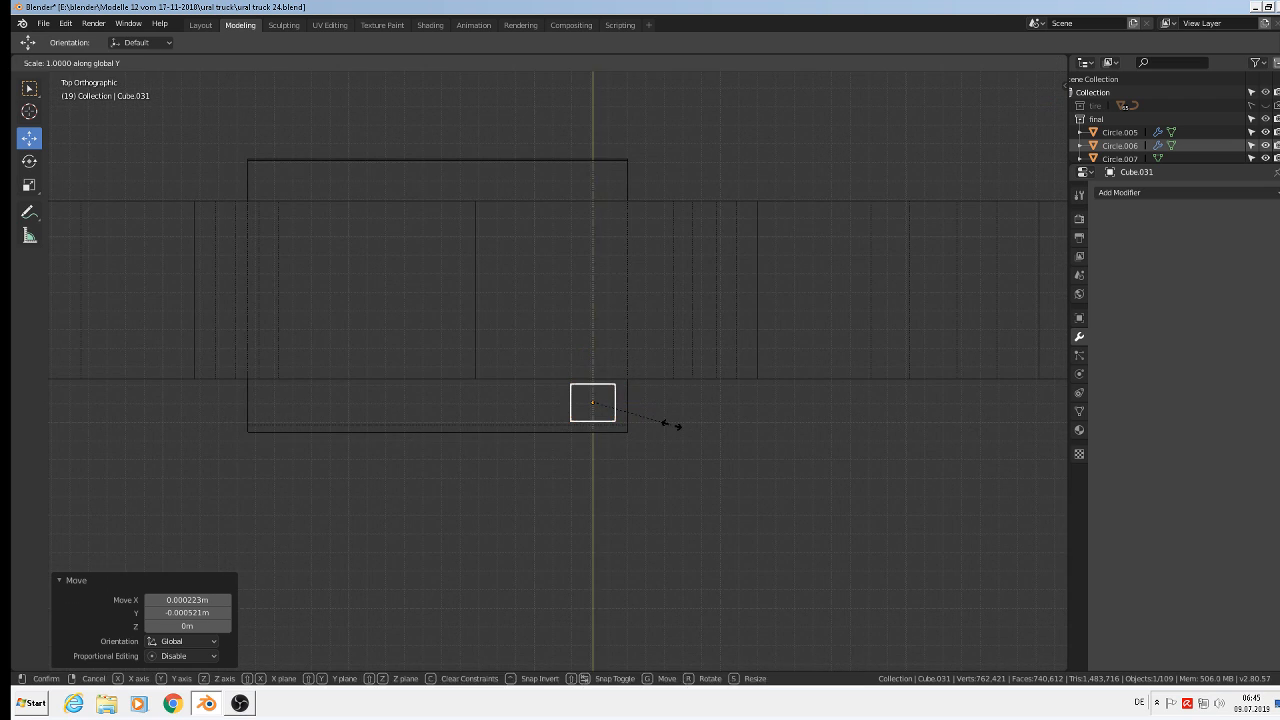
key(x)
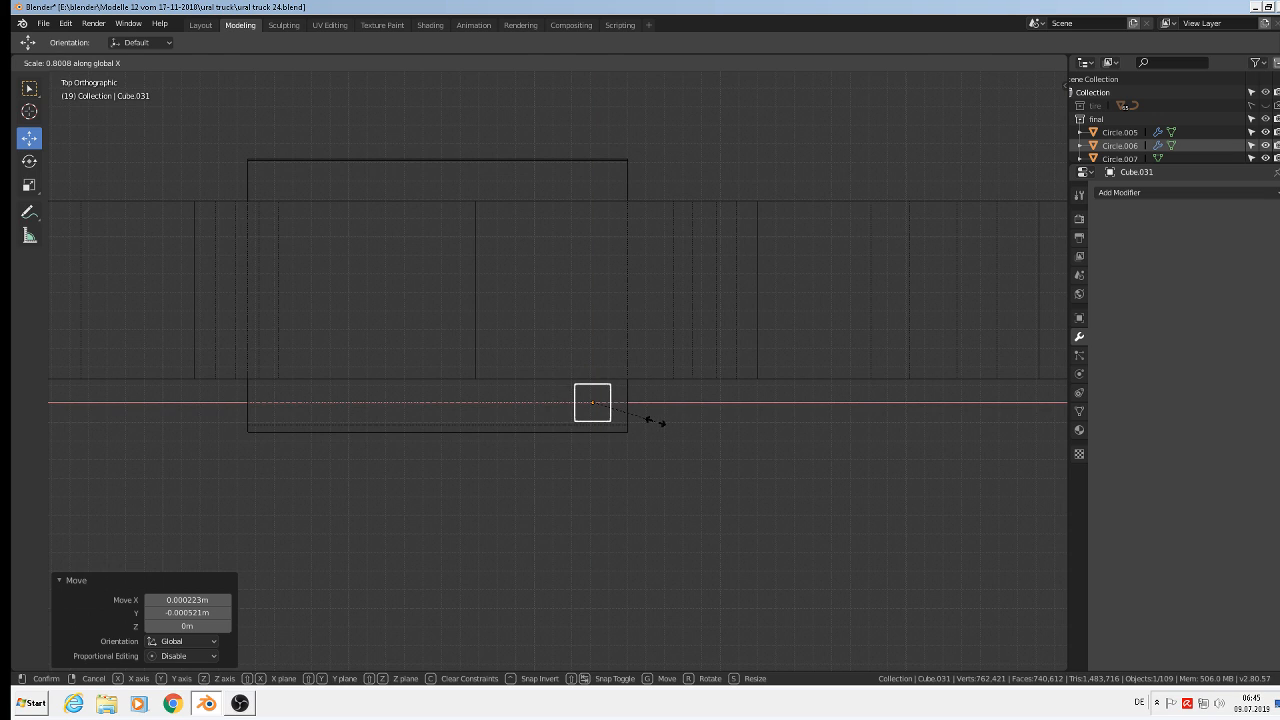
click(646, 416)
key(g)
key(x)
click(659, 426)
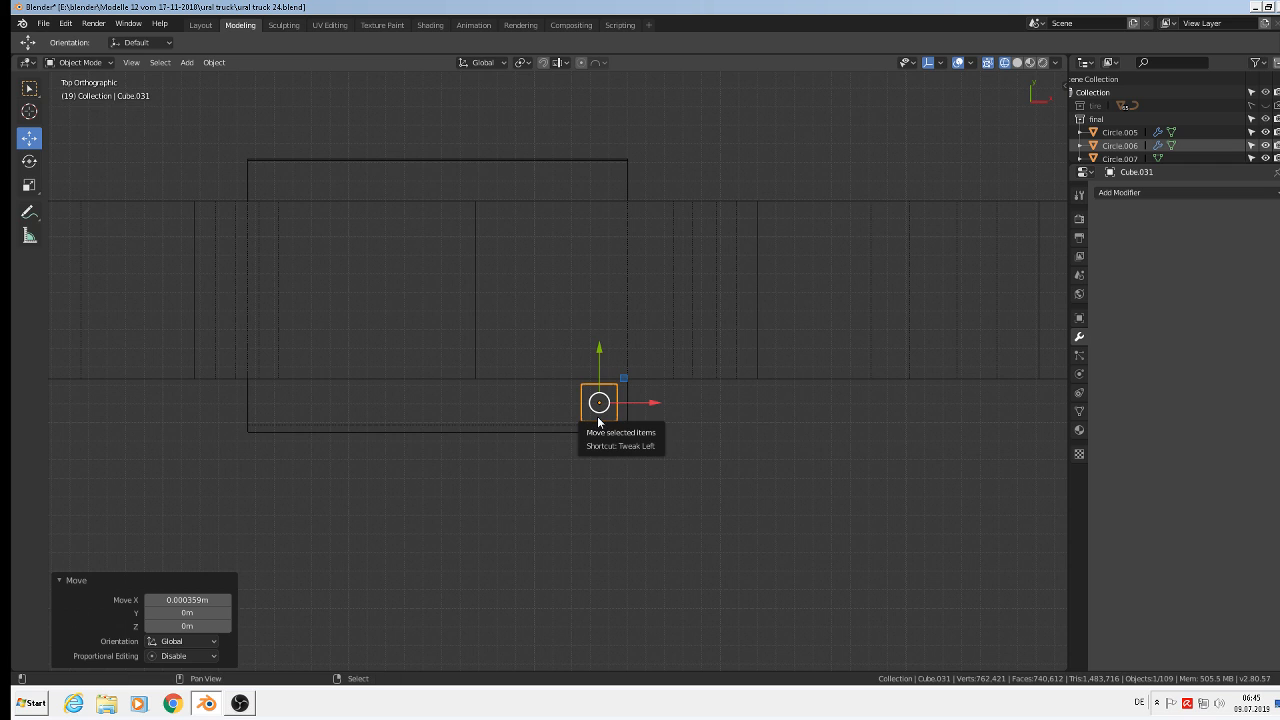
- Duplicate the post 0.0122 m along Y to the opposite side of the leaf stack
key(shift+d)
key(y)
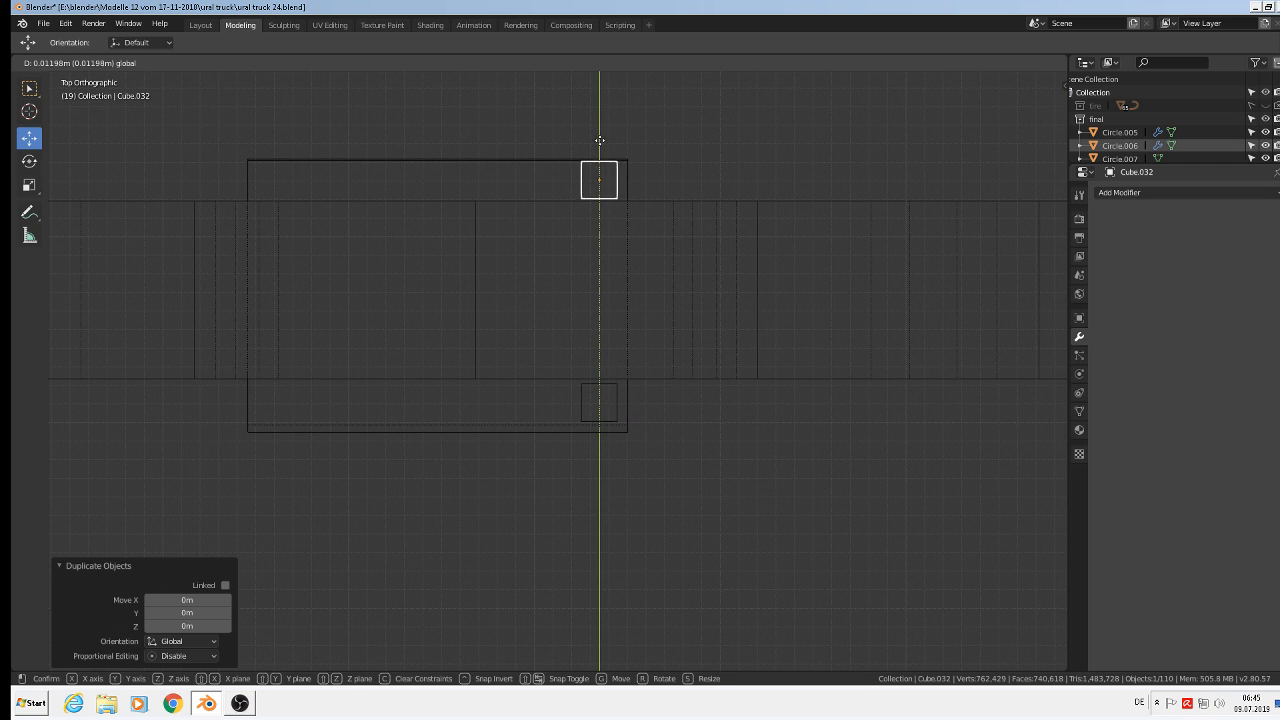
click(600, 136)
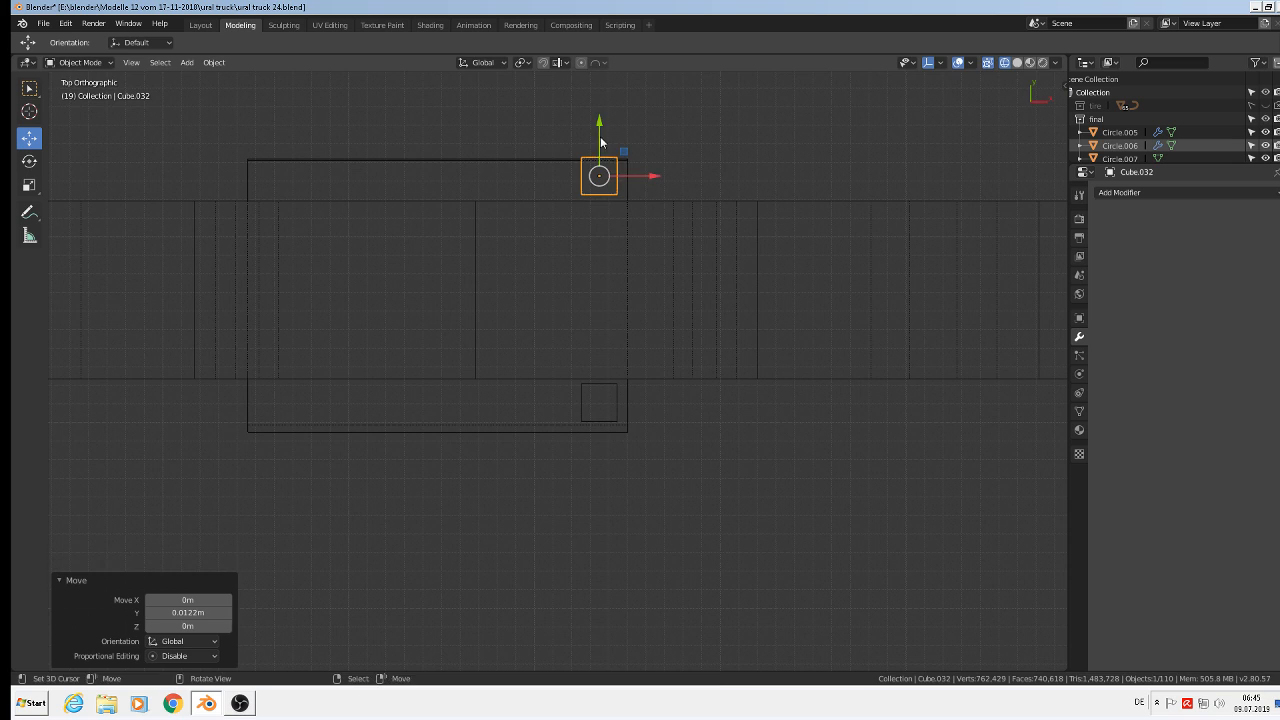
- Duplicate both posts together and move the copies about -0.0173 m along X to the plates' other two corners
shift+click(594, 393)
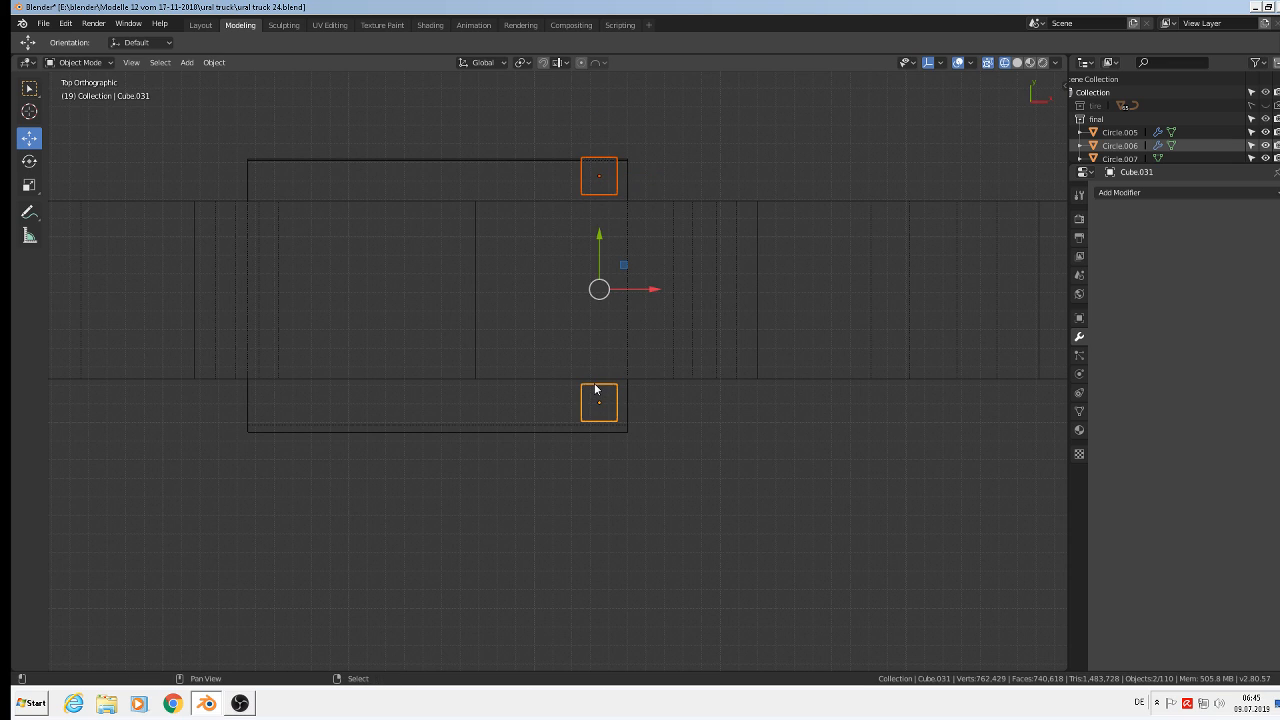
key(shift+d)
right_click(646, 295)
key(g)
key(x)
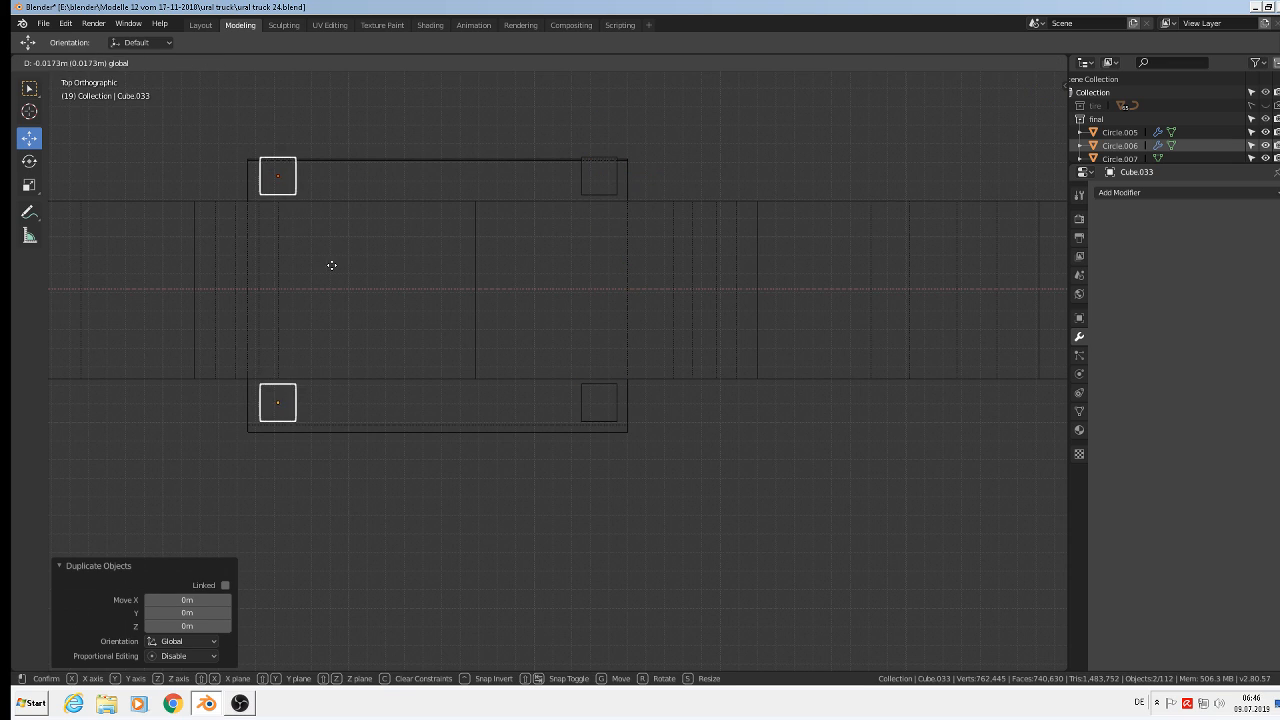
click(331, 265)
- Scale the upper clamp plate along Y by 1.052 and move it 0.000323 m along Y to enclose all four corner posts
click(385, 157)
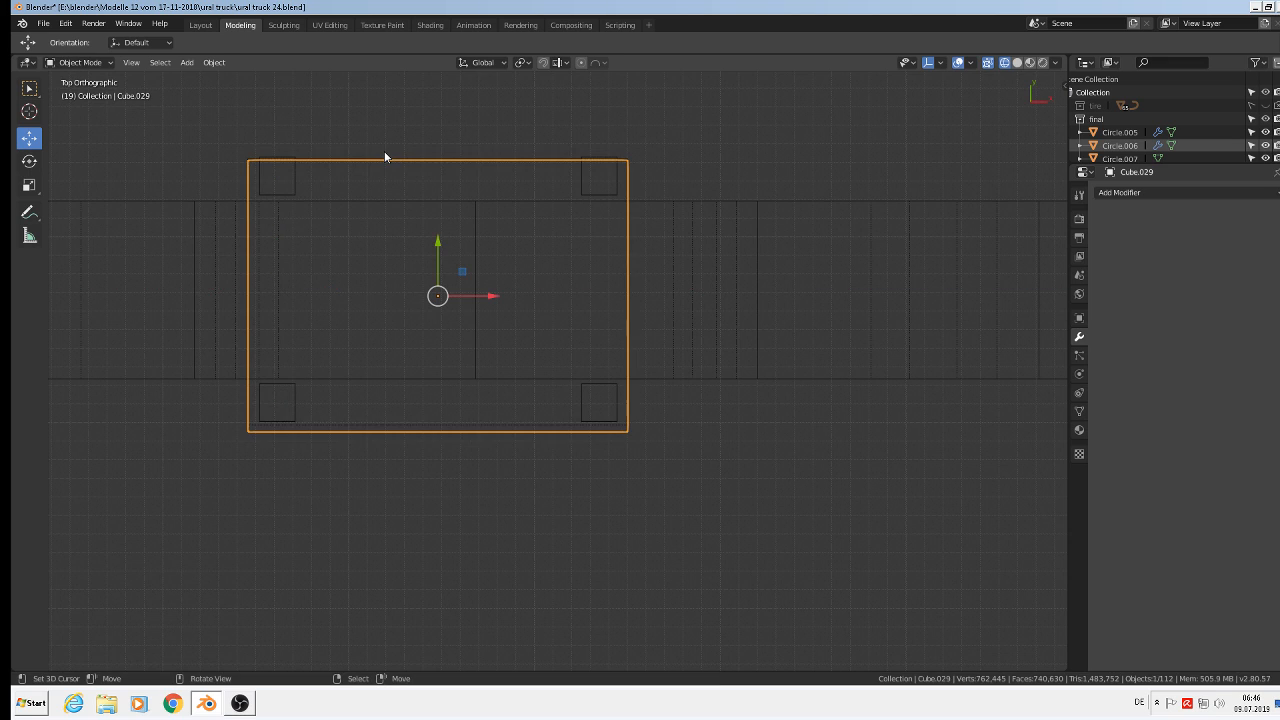
key(s)
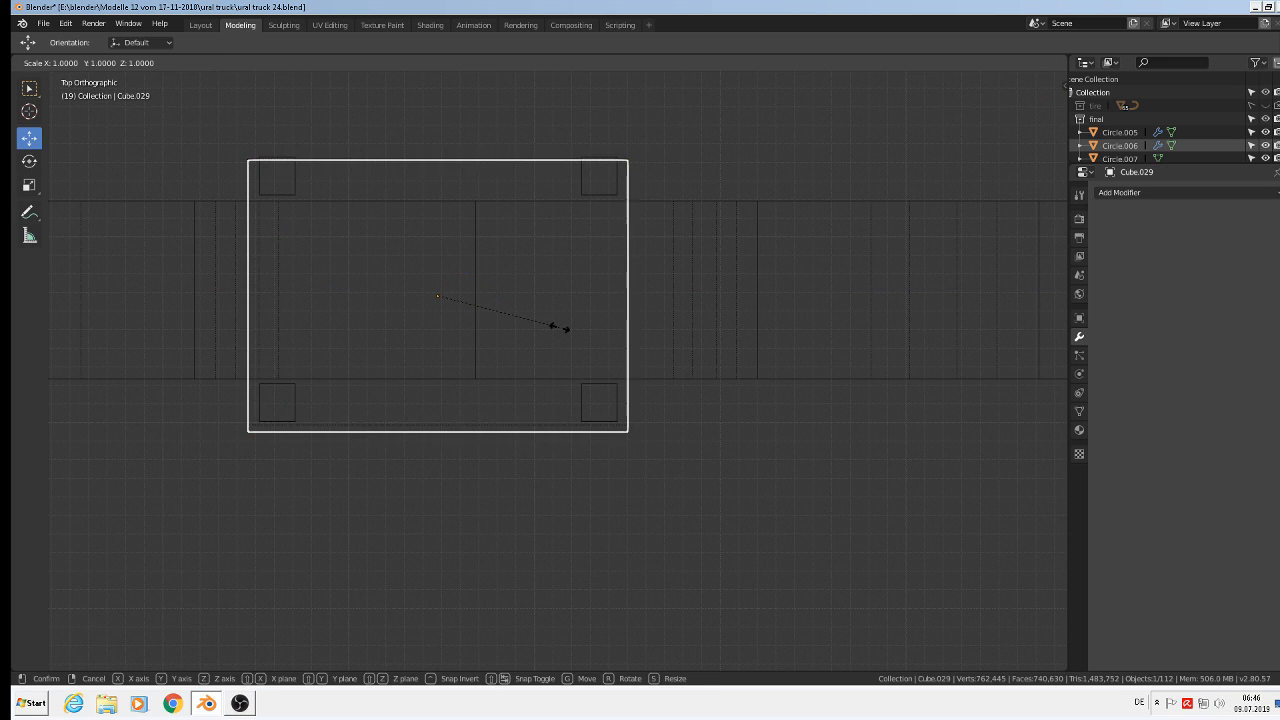
key(y)
click(565, 330)
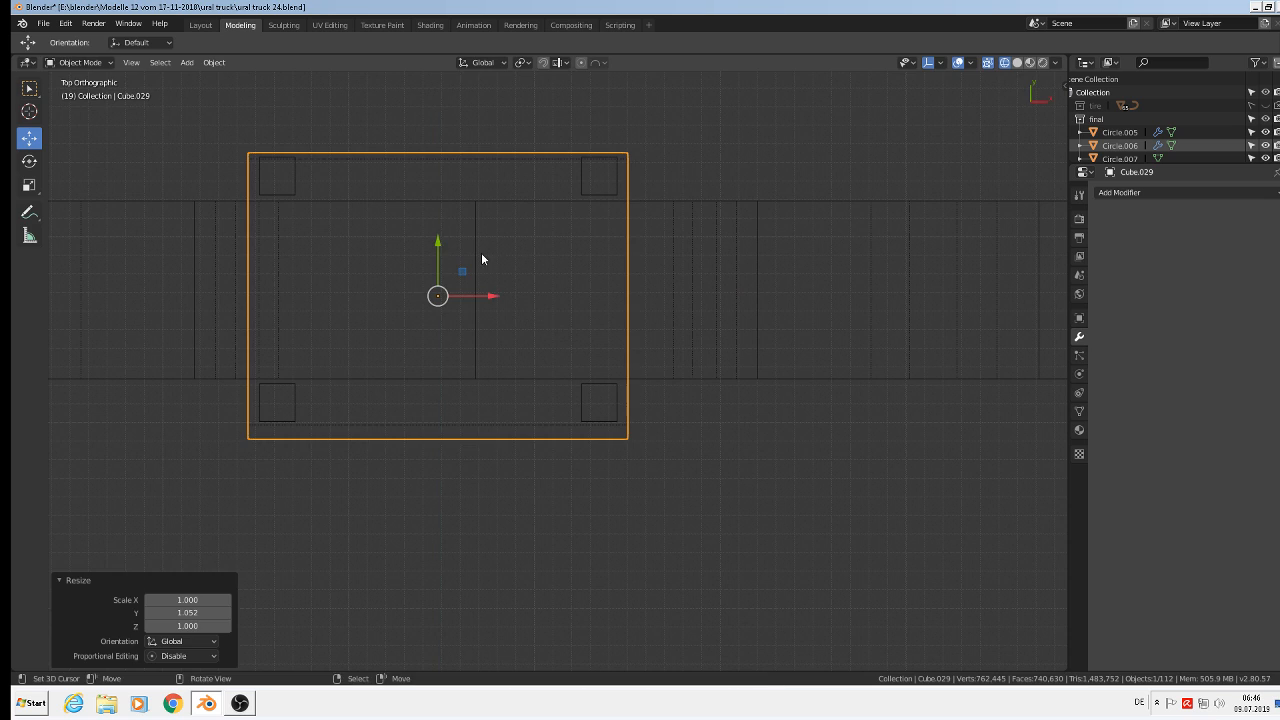
key(g)
click(438, 232)
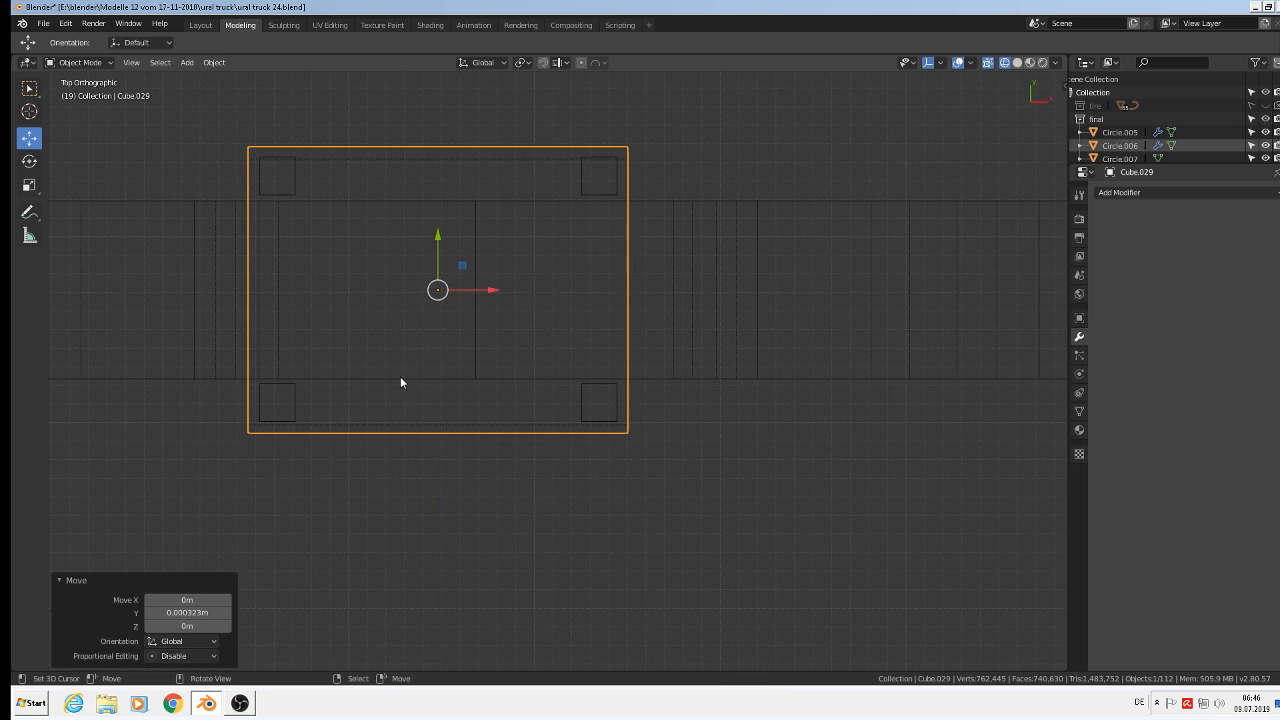
- Scale the lower clamp plate along Y so it also encloses the four corner posts
key(a)
right_click(399, 415)
key(s)
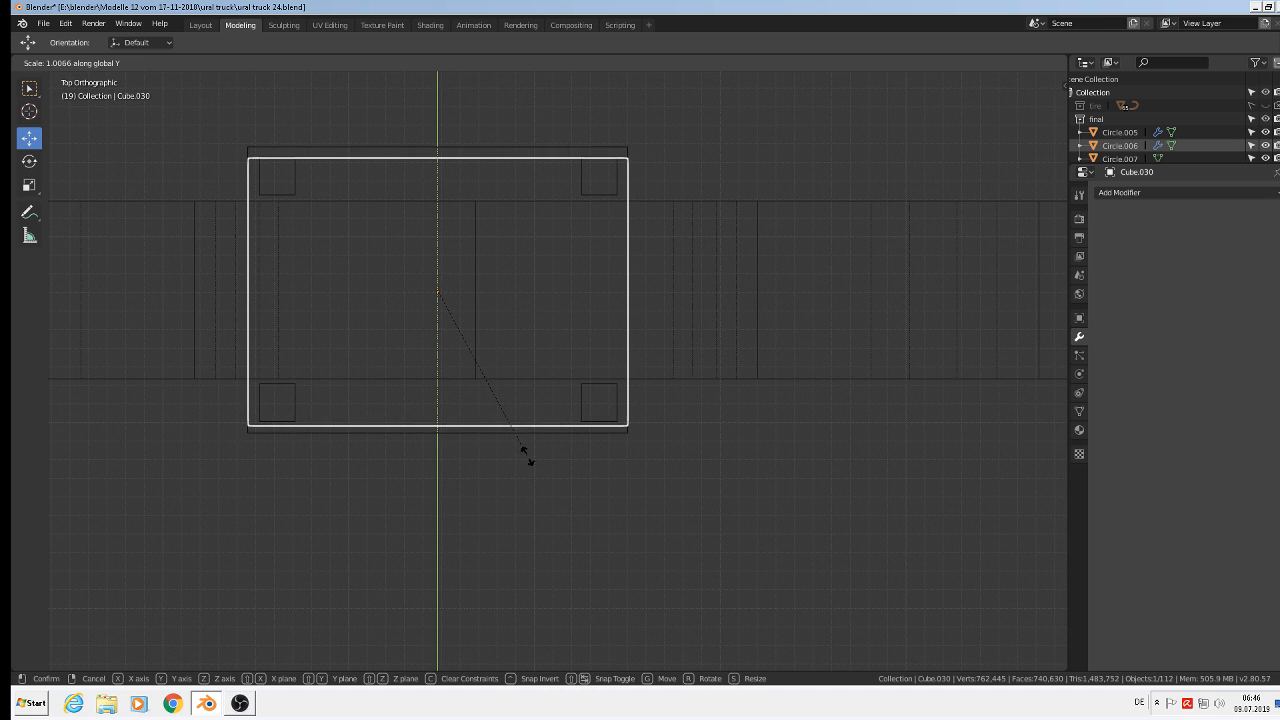
click(535, 461)
key(Tab)
scroll(517, 426, down, 1)
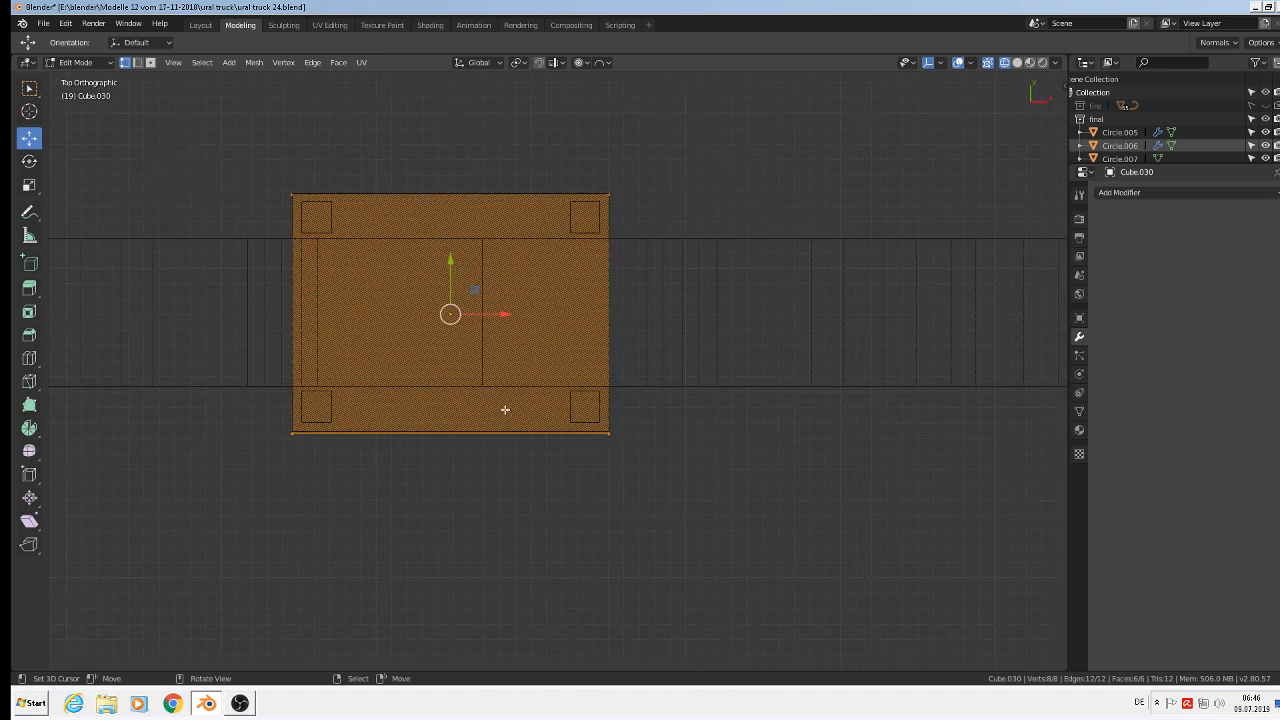
middle_drag(504, 409, 512, 301)
scroll(510, 289, down, 4)
key(Tab)
- Duplicate the upper clamp plate 0.013 m along Z onto the top of the leaf stack and scale the copy along Z by 0.448
middle_drag(494, 214, 495, 160)
shift+middle_drag(504, 175, 582, 375)
scroll(574, 380, up, 3)
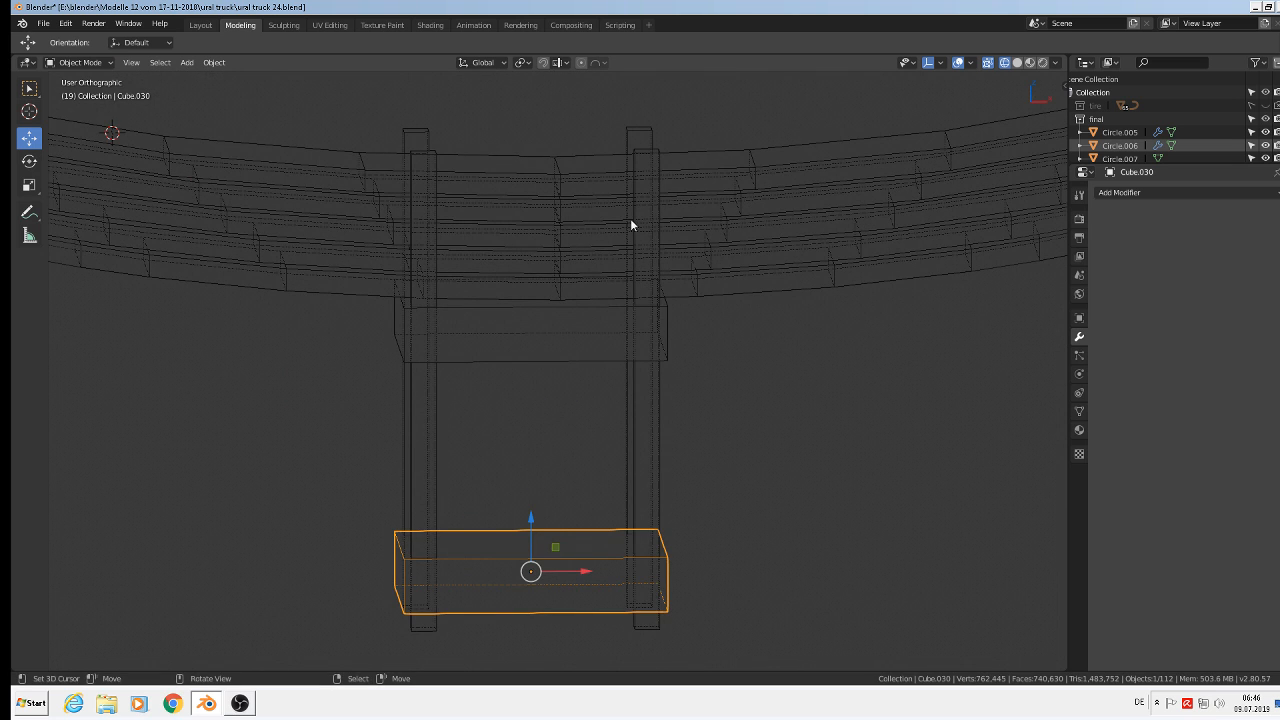
click(494, 340)
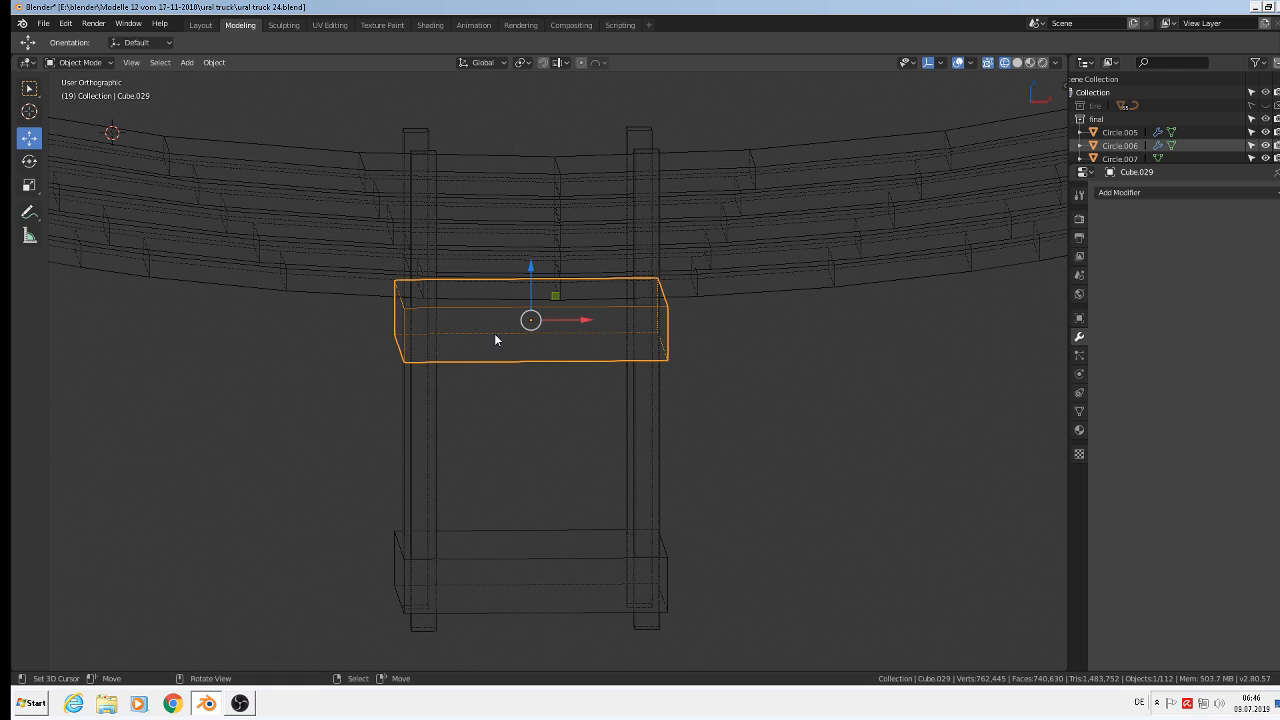
key(shift)
key(shift+d)
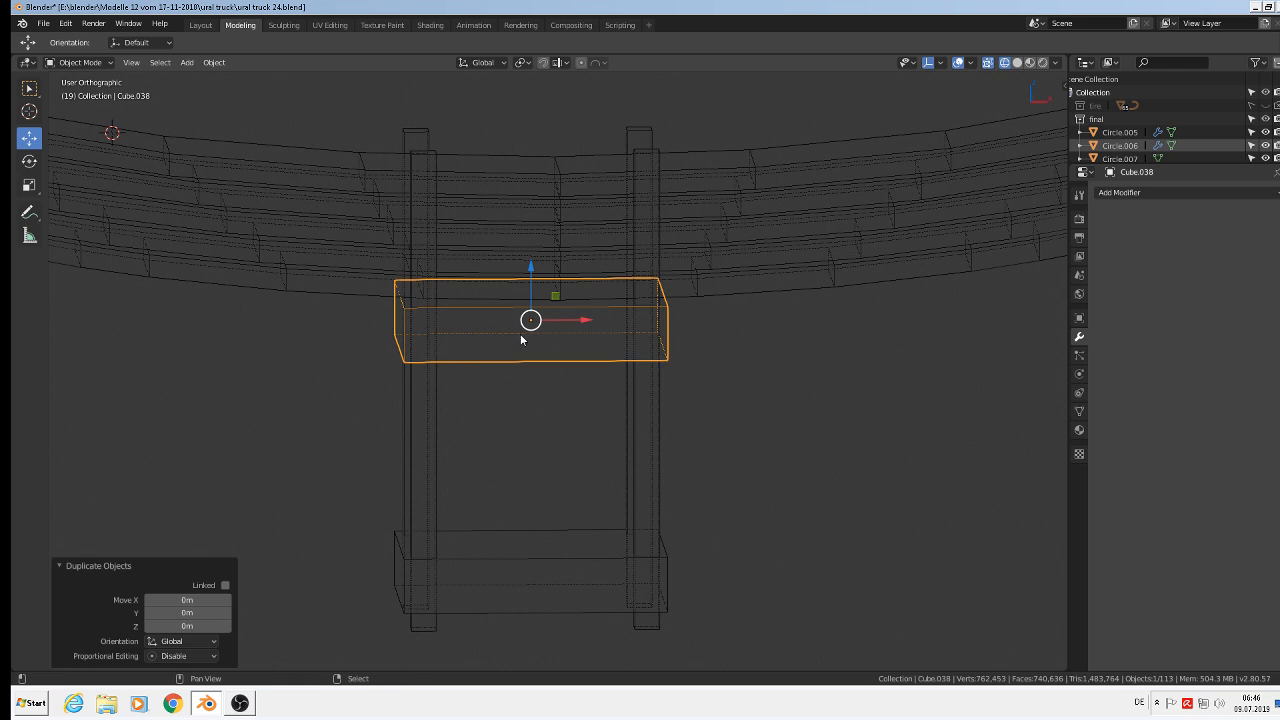
key(z)
click(512, 108)
key(s)
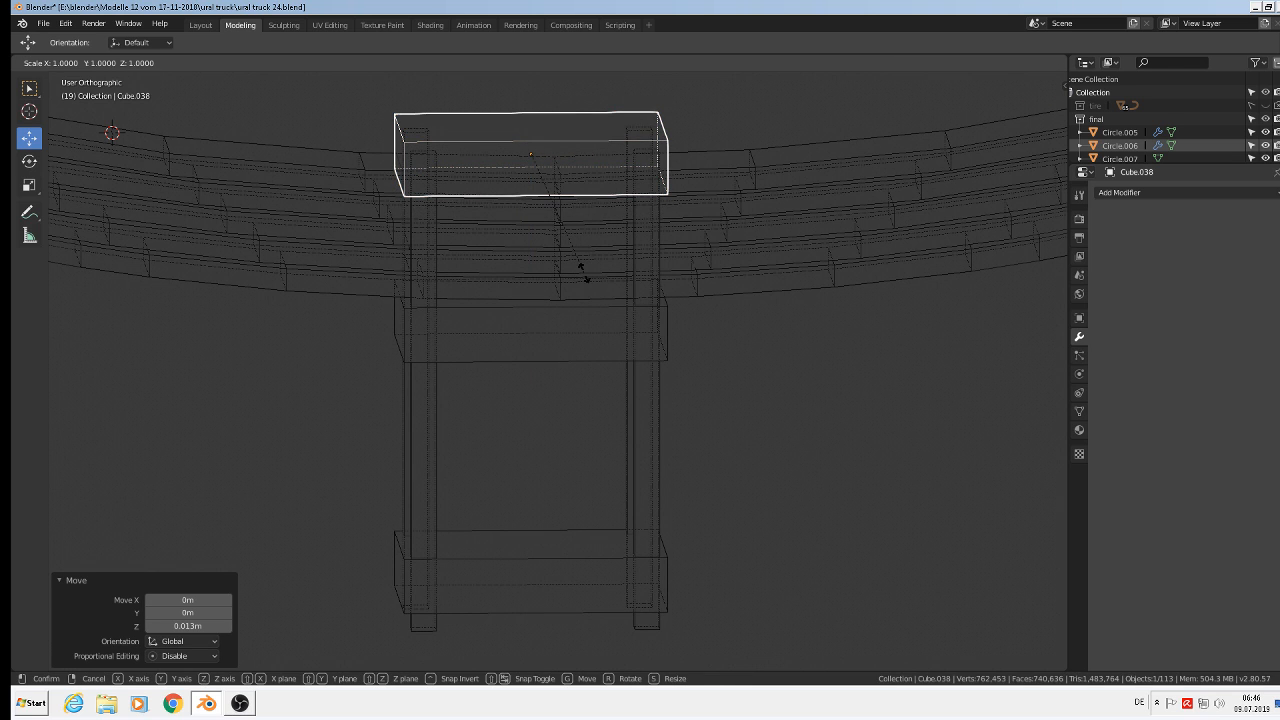
key(z)
click(529, 211)
- Switch the viewport to material-preview shading and view the spring assembly from farther out
key(Tab)
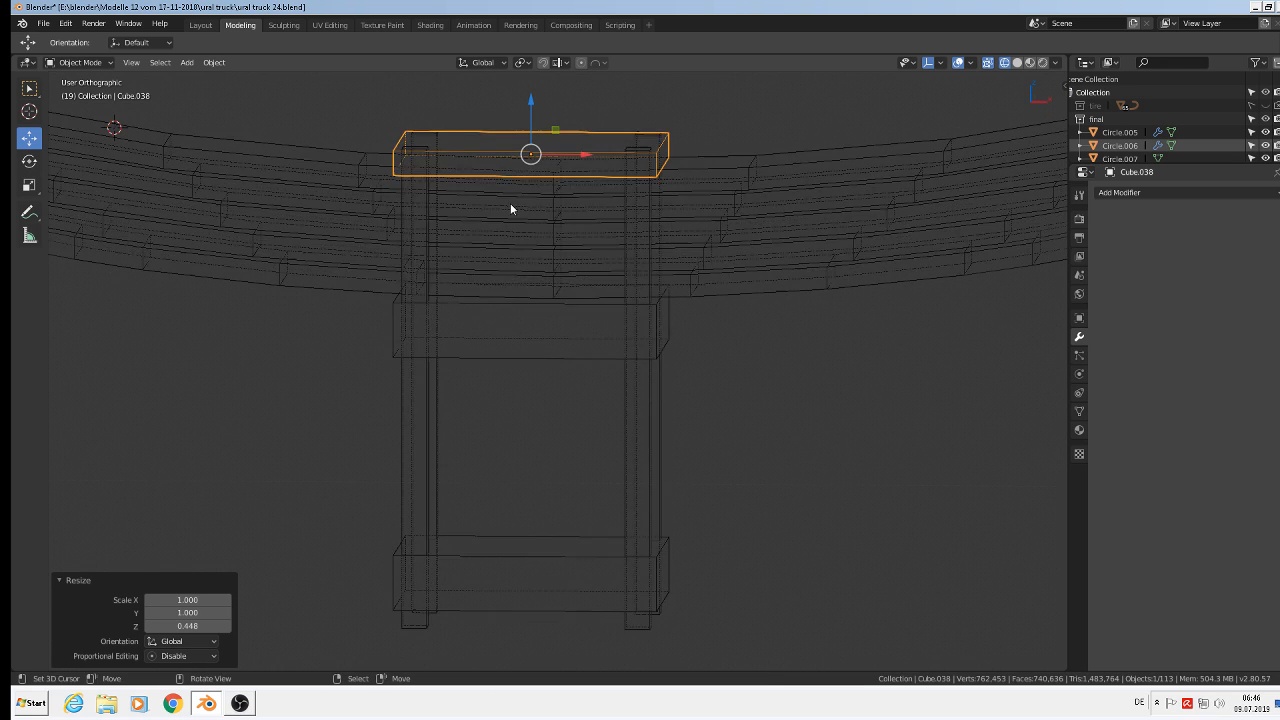
scroll(524, 215, down, 4)
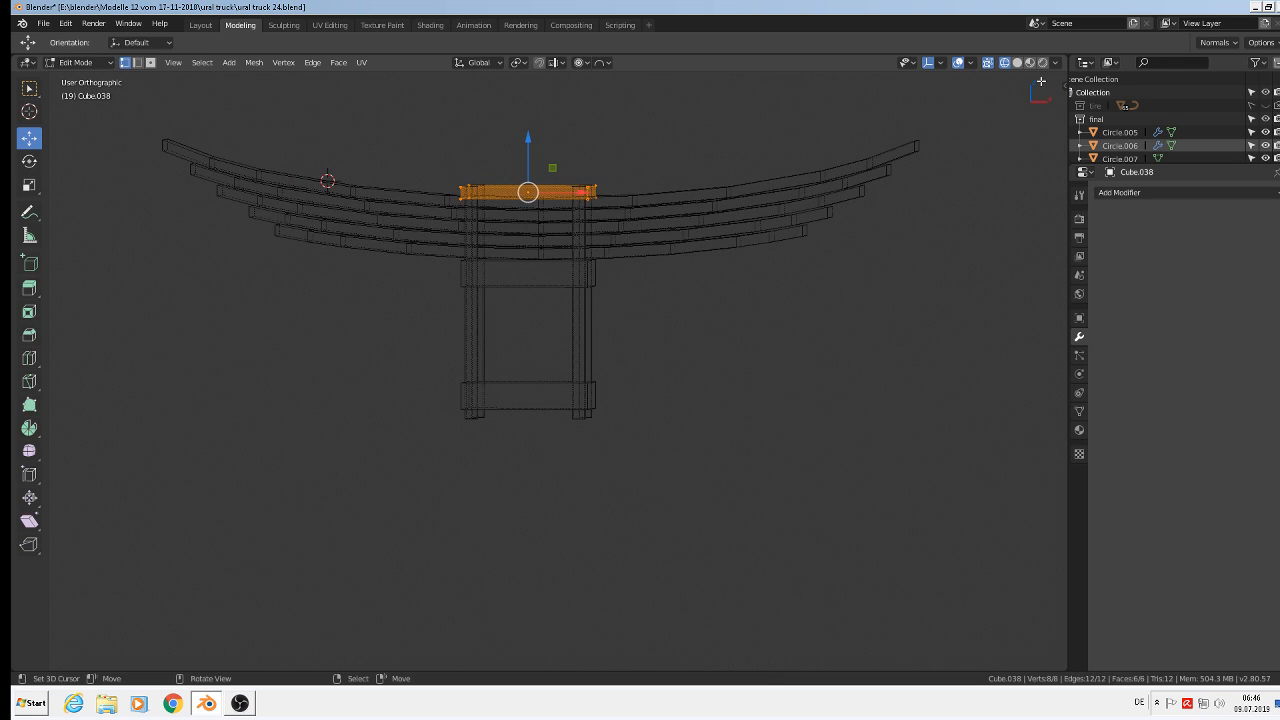
click(1017, 62)
middle_drag(657, 309, 564, 362)
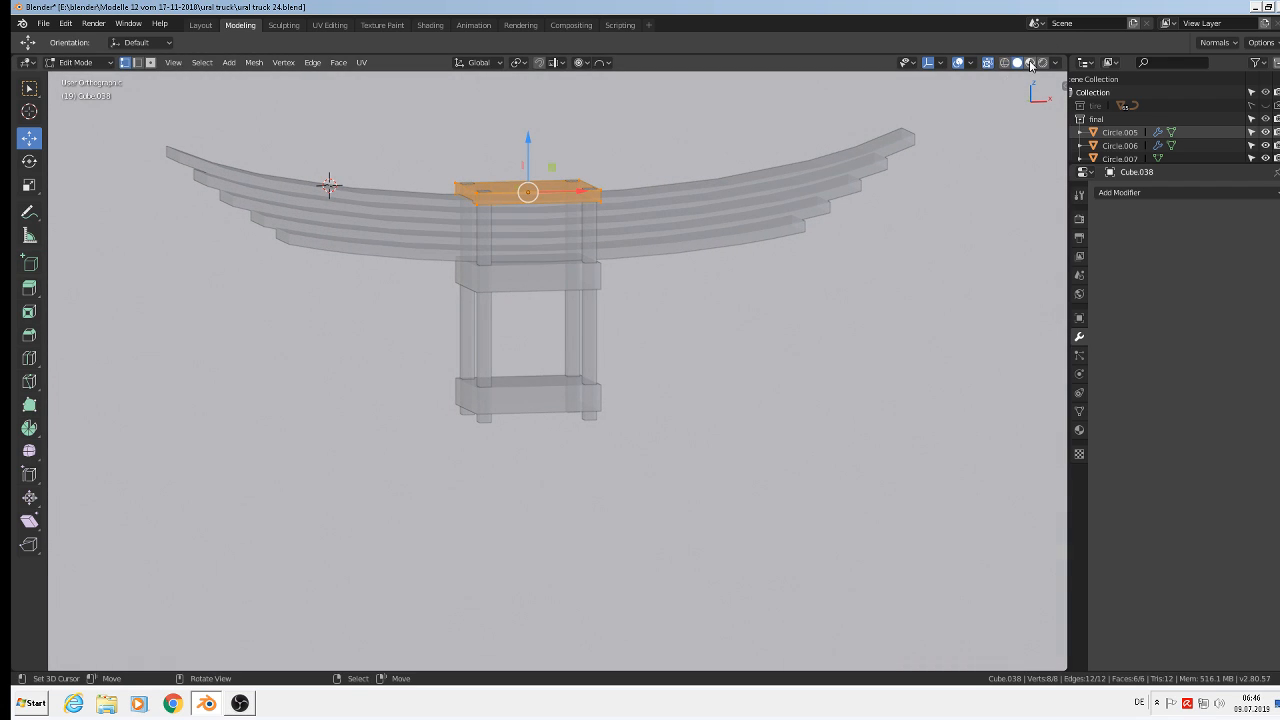
scroll(545, 364, down, 3)
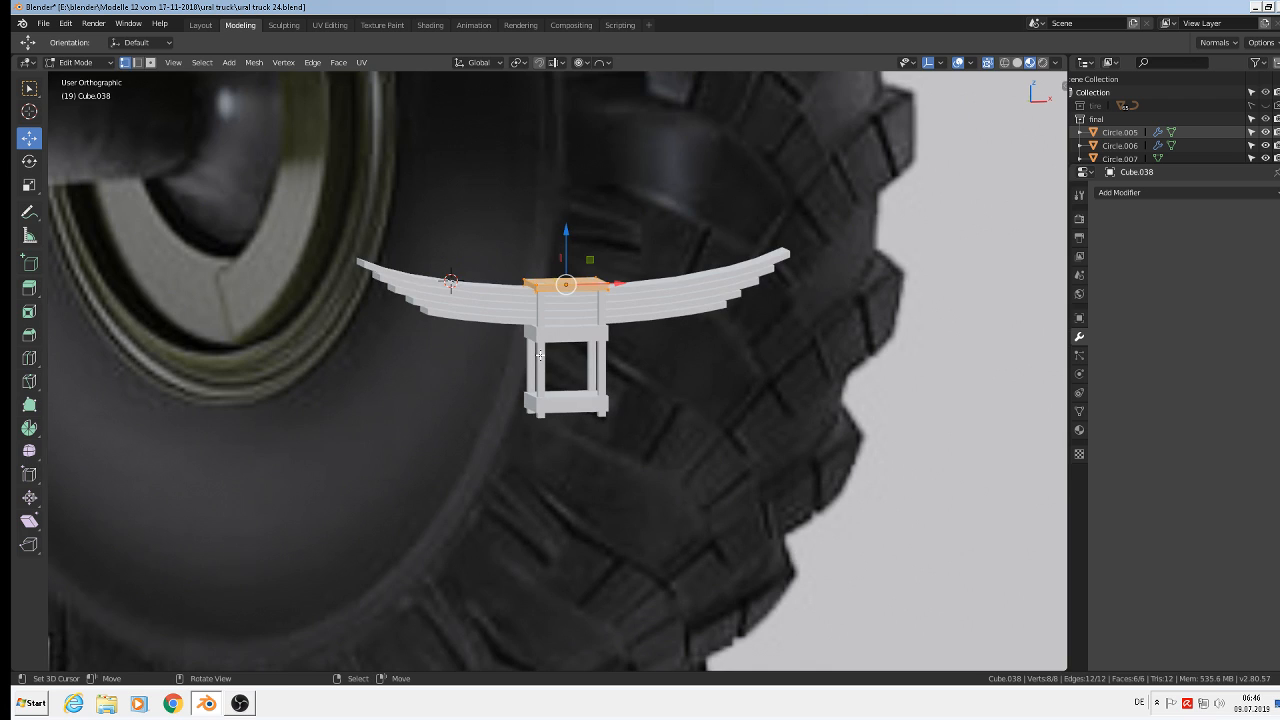
key(alt+Tab)
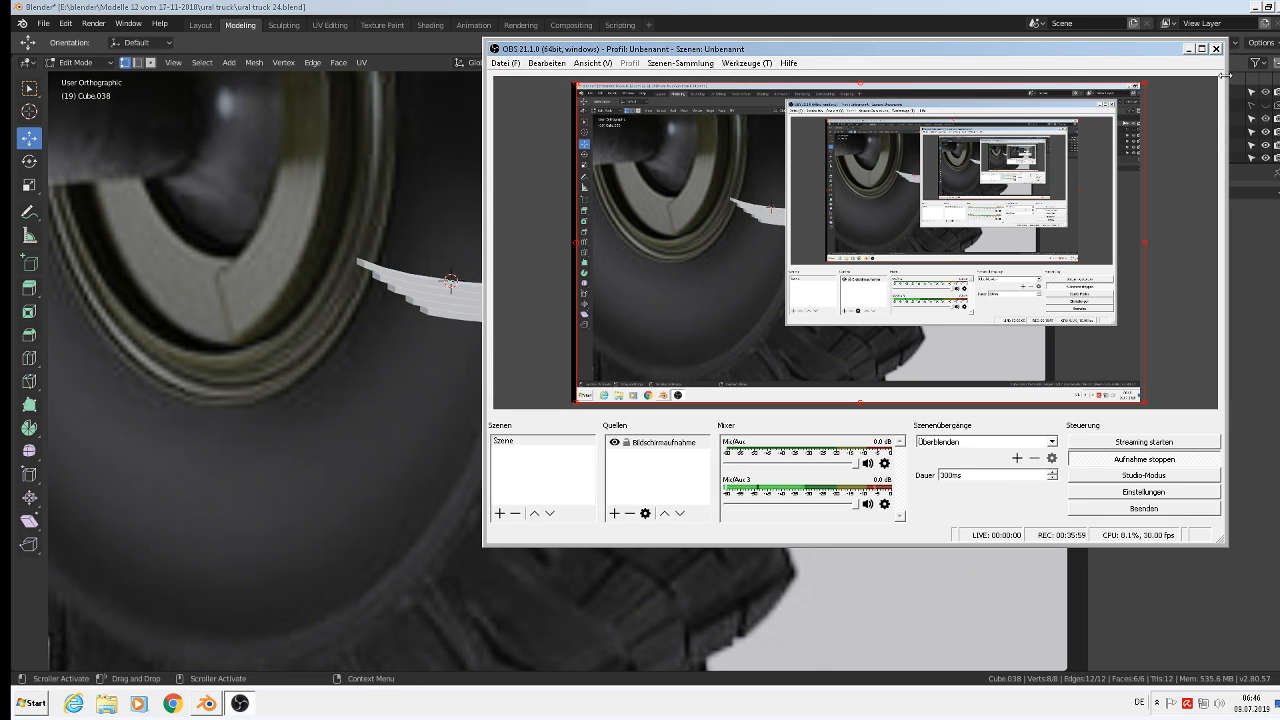
click(1187, 48)
- Select every object in the scene in Object Mode and join them with one of the spring parts as the active object
click(592, 278)
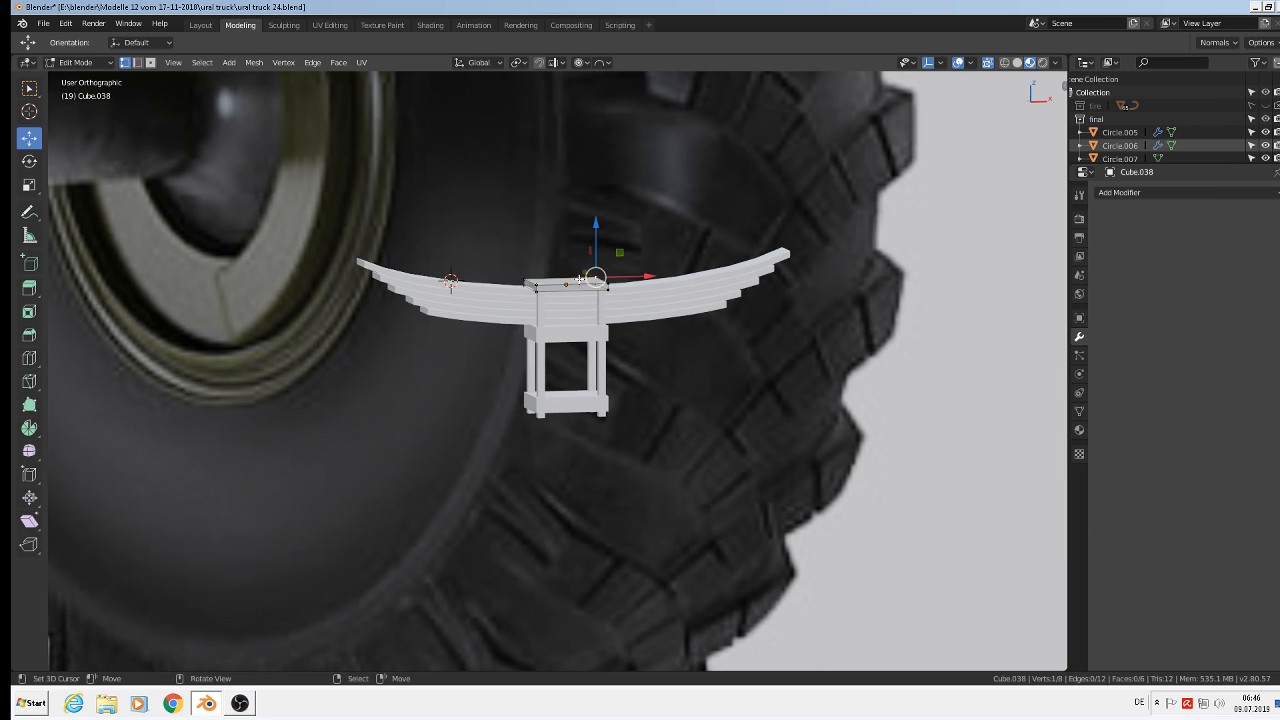
key(Tab)
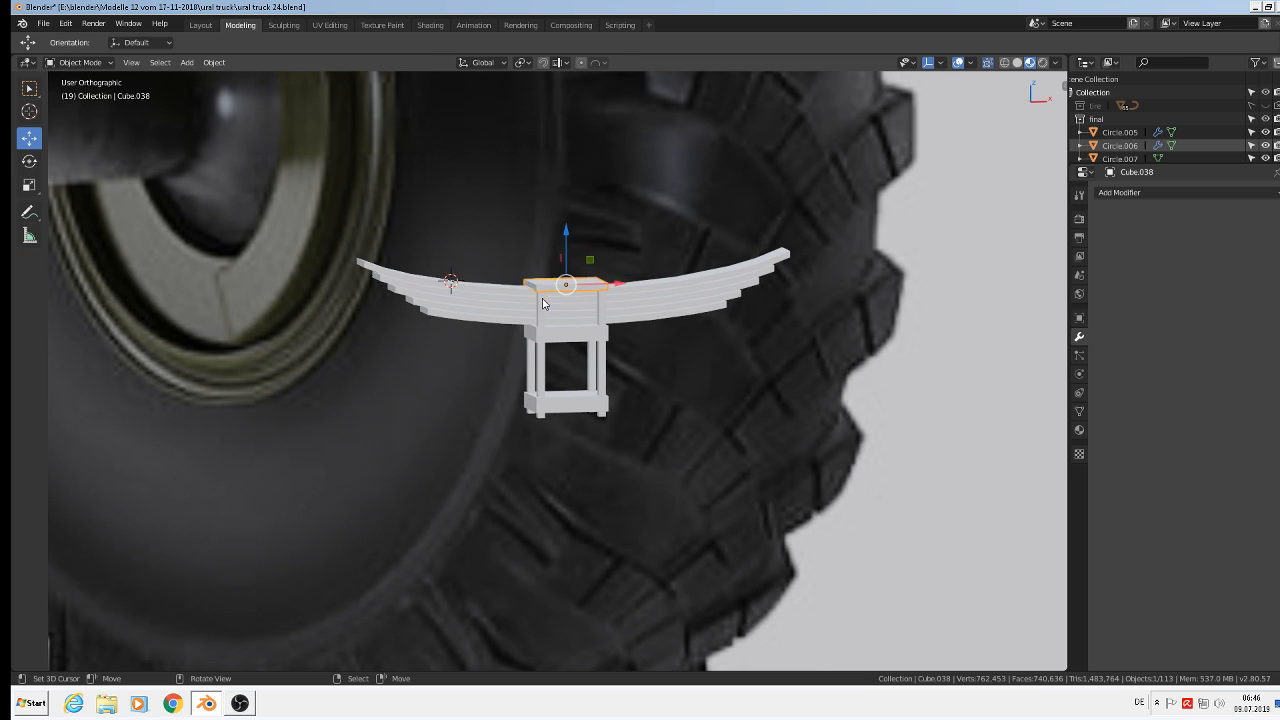
key(a)
scroll(575, 332, up, 2)
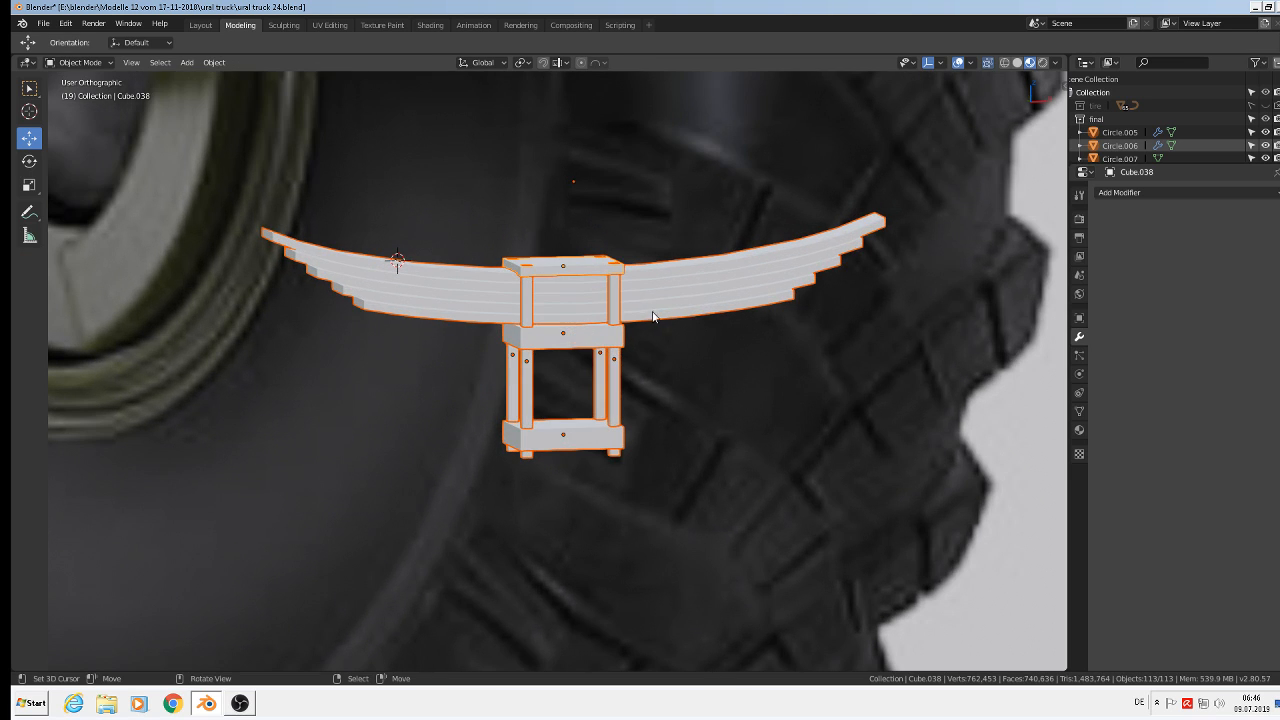
shift+click(680, 298)
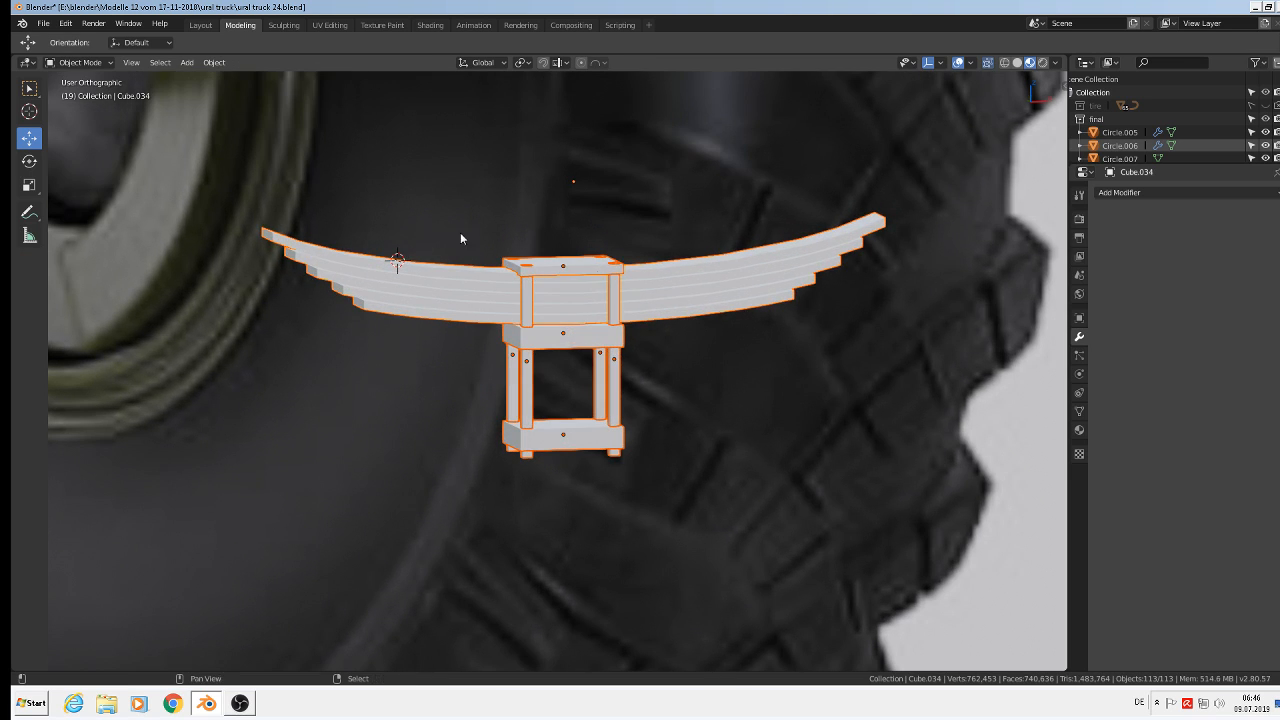
click(218, 63)
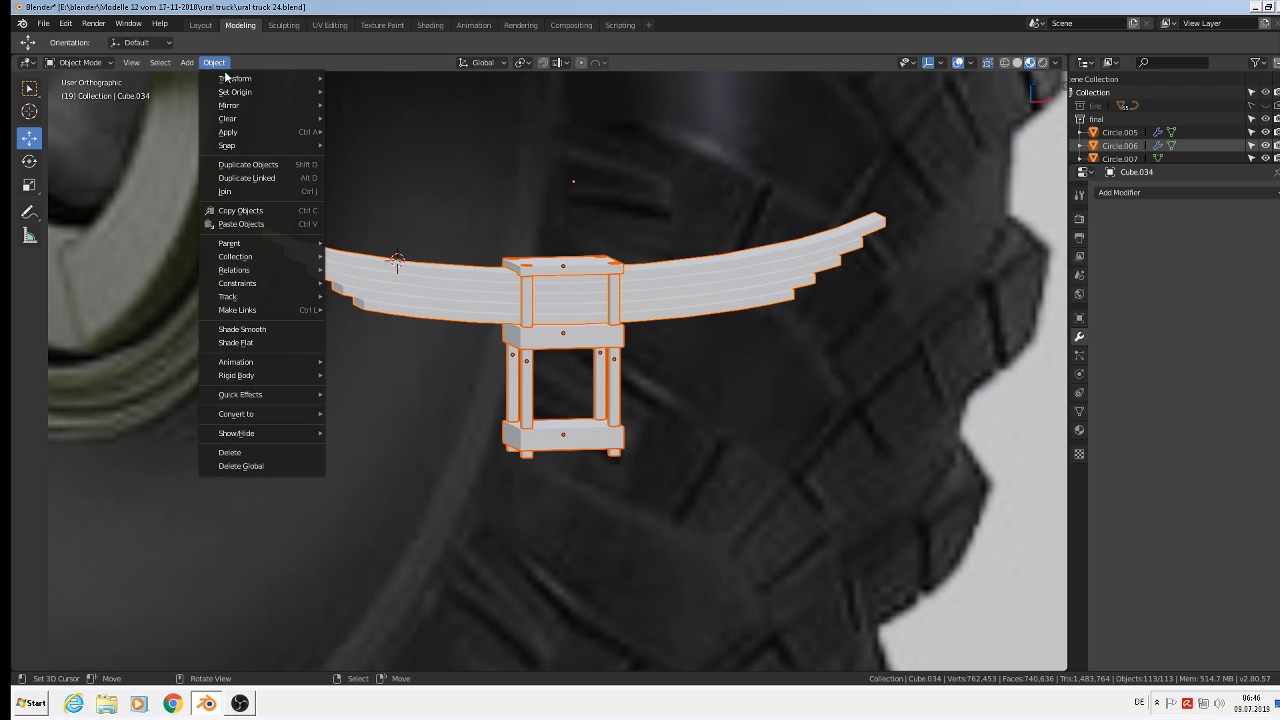
click(225, 191)
- Save the current blend file
scroll(225, 197, down, 5)
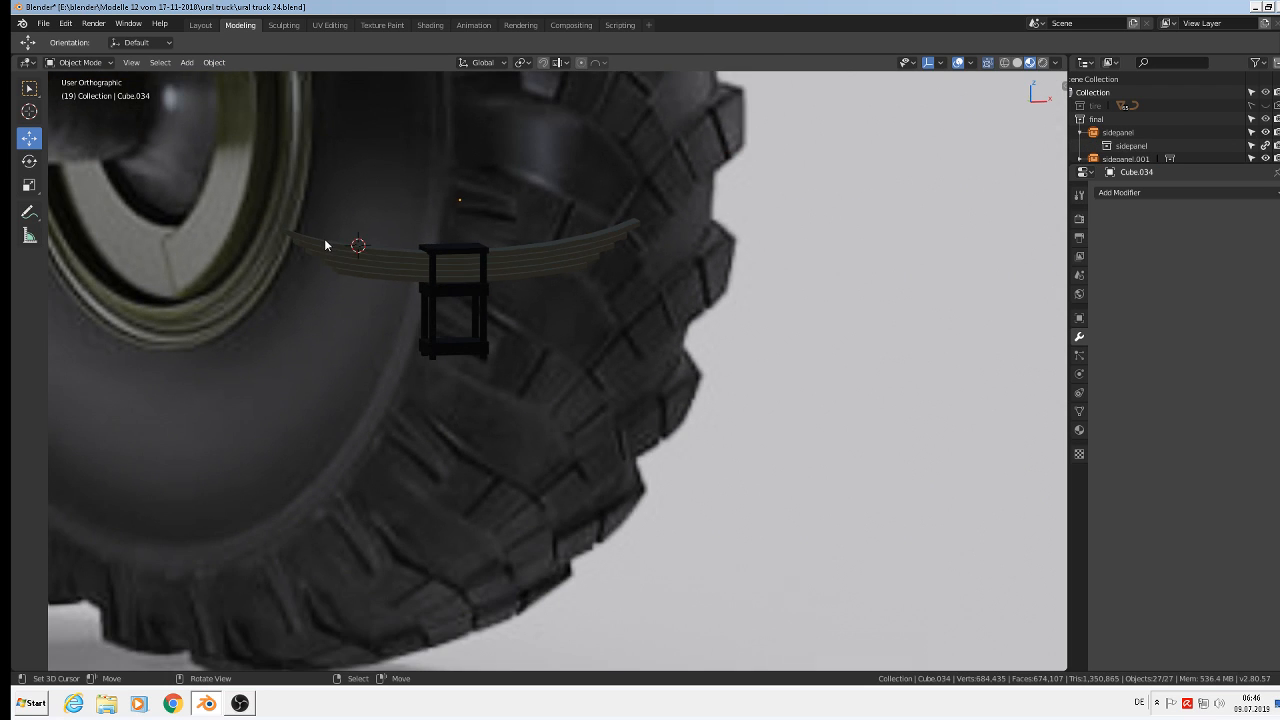
scroll(599, 345, up, 2)
scroll(600, 341, down, 2)
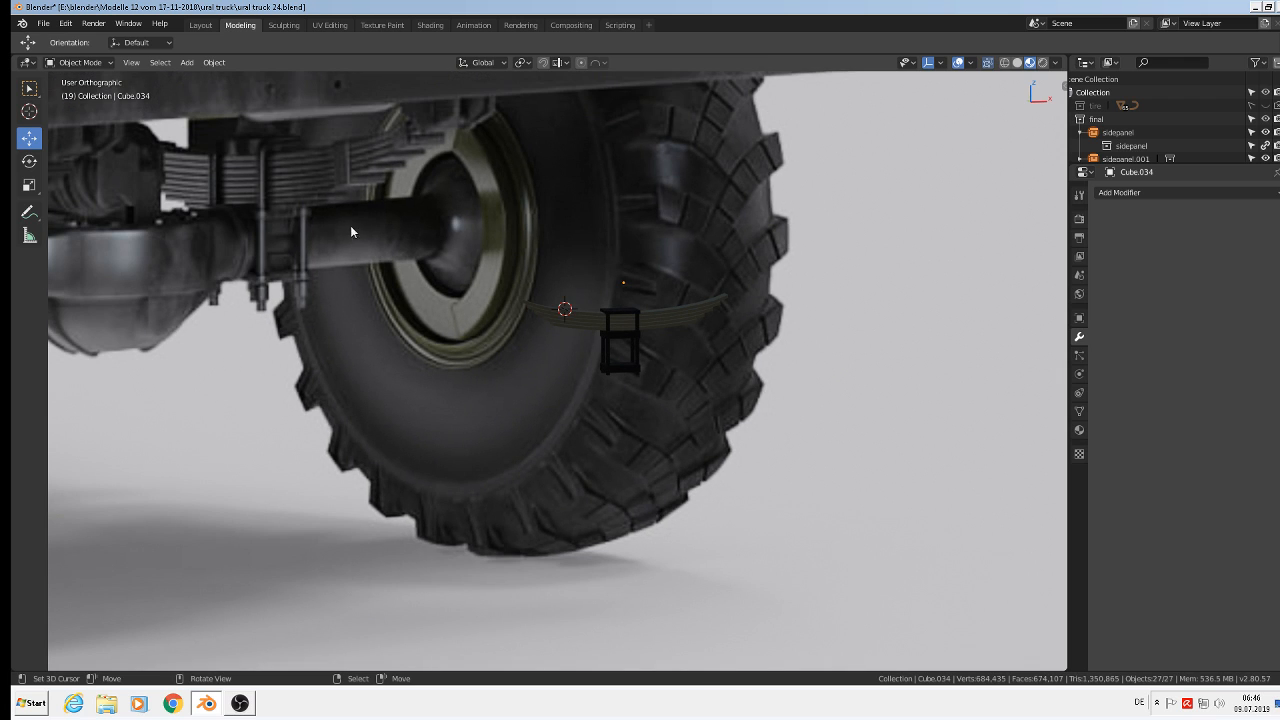
click(43, 22)
click(98, 128)
- Examine the joined spring assembly, the truck model and the reference photos from the front and up close
scroll(527, 289, down, 8)
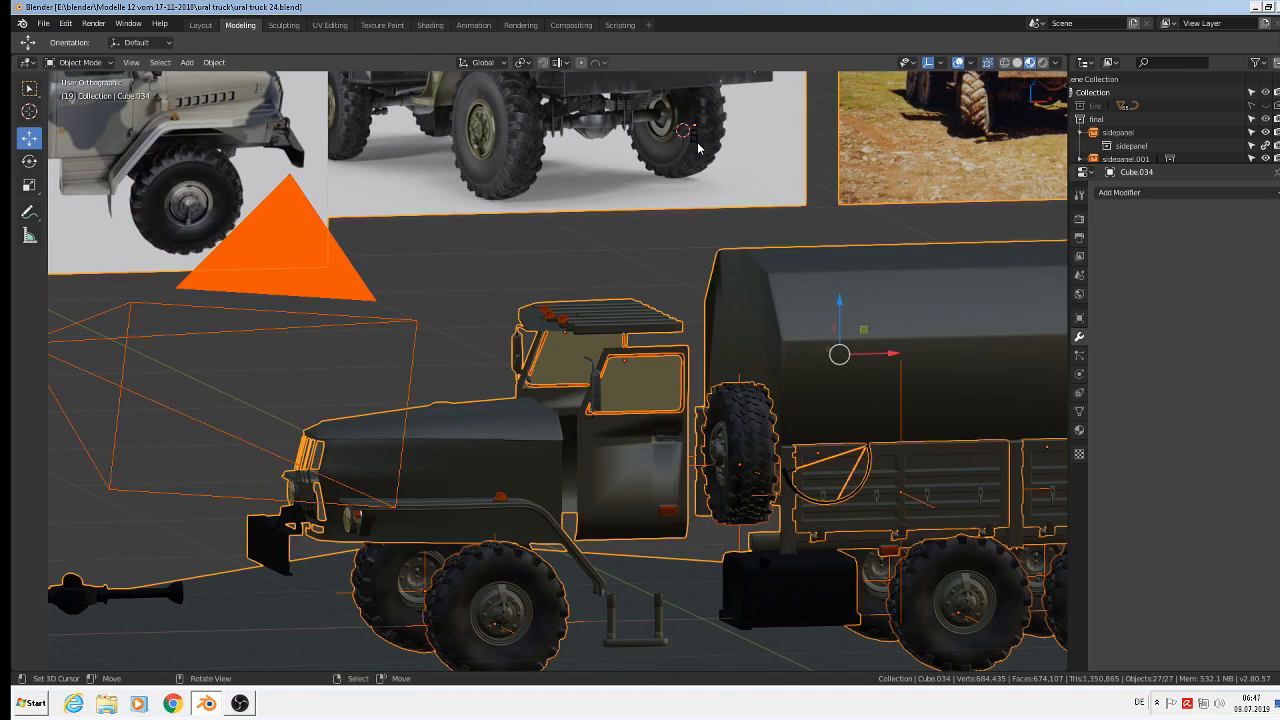
key(KP_1)
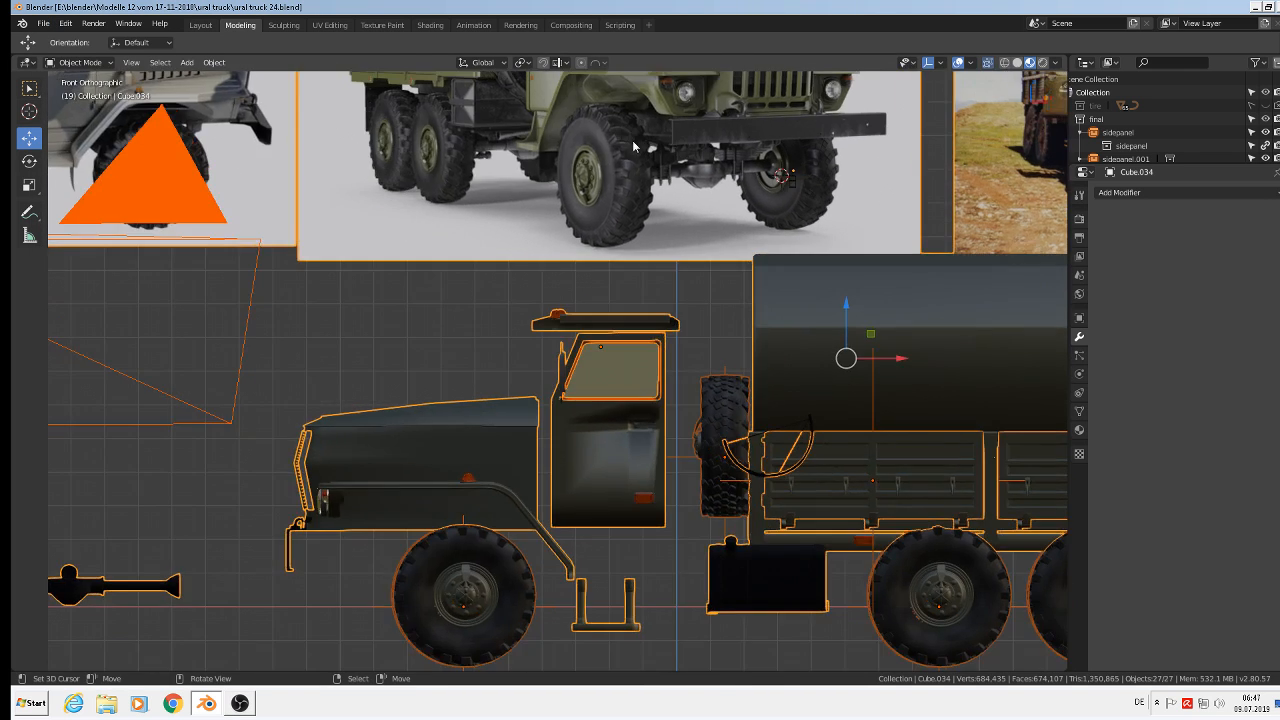
click(749, 181)
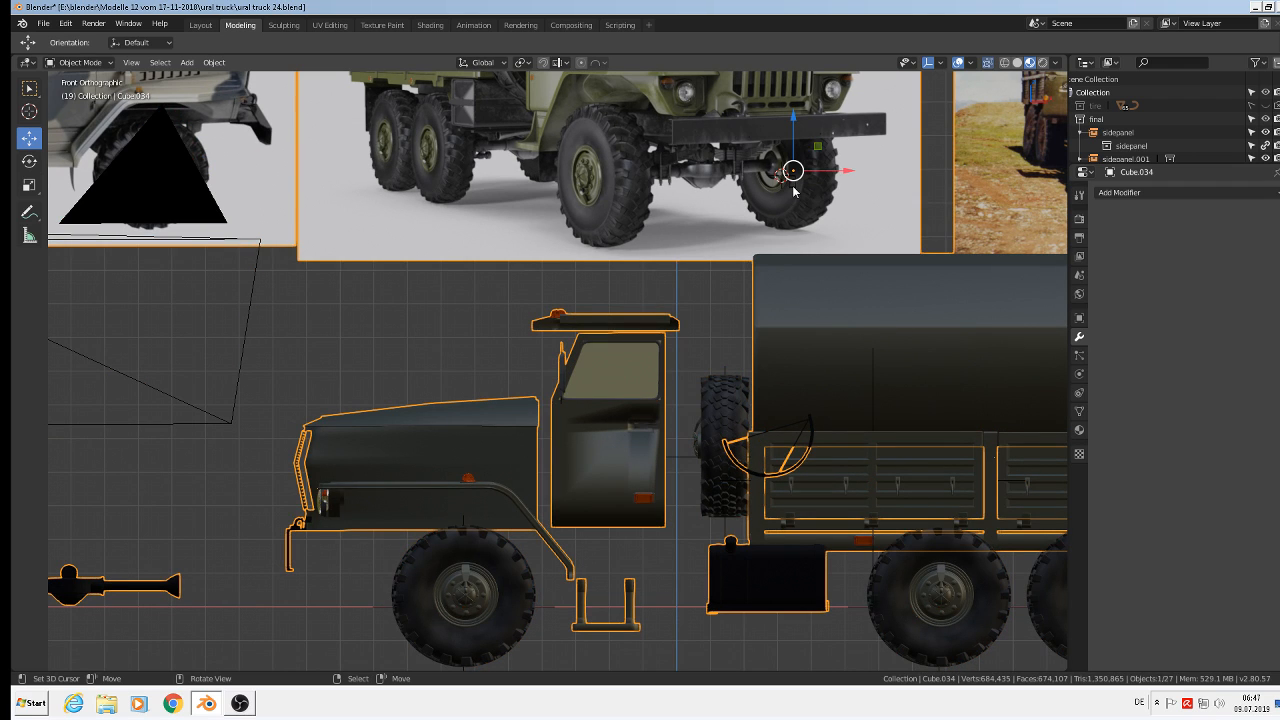
middle_drag(812, 190, 641, 116)
scroll(641, 116, up, 8)
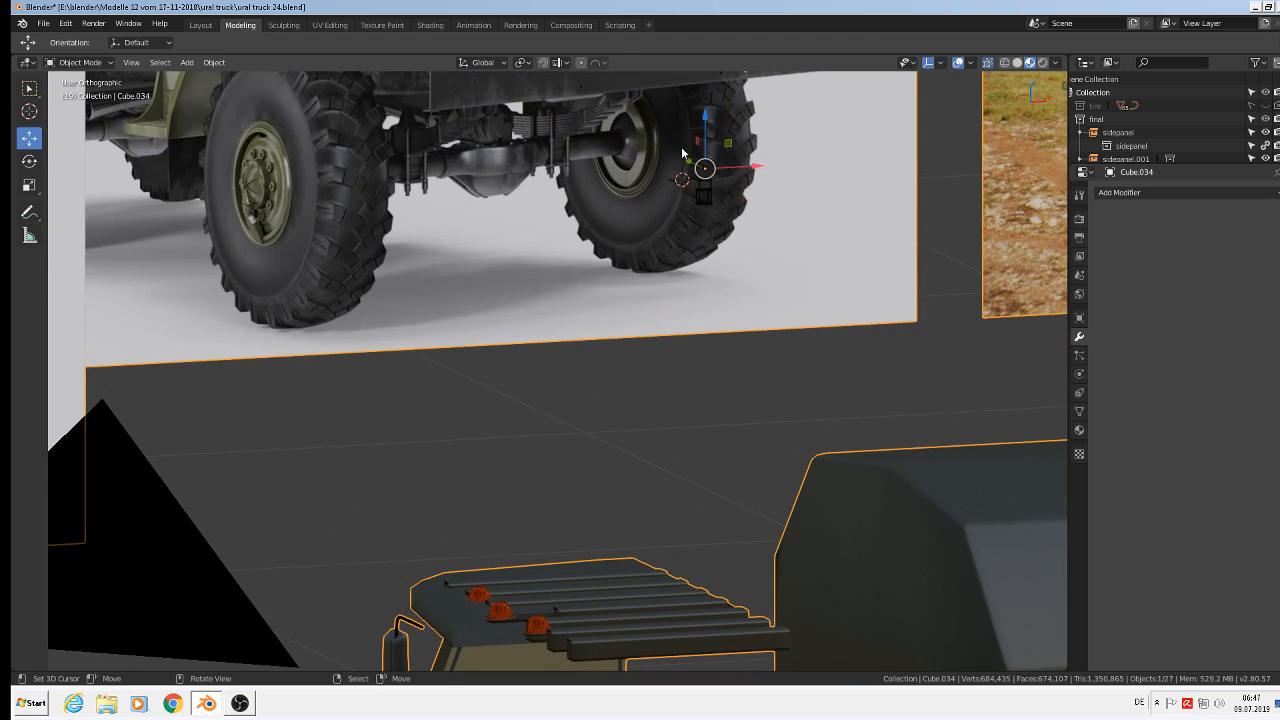
scroll(754, 207, down, 1)
key(s)
right_click(750, 211)
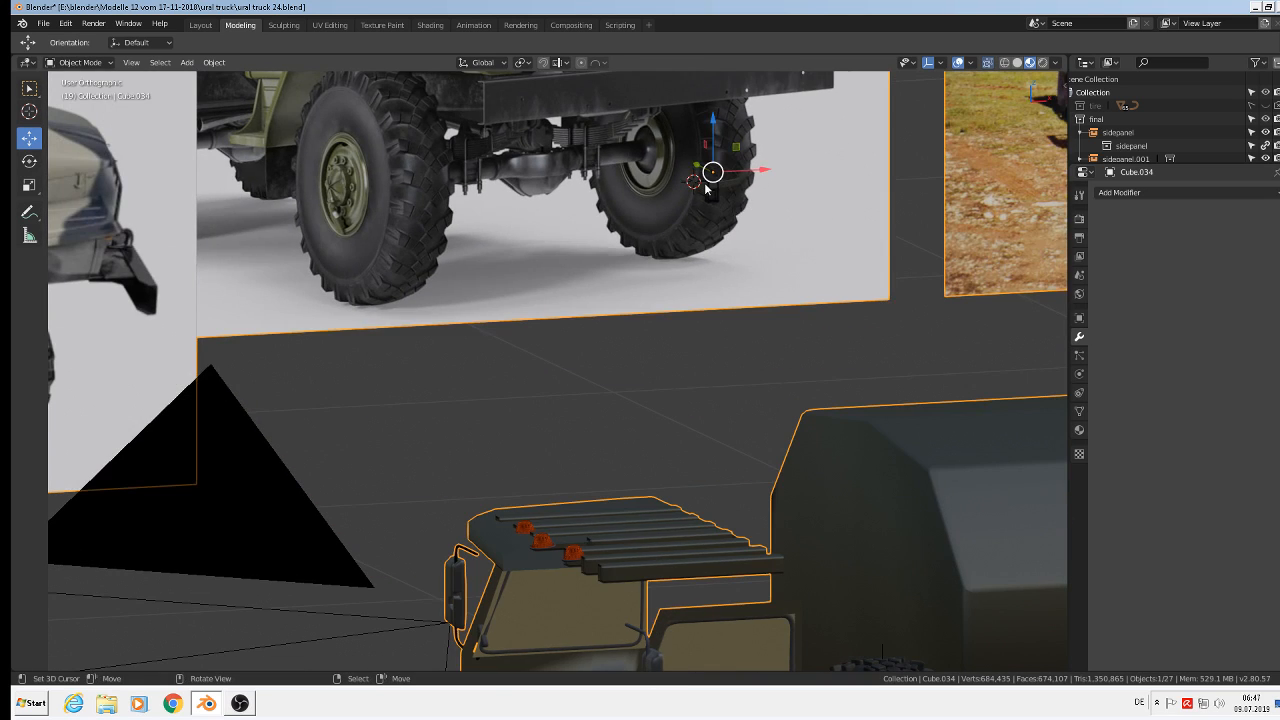
scroll(712, 191, up, 5)
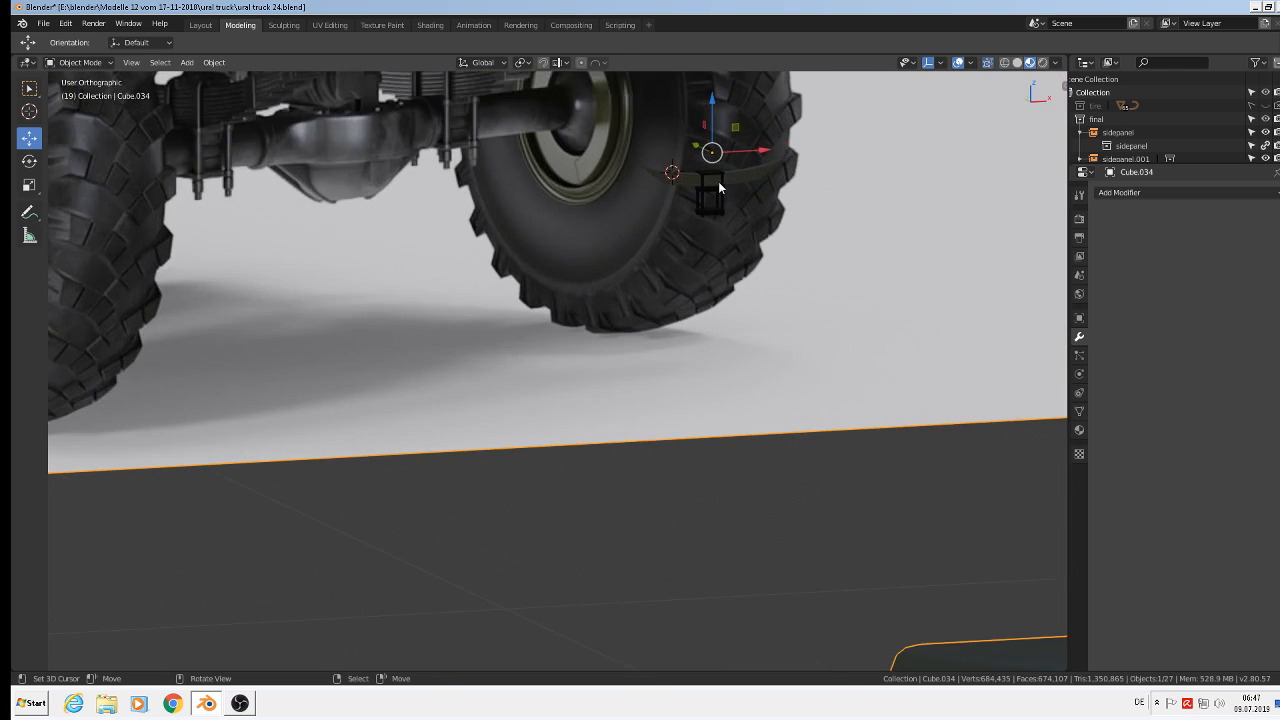
scroll(695, 190, up, 4)
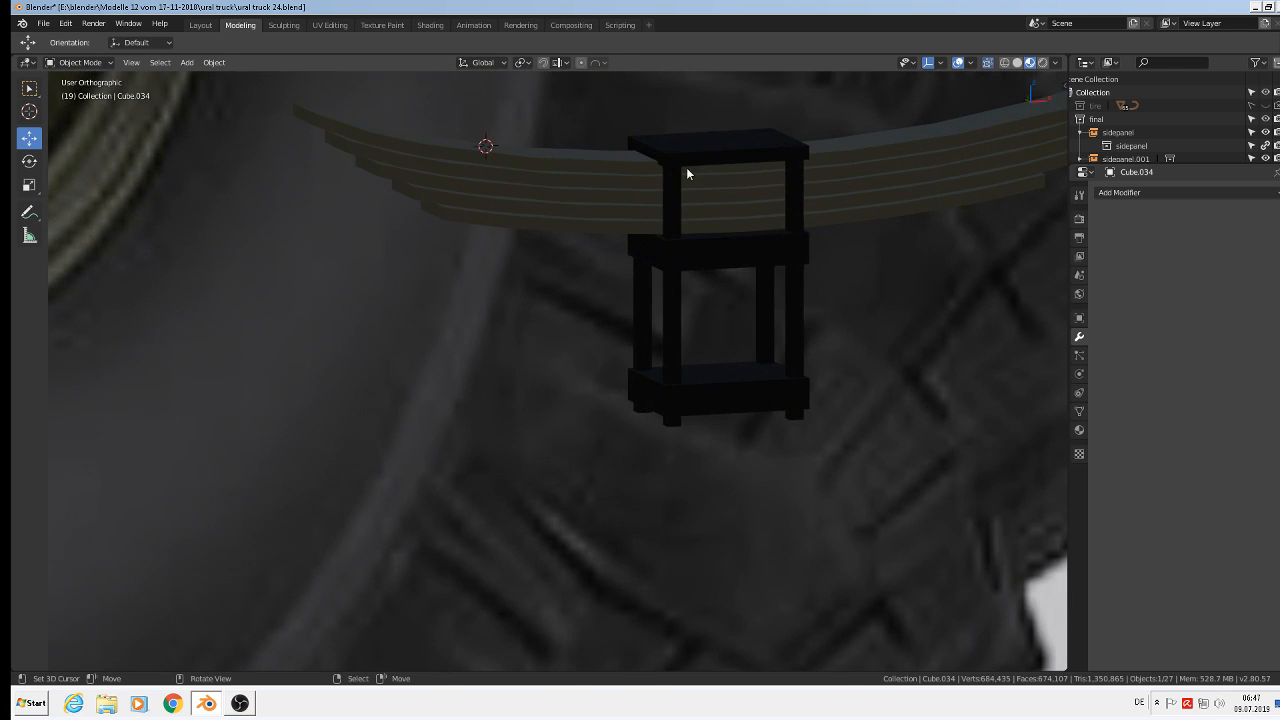
scroll(588, 292, down, 9)
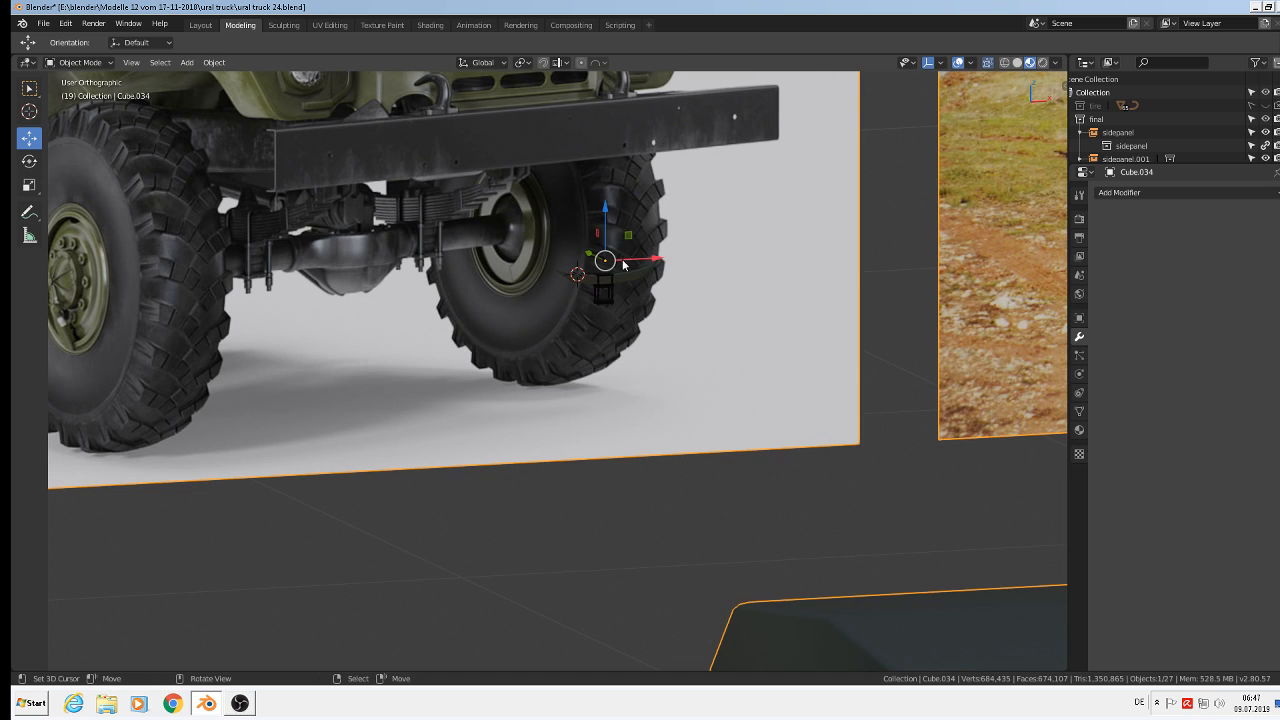
- Try to move the joined object -0.0197 m along X, and undo both that move and the join of all objects
drag(651, 260, 638, 256)
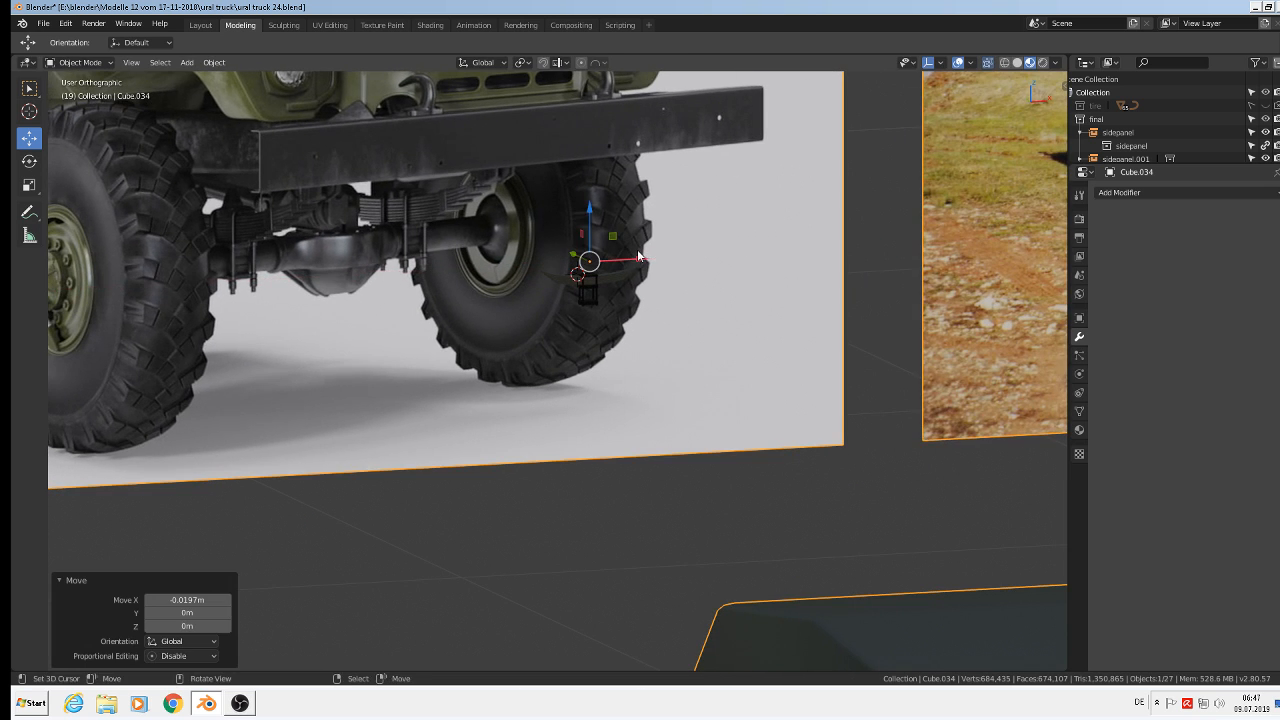
key(ctrl+z)
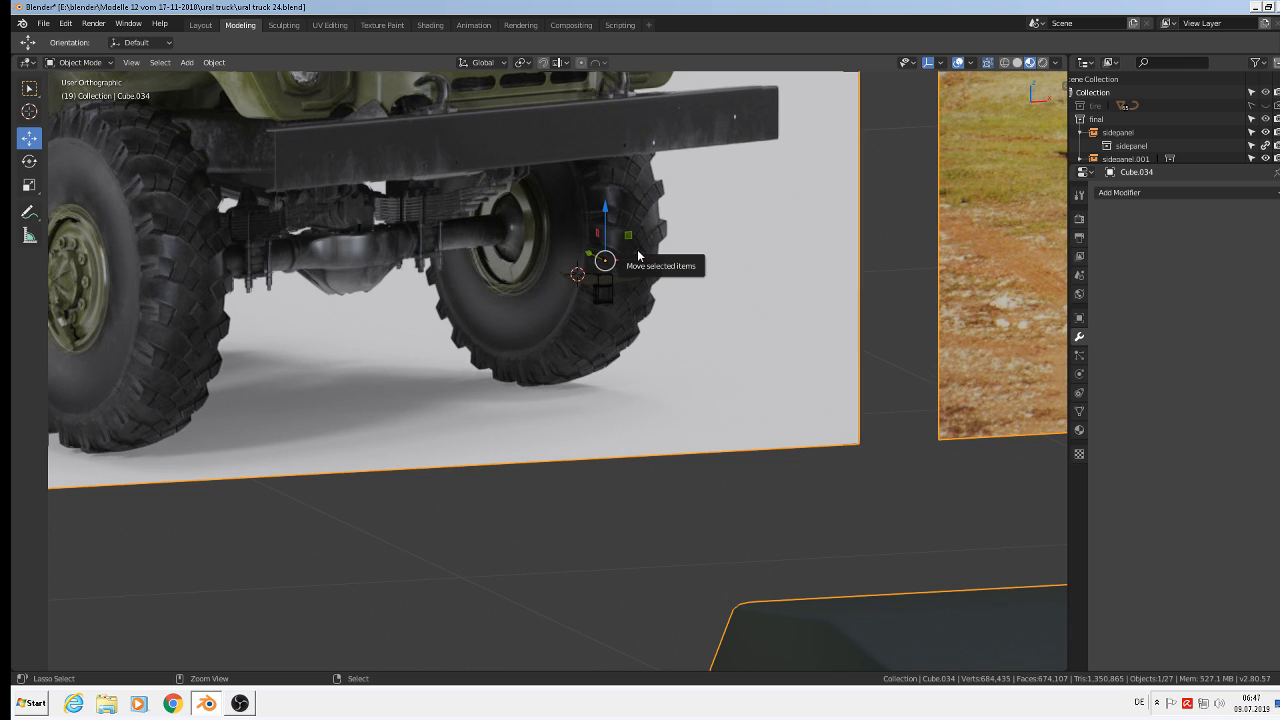
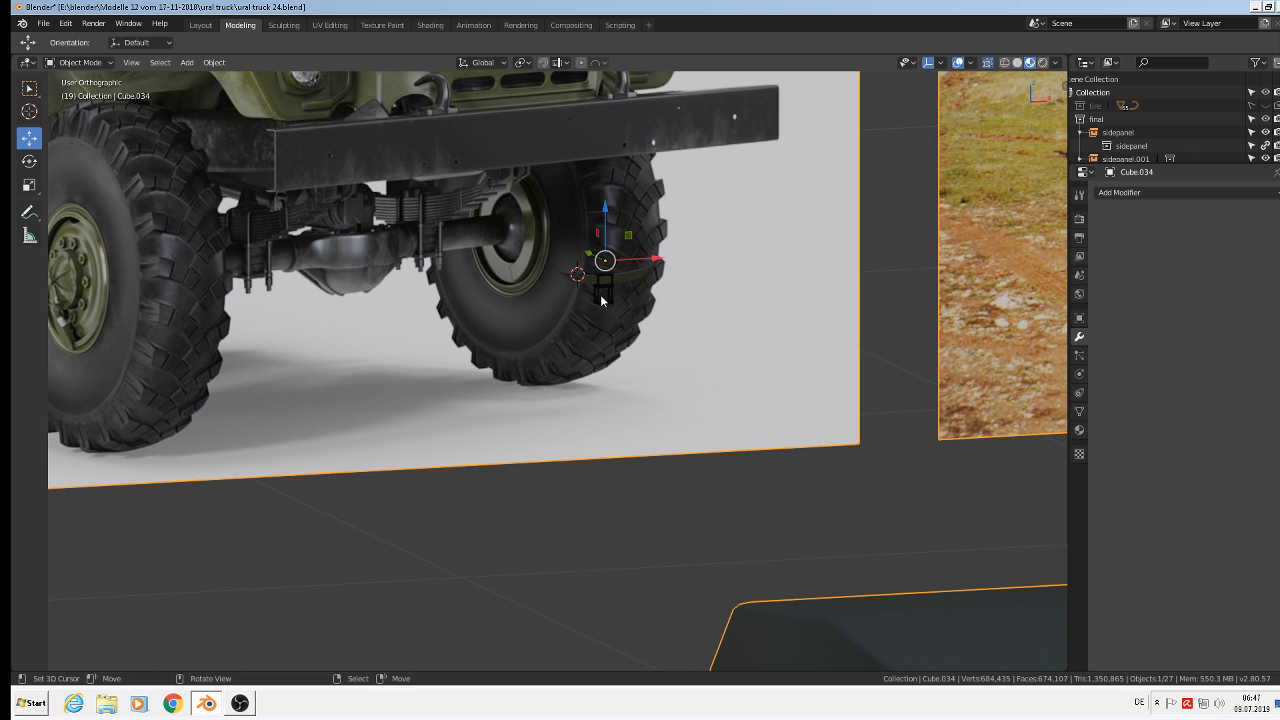
scroll(600, 290, up, 3)
scroll(604, 281, down, 4)
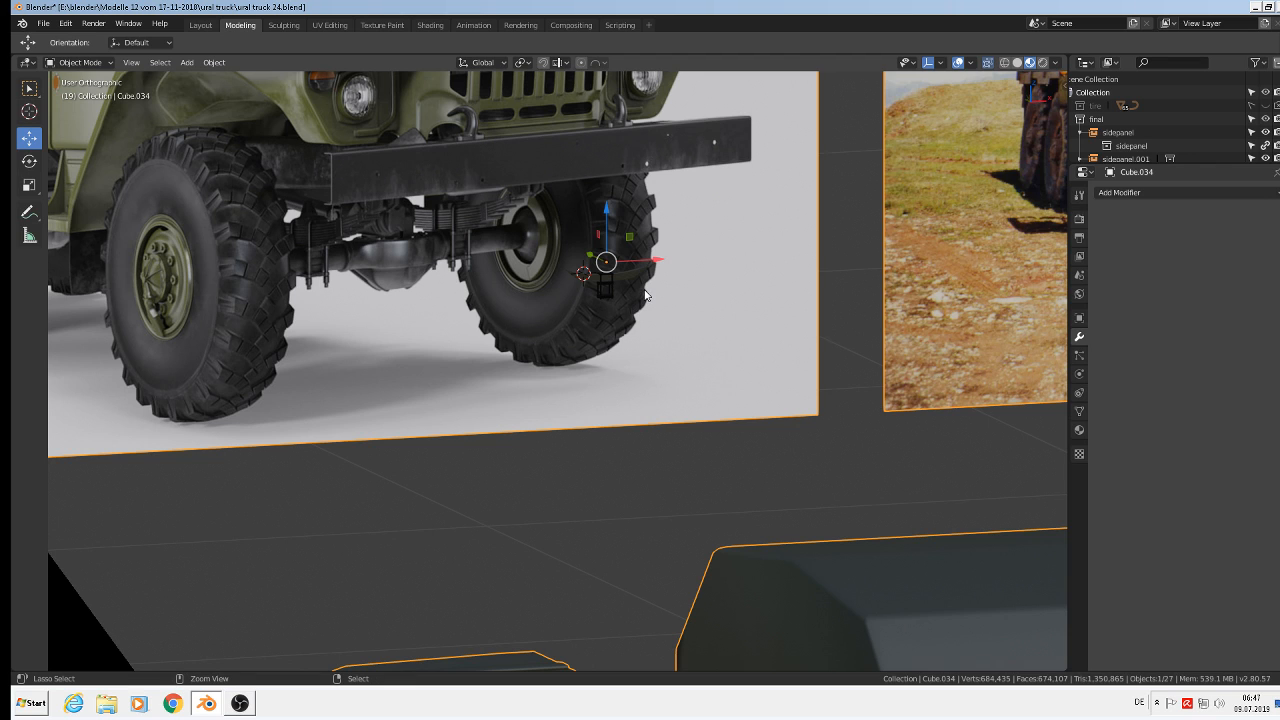
key(a)
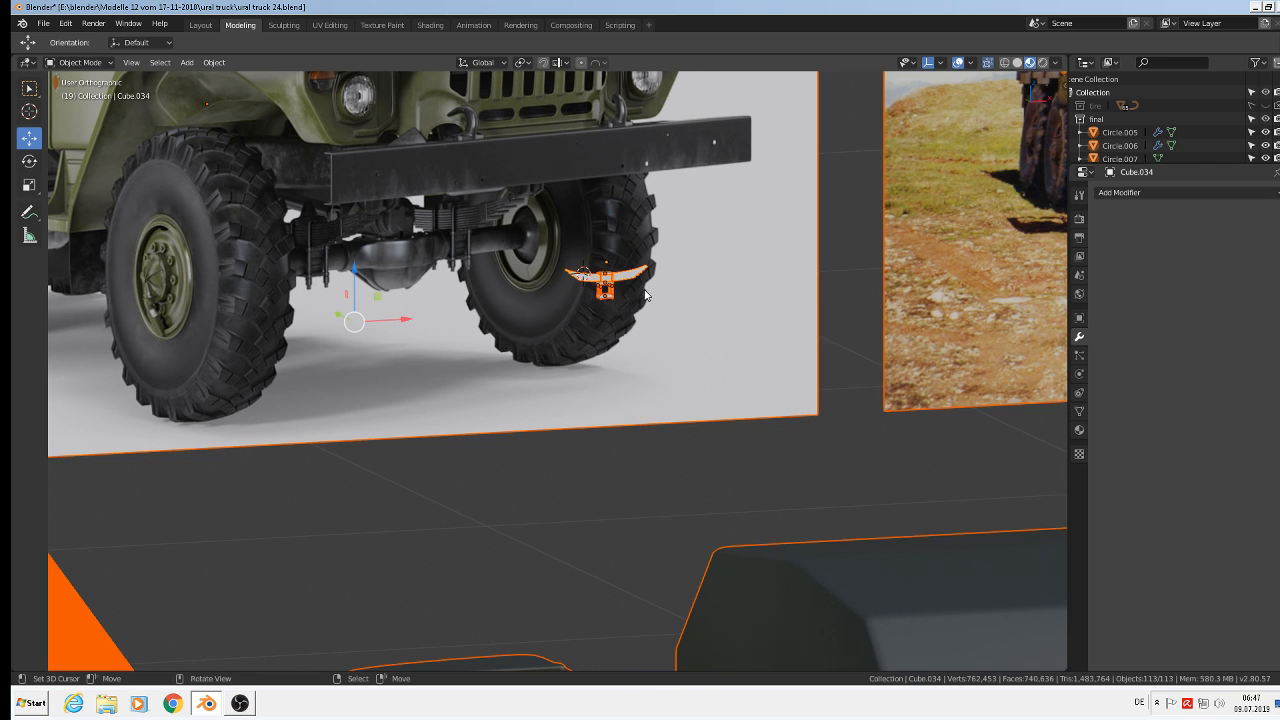
- Select only the spring assembly's parts, including the leaf stack, clamp plates and four corner posts, and join them into one object
scroll(590, 284, up, 2)
click(608, 285)
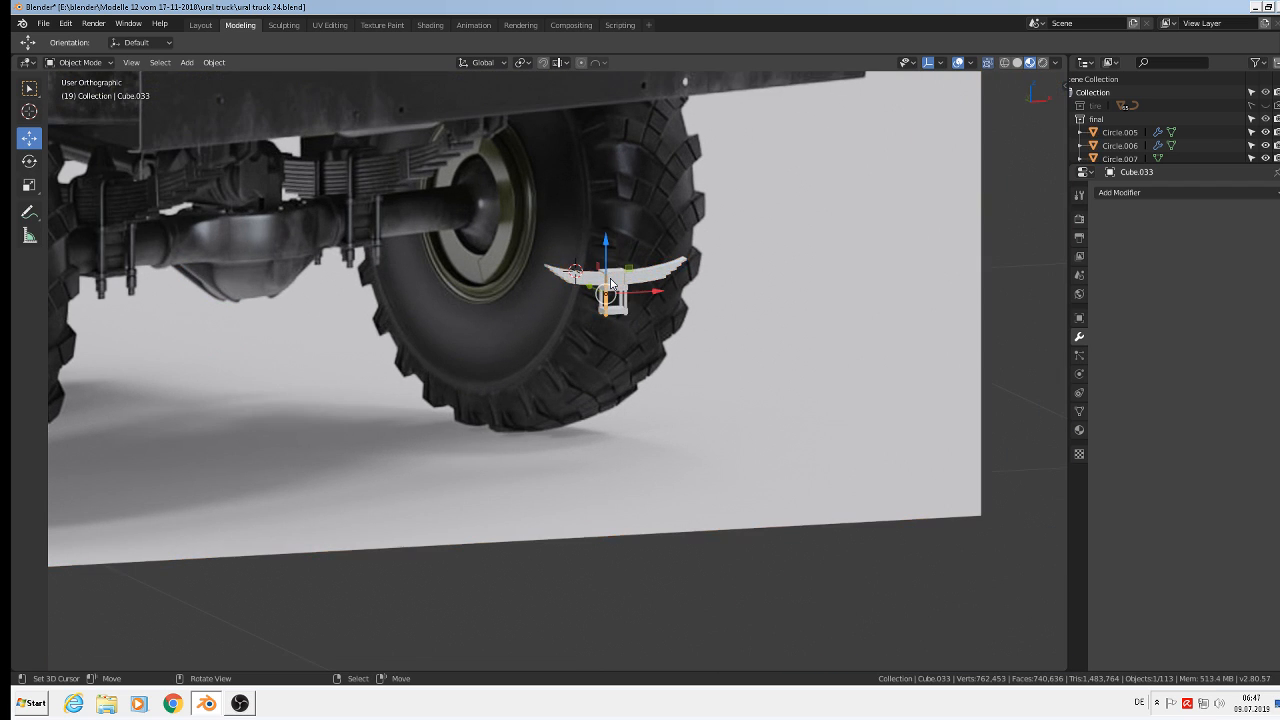
scroll(613, 287, up, 3)
scroll(612, 286, up, 3)
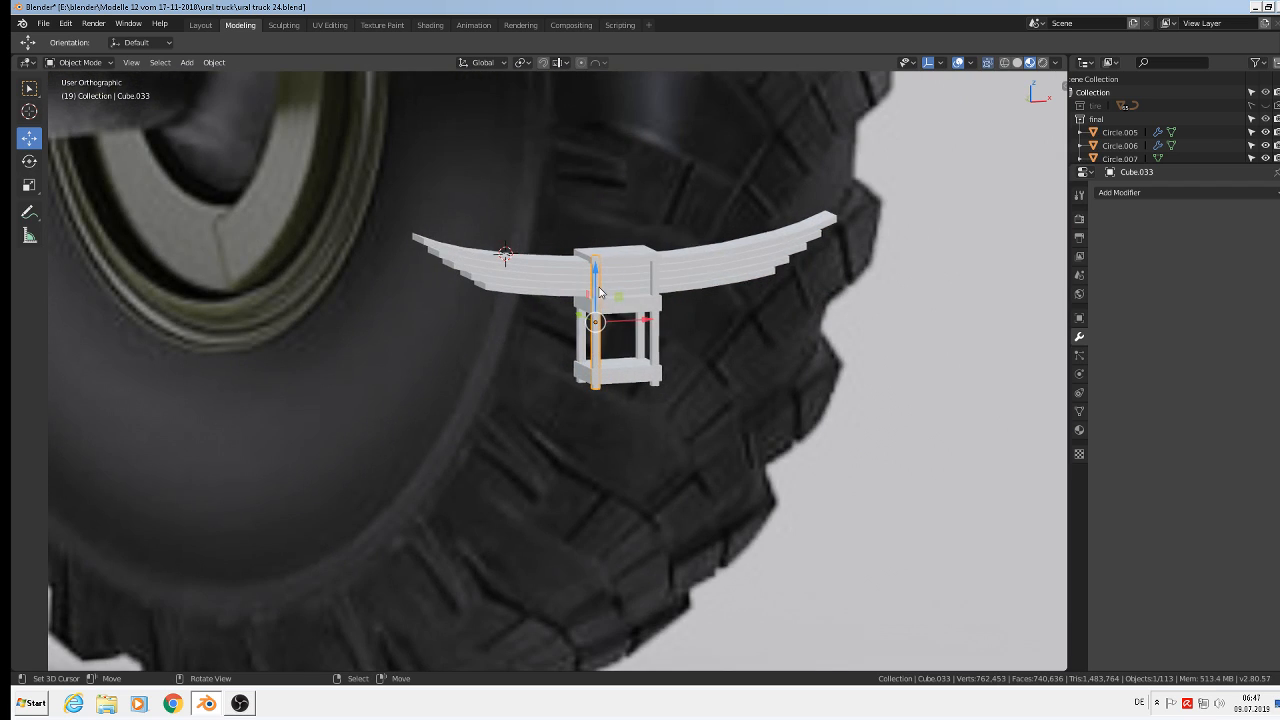
middle_drag(612, 286, 577, 334)
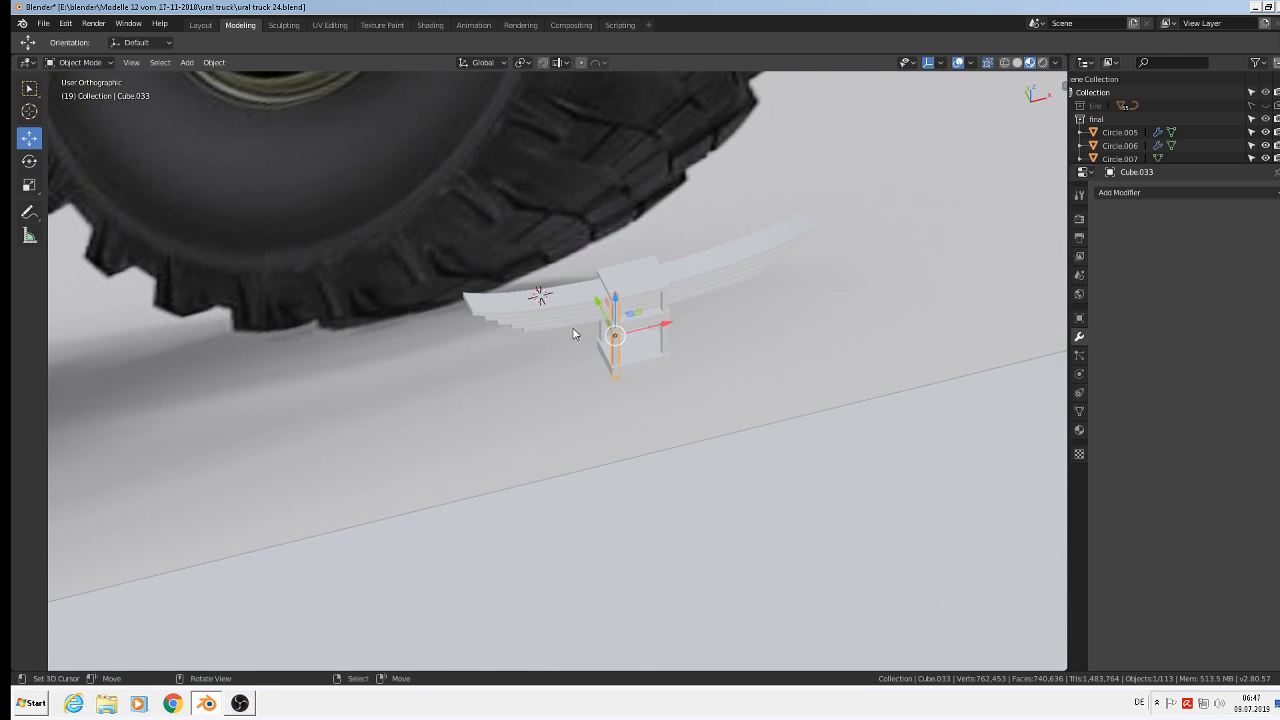
scroll(646, 280, up, 3)
click(600, 297)
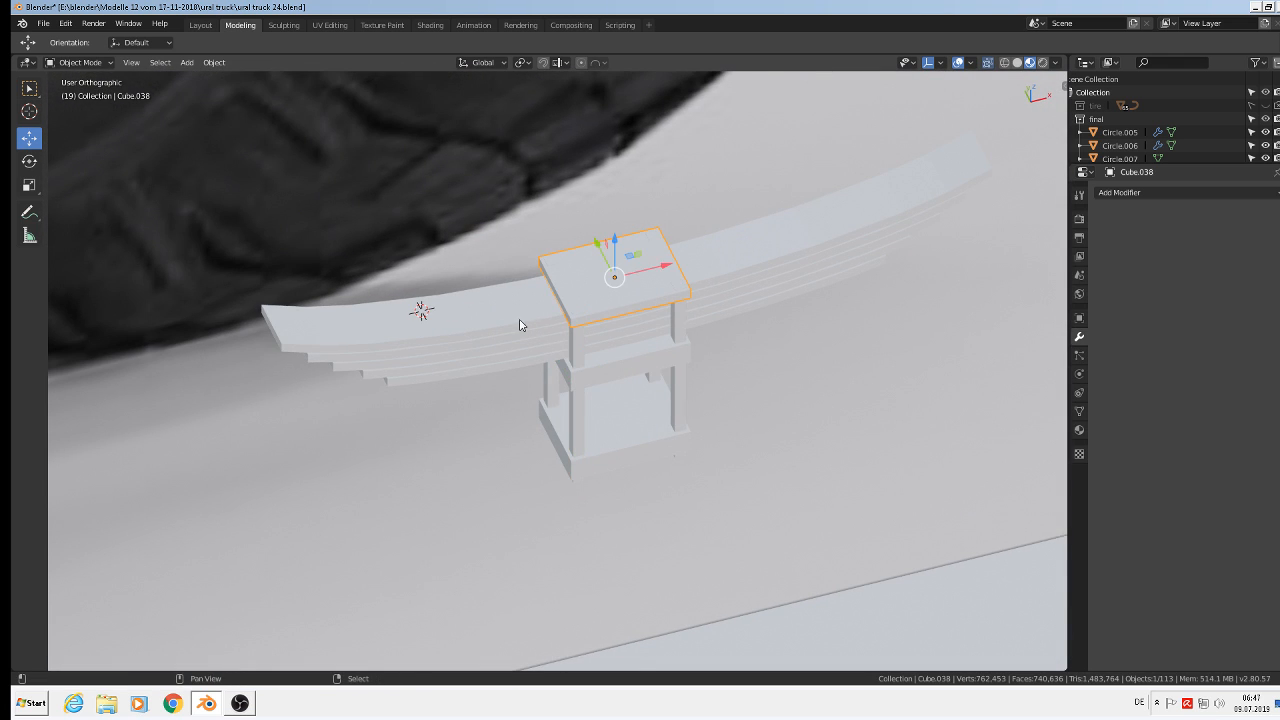
shift+click(520, 323)
shift+click(578, 352)
shift+click(604, 370)
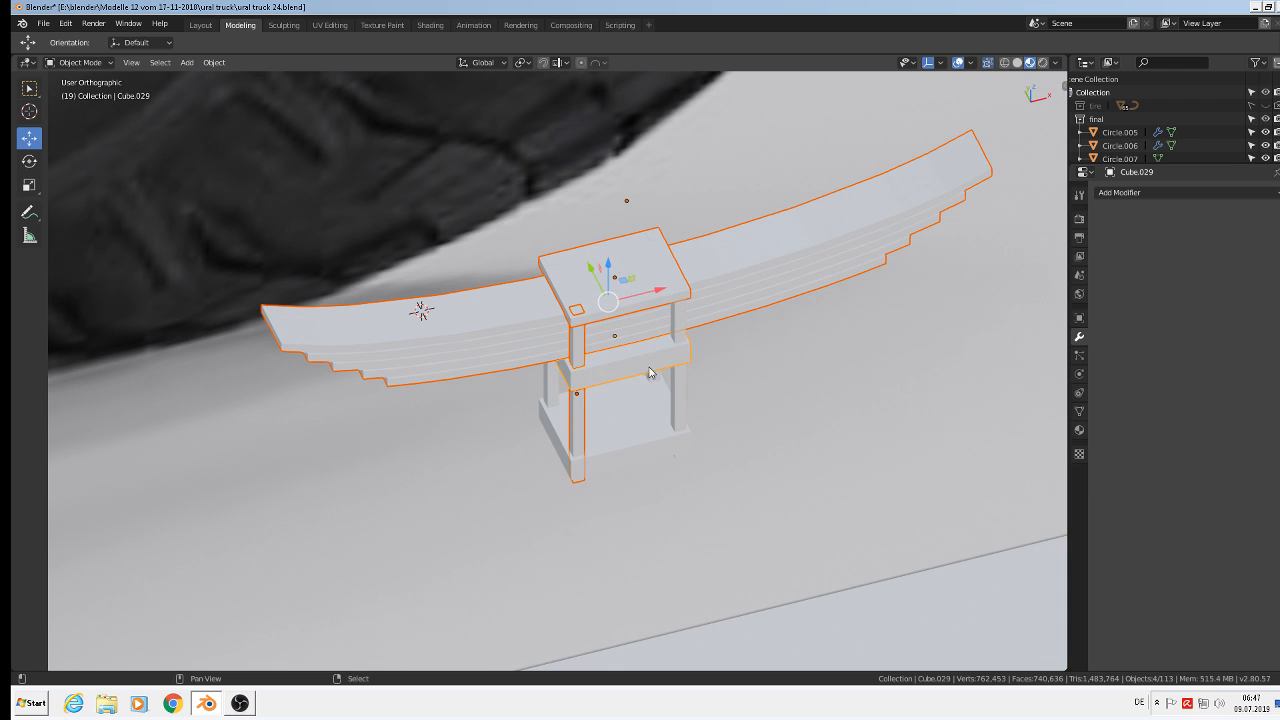
shift+click(684, 335)
shift+click(654, 440)
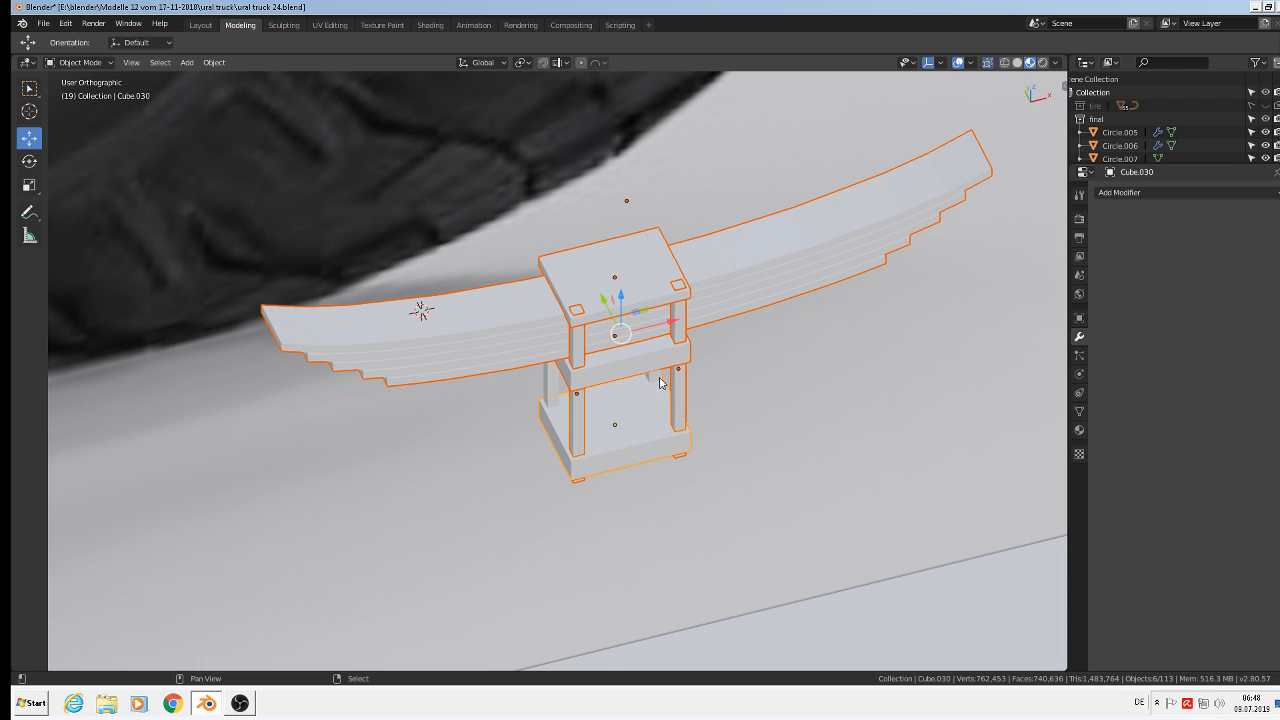
shift+click(660, 383)
shift+click(553, 395)
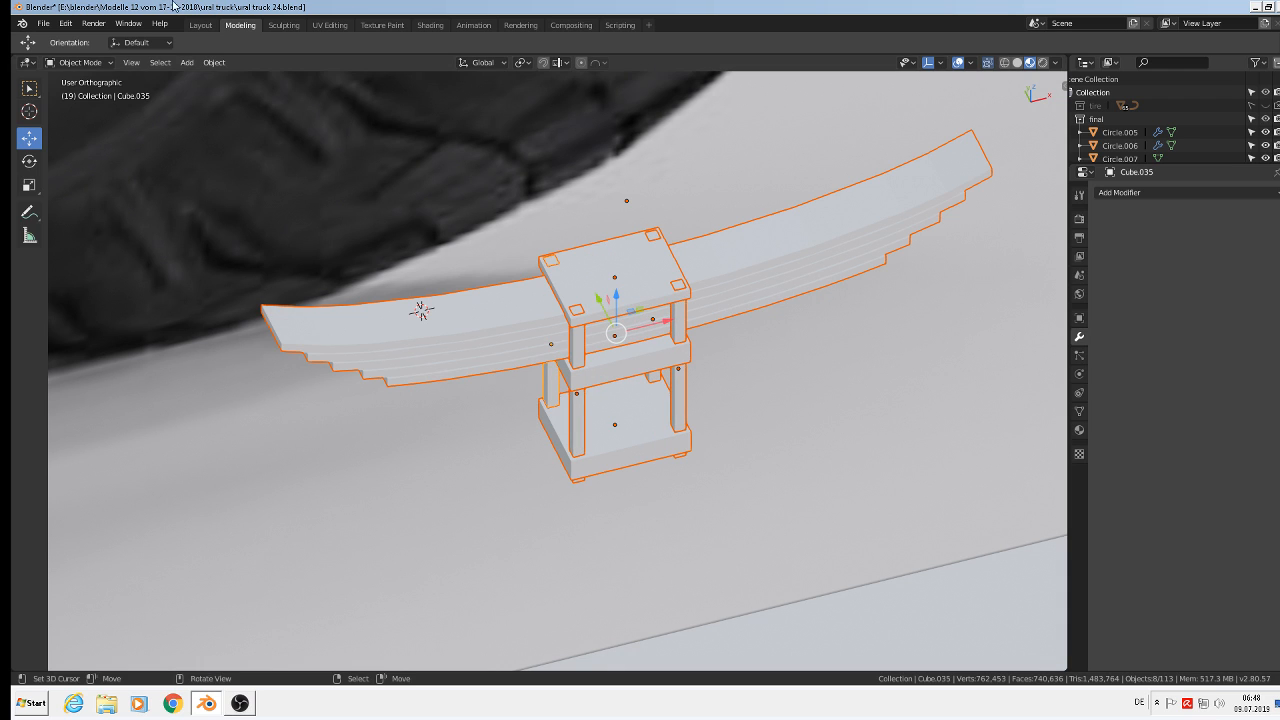
click(216, 62)
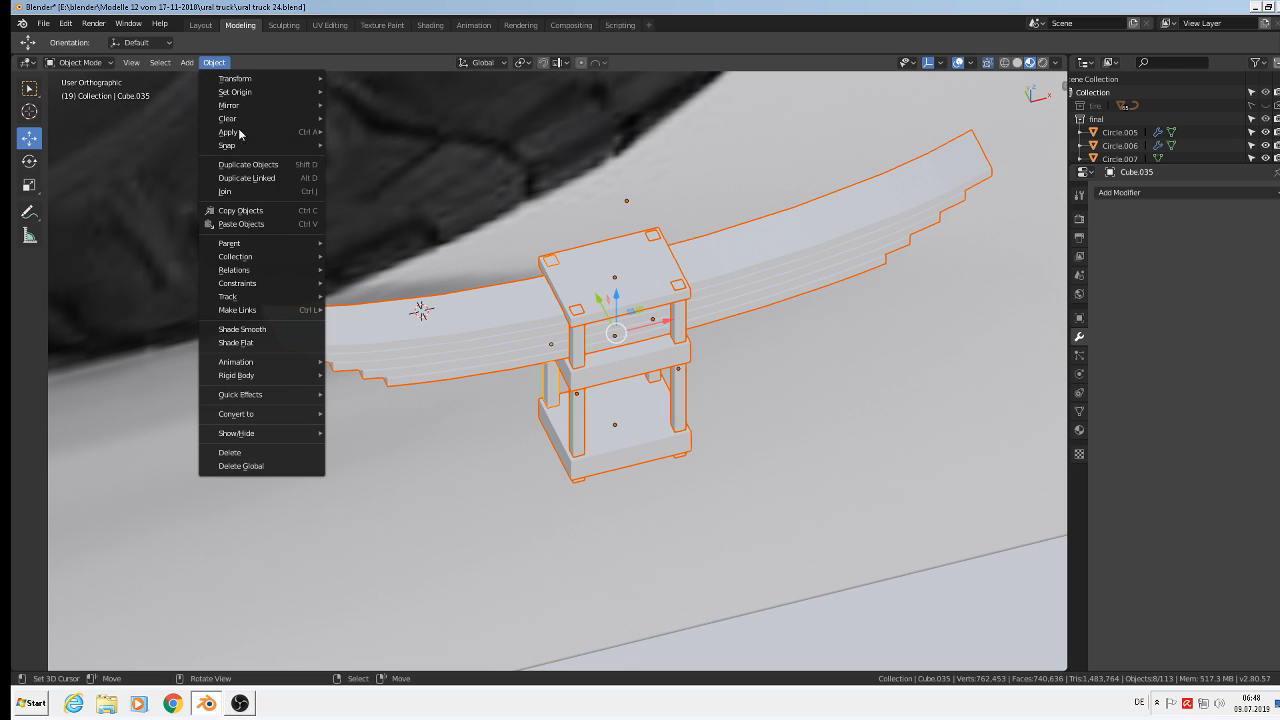
click(242, 193)
- Scale the joined spring assembly uniformly by about 4.303 in front view
scroll(495, 278, down, 4)
scroll(494, 278, down, 3)
key(KP_1)
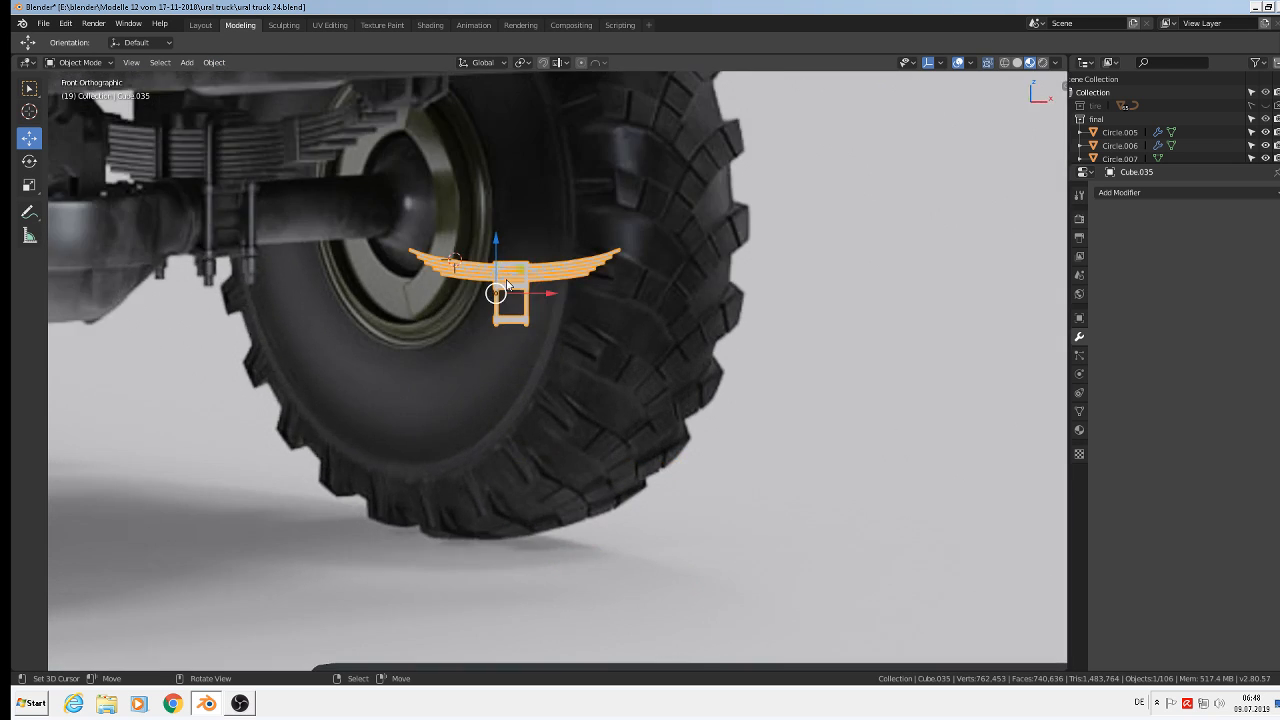
scroll(526, 306, down, 5)
scroll(531, 318, down, 1)
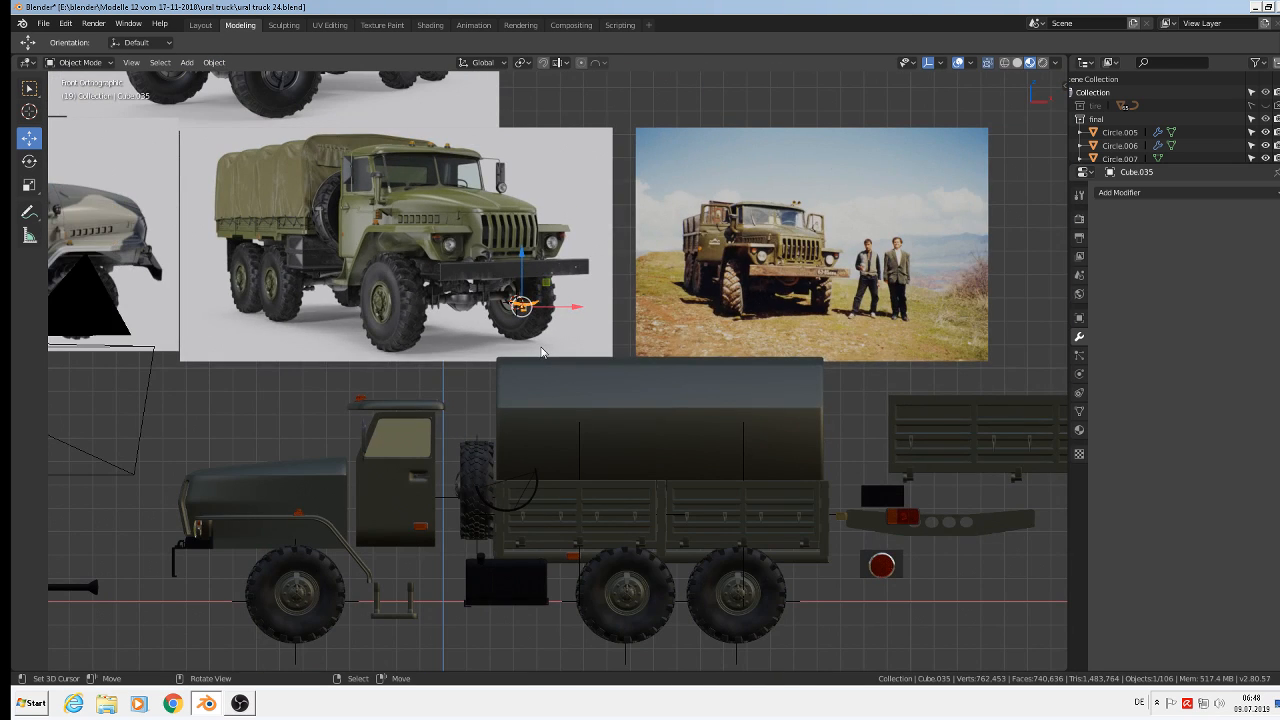
key(s)
click(560, 345)
- Move the spring assembly about -2.13 m along X and -1.42 m along Z, to just below the separate axle
scroll(553, 348, down, 3)
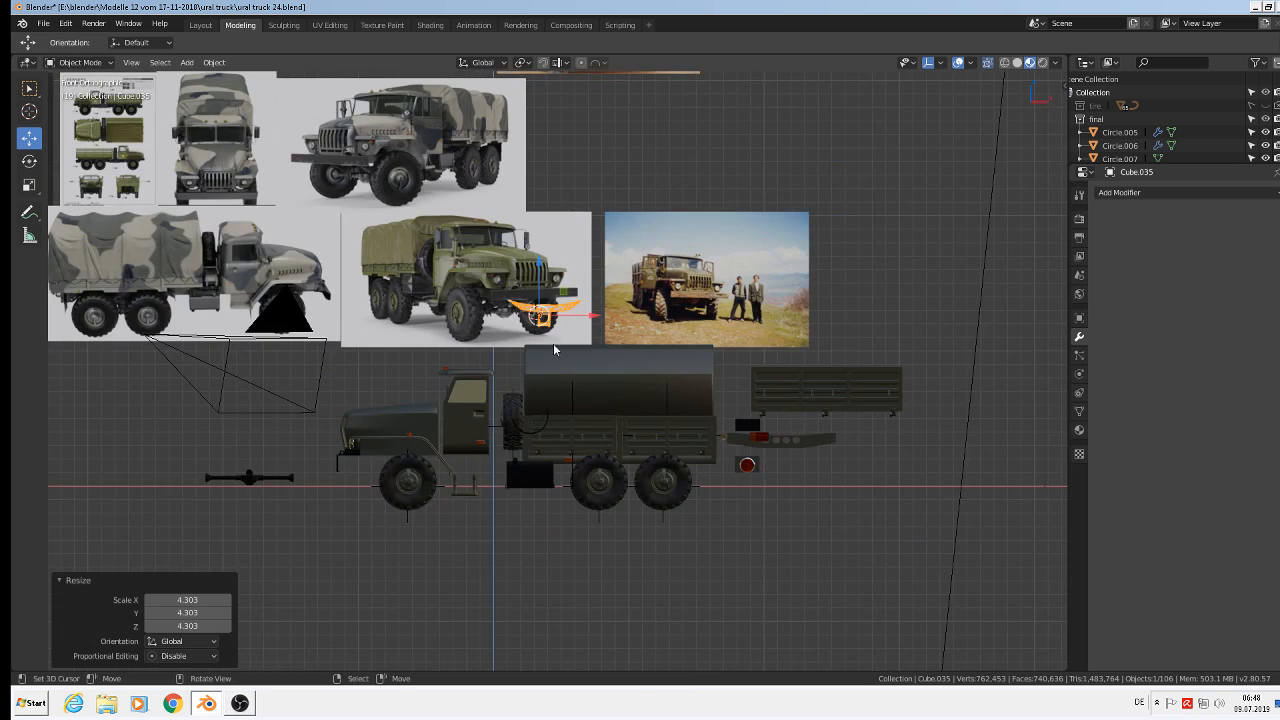
shift+middle_drag(553, 348, 700, 265)
key(g)
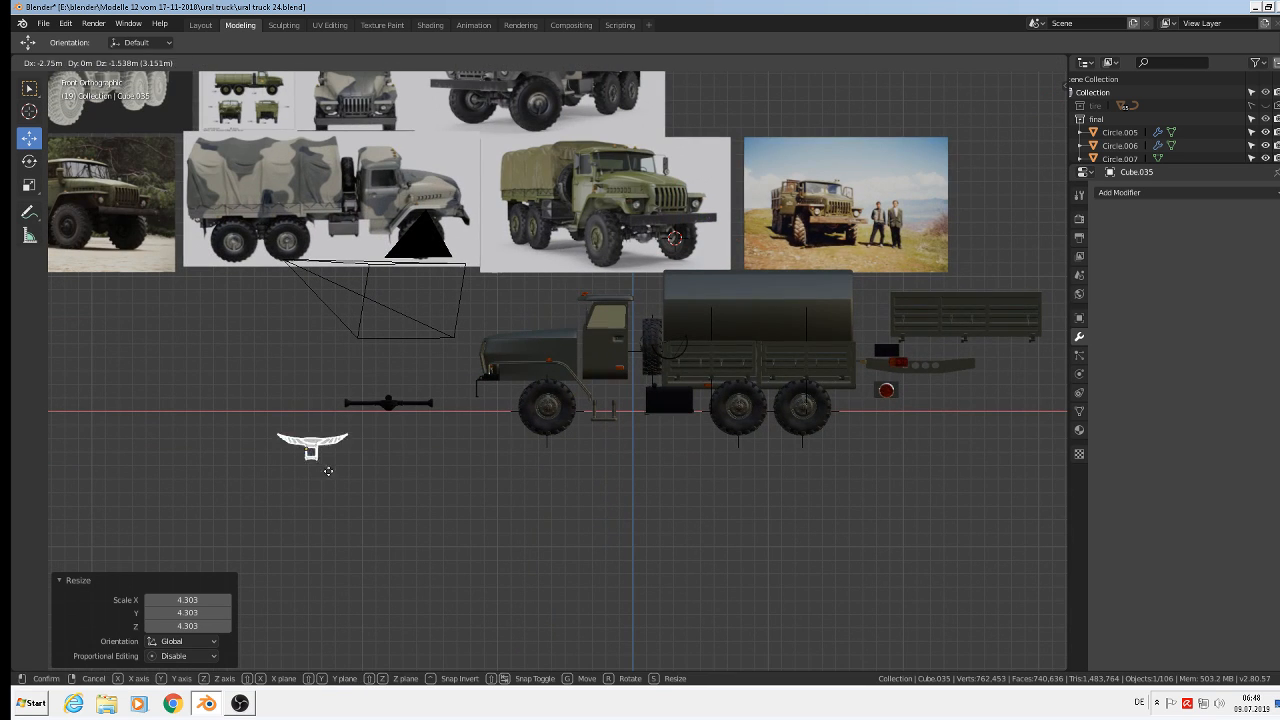
click(380, 443)
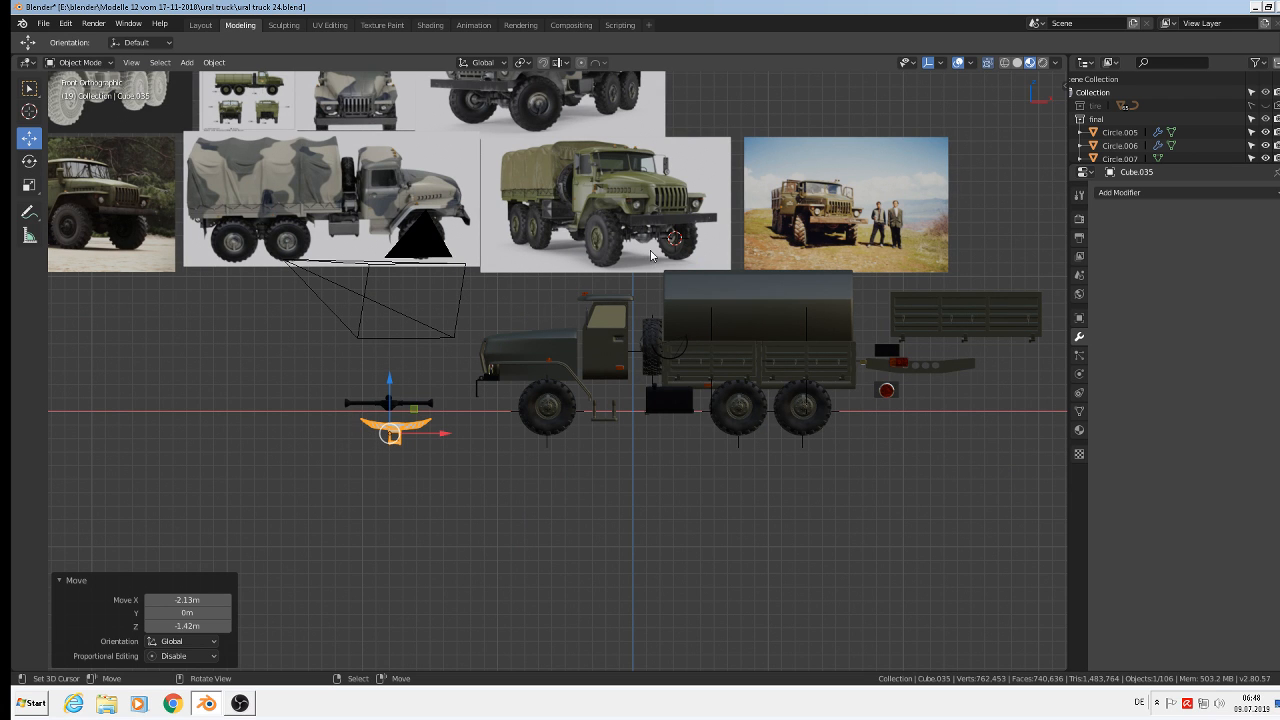
- Assign the existing "black steahl" material to the spring assembly
scroll(372, 407, up, 6)
scroll(292, 509, down, 2)
shift+middle_drag(293, 510, 424, 430)
click(1077, 432)
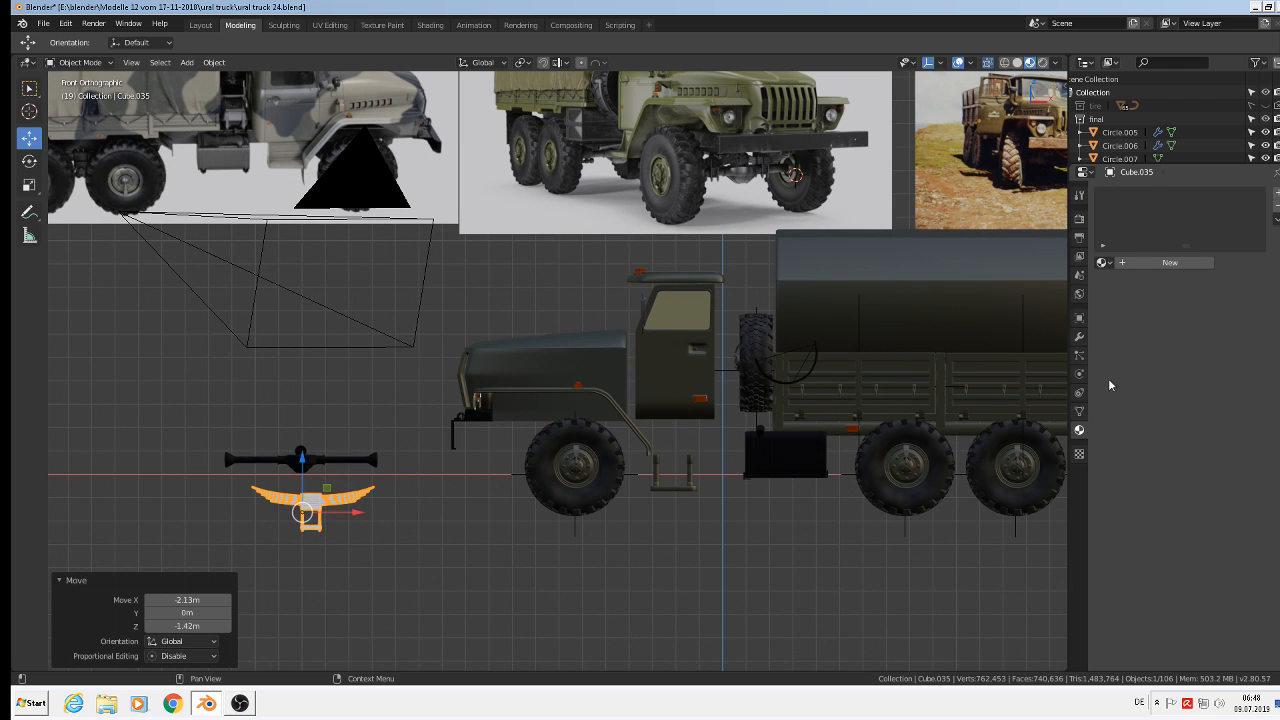
click(1104, 263)
scroll(1153, 388, down, 2)
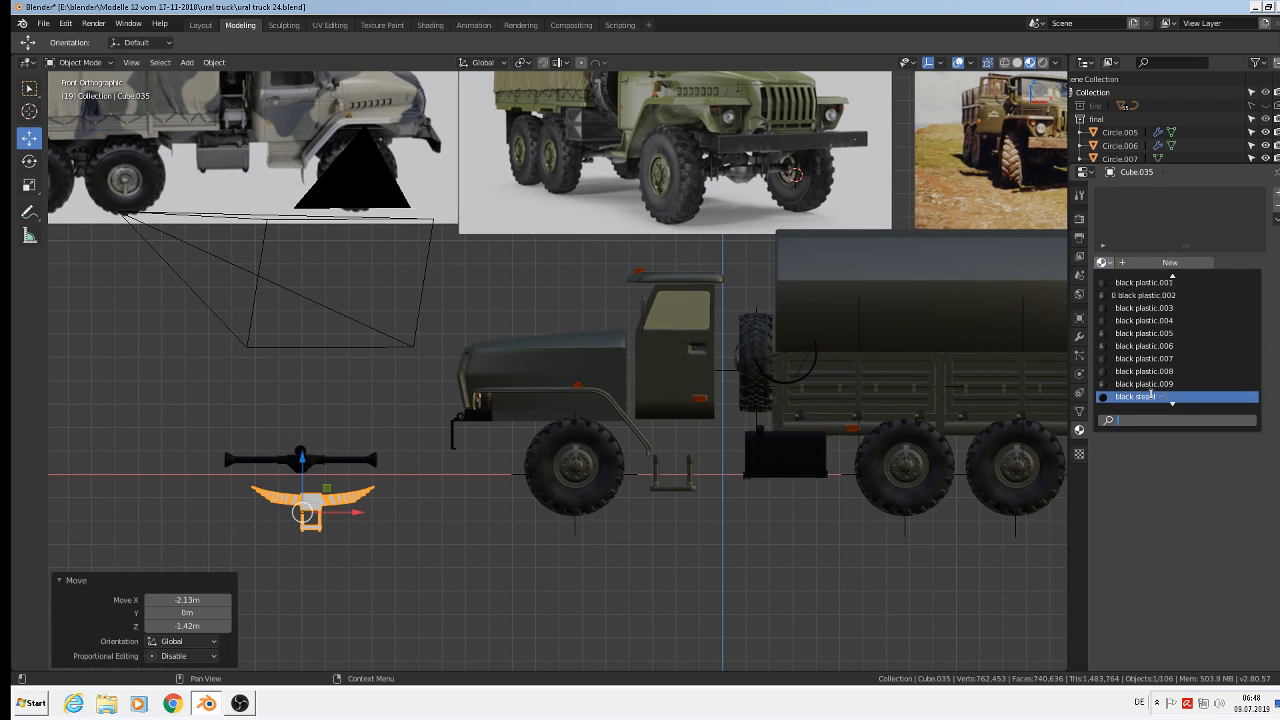
click(1153, 390)
- Select the spring assembly's whole mesh in Edit Mode, return to Object Mode and clear the selection
scroll(246, 384, up, 3)
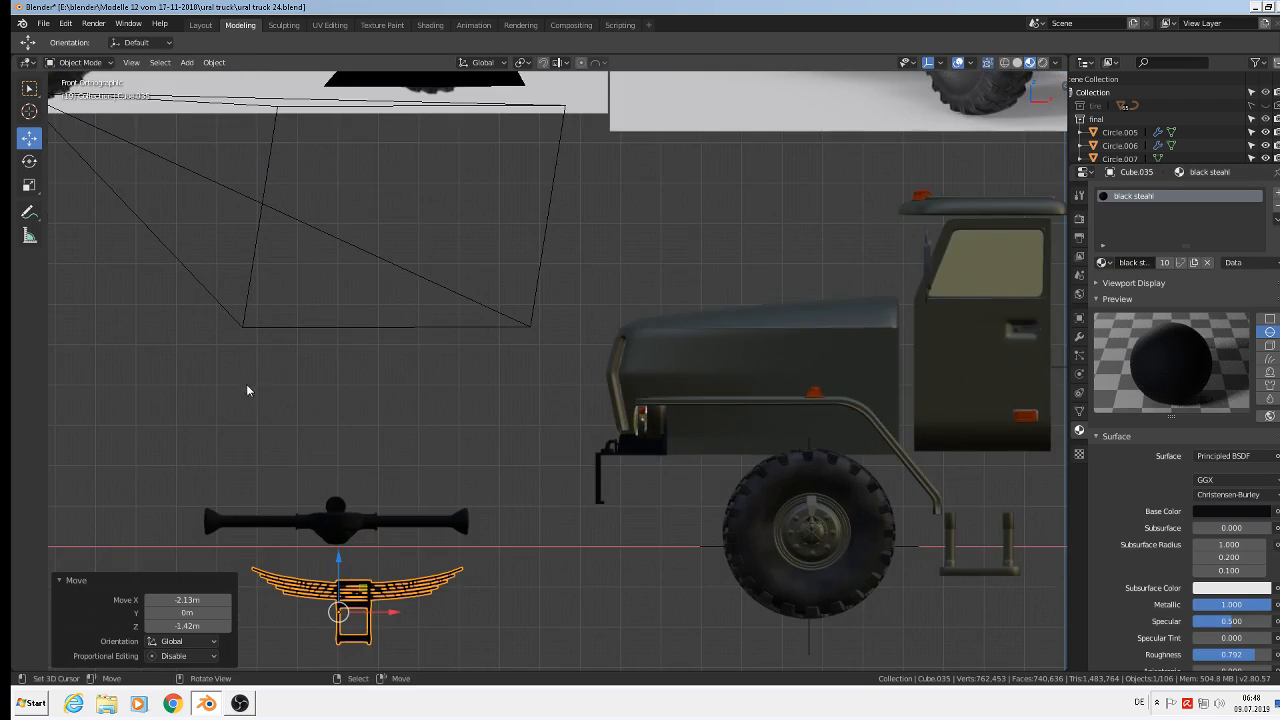
key(Tab)
key(a)
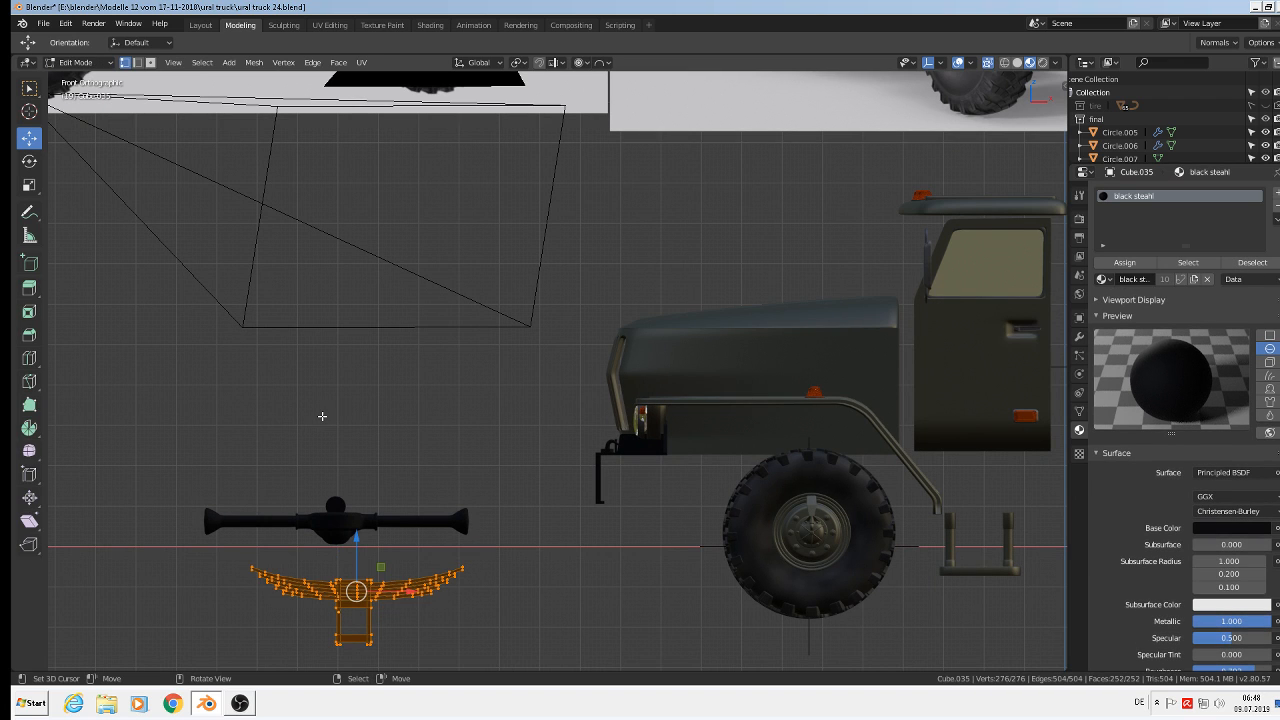
key(alt+a)
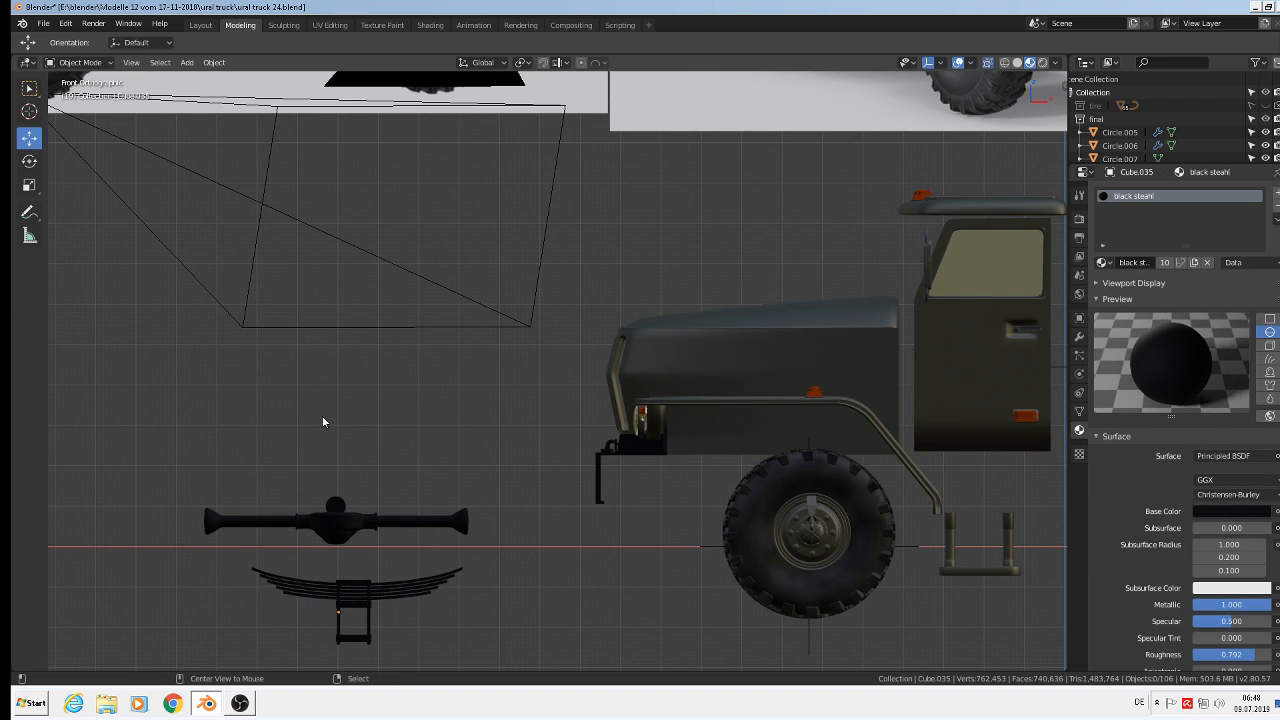
key(Tab)
- View the spring assembly beside the axle and the truck at an angle, and save the current blend file
scroll(350, 439, down, 1)
middle_drag(402, 478, 536, 482)
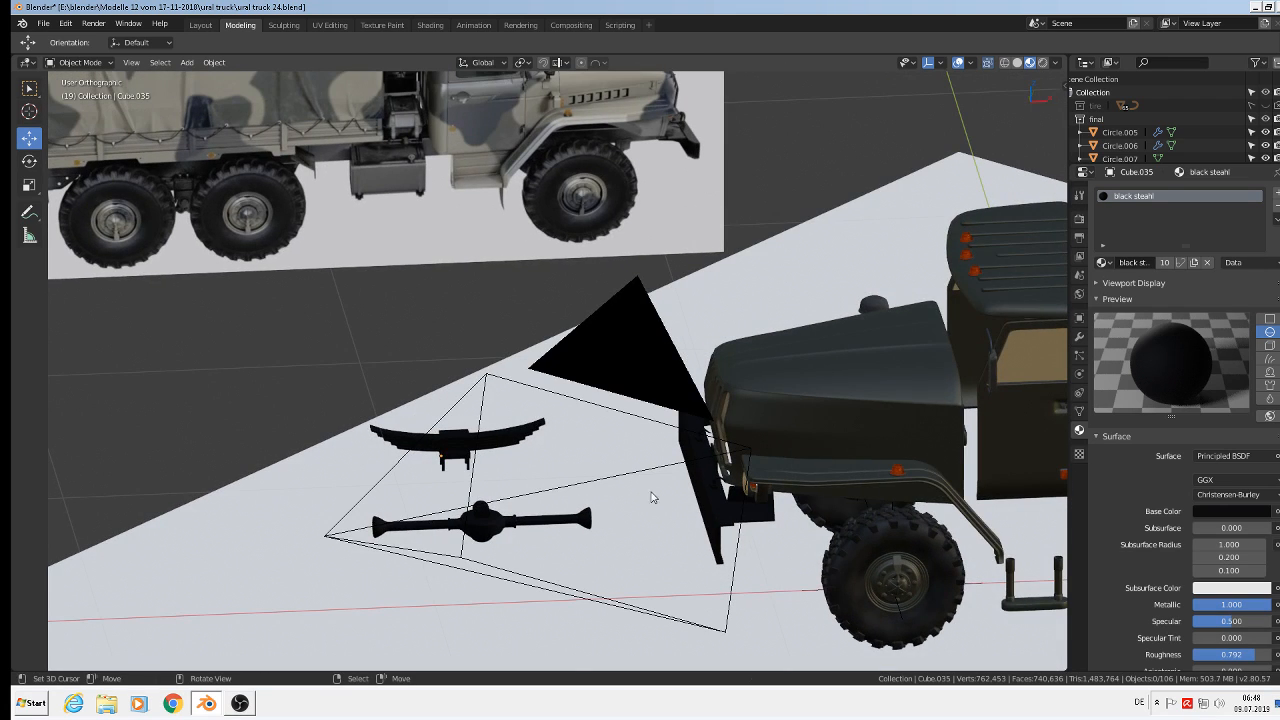
scroll(655, 495, down, 5)
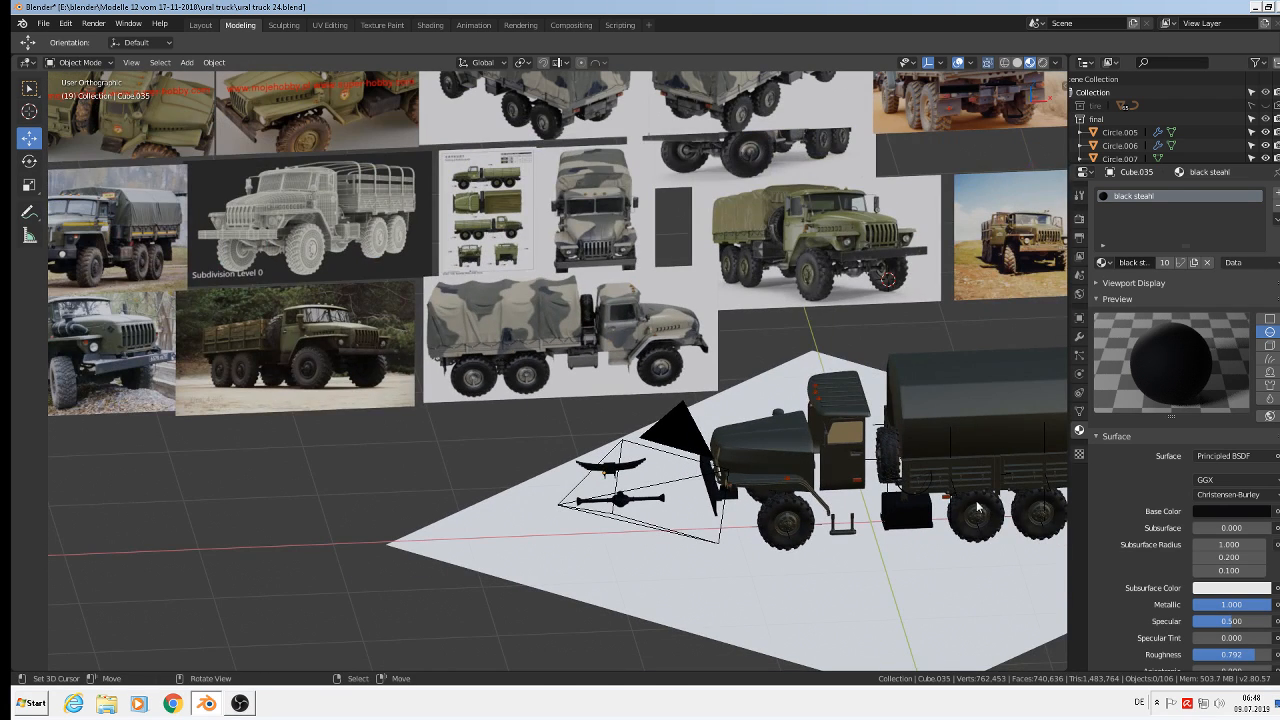
shift+middle_drag(978, 508, 693, 475)
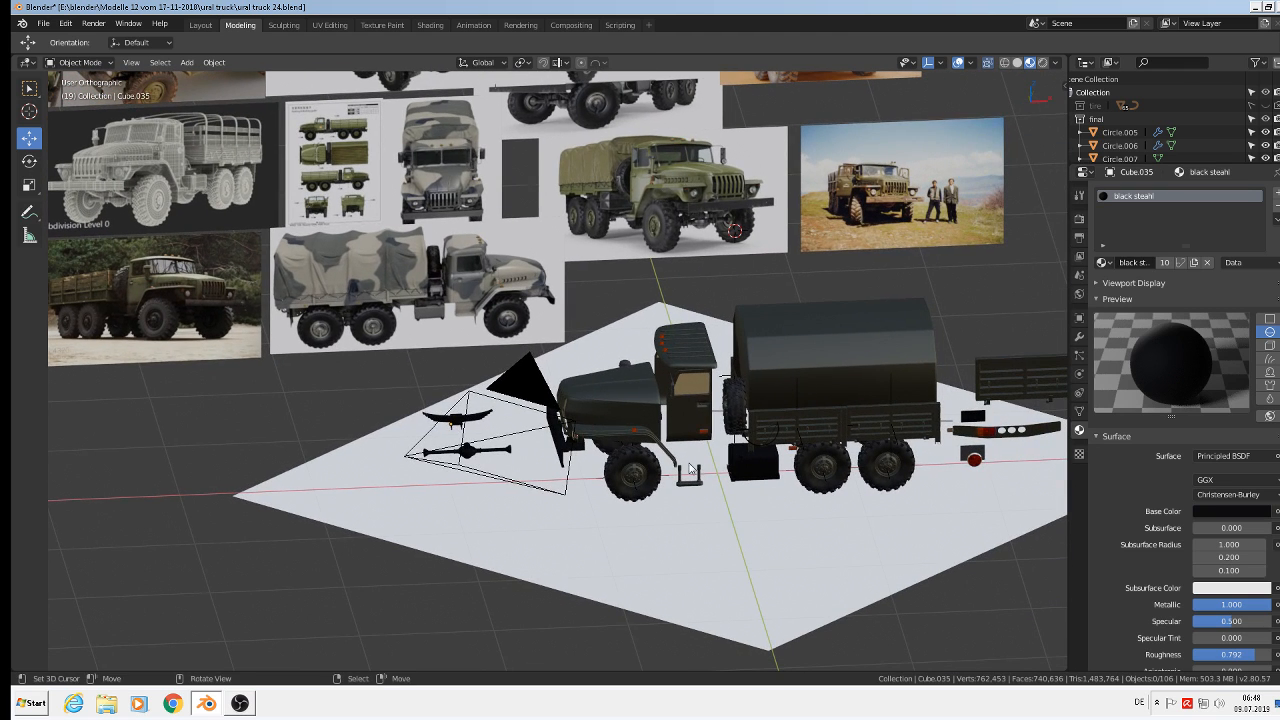
click(44, 23)
click(60, 125)
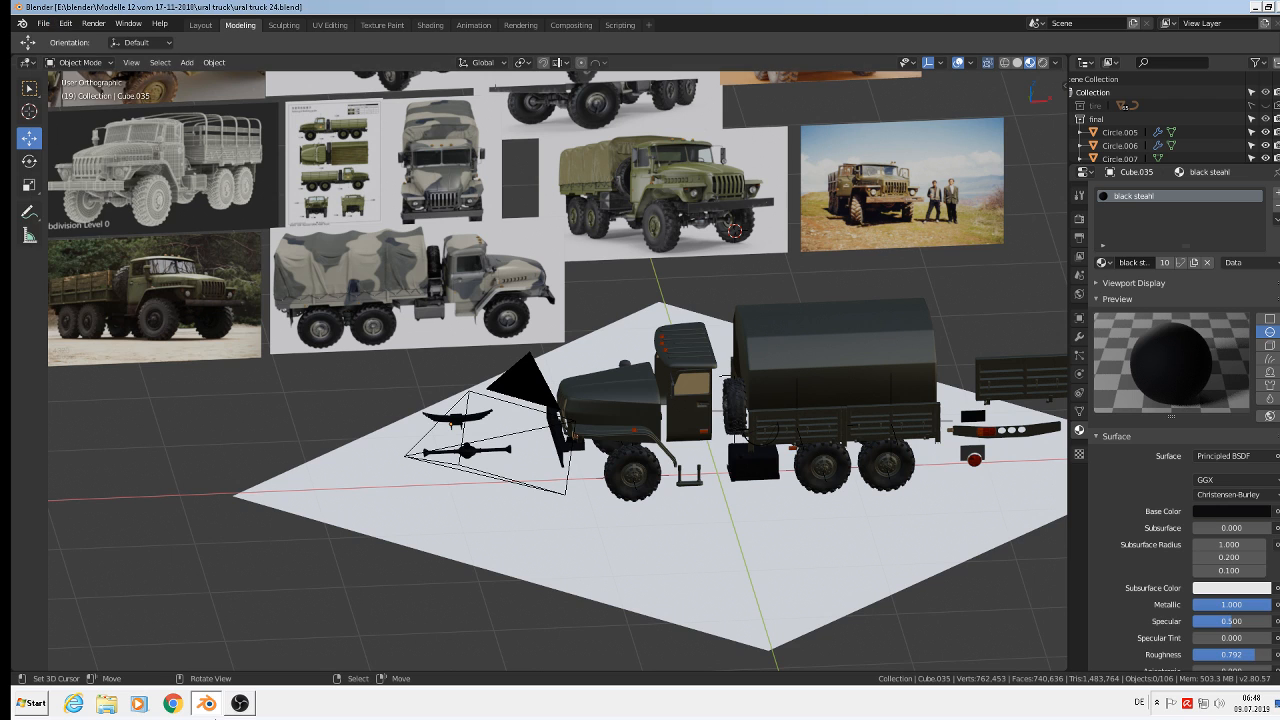
- Switch to the OBS recording program
click(240, 704)
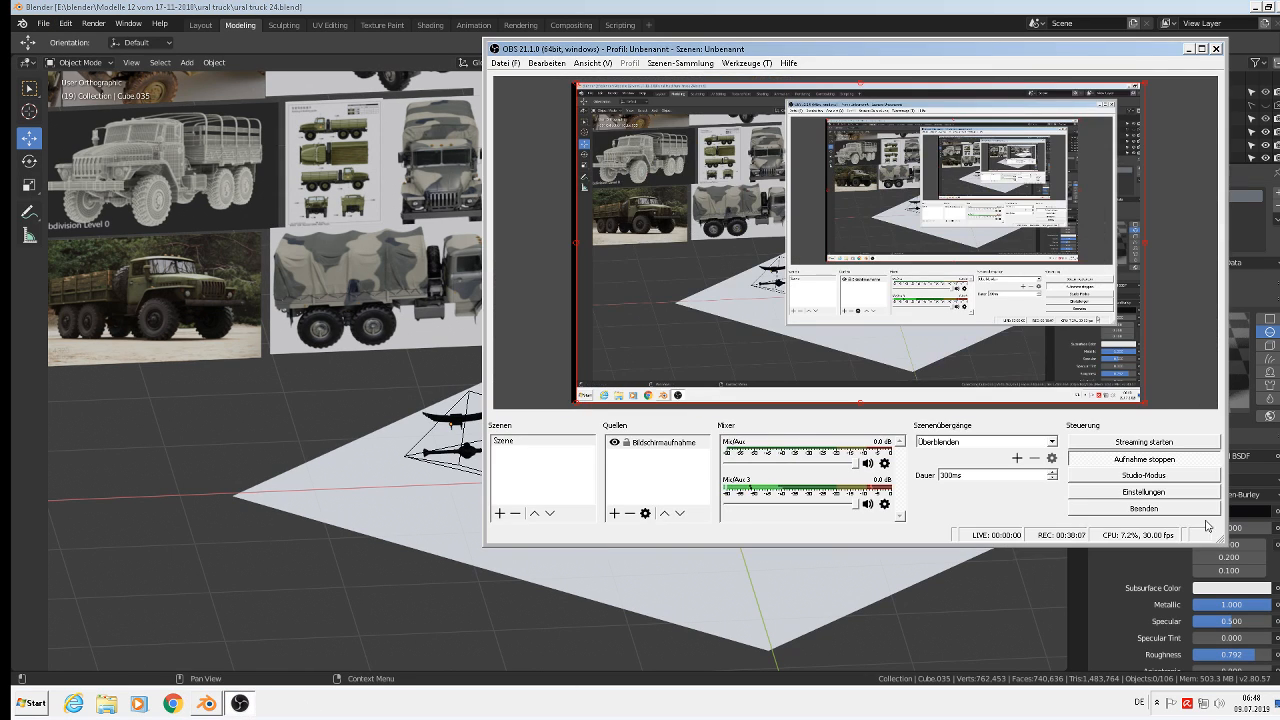